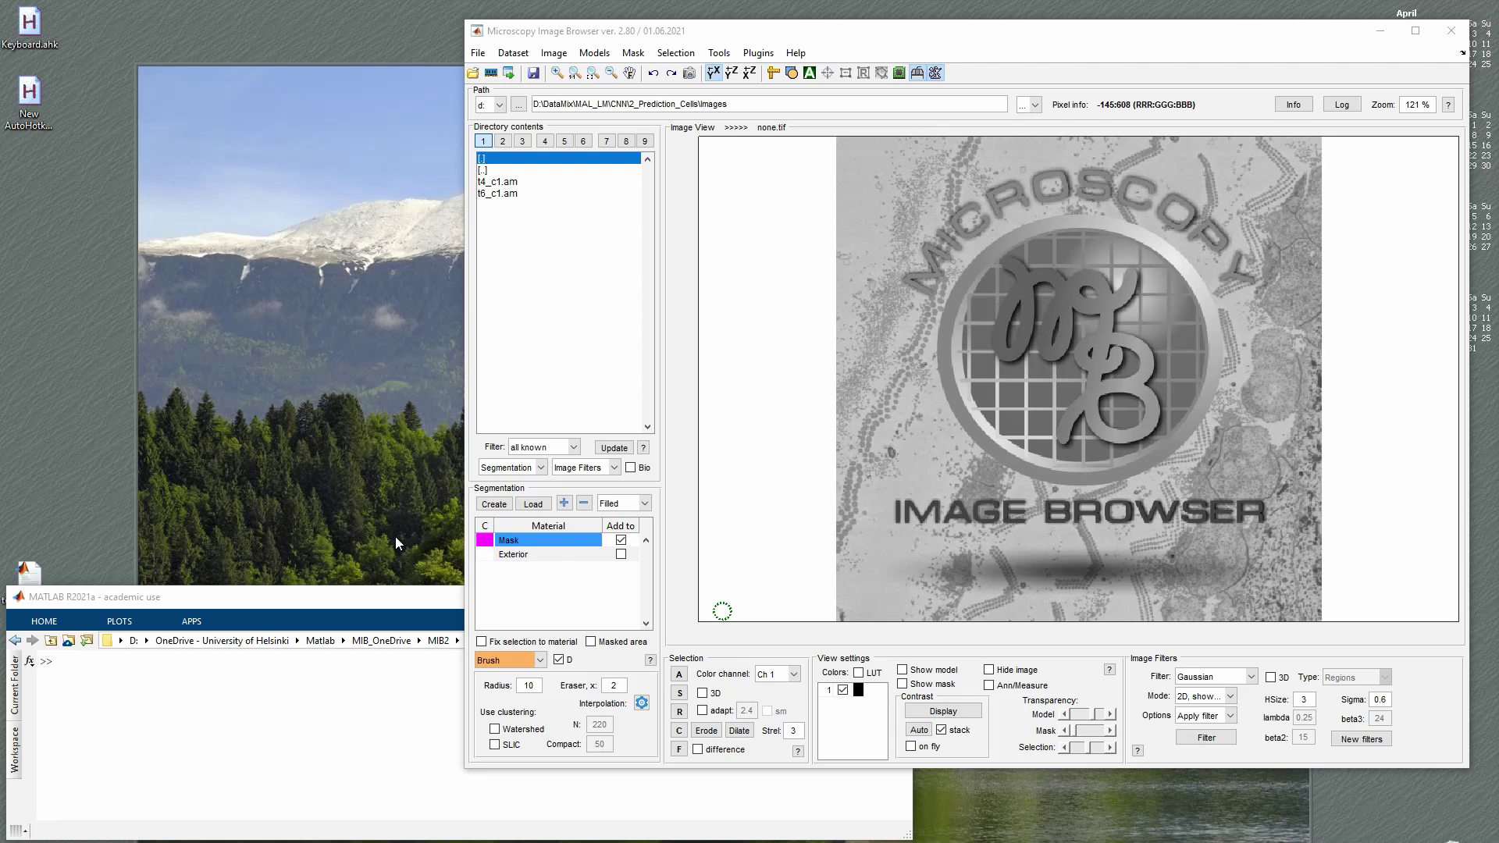
- Open the Deep learning segmentation tool and acknowledge its missing-directories warning
left_click(718, 53)
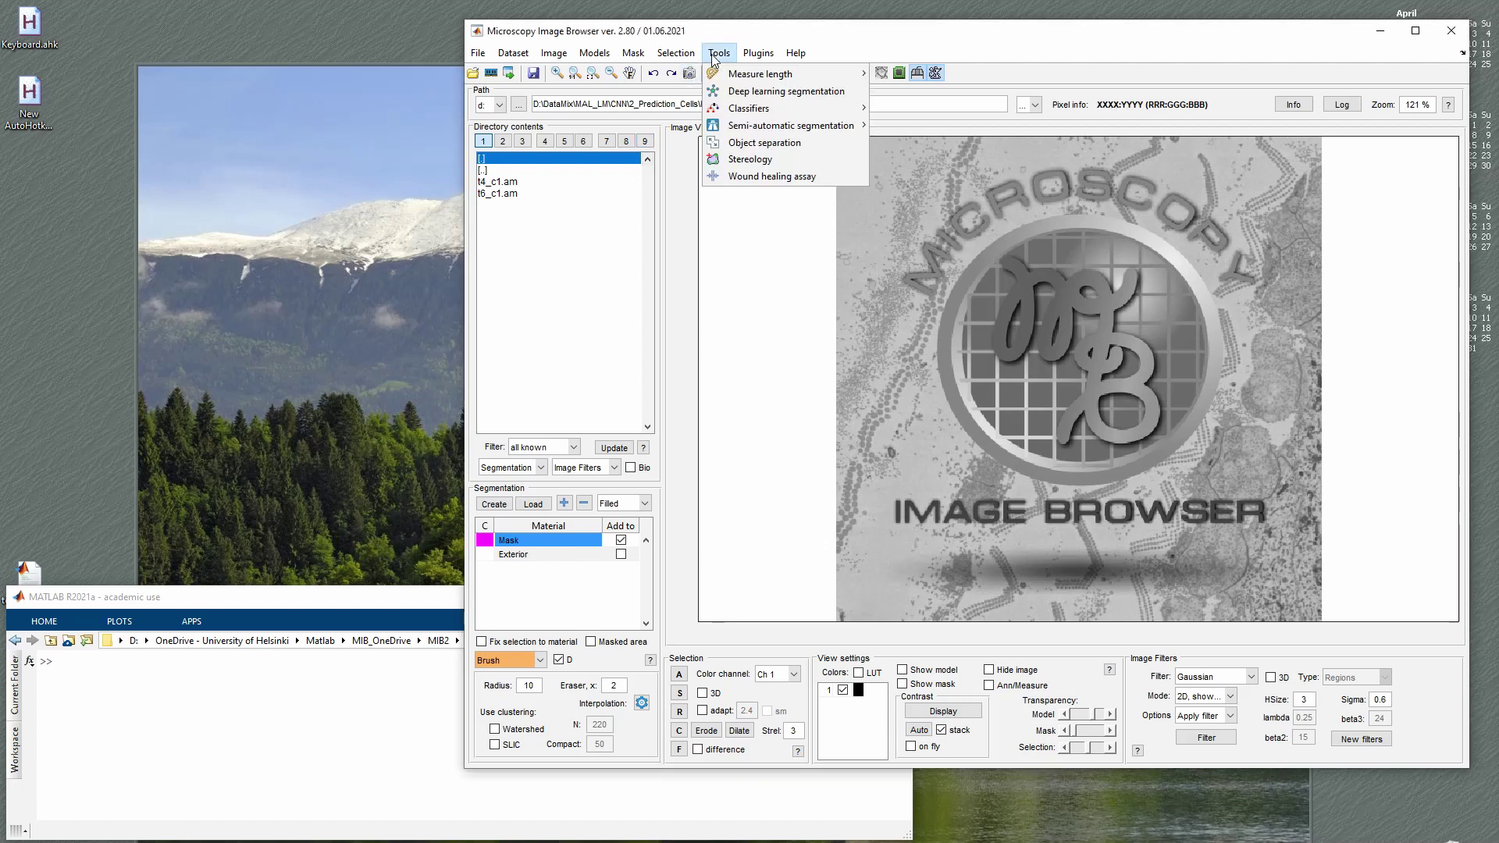
left_click(745, 92)
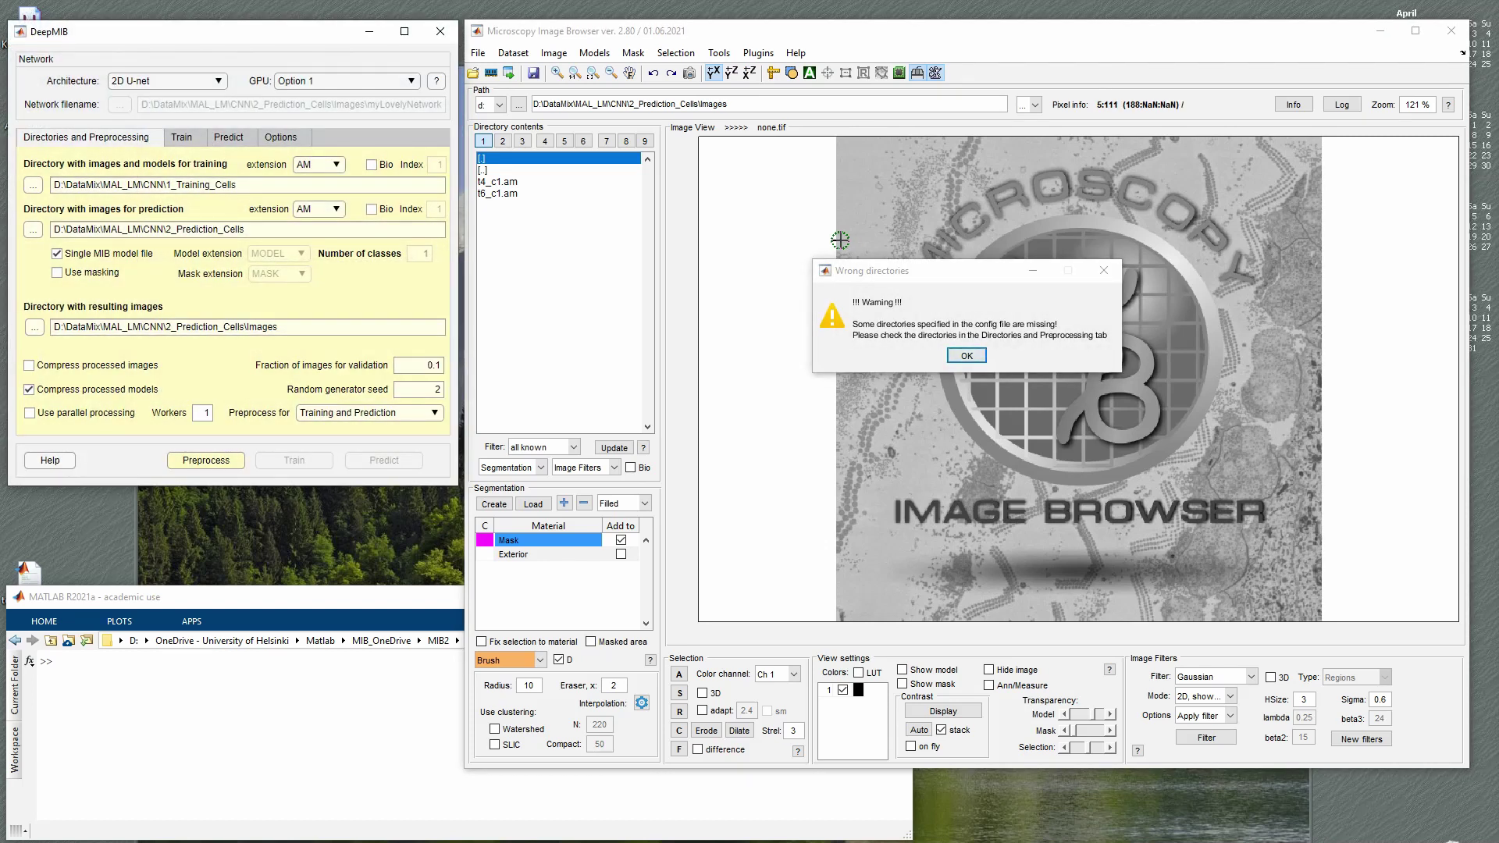
left_click(966, 355)
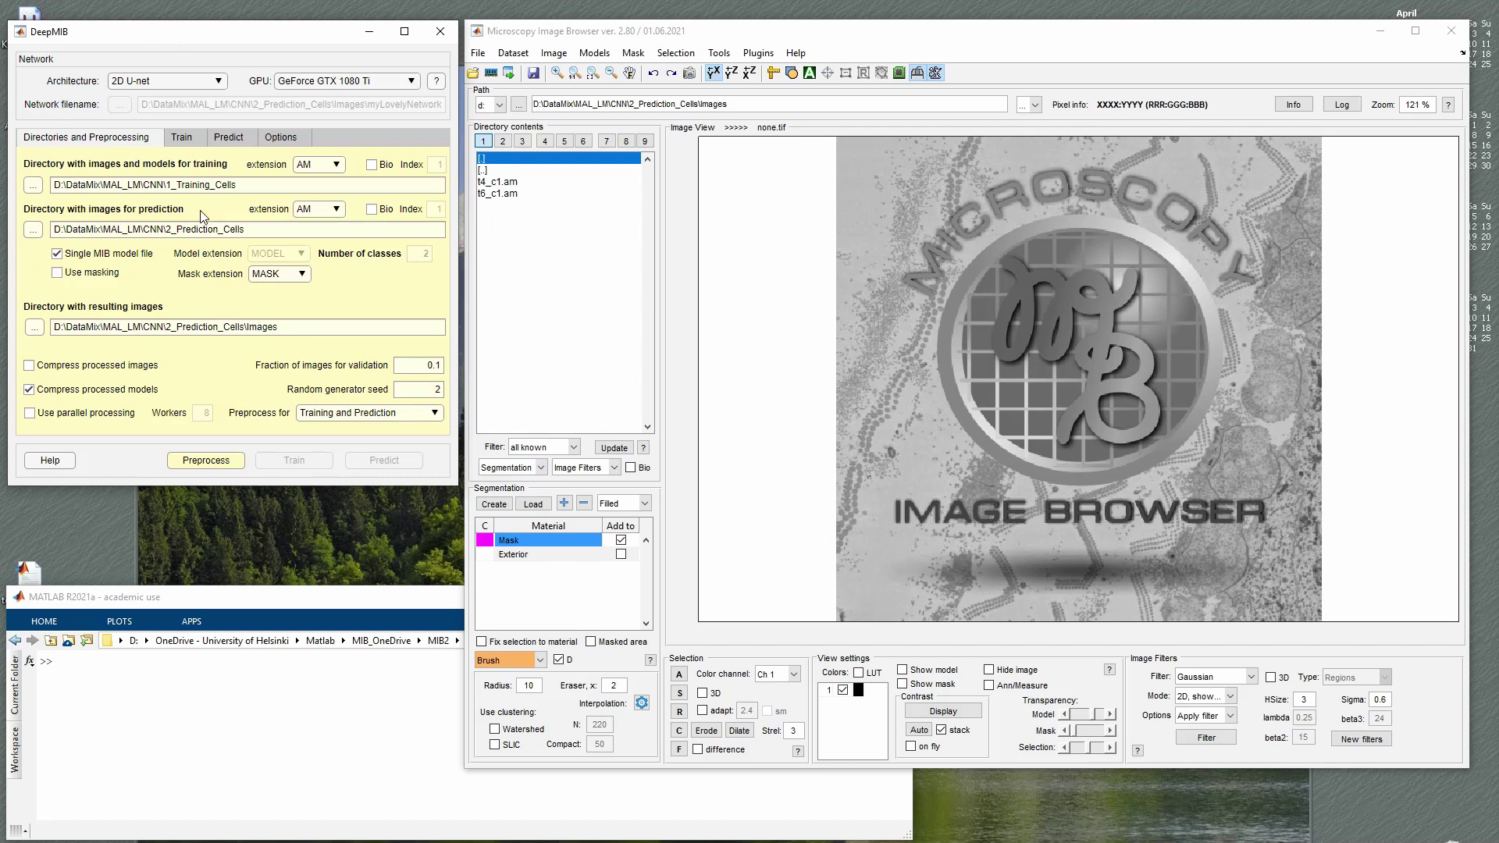
- Look through the available processing devices and display the properties of the GeForce GTX 1080 Ti
left_click(356, 86)
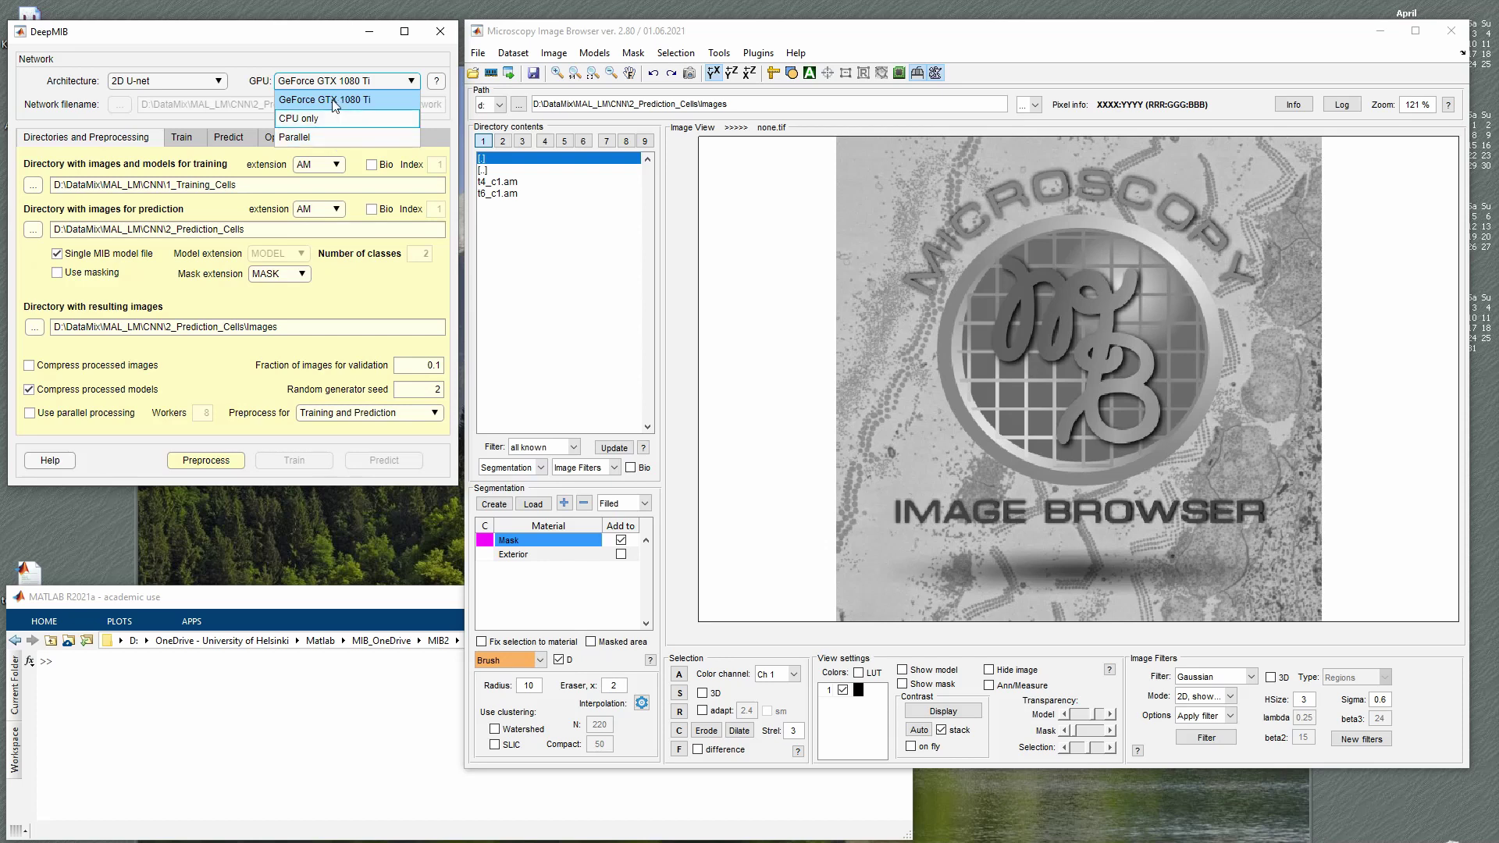
left_click(232, 86)
left_click(329, 84)
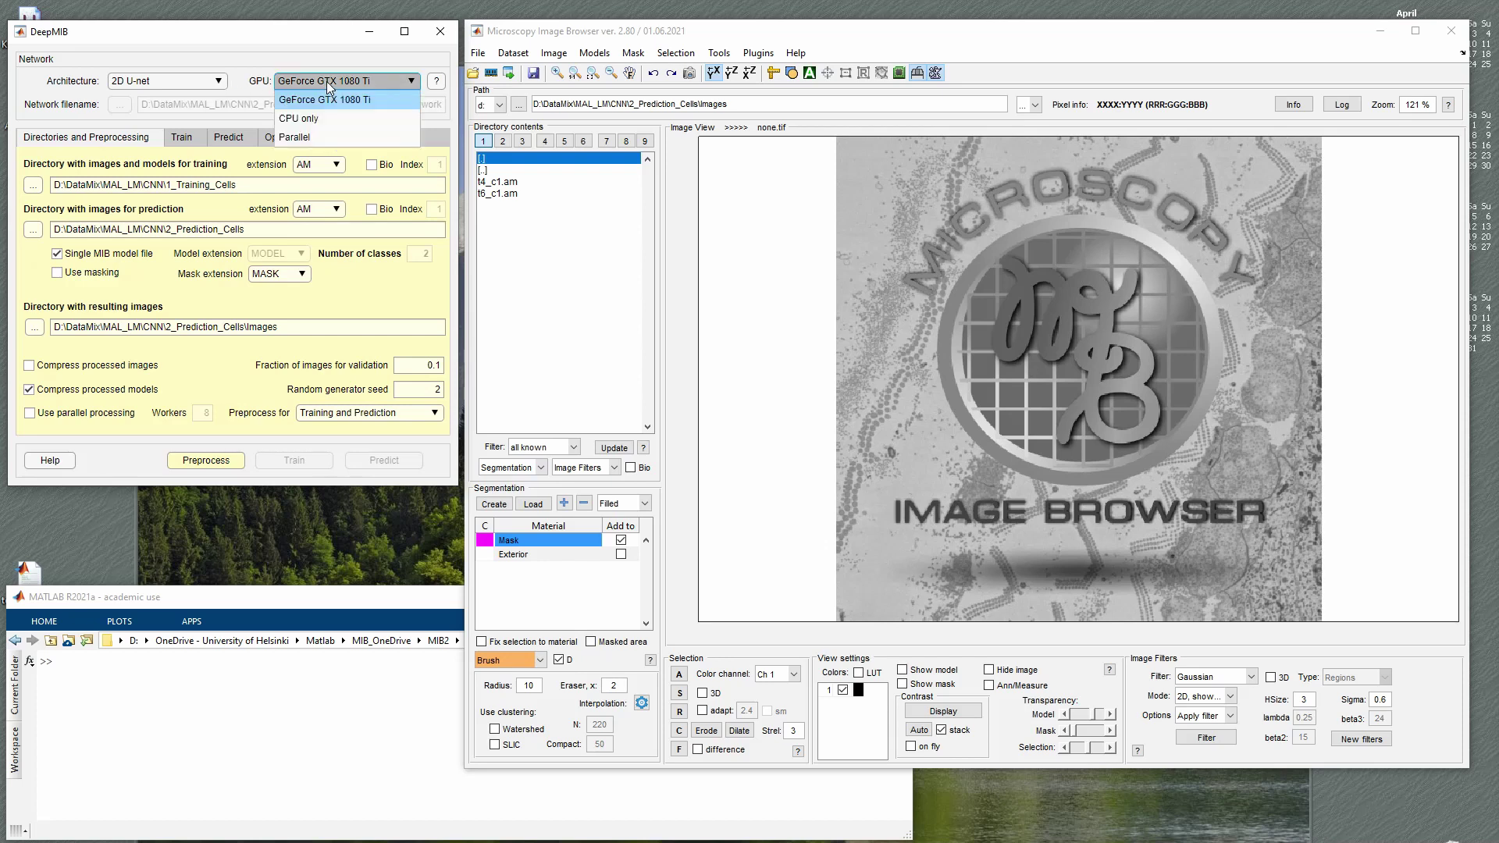
left_click(255, 84)
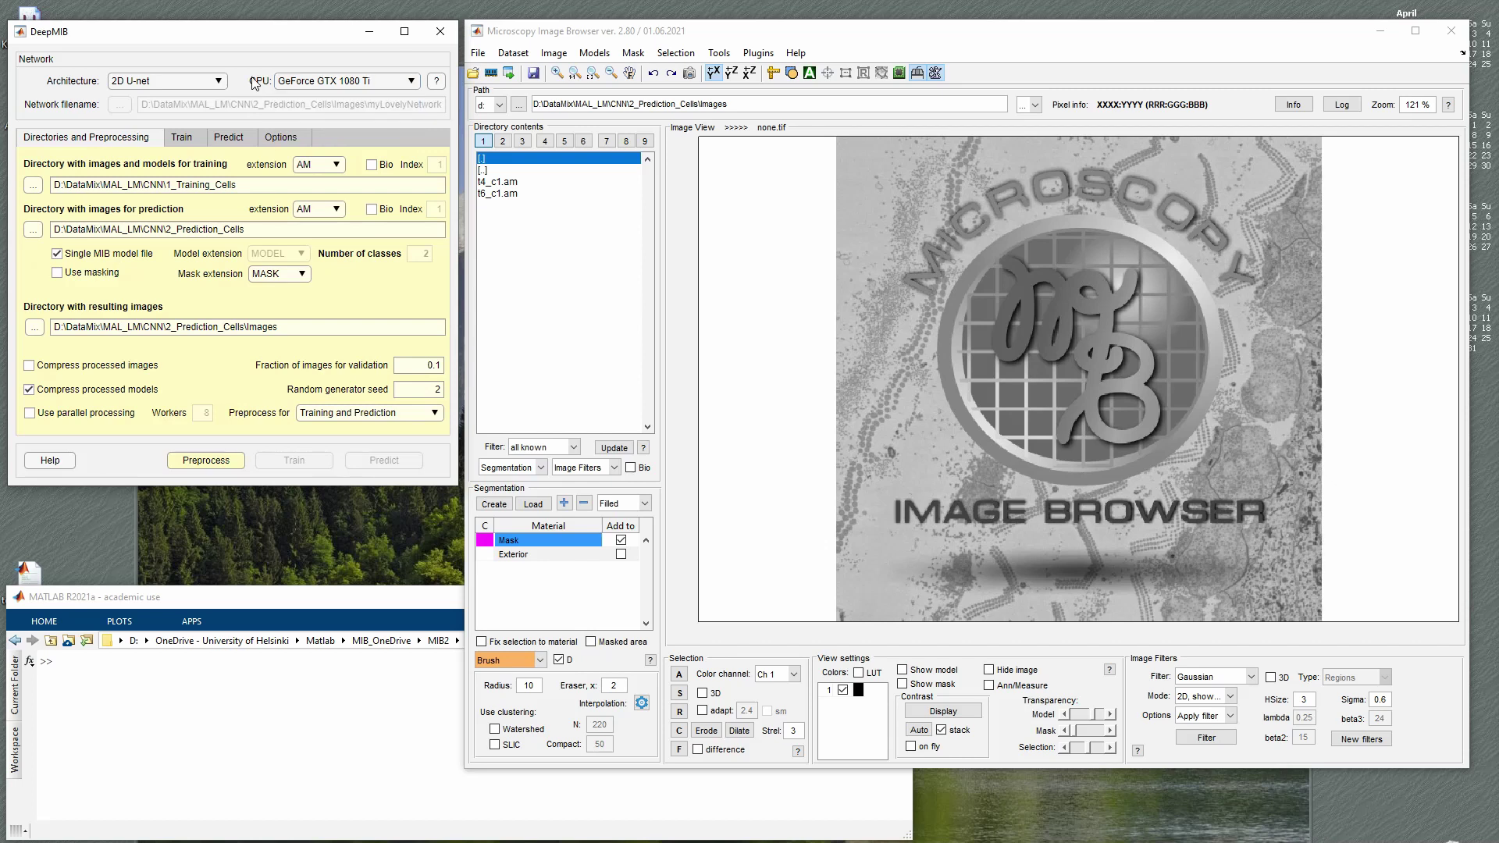
left_click(438, 82)
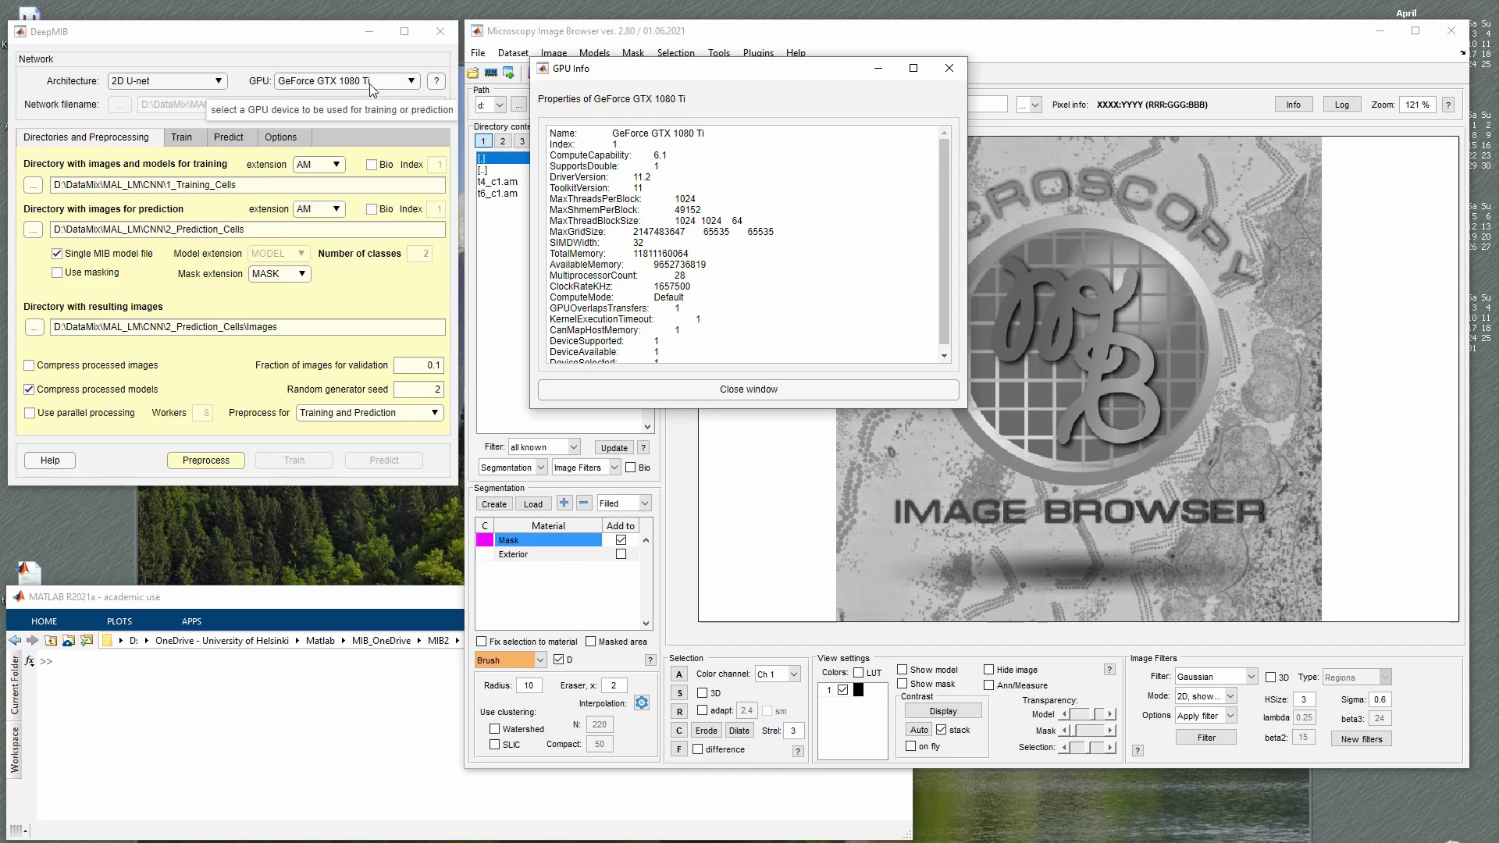
- Set the processing device to CPU only, view its properties and close the information window
left_click(370, 82)
left_click(405, 116)
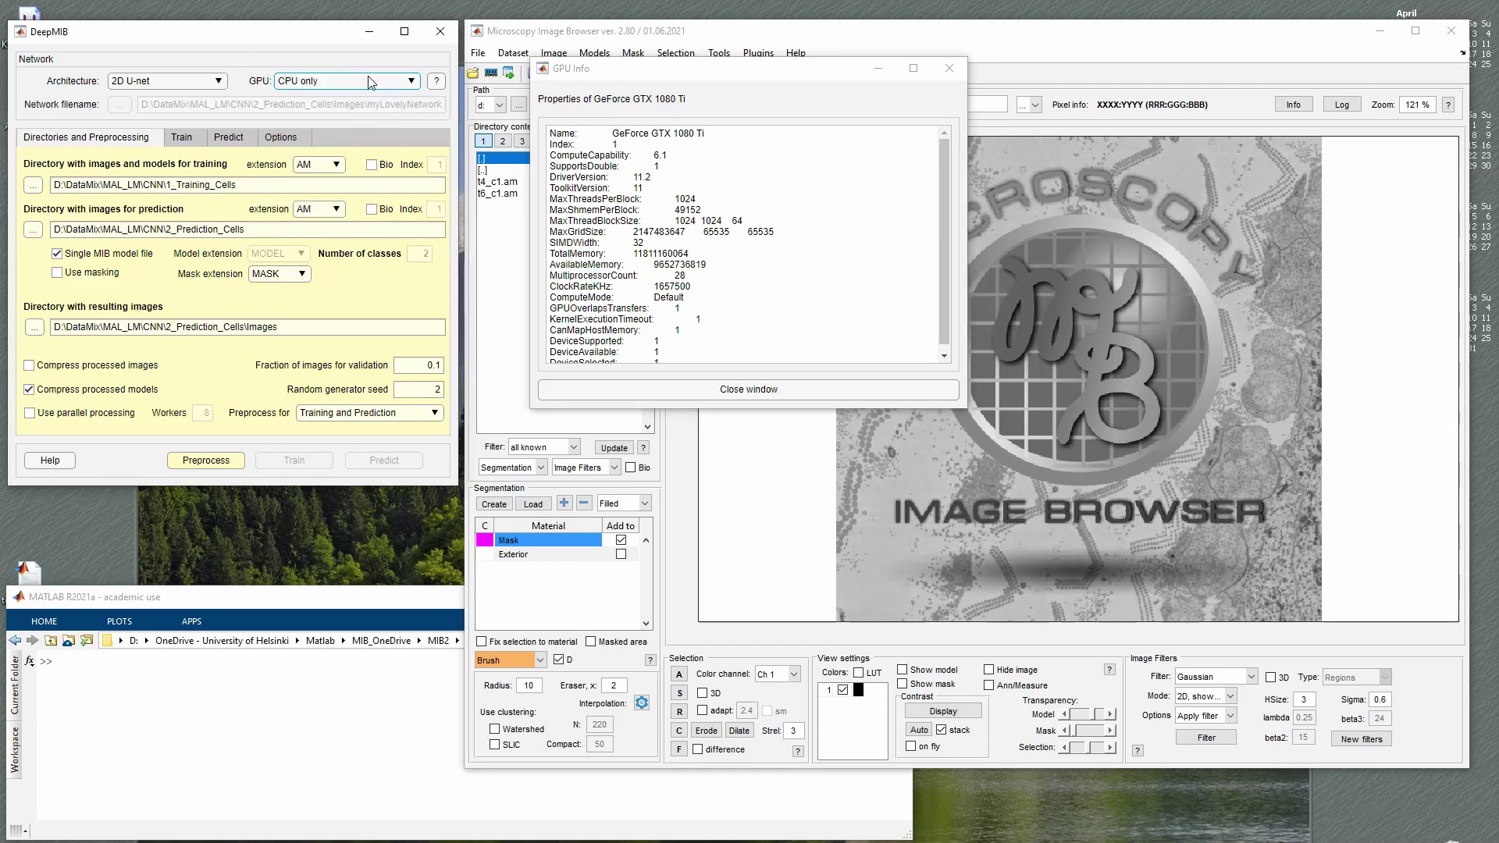
left_click(436, 82)
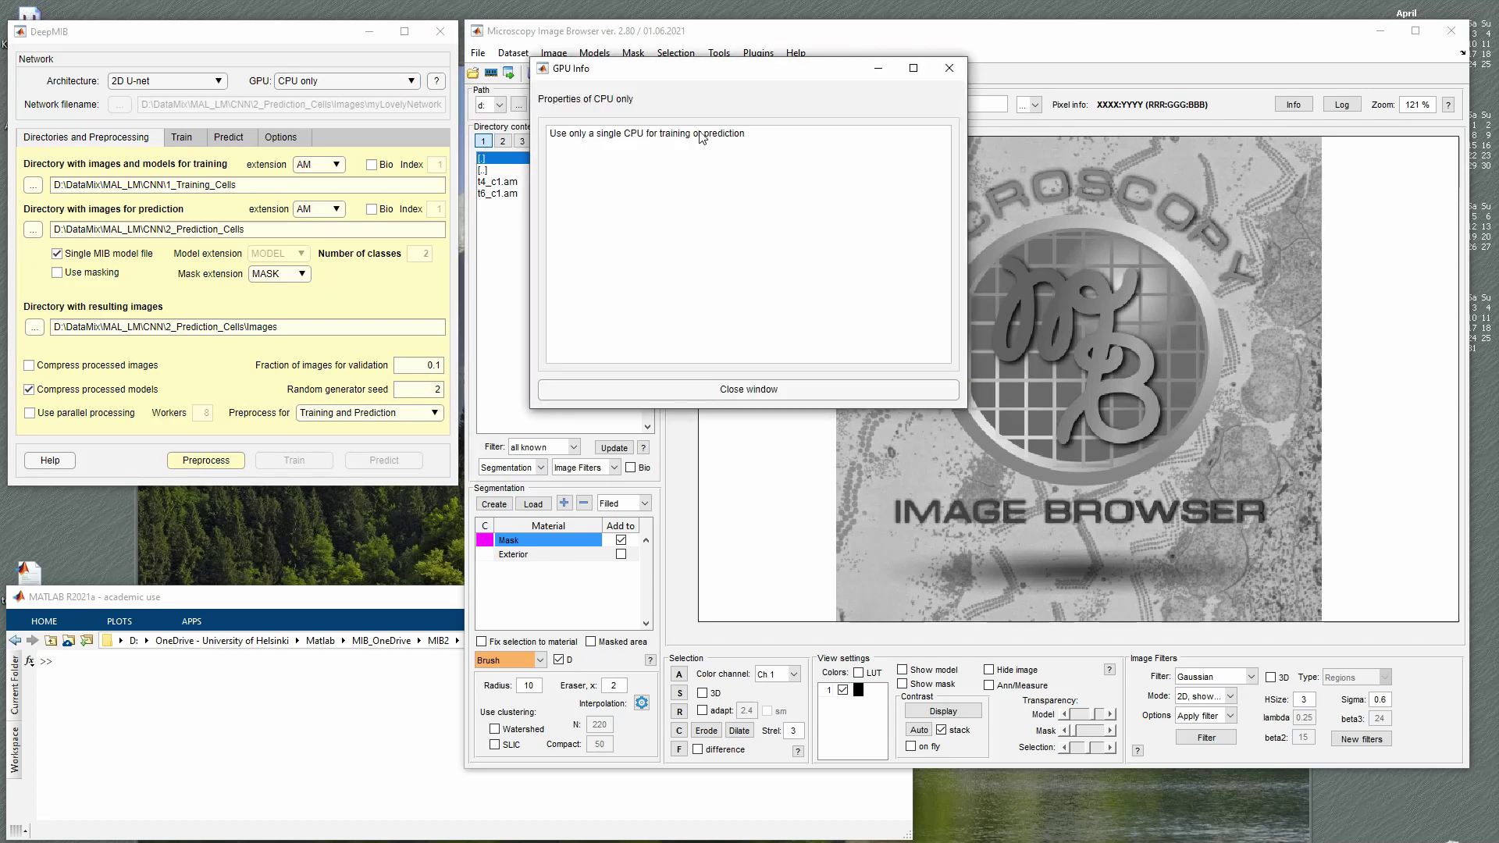
left_click(690, 390)
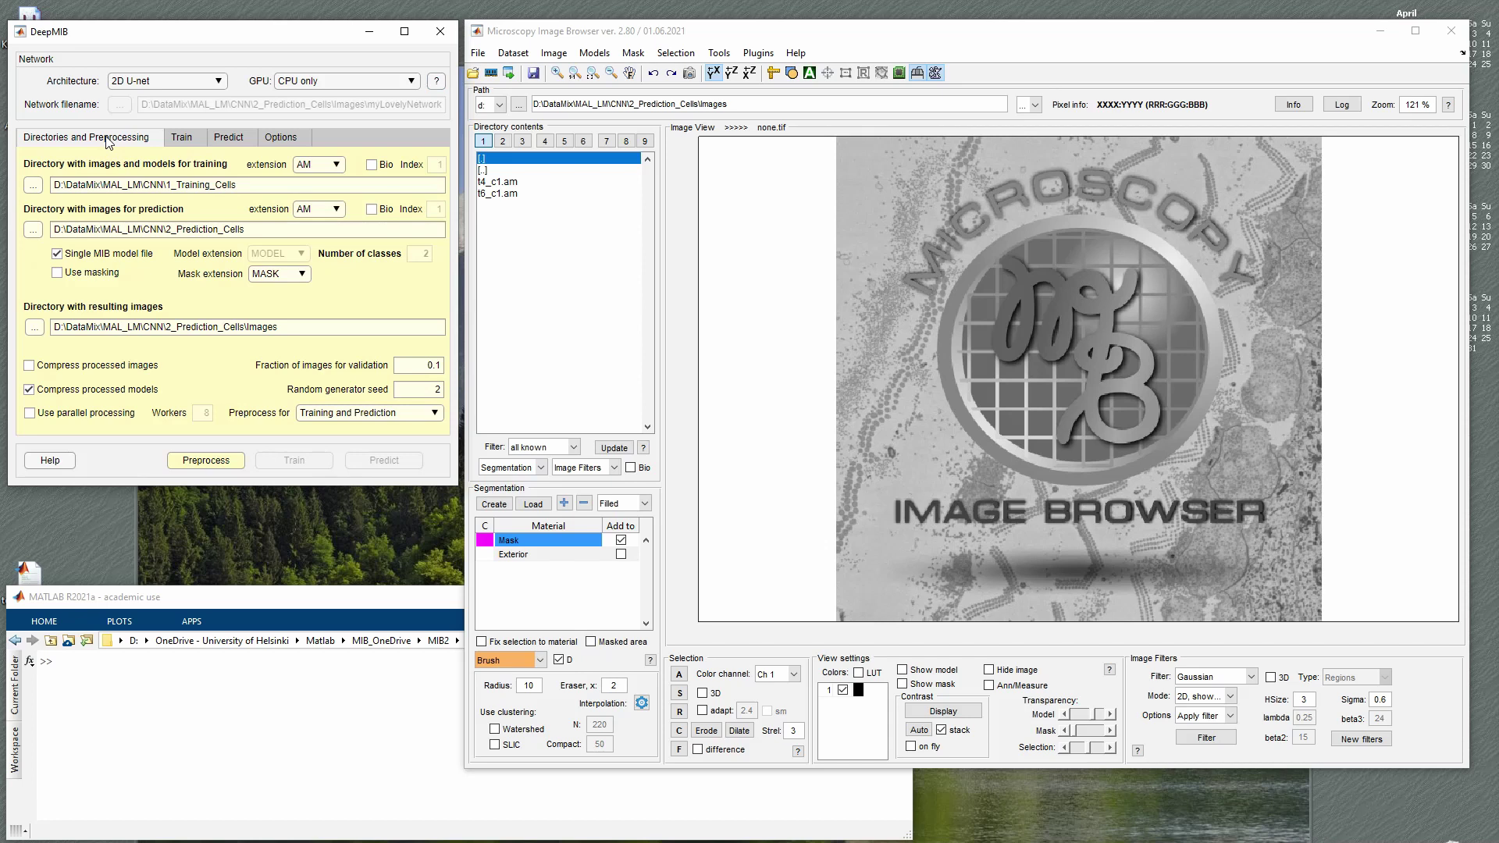
left_click(328, 418)
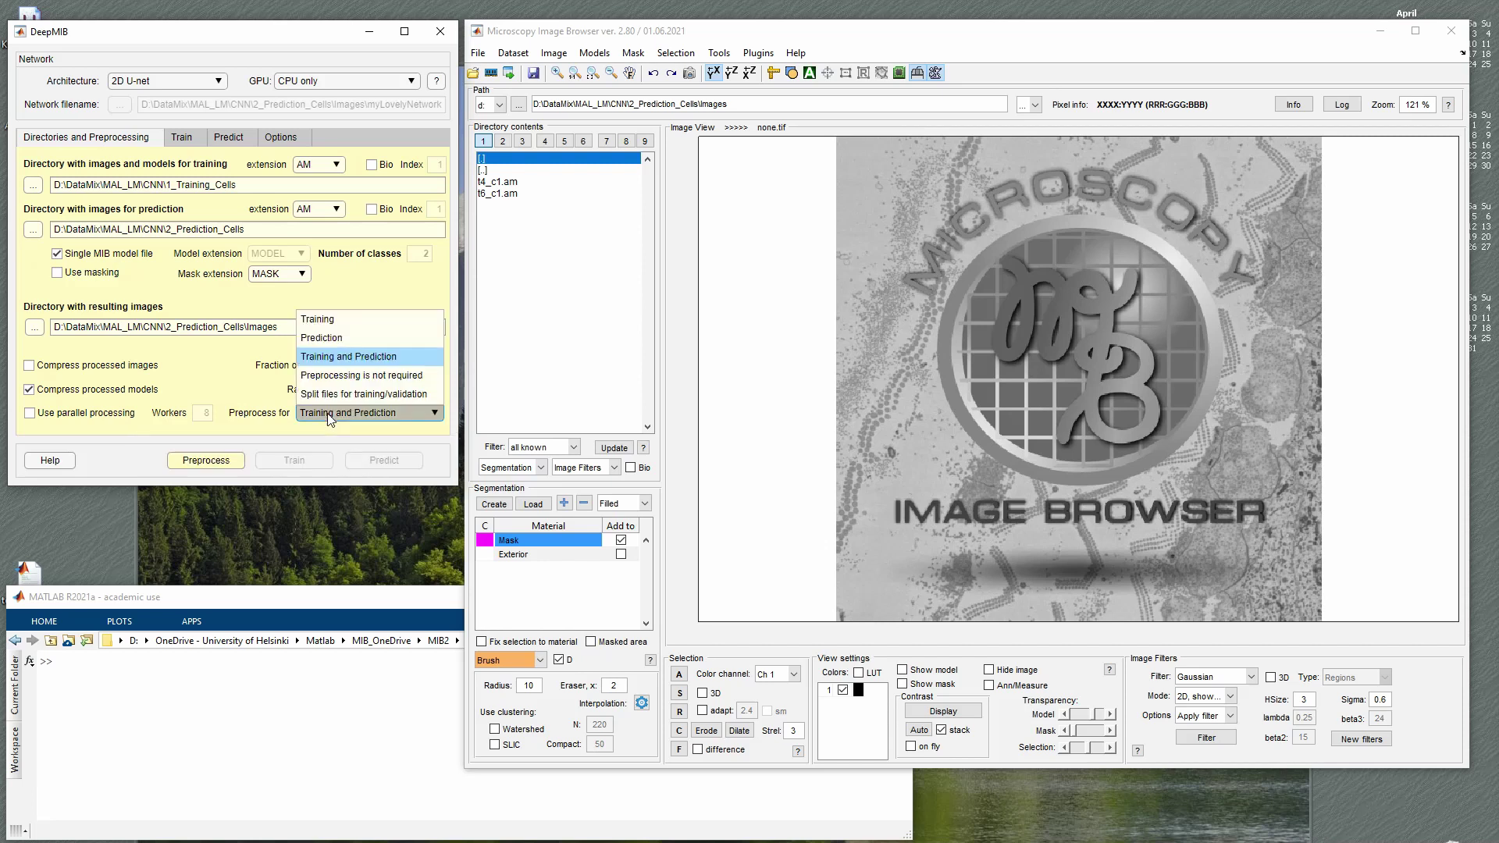
left_click(304, 434)
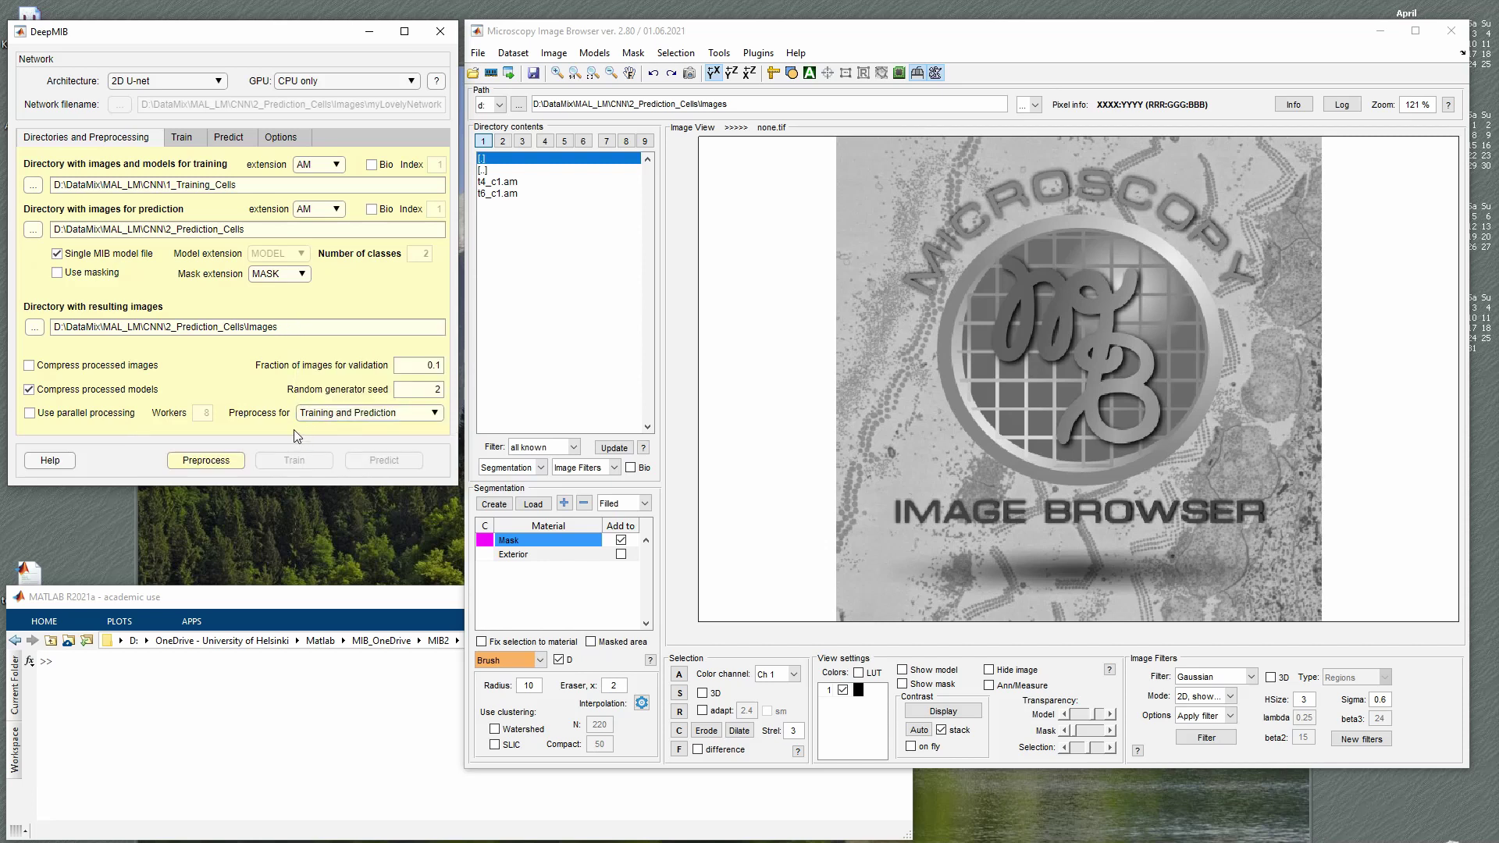
left_click(388, 416)
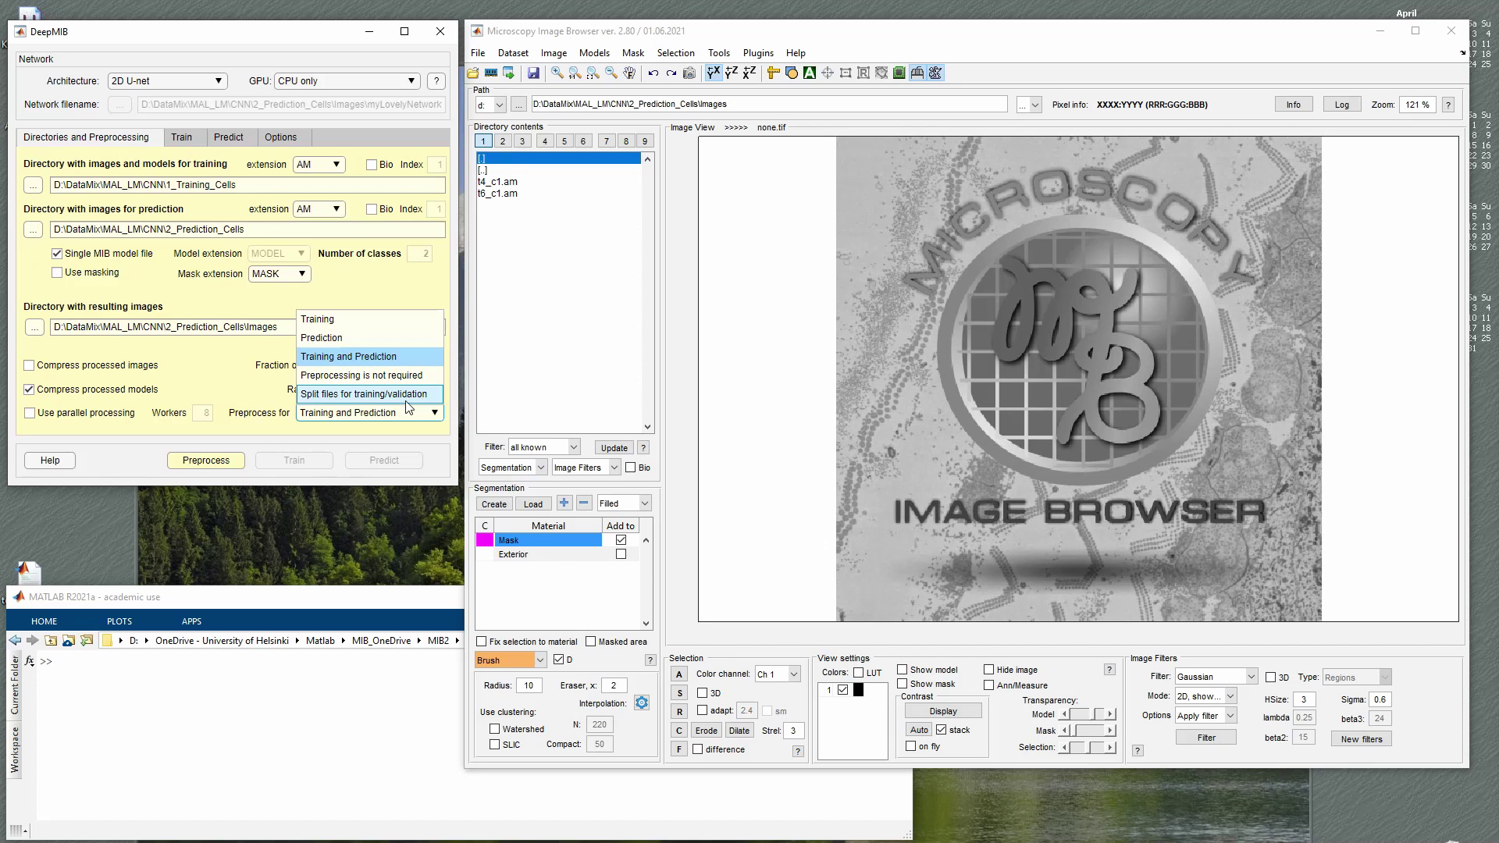
left_click(228, 396)
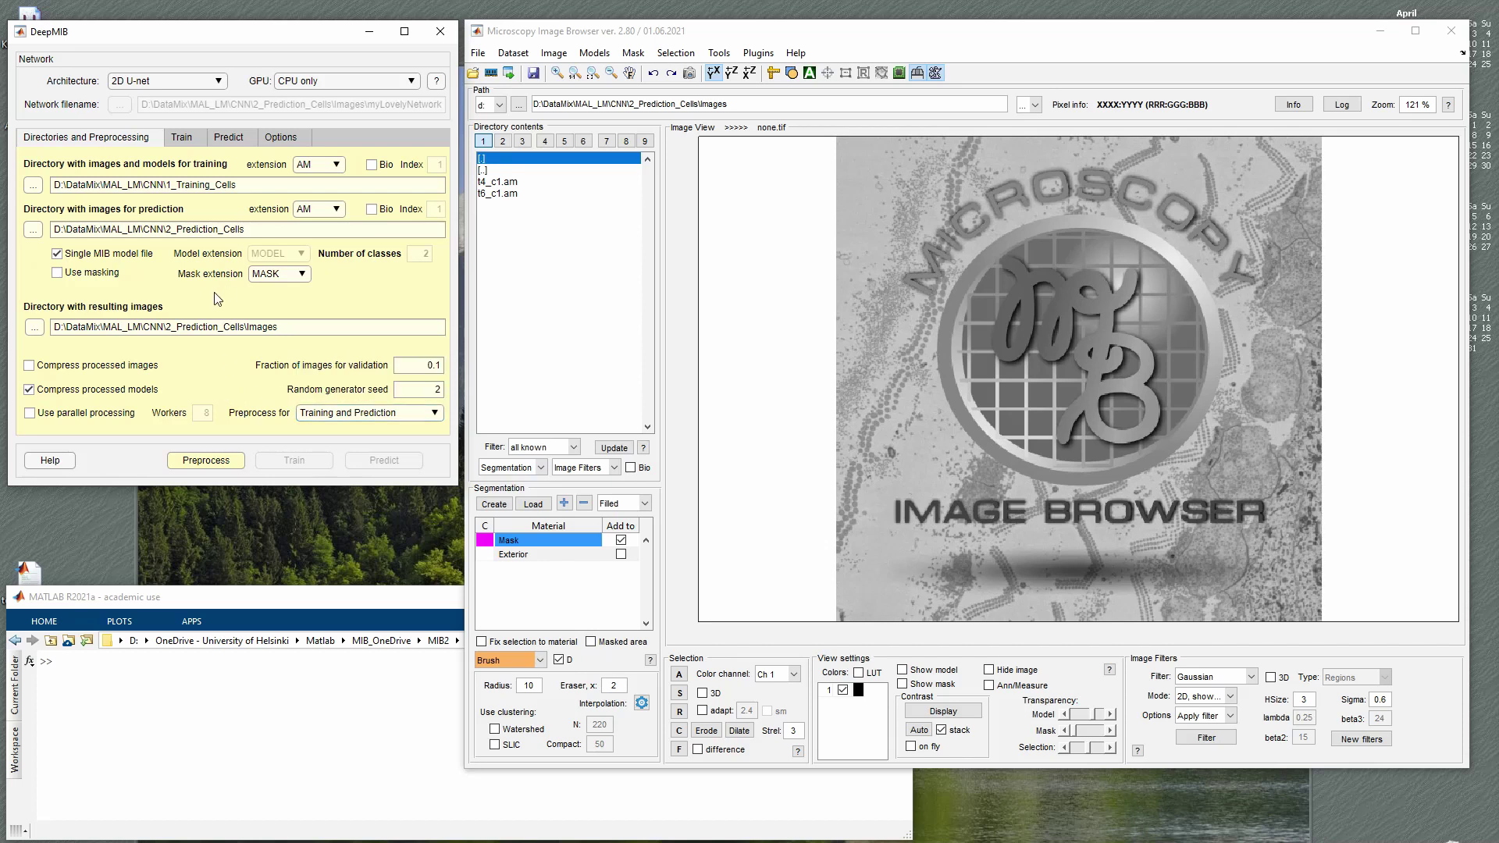
- Open the DeepMIB help at the Directories and Preprocessing section and compare its Preprocessing mode scheme with the results directory setting
left_click(52, 462)
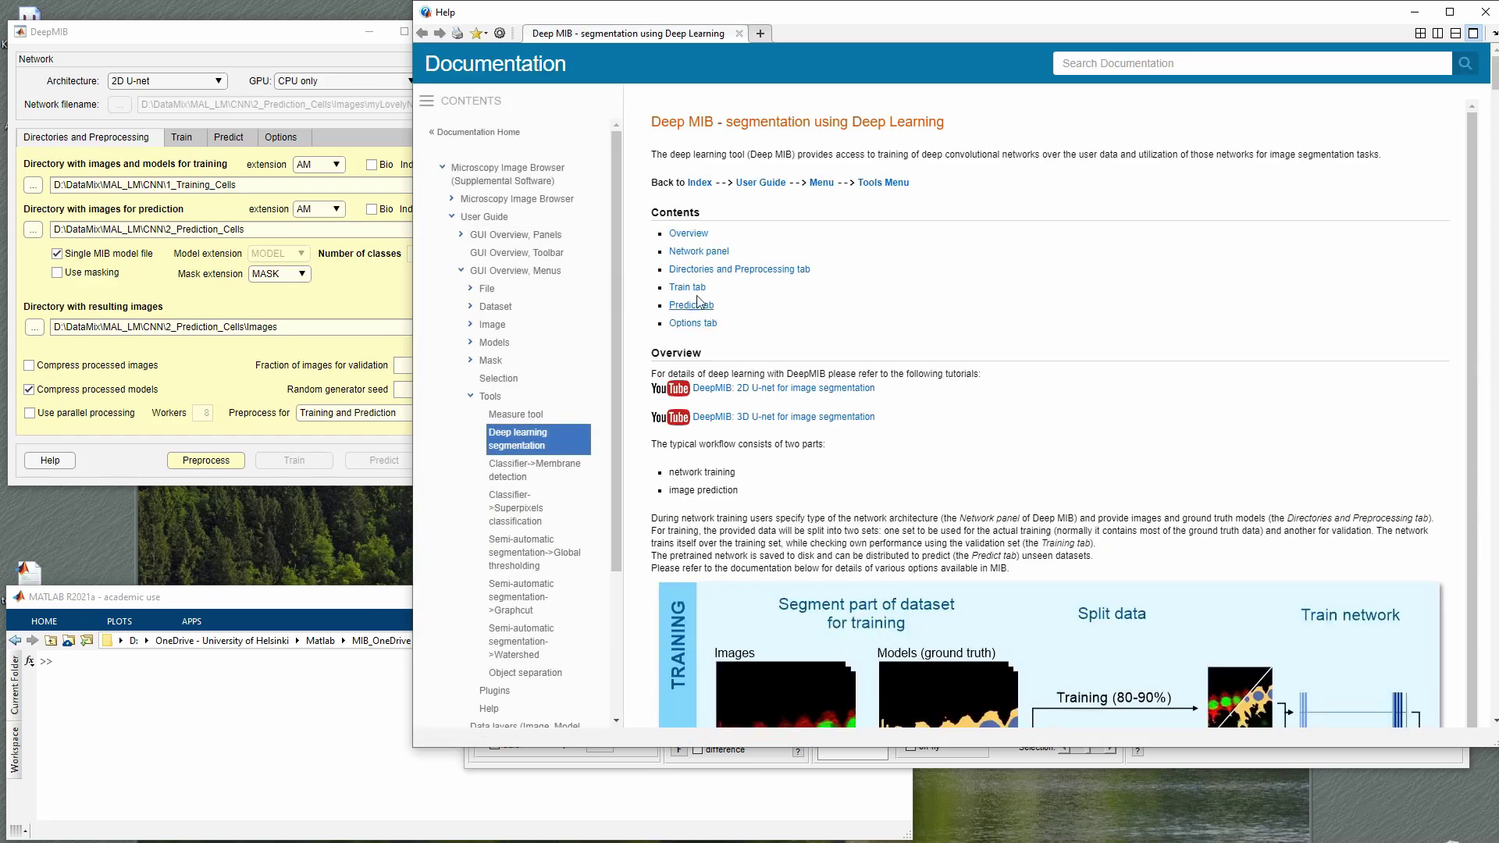
left_click(700, 270)
scroll(999, 367, "down", 5)
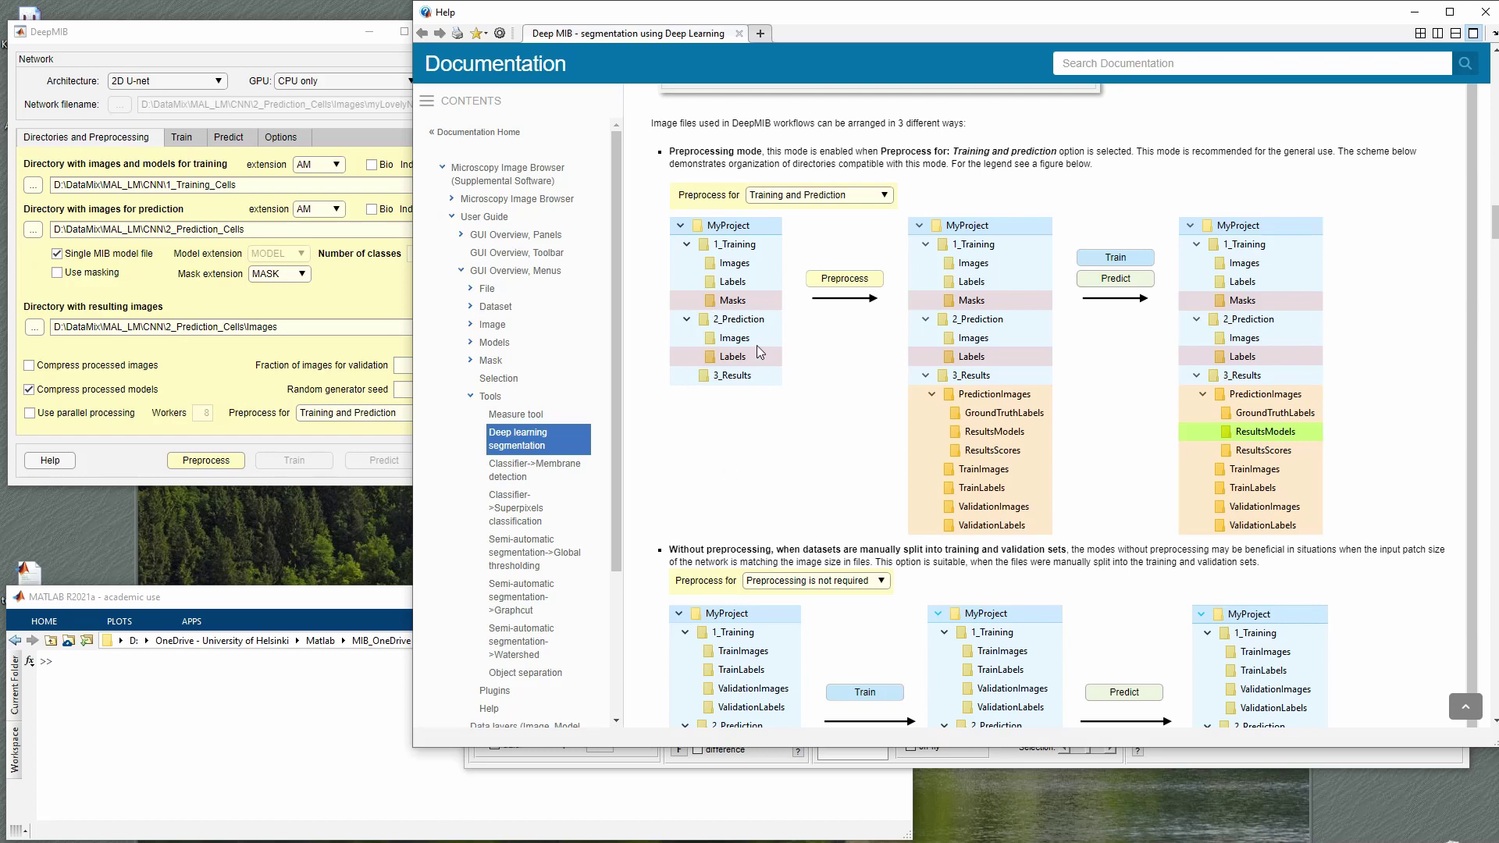
left_click_drag(669, 151, 756, 151)
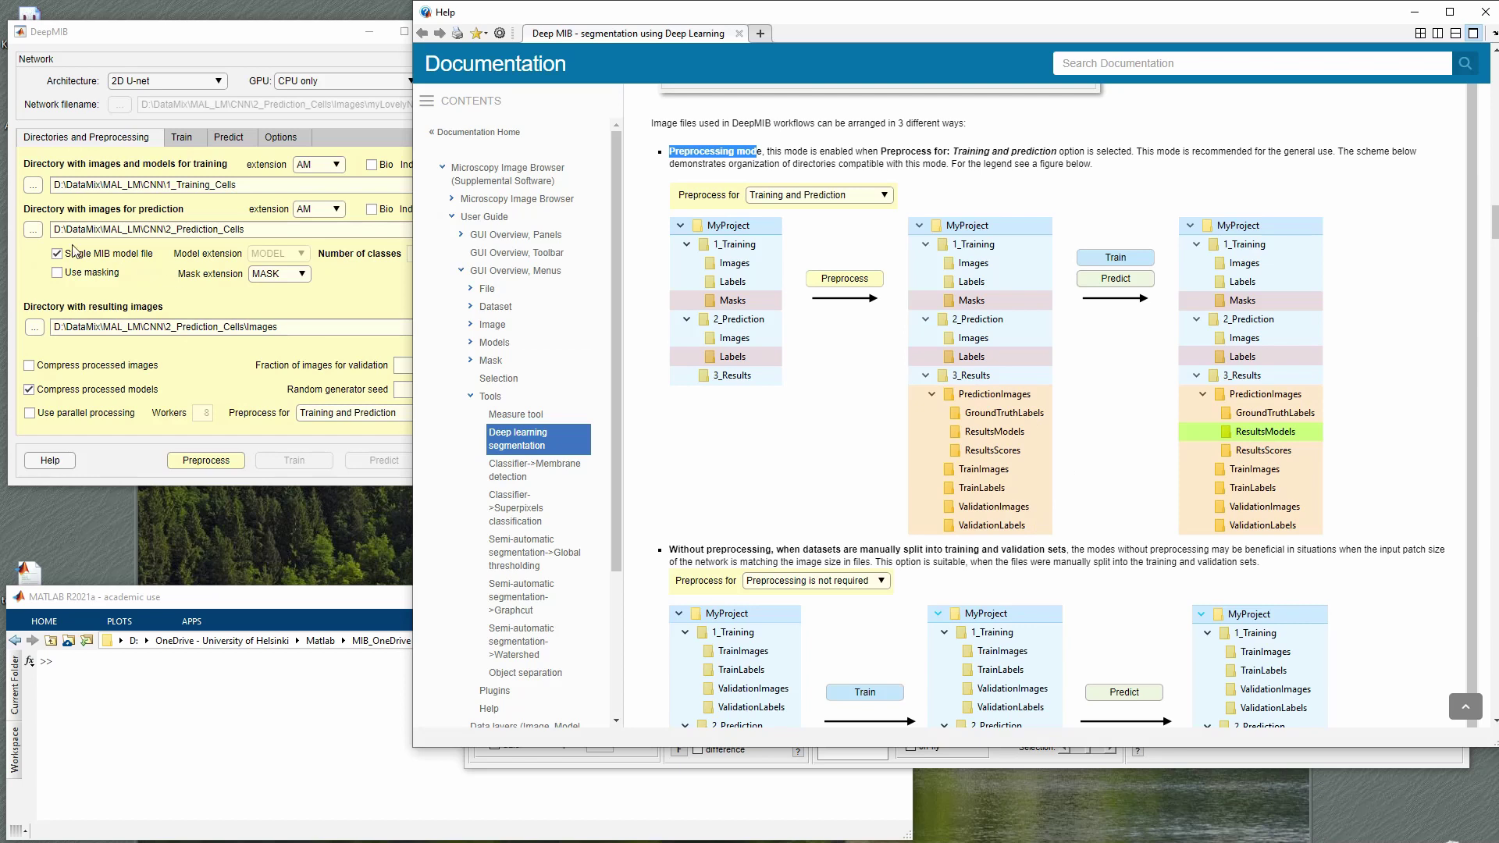
left_click_drag(310, 321, 35, 334)
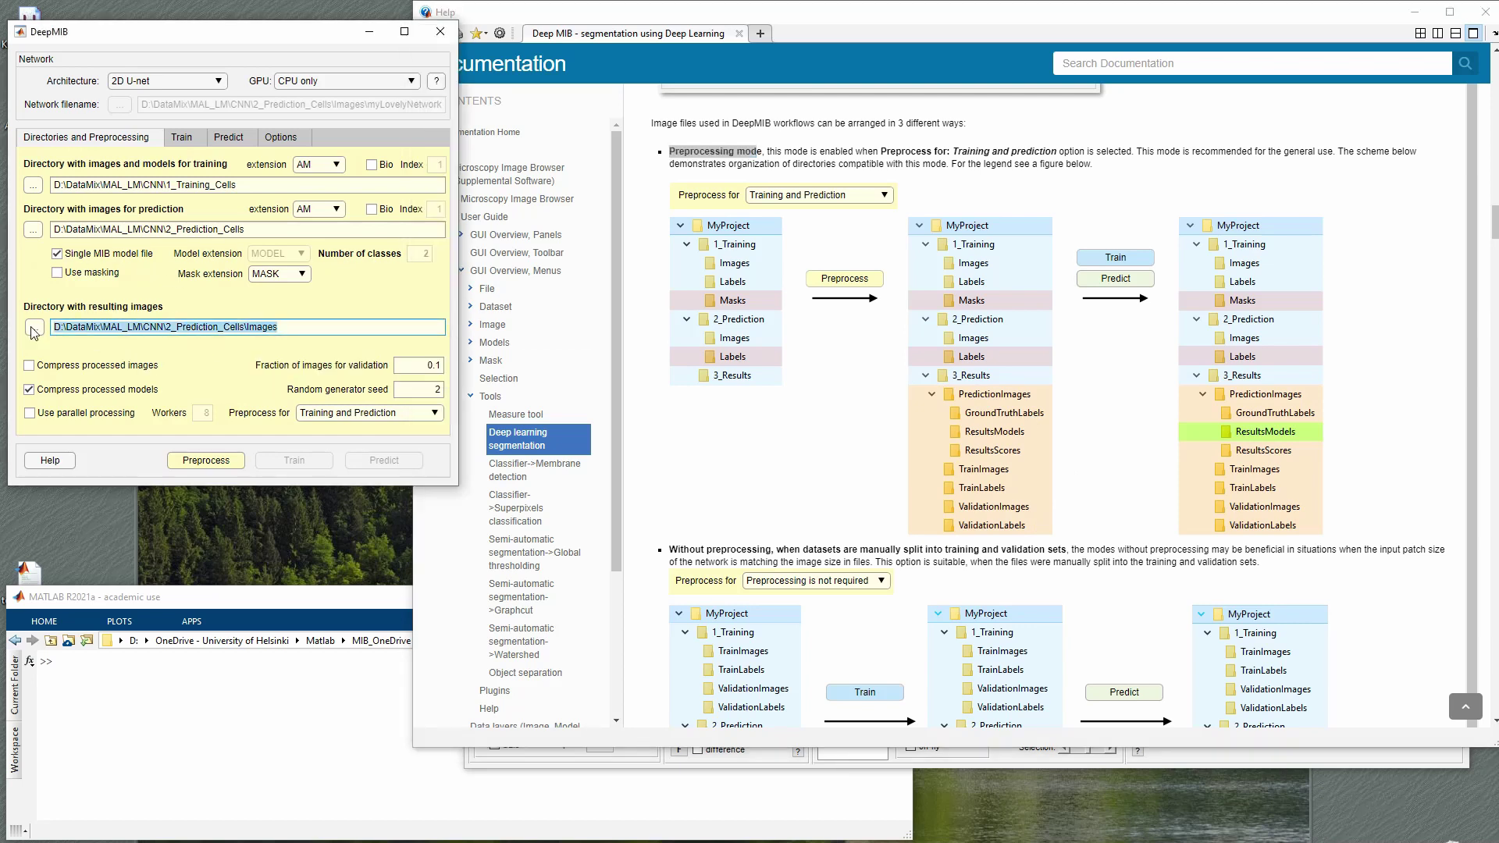
- Review the help's two directory schemes without preprocessing, for manually split and automatically split datasets
left_click(816, 503)
scroll(816, 503, "down", 2)
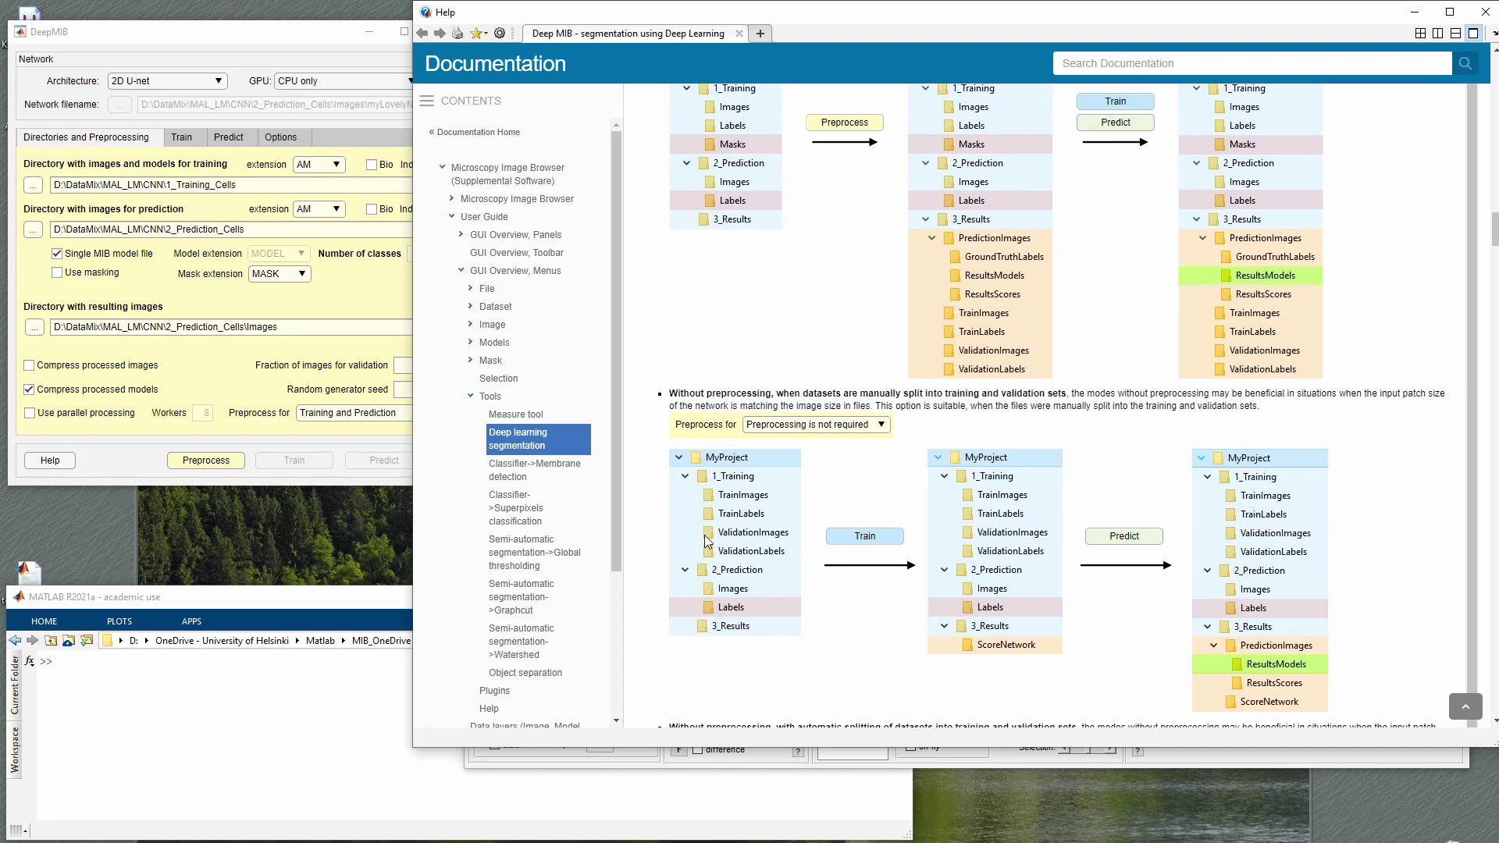
left_click_drag(1071, 394, 663, 387)
left_click(737, 406)
scroll(720, 518, "down", 4)
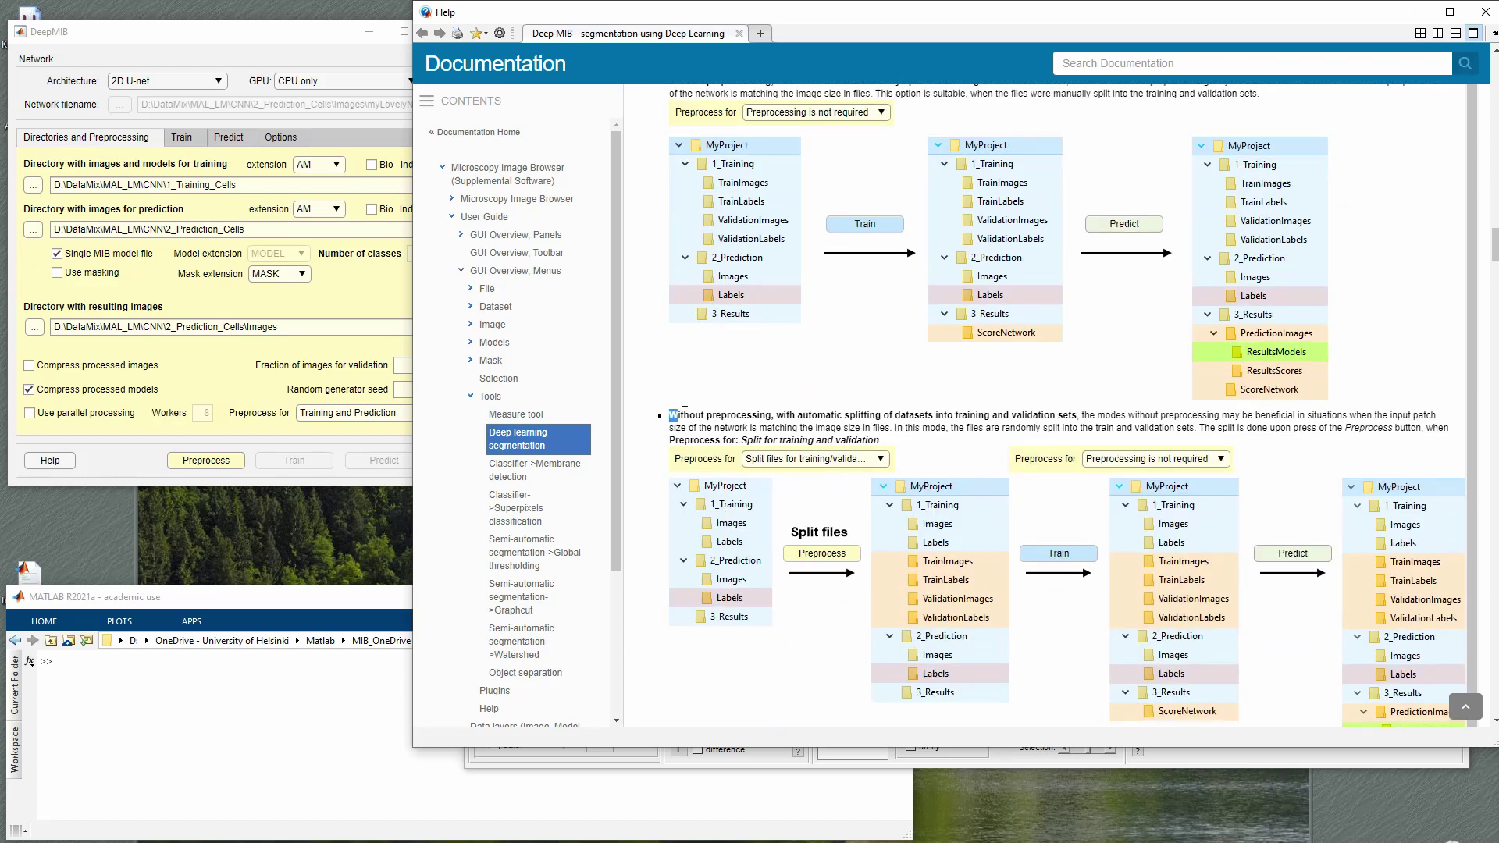
left_click_drag(684, 412, 1080, 415)
- Set the preprocessing mode to Split files for training/validation
left_click(371, 425)
left_click(370, 414)
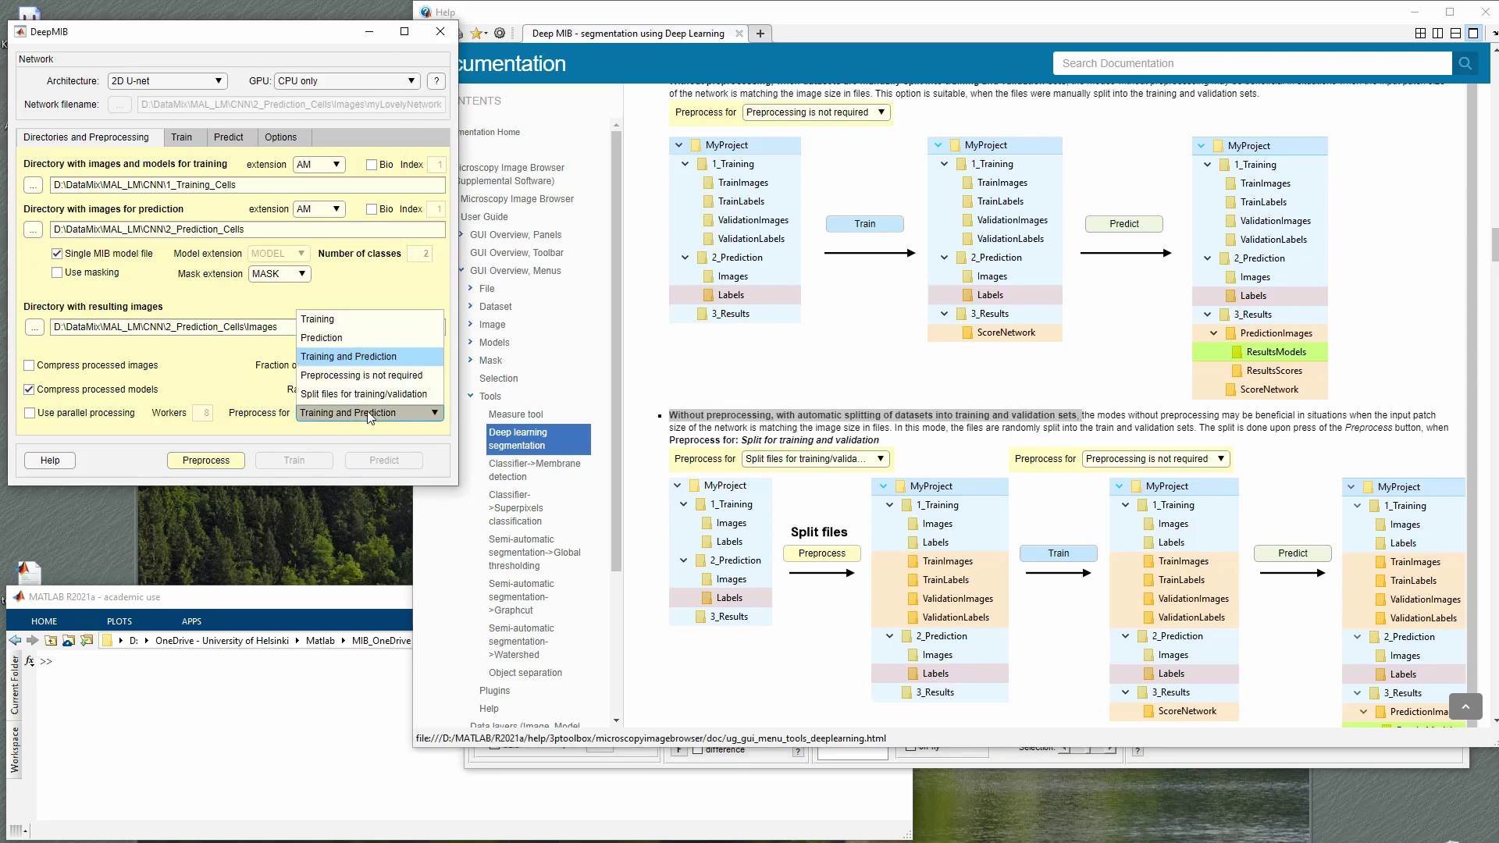
left_click(359, 393)
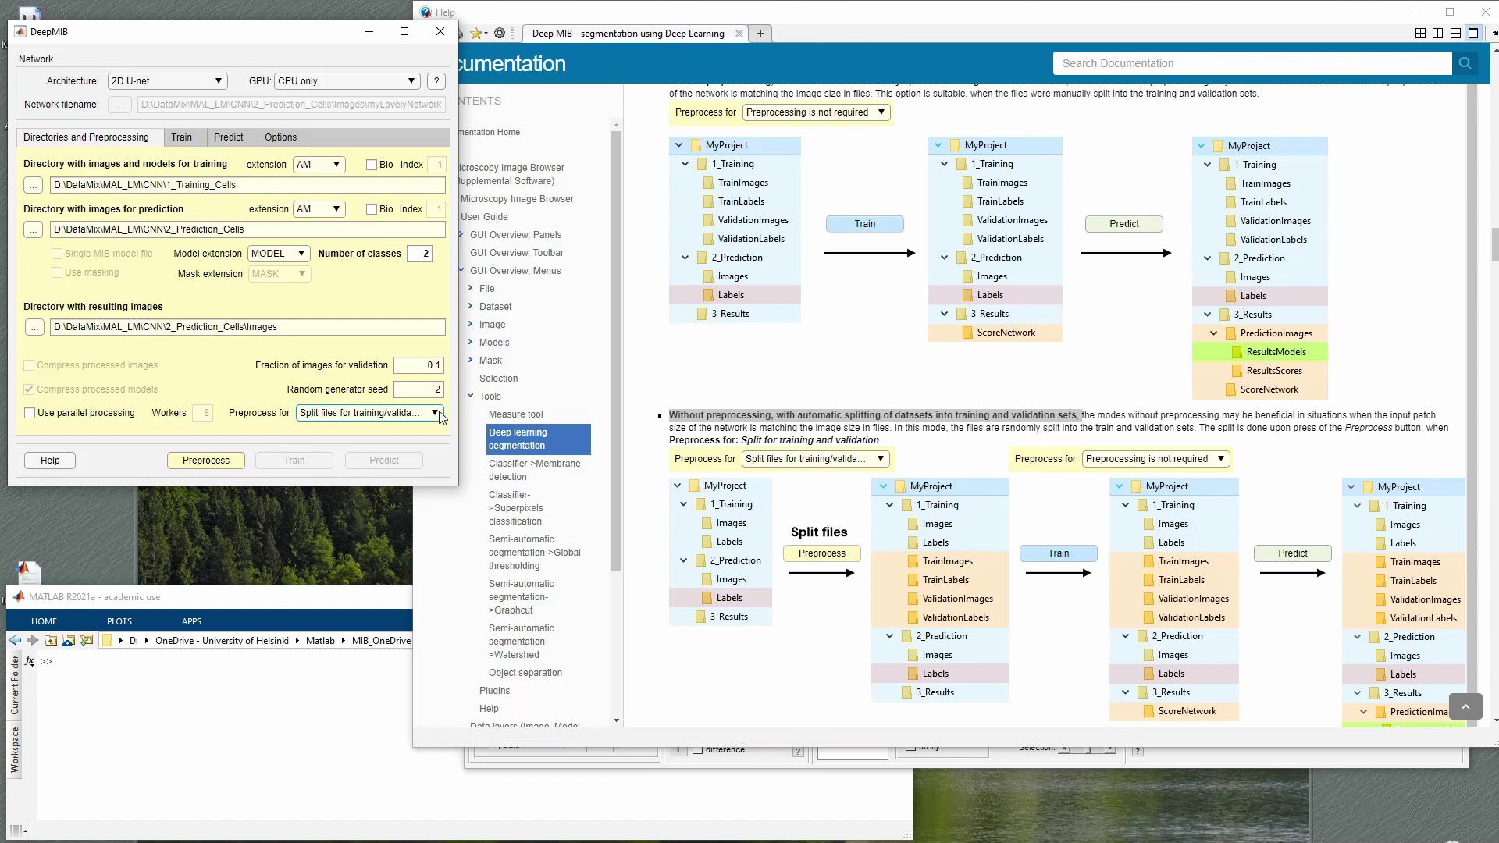
- Examine the split-files directory scheme and the folder legend in the help documentation
left_click(686, 713)
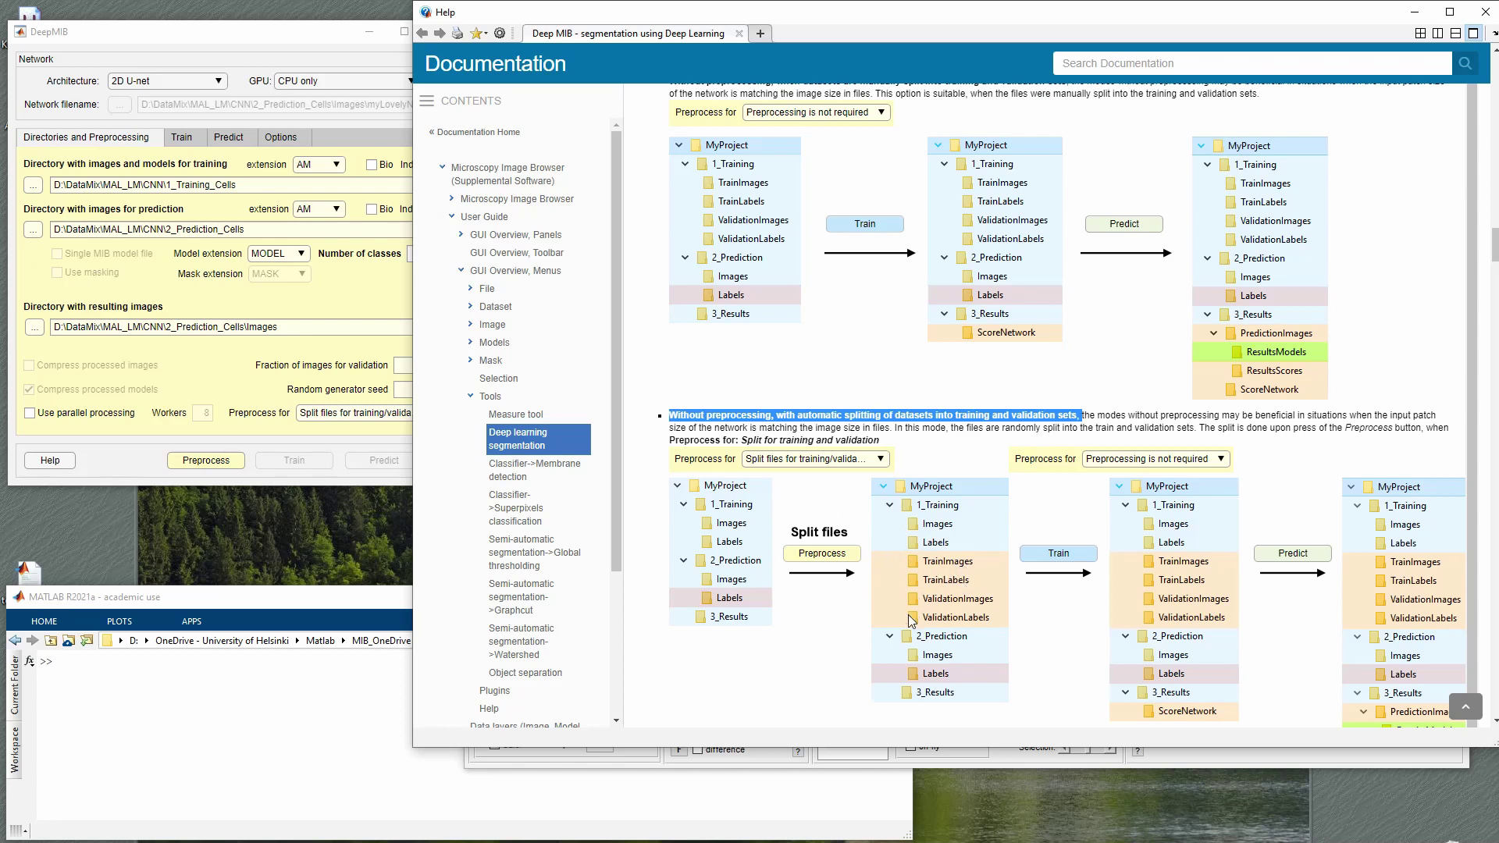
scroll(819, 625, "down", 7)
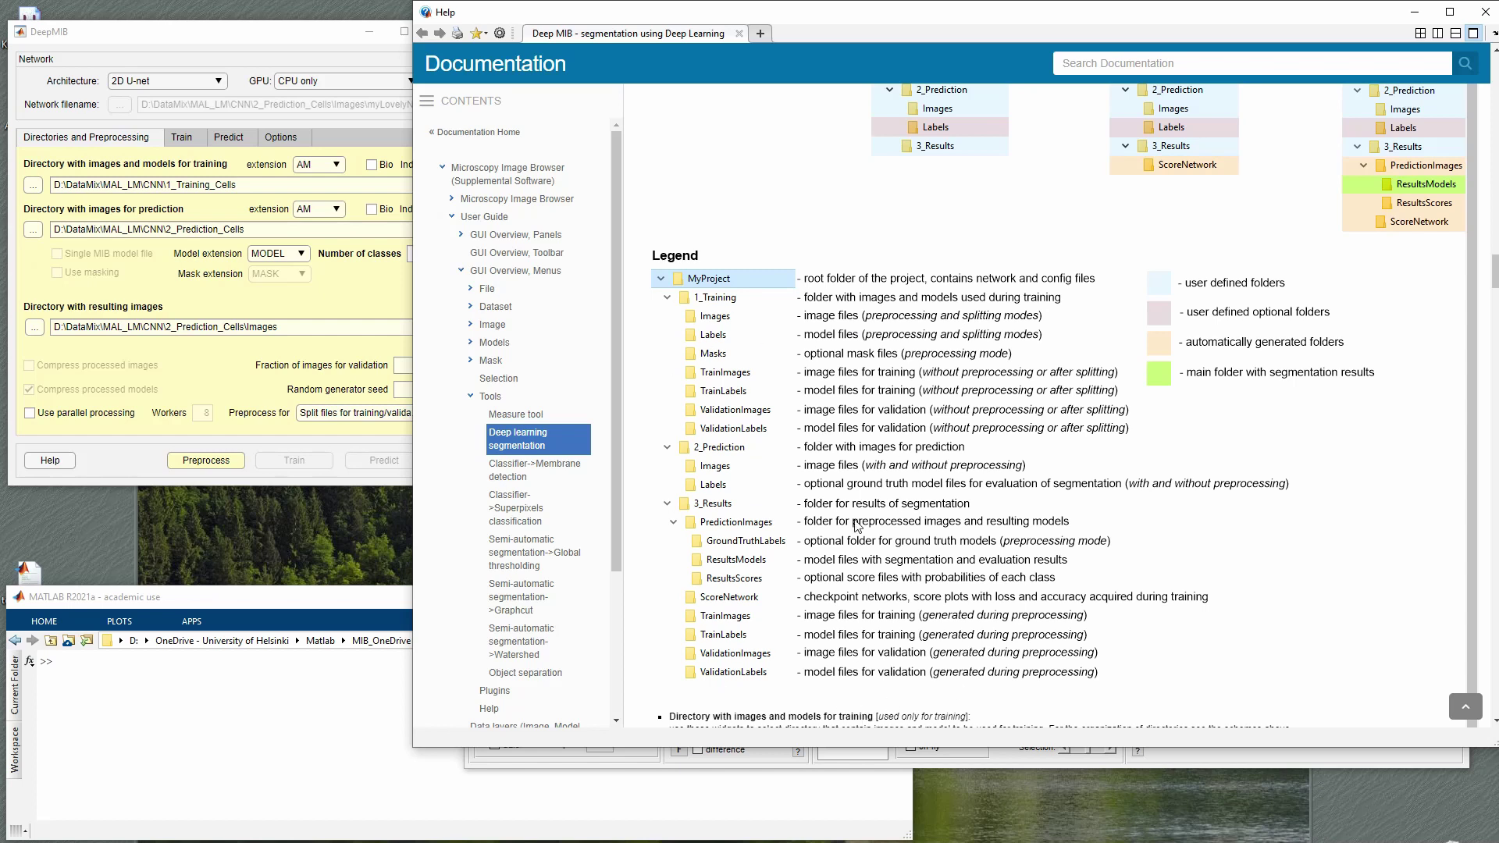
scroll(858, 527, "up", 1)
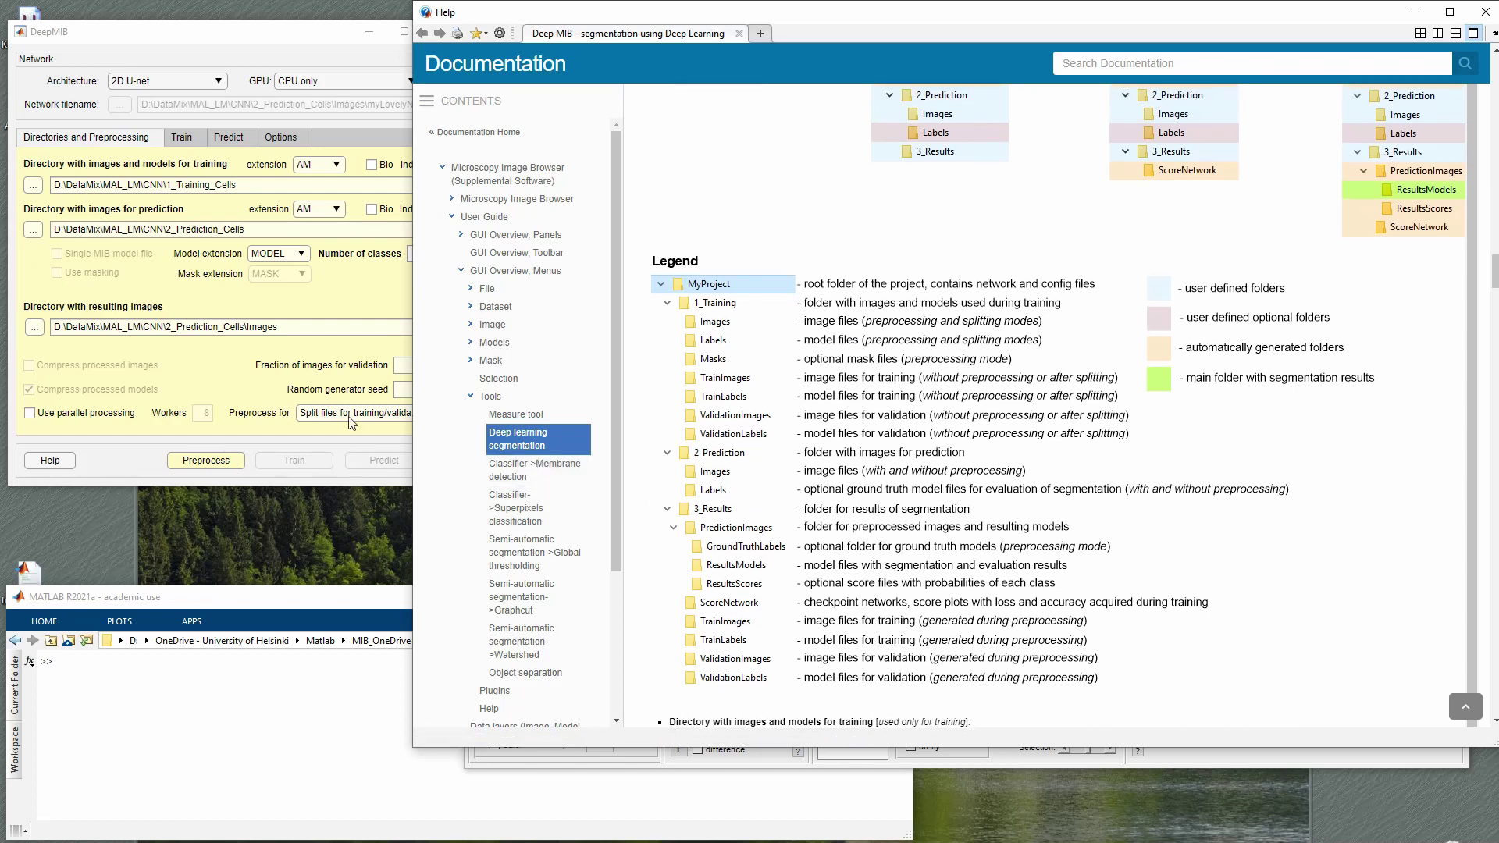
- Set the preprocessing mode to Training and enable parallel processing
left_click(249, 379)
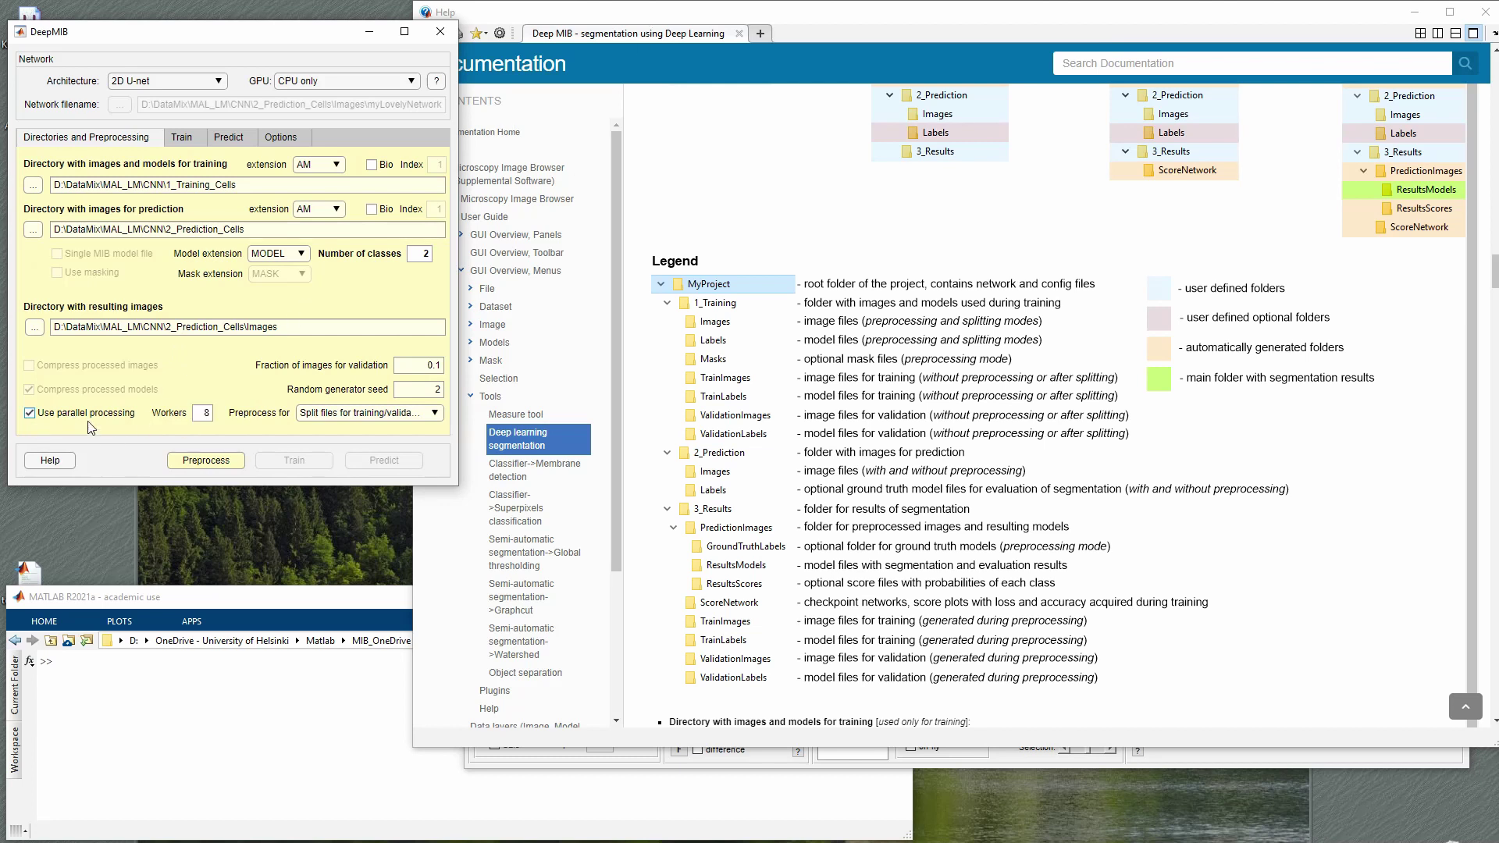
left_click(328, 412)
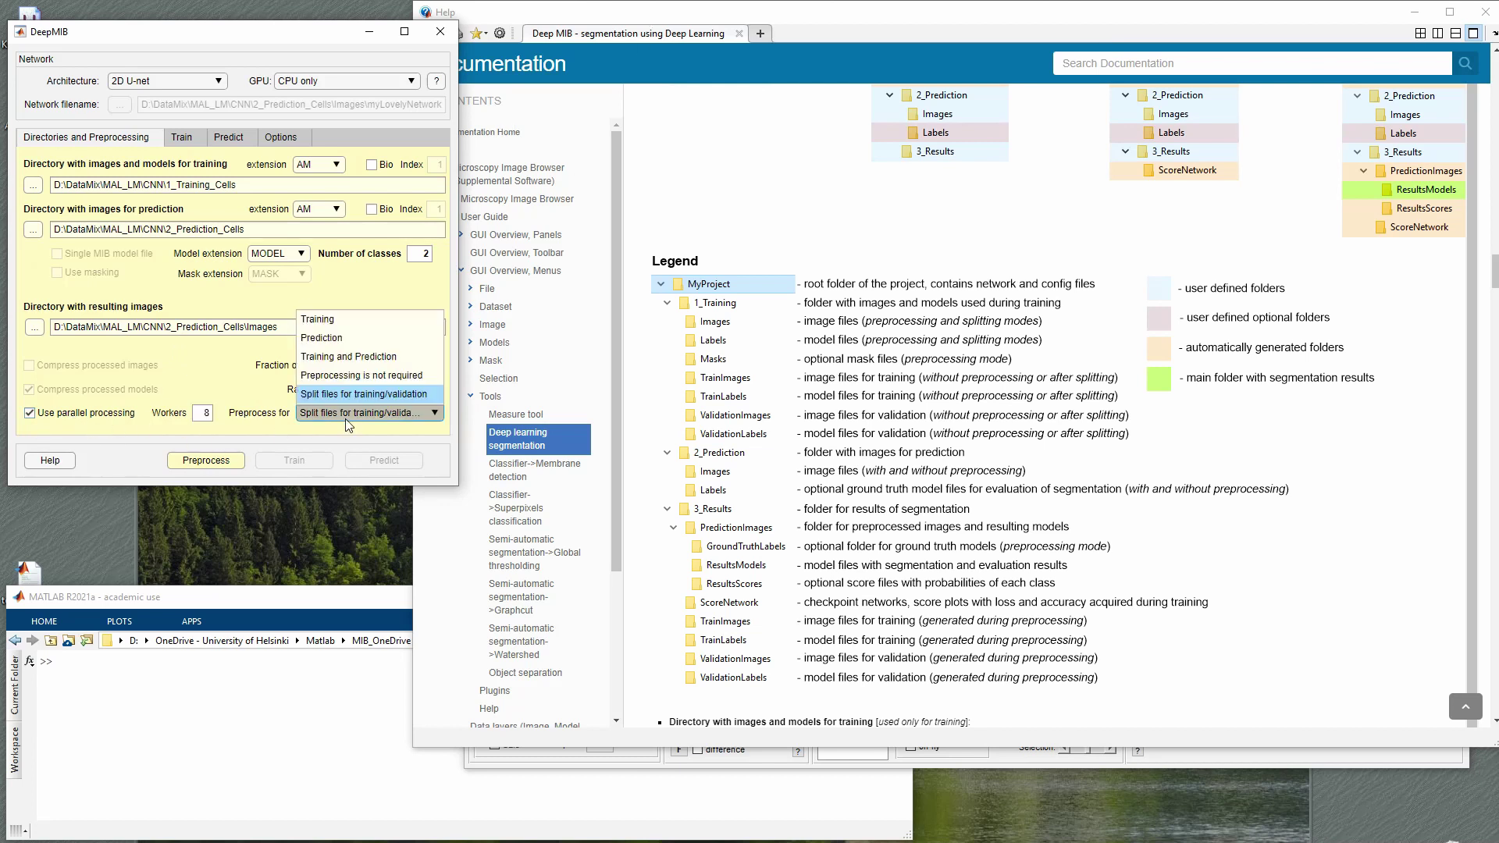
left_click(320, 318)
left_click(30, 413)
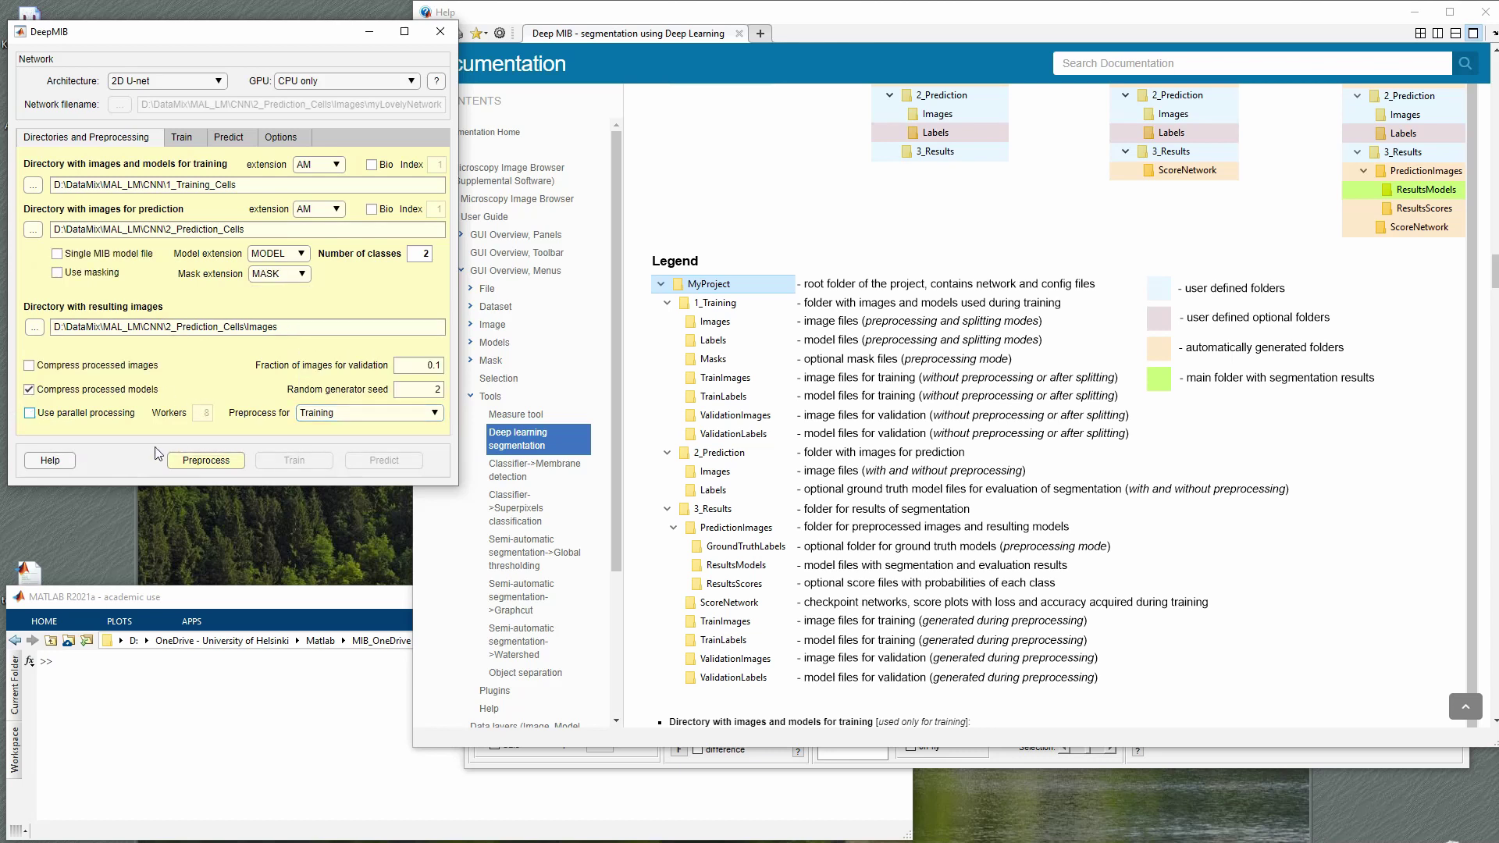
left_click(82, 414)
- Look through the model extension choices, try TIF, and set the extension back to MODEL
left_click(274, 253)
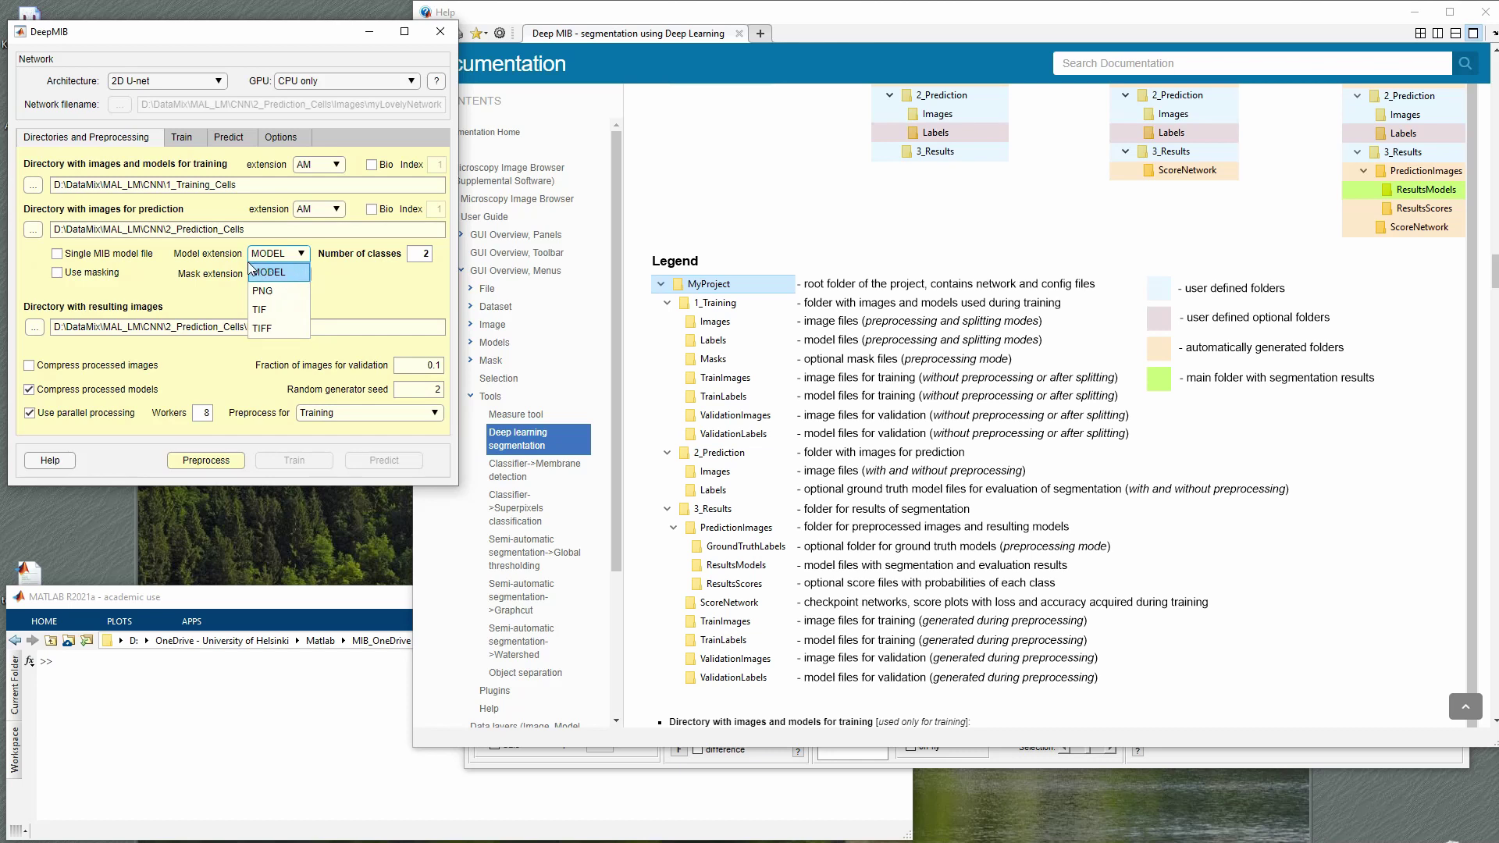
left_click(348, 285)
left_click(284, 259)
left_click(333, 317)
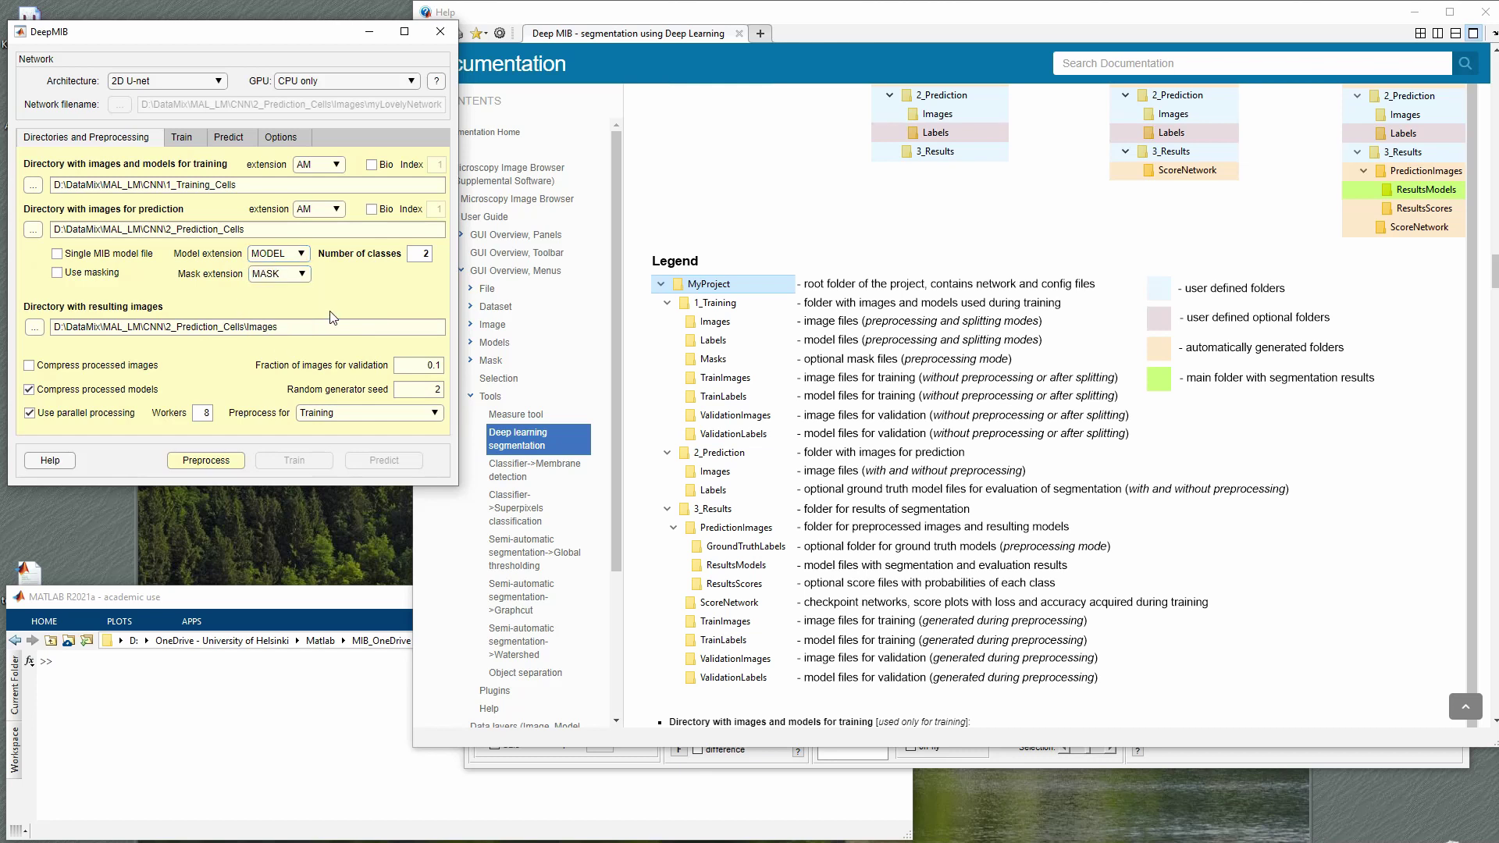
left_click(277, 258)
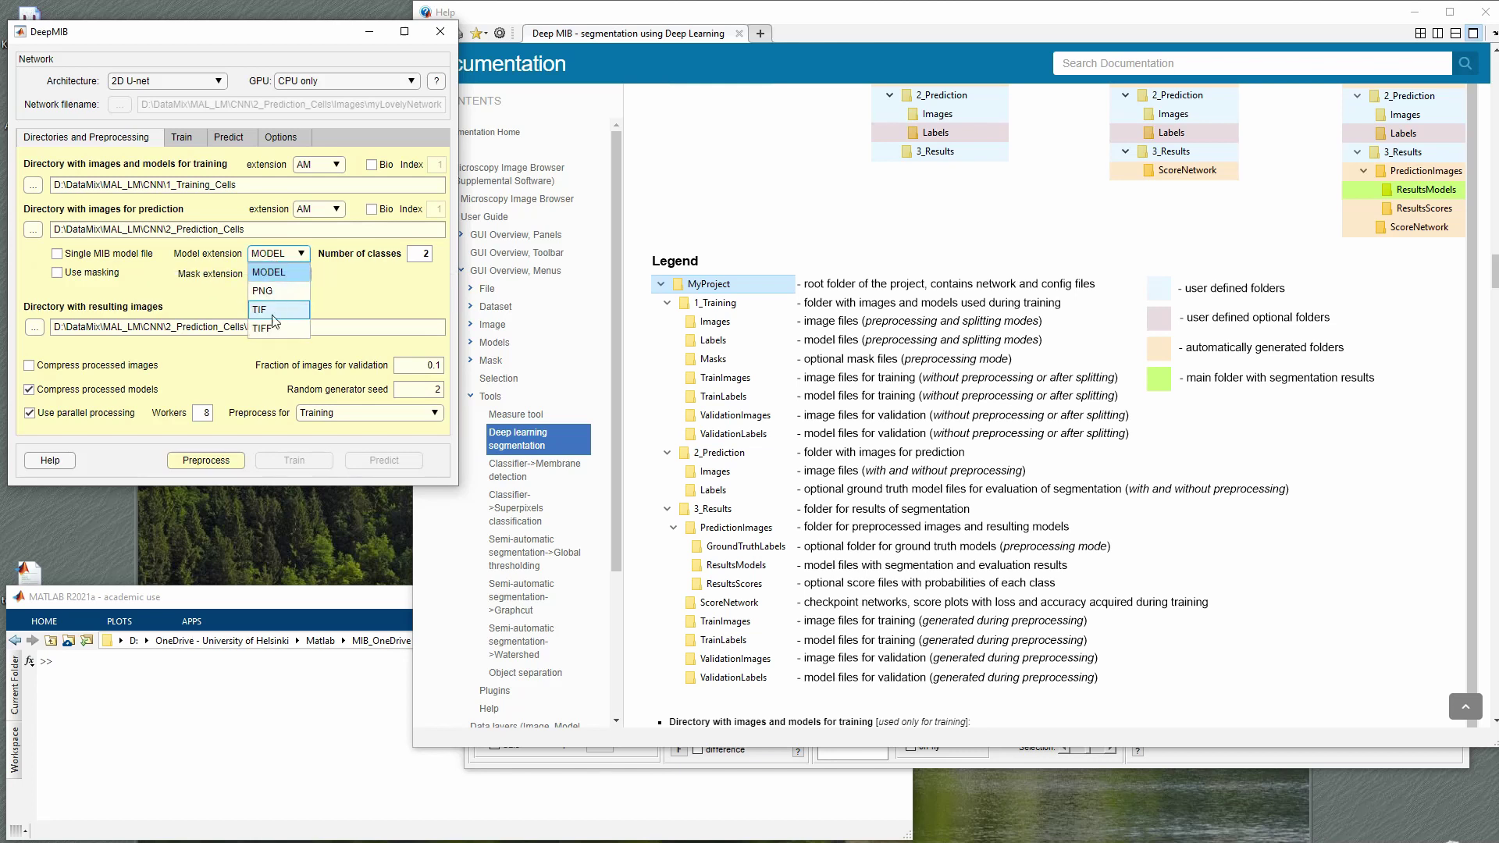
left_click(275, 315)
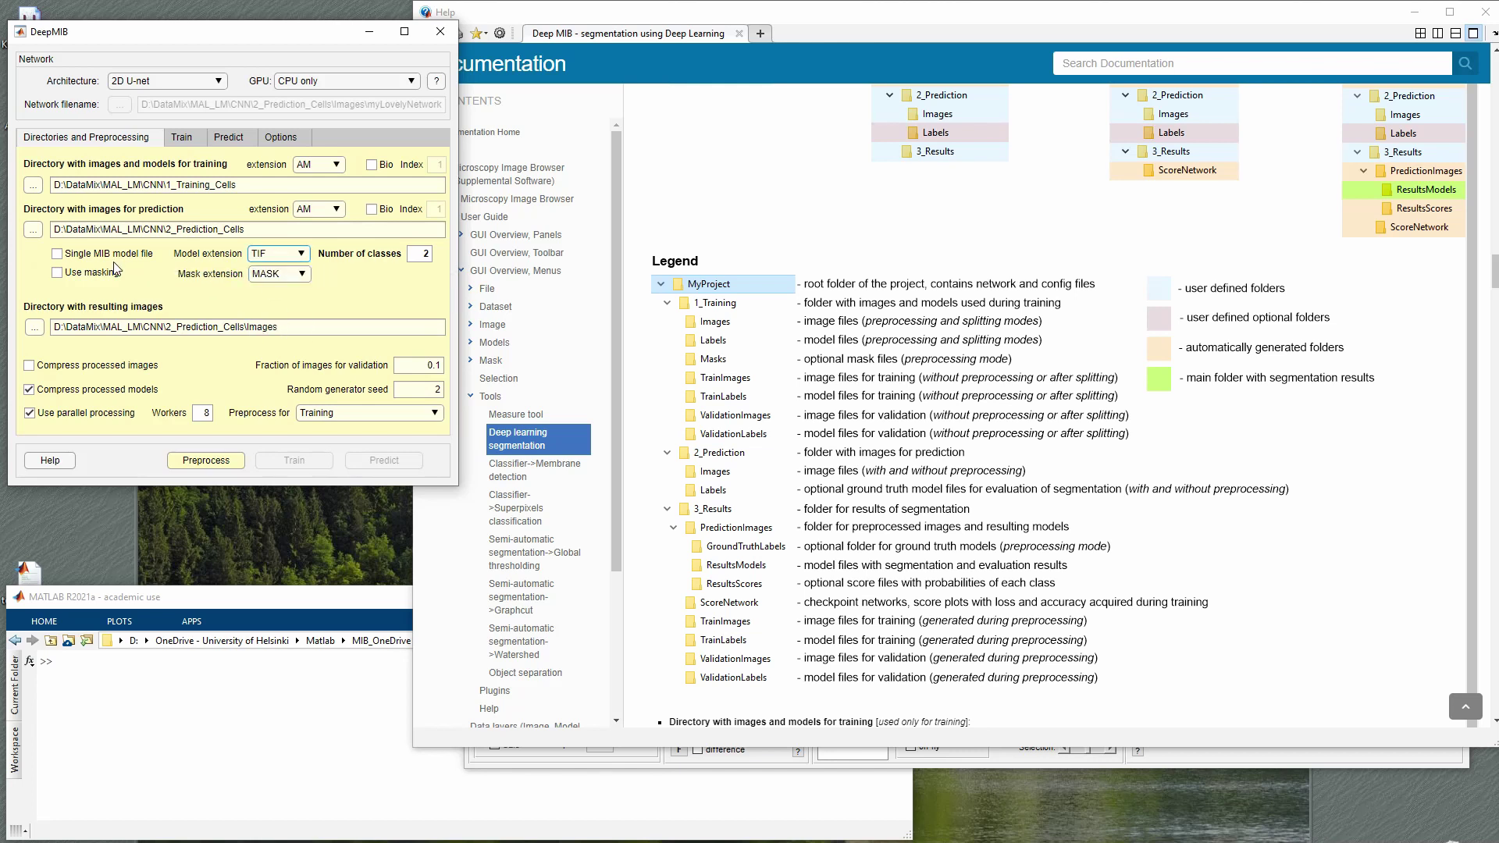
left_click(254, 255)
left_click(252, 268)
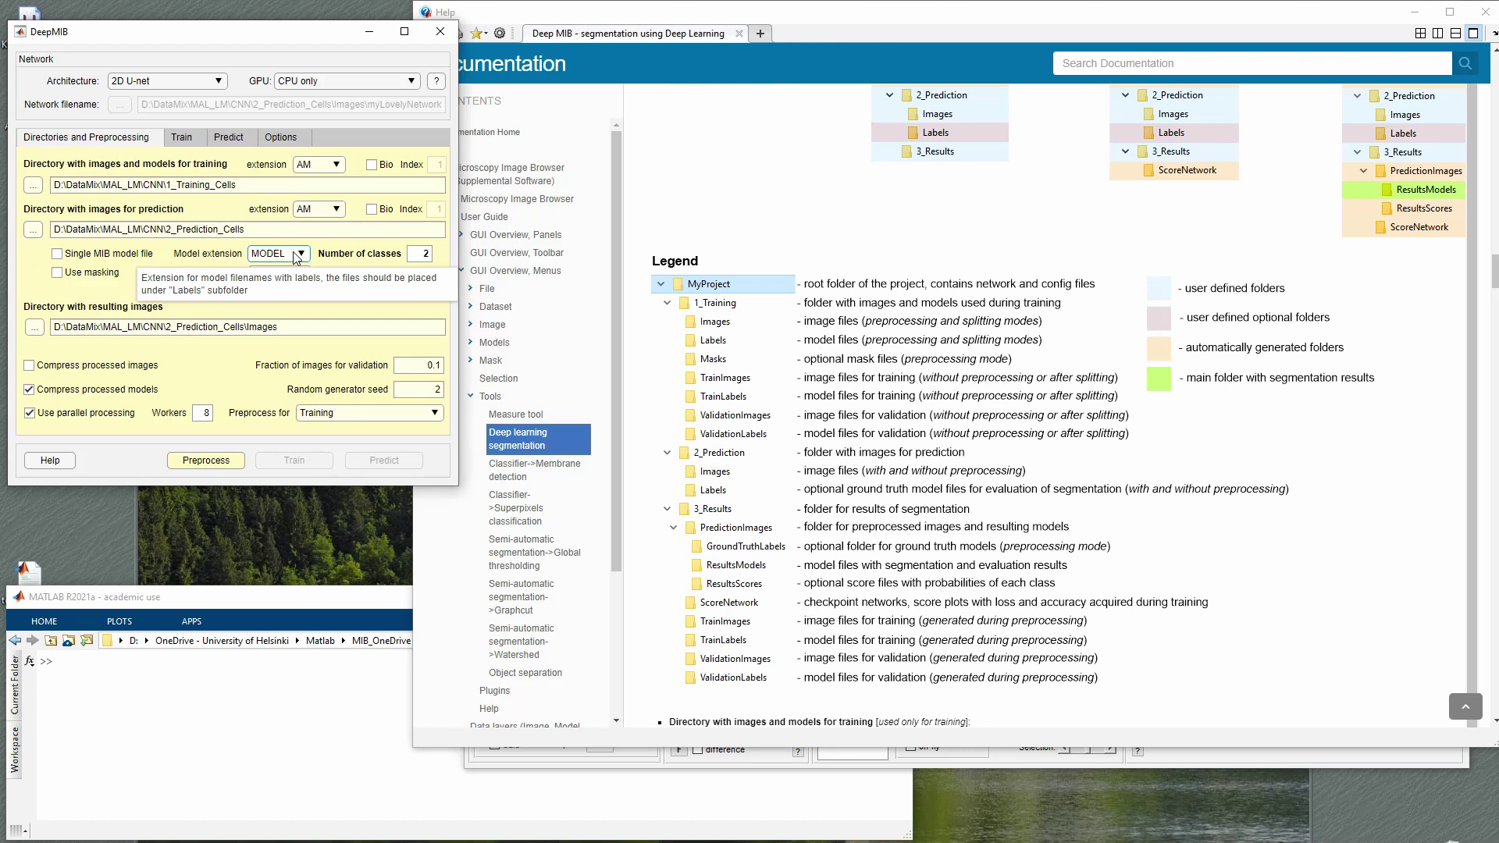
- Turn the Single MIB model file option on and off again
left_click(57, 255)
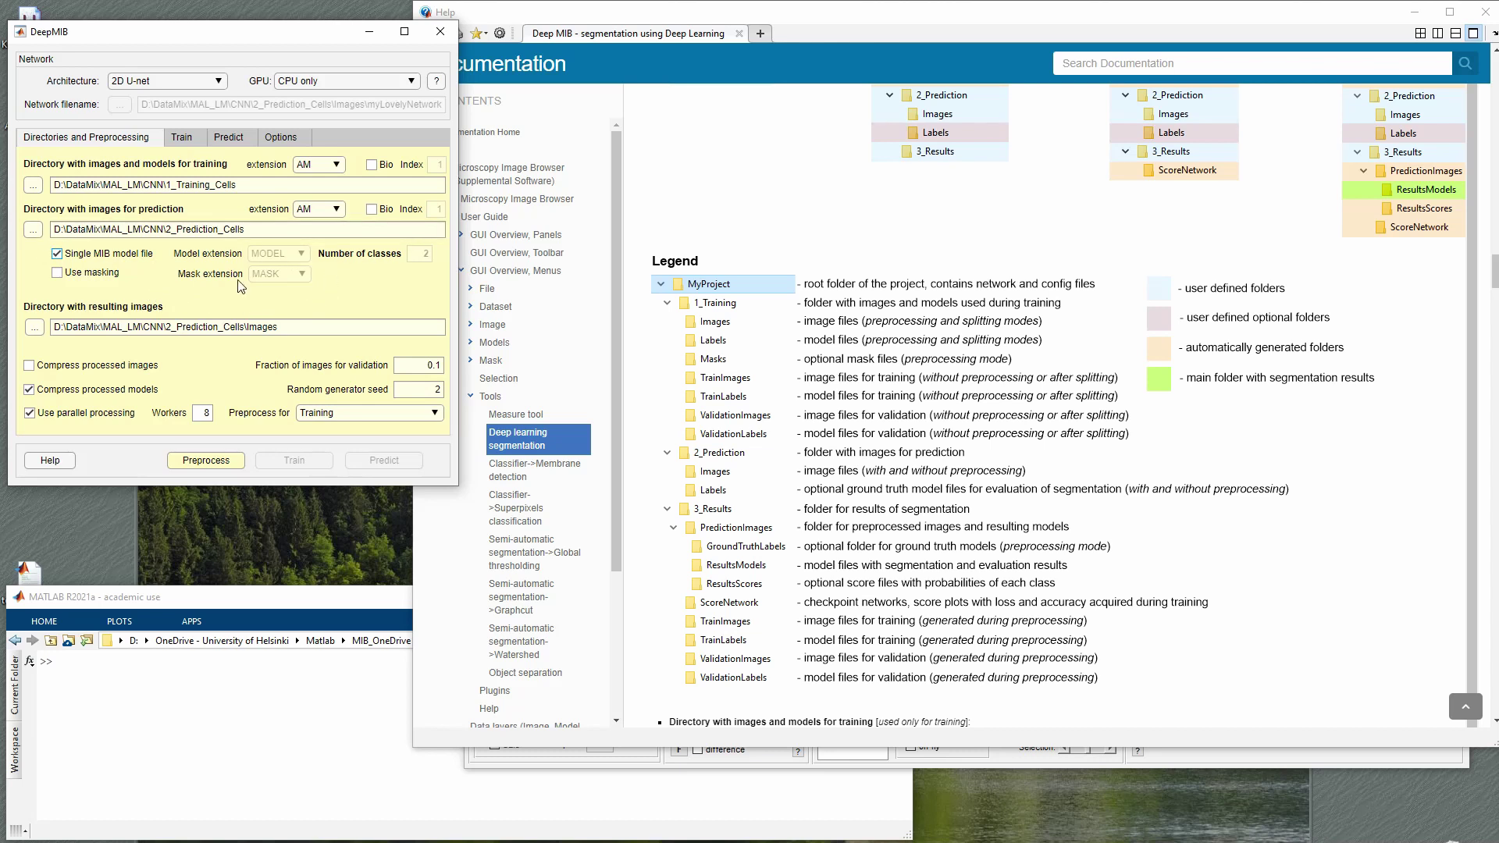
left_click(84, 255)
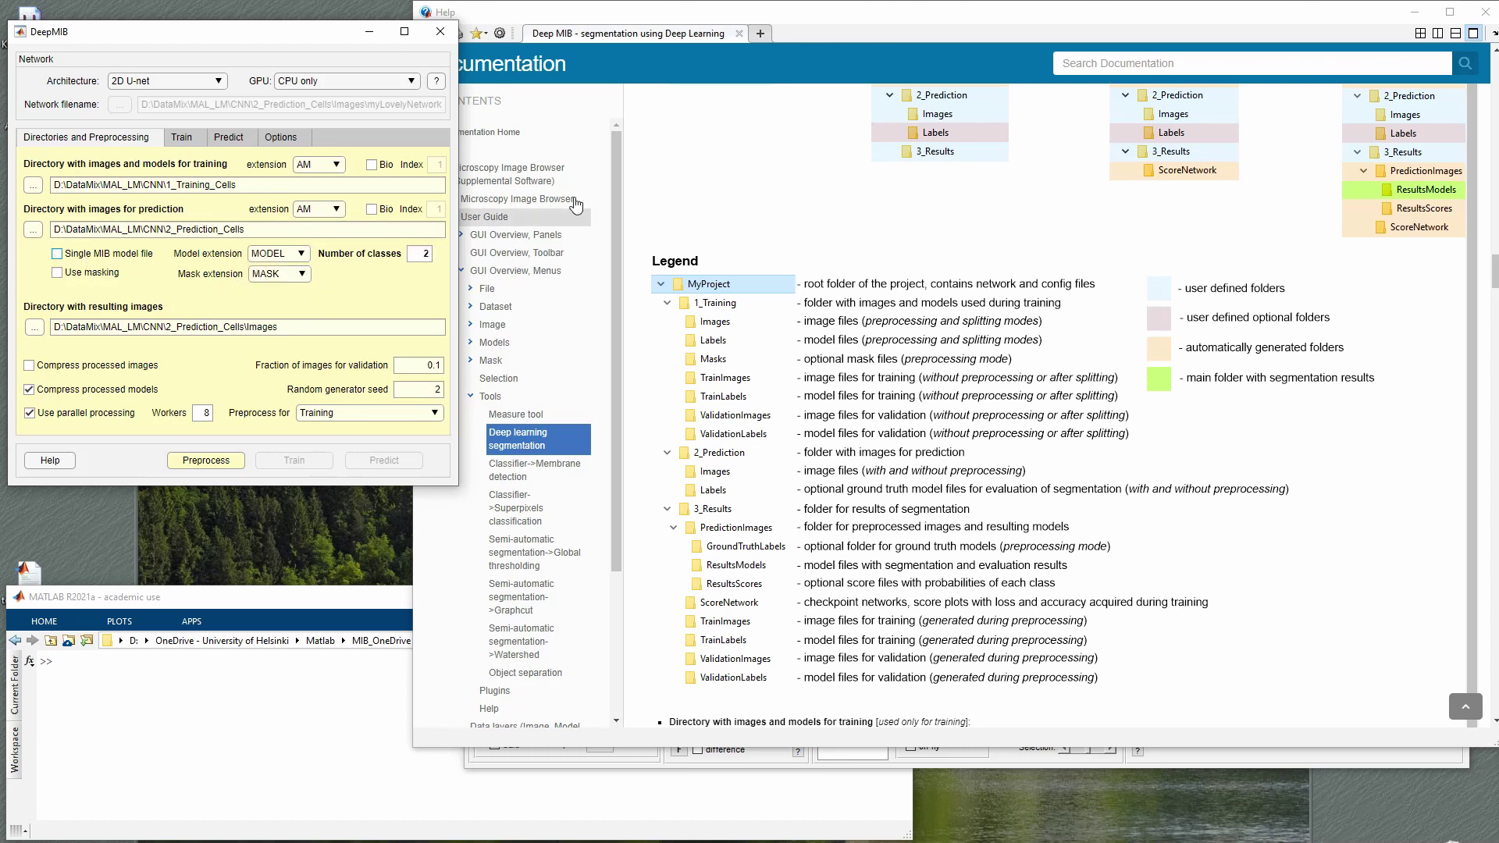
- Switch from the help documentation to Total Commander and look through the CNN project folder and its 1_Training_Cells folder
left_click(1414, 12)
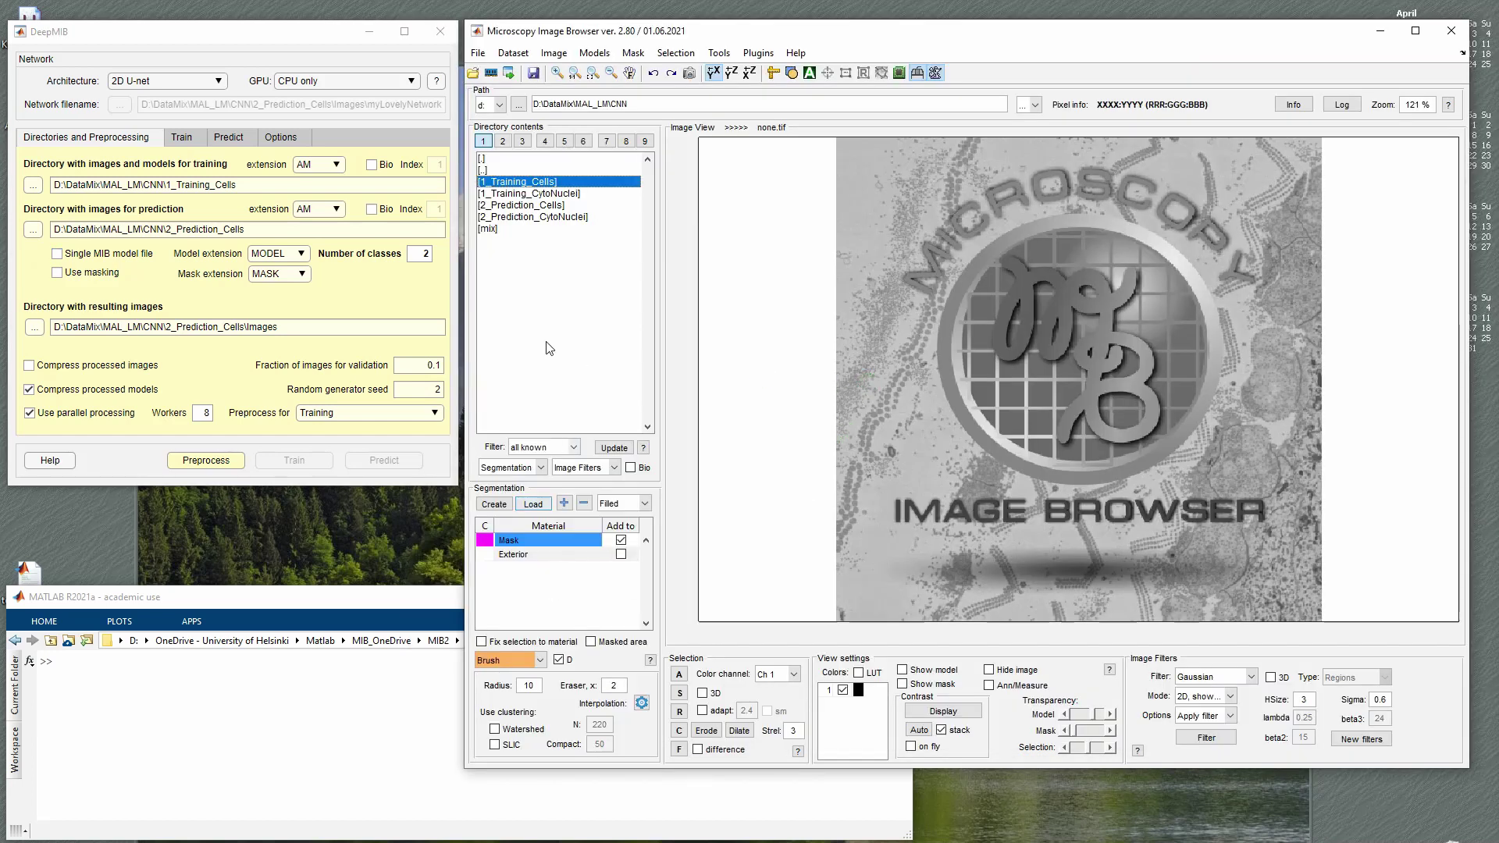
key("alt+Tab")
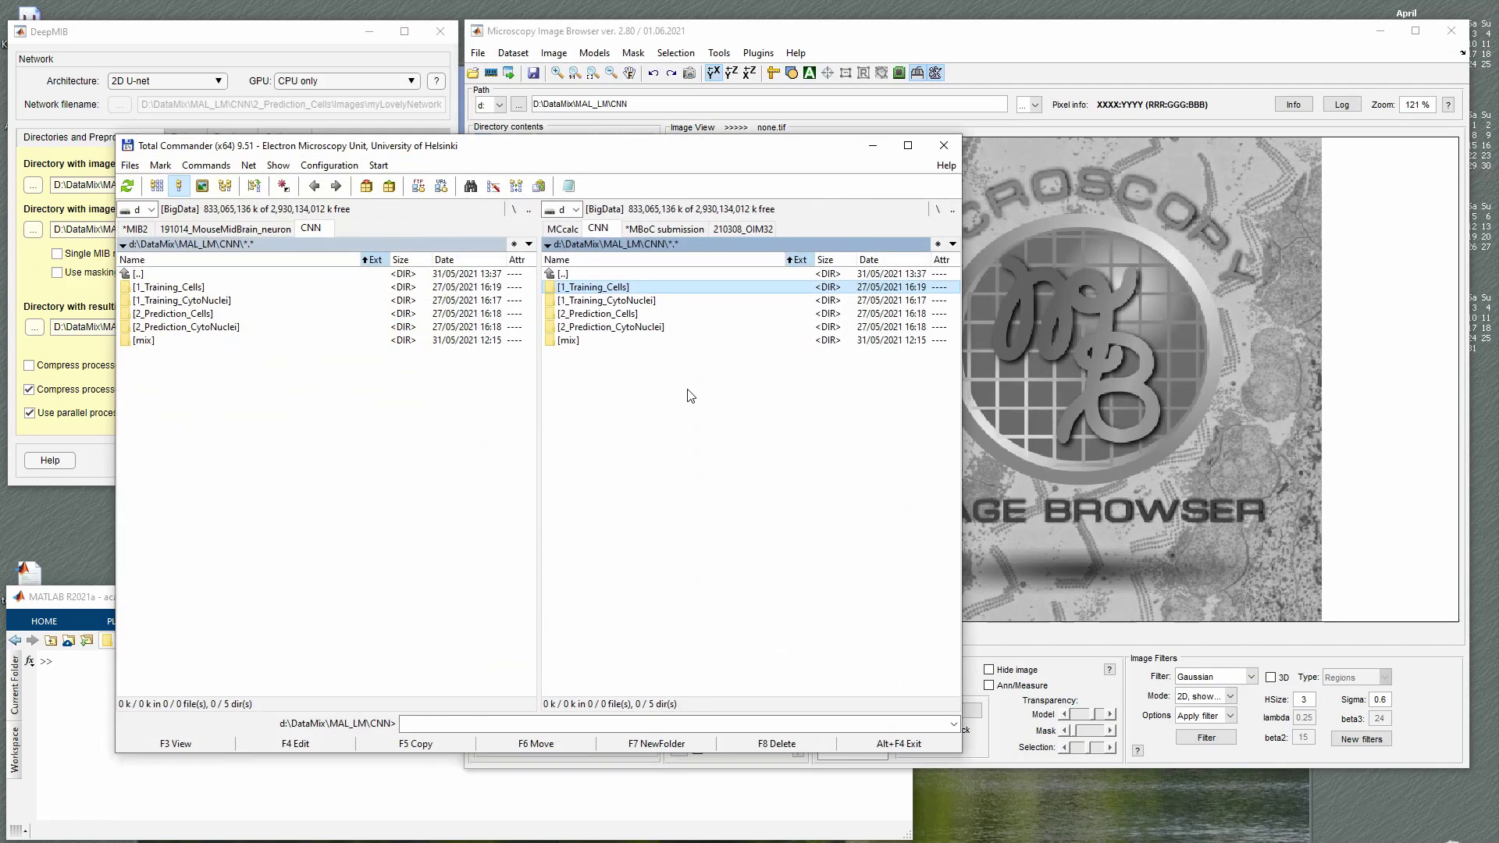
key("Insert")
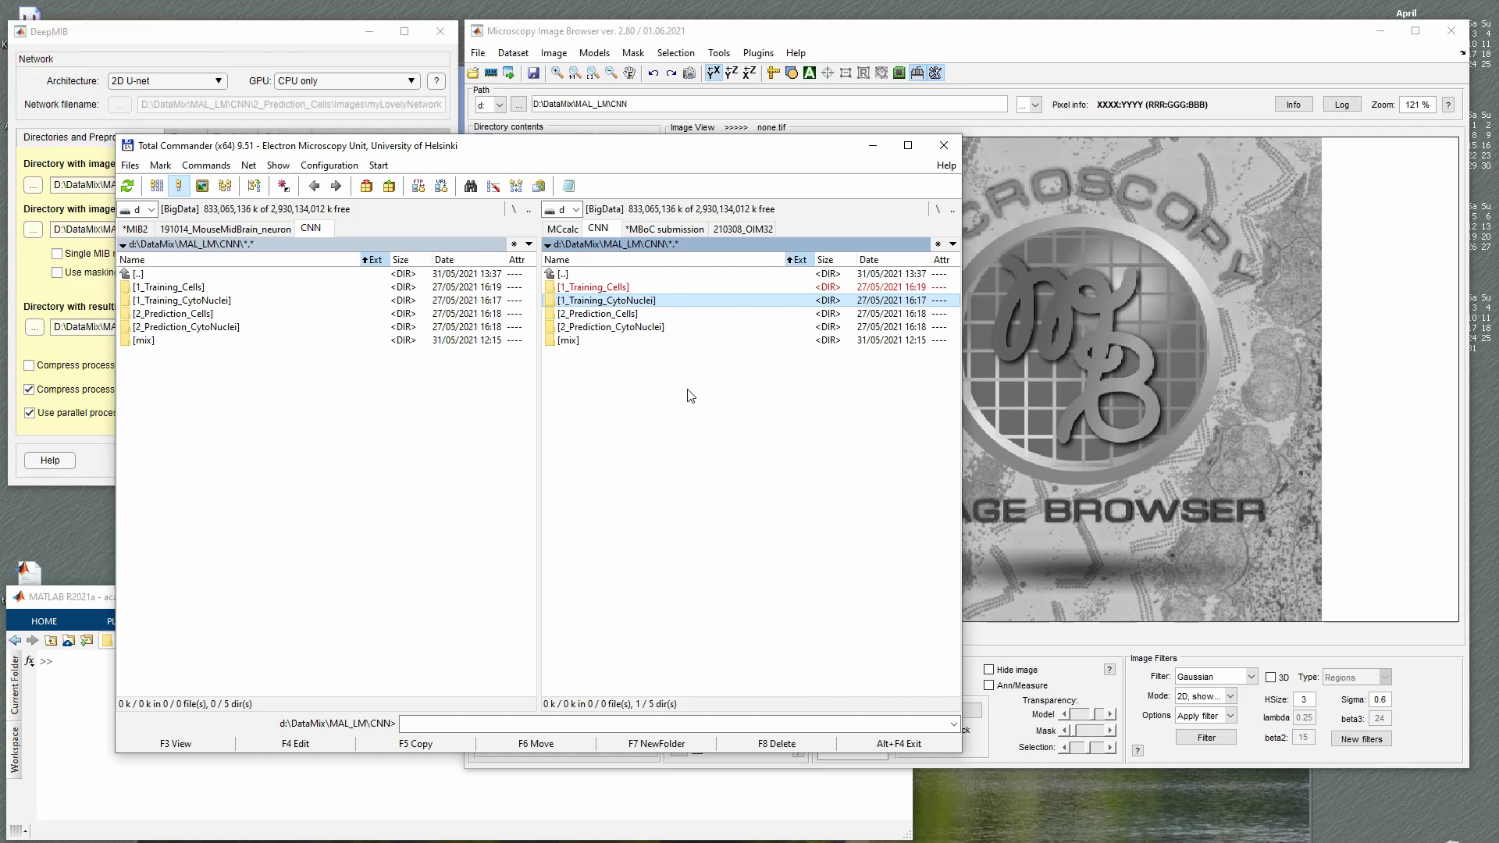
key("Up")
key("Insert")
key("Up")
key("Return")
key("Down")
key("Return")
key("BackSpace")
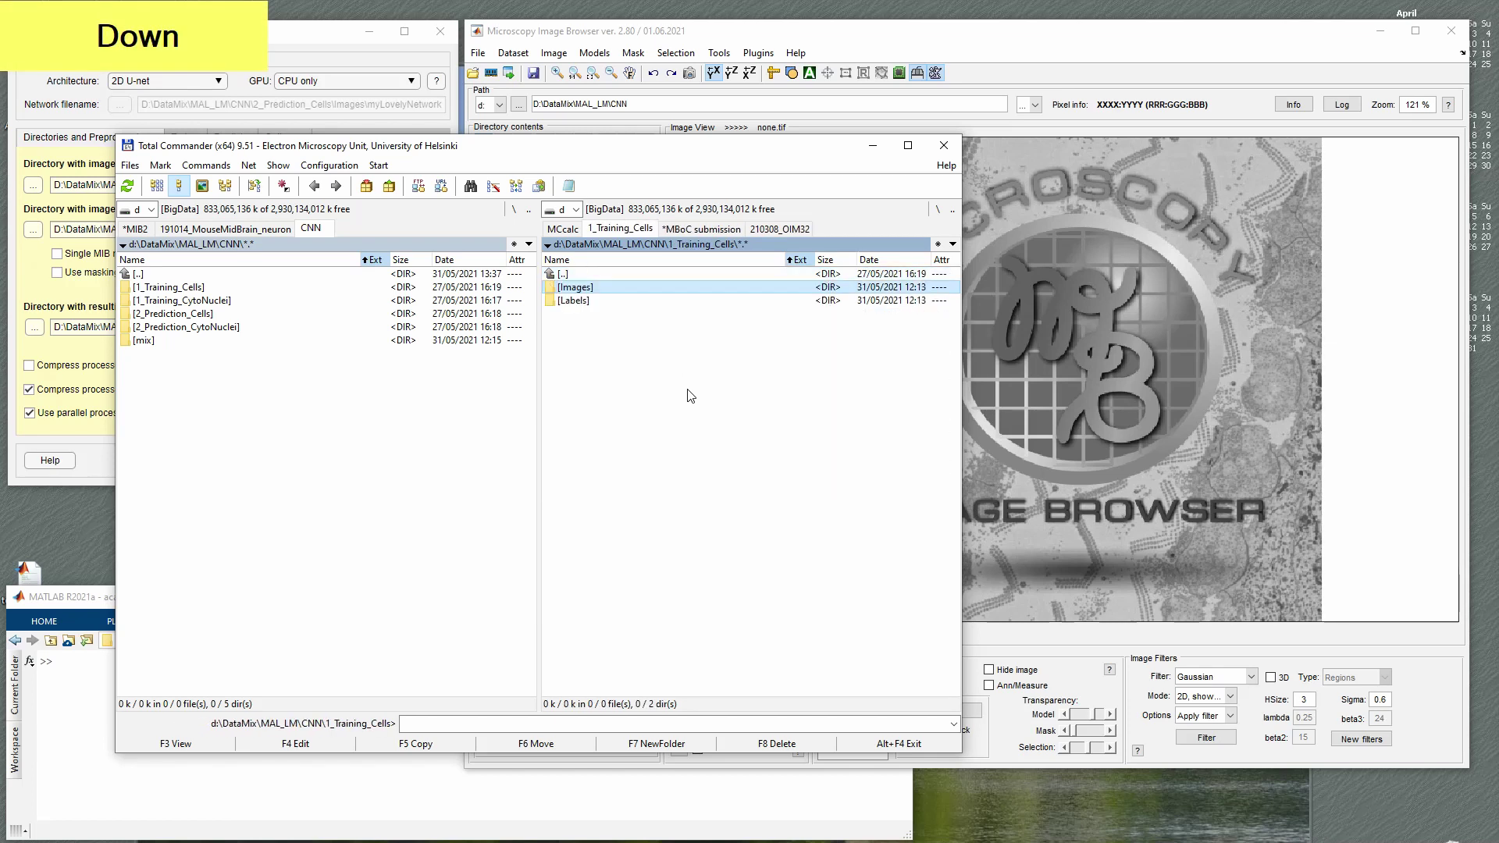
double_click(630, 274)
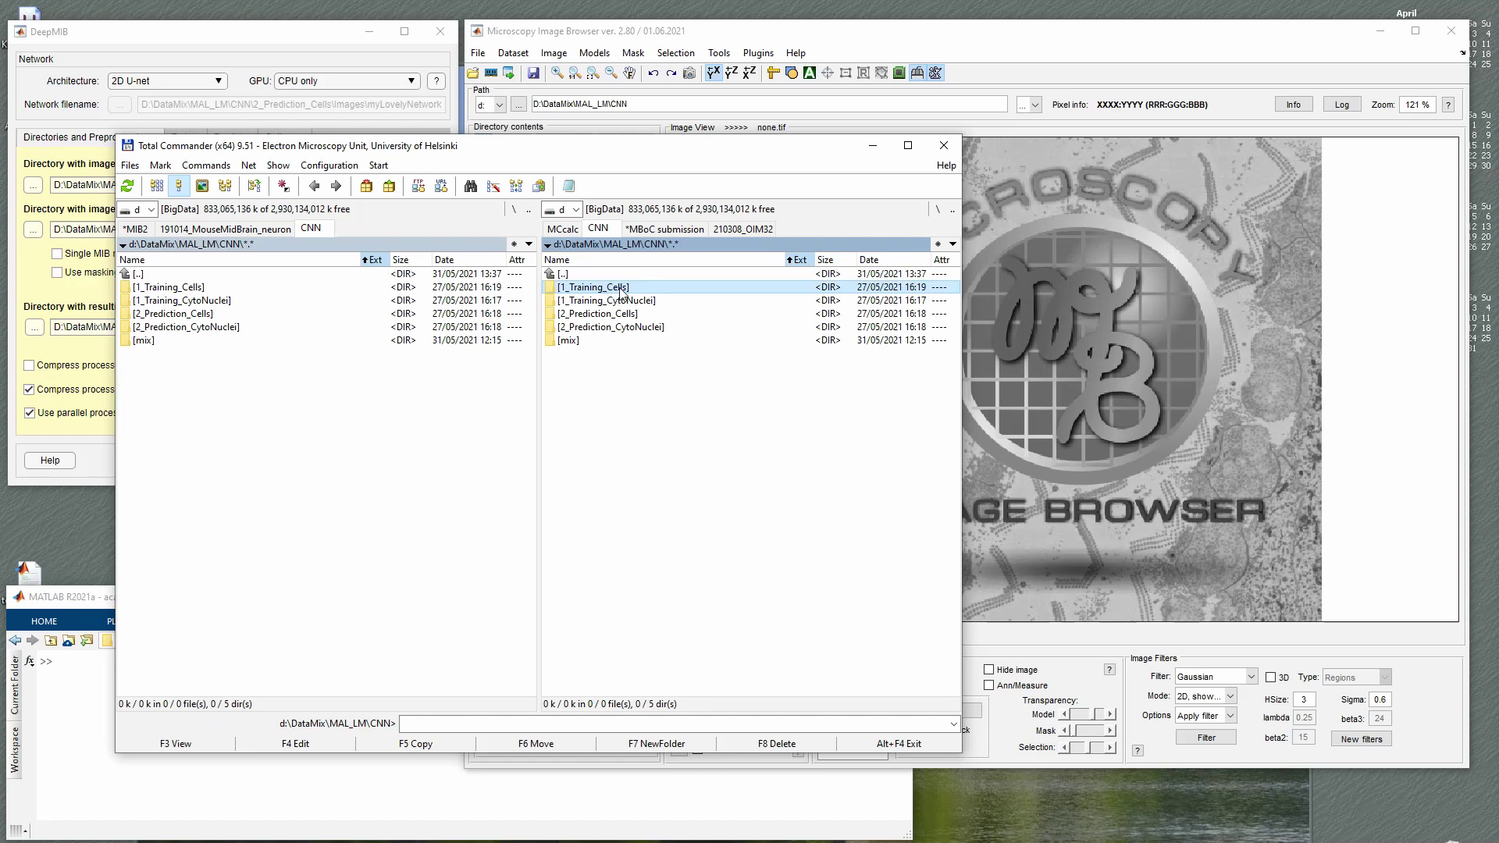
- Open the 1_Training_Cells folder and examine its Images and Labels subfolders
right_click(617, 289)
right_click(624, 290)
double_click(625, 289)
right_click(596, 288)
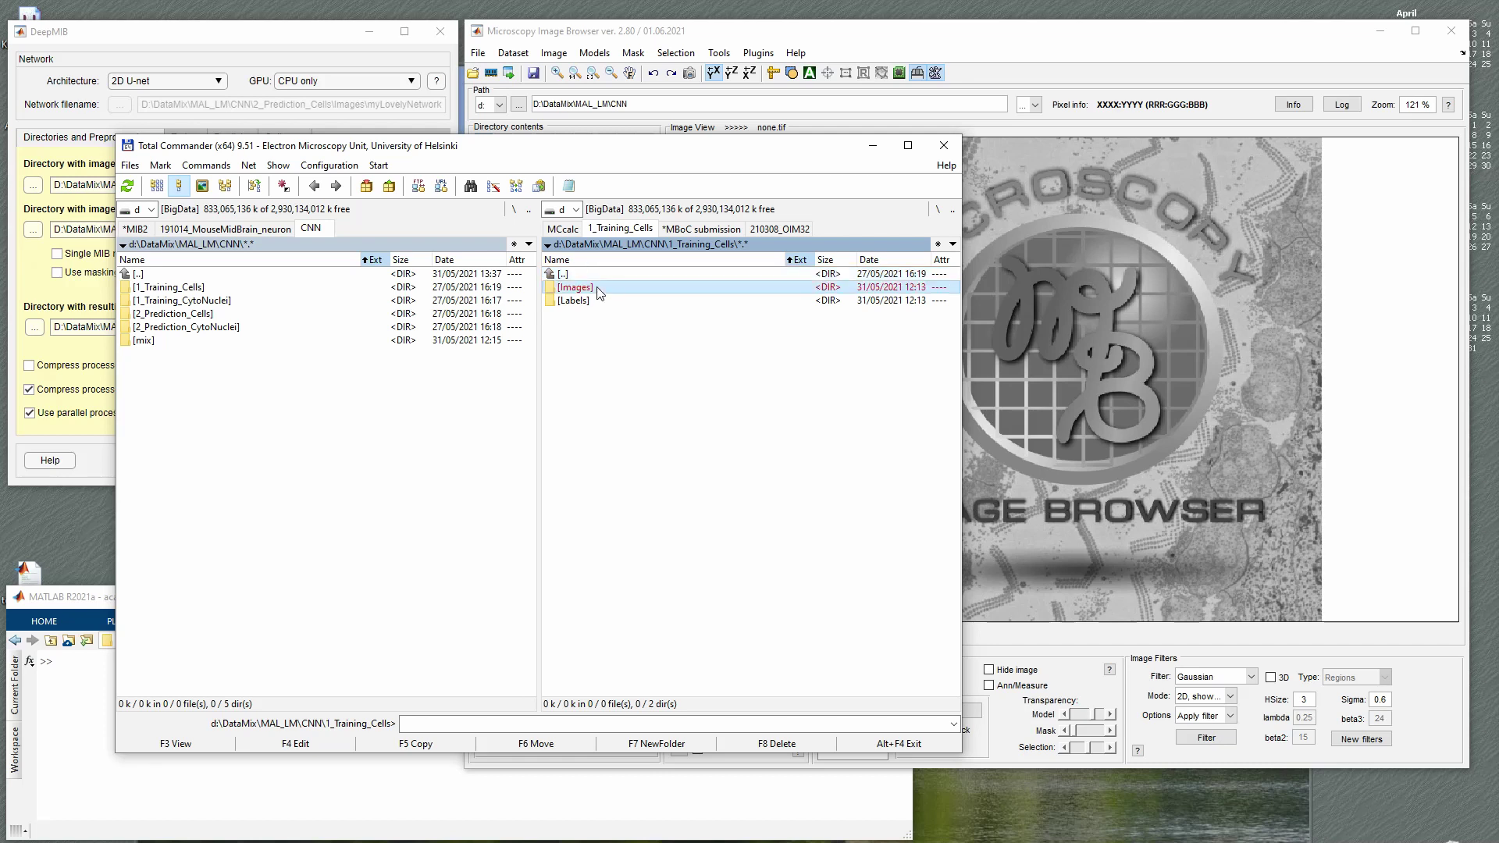
right_click(596, 302)
right_click(596, 287)
right_click(598, 302)
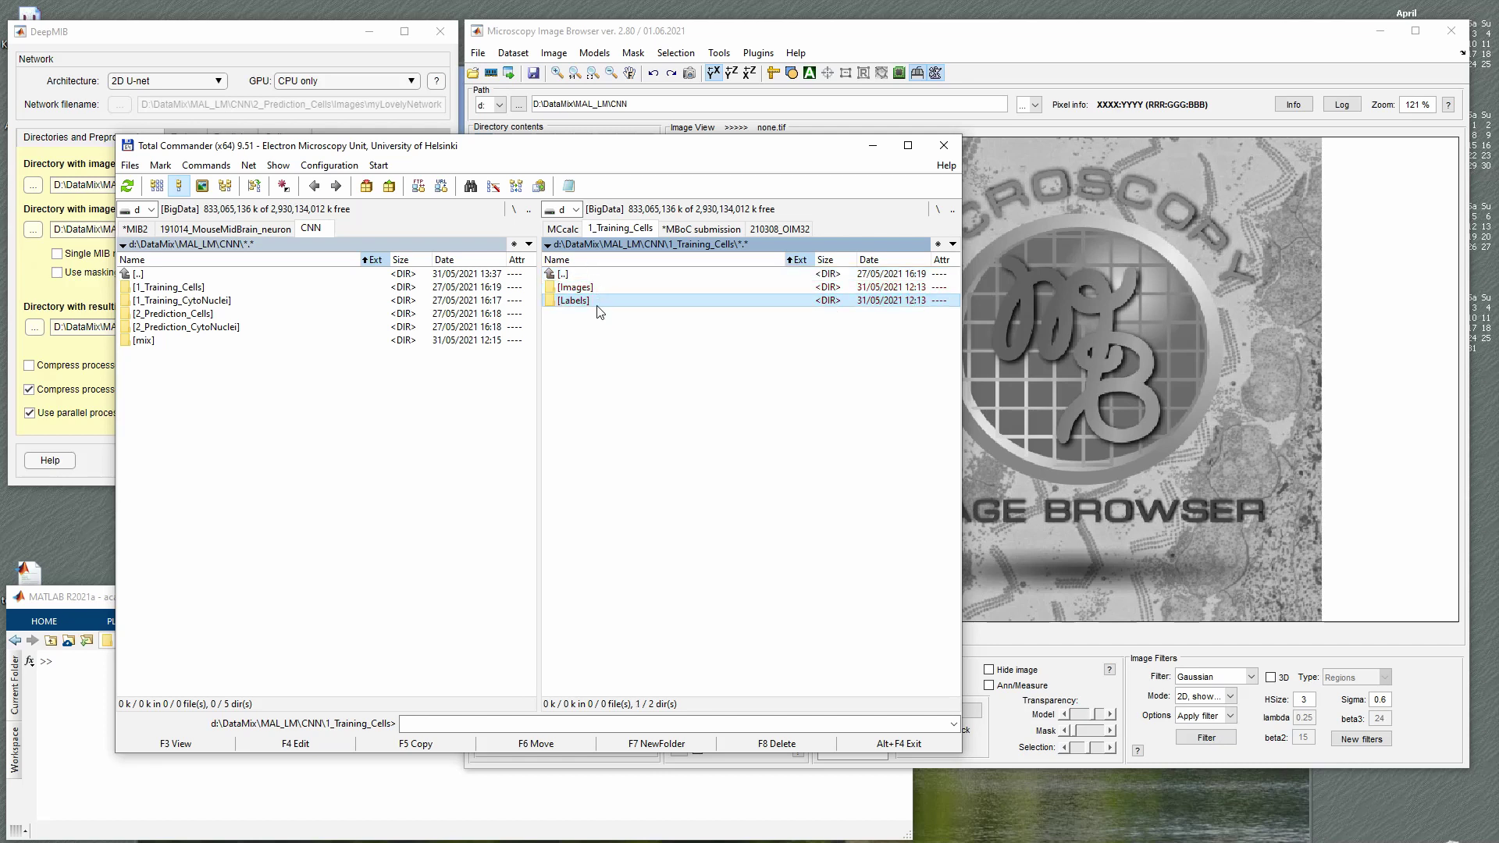
left_click(598, 288)
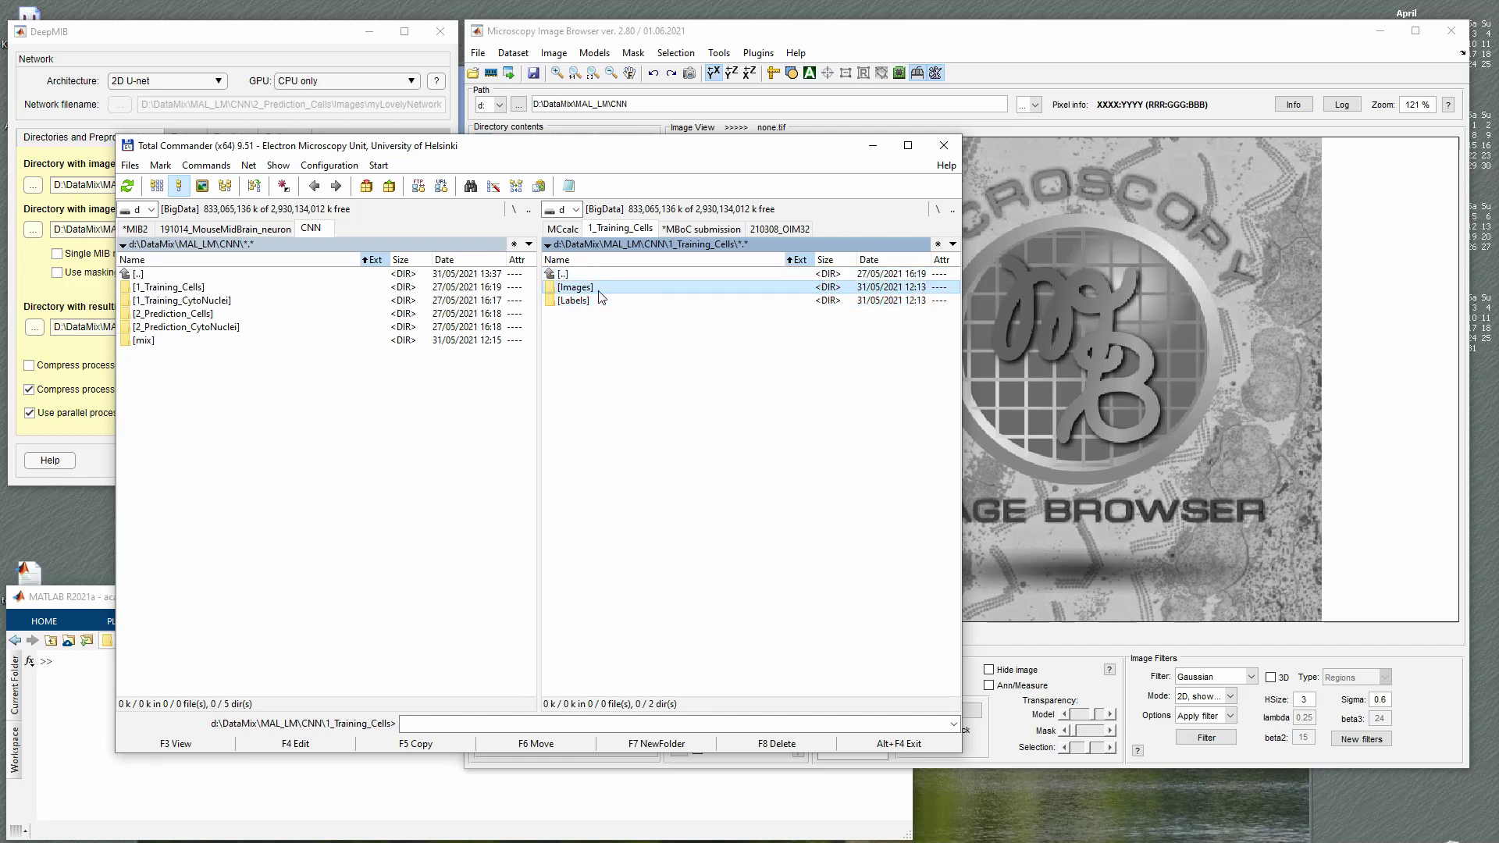
left_click(596, 303)
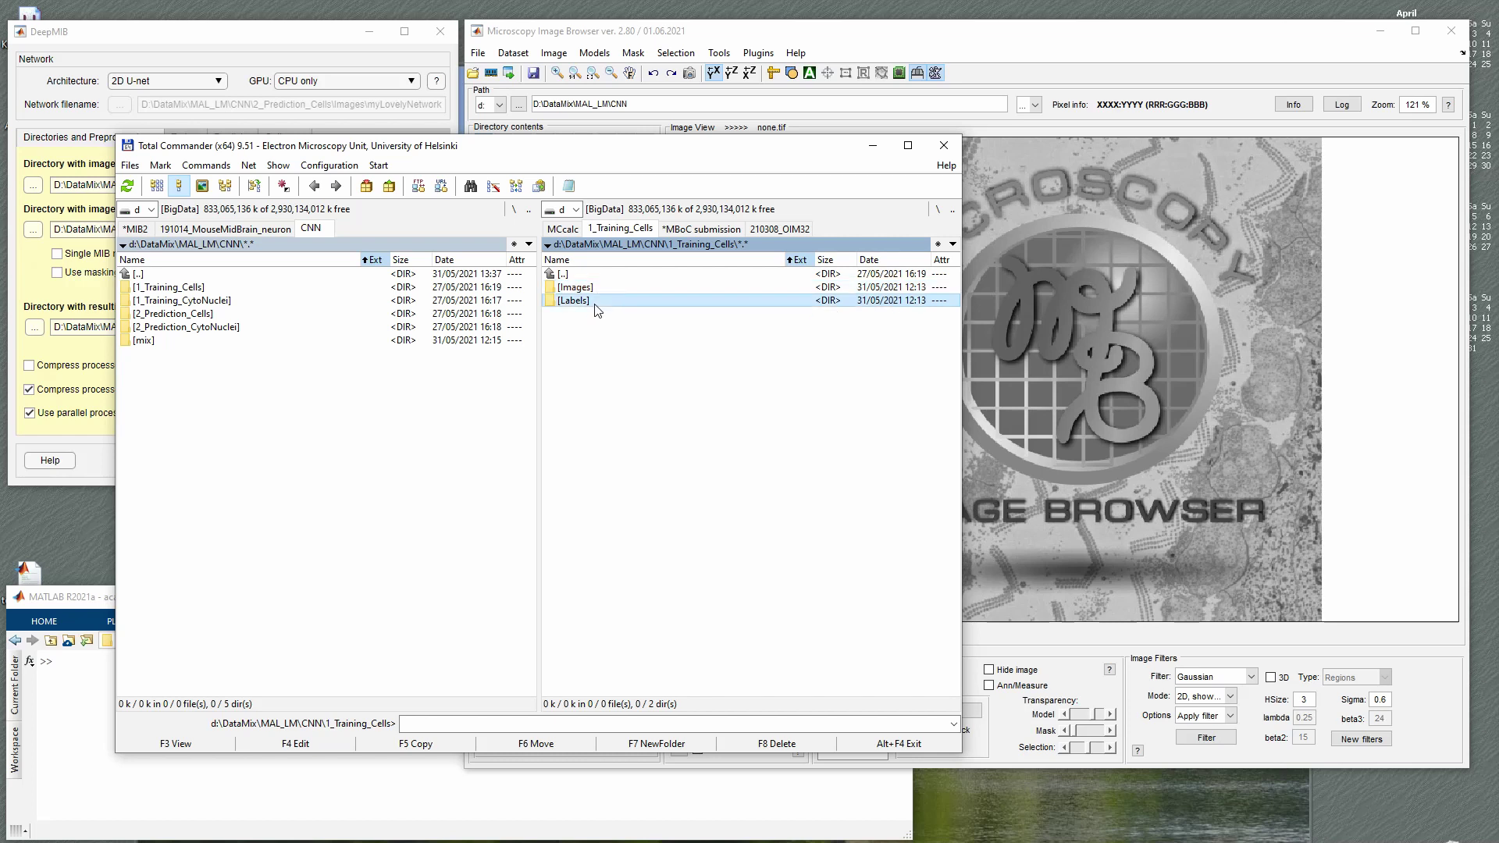
- Load all AM images from 1_Training_Cells\Images, t0_5h_c1 through t6_c5, into Microscopy Image Browser and browse the stack
left_click(598, 287)
double_click(597, 287)
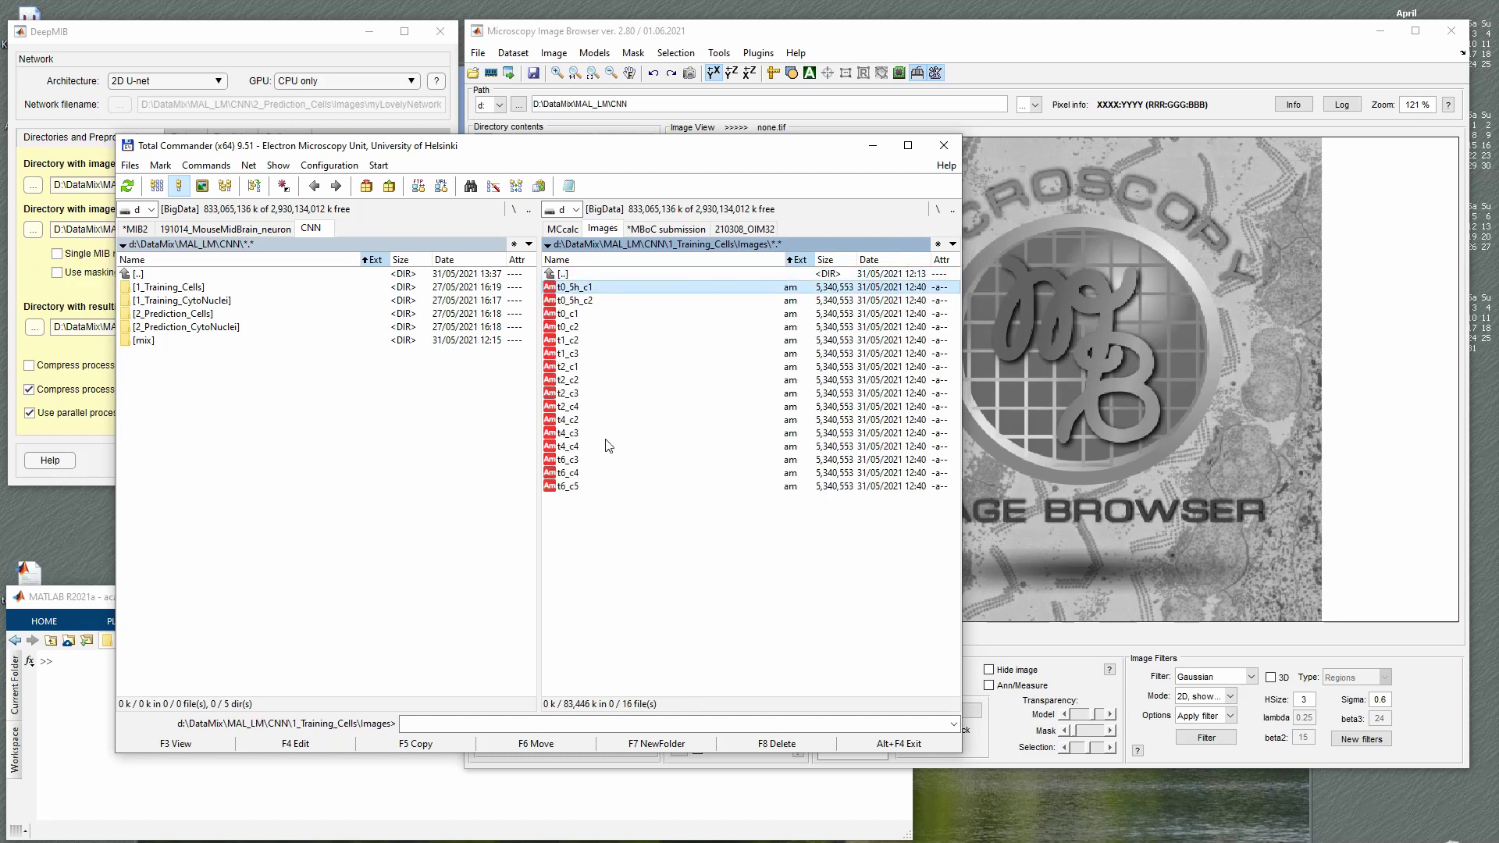
left_click(598, 486, "shift")
left_click_drag(593, 393, 1123, 357)
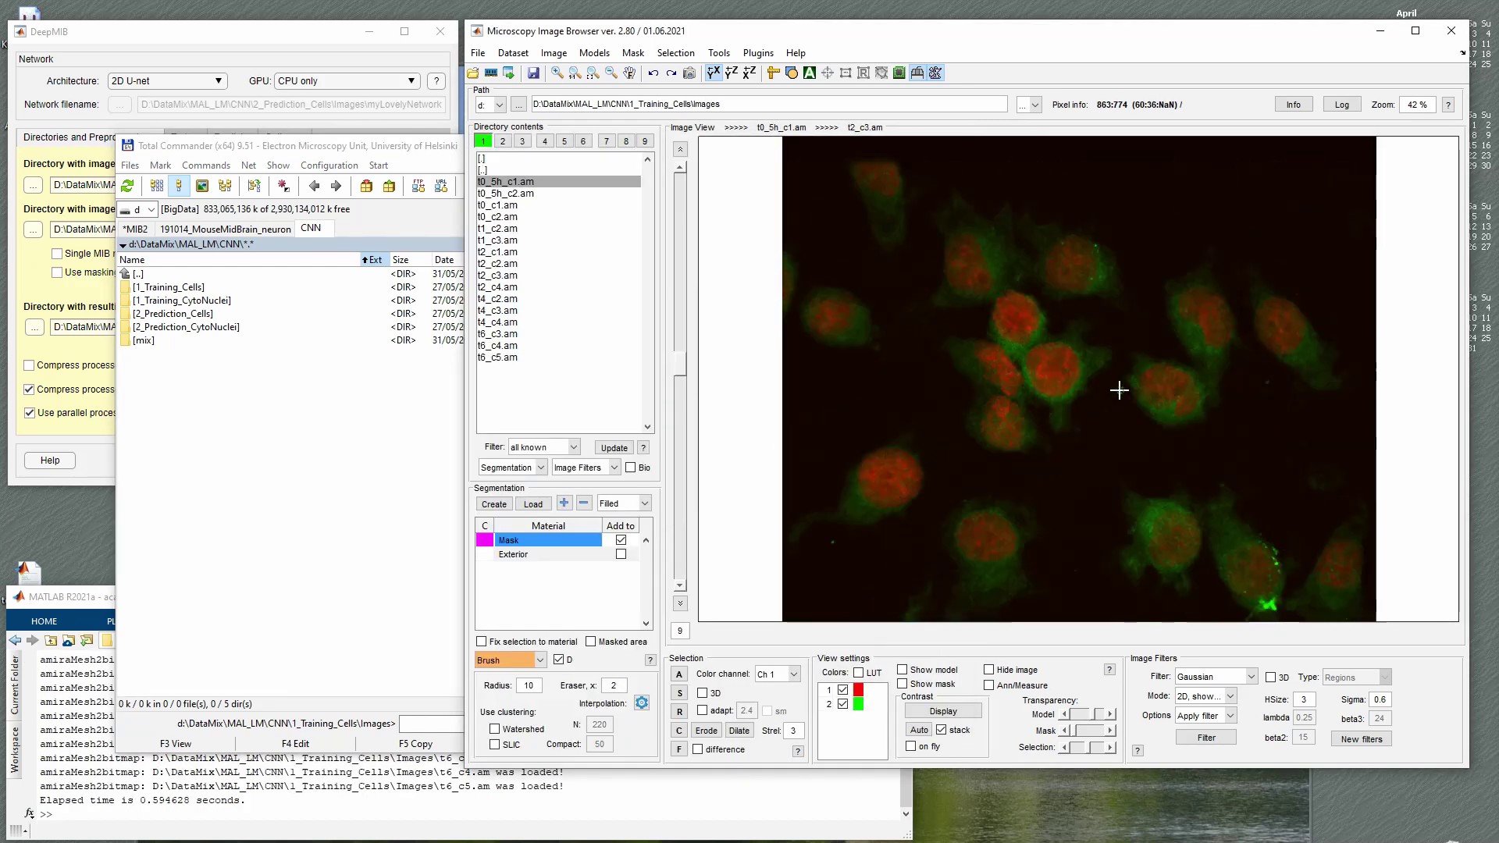
scroll(996, 545, "down", 1)
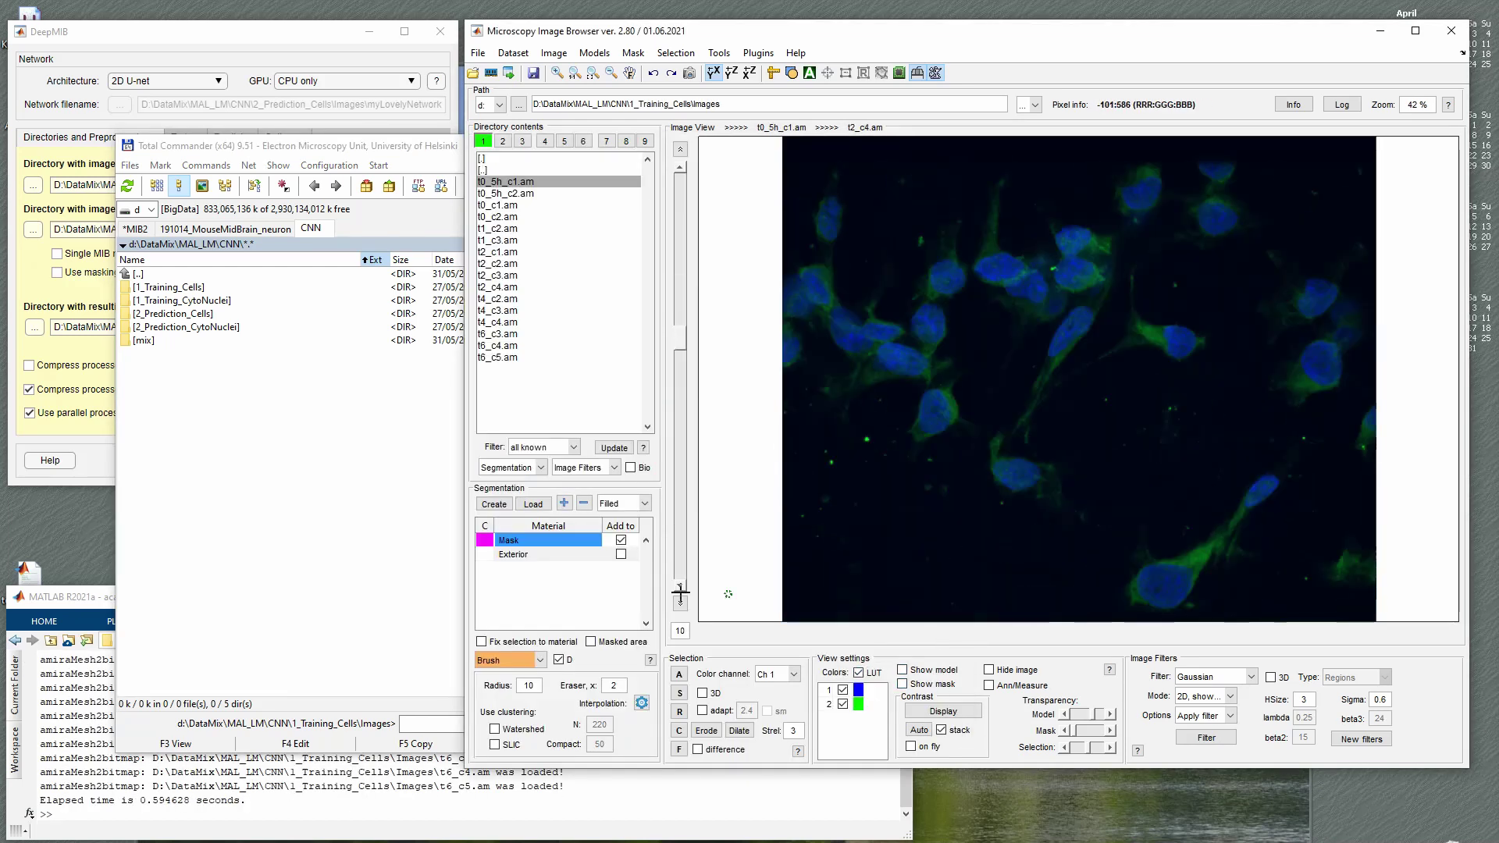
- Load all label models from 1_Training_Cells\Labels, Labels_t0_5h_c1 through Labels_t6_c5, and check them over the image slices
left_click(533, 504)
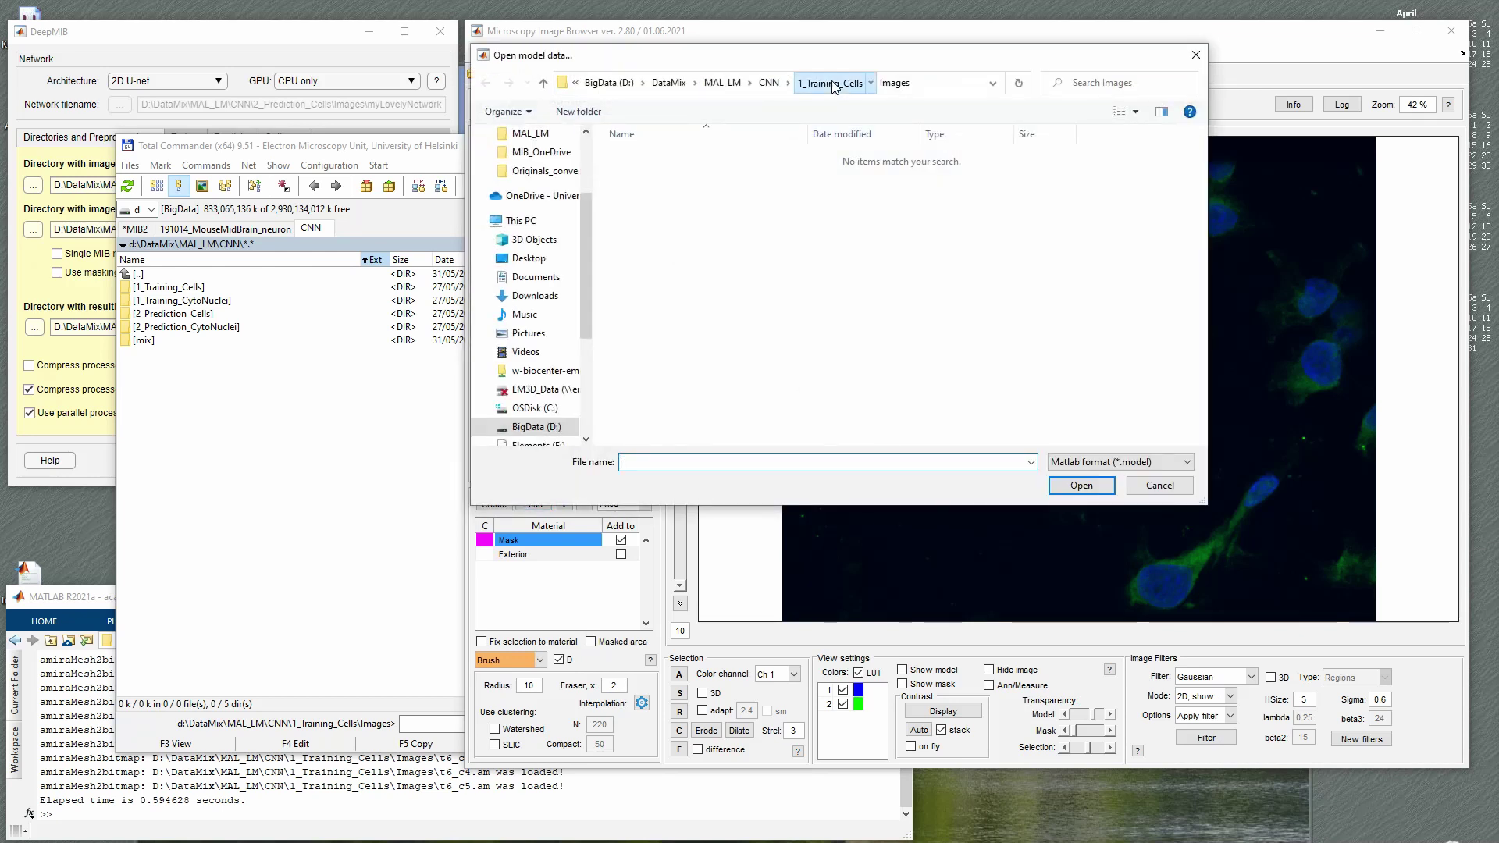
left_click(833, 86)
double_click(659, 173)
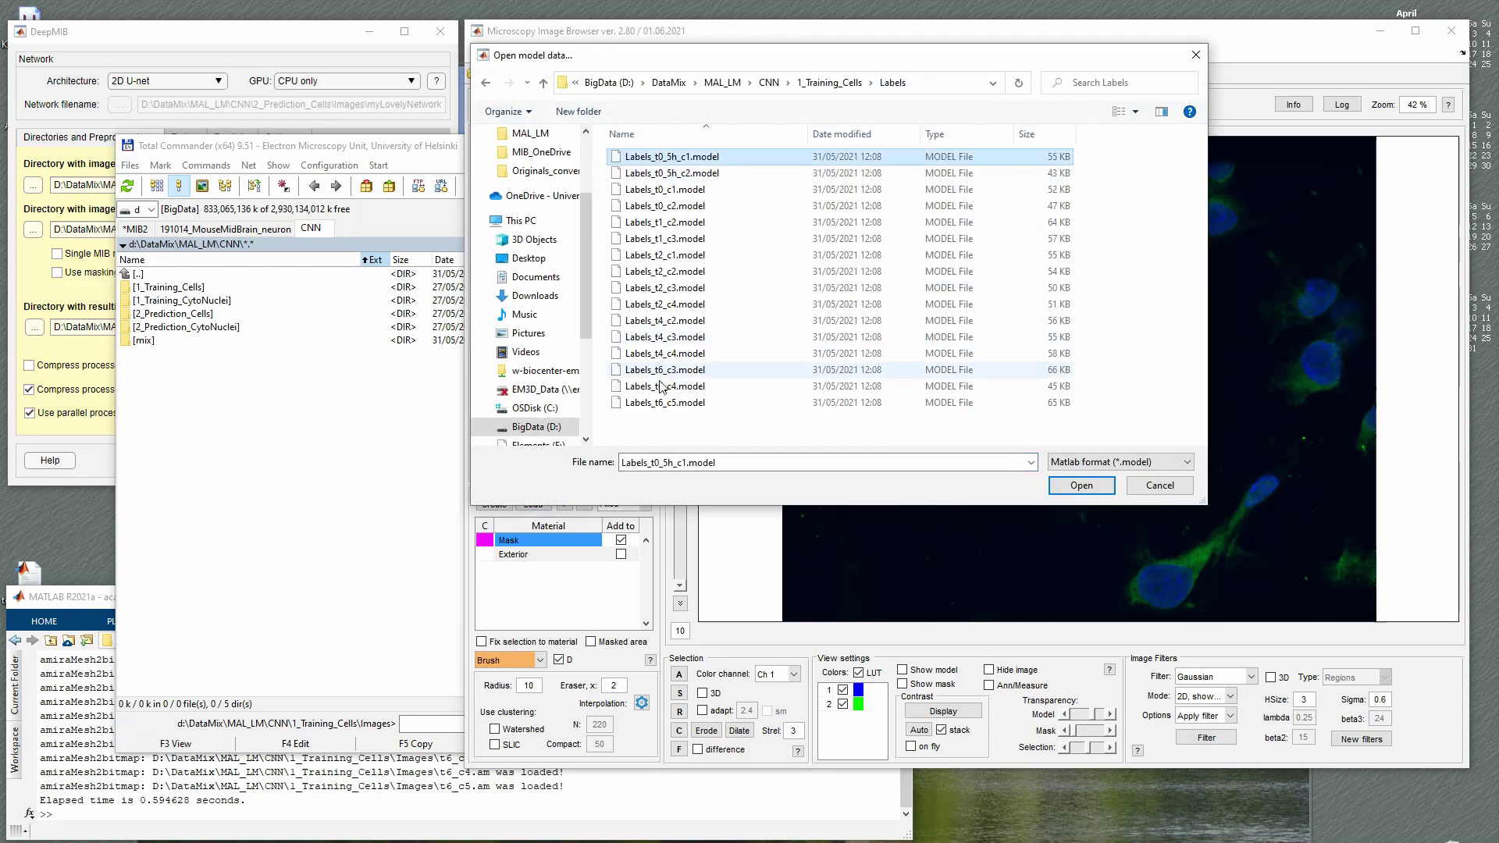
left_click(664, 402, "shift")
left_click(1083, 487)
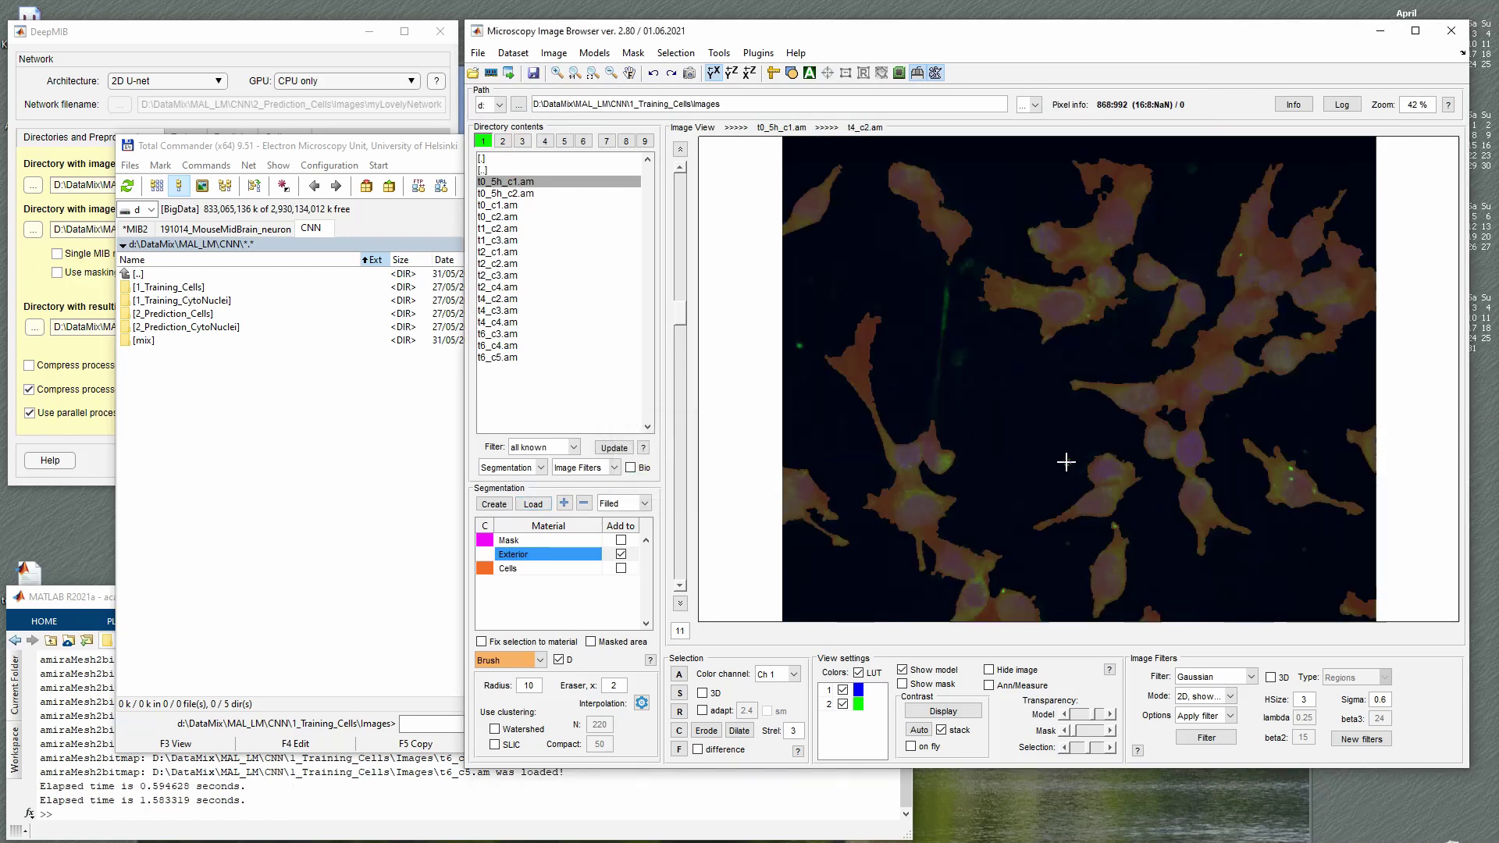
scroll(1066, 462, "up", 5)
scroll(1064, 462, "down", 6)
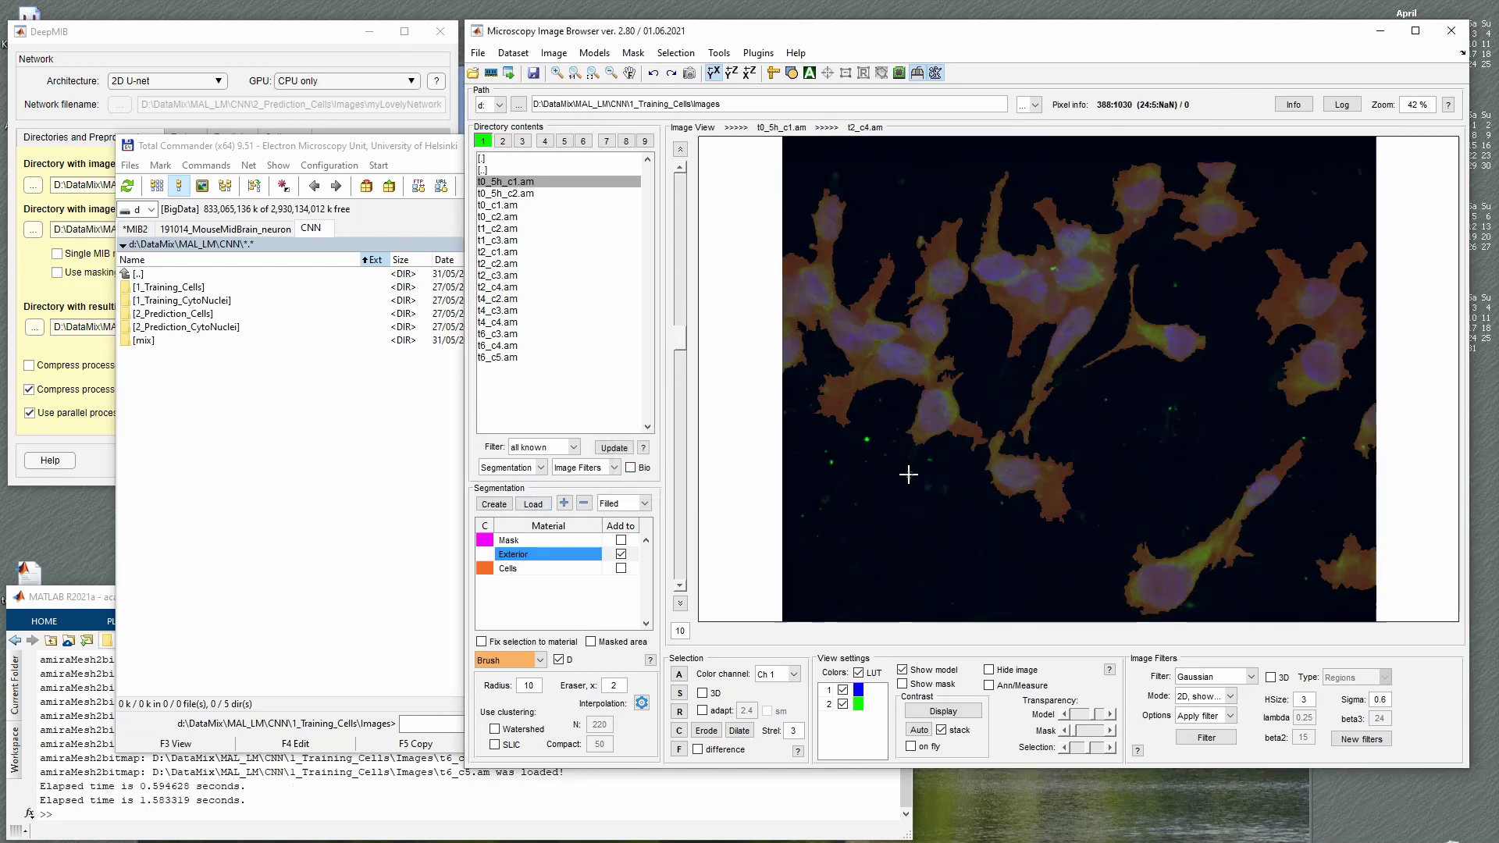
- In DeepMIB, set the directory with images and models for training to D:\DataMix\MAL_LM\CNN\1_Training_Cells
left_click(242, 42)
left_click(251, 187)
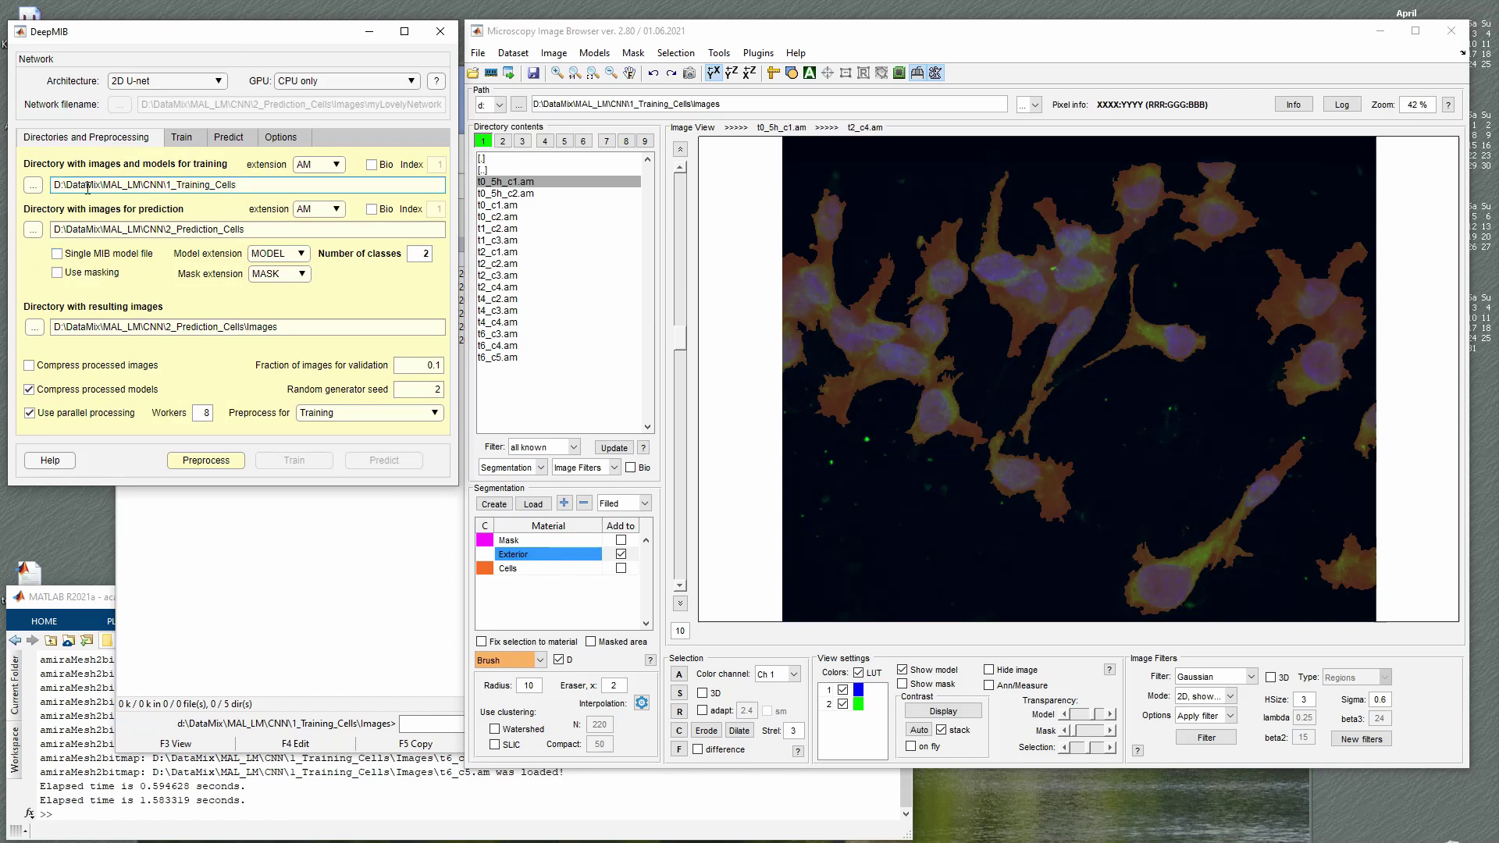
left_click(34, 185)
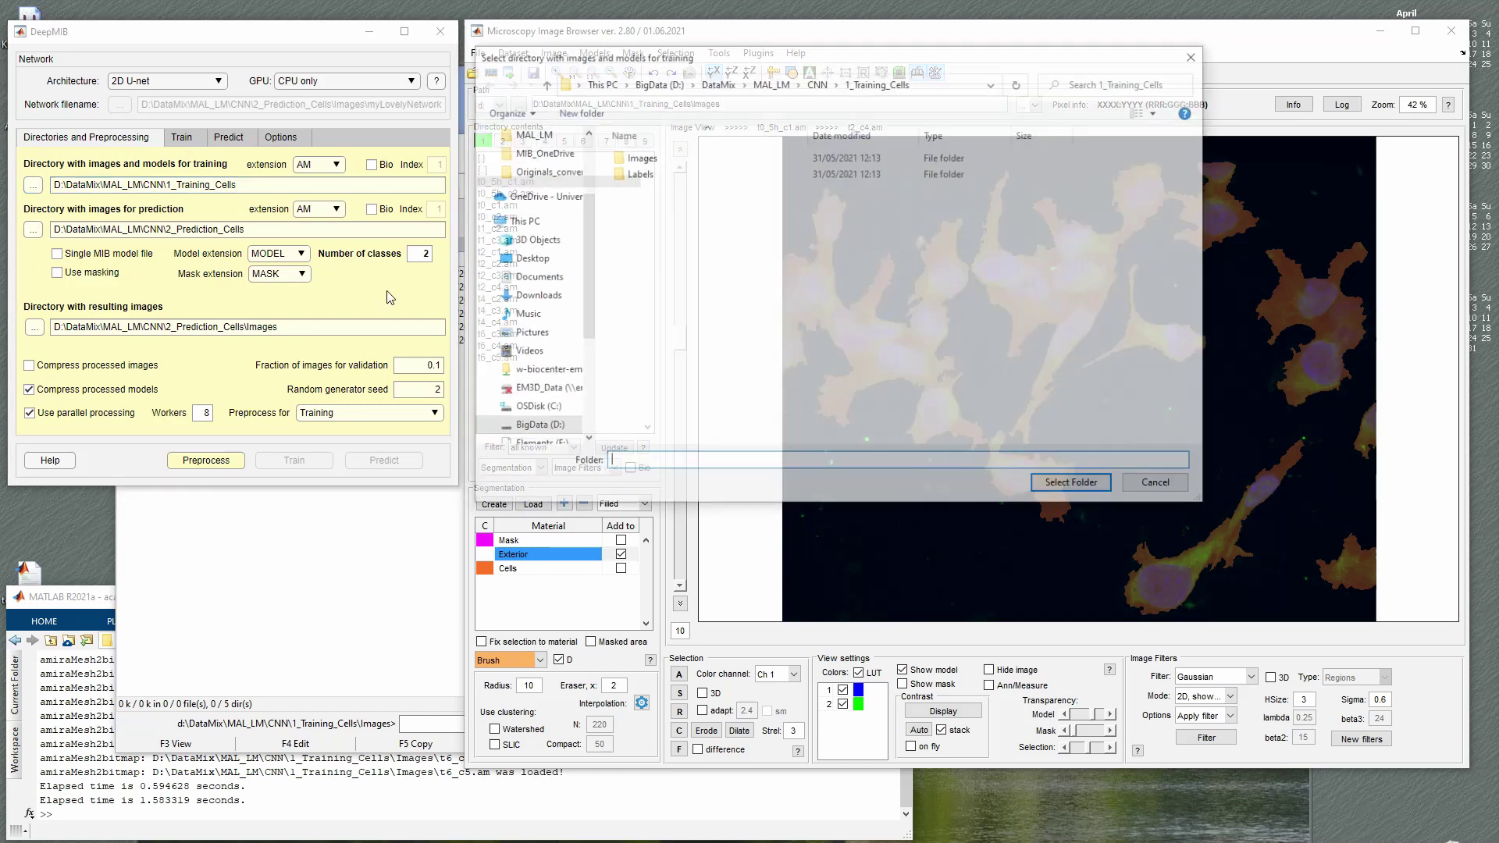
left_click(648, 157)
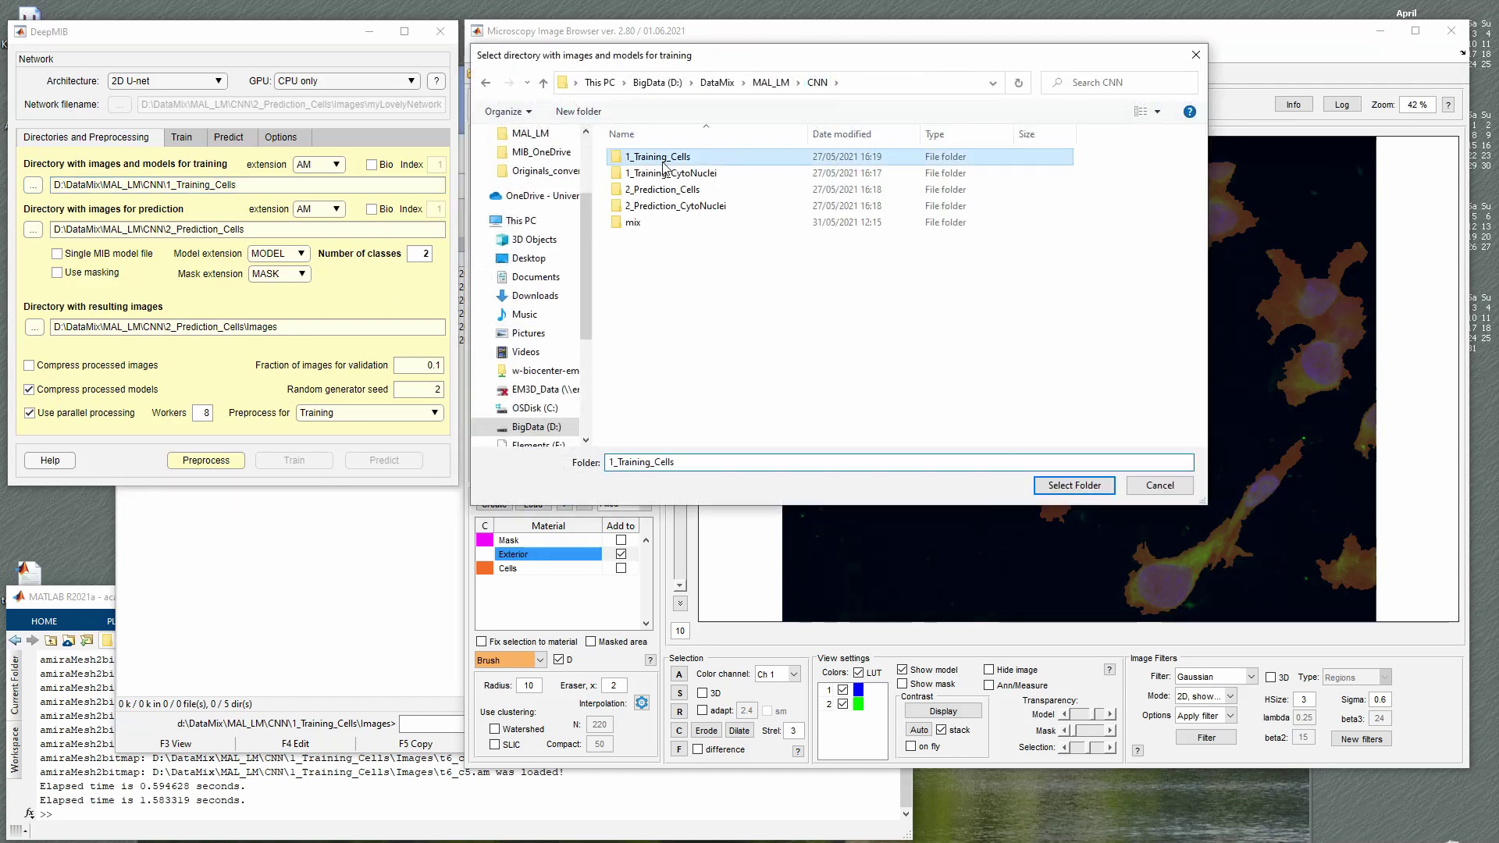
double_click(648, 157)
left_click(1074, 486)
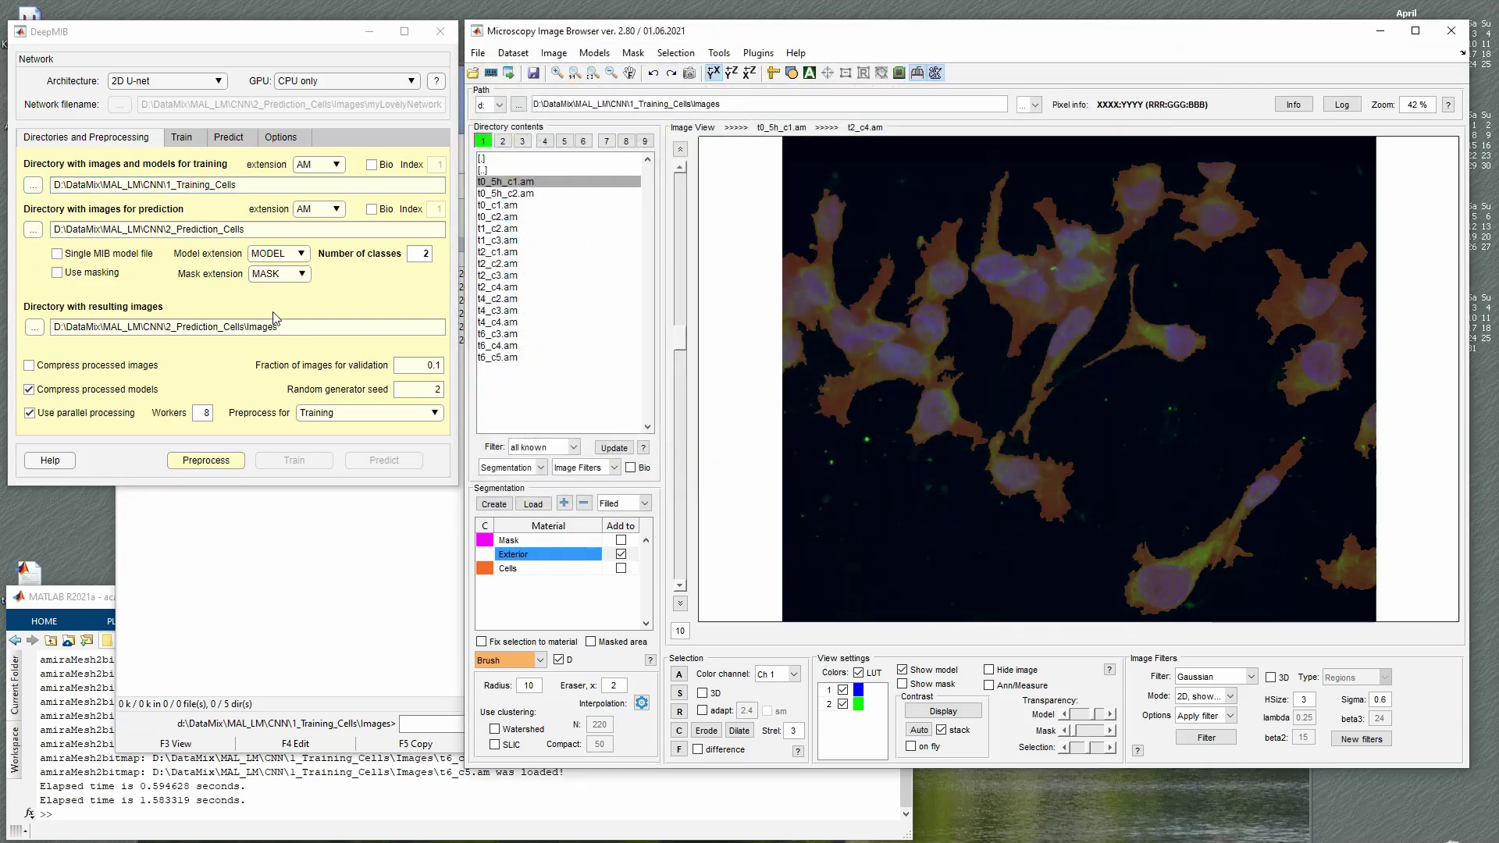
- Set the directory with images for prediction to D:\DataMix\MAL_LM\CNN\2_Prediction_Cells
left_click(32, 228)
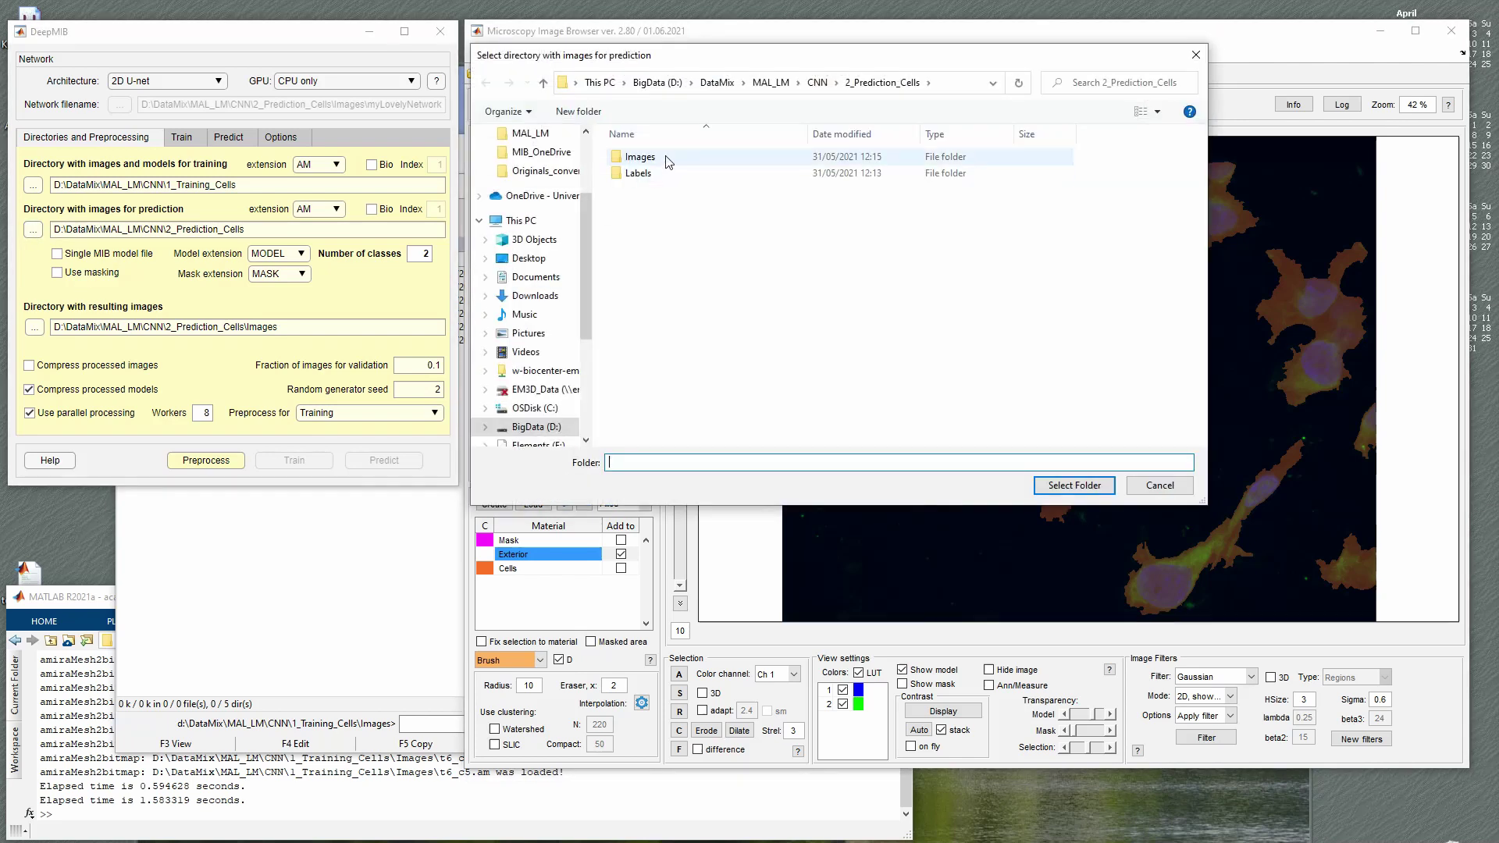
left_click(816, 82)
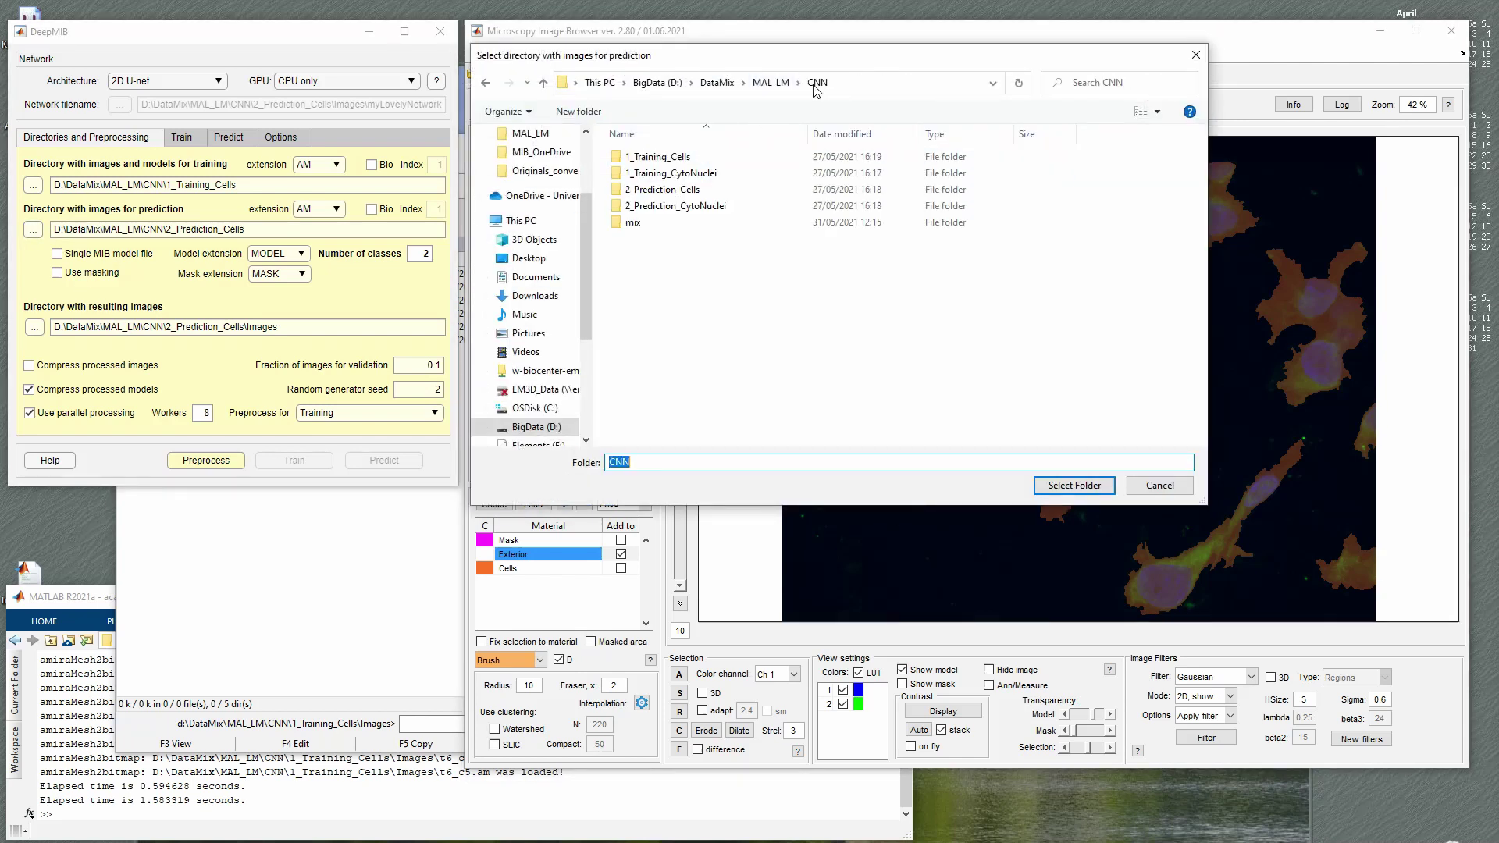
double_click(697, 191)
left_click(1076, 487)
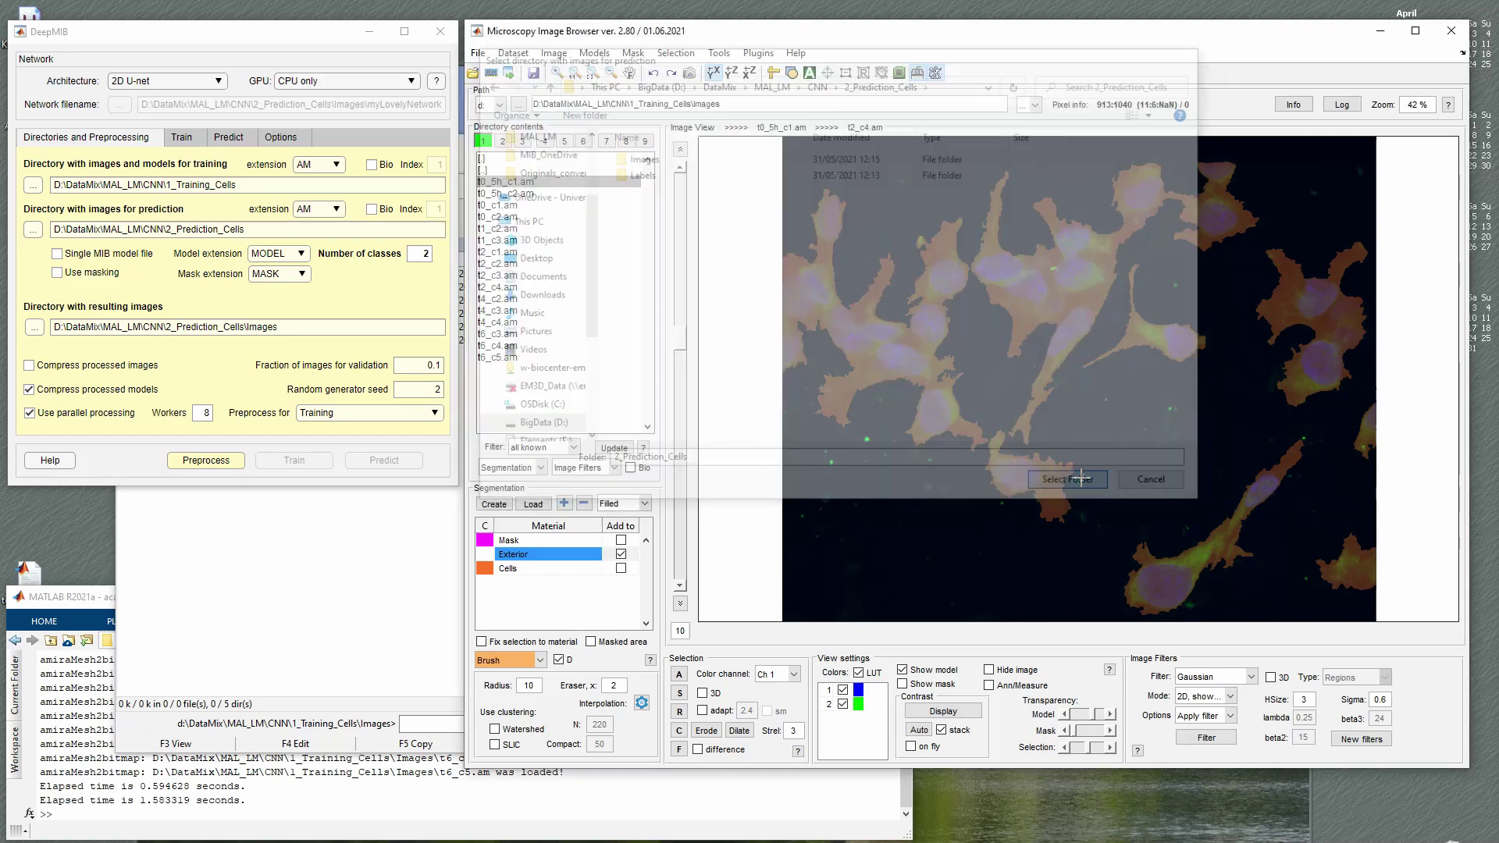
- Create a 3_Results_Cells folder inside CNN and set it as the directory with resulting images
left_click(35, 326)
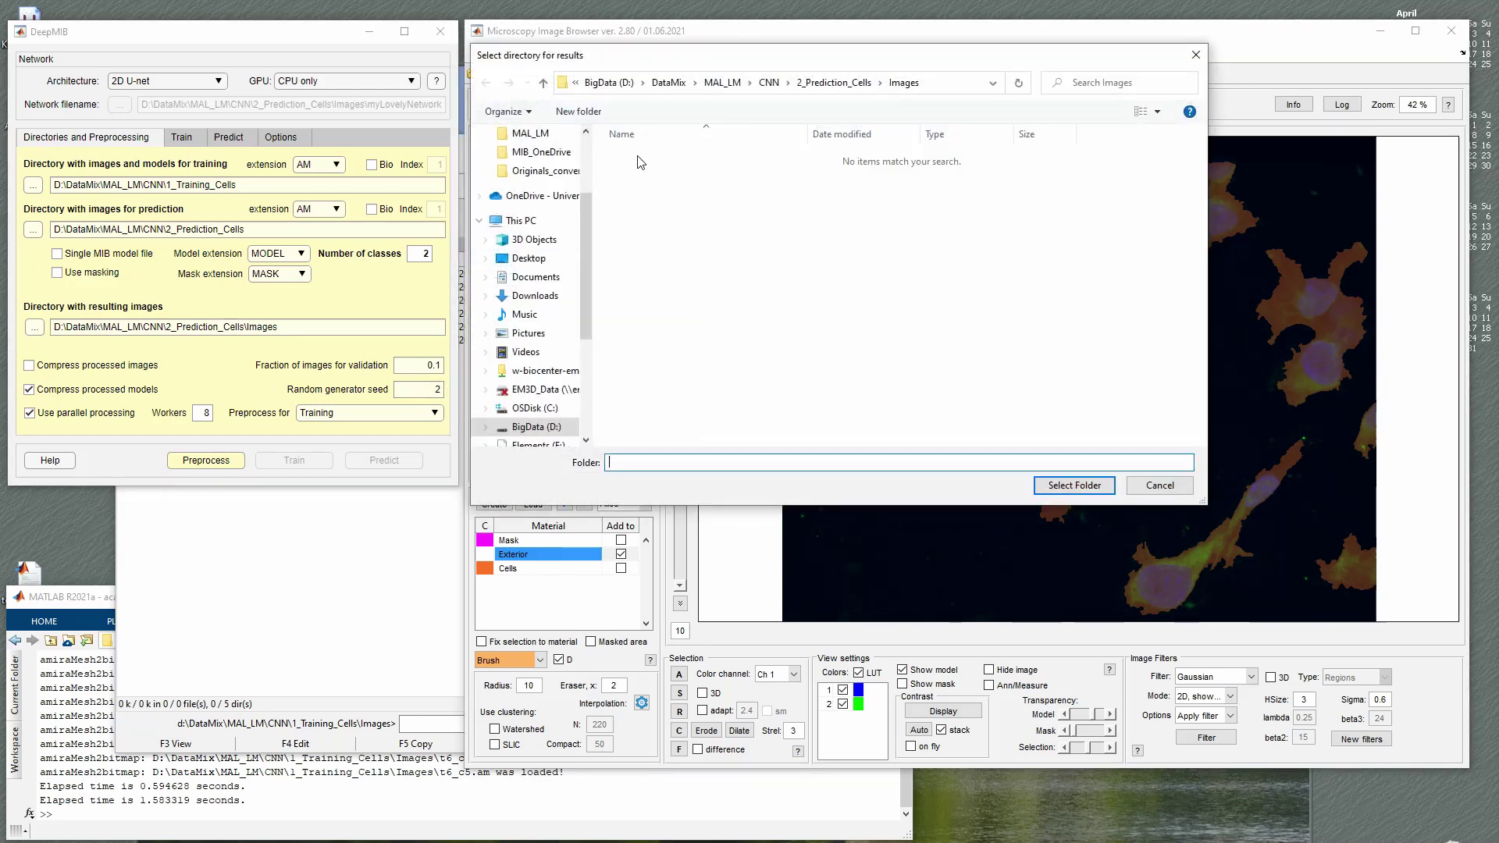
left_click(788, 83)
left_click(768, 84)
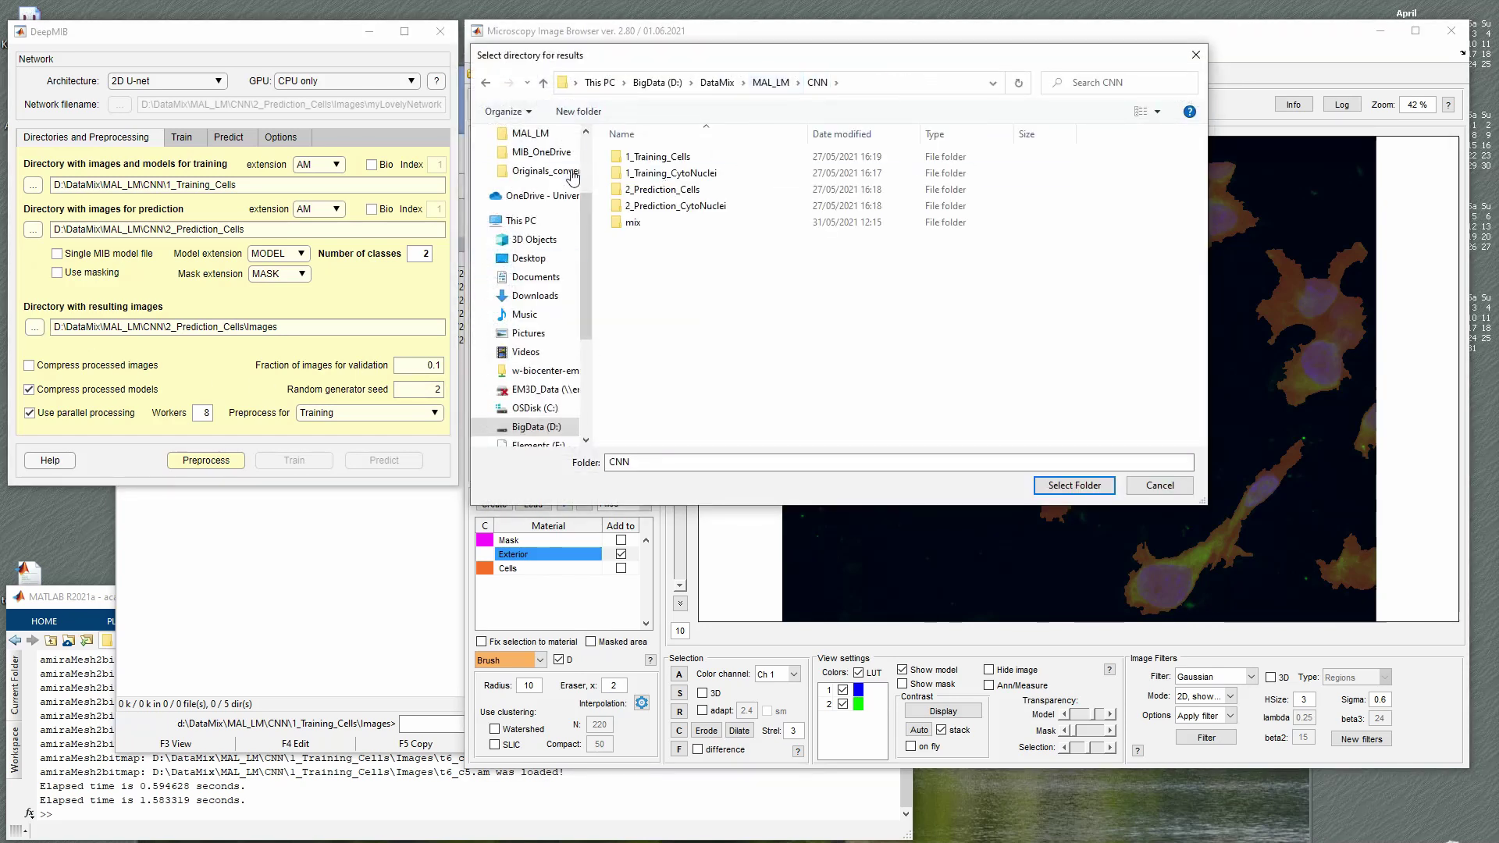
left_click(578, 112)
type("3_")
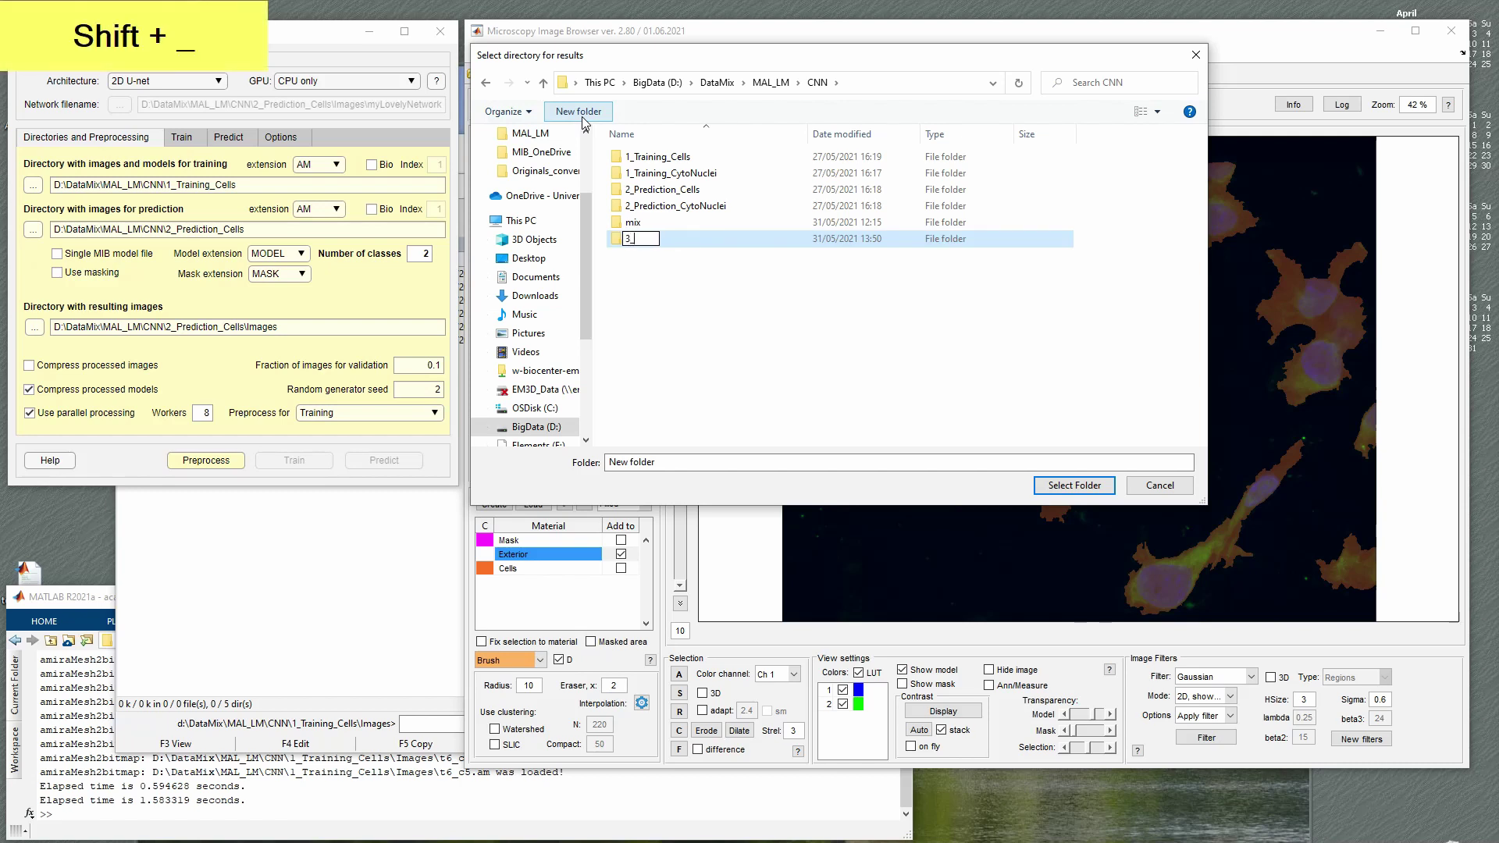
type("Results_Cells")
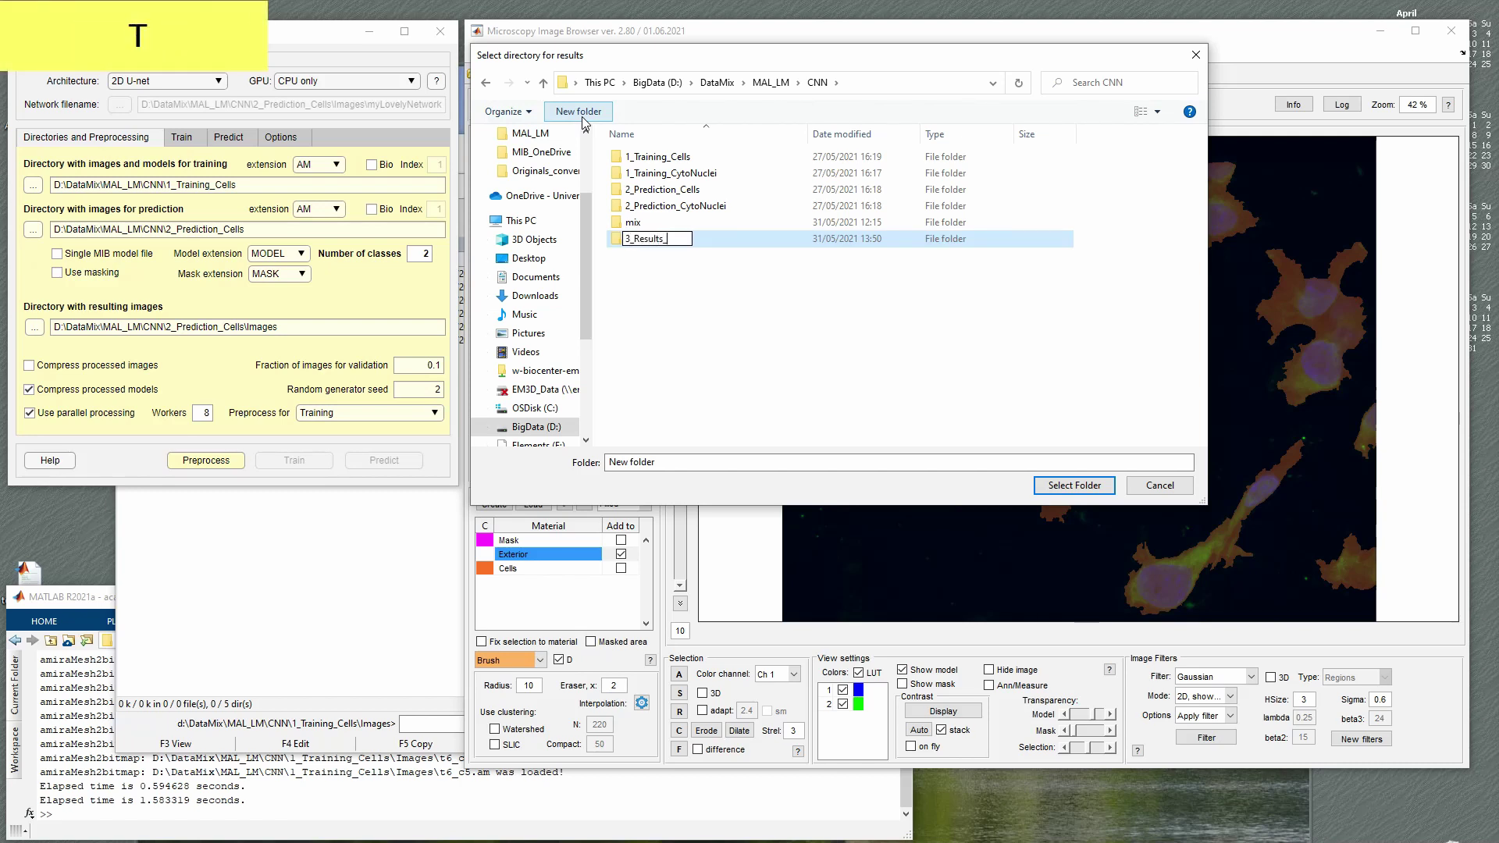
key("Return")
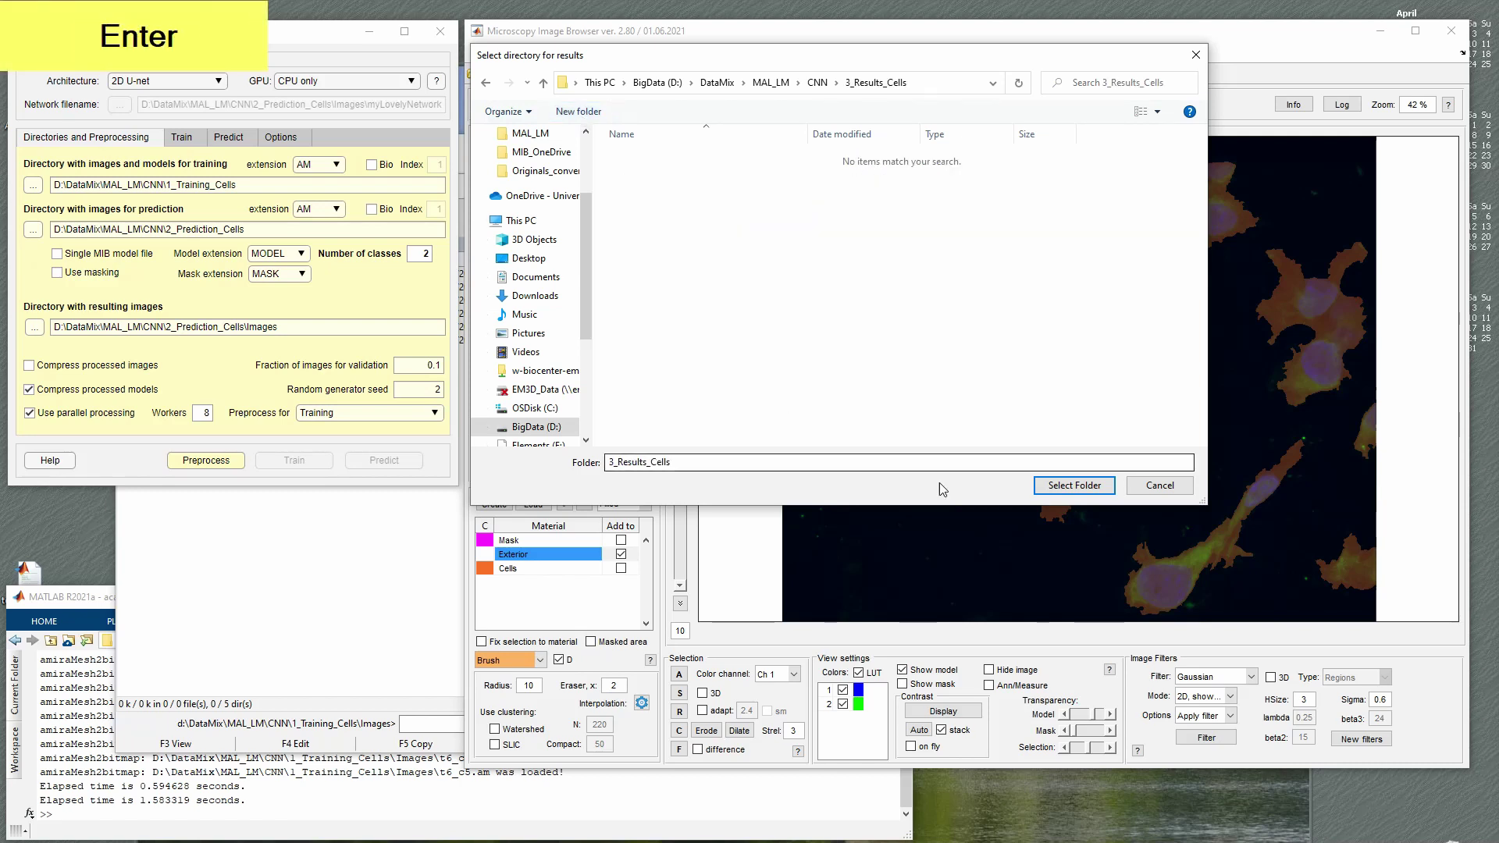
left_click(1093, 487)
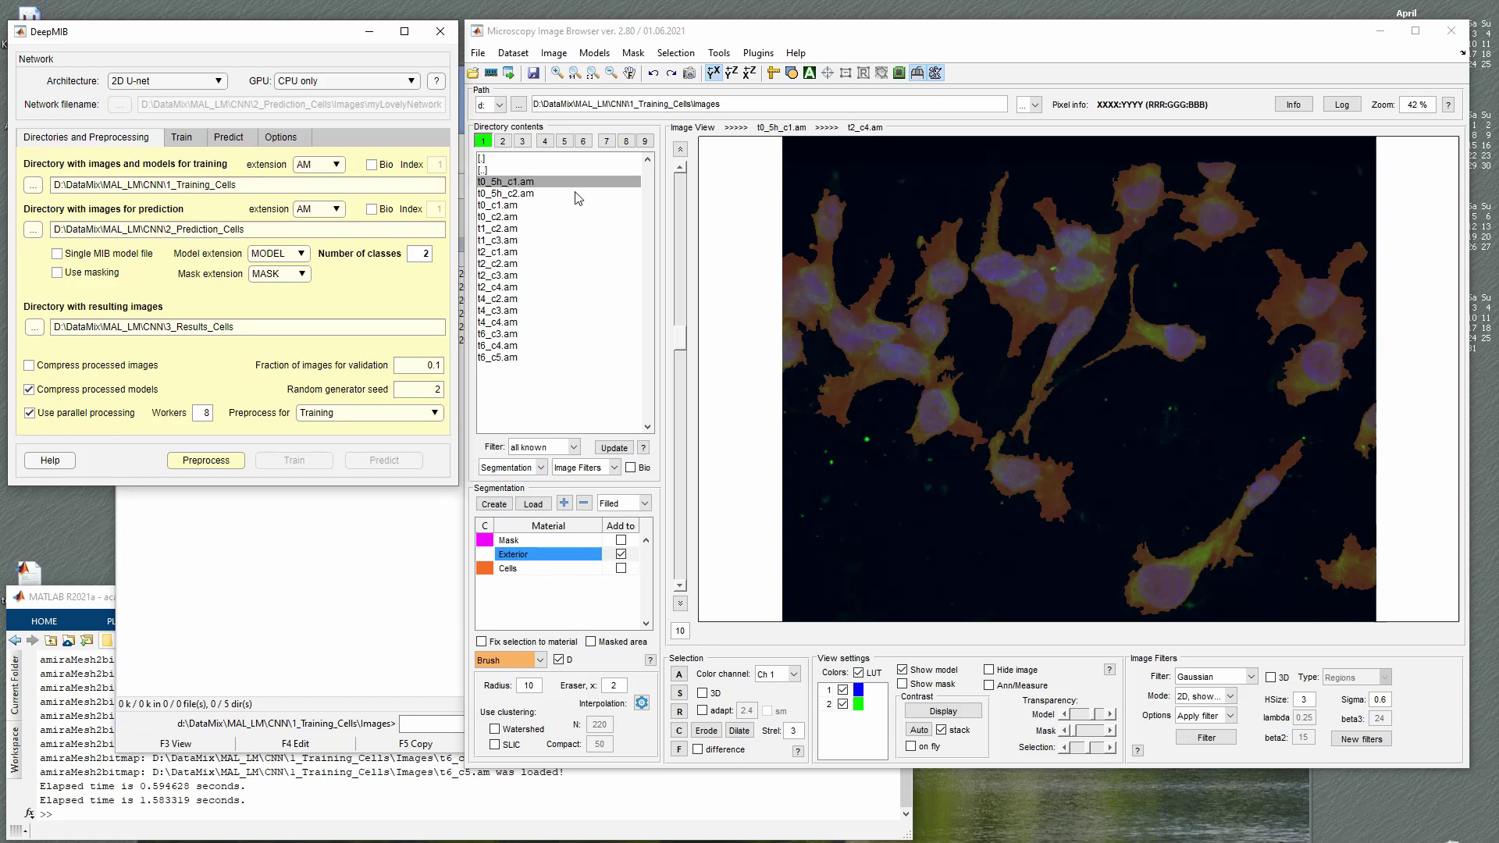
- Preprocess the files with the mode set to Training and parallel processing turned off
double_click(490, 171)
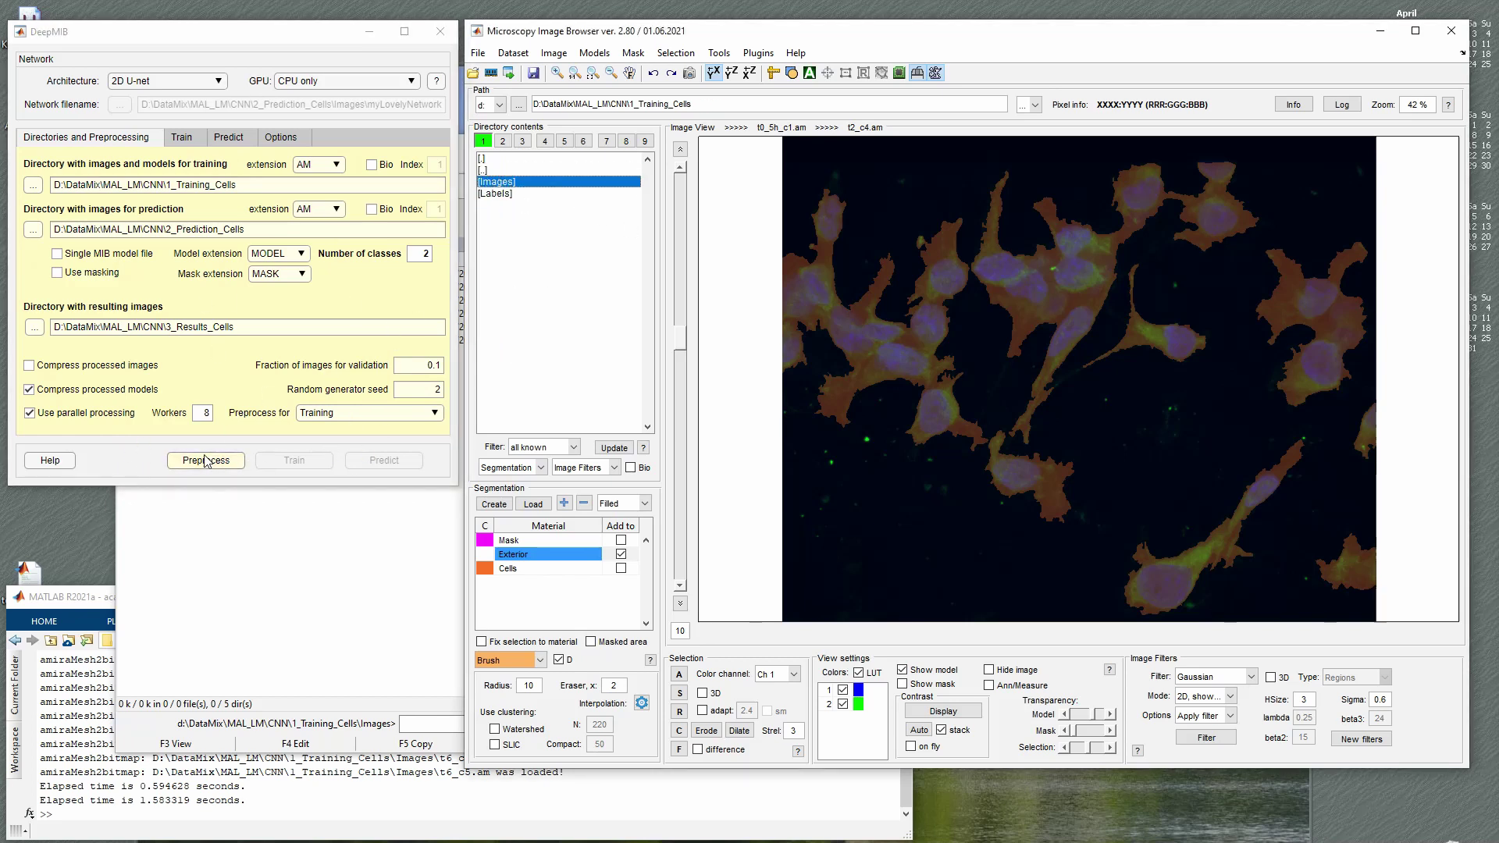
left_click(349, 413)
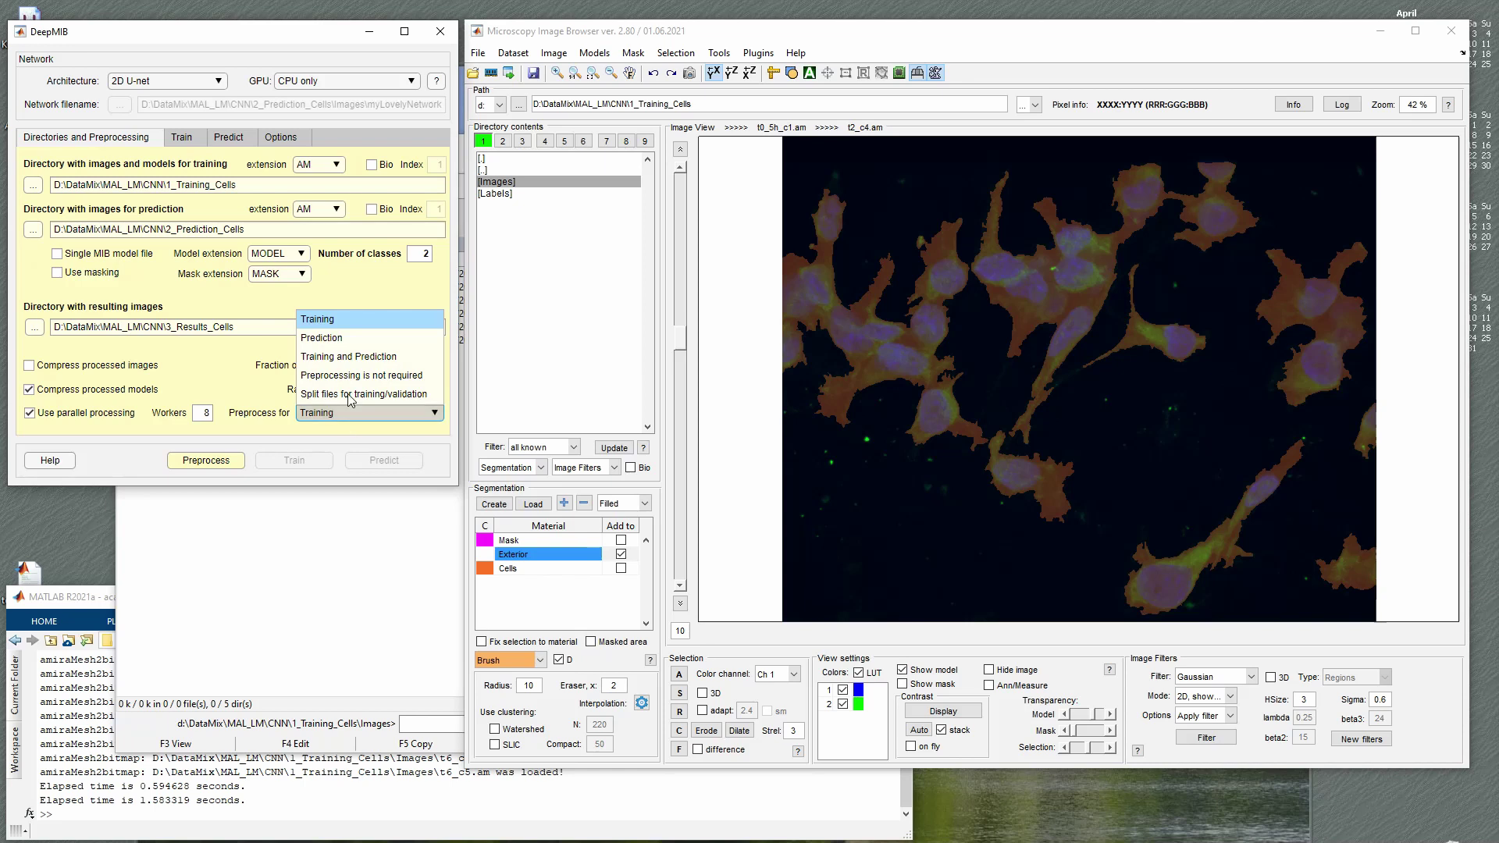
left_click(346, 321)
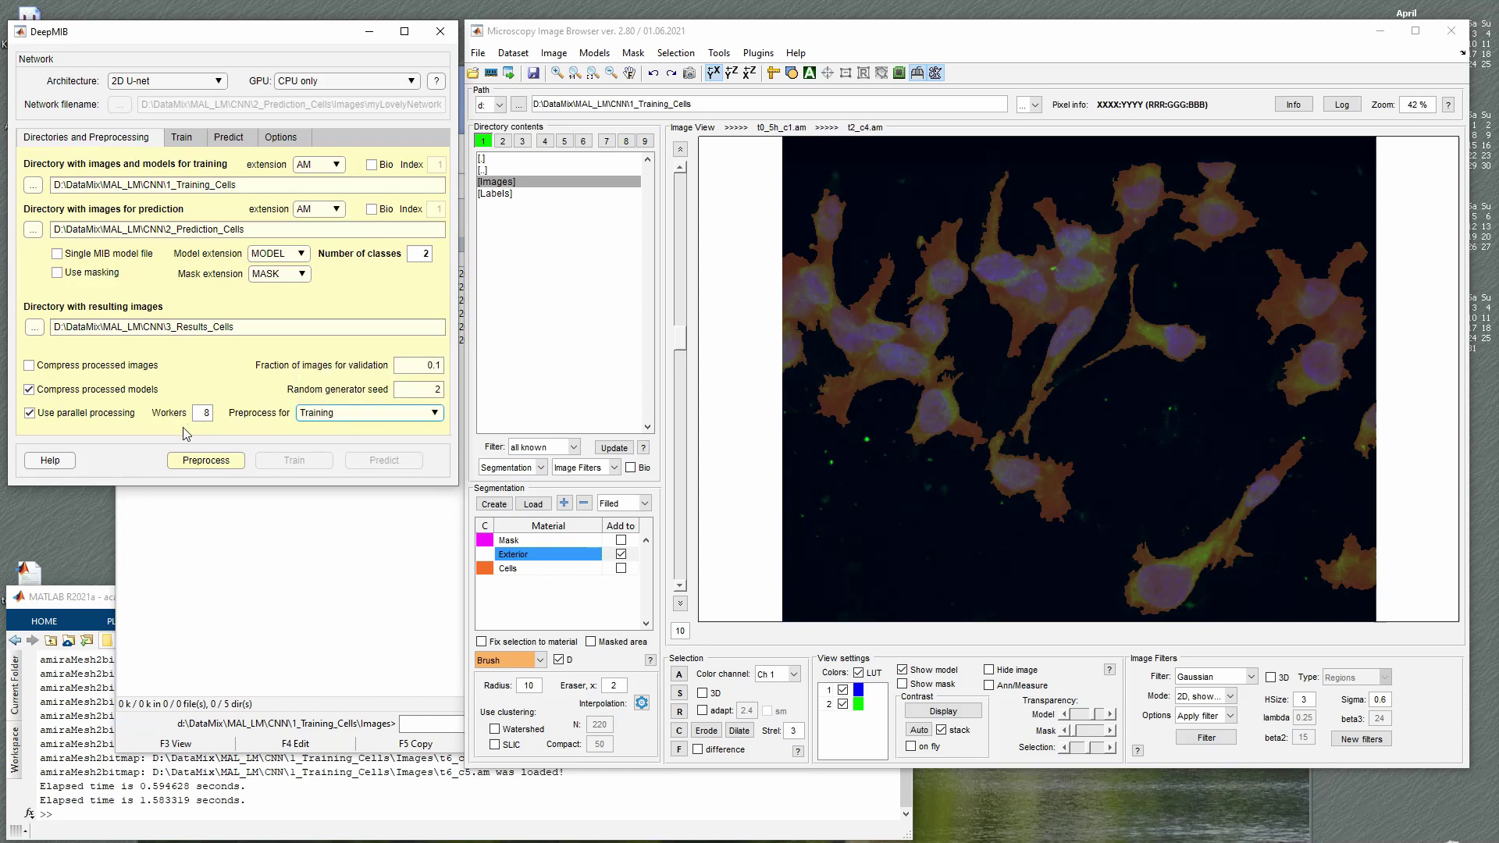
left_click(61, 414)
left_click(222, 460)
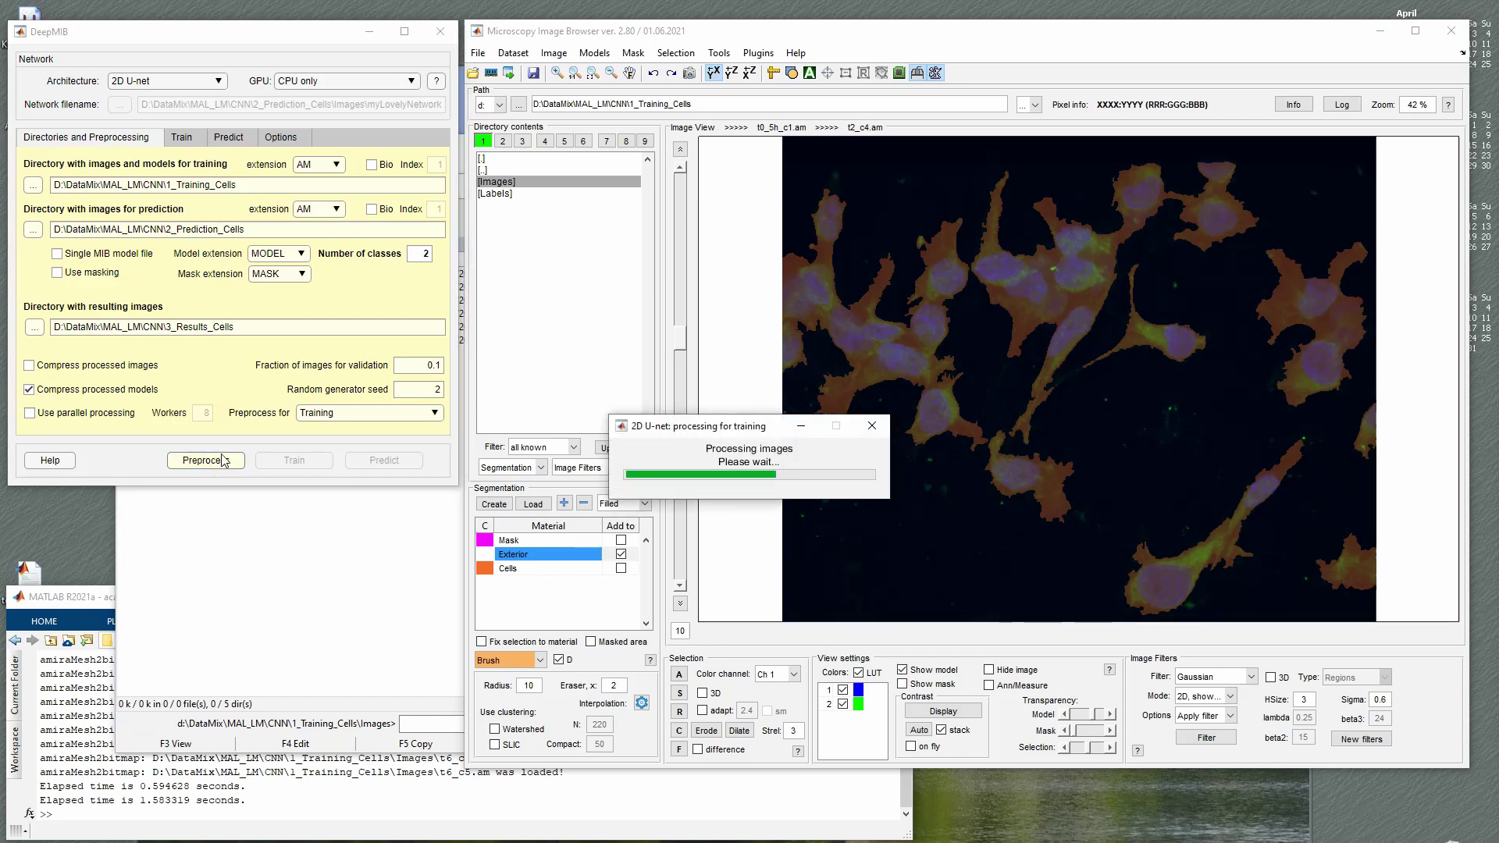
left_click(503, 178)
left_click(515, 194)
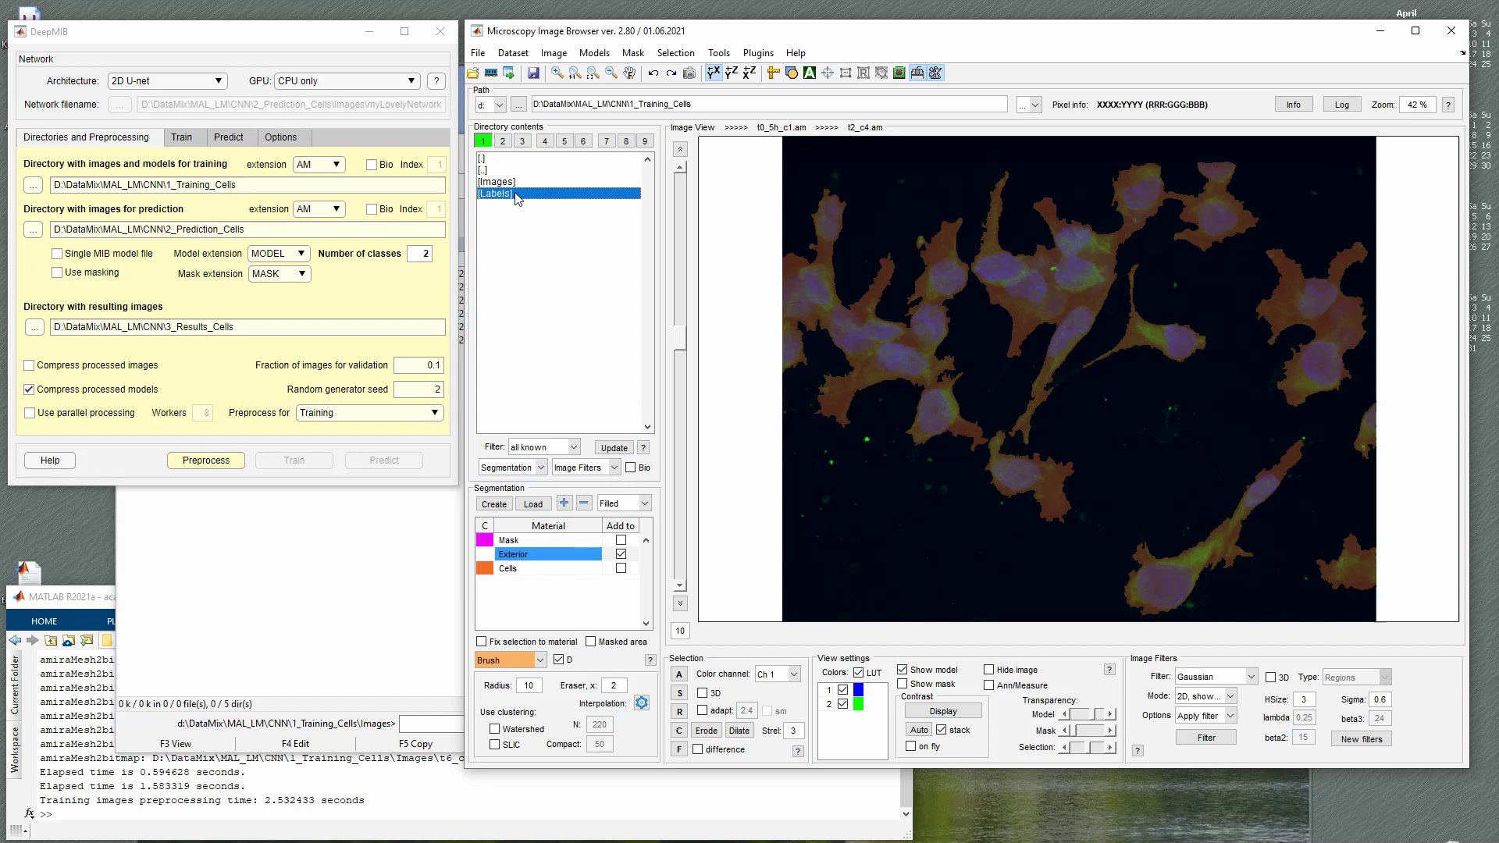
left_click_drag(408, 366, 450, 374)
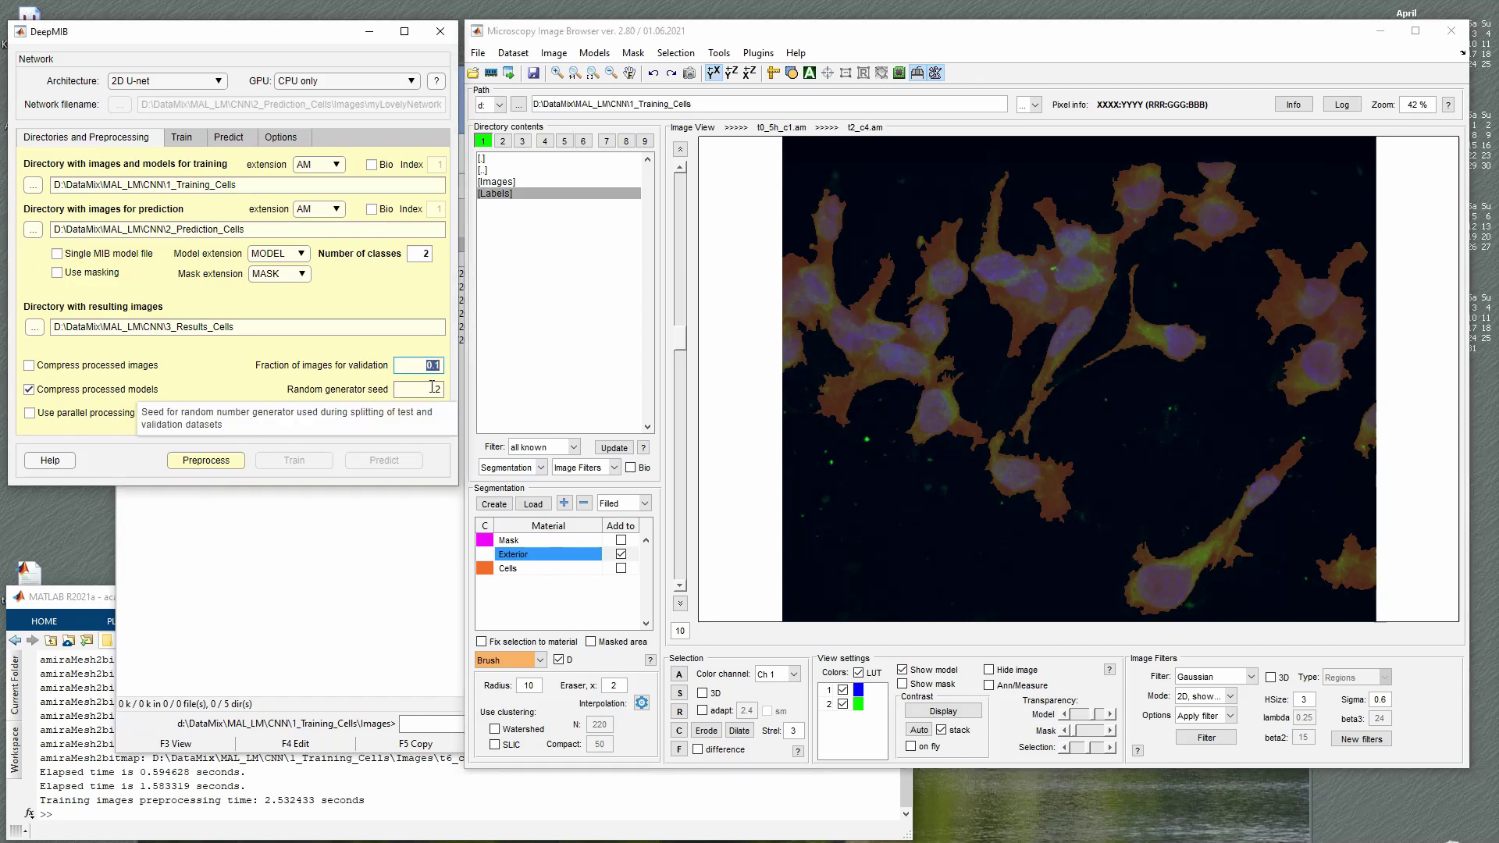
- Switch to Total Commander and open the 3_Results_Cells folder inside CNN
key("alt+Tab")
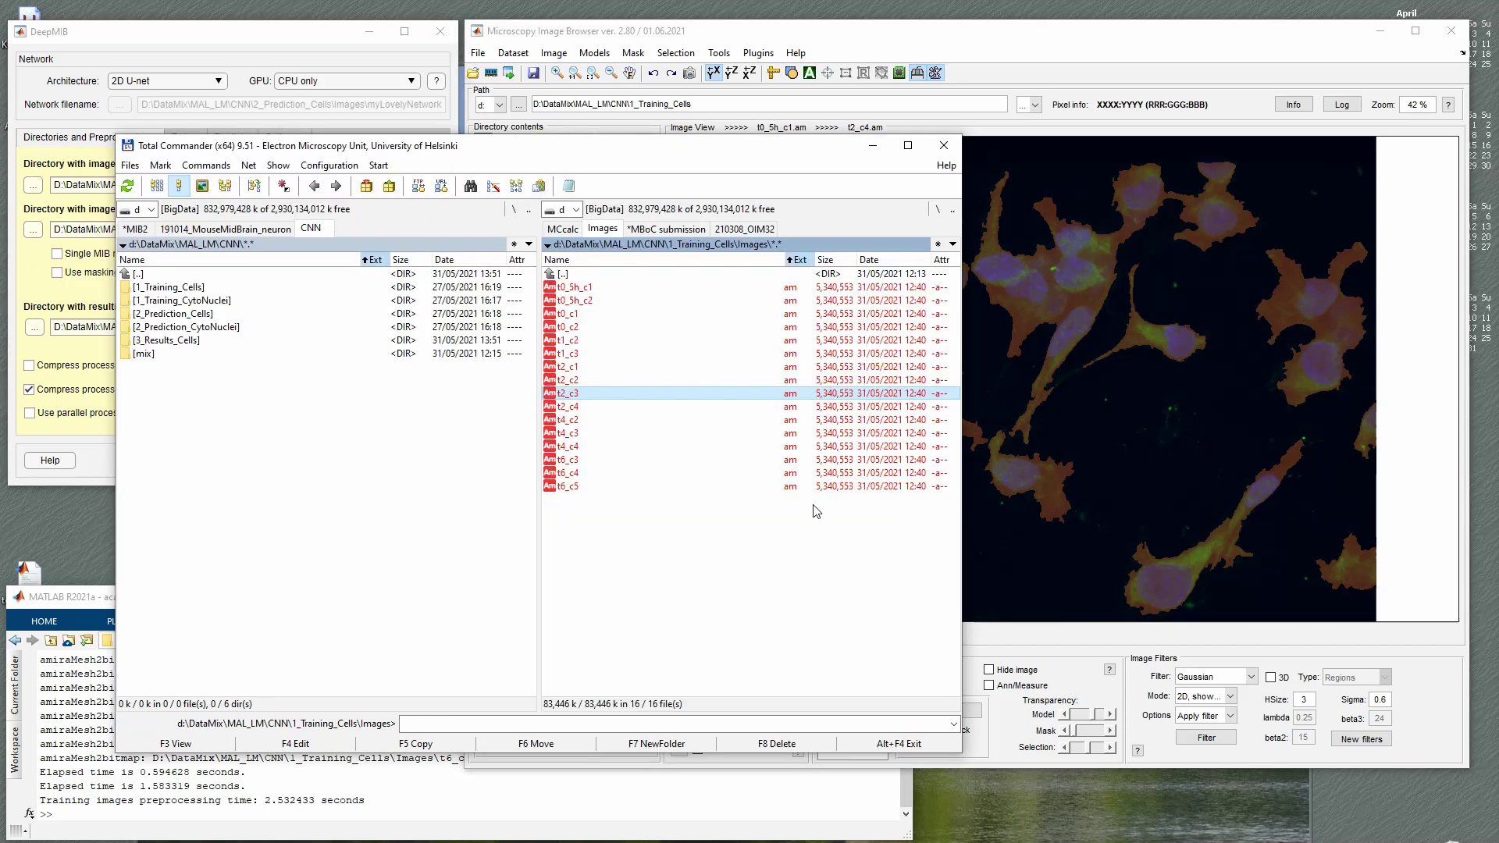
key("Home")
key("Return")
key("Home")
key("Return")
key("Down")
key("Down")
key("Down")
key("Down")
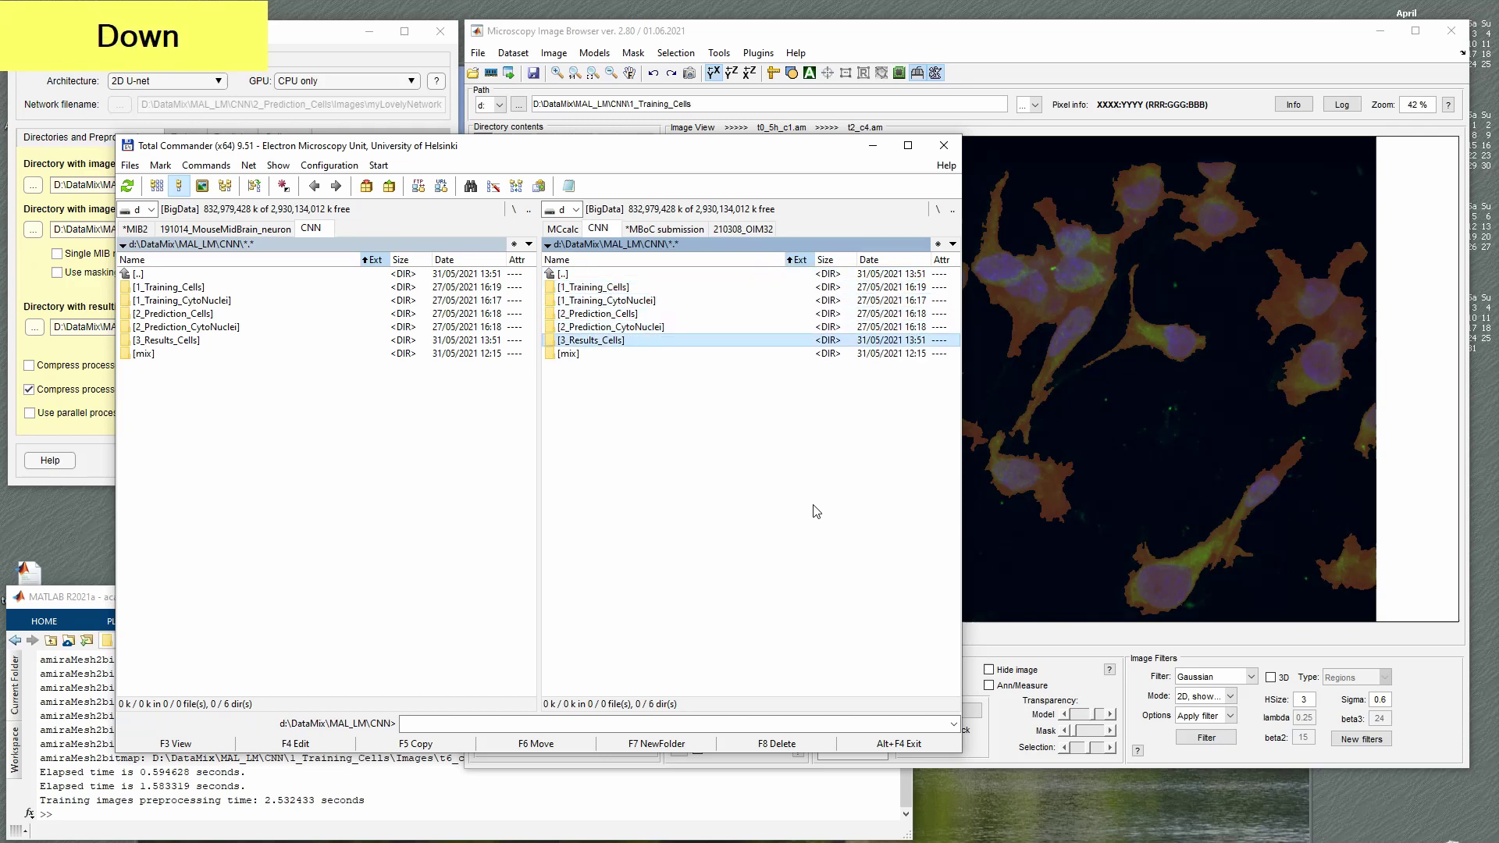
key("Return")
- Permanently delete the TrainImages, TrainLabels, ValidationImages and ValidationLabels folders from 3_Results_Cells
key("Down")
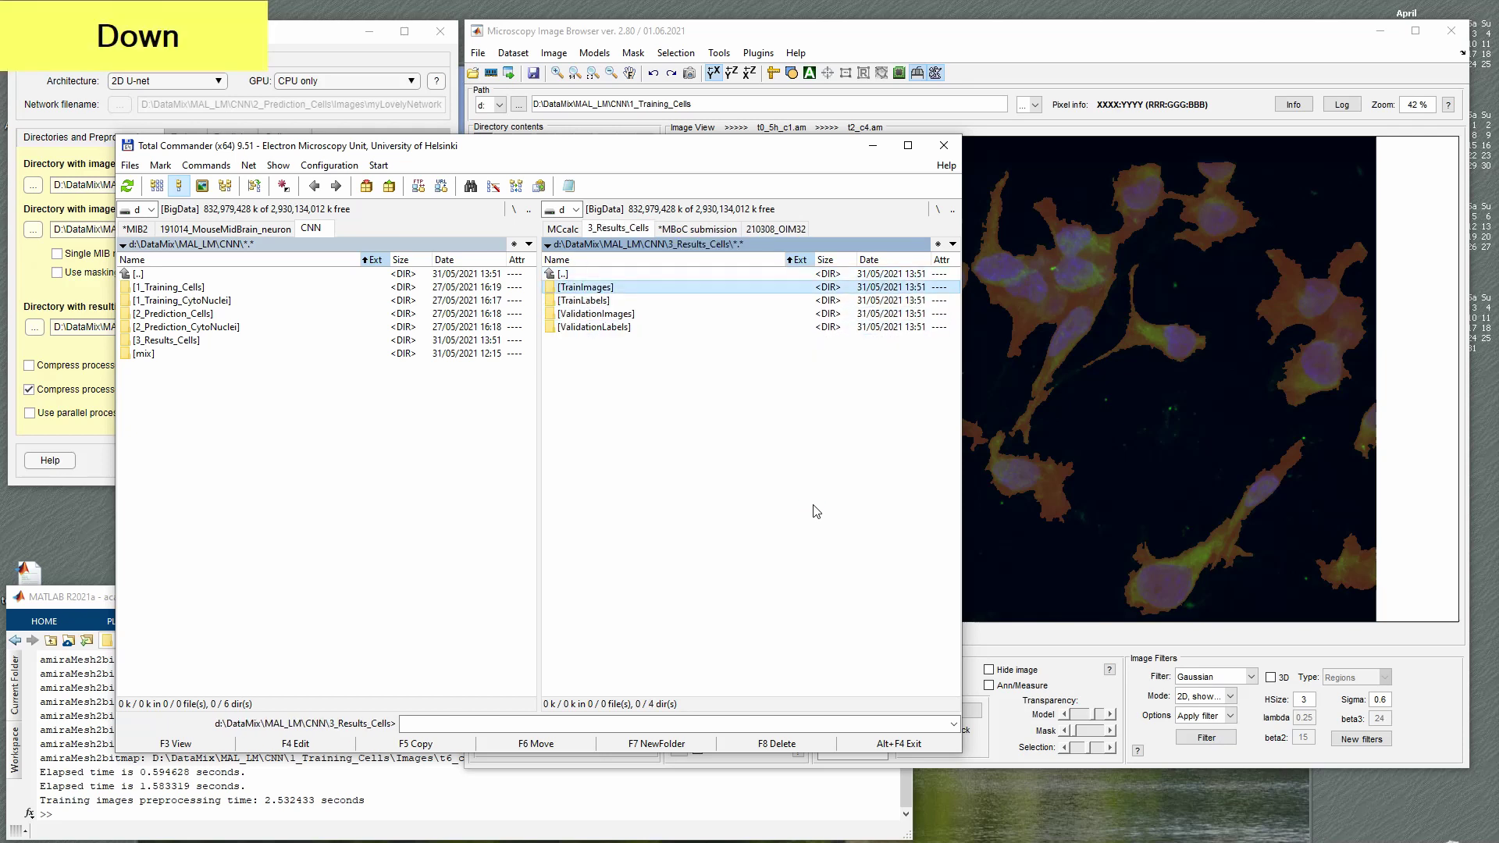
key("shift+Down")
key("shift+Down")
key("shift+Down")
key("shift+Down")
key("shift+Delete")
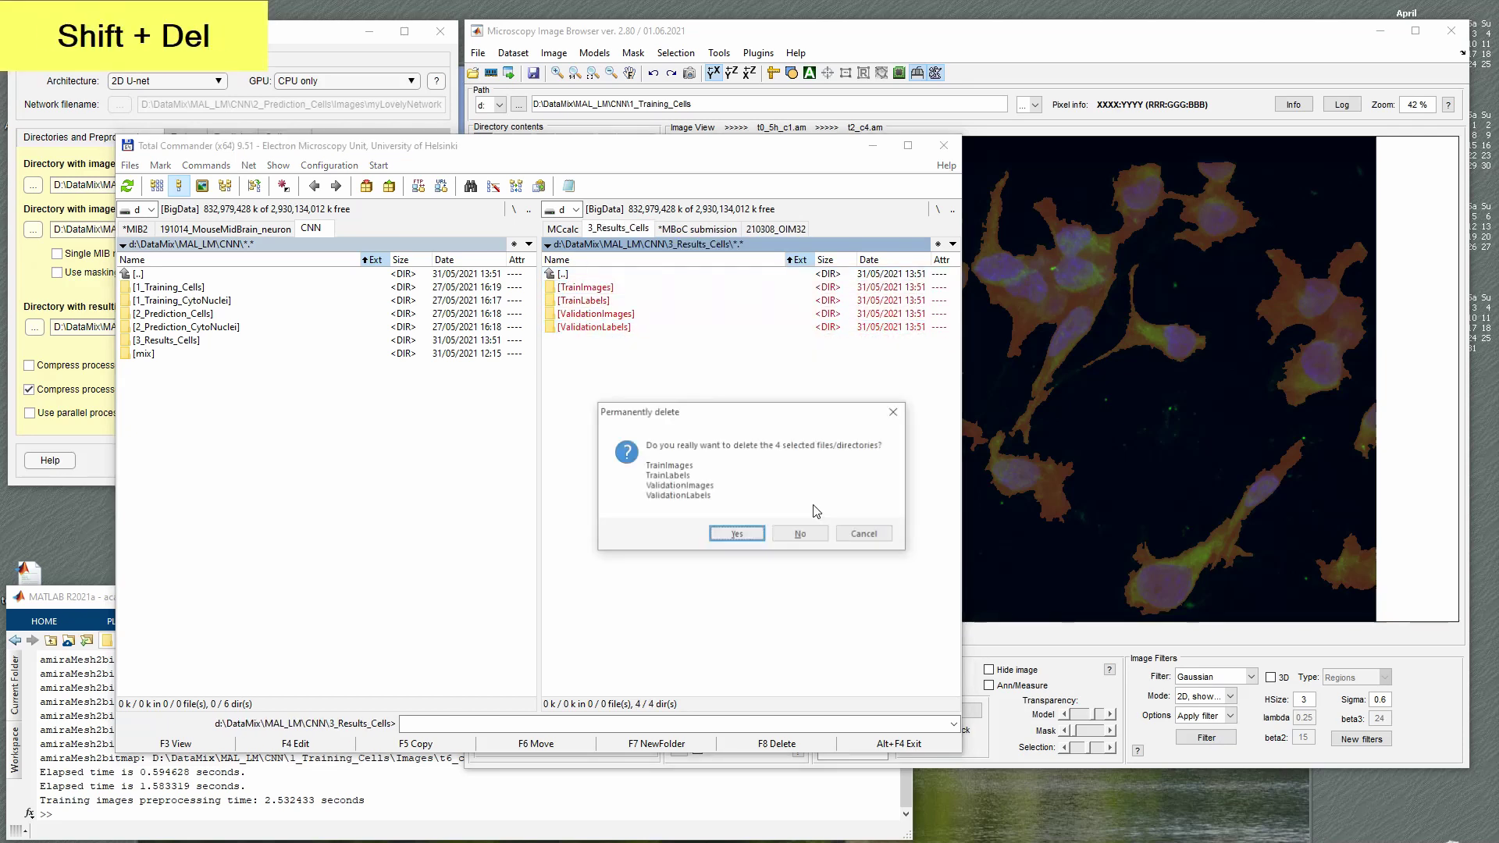
key("Return")
key("Right")
key("Return")
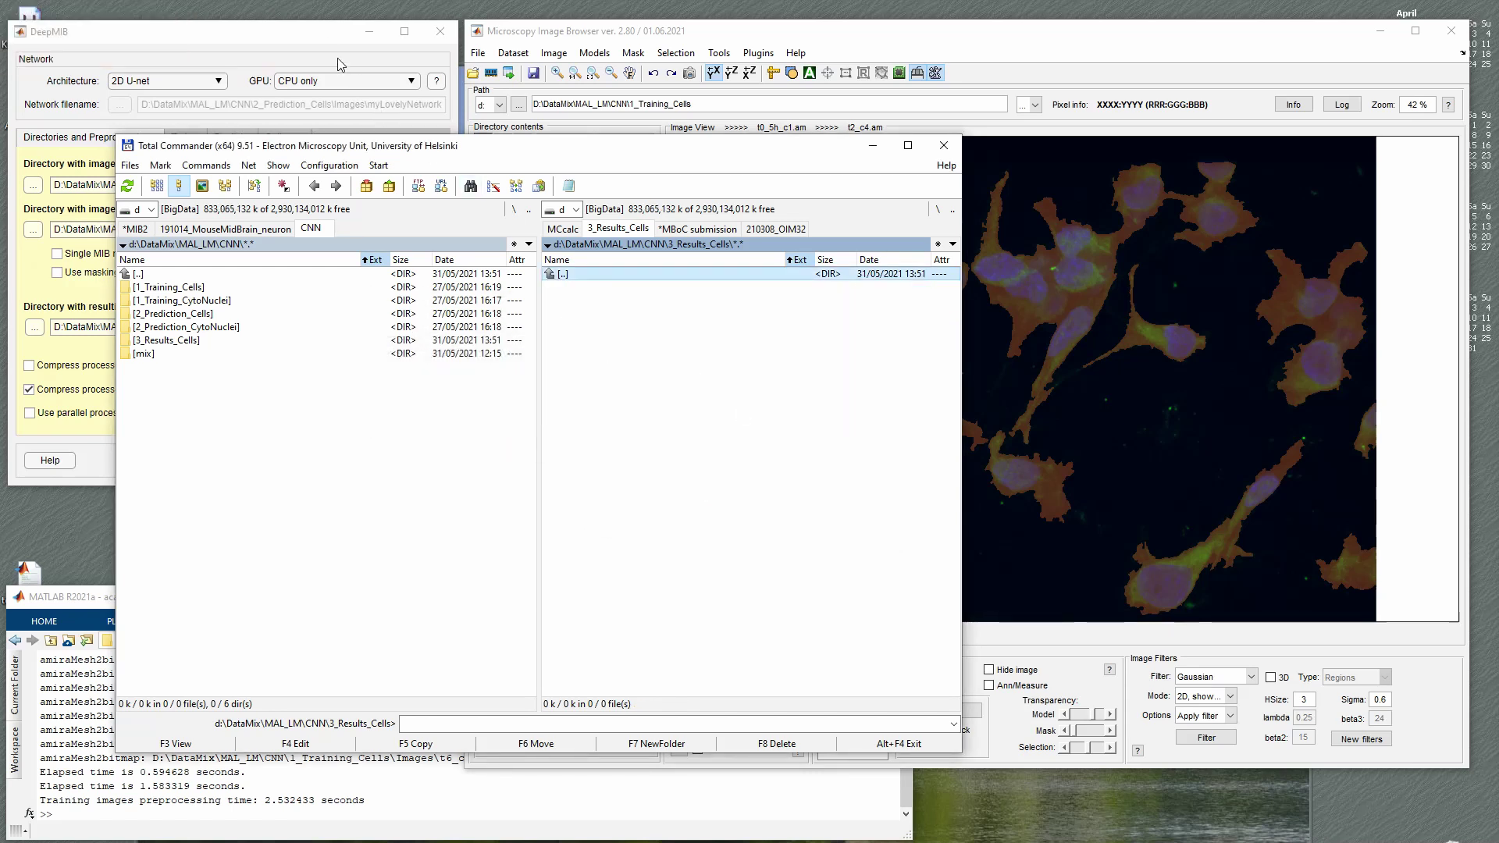
- Switch back to DeepMIB and set the preprocessing mode to Split files for training/validation
left_click(338, 58)
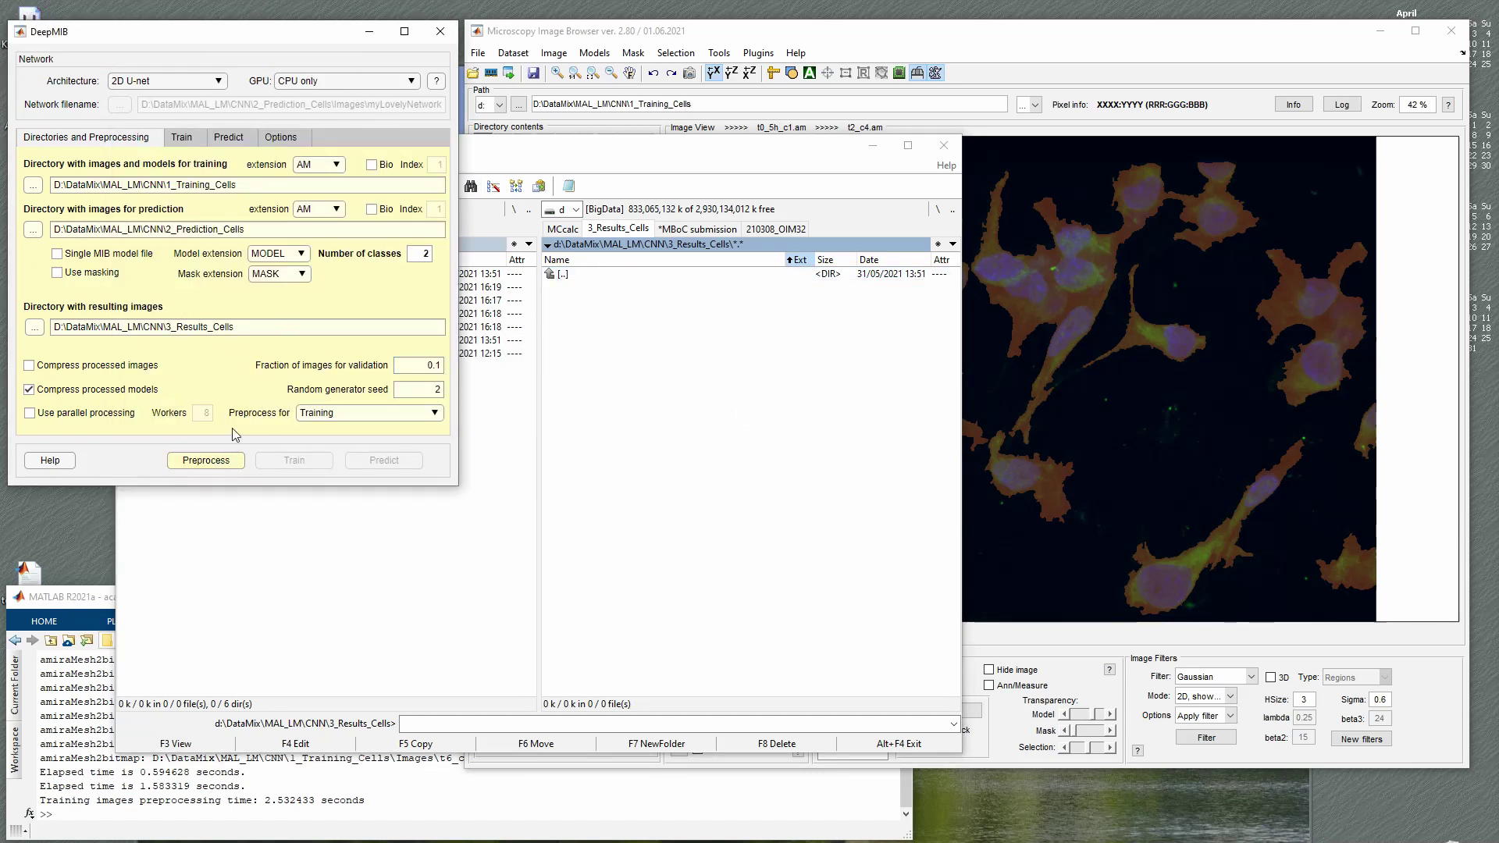
left_click(348, 415)
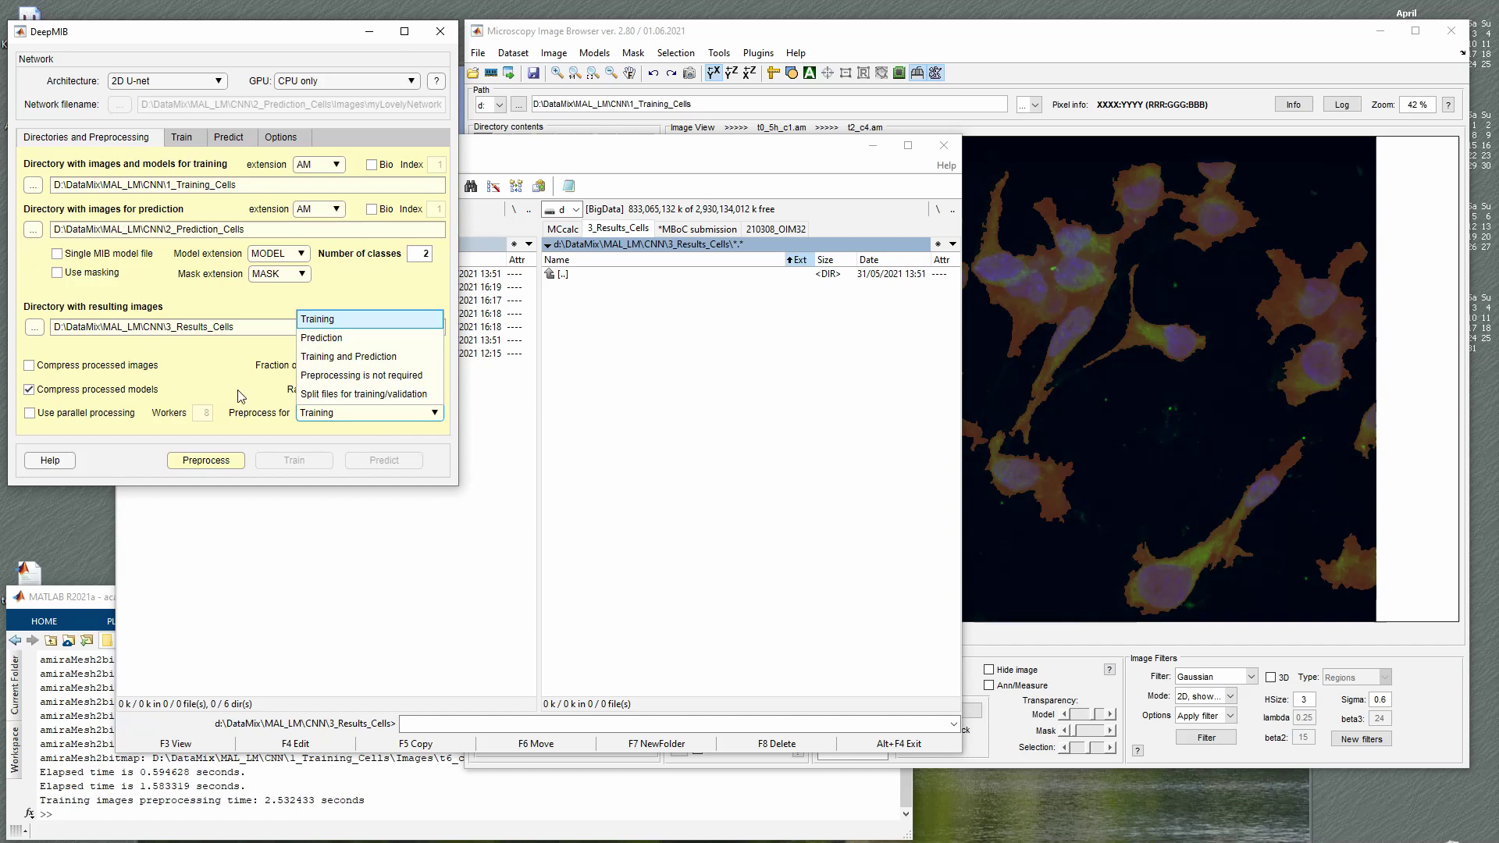
left_click(334, 398)
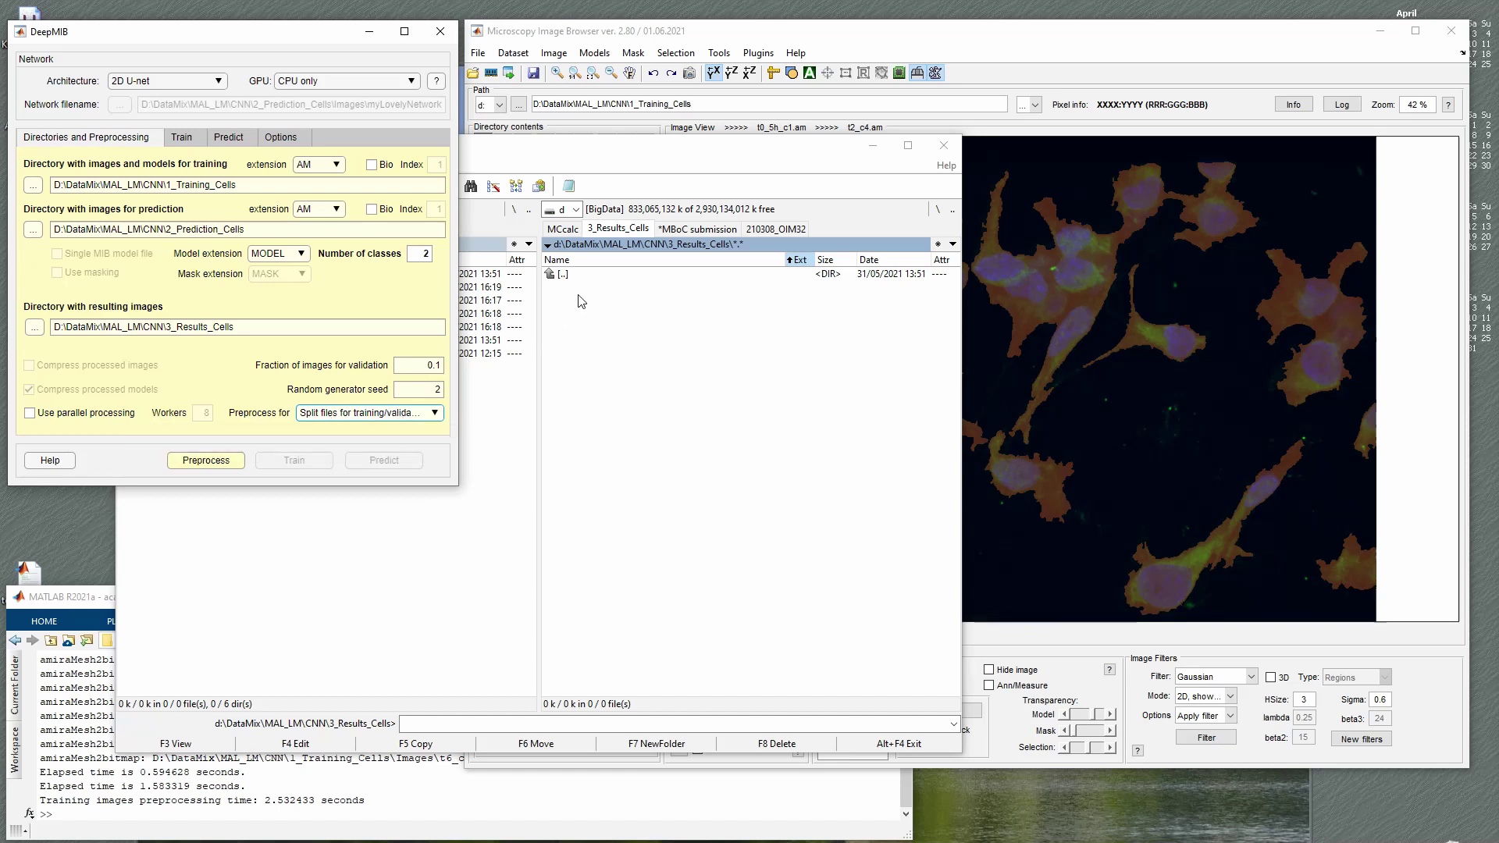
- In Total Commander, open the 1_Training_Cells folder and check its Images and Labels subfolders
double_click(599, 276)
key("Up")
key("Up")
key("Up")
key("Up")
key("Return")
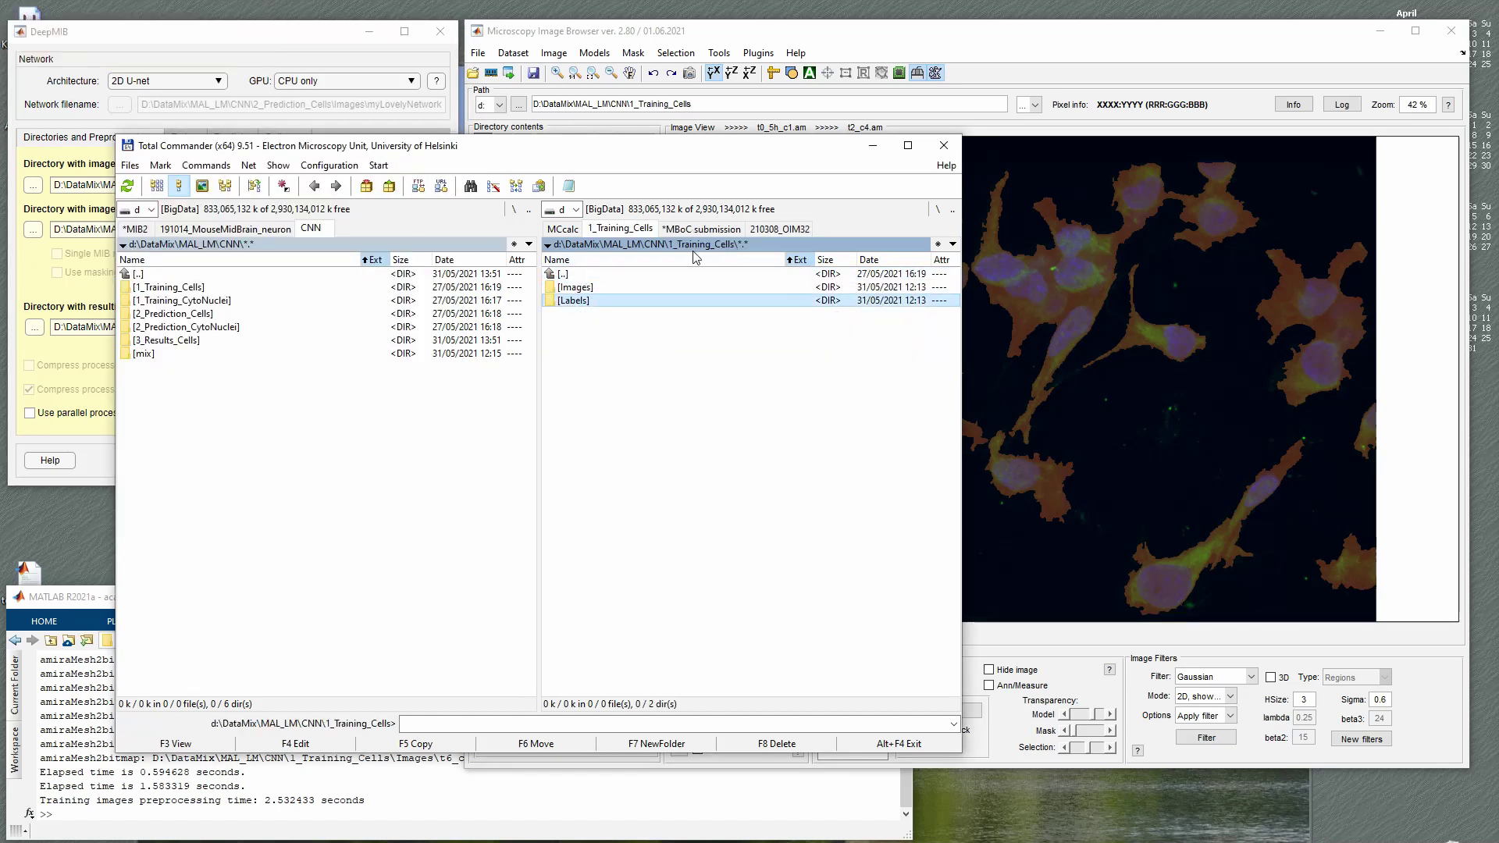
left_click(579, 288)
left_click(582, 301)
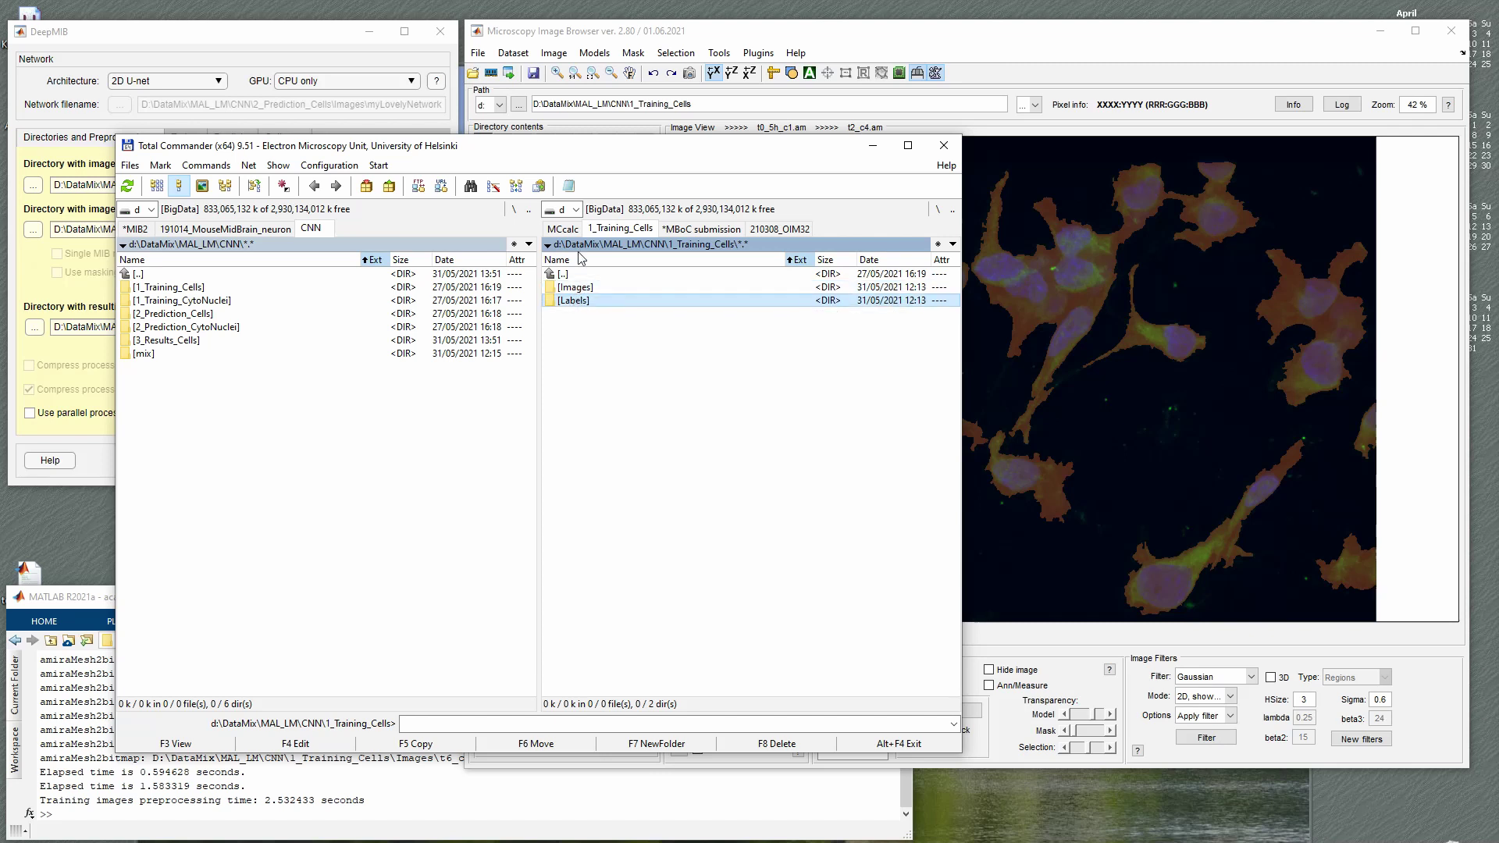
left_click_drag(579, 149, 765, 181)
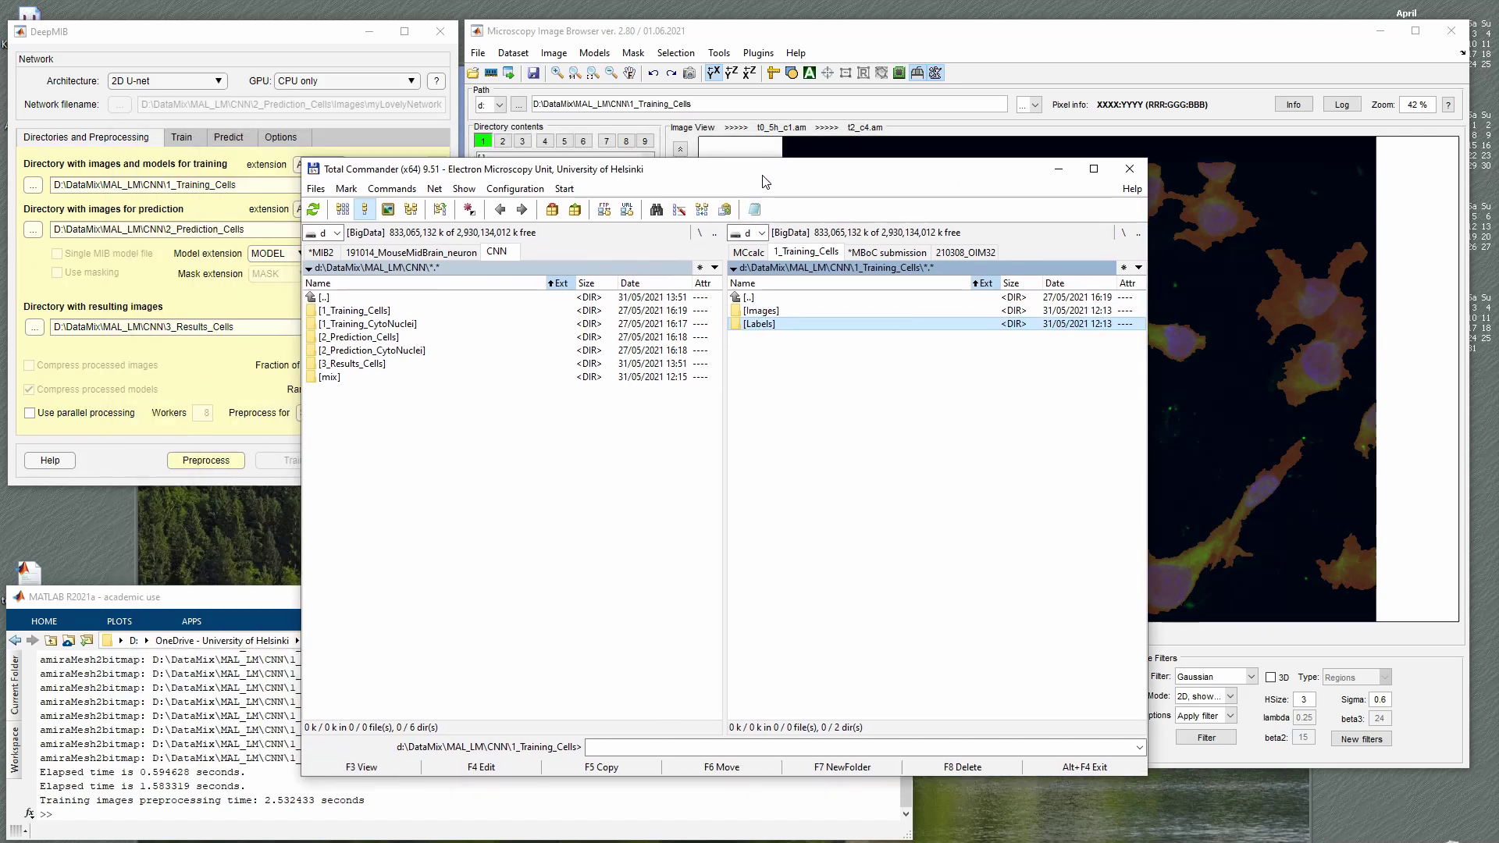
left_click(771, 312)
left_click(765, 325)
- In DeepMIB, run the preprocessing on 1_Training_Cells with the Split and copy option
left_click(160, 464)
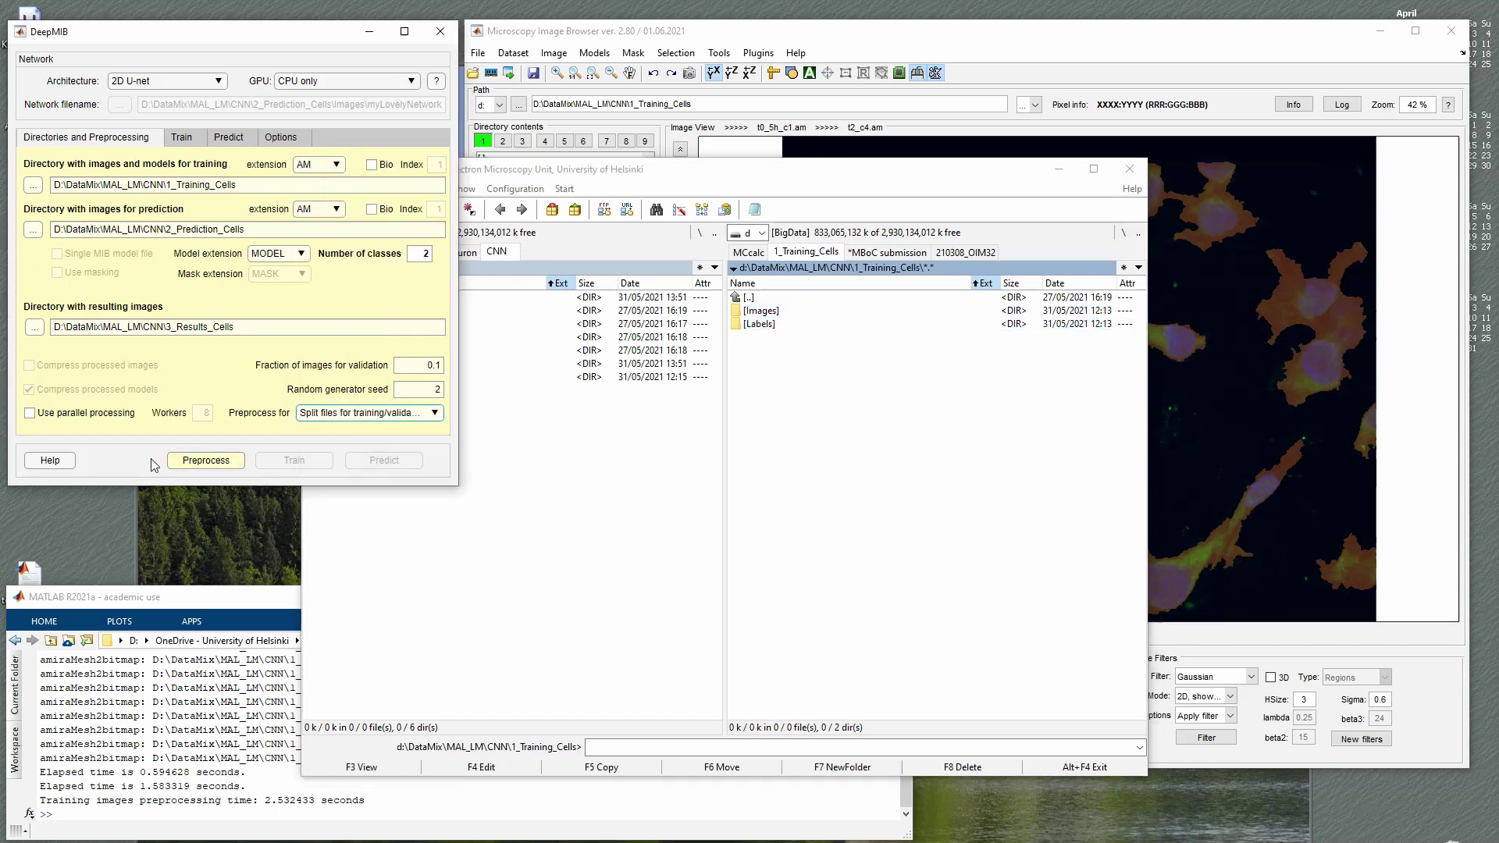
left_click(222, 461)
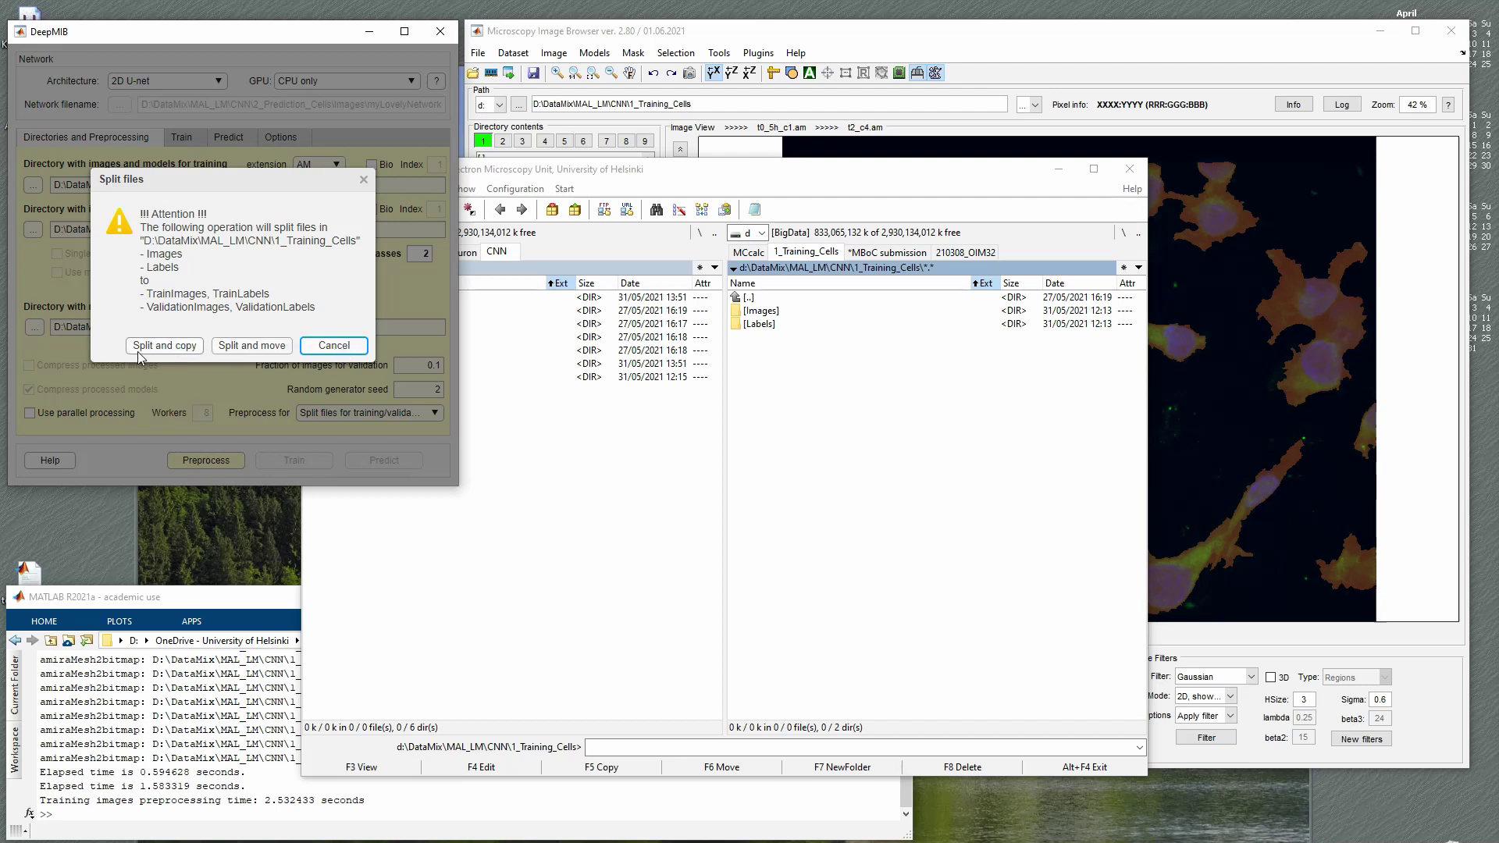
left_click(165, 346)
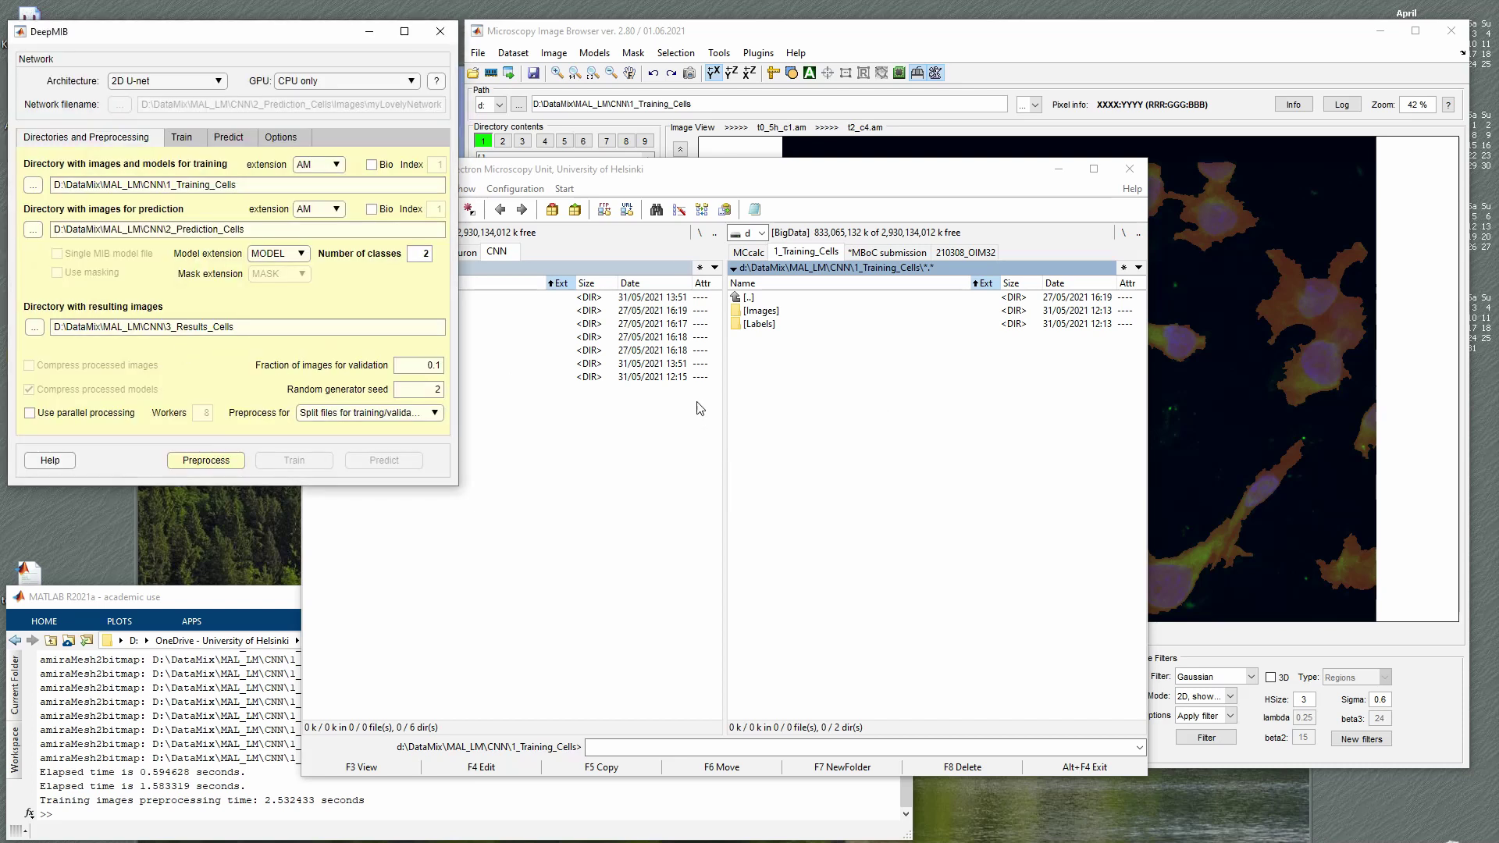
- In Total Commander, examine the folders in 1_Training_Cells after the split and look into the Images folder
left_click(762, 324)
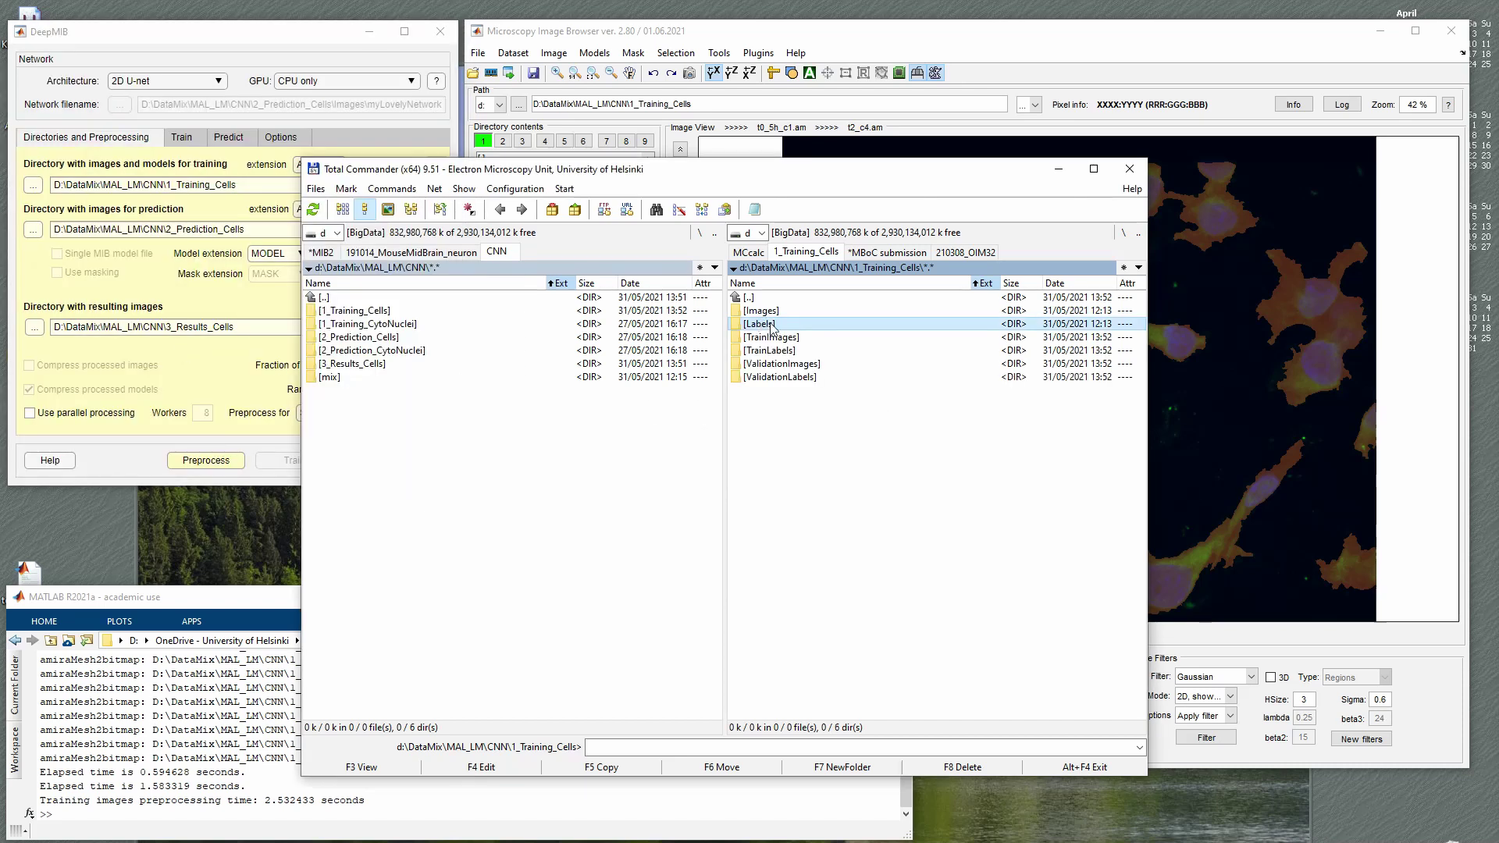
key("Up")
key("Insert")
key("Insert")
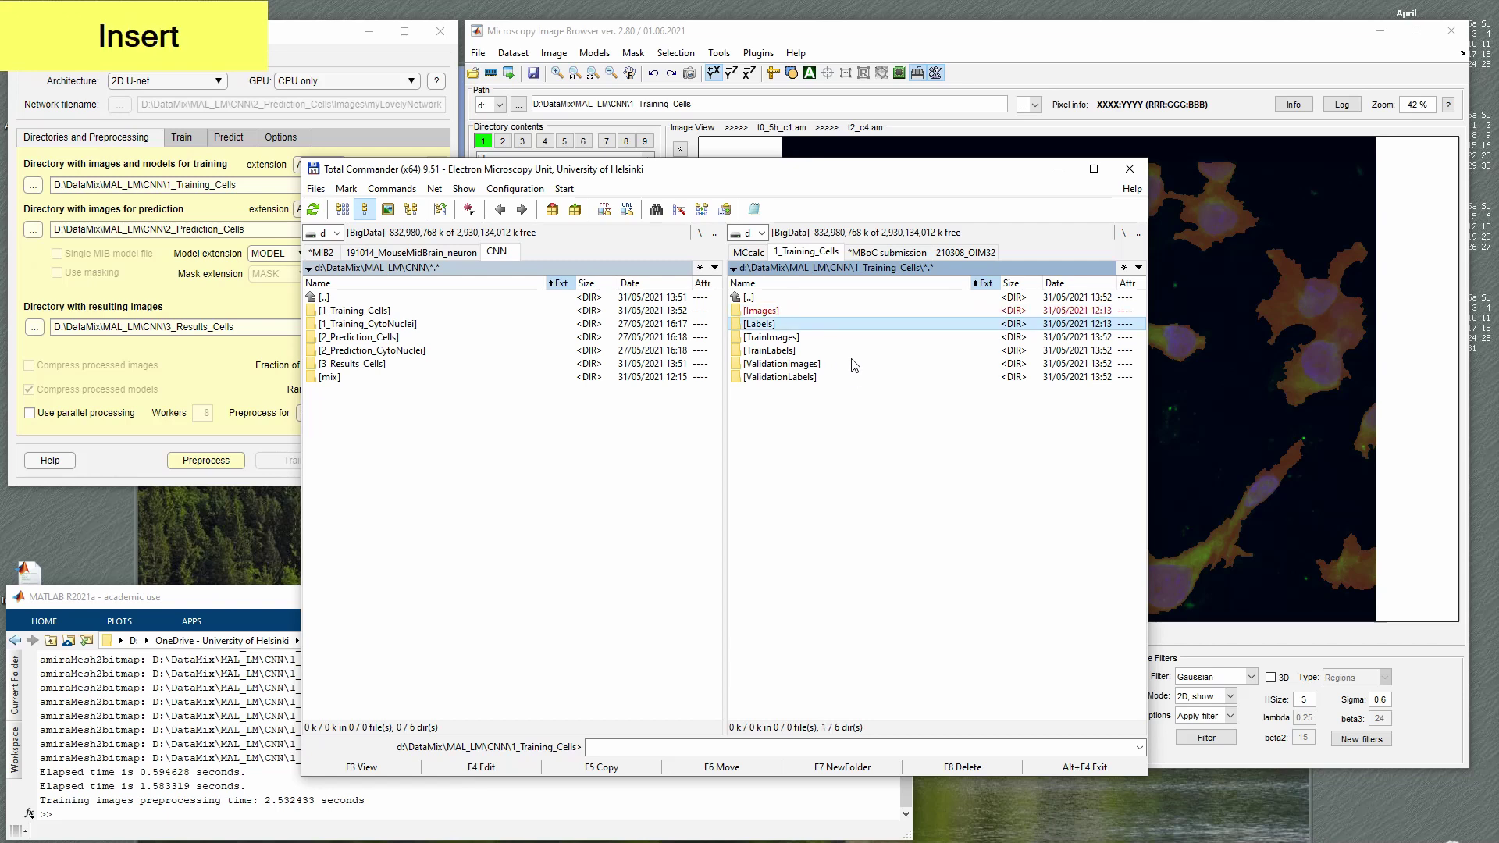
key("Up")
key("Up")
key("Return")
key("Return")
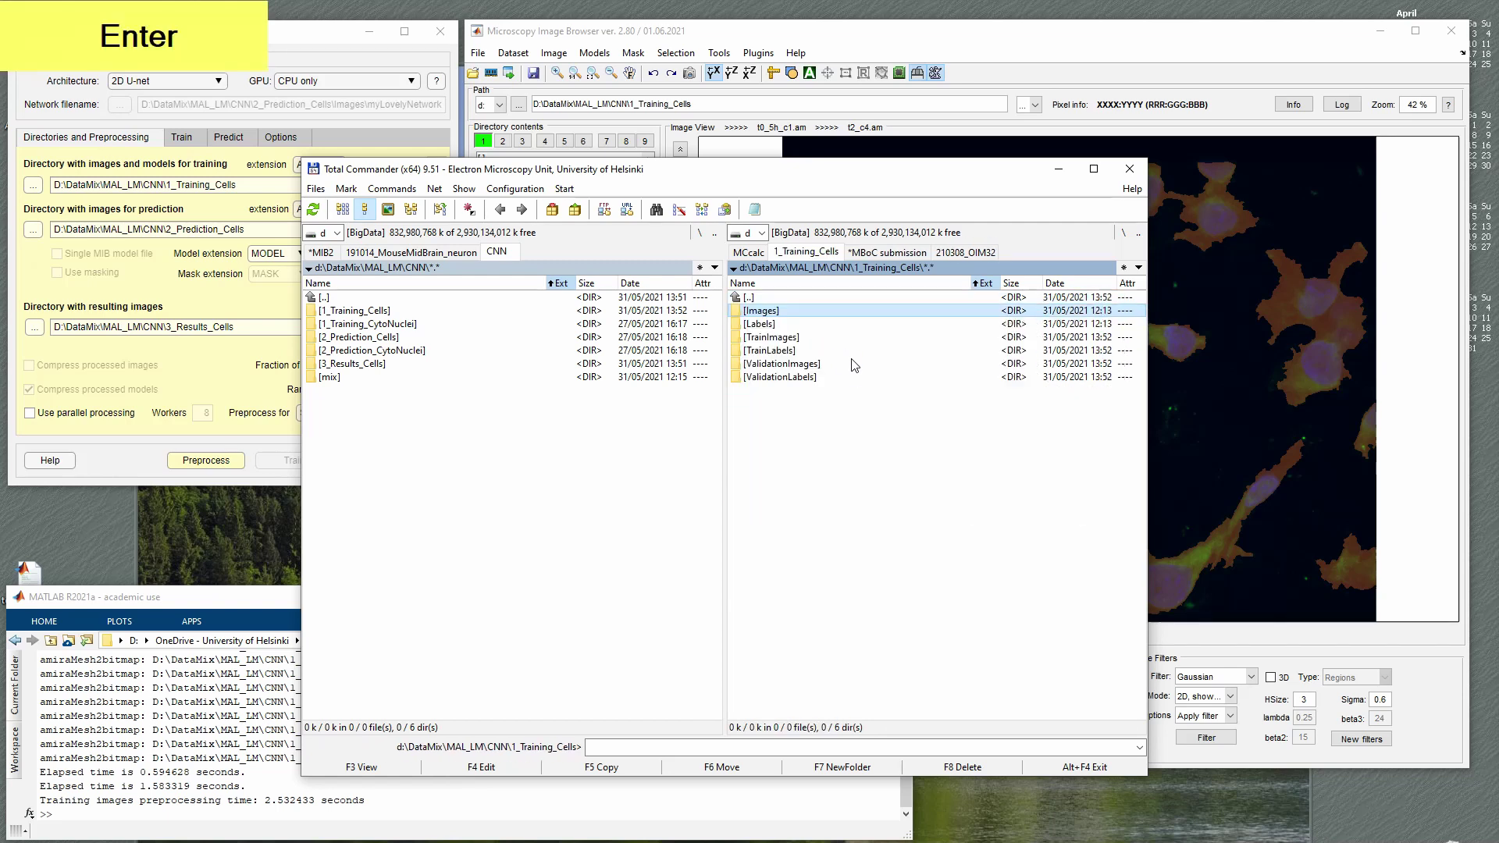
- Check the files in the TrainImages and ValidationImages folders, marking all to count them, and return to the CNN folder
key("Down")
key("Down")
key("Return")
key("KP_Multiply")
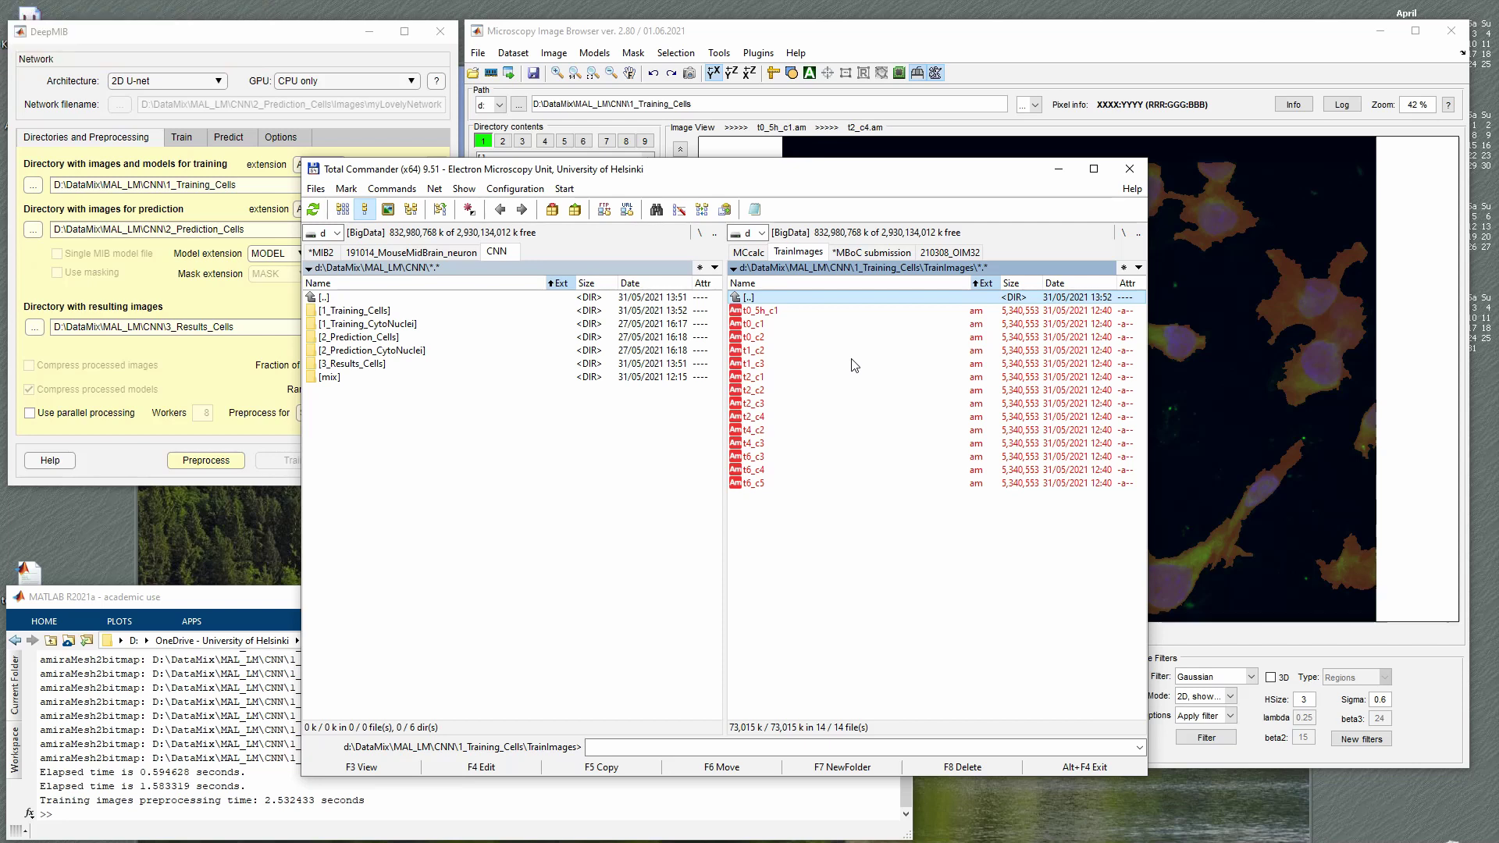
key("KP_Multiply")
key("Return")
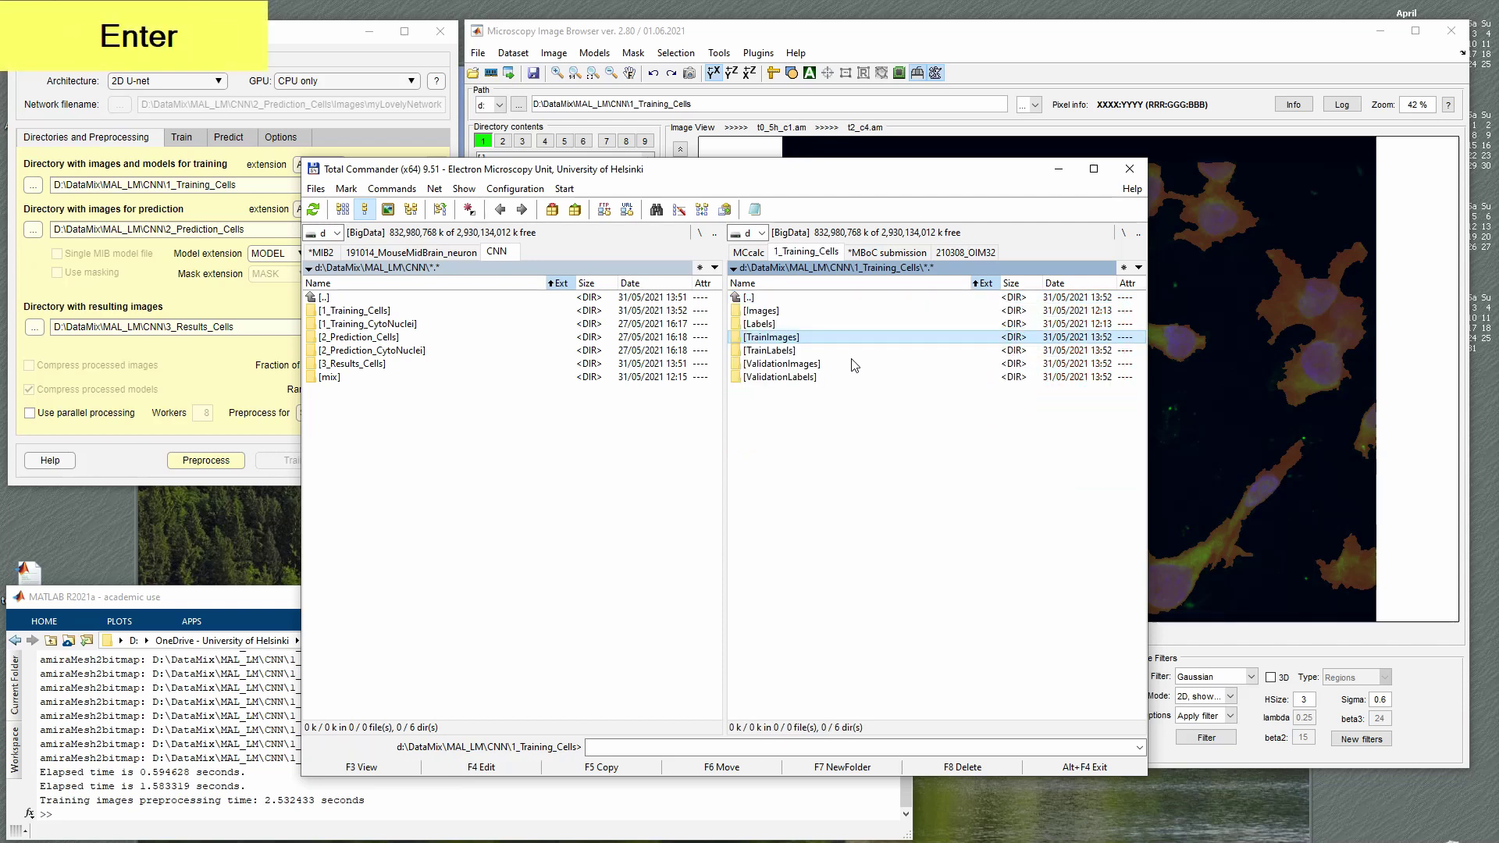
key("Down")
key("Return")
key("Return")
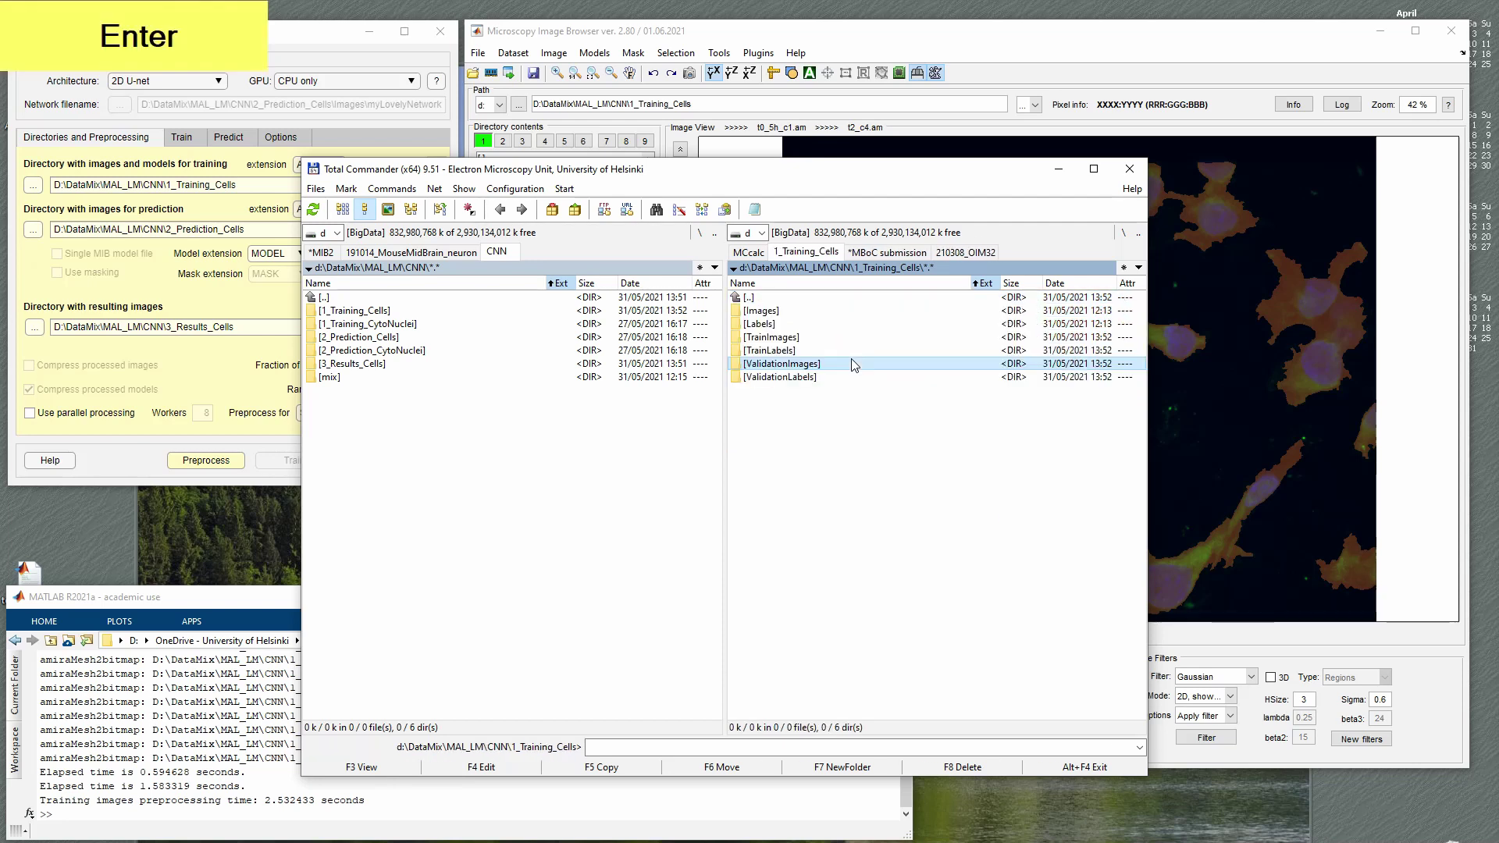
key("Home")
key("Return")
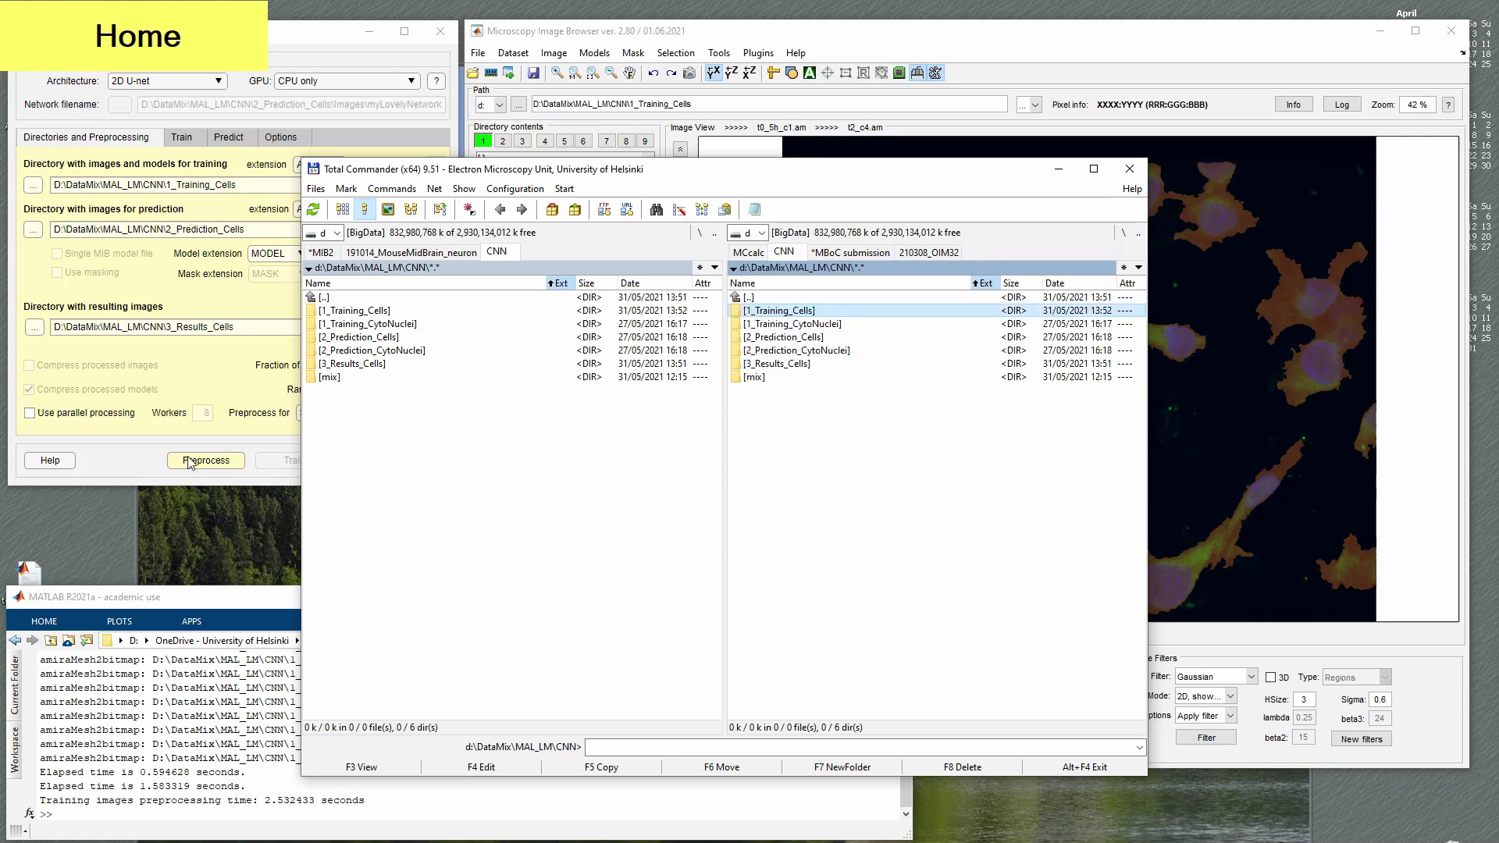
- In DeepMIB, set the preprocessing mode to Preprocessing is not required
left_click(132, 460)
left_click(320, 413)
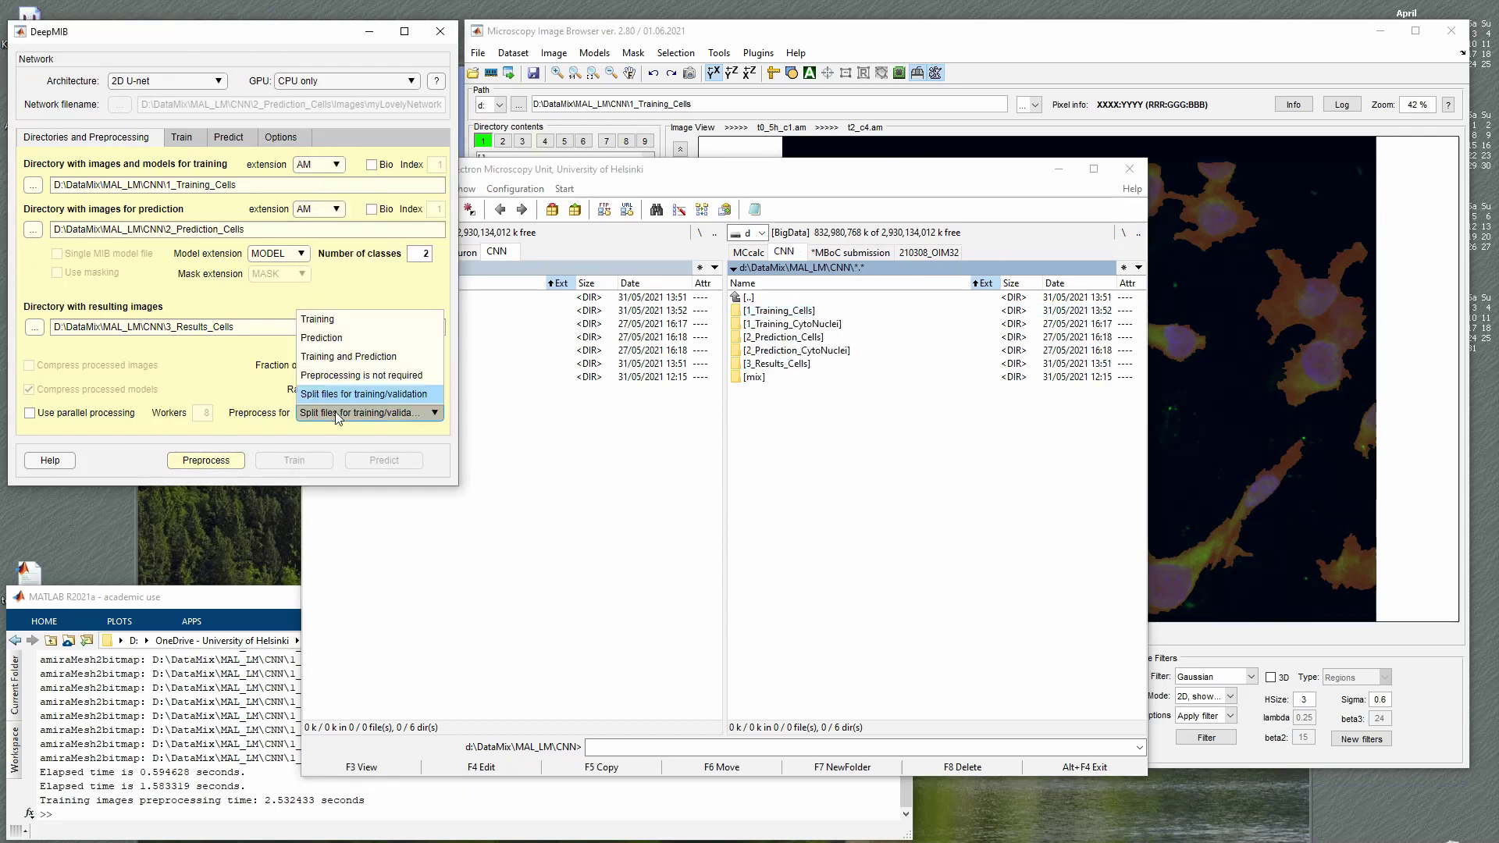
left_click(338, 378)
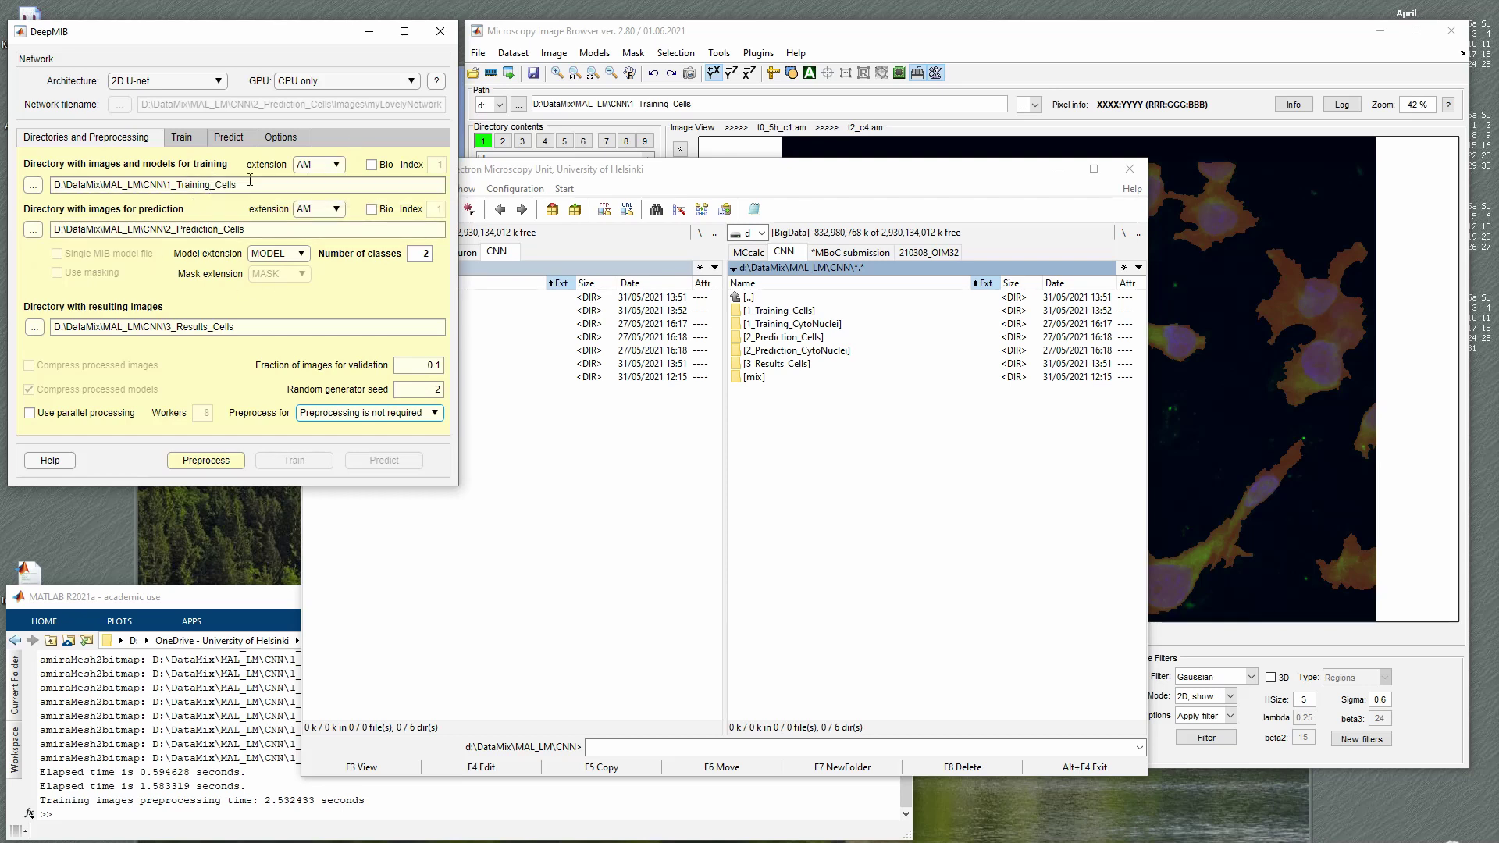
- Open the Images folder of 1_Training_Cells in Total Commander and examine the extension of the image files beside DeepMIB
left_click(331, 170)
left_click(330, 172)
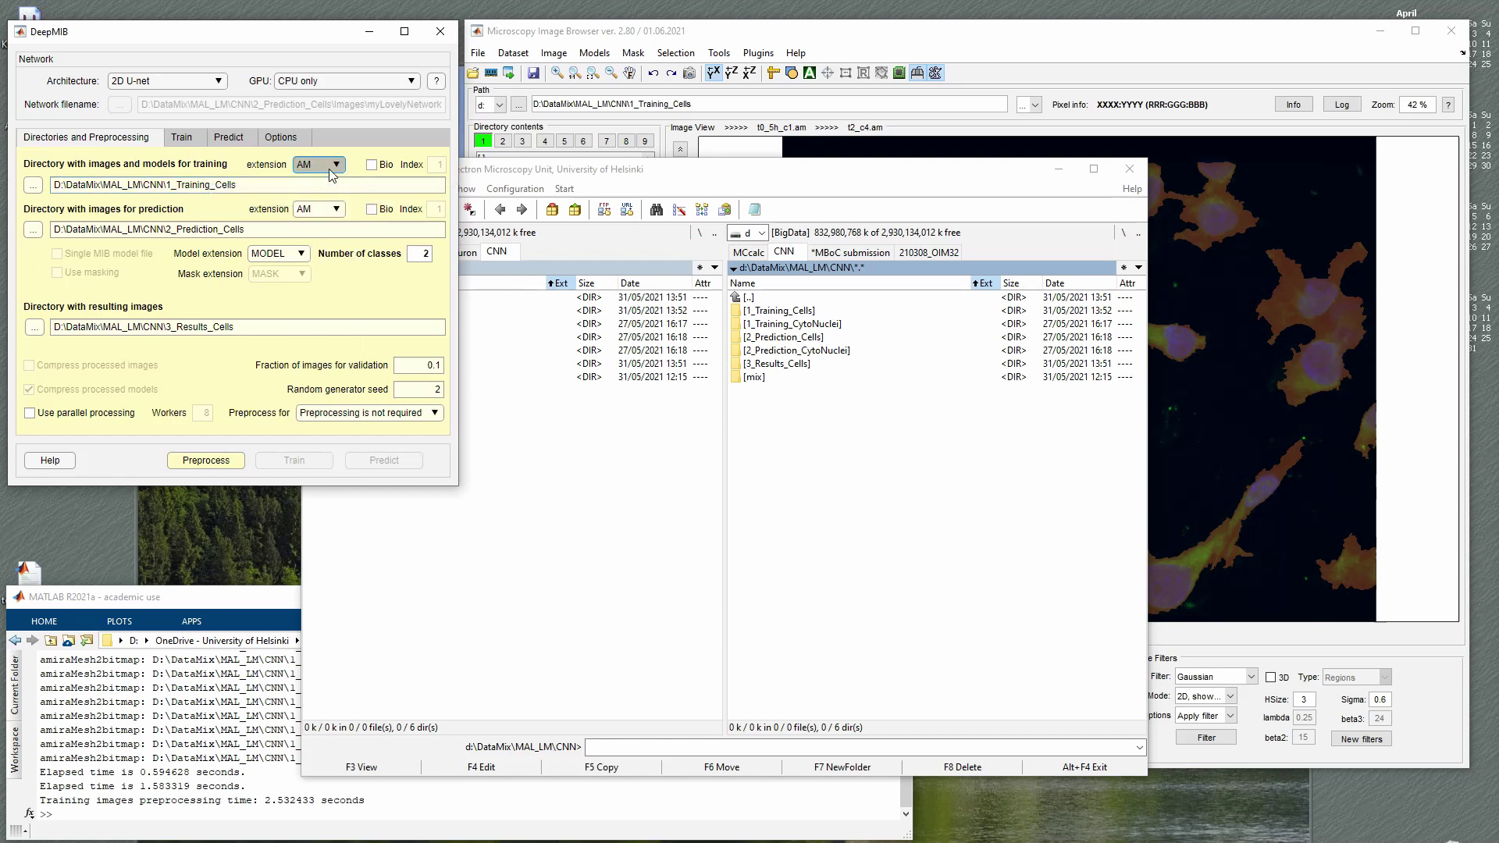
double_click(779, 311)
left_click(780, 310)
key("Return")
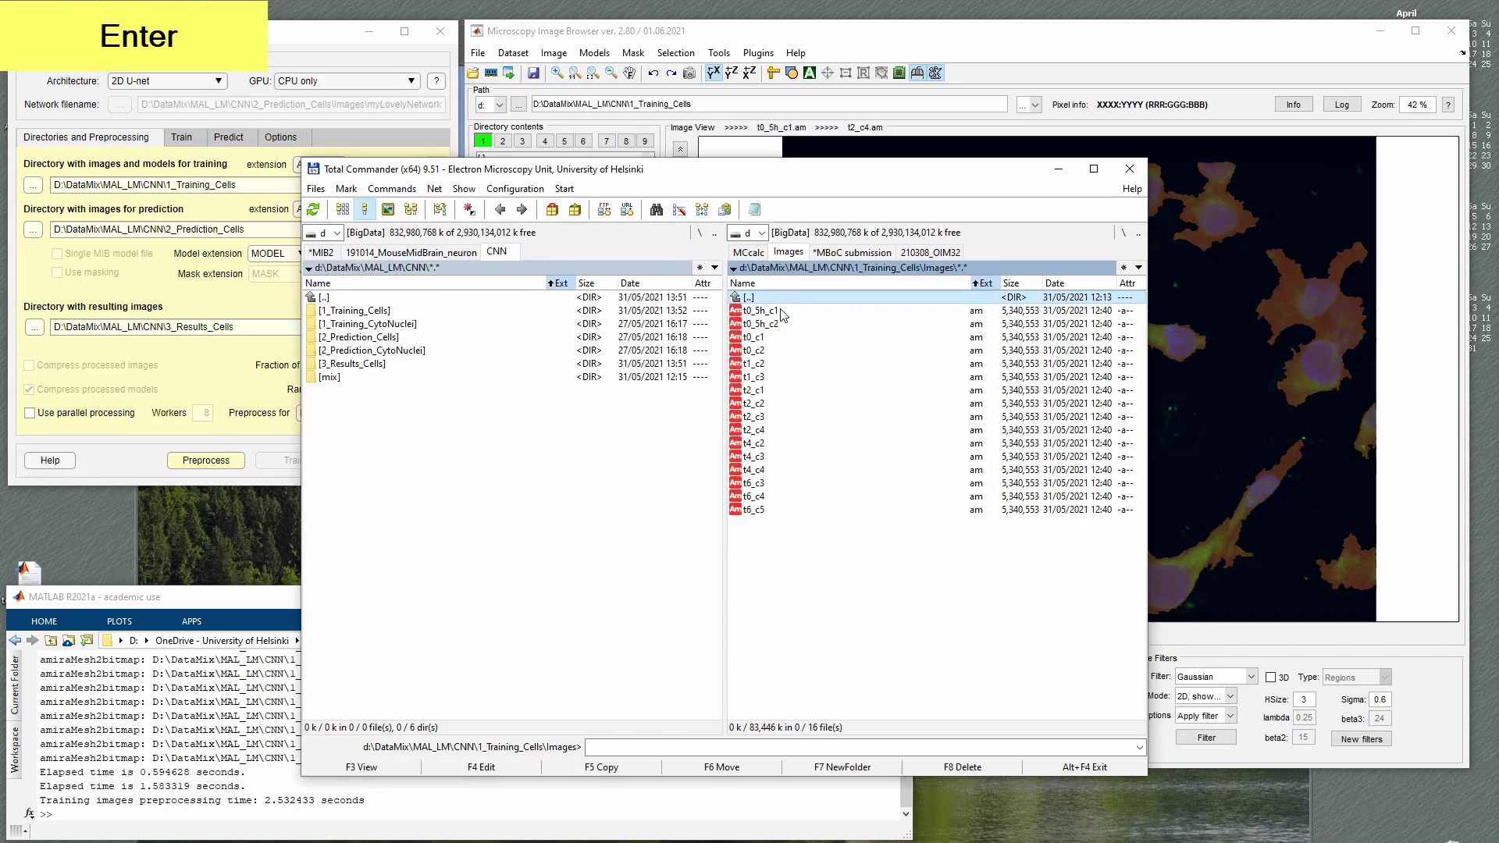
left_click_drag(773, 186, 946, 187)
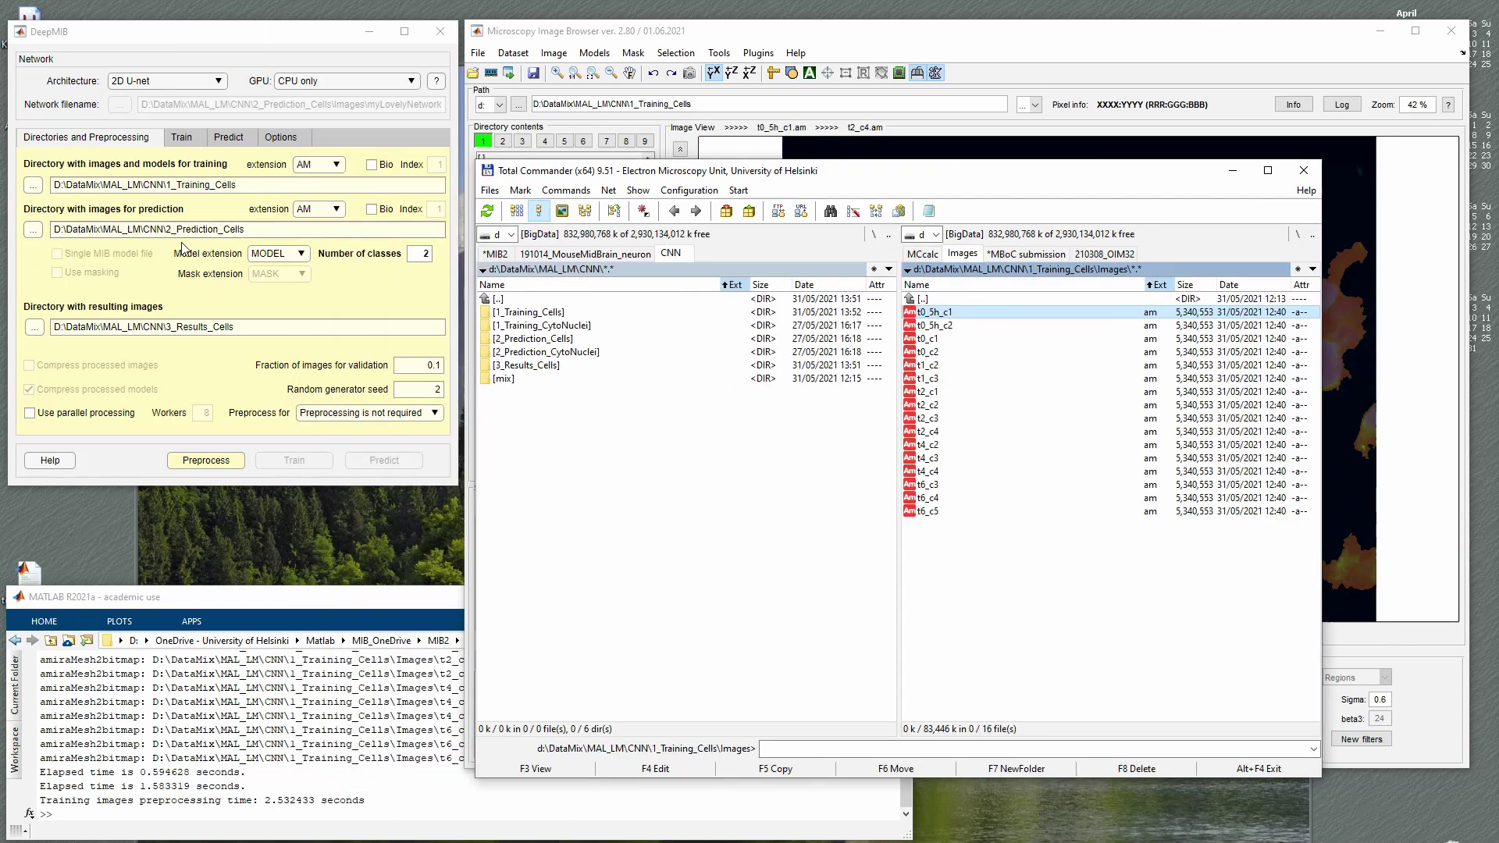
- In DeepMIB, keep MODEL as the model extension, set the preprocessing mode to Training and preprocess the files
left_click(283, 253)
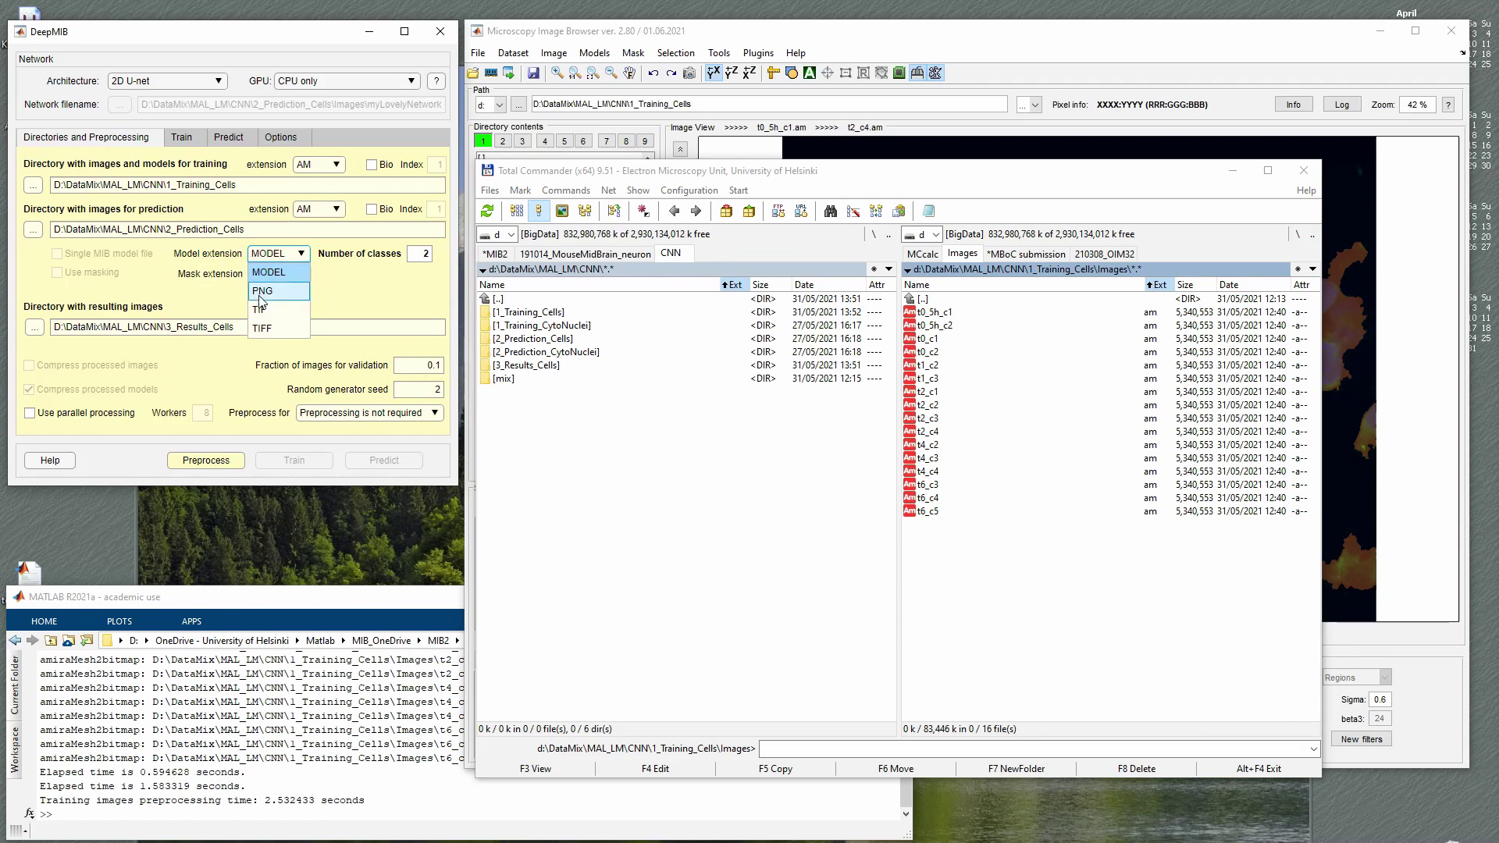
left_click(270, 272)
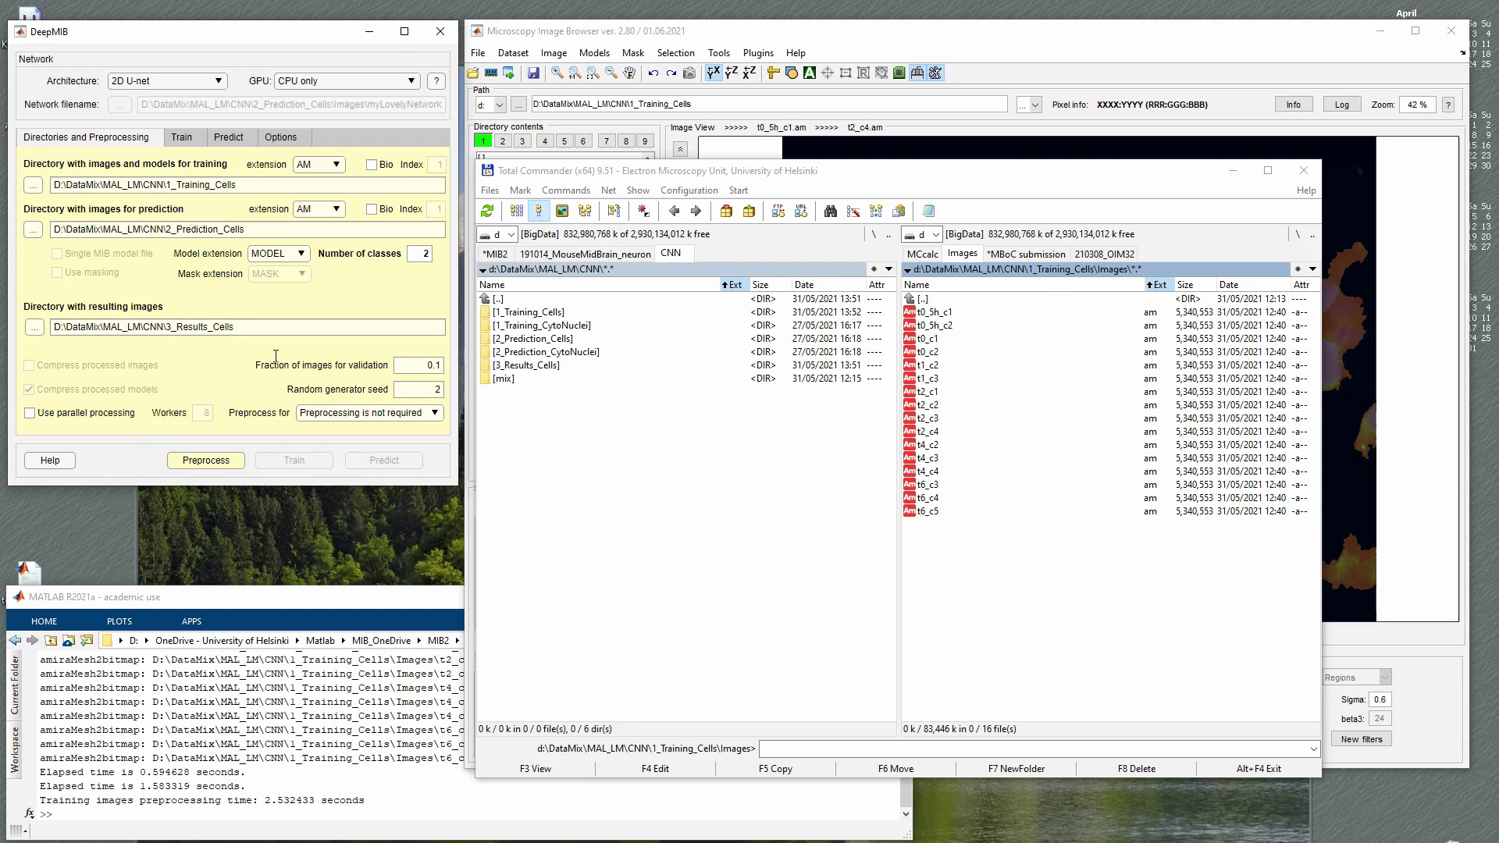
left_click(364, 417)
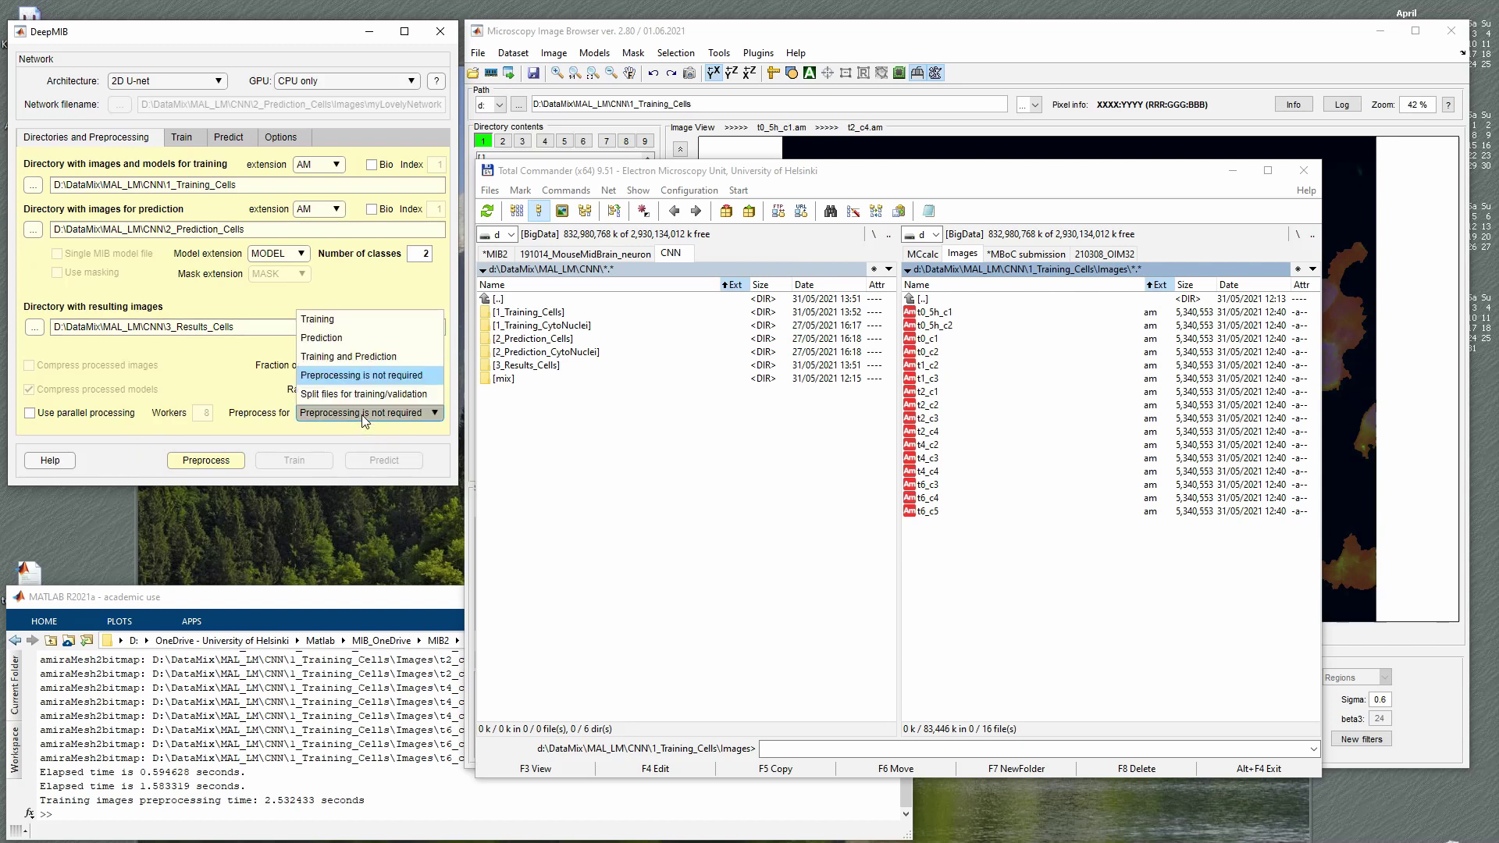
left_click(361, 326)
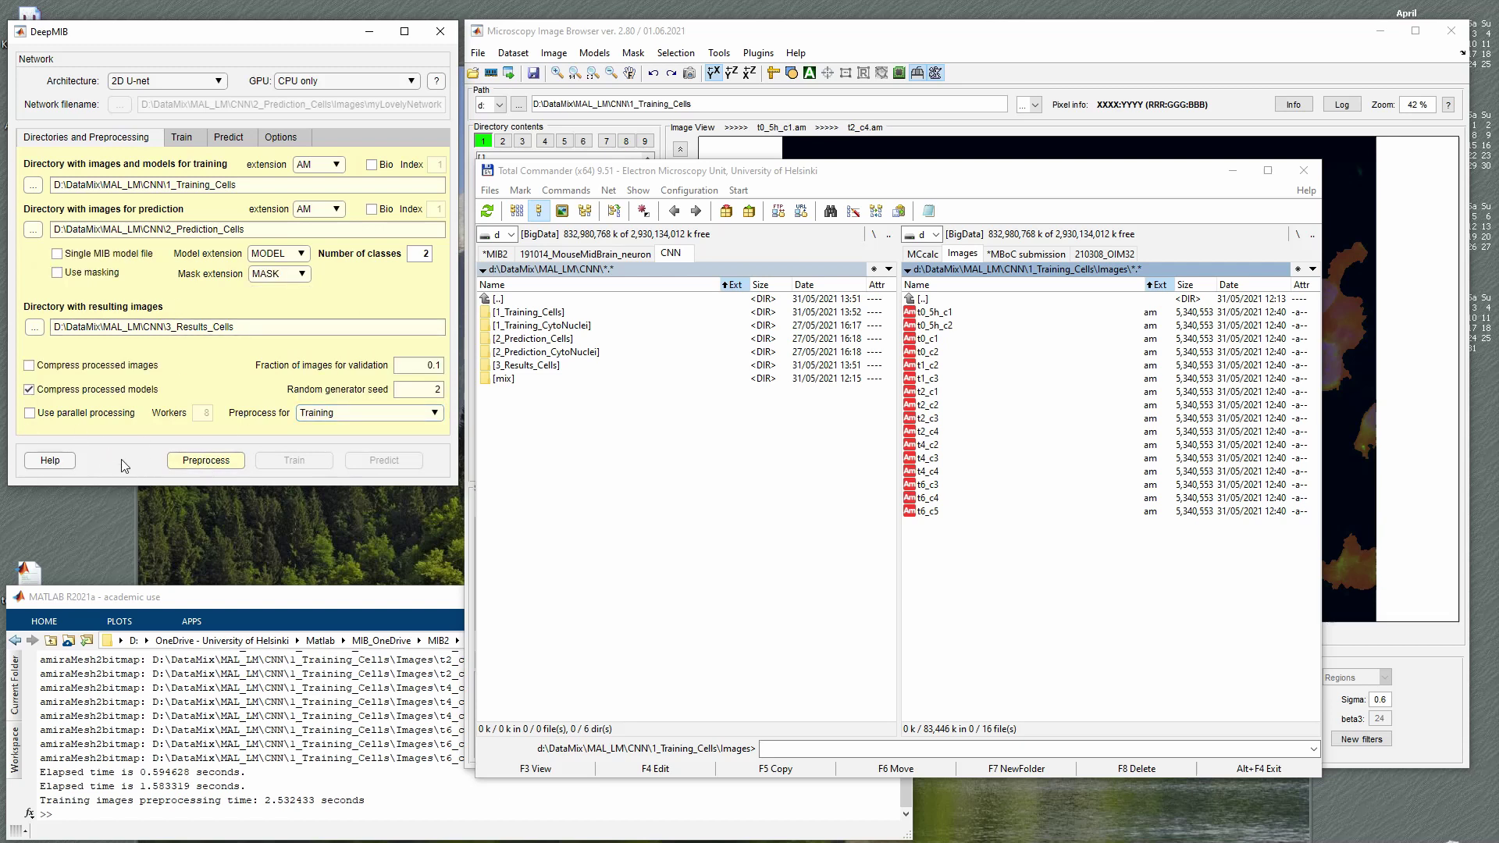
left_click(225, 465)
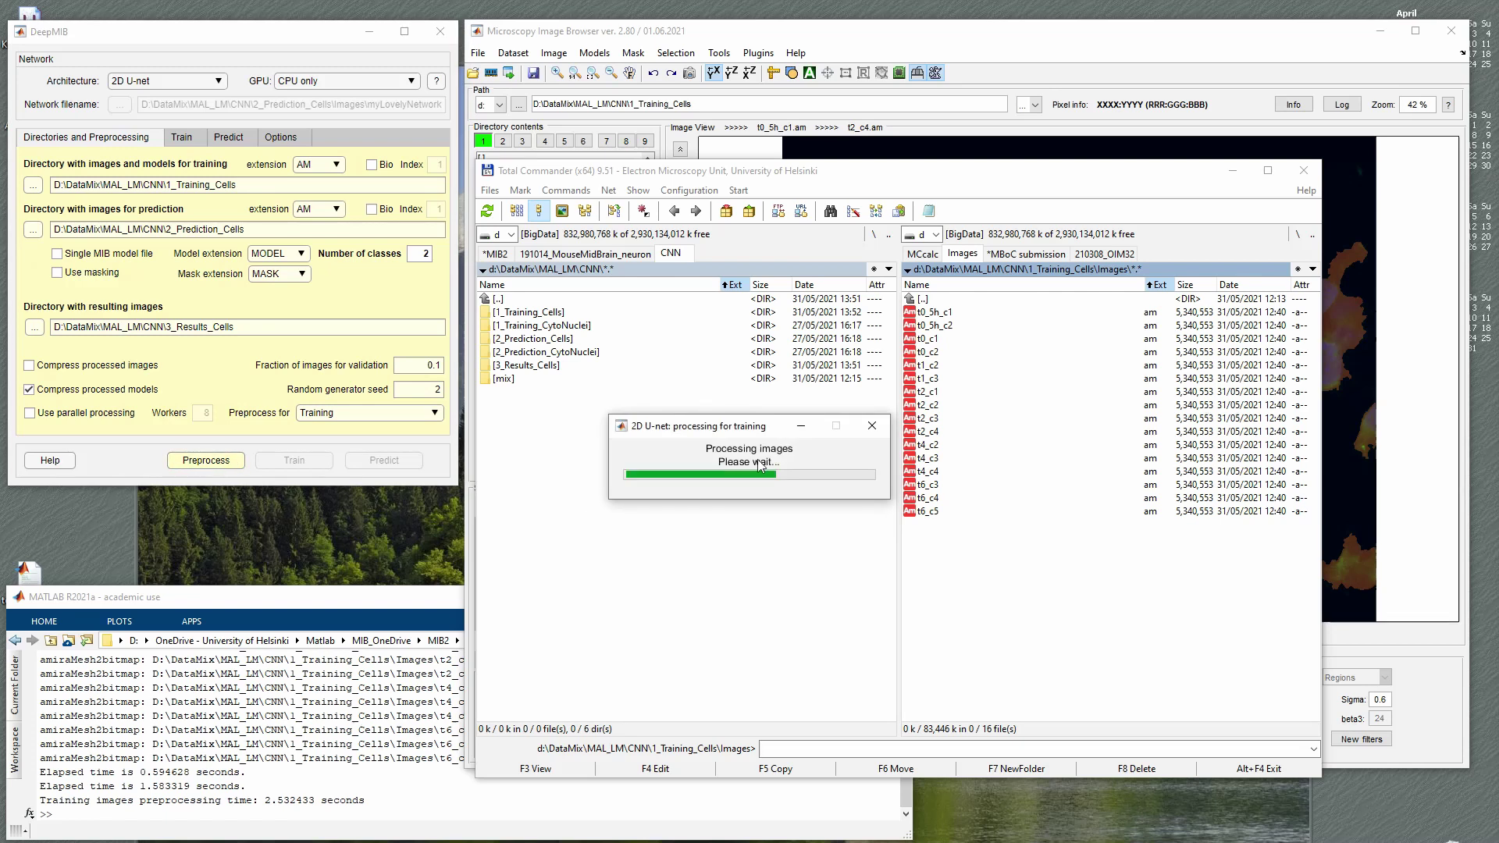
- In Total Commander, delete the TrainImages, TrainLabels, ValidationImages and ValidationLabels folders from 1_Training_Cells
double_click(969, 301)
left_click(965, 340)
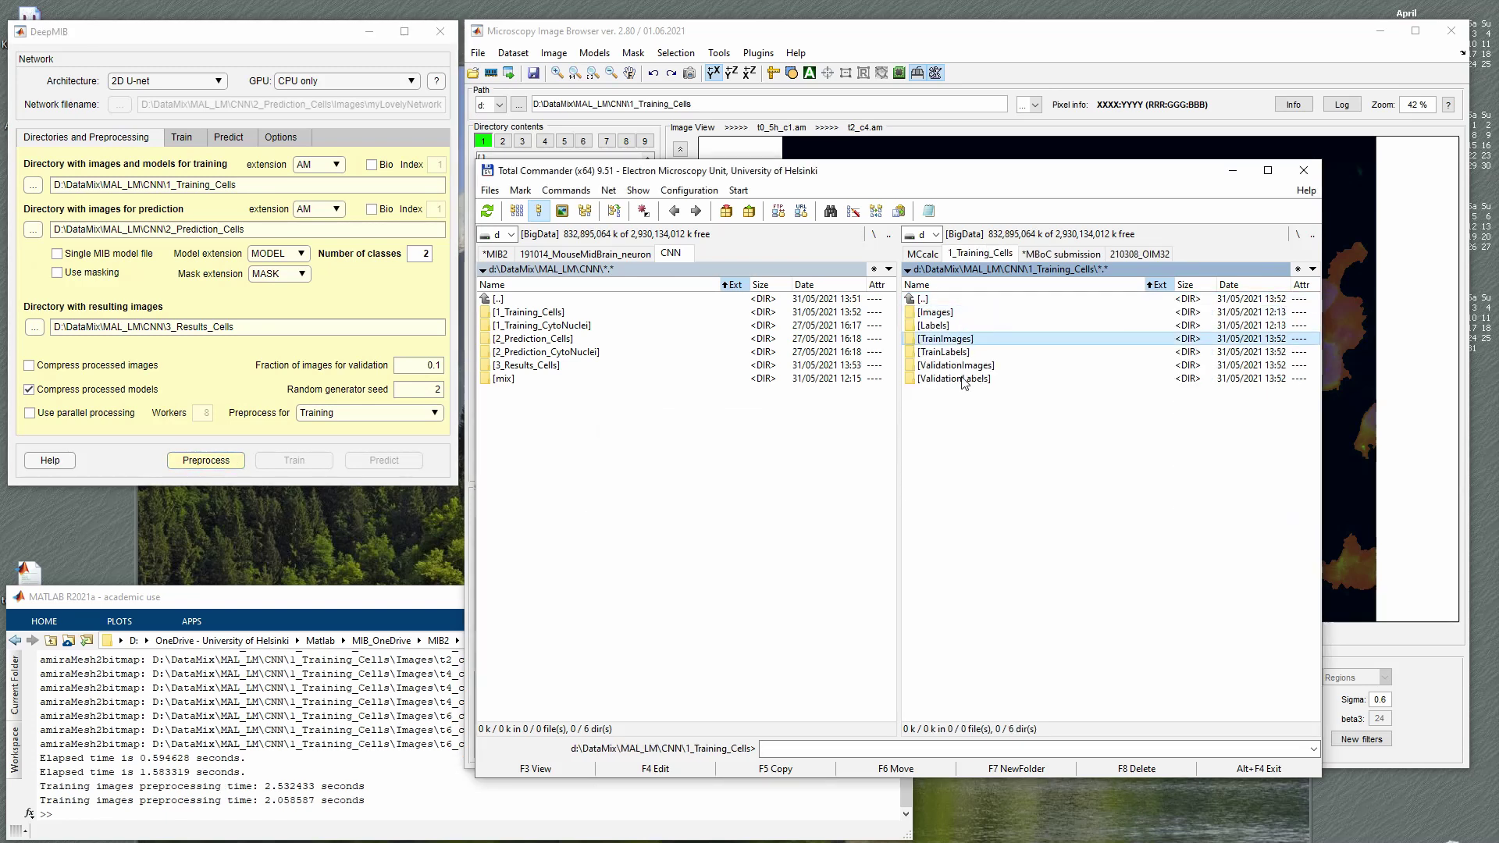
left_click(965, 380, "shift")
key("Delete")
key("Return")
key("Right")
key("Return")
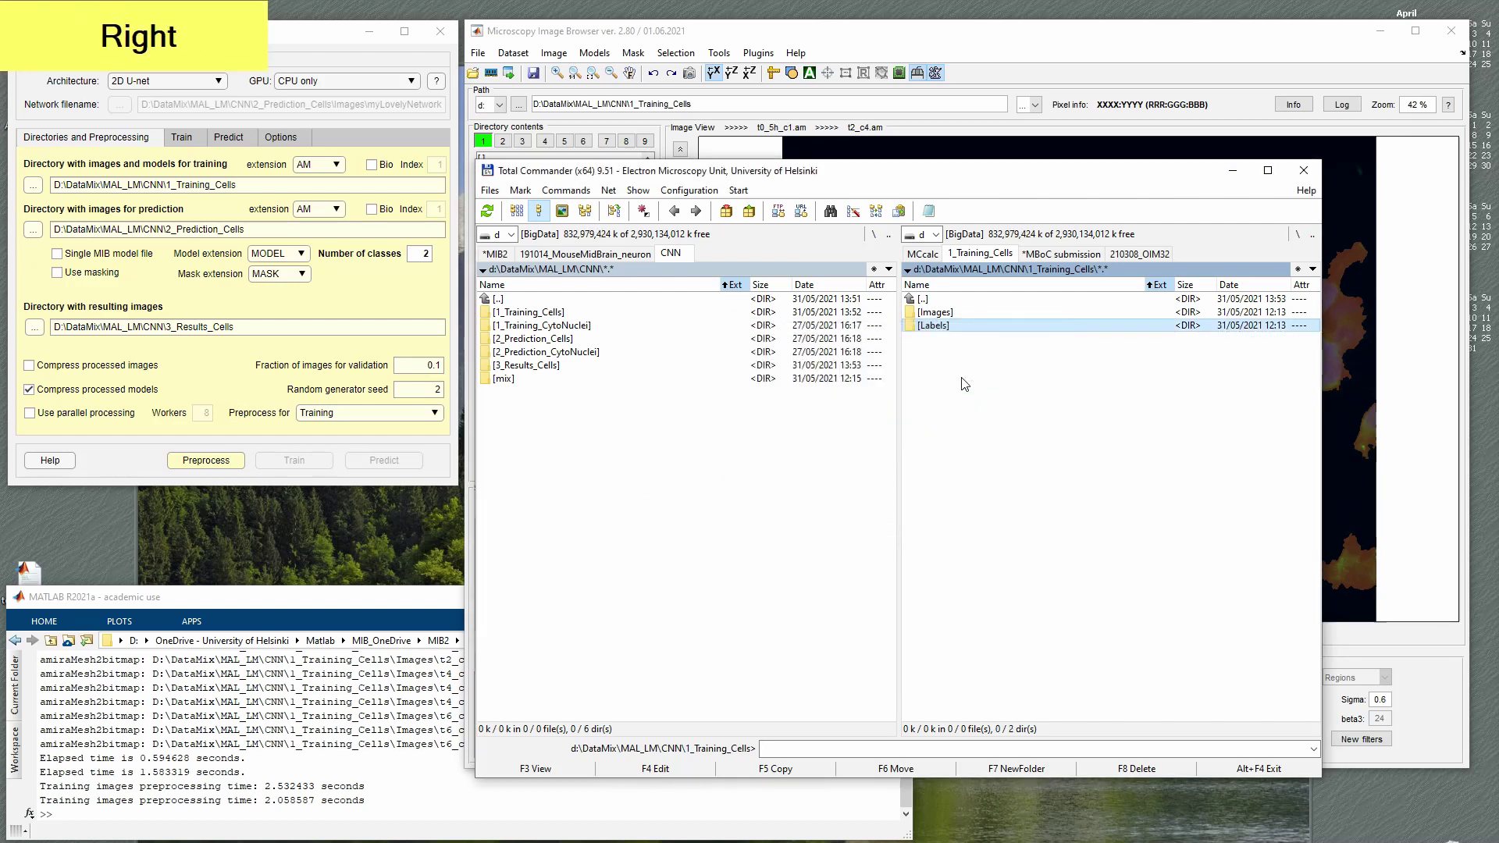
- In Total Commander, go up from 1_Training_Cells and open the 3_Results_Cells folder to view its preprocessed subfolders
key("Home")
key("Return")
key("Down")
key("Down")
key("Down")
key("Down")
key("Return")
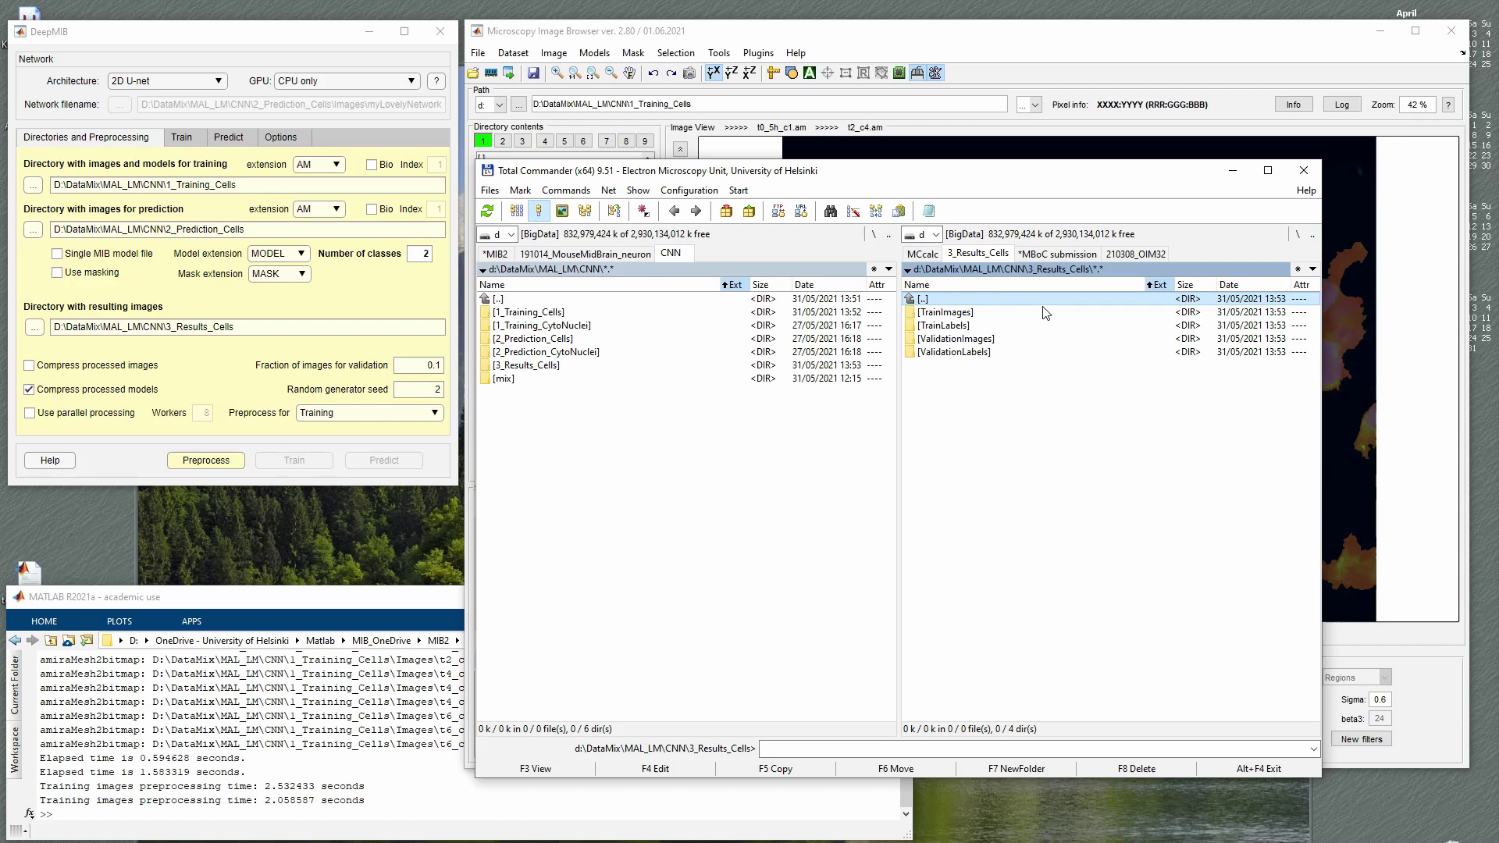
- Show the training settings in DeepMIB, and in Total Commander open the TrainImages folder and select all its files
left_click(132, 480)
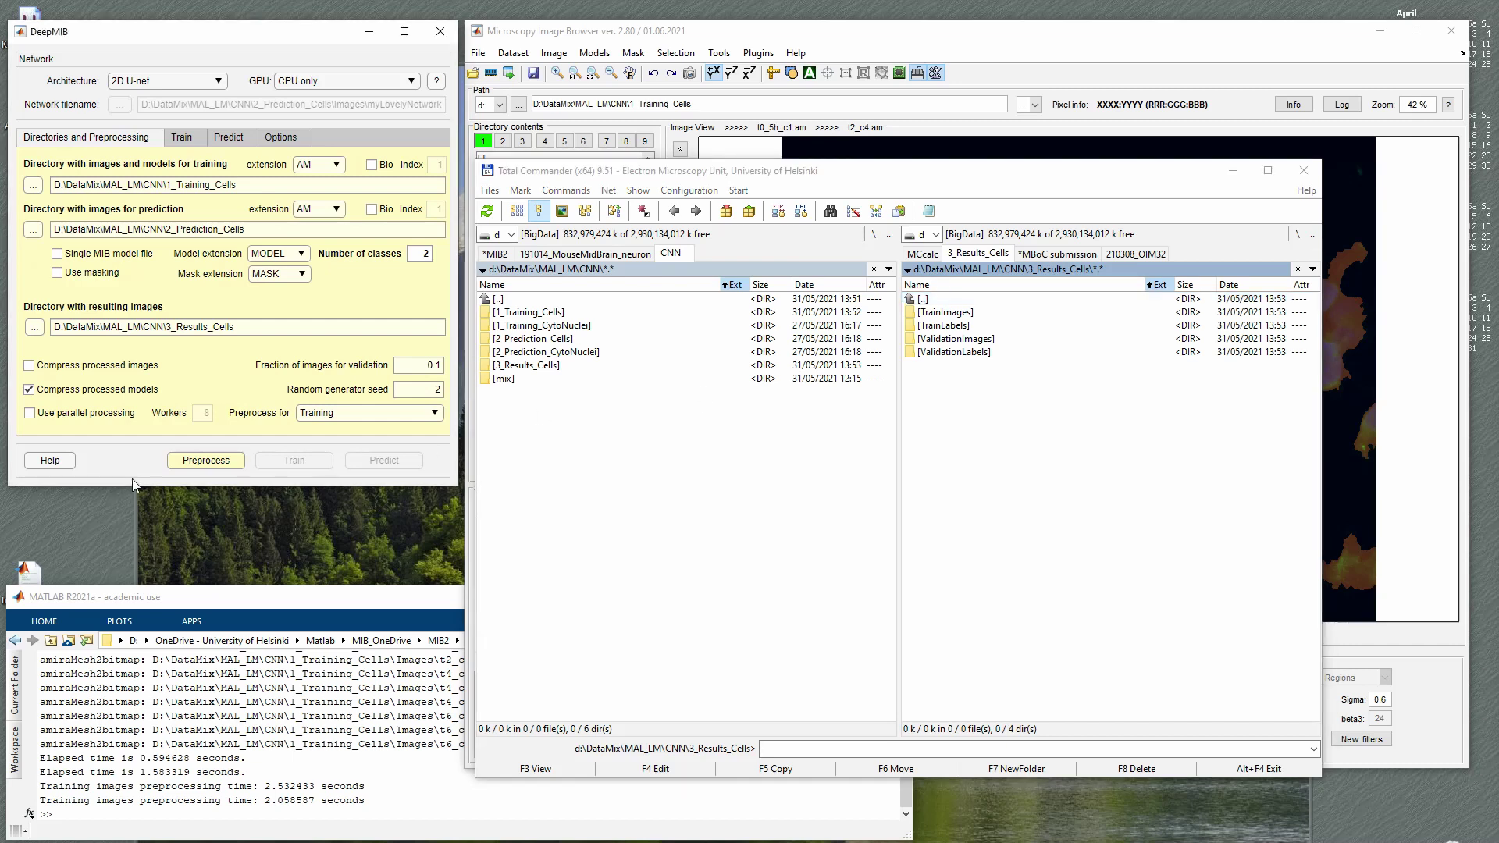
left_click(183, 139)
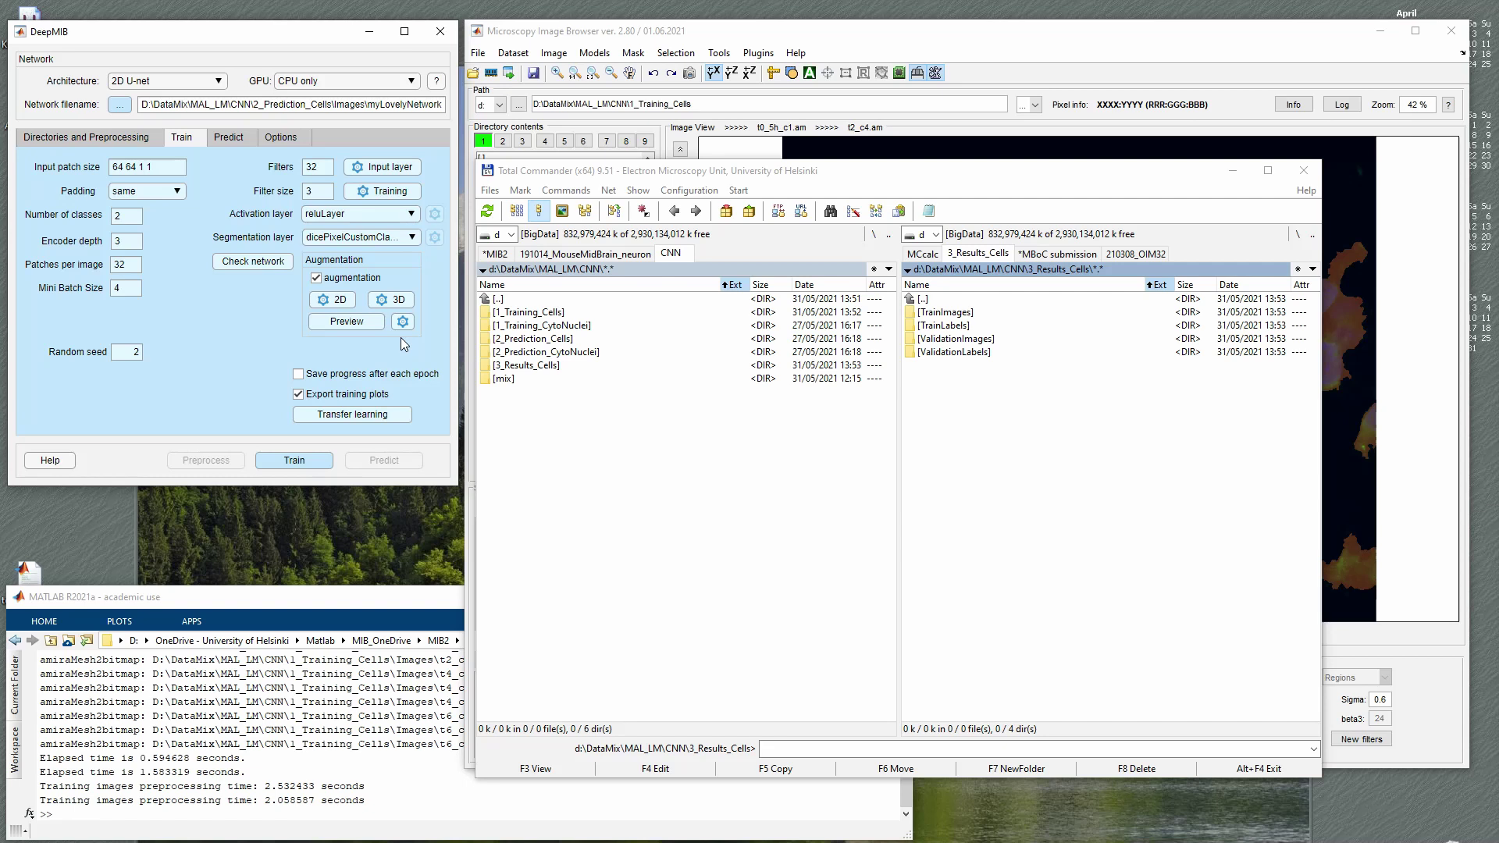
double_click(918, 314)
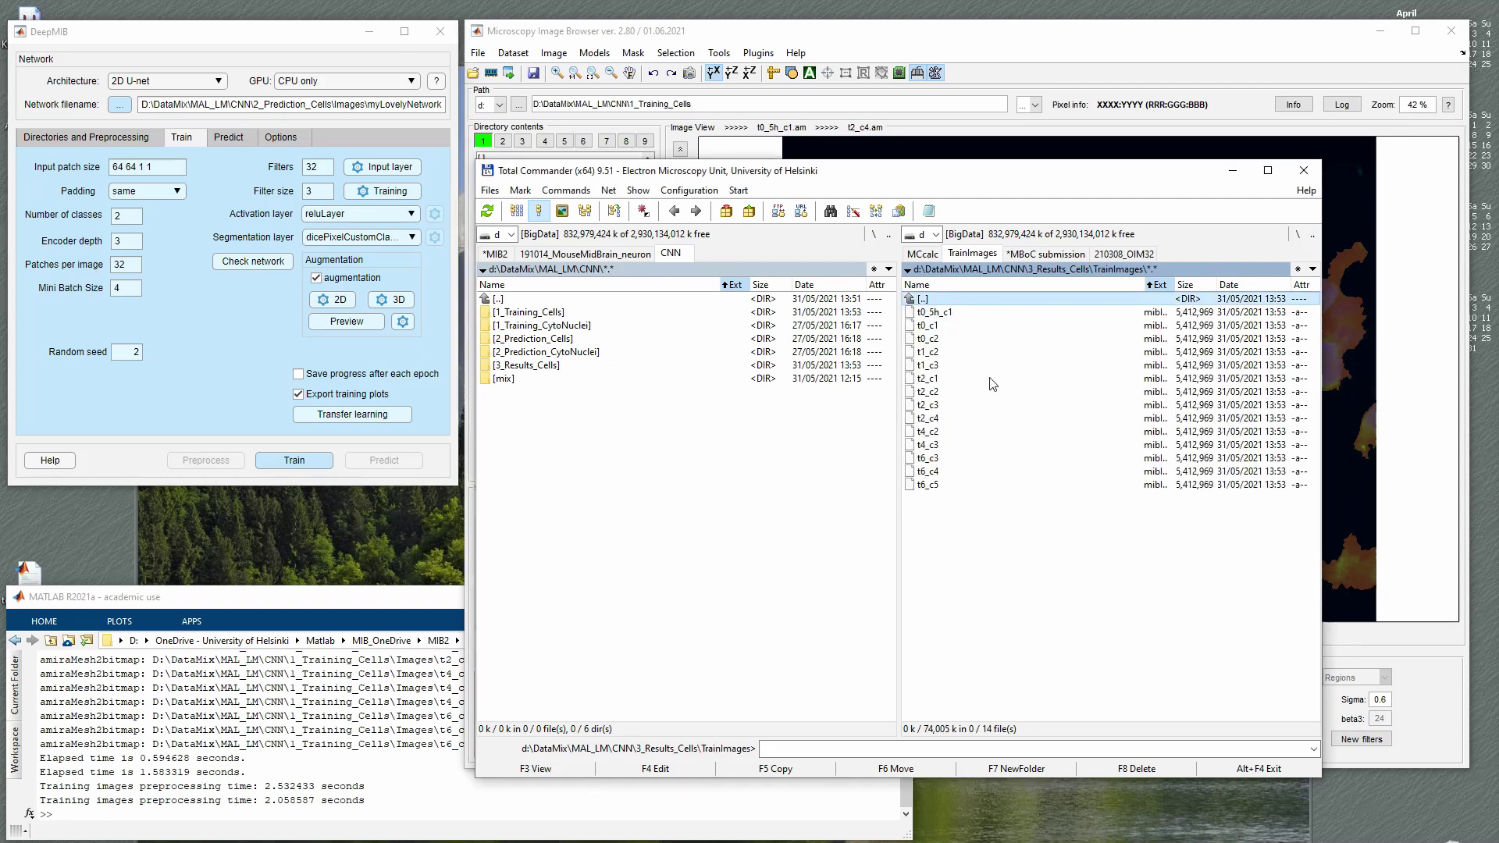
key("KP_Multiply")
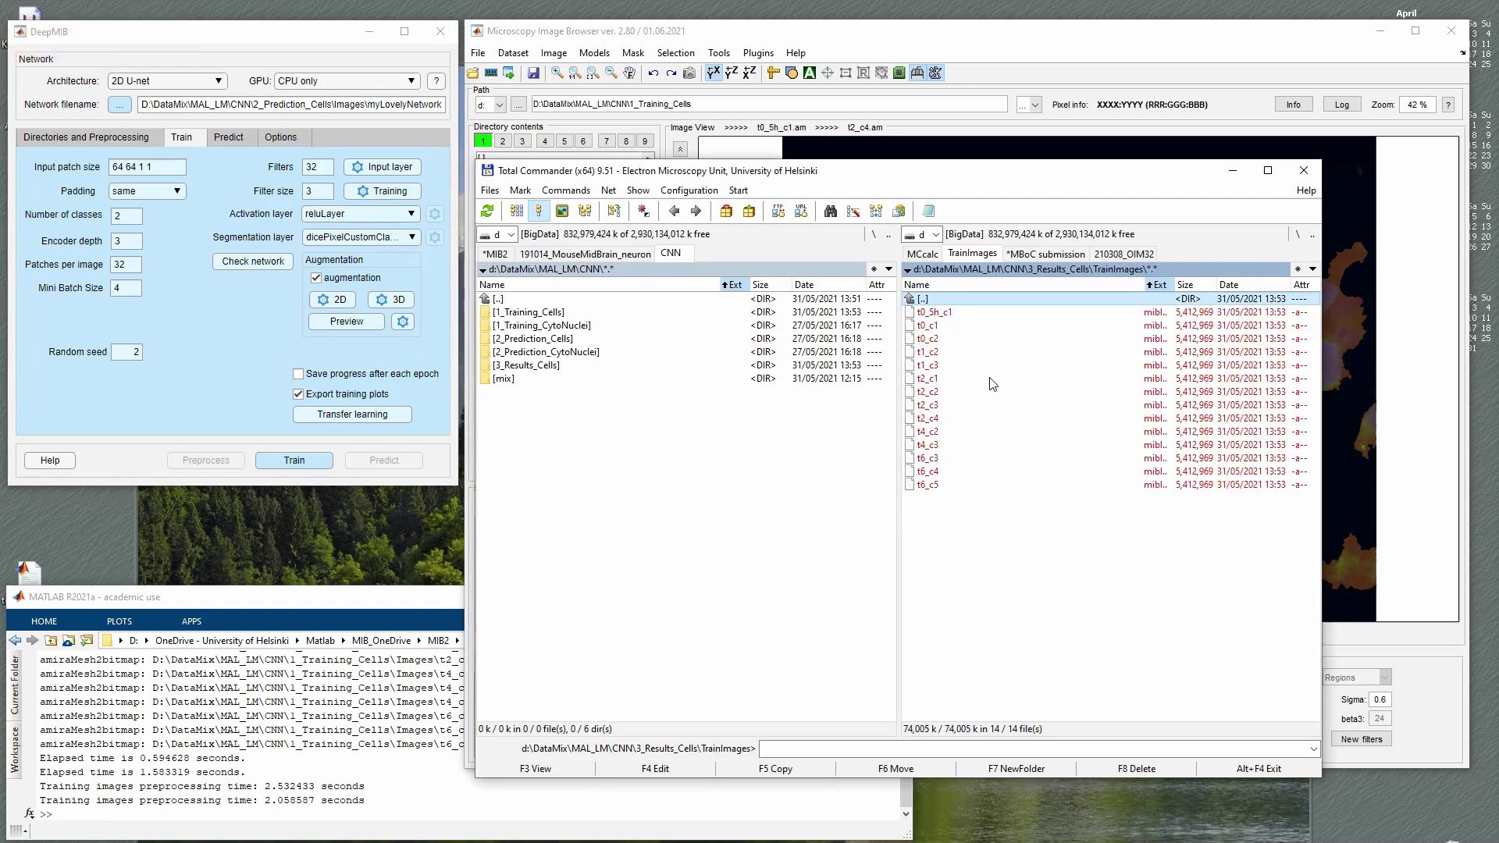
- Open the 2D augmentation settings in DeepMIB and set the fraction of images for augmentation to .9
left_click(236, 367)
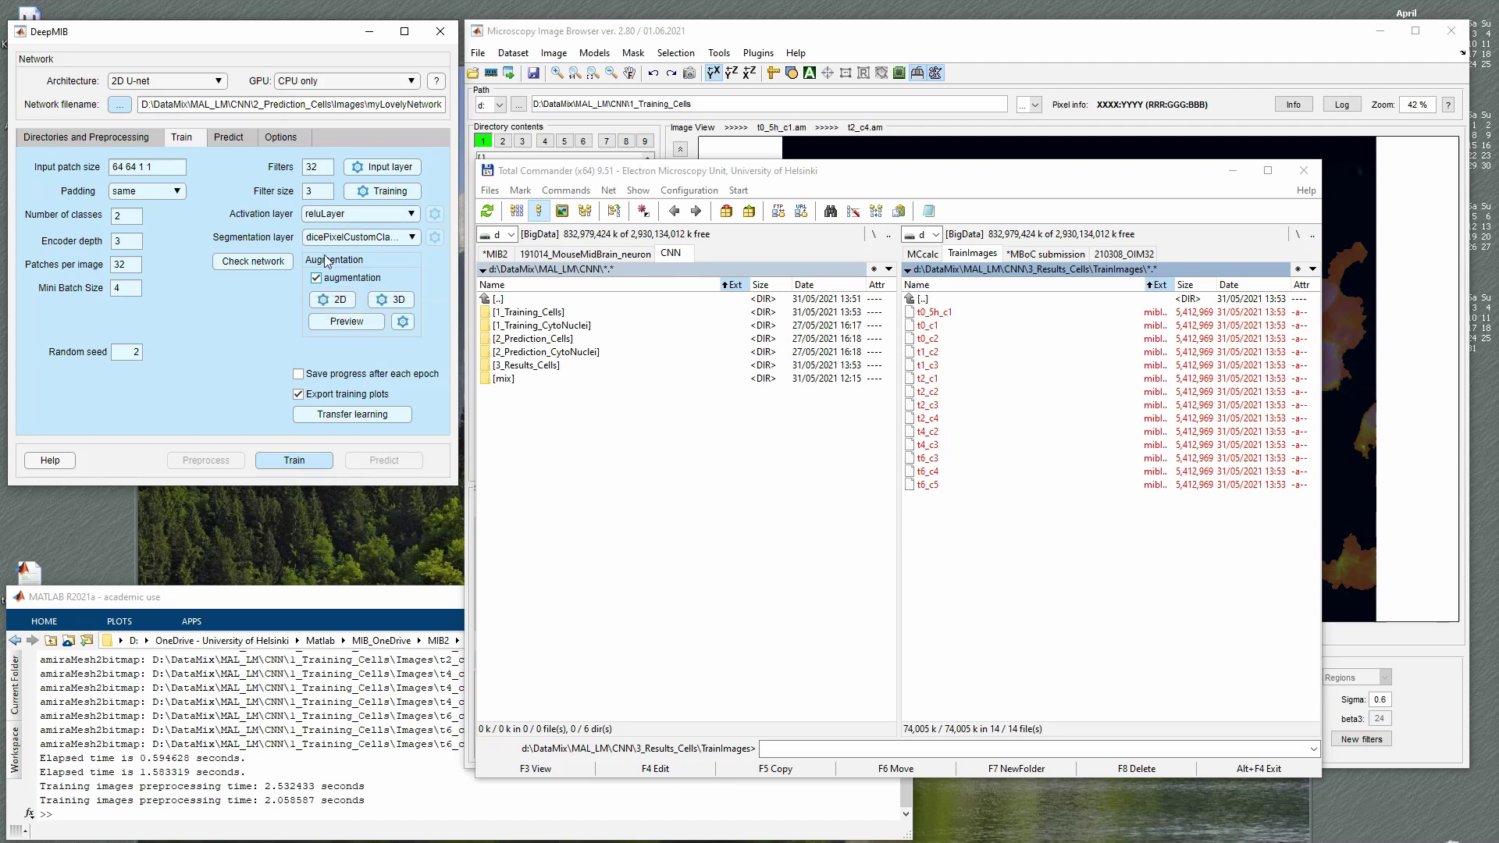
left_click(341, 301)
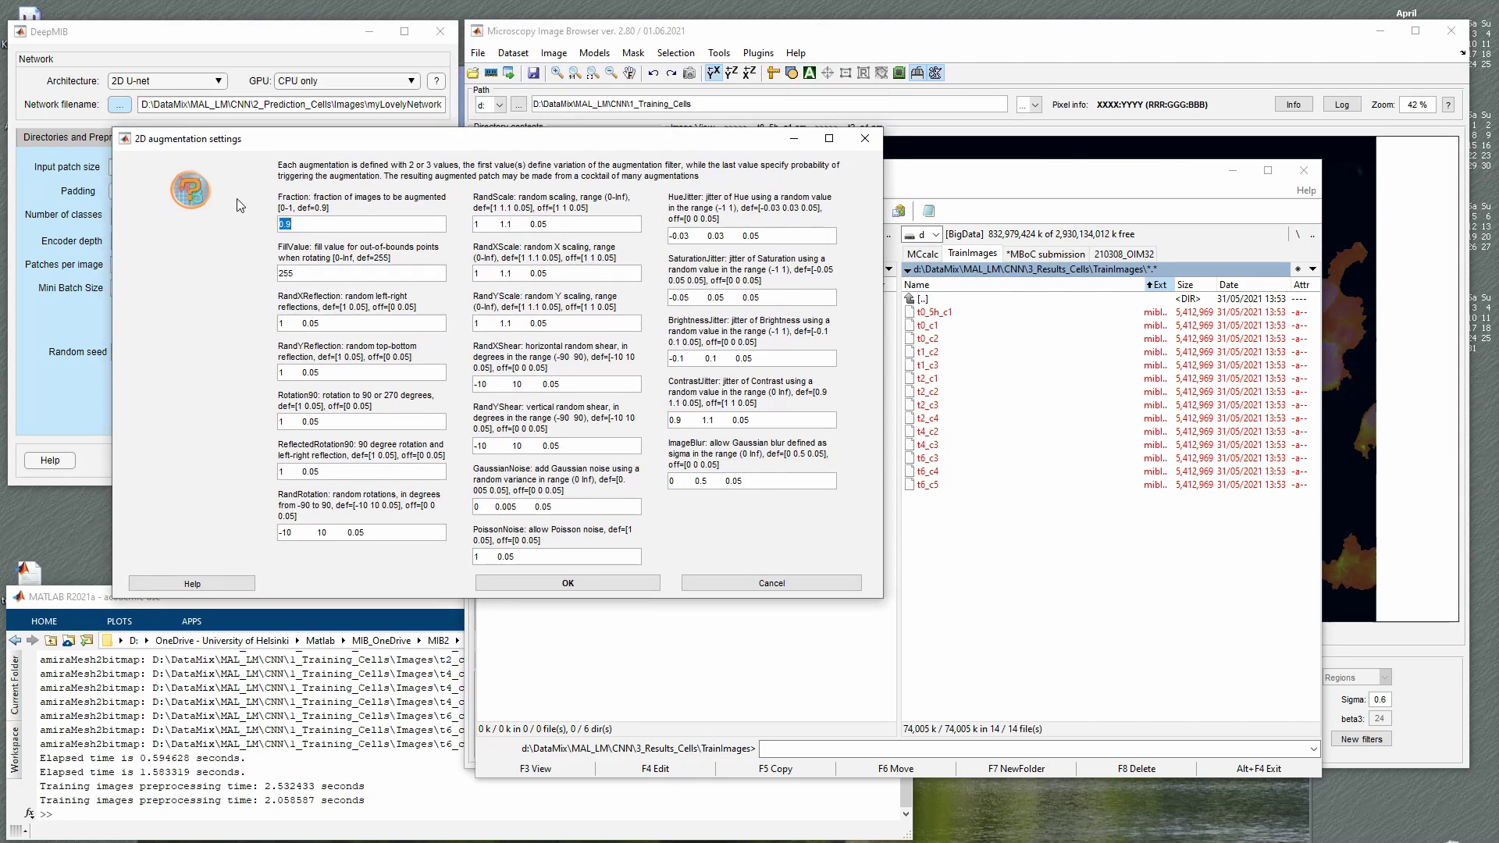
left_click_drag(372, 146, 499, 131)
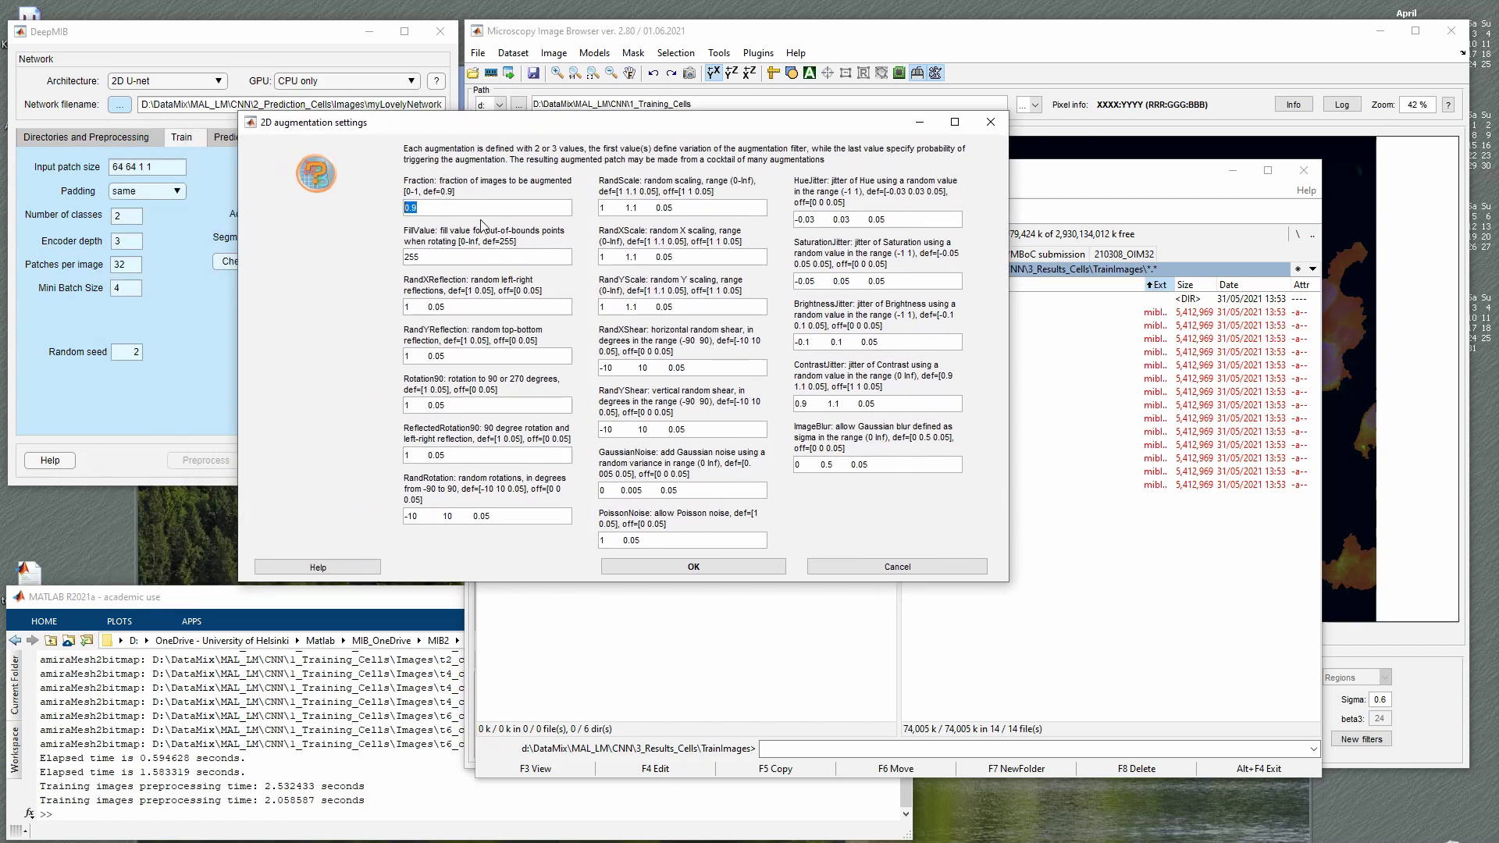
type("1")
key("BackSpace")
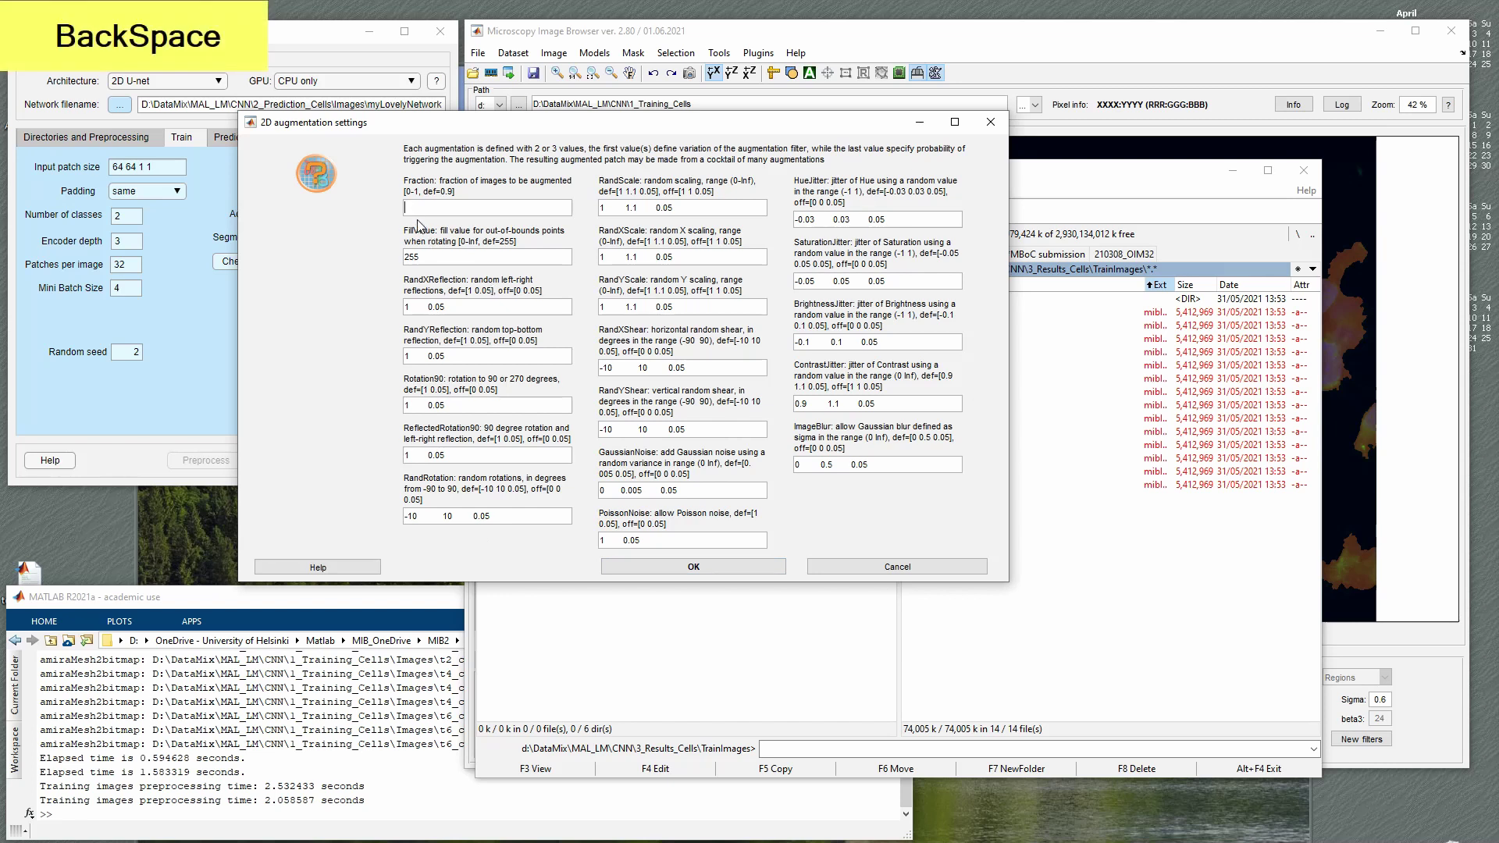
type(".9")
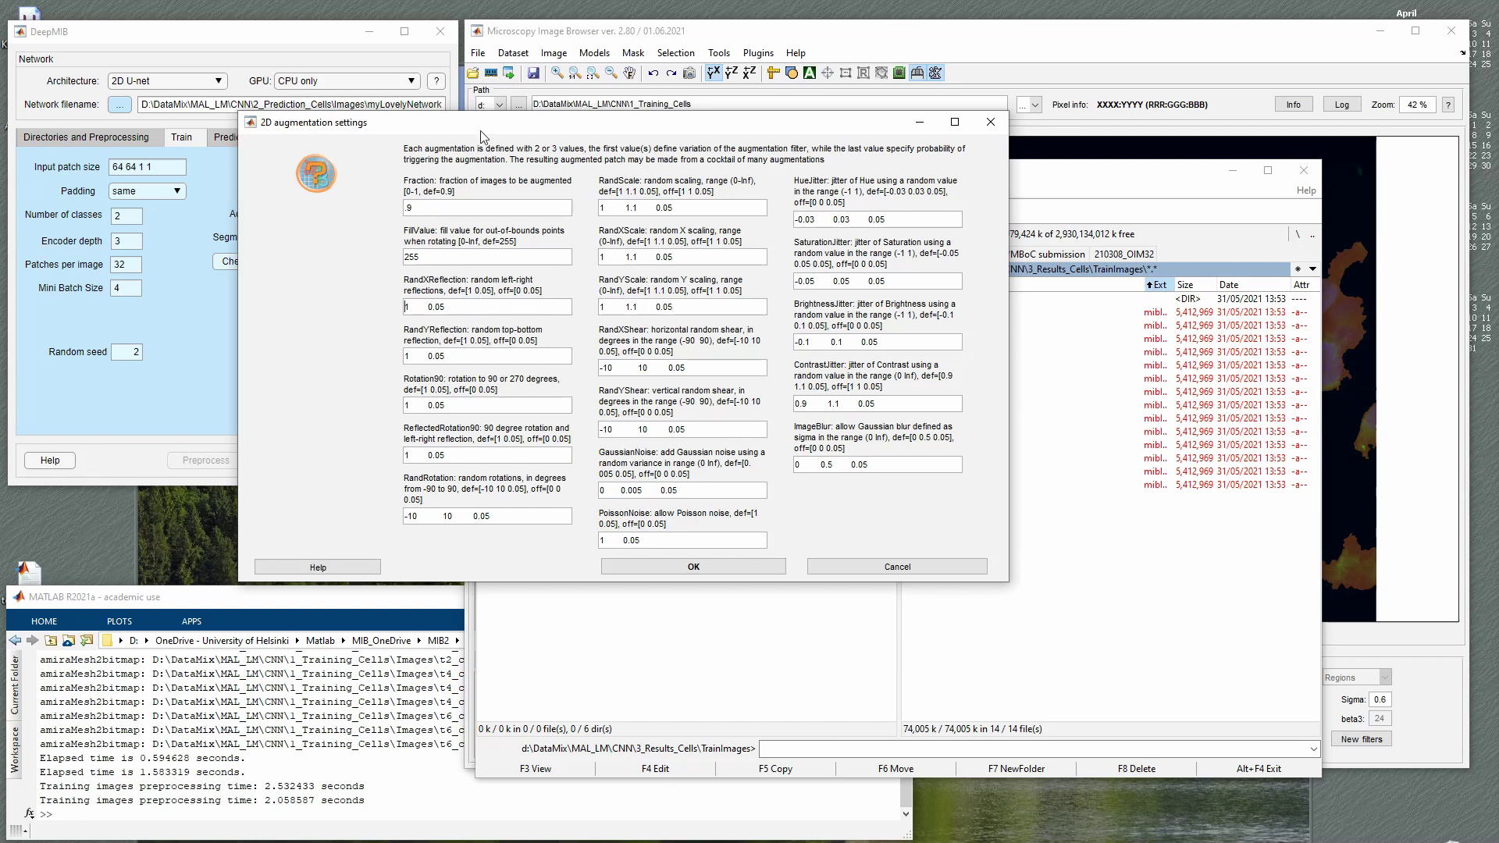
- In the 2D augmentation settings, set the first RandXReflection value to 0 and return it to 1
left_click_drag(480, 130, 533, 167)
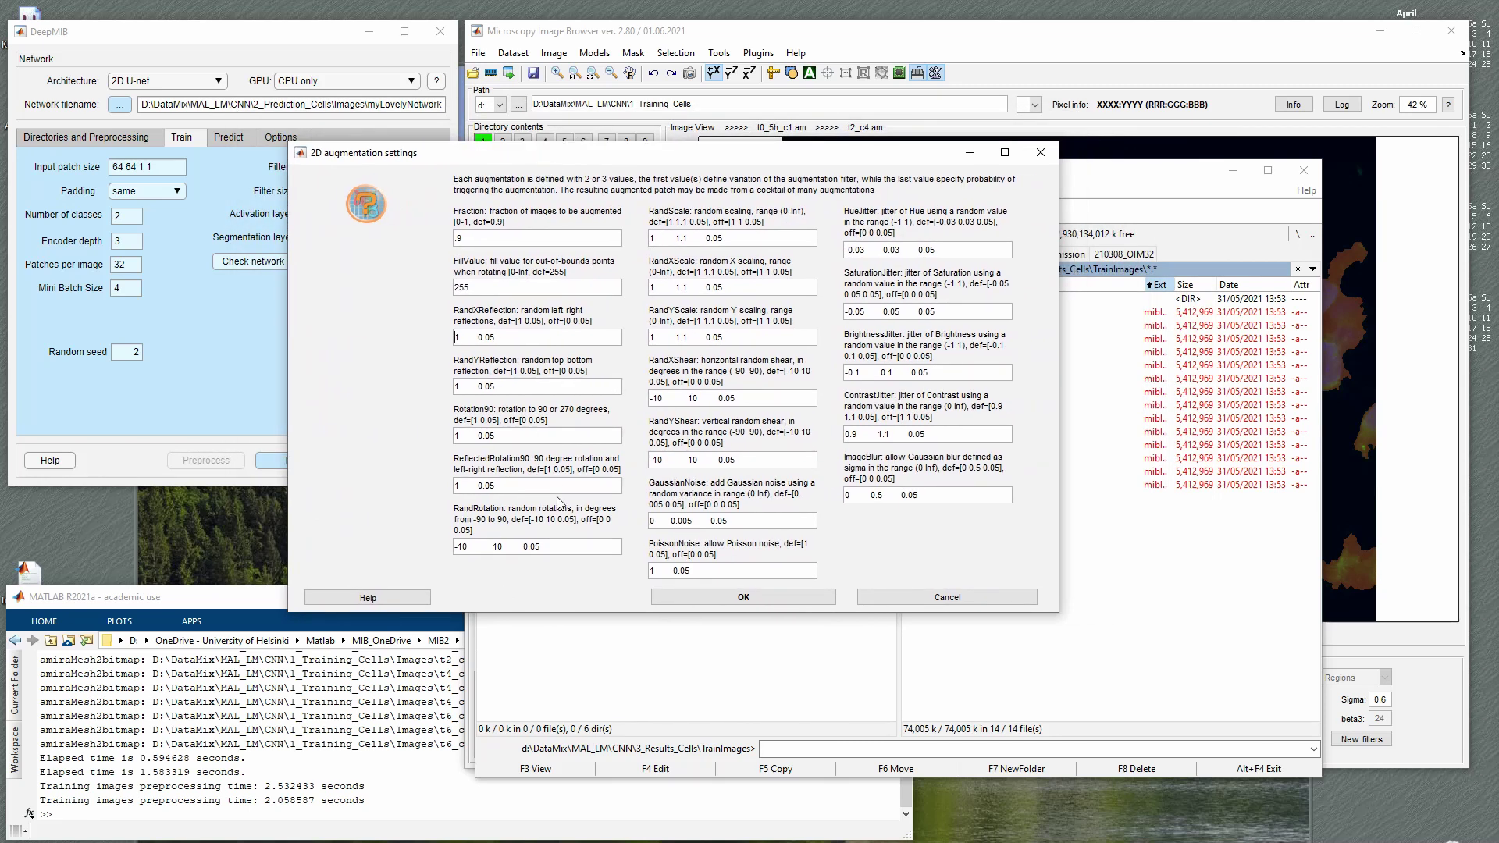
double_click(460, 337)
key("Left")
key("shift+End")
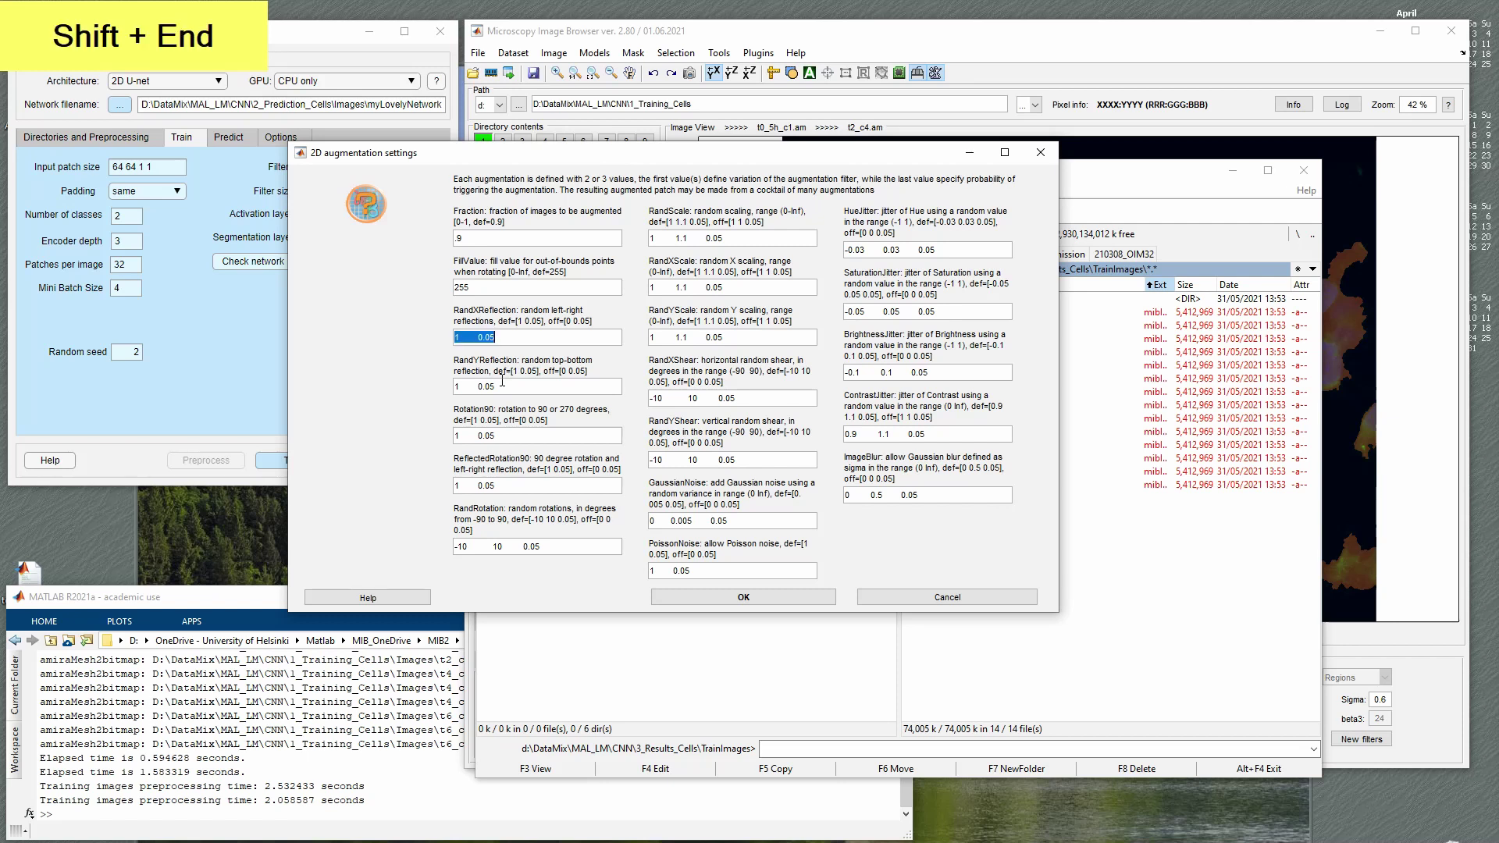
key("Home")
key("Delete")
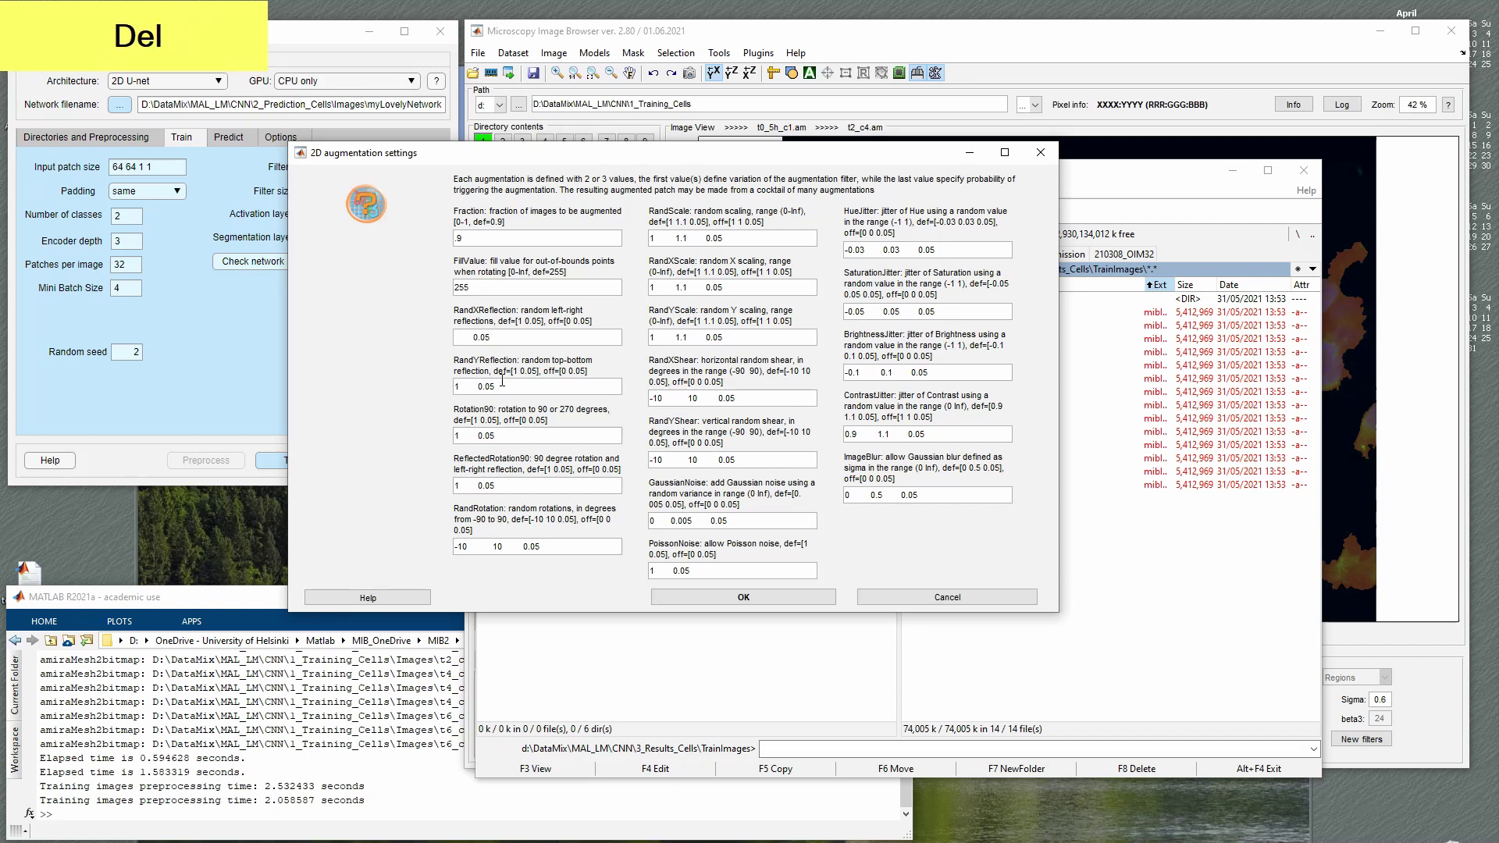
type("0")
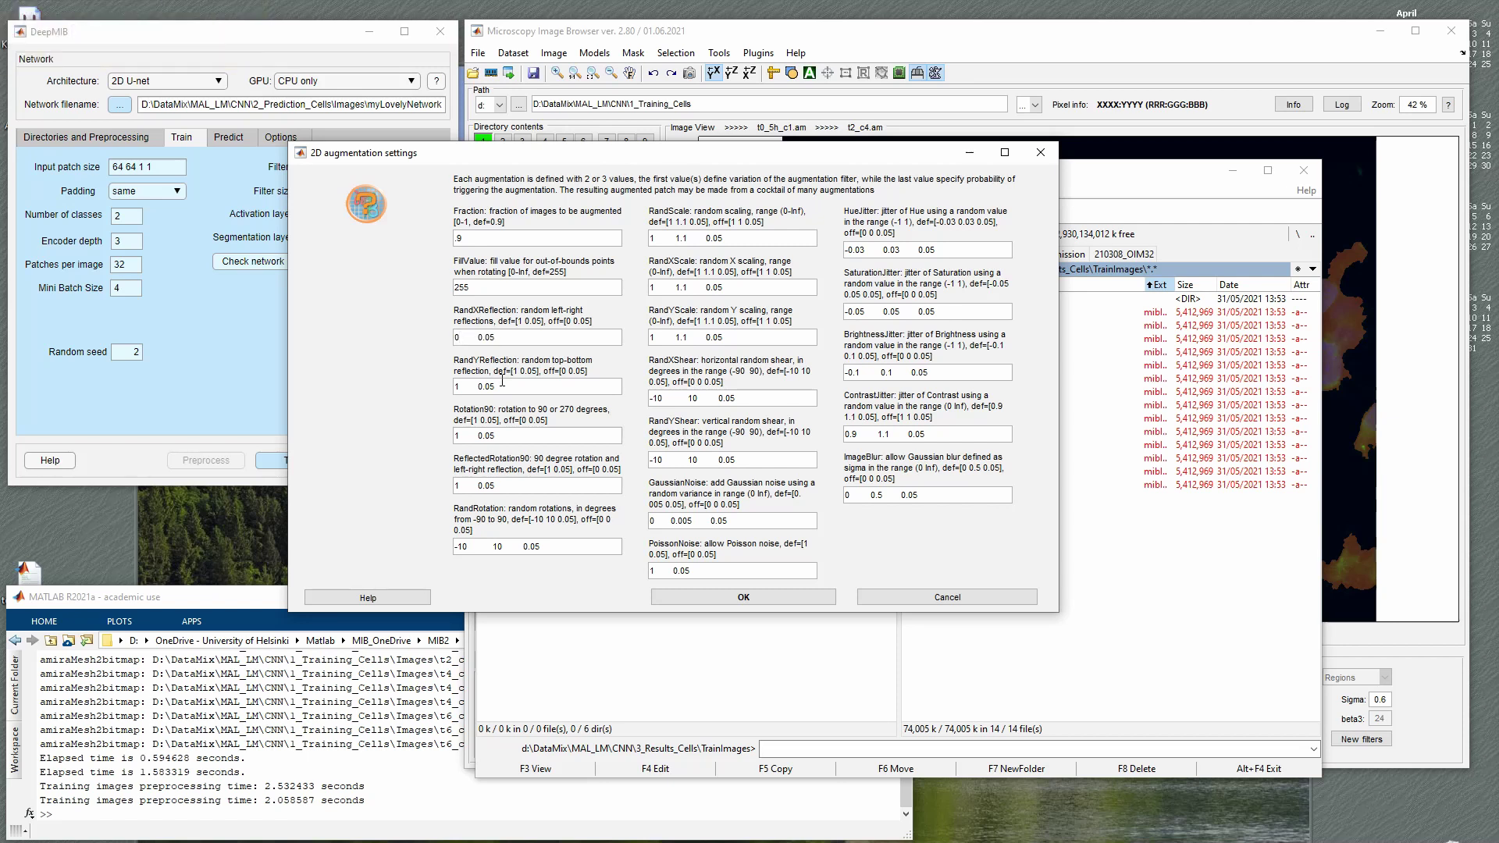
key("BackSpace")
type("1")
key("Right")
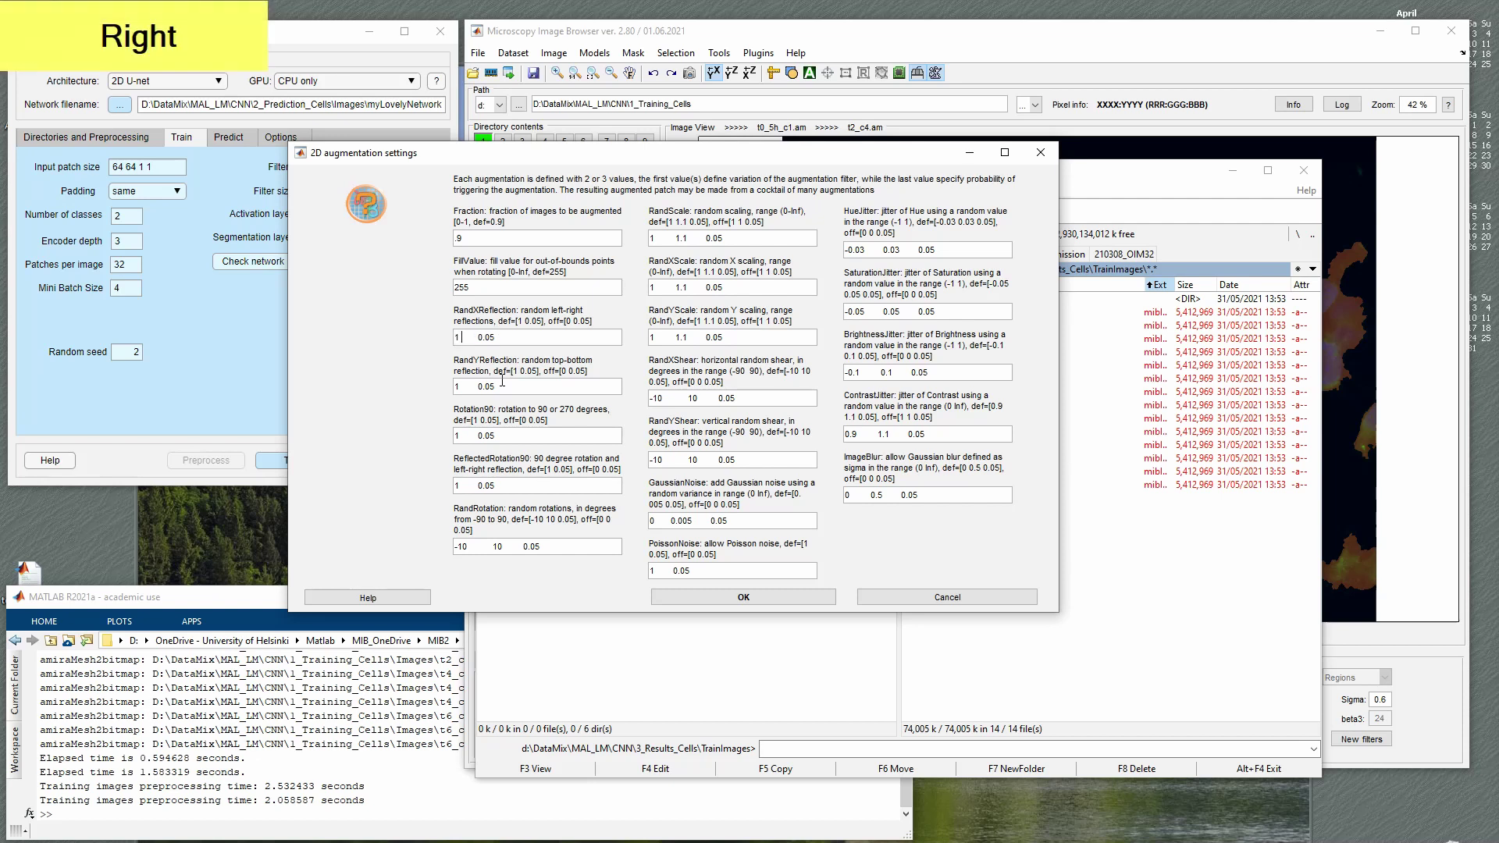
key("Right")
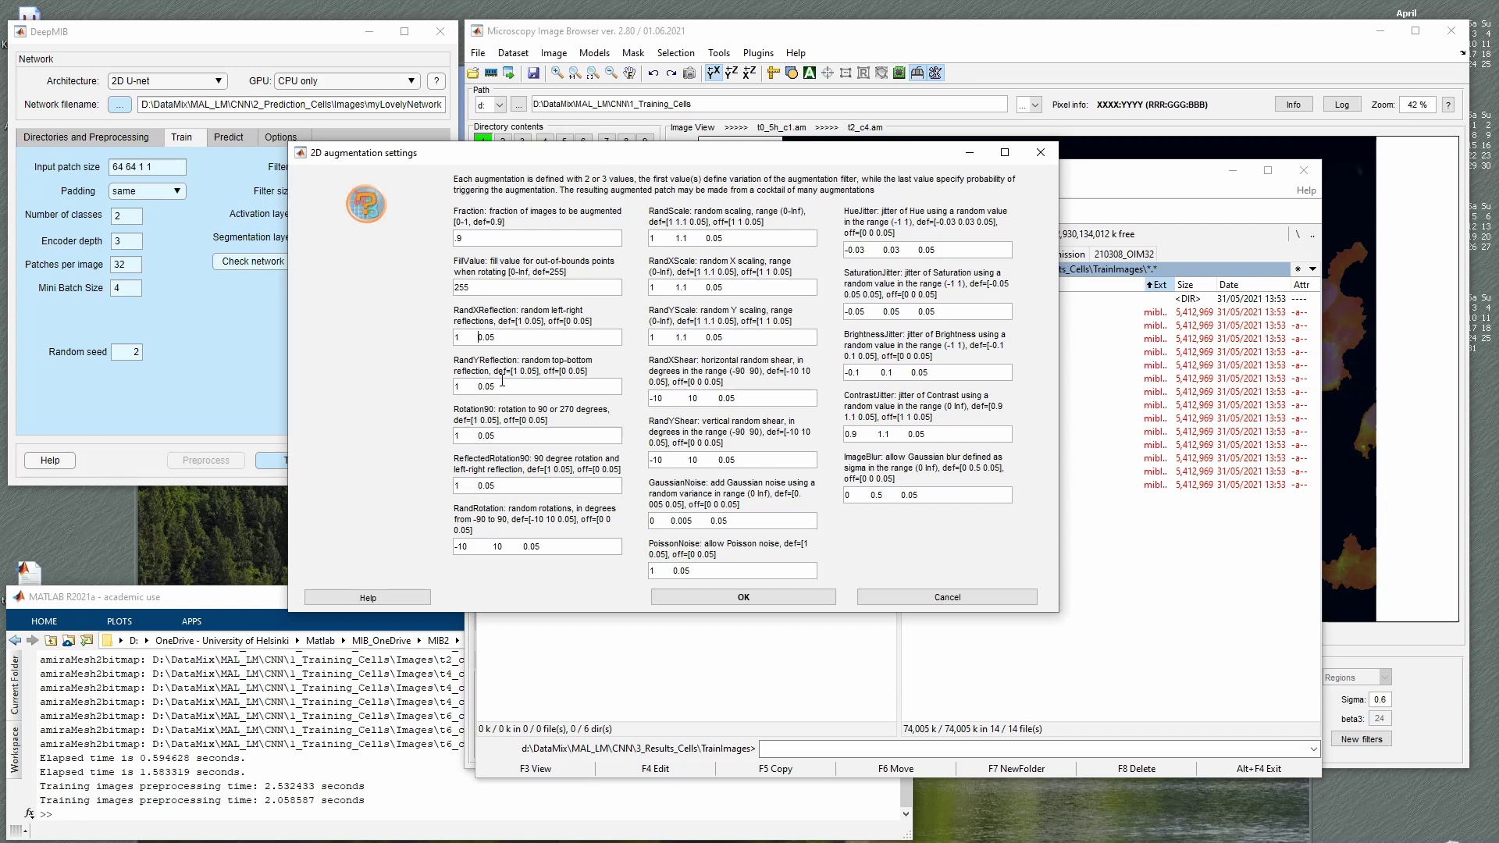
- Examine the probability value of RandXReflection and the values of RandRotation and RandYScale
key("shift+End")
key("shift+Tab")
key("shift+Tab")
left_click(564, 547)
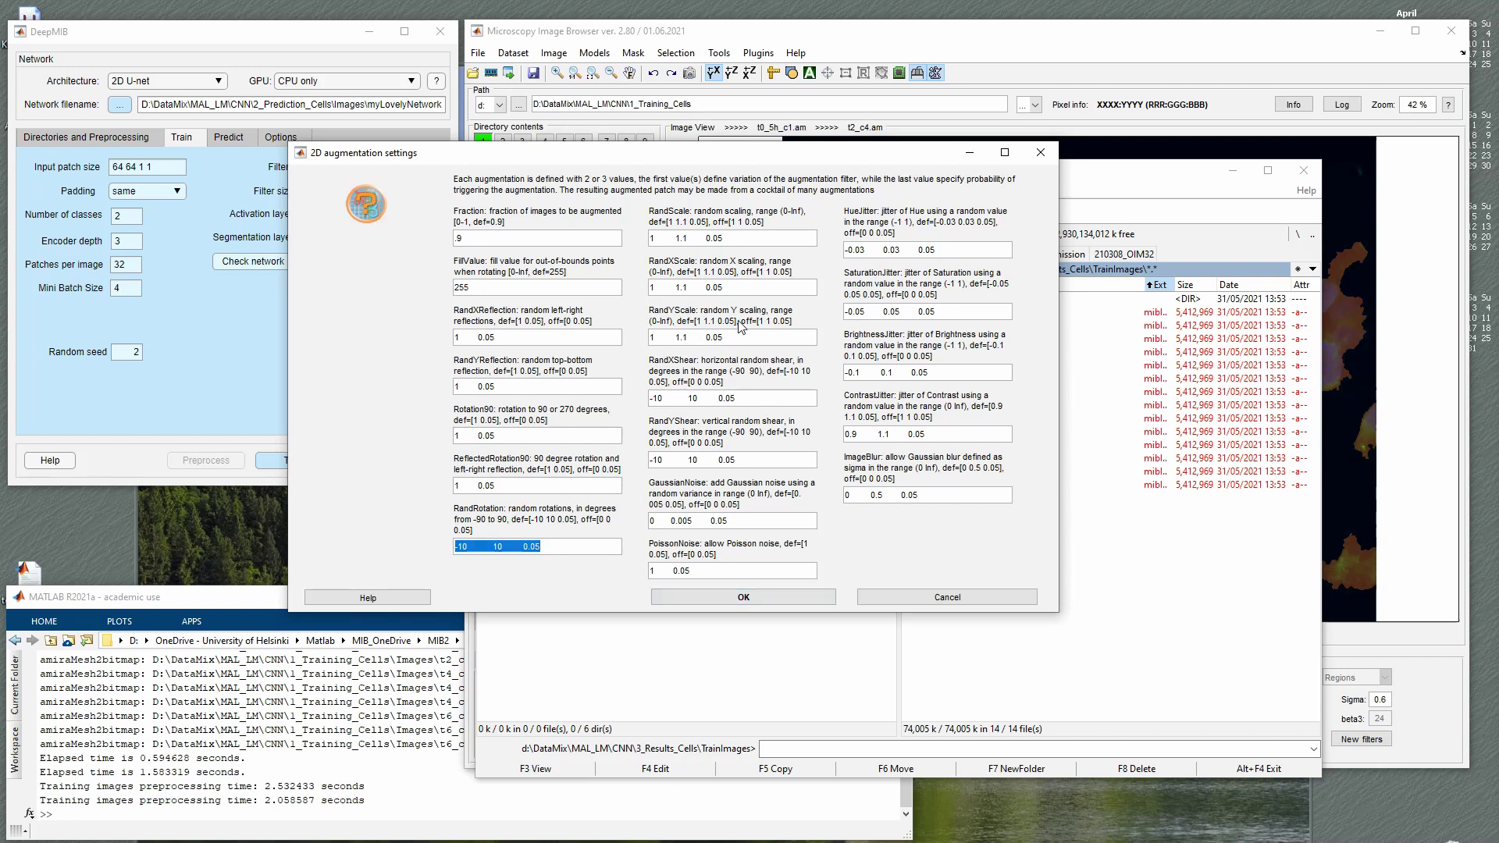
left_click(687, 337)
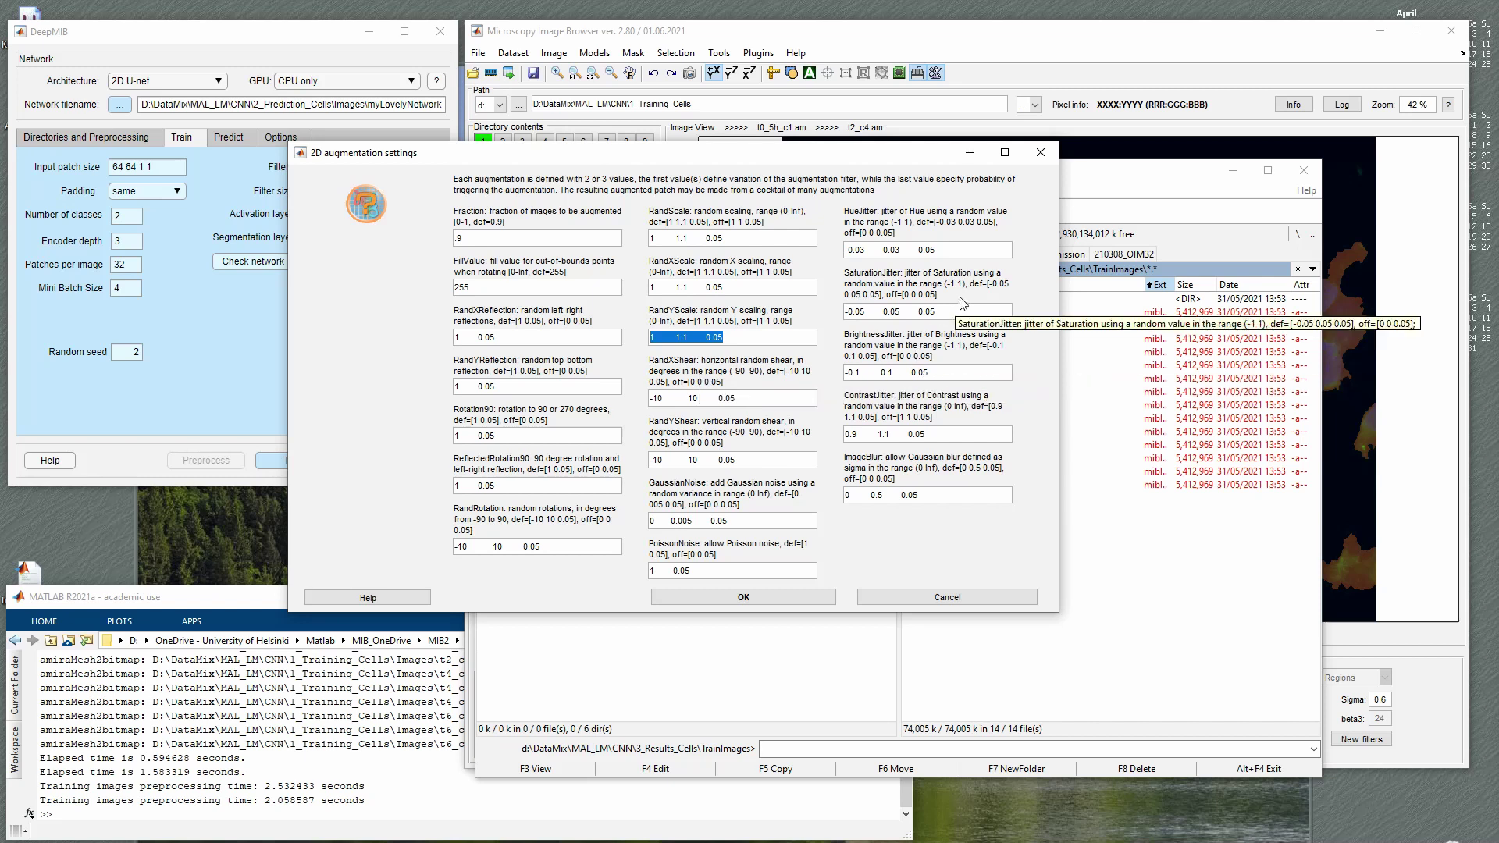
- Examine the variation limits and probability value of BrightnessJitter, and cancel the 2D augmentation settings
left_click_drag(932, 374, 823, 374)
left_click(861, 373)
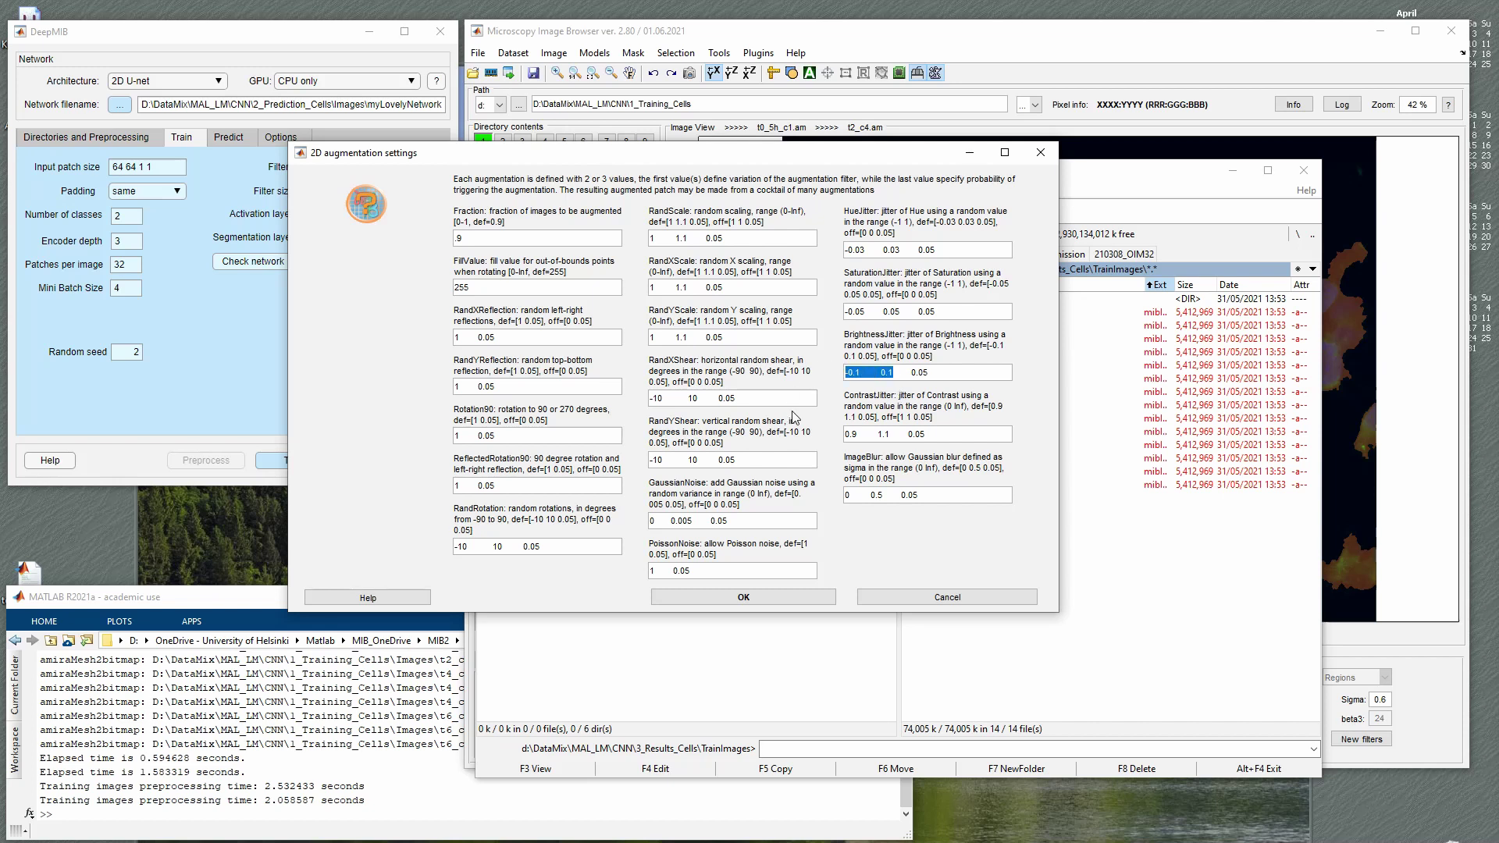
key("Left")
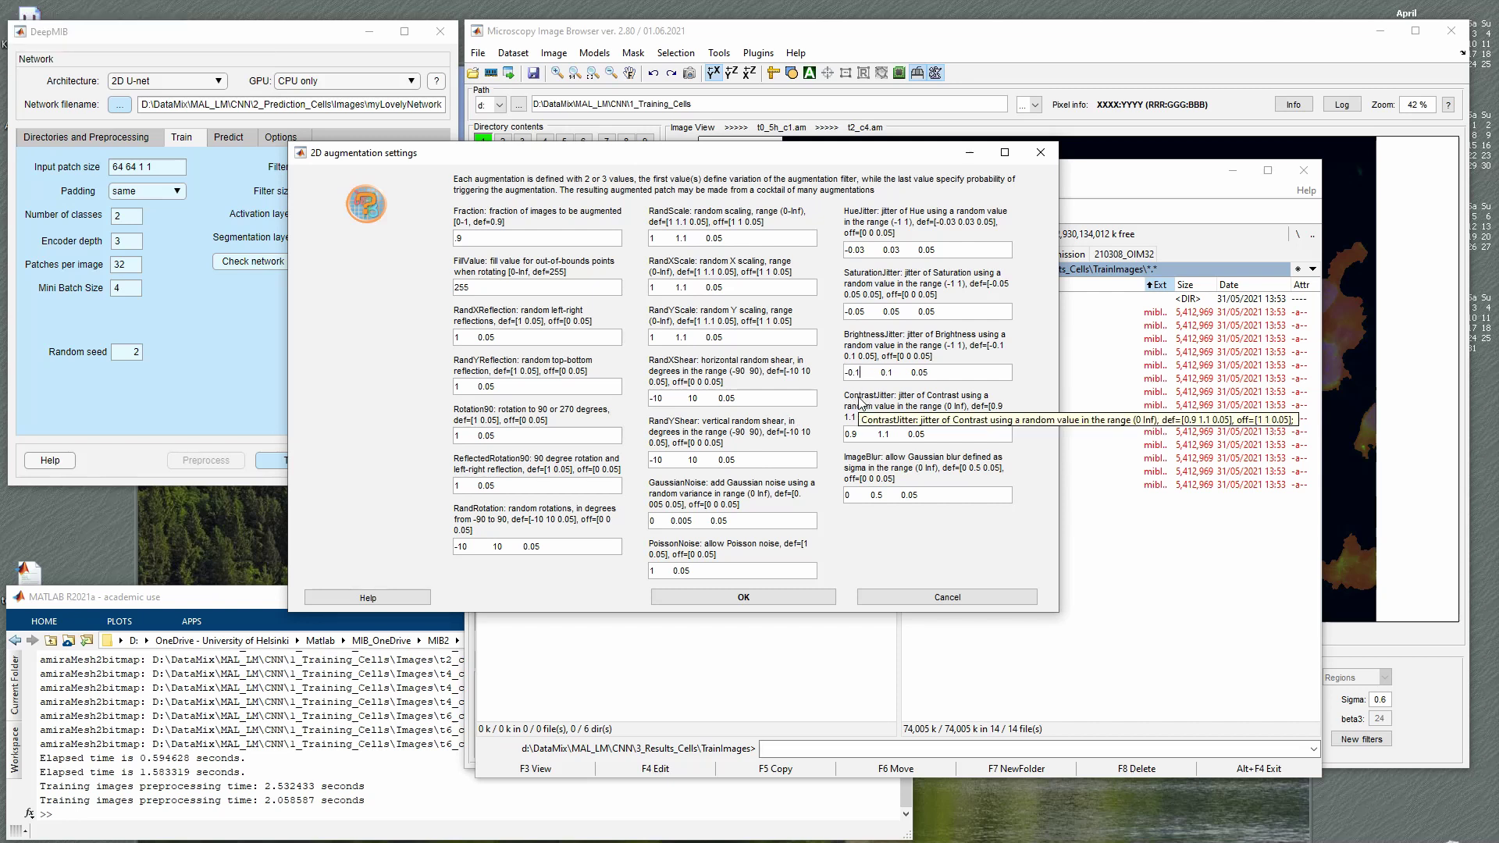
key("shift+Left")
key("shift+Left")
key("shift+Left")
key("shift+Left")
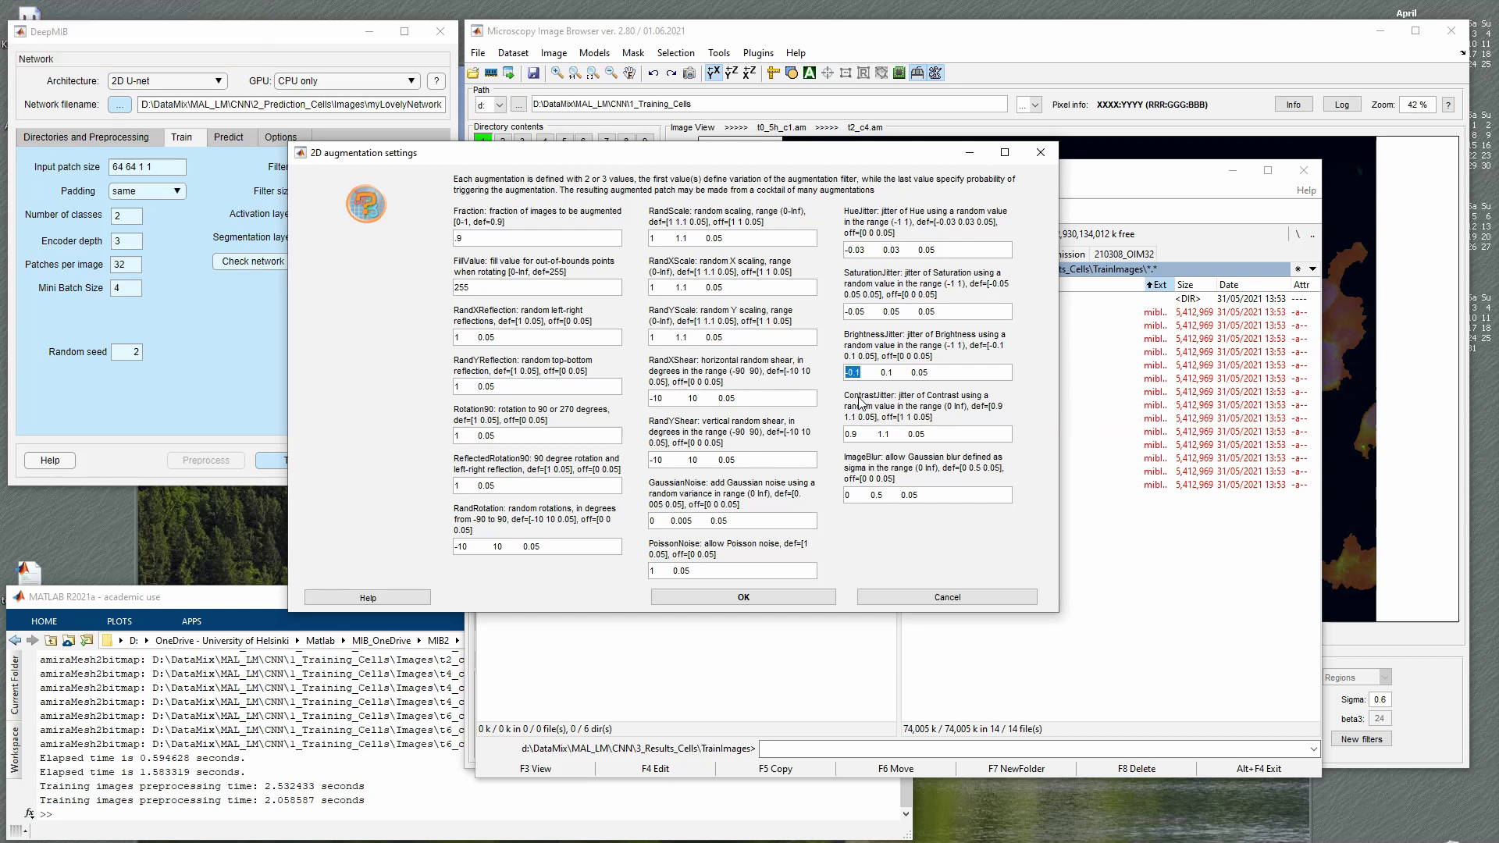
key("End")
left_click_drag(943, 372, 916, 372)
left_click(932, 372)
left_click(947, 597)
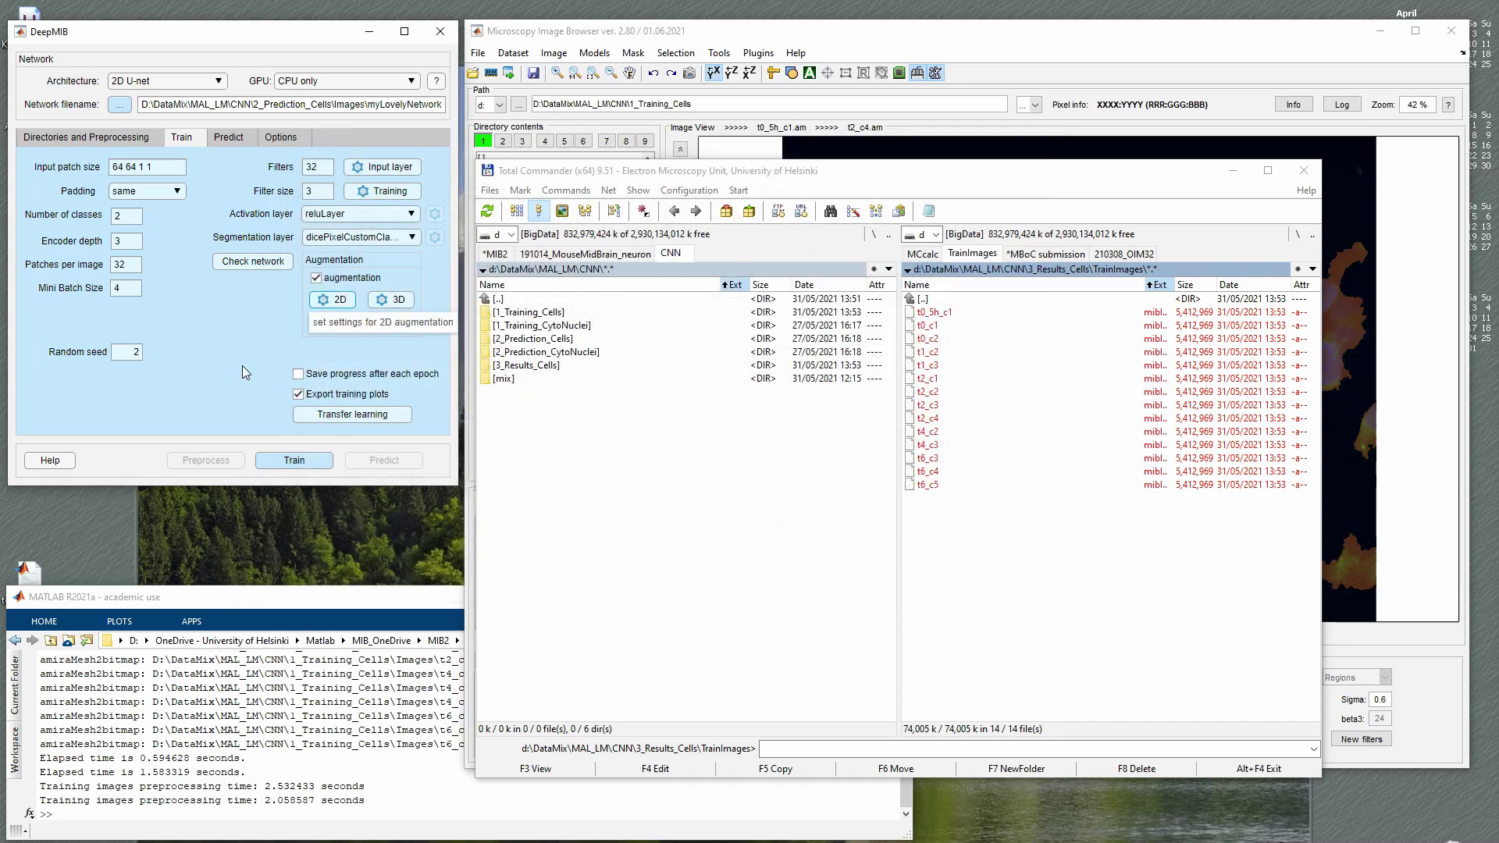
- Disable all 2D augmentations in DeepMIB, and turn the augmentation option for training back on
left_click(283, 136)
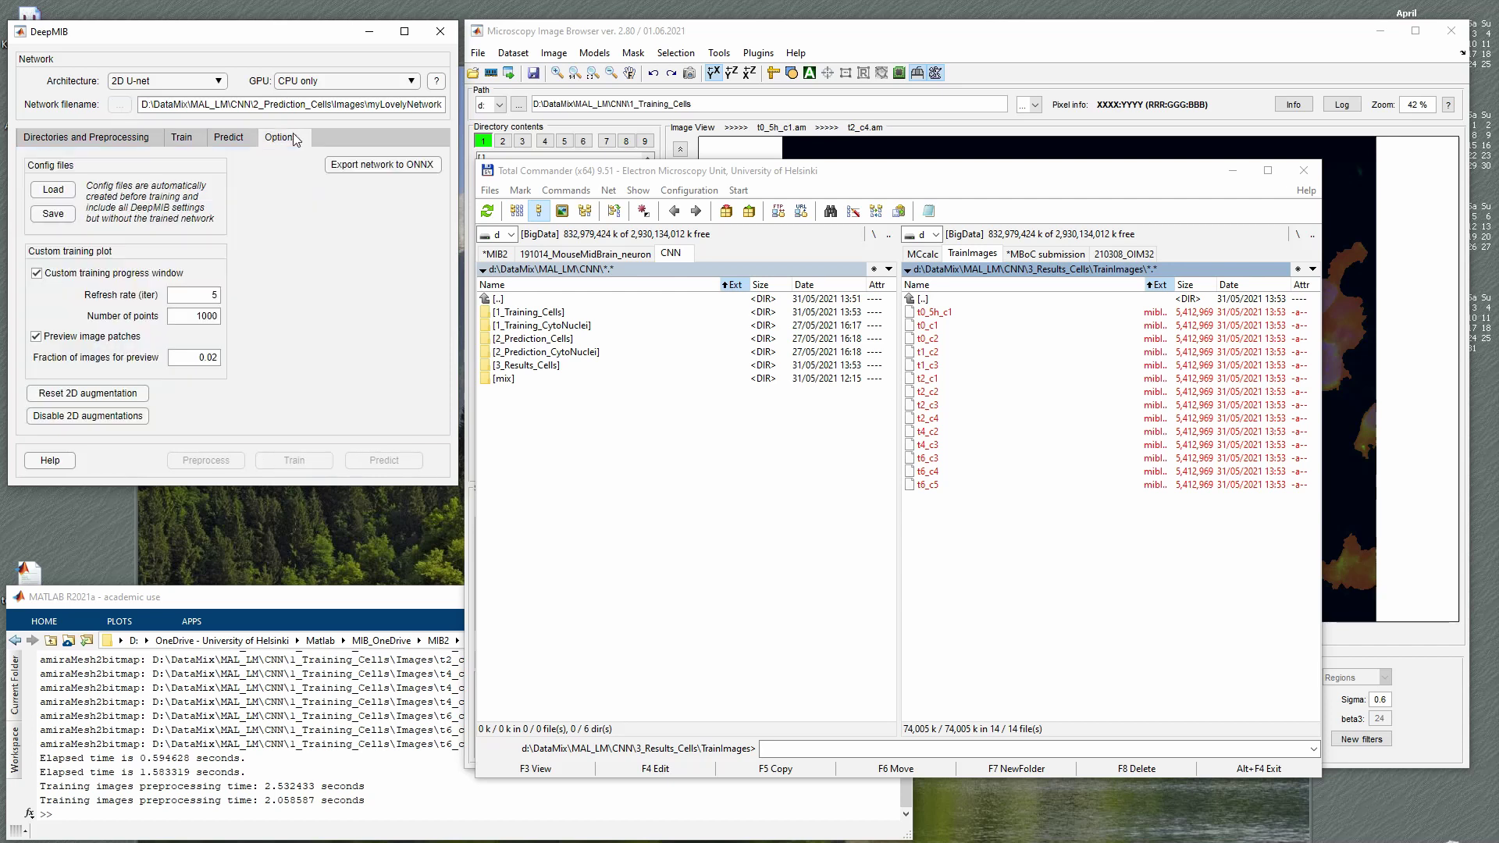
left_click(101, 421)
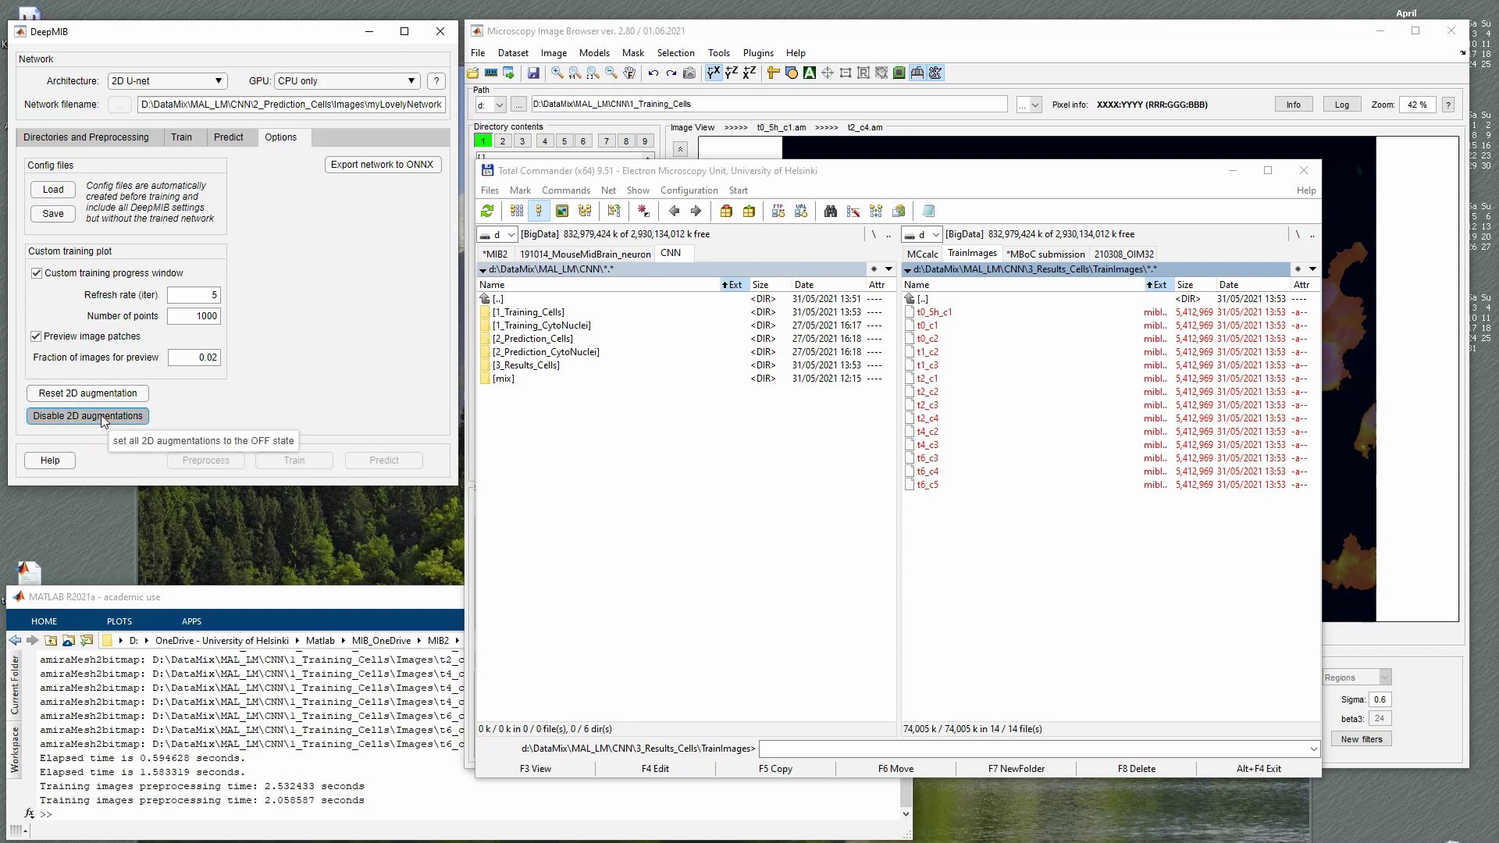
left_click(344, 308)
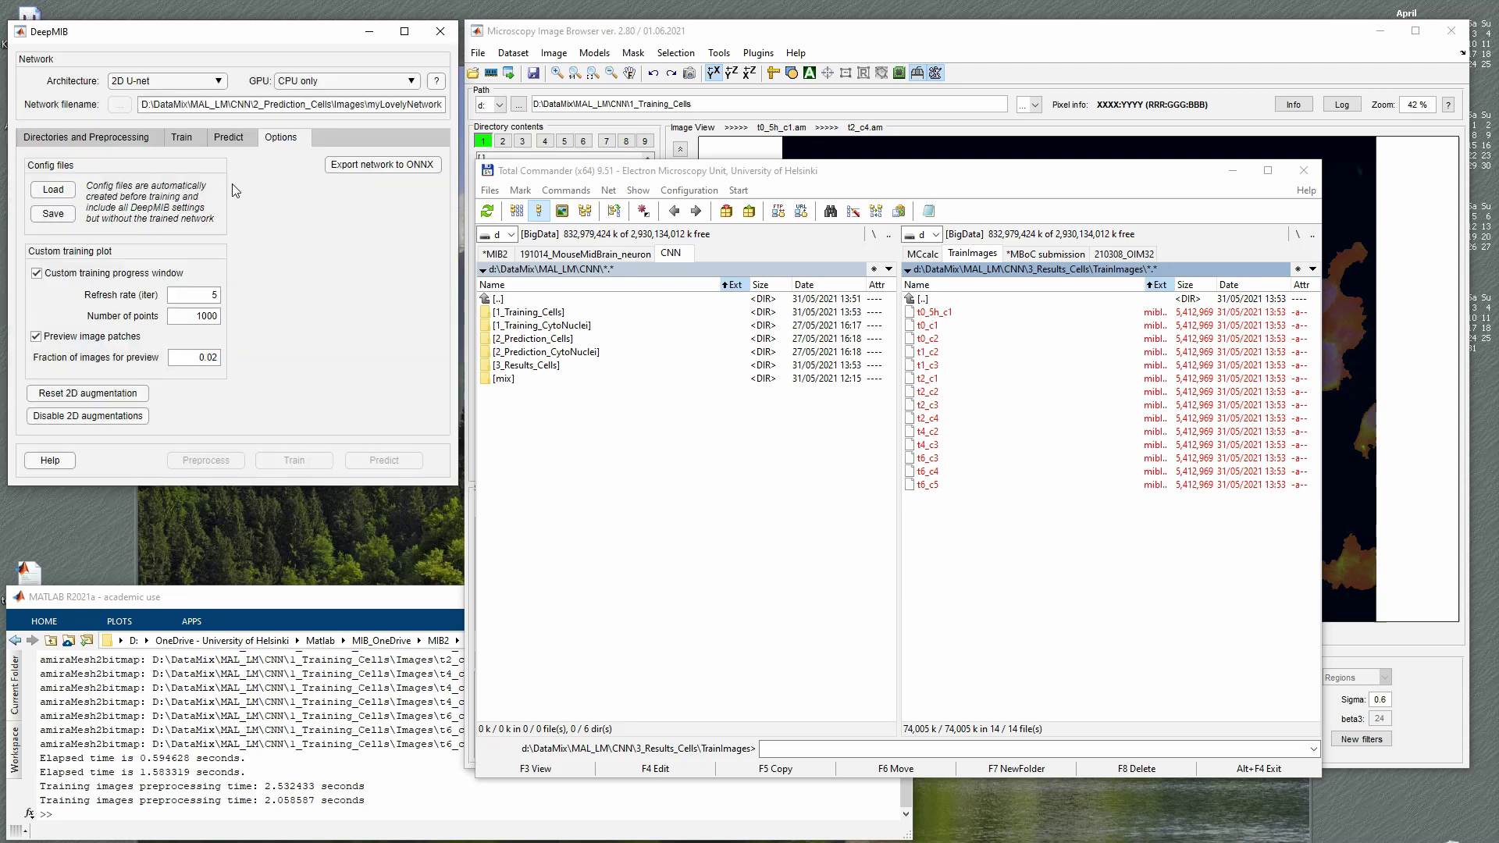
left_click(184, 137)
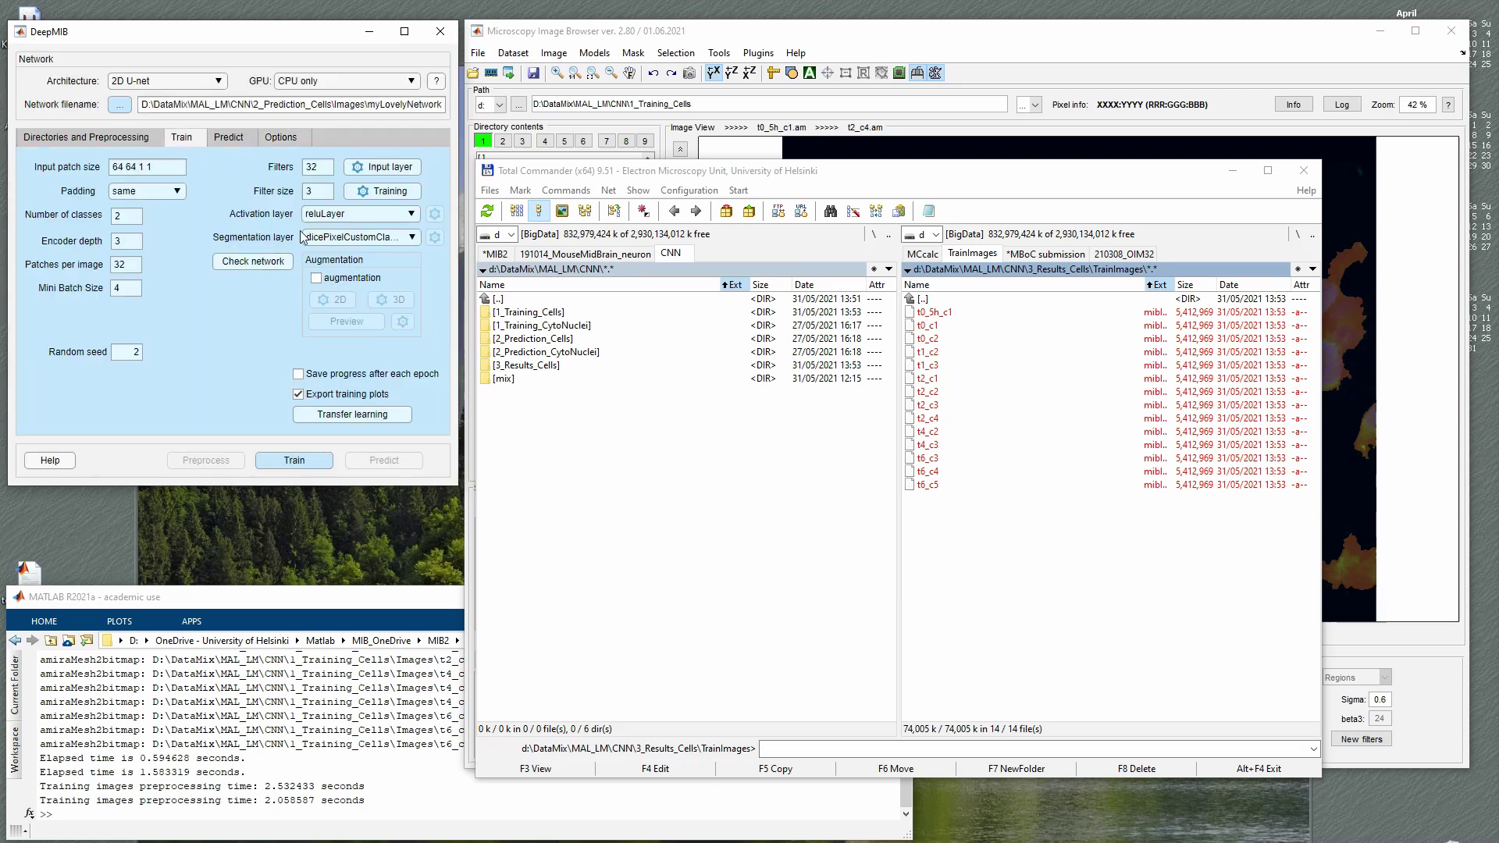
left_click(358, 277)
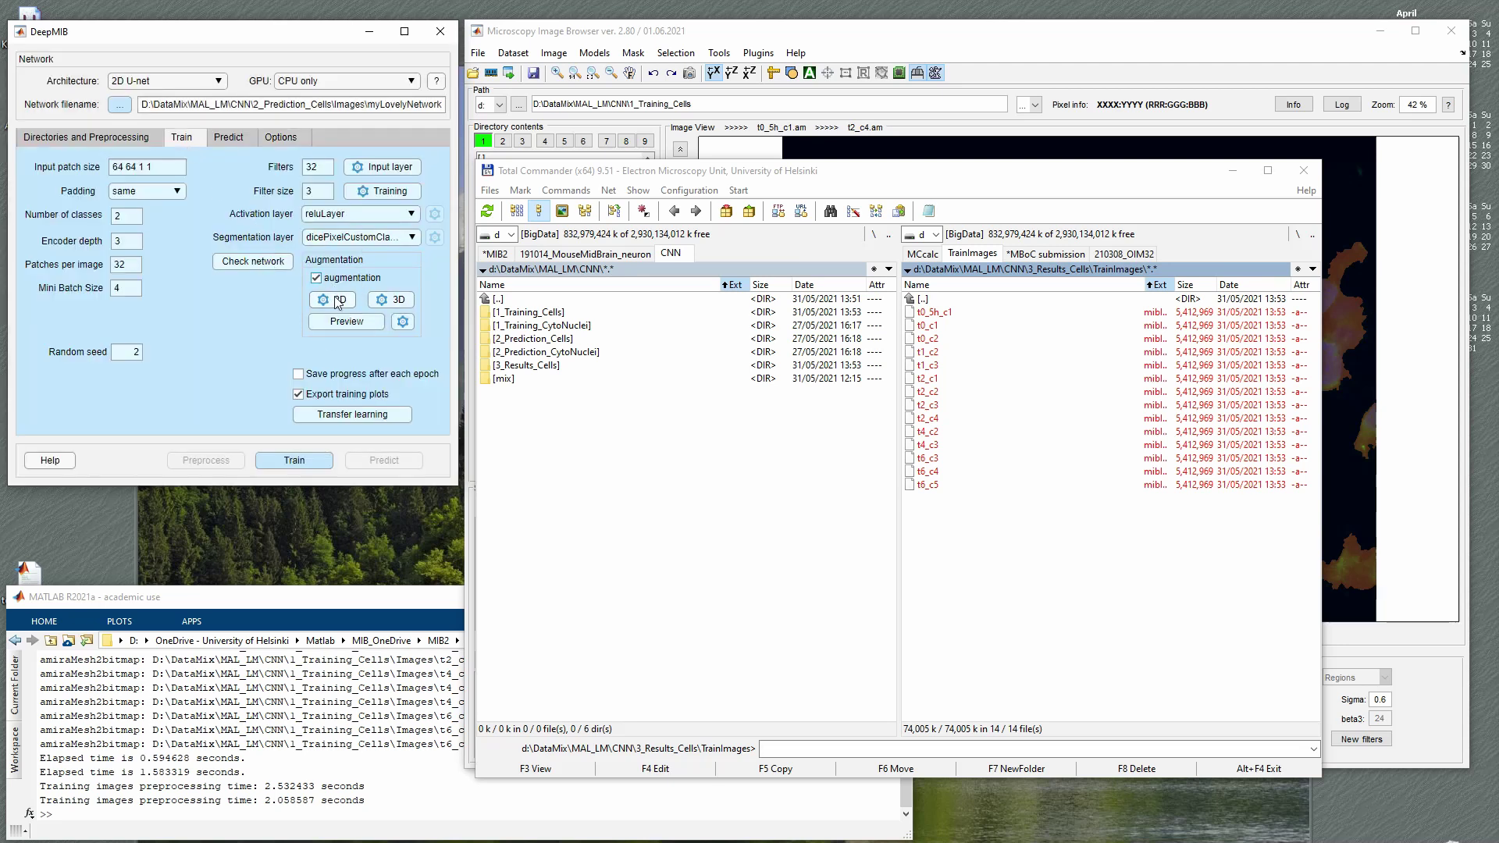
- Reopen the 2D augmentation settings, set the first RandYReflection value to 0 and return it to 1
left_click(333, 300)
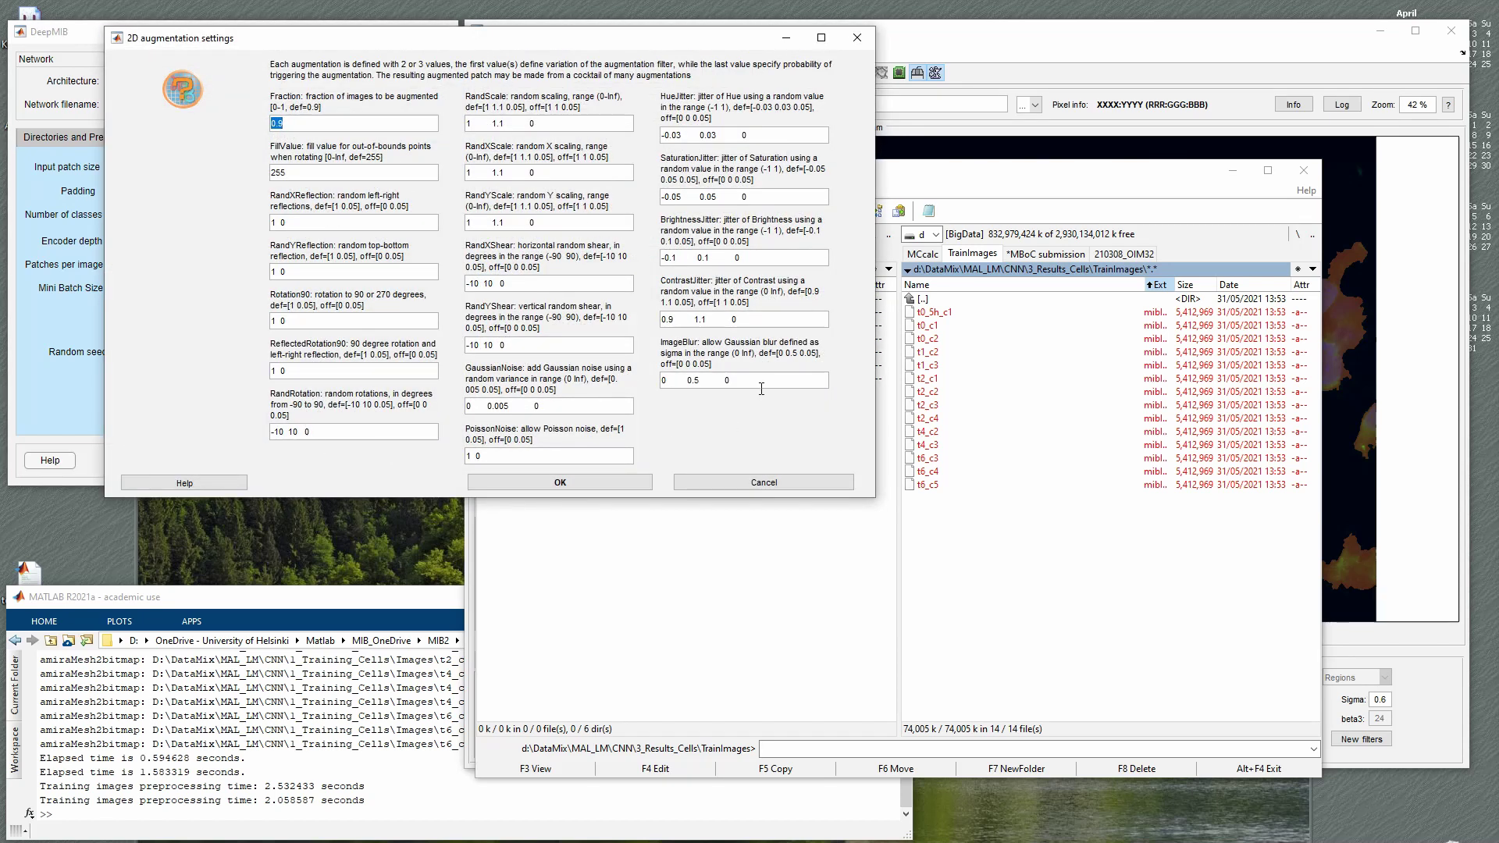
left_click(349, 271)
key("Left")
key("Right")
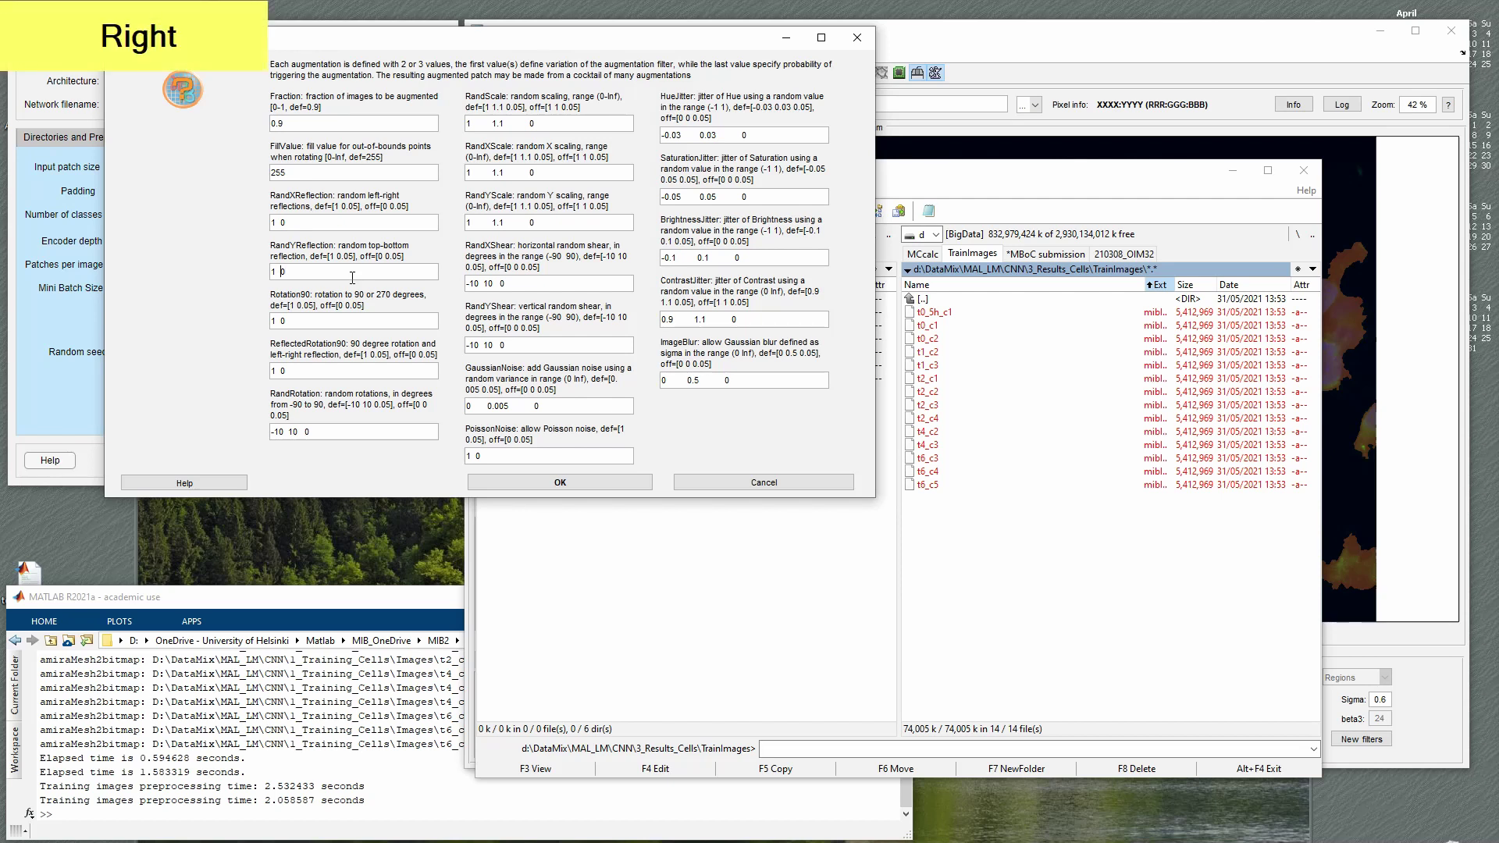
key("Left")
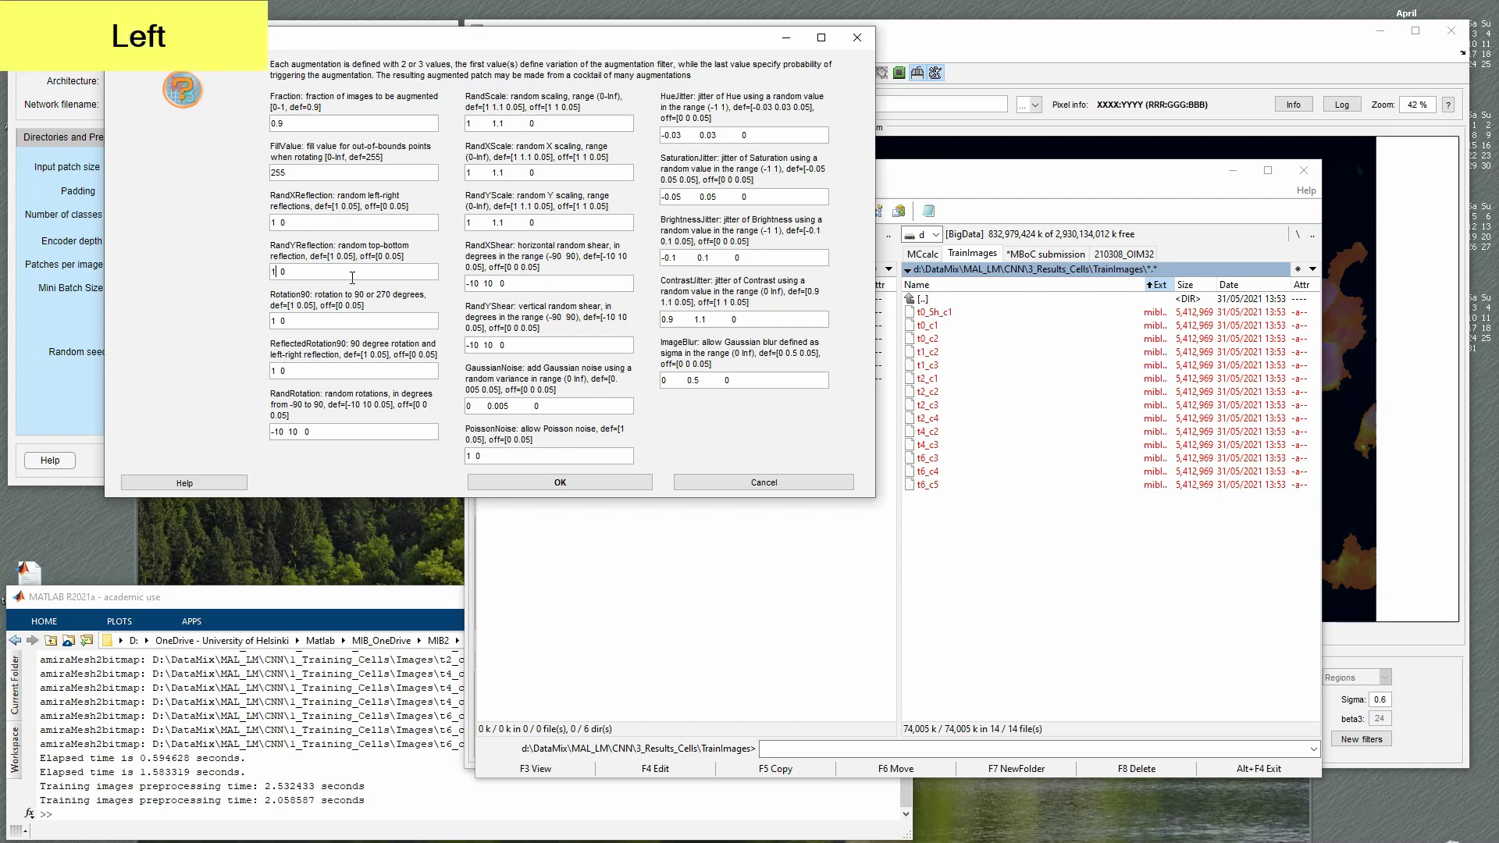
key("BackSpace")
type("0")
key("Right")
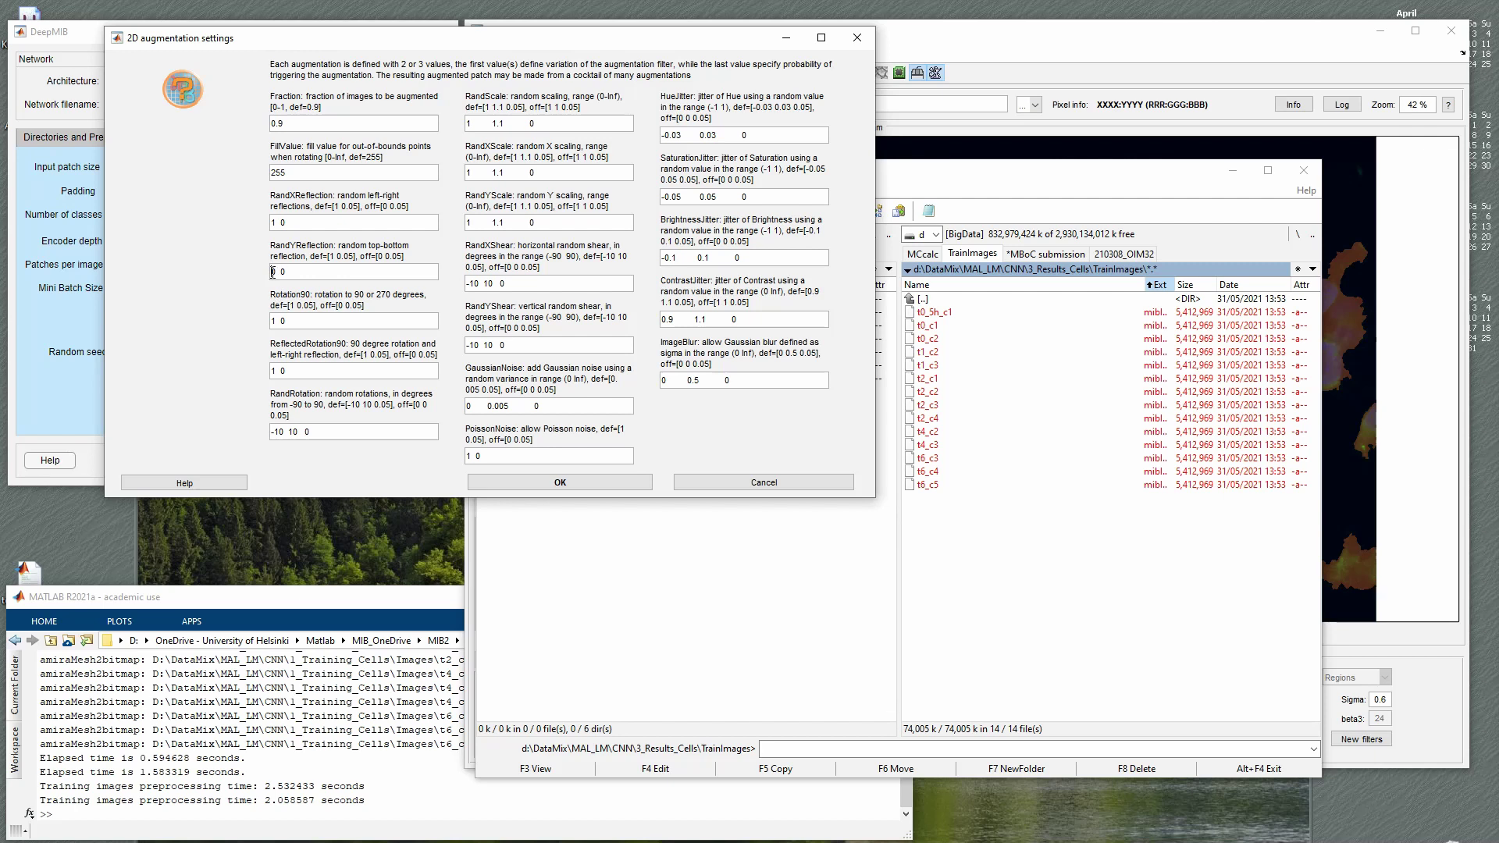
left_click_drag(273, 272, 278, 272)
type("1")
key("Right")
- Examine the BrightnessJitter and SaturationJitter ranges in the 2D augmentation settings, and the option for resetting 2D augmentation in DeepMIB
left_click_drag(711, 257, 651, 263)
left_click_drag(722, 197, 663, 209)
left_click_drag(549, 41, 829, 156)
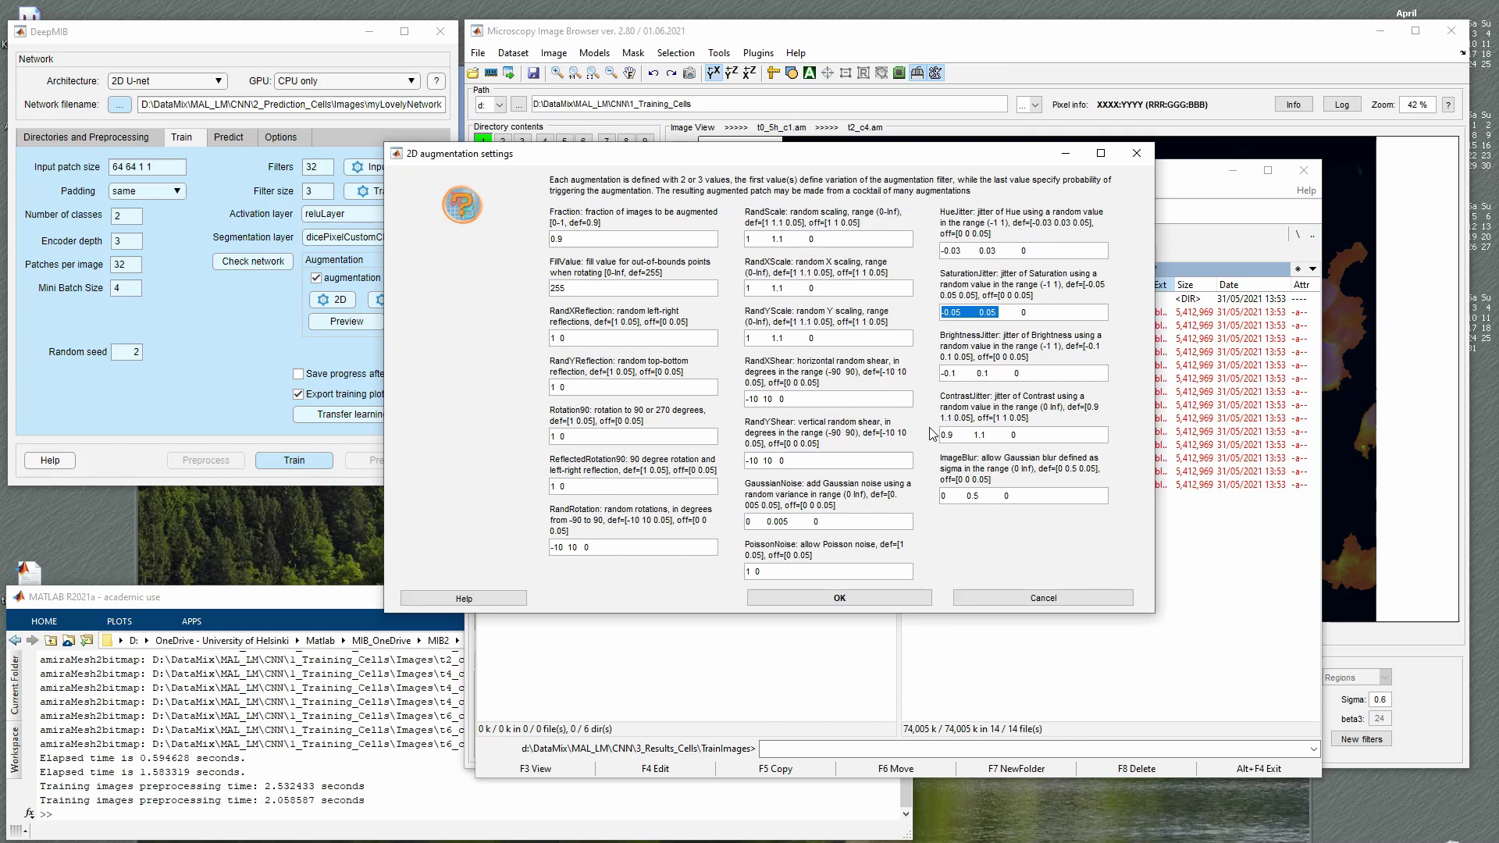
left_click(287, 136)
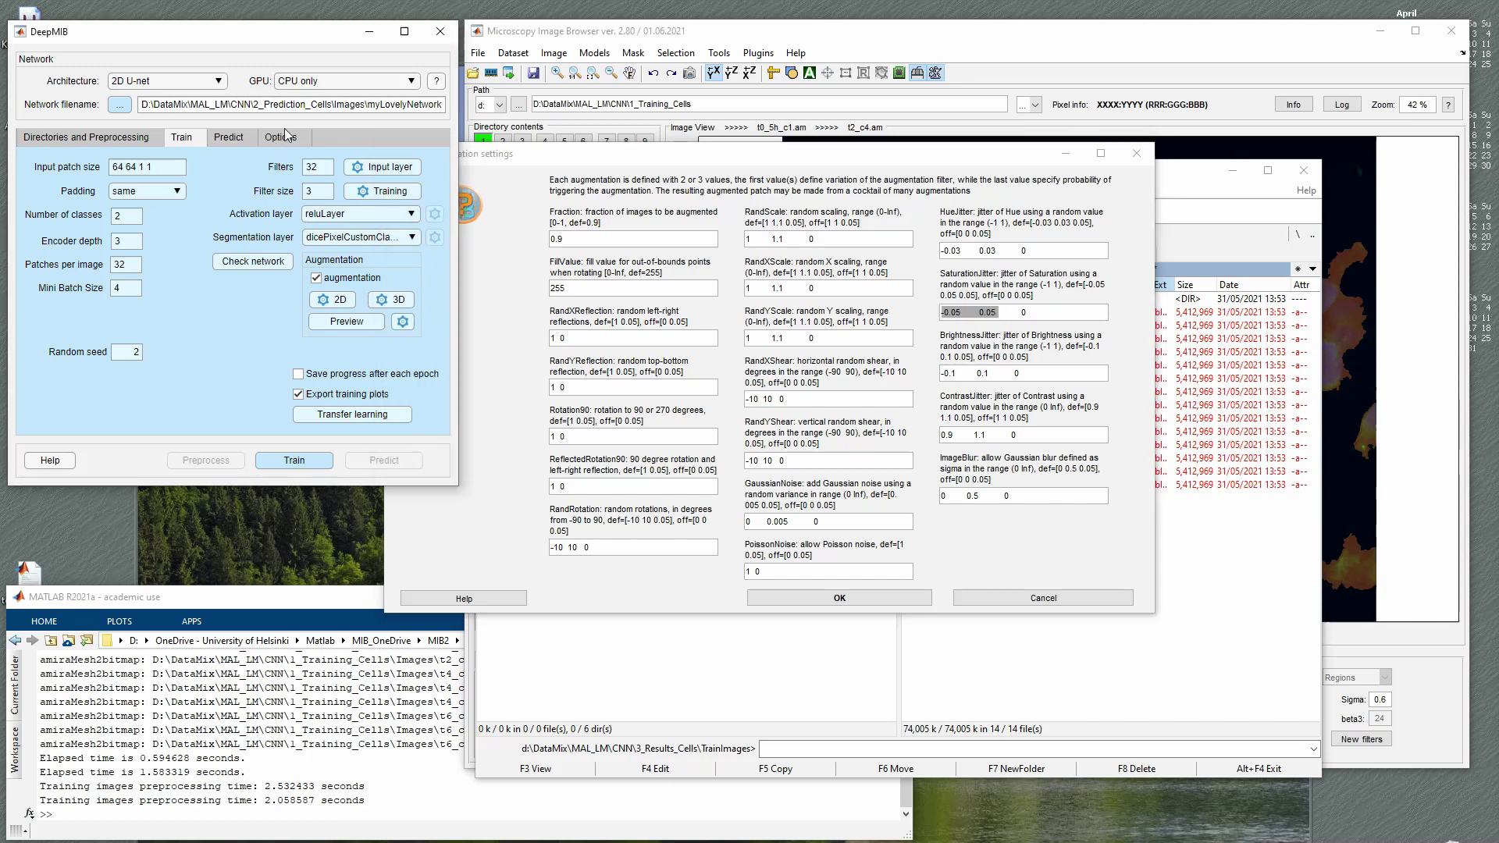
left_click(284, 137)
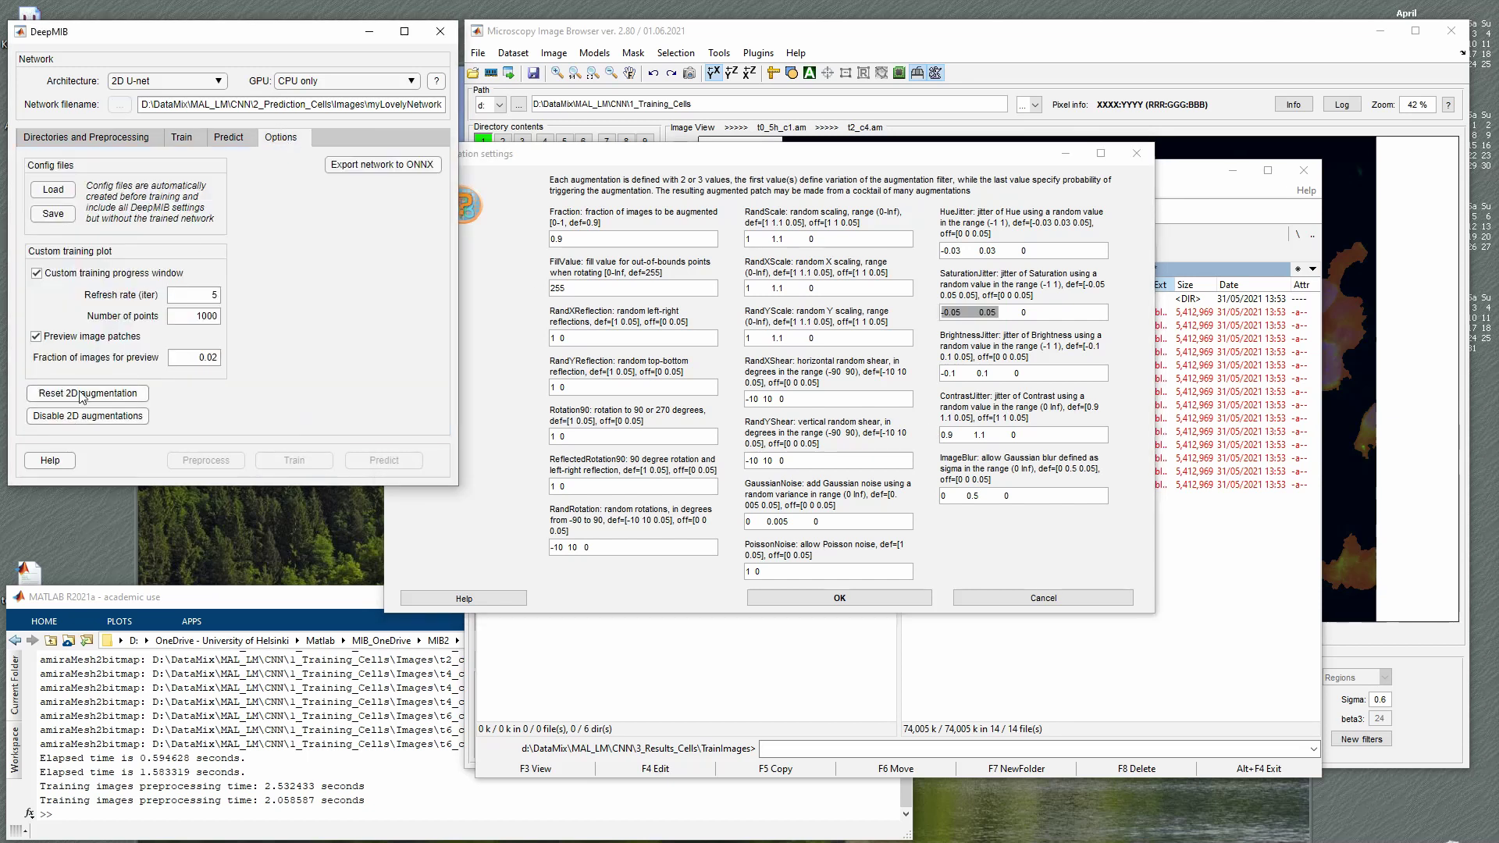
left_click(811, 168)
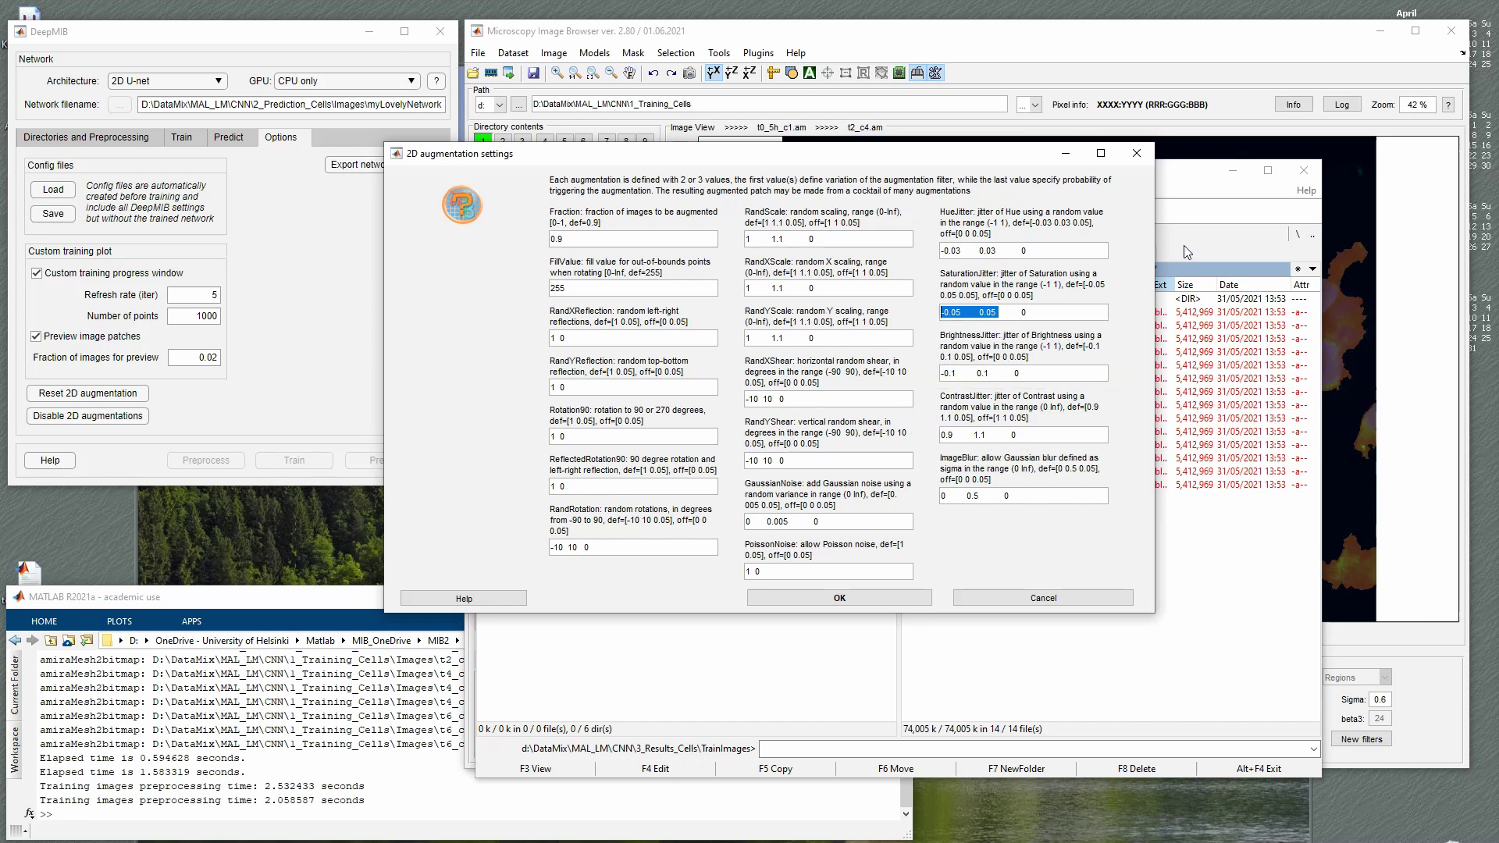
- Set the BrightnessJitter variation limits to -0.5 and 0.5 in the 2D augmentation settings, and accept them
left_click_drag(890, 157, 661, 217)
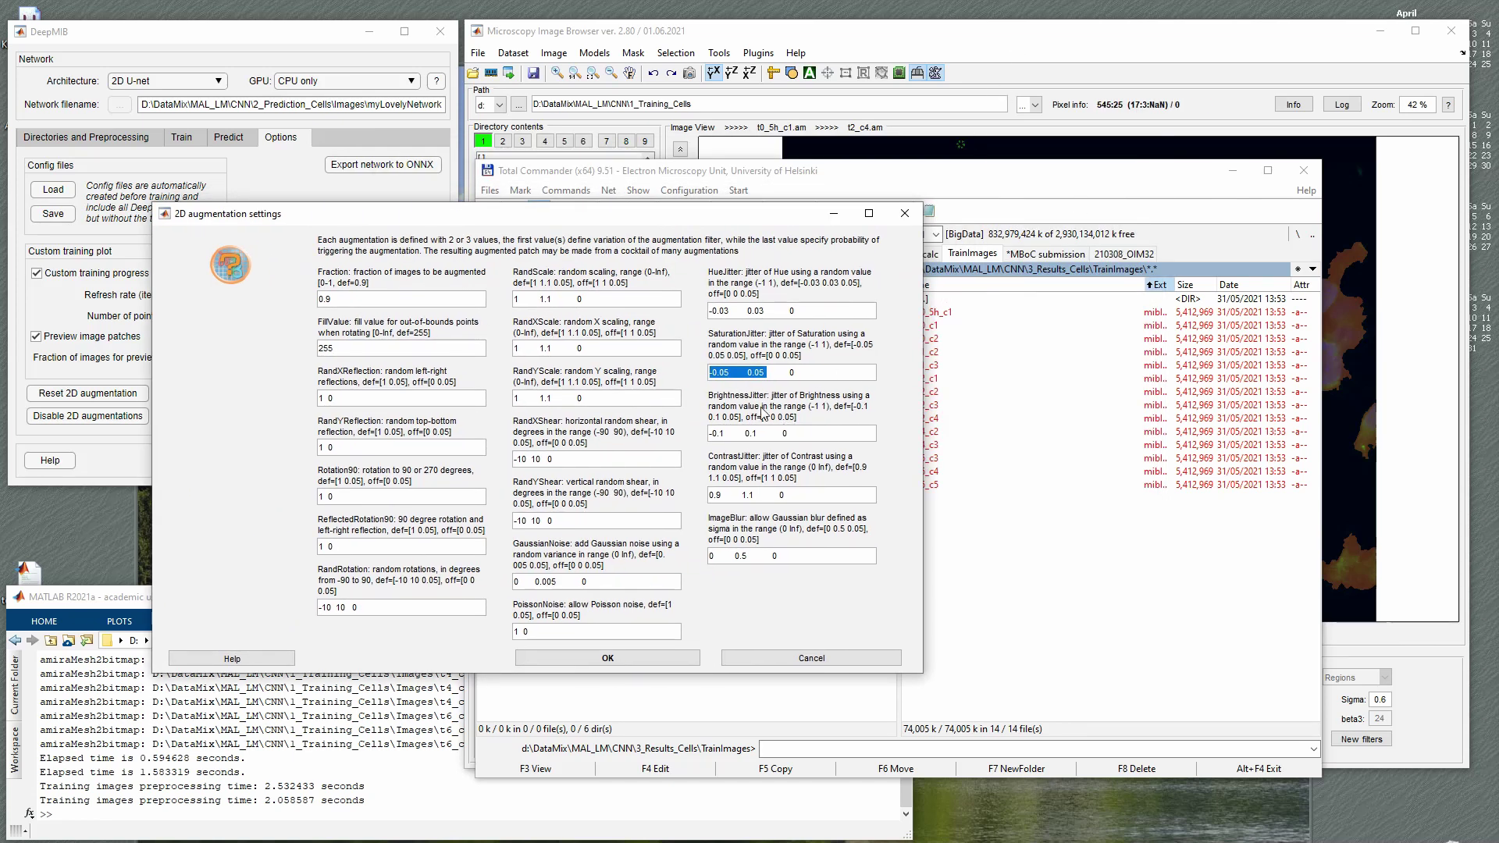
left_click_drag(753, 432, 706, 429)
left_click(712, 433)
key("Right")
key("Right")
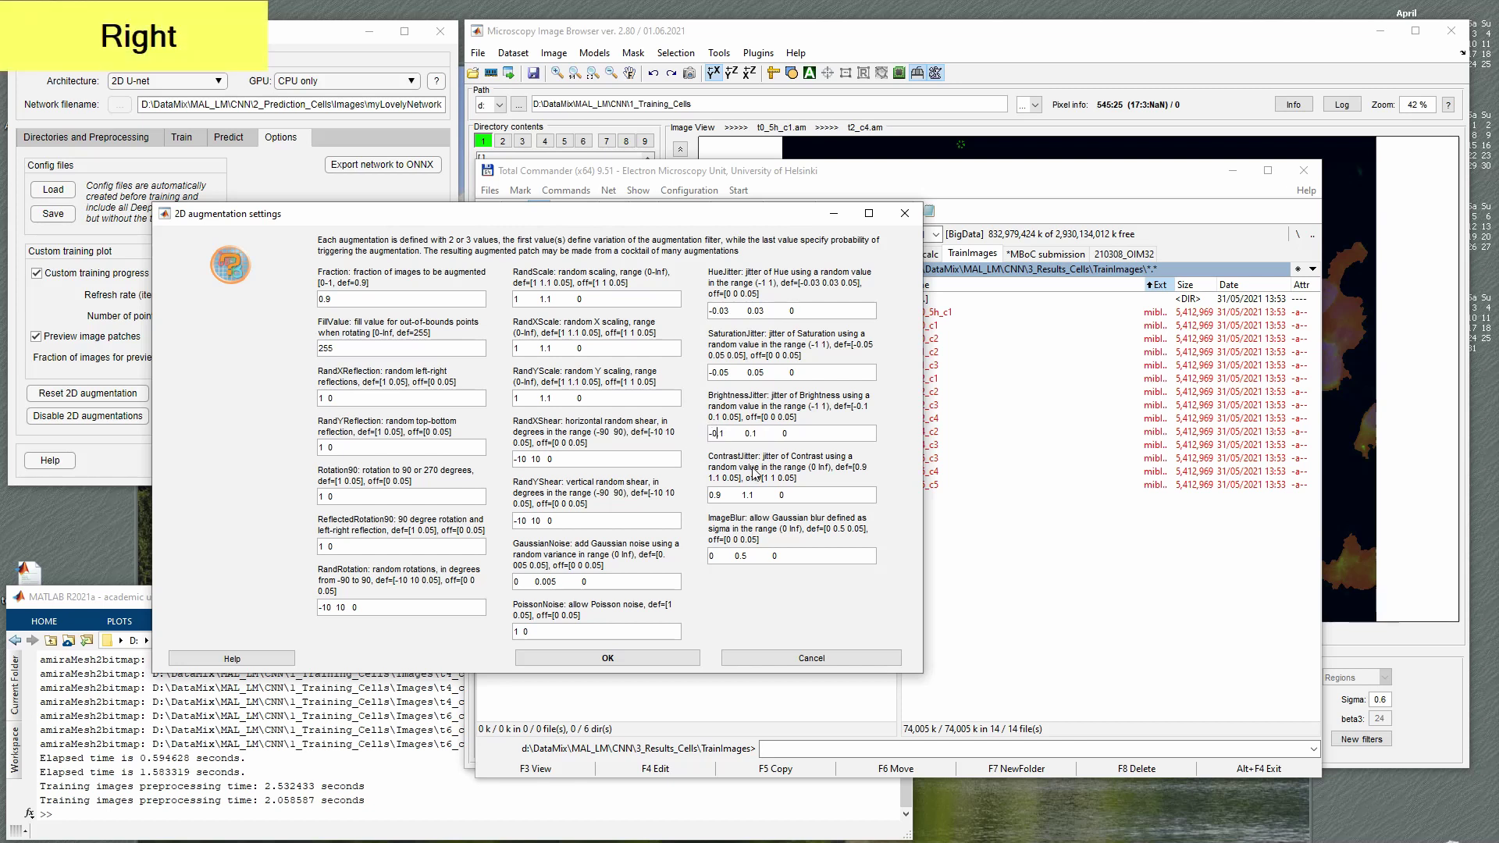
key("Delete")
type("5")
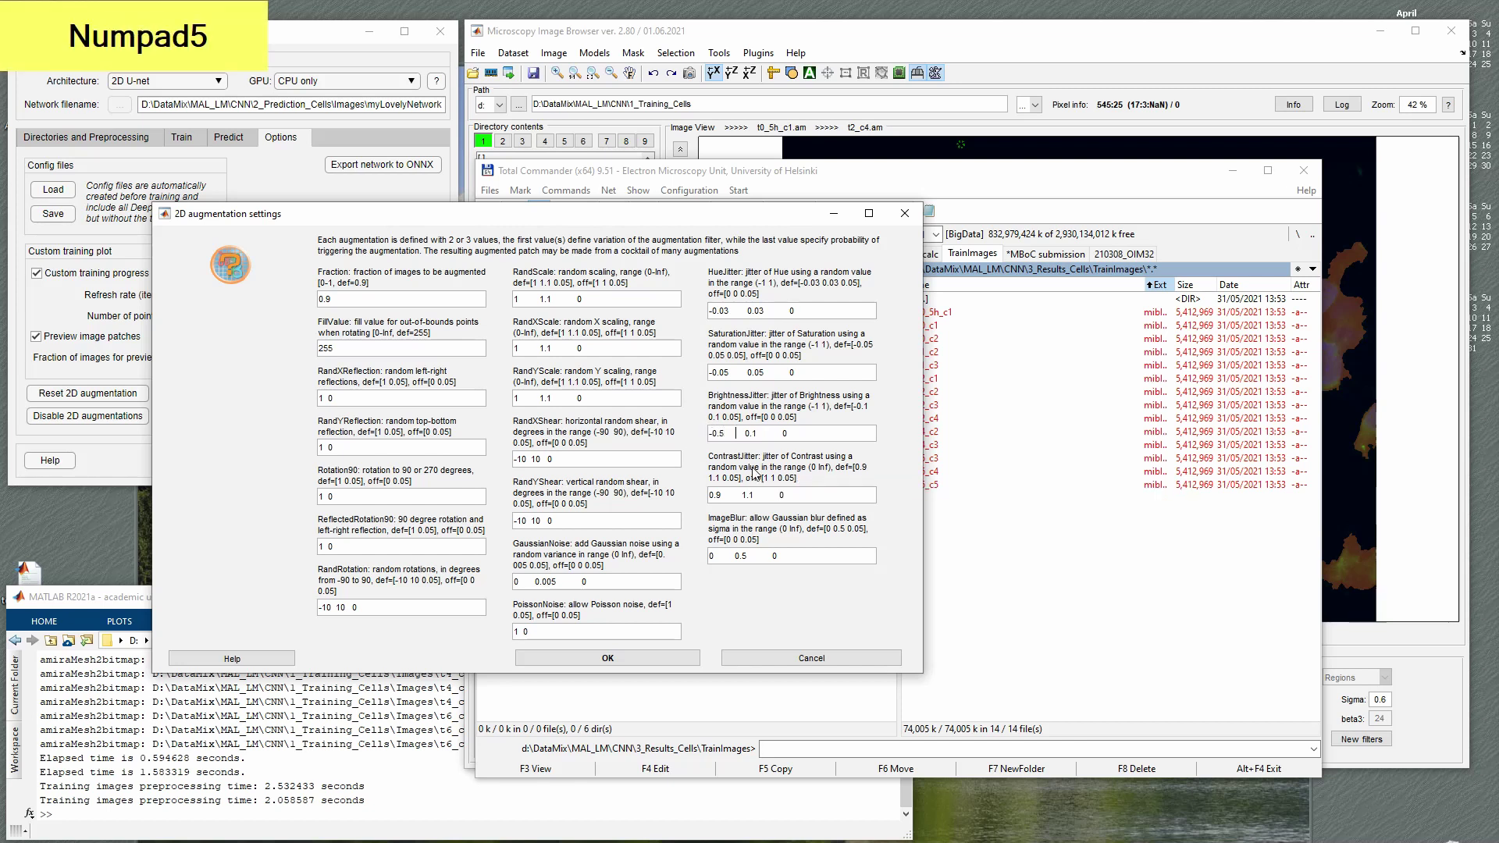
key("Right")
key("Right")
key("Delete")
type("5")
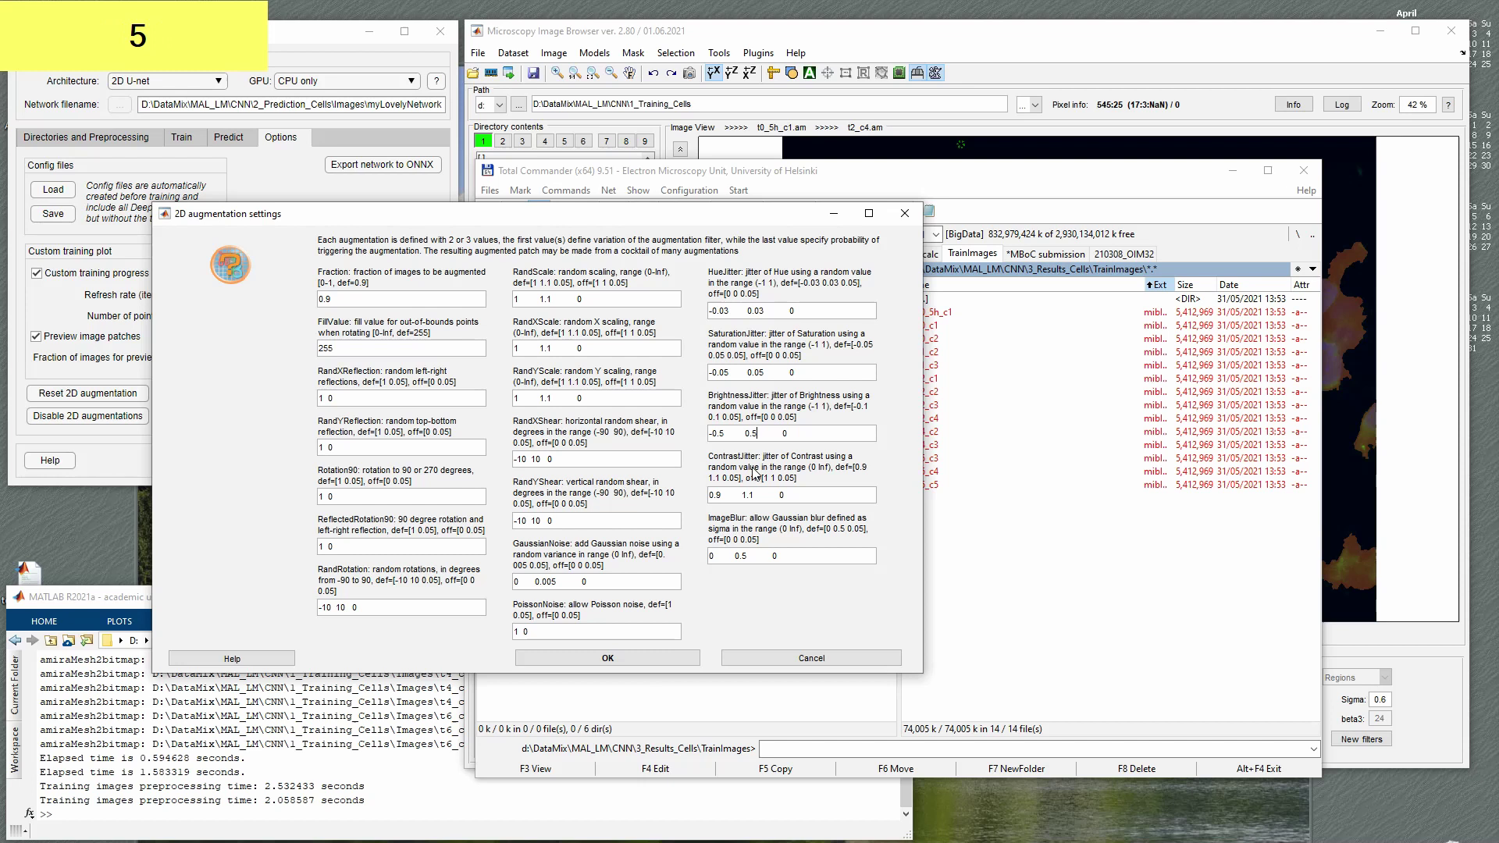
left_click(741, 433)
left_click(618, 657)
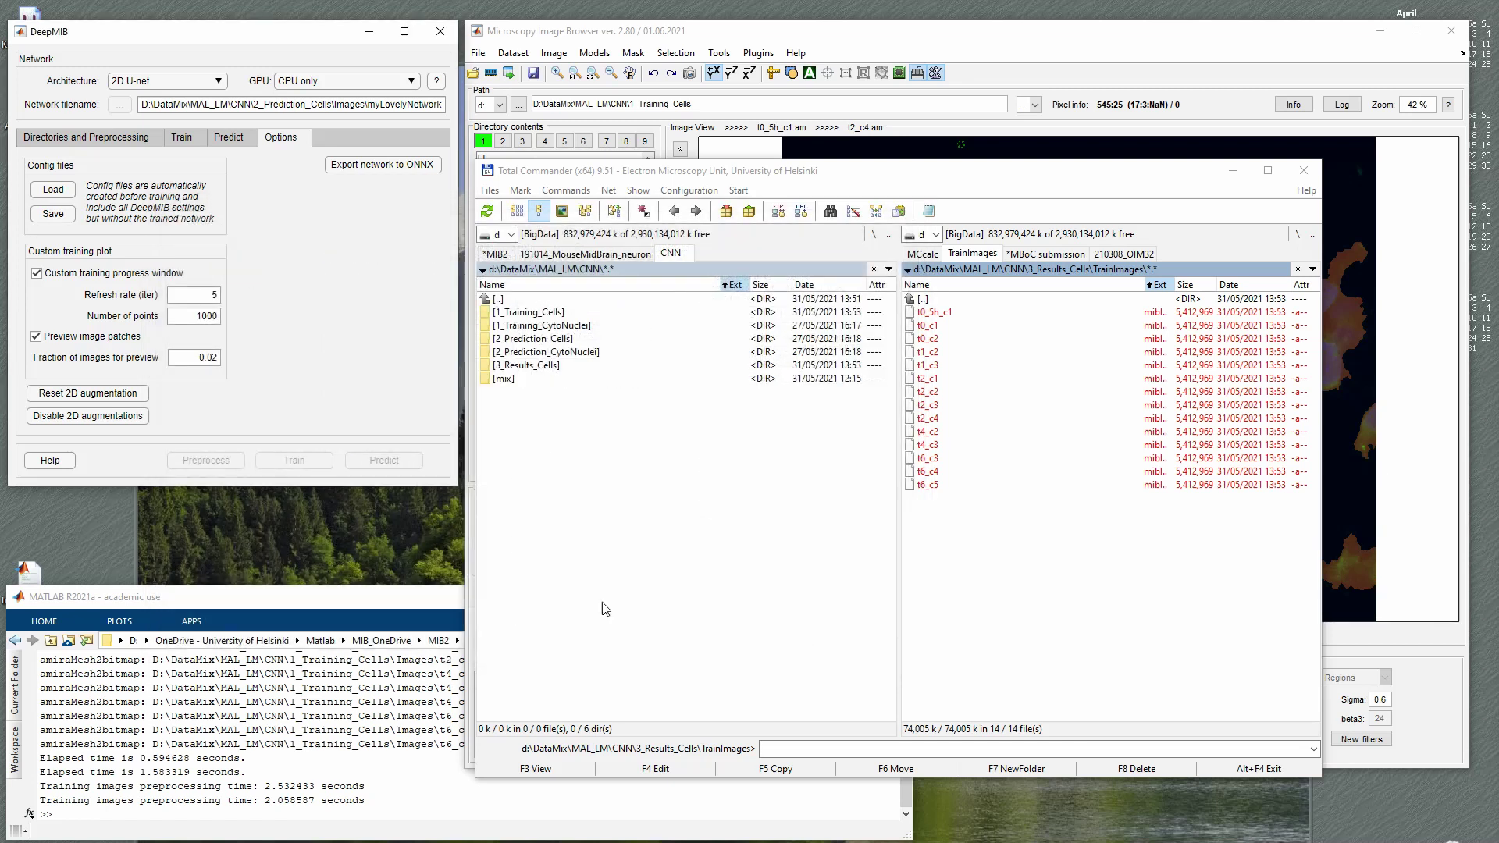
- Reopen the 2D augmentation settings from the training options, set the BrightnessJitter probability to 0.5, and accept the change
left_click(187, 135)
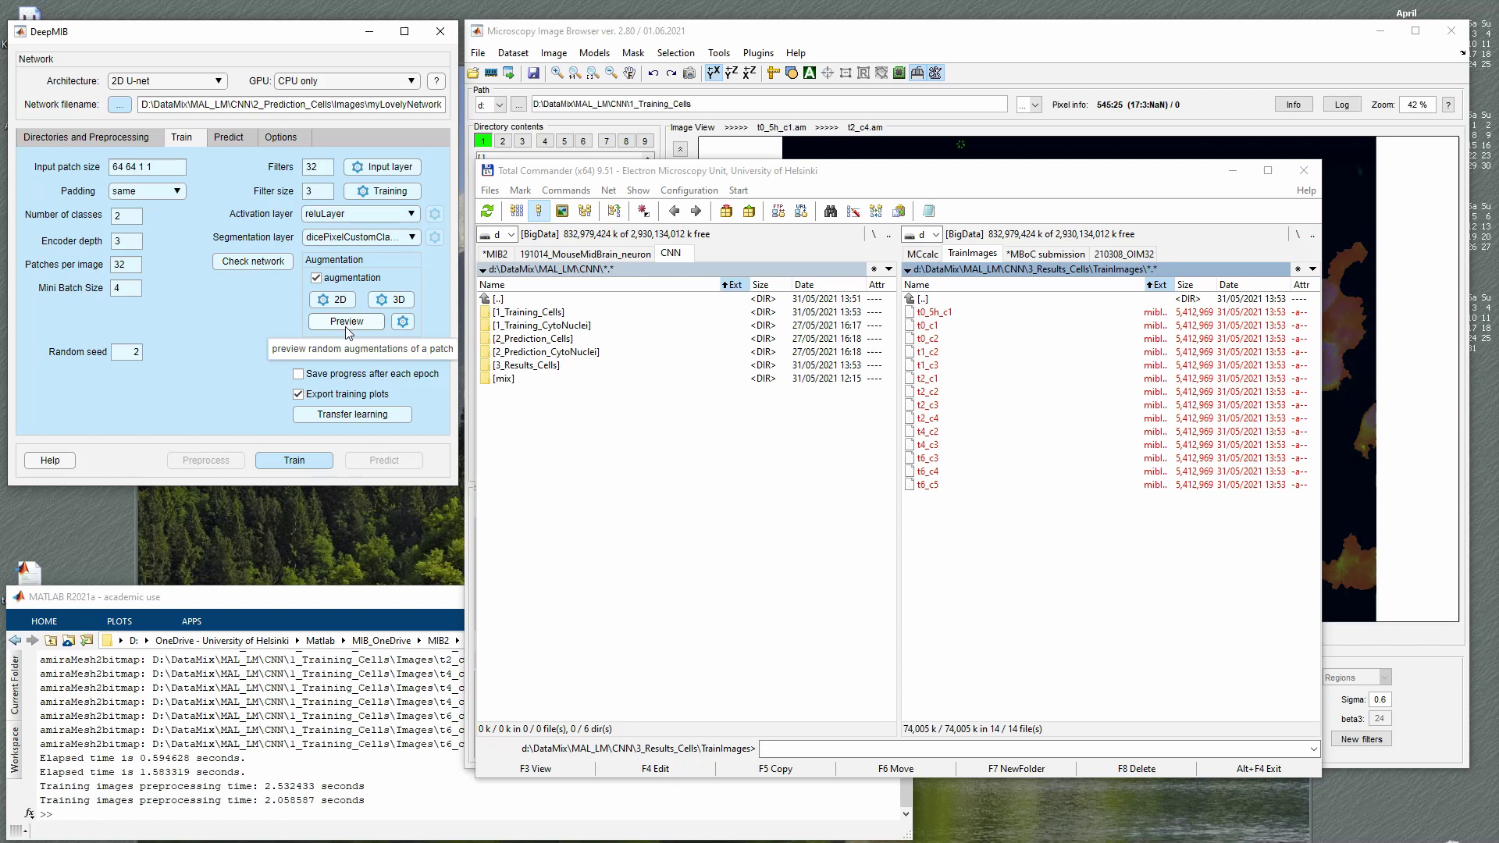
left_click(342, 303)
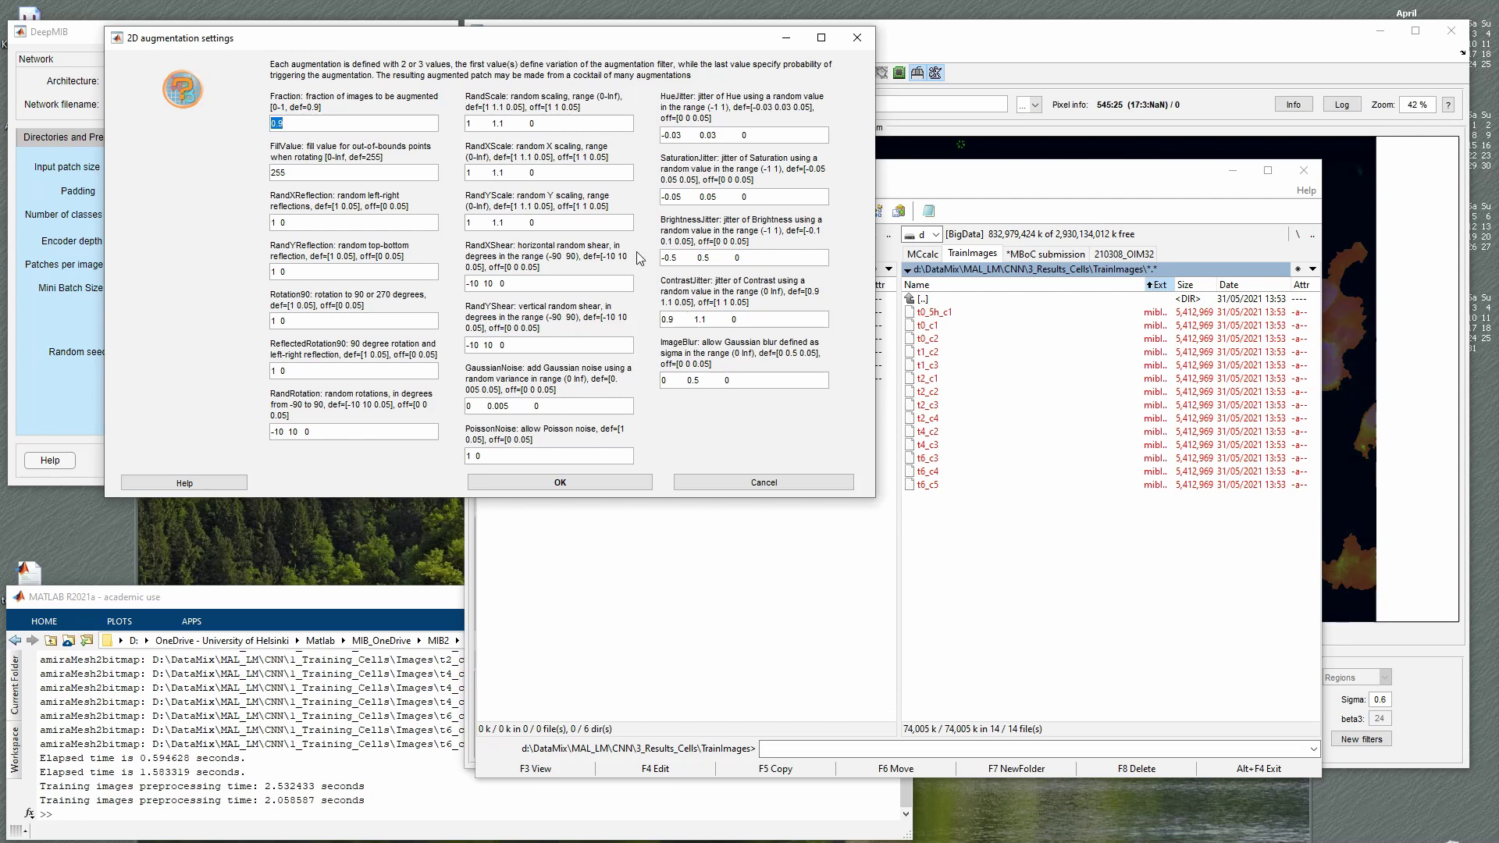
left_click(784, 257)
key("BackSpace")
type(".5")
left_click(300, 125)
double_click(297, 129)
left_click_drag(749, 258, 685, 259)
left_click(689, 258)
left_click(564, 477)
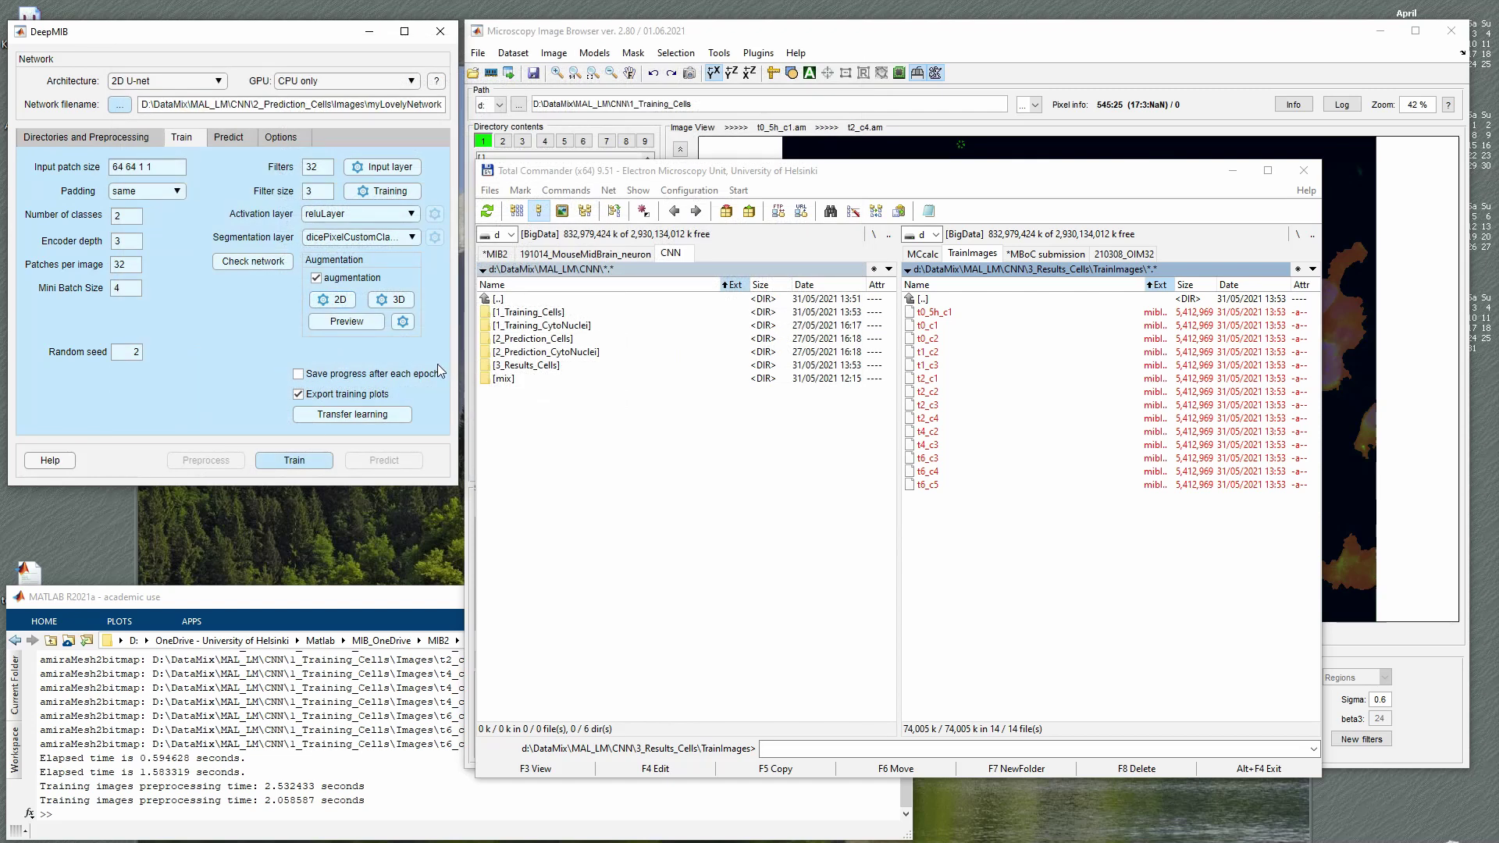
- Try to preview the augmented patches, and read the error details in the MATLAB command window
left_click(348, 321)
left_click(398, 792)
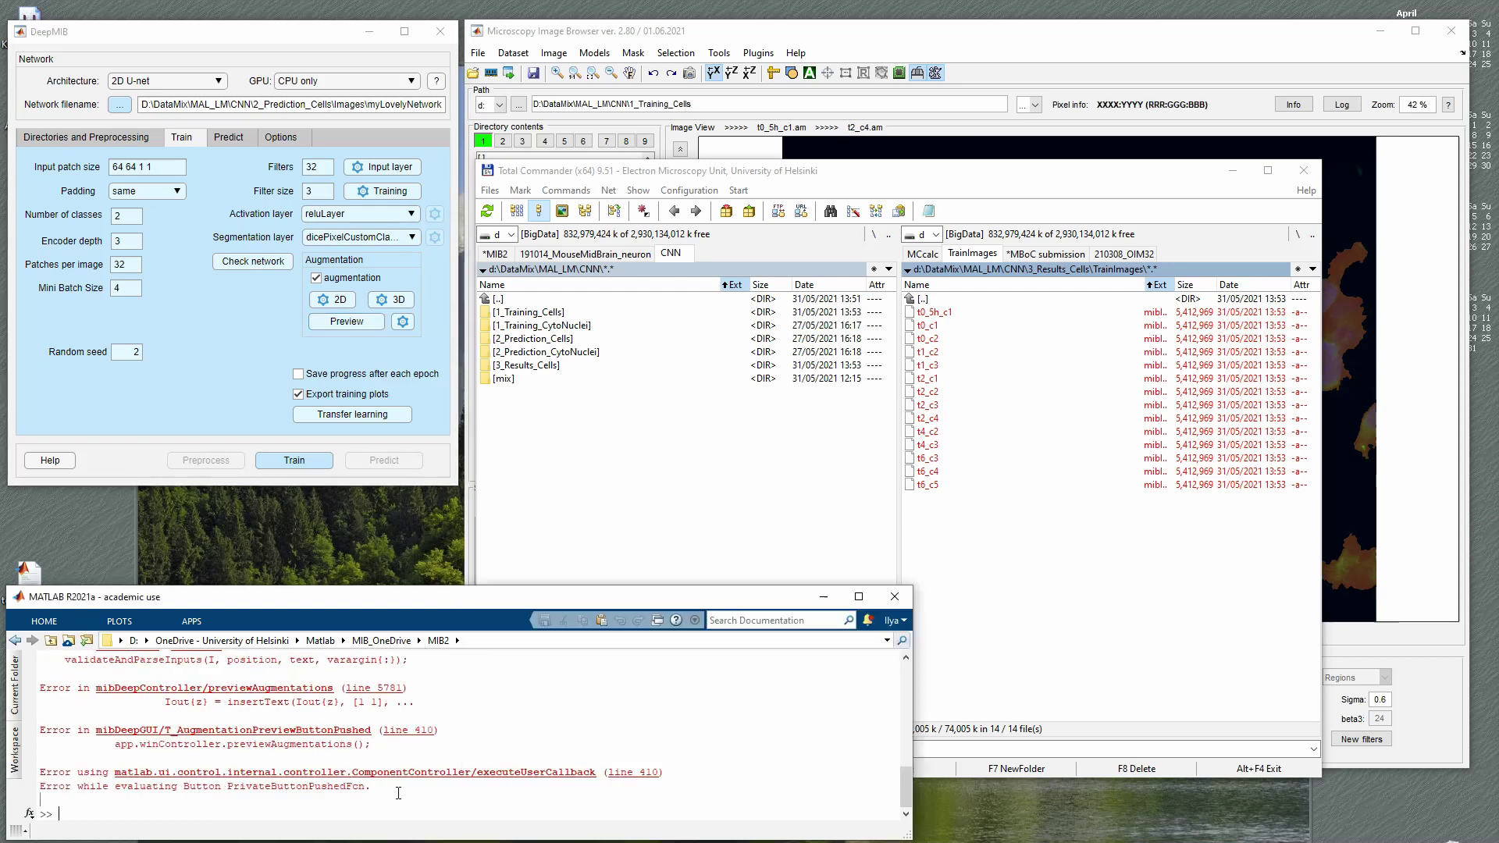
scroll(398, 792, "up", 3)
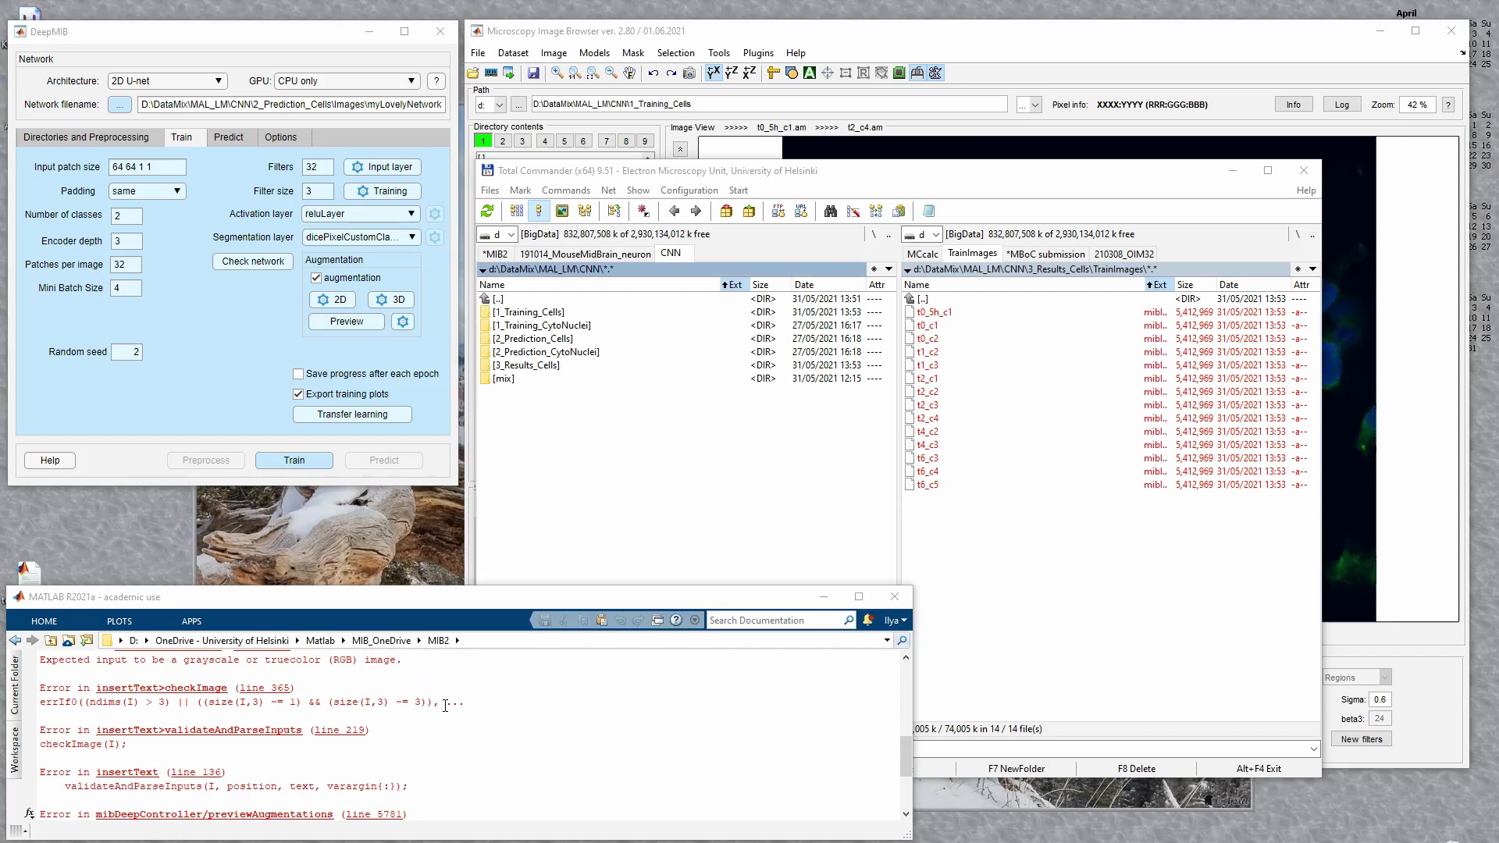
left_click(444, 702)
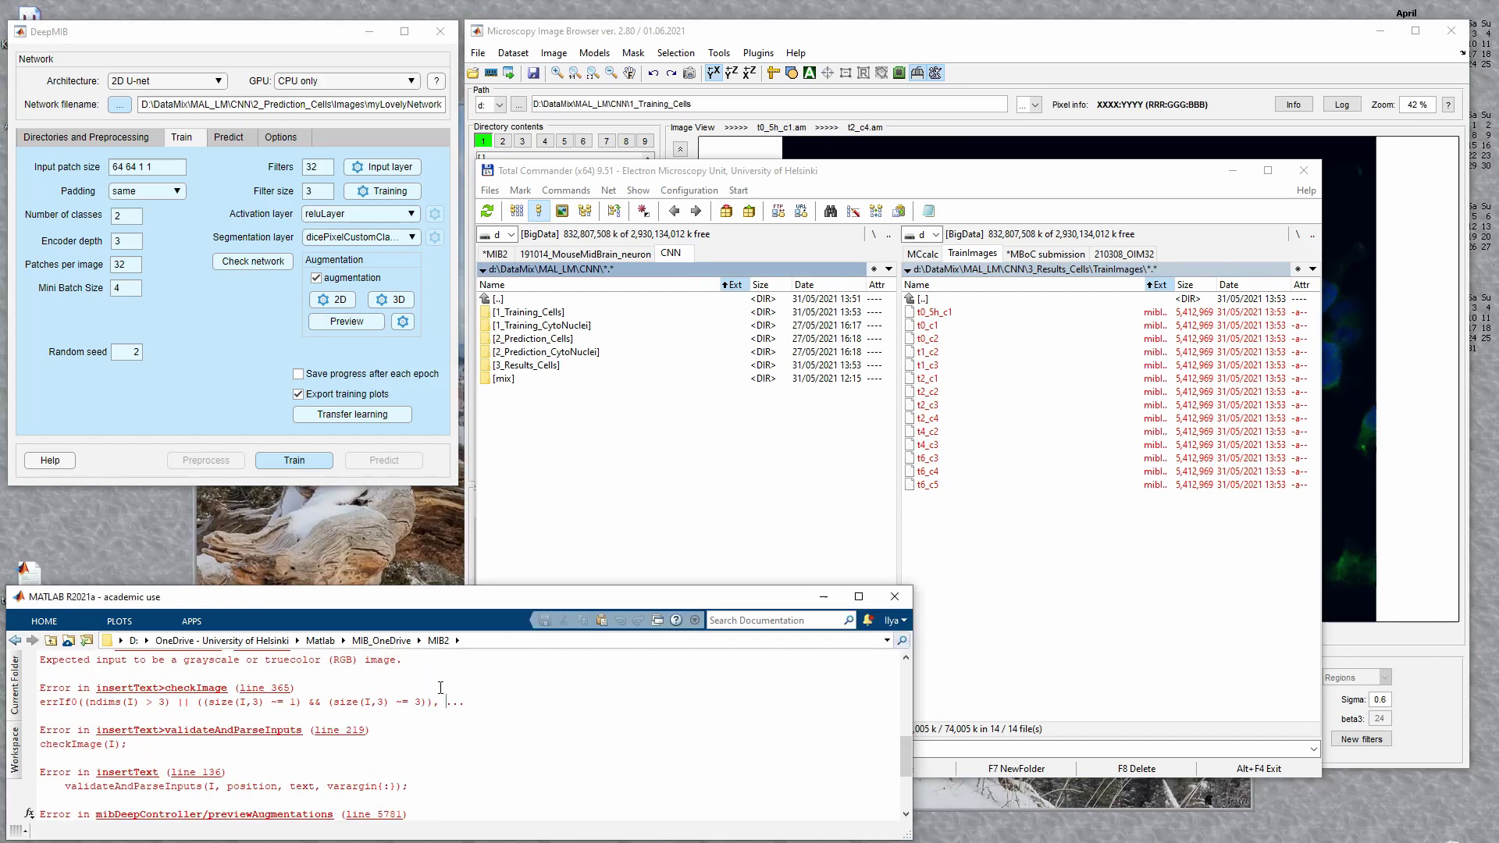
left_click_drag(402, 660, 325, 661)
left_click(377, 759)
scroll(382, 758, "up", 1)
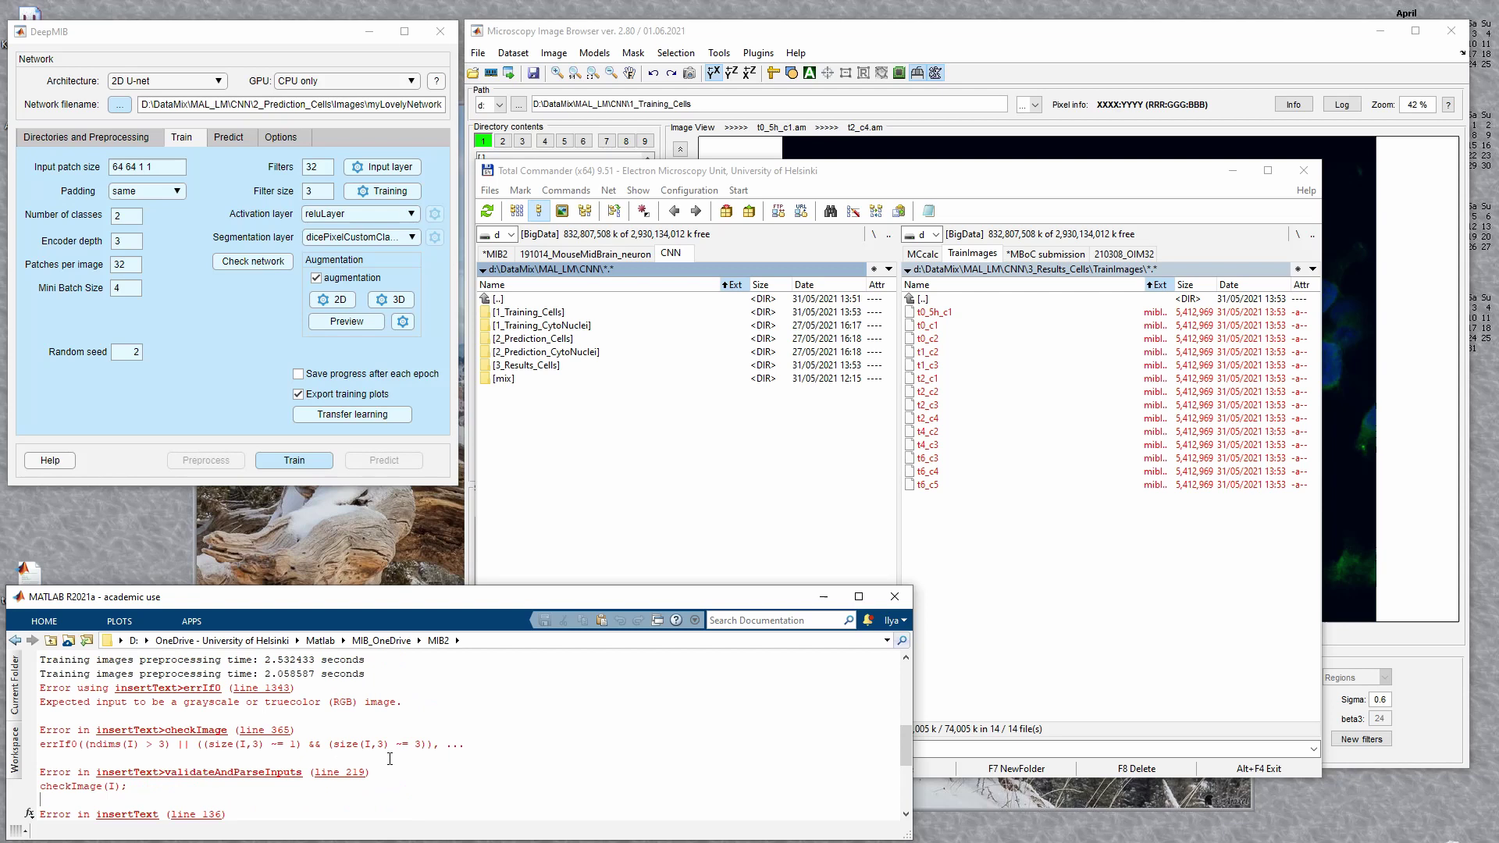
- Check the image's color channels in Microscopy Image Browser, and set DeepMIB's input patch size to 256 256 1 2
left_click(733, 51)
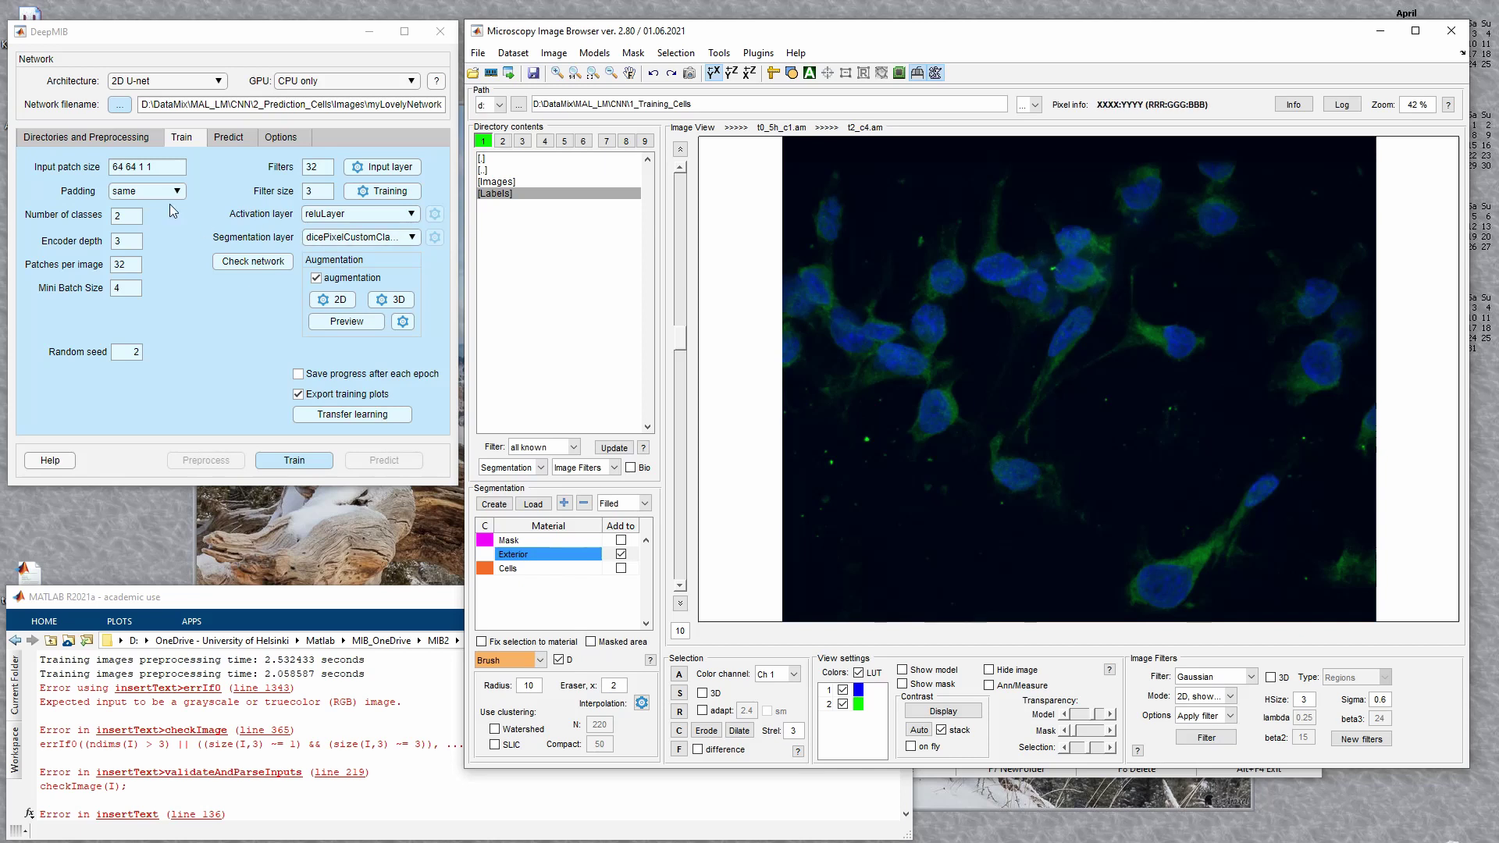
left_click_drag(167, 168, 27, 155)
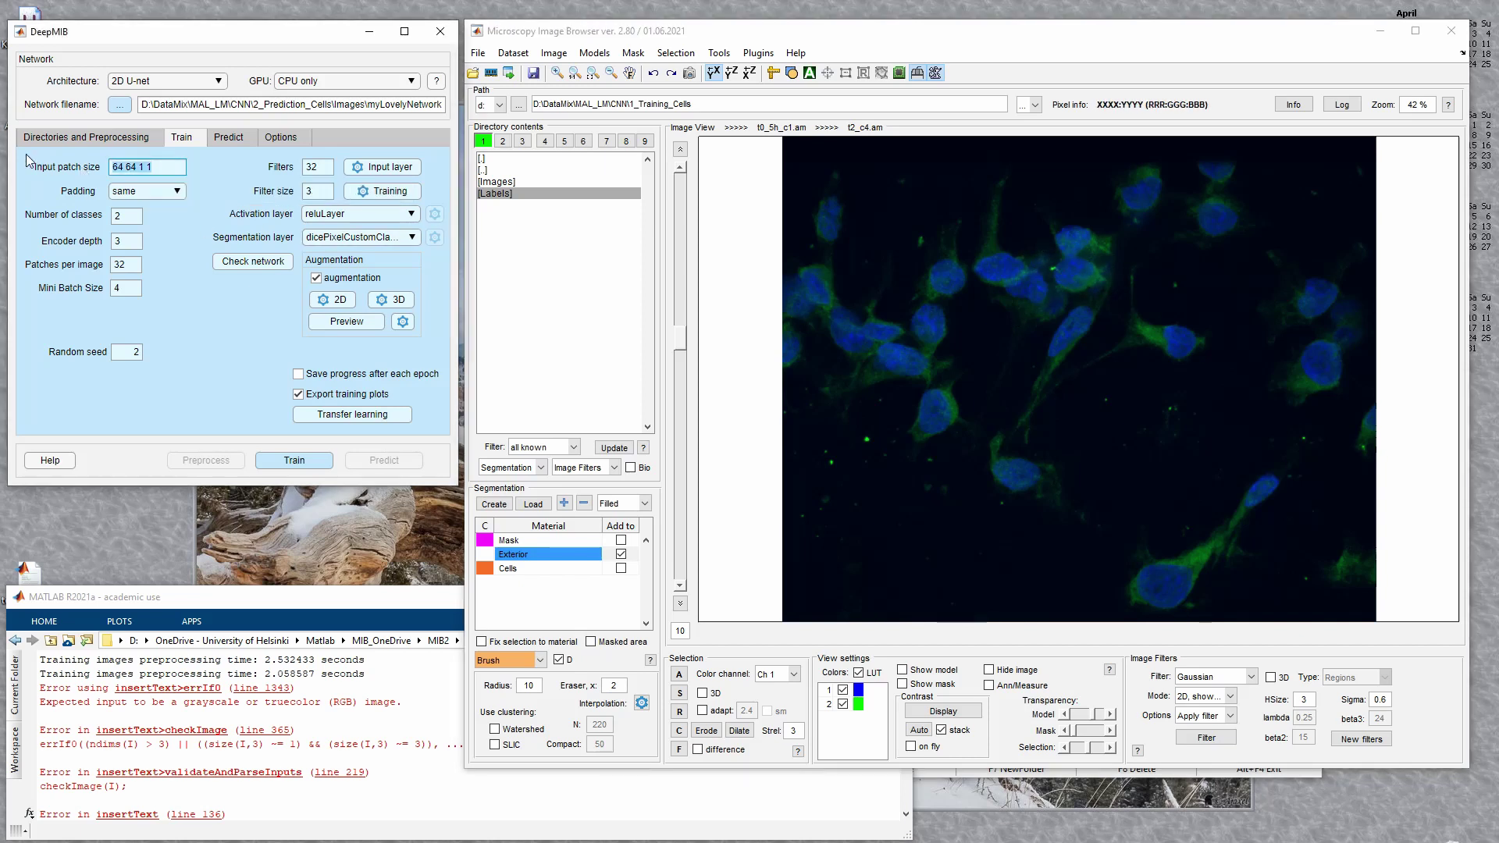
double_click(146, 167)
left_click(163, 165)
key("BackSpace")
type("2")
left_click_drag(136, 165, 84, 180)
type("256 ")
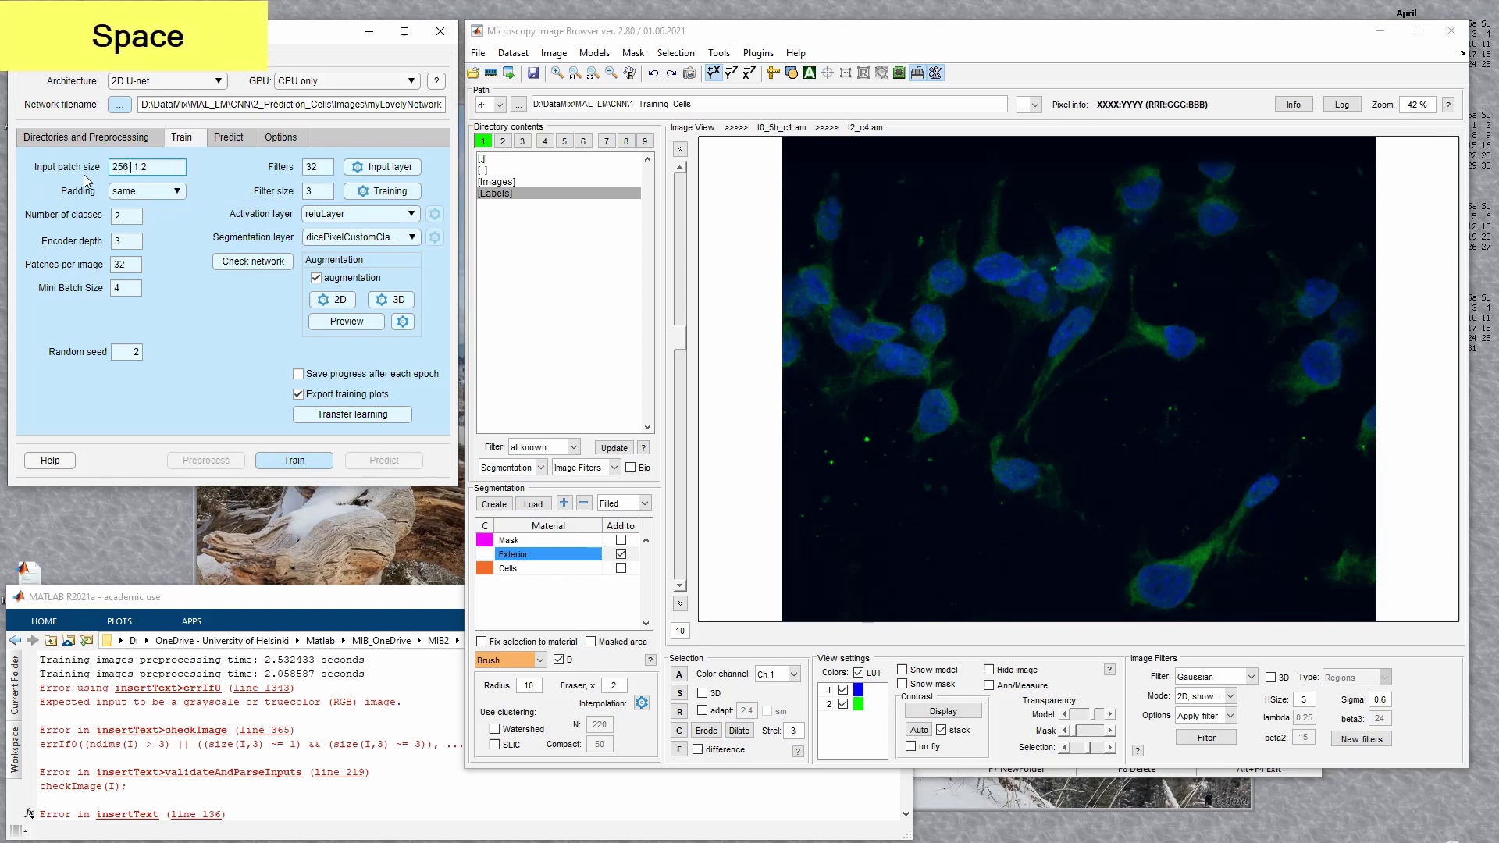
type("256")
left_click(219, 236)
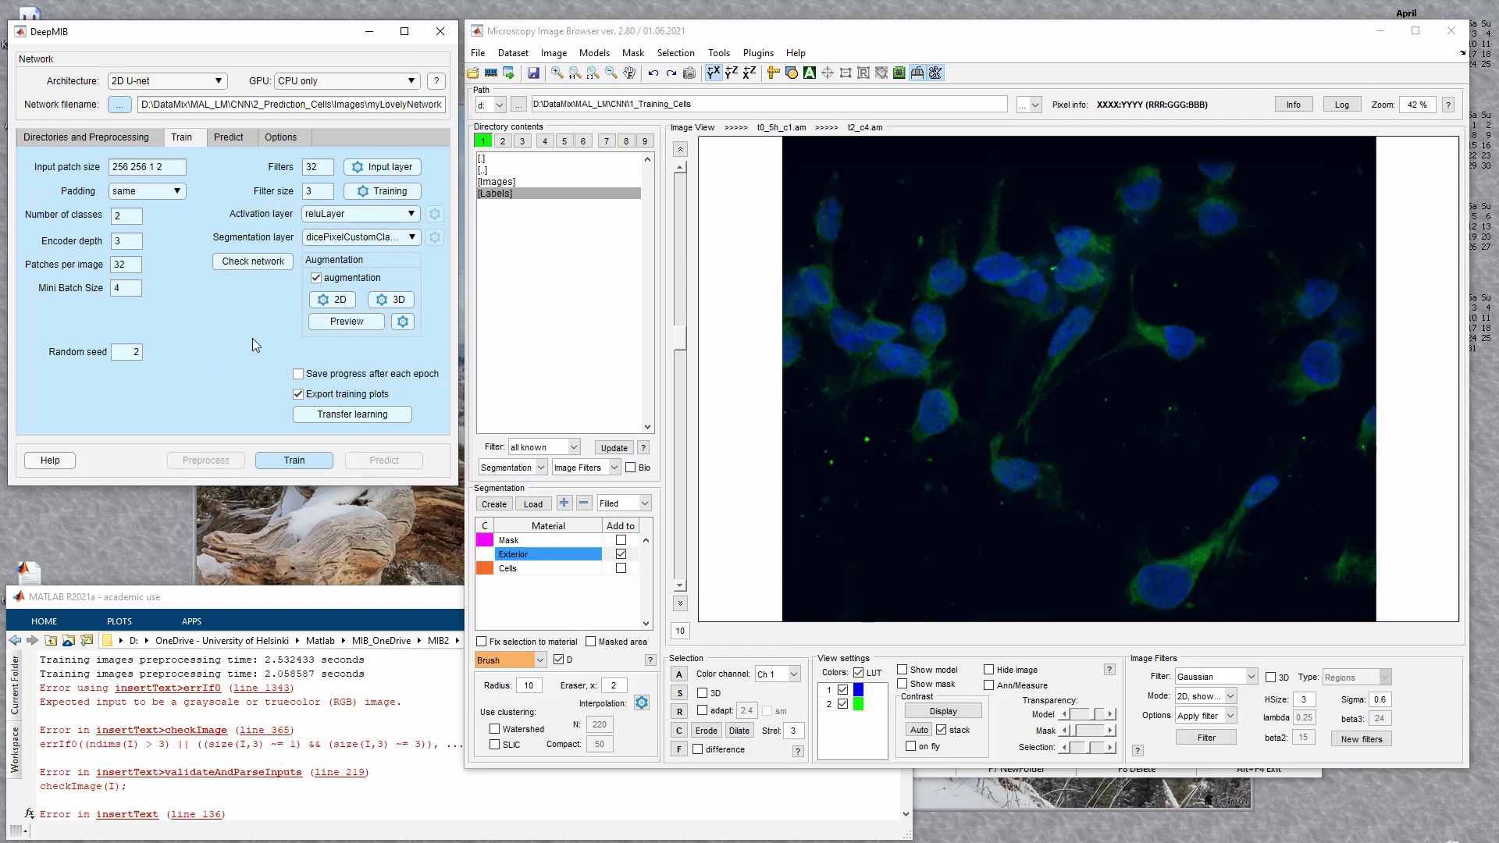
- Preview the augmented patches, and set the number of patches to show in the preview to 16
left_click(329, 323)
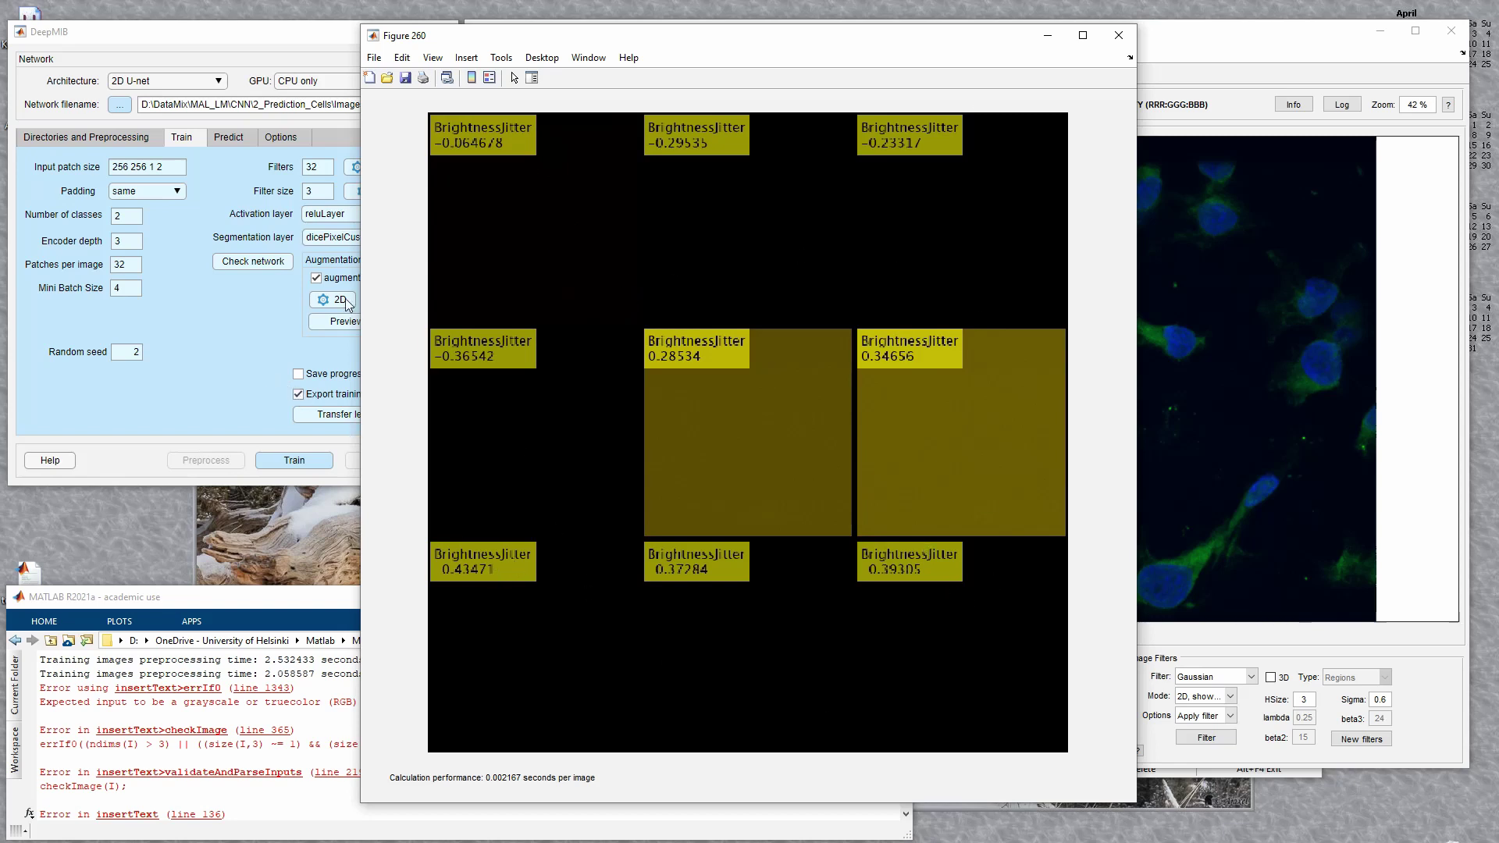
left_click_drag(584, 40, 805, 29)
left_click(402, 321)
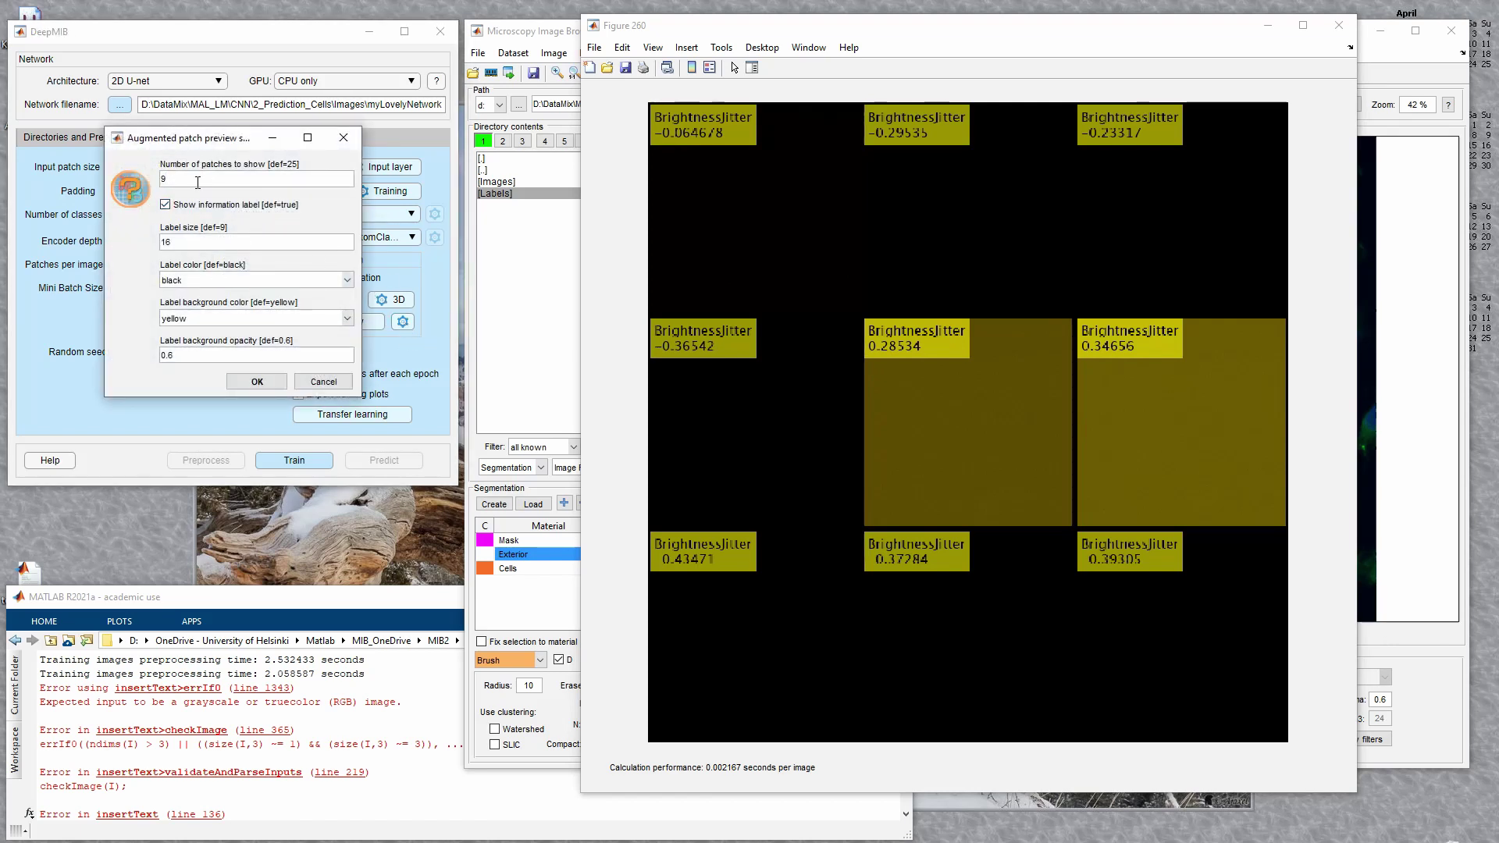
key("BackSpace")
type("16")
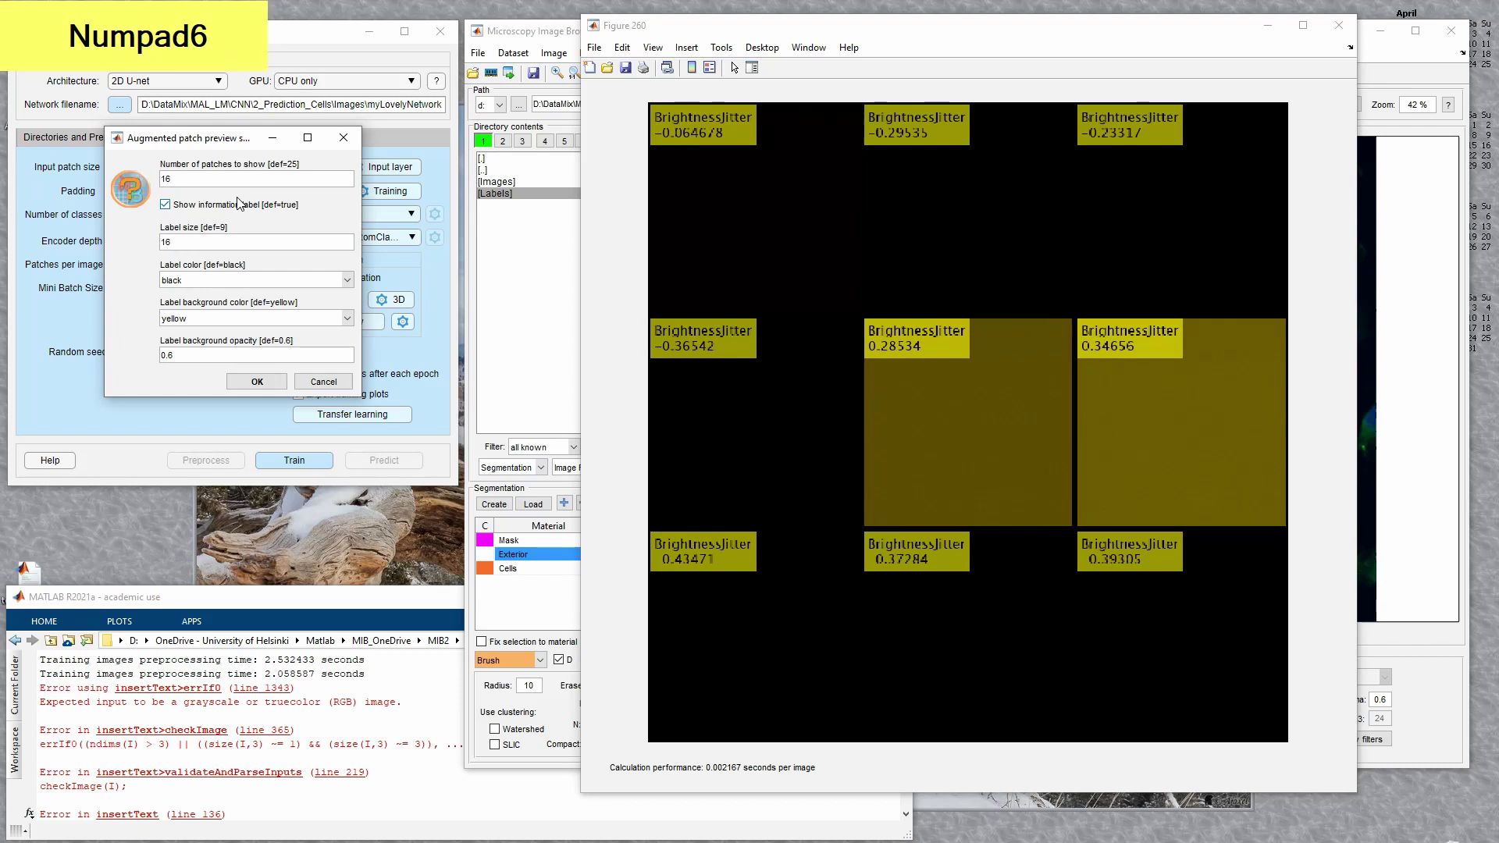
left_click(262, 382)
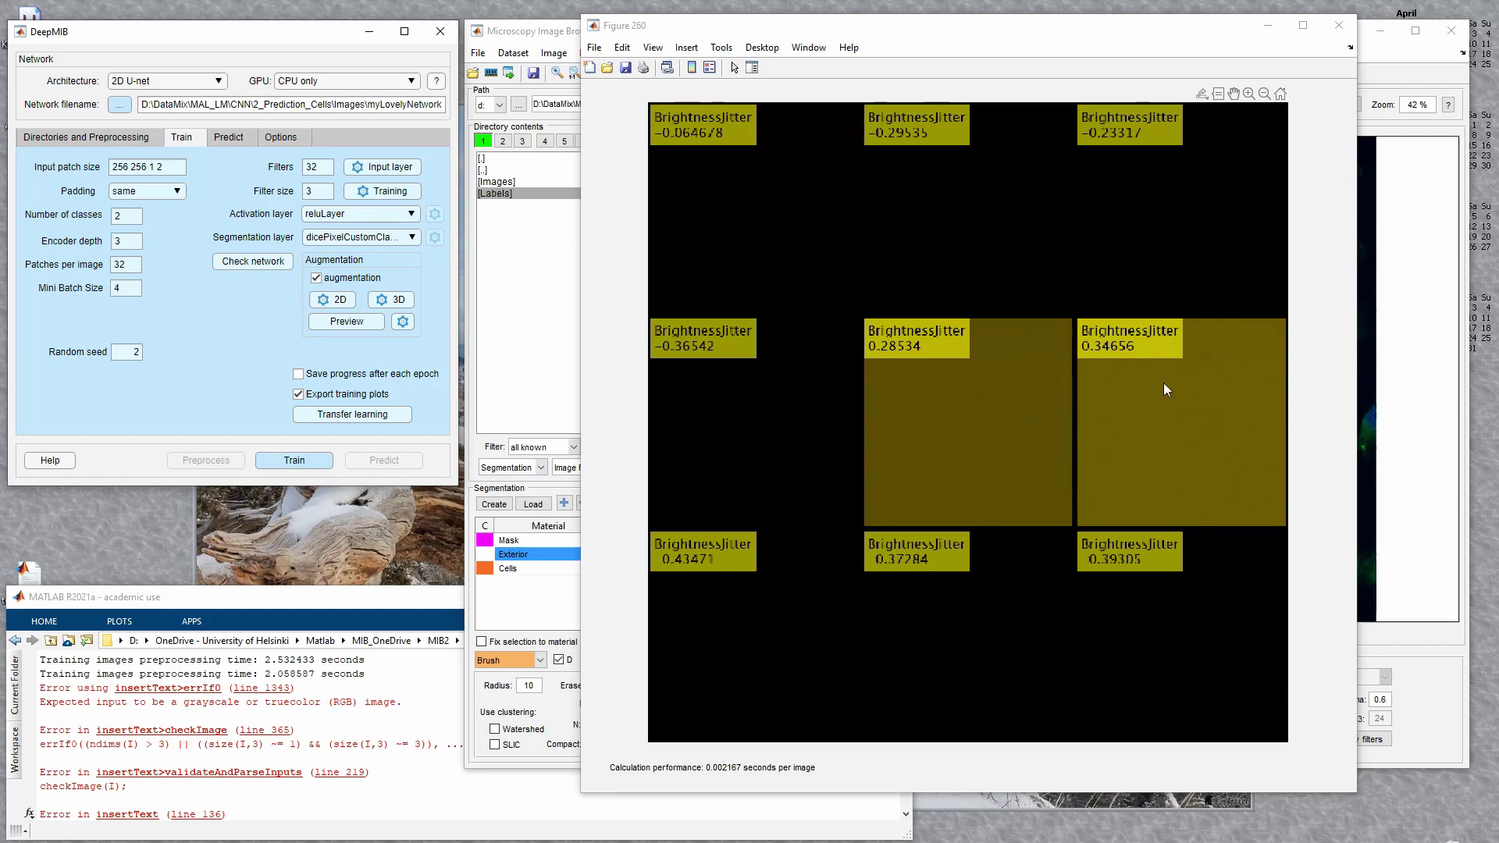
- Set the random seed to 3, preview the augmented patches again, and close the older preview figure
double_click(118, 353)
type("3")
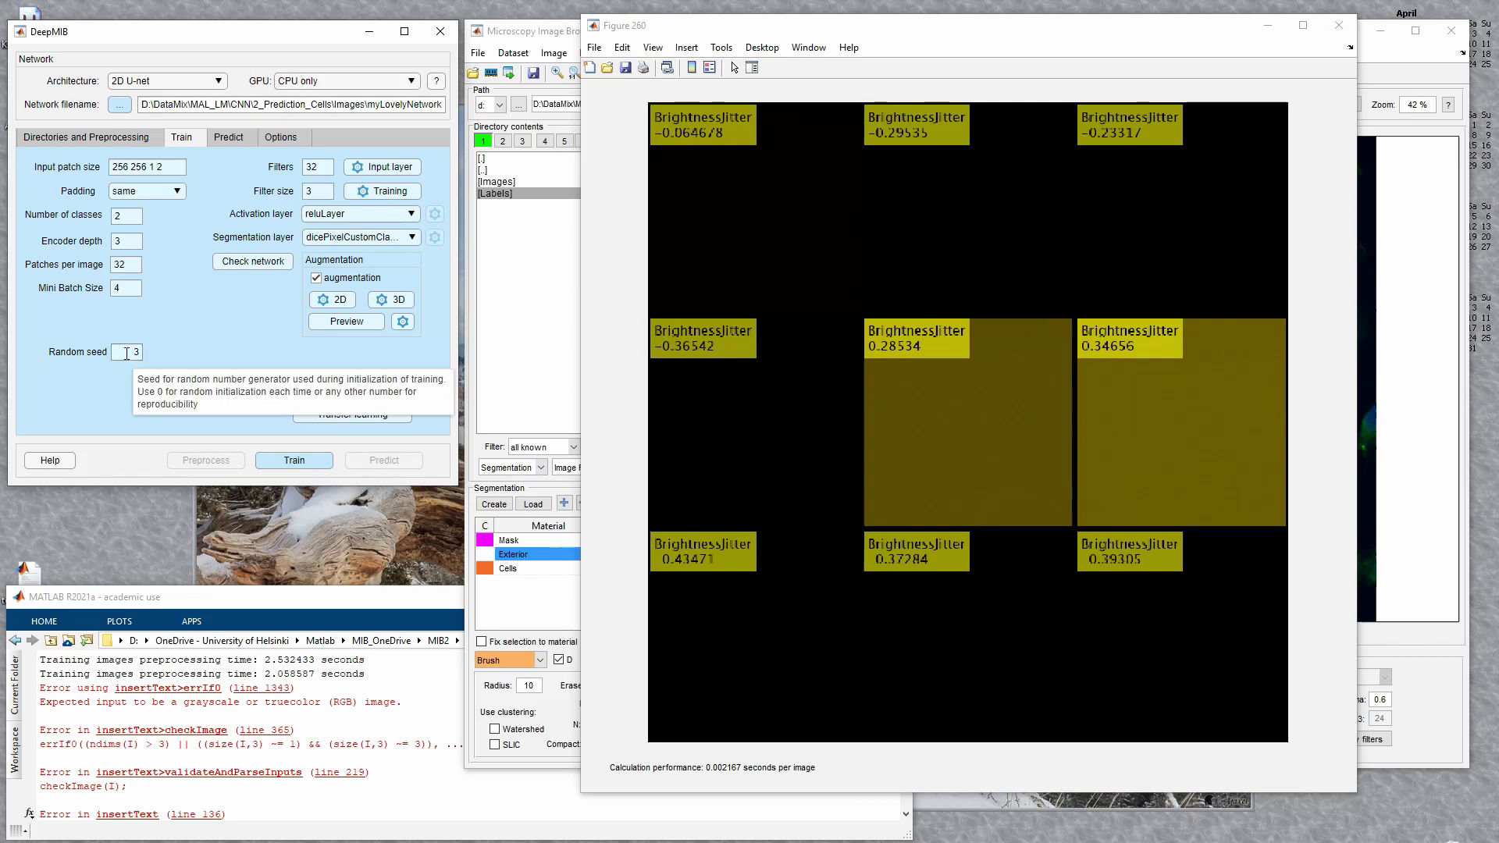
left_click(340, 322)
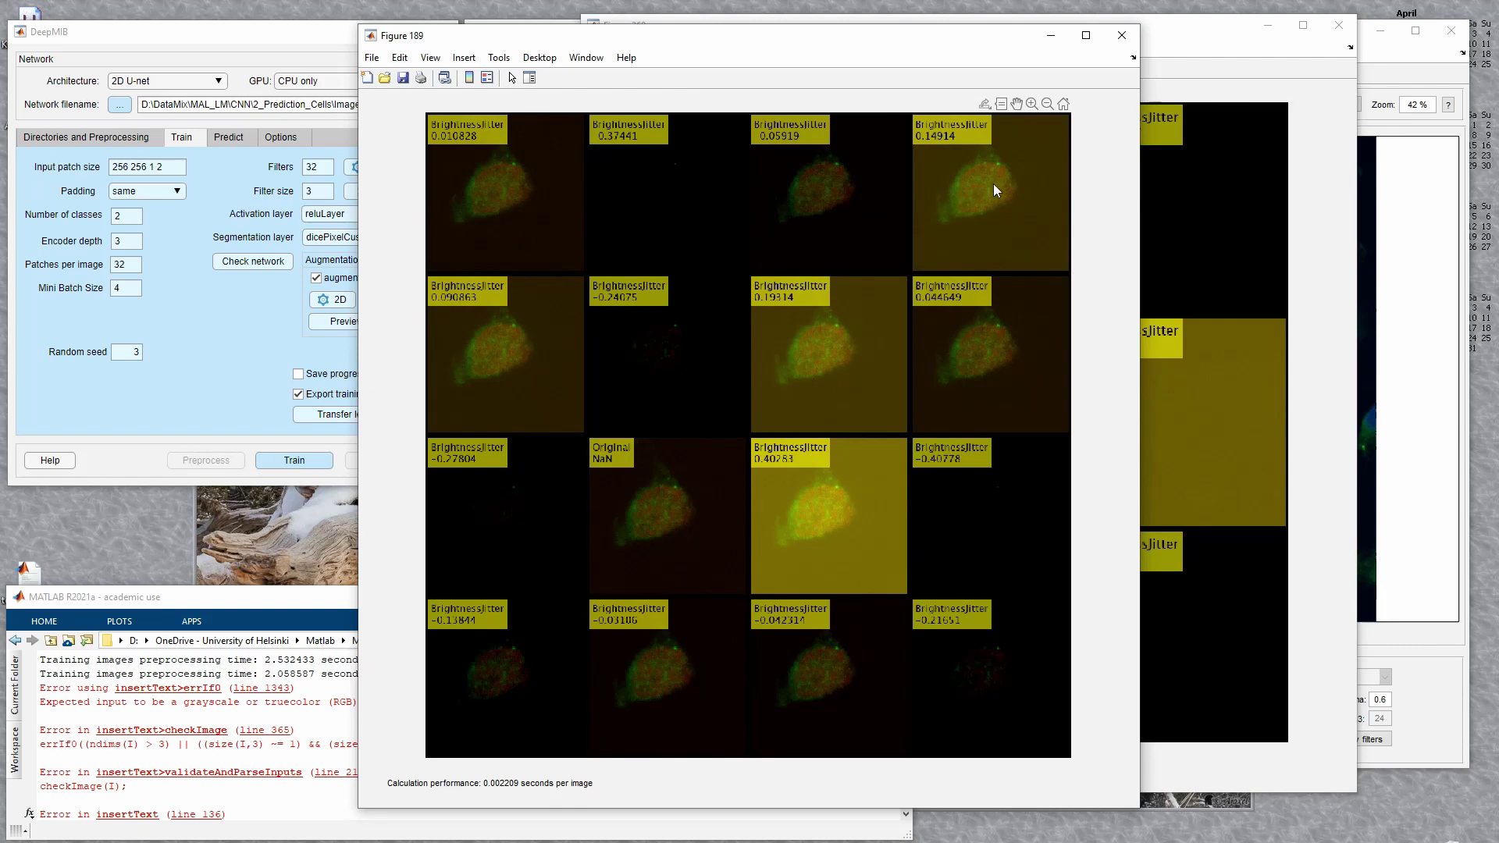
left_click(1338, 25)
left_click_drag(735, 45, 817, 35)
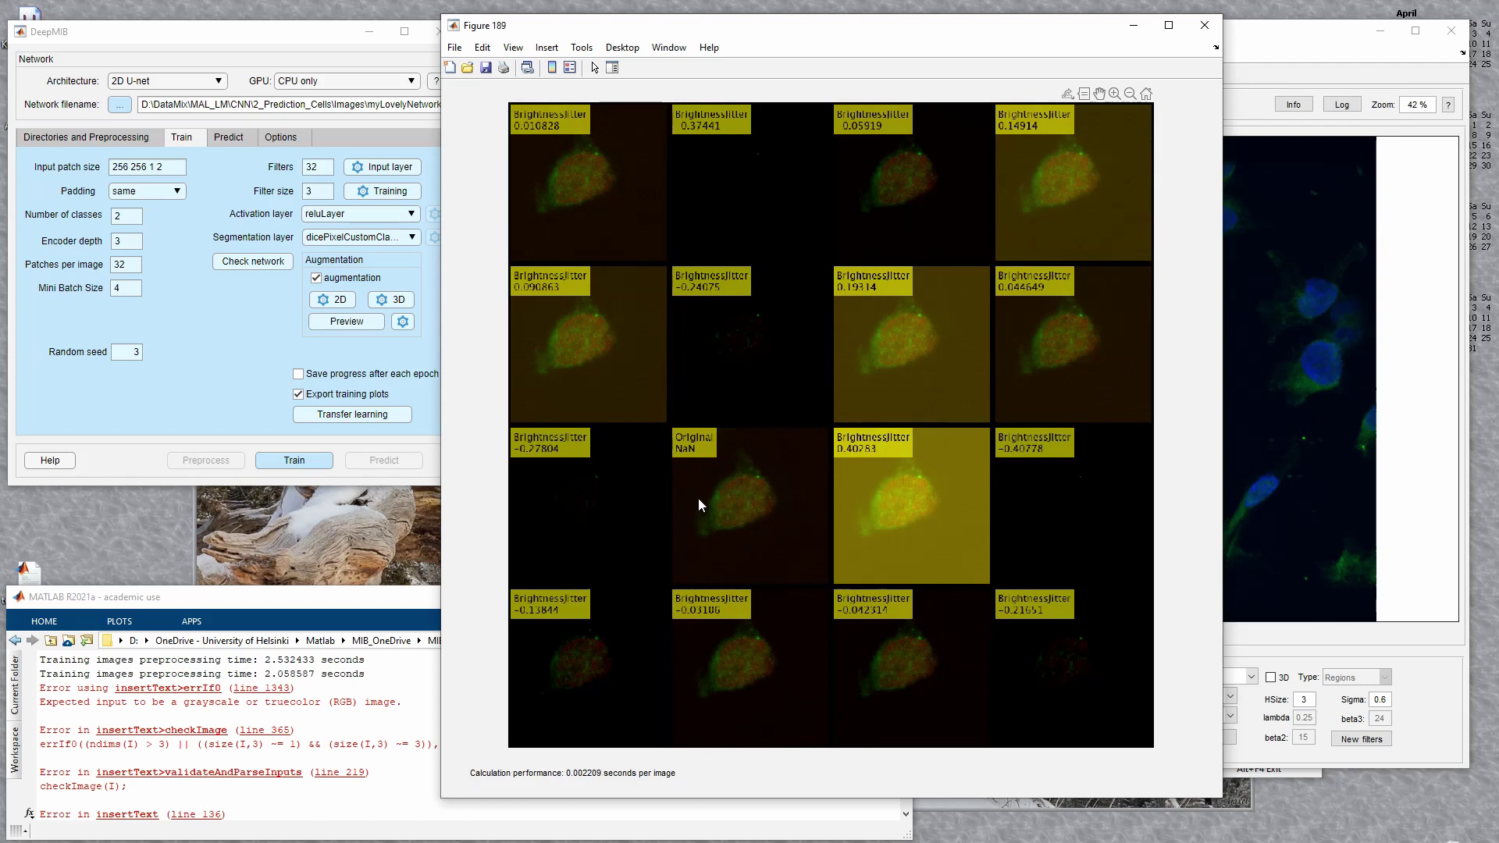
- Set the ContrastJitter probability to 0.5 in the 2D augmentation settings, and accept the change
left_click(209, 338)
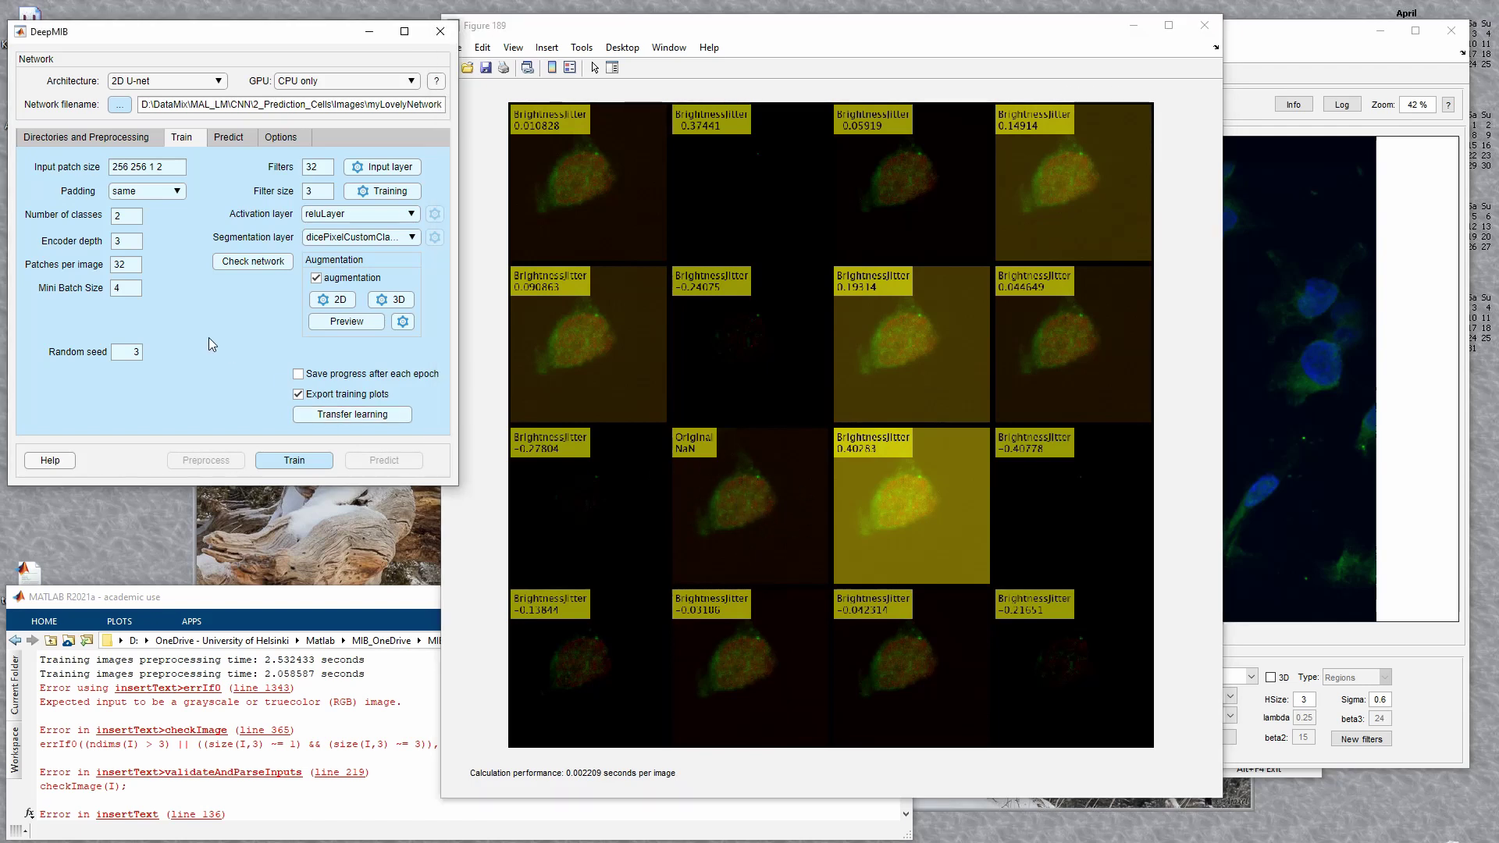
left_click(332, 300)
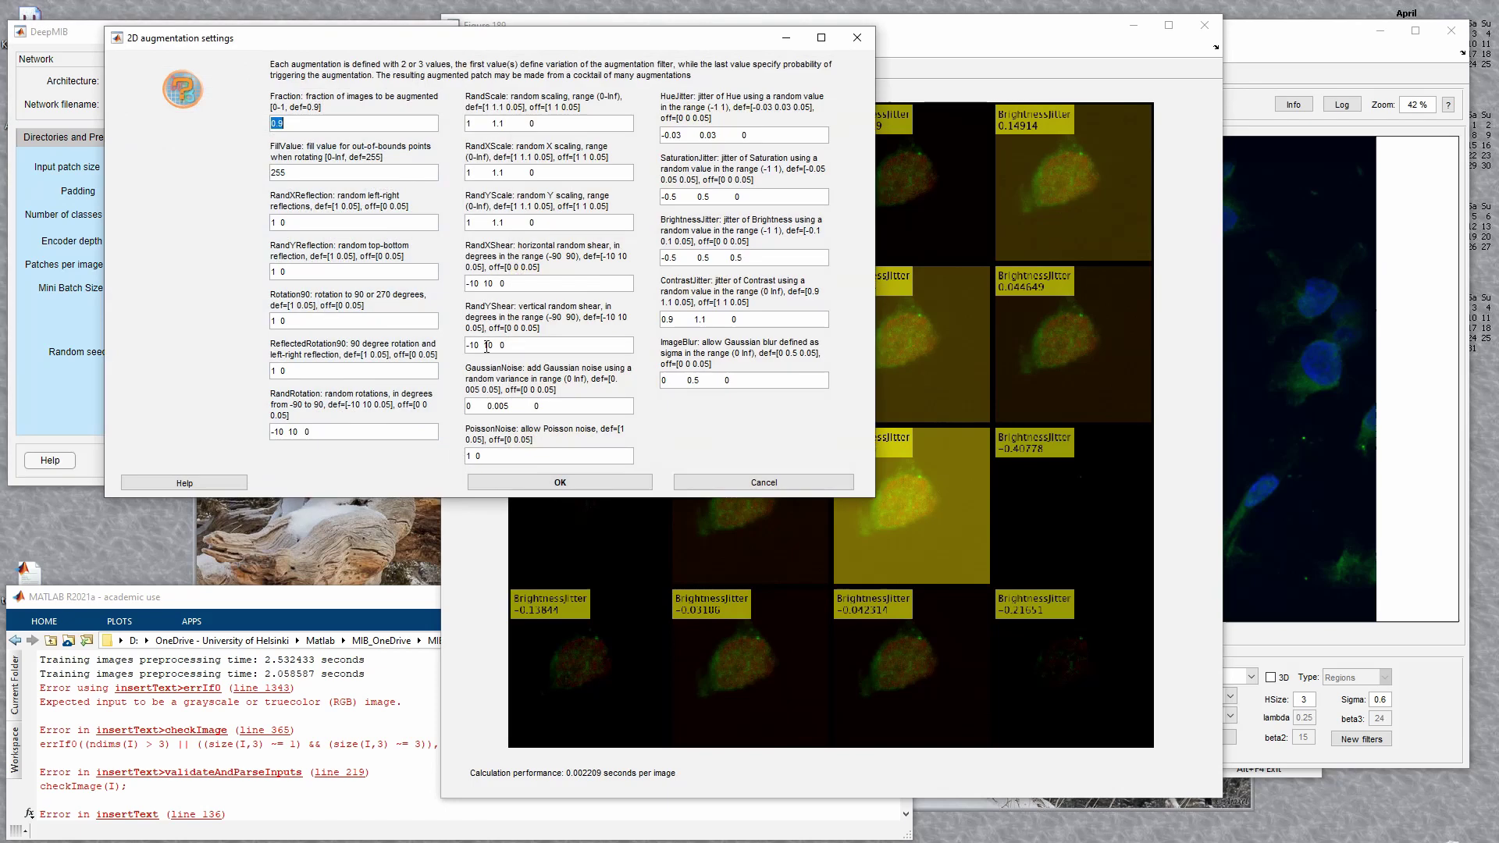
left_click(758, 321)
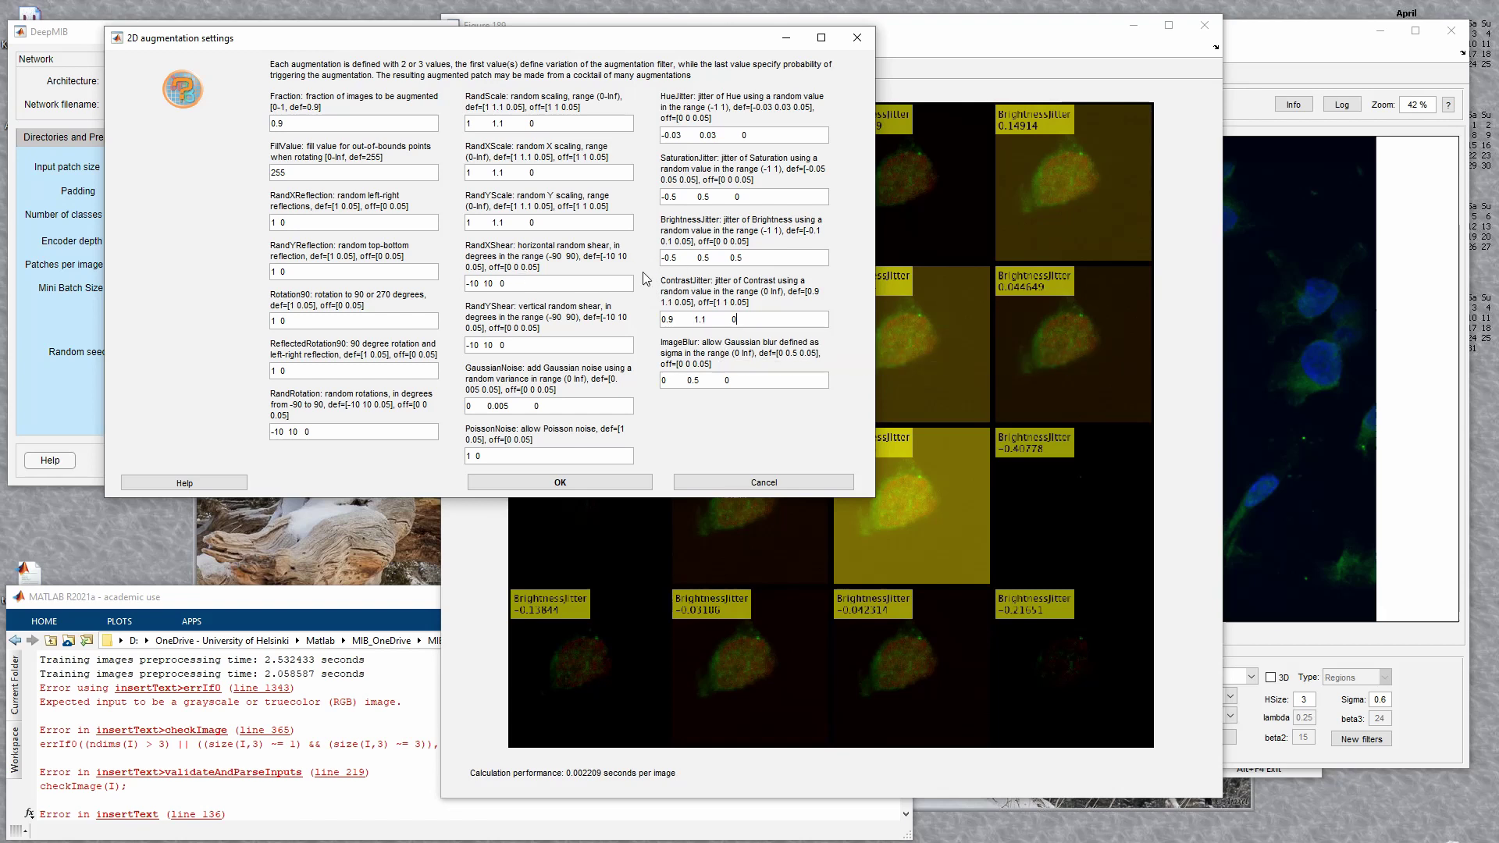
type(".5")
left_click(605, 481)
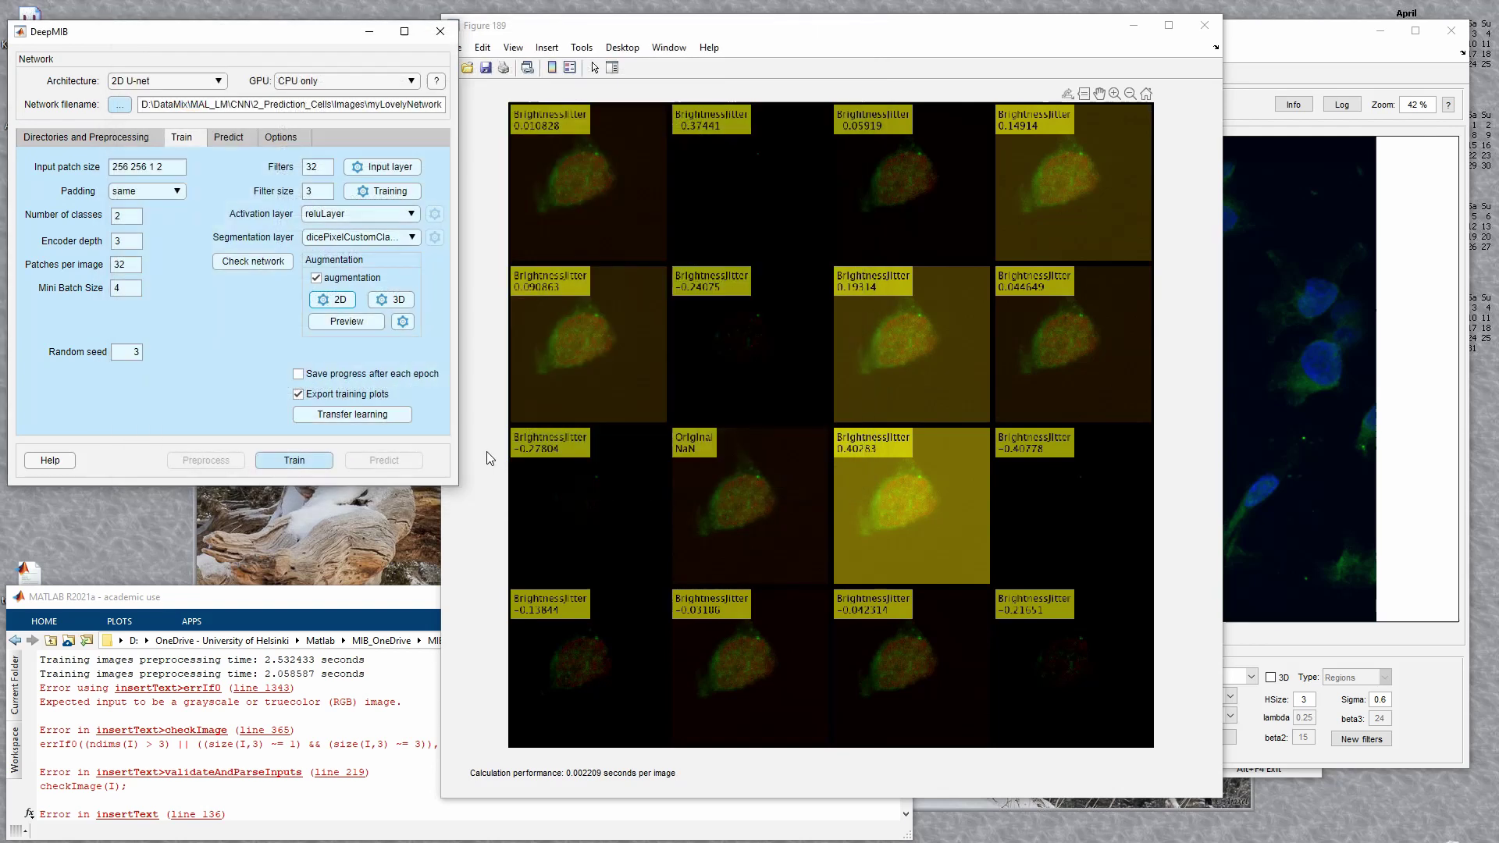
- Preview the patches with combined brightness and contrast augmentations, examine them, and close both preview figures
left_click(350, 322)
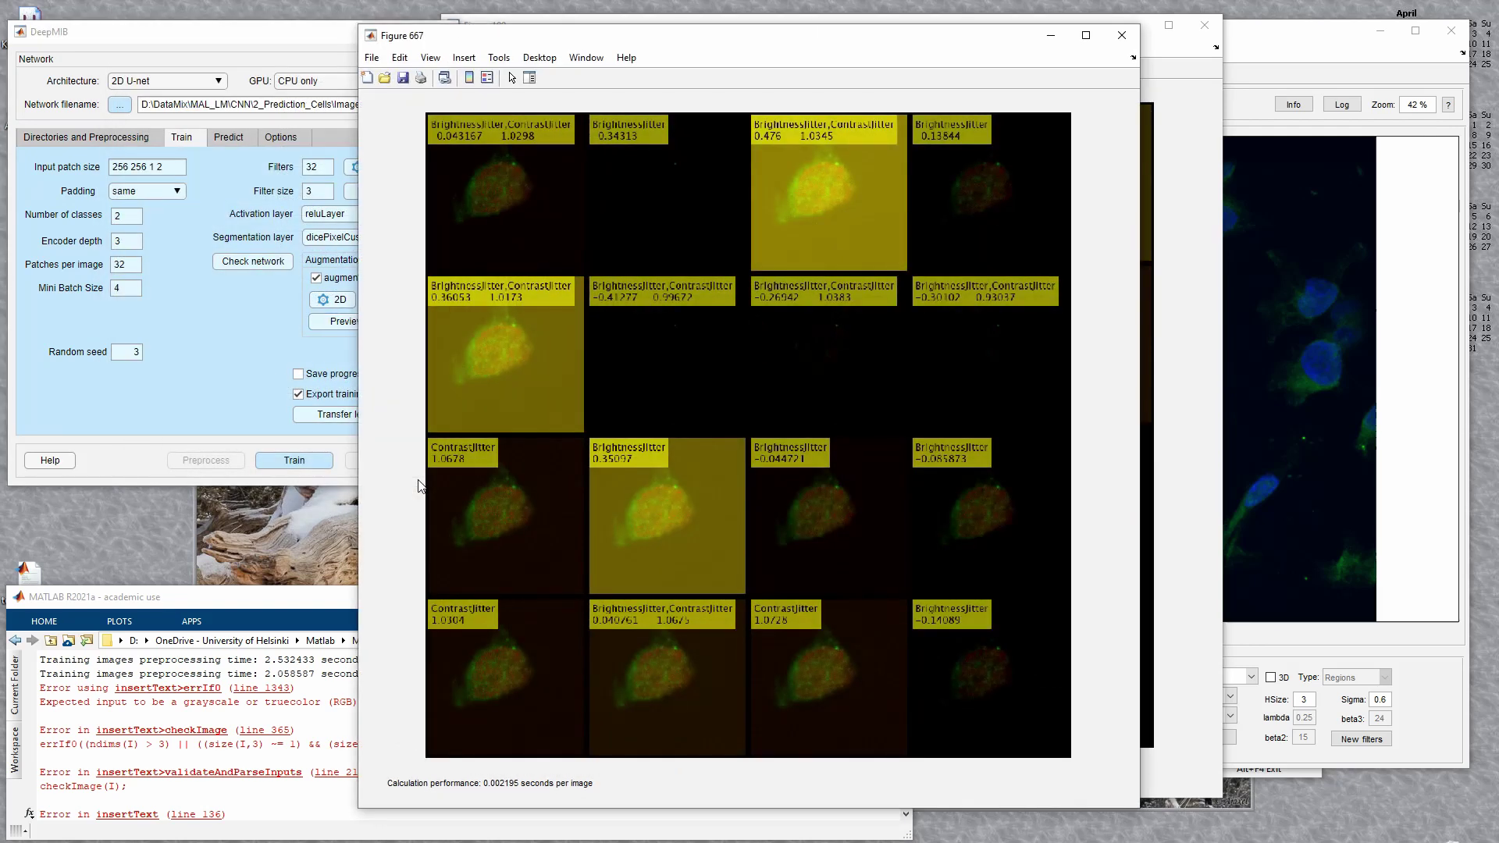
left_click_drag(685, 41, 858, 35)
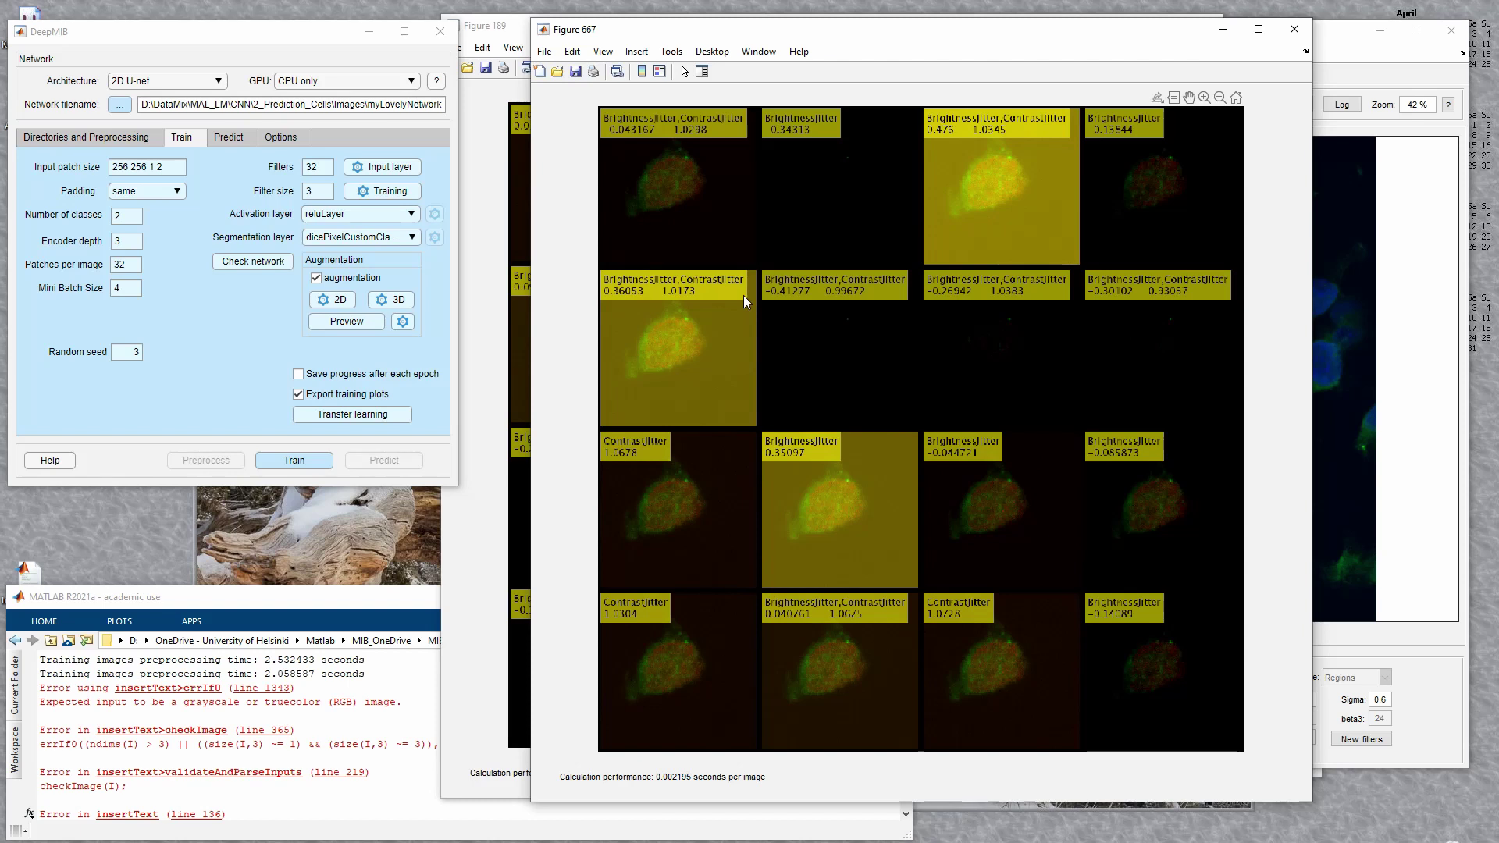
left_click(1294, 29)
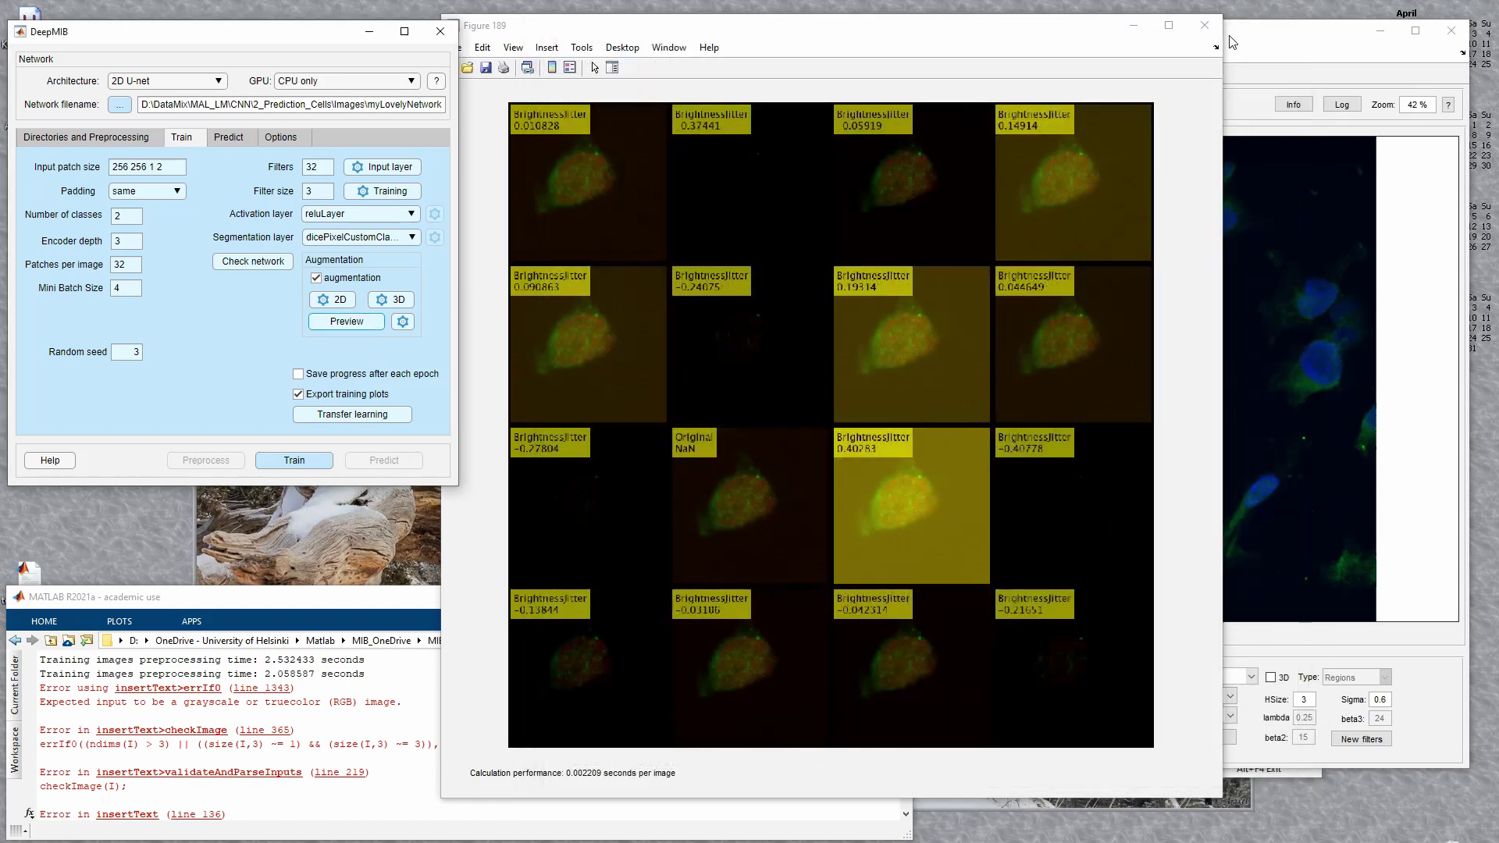
left_click(1202, 30)
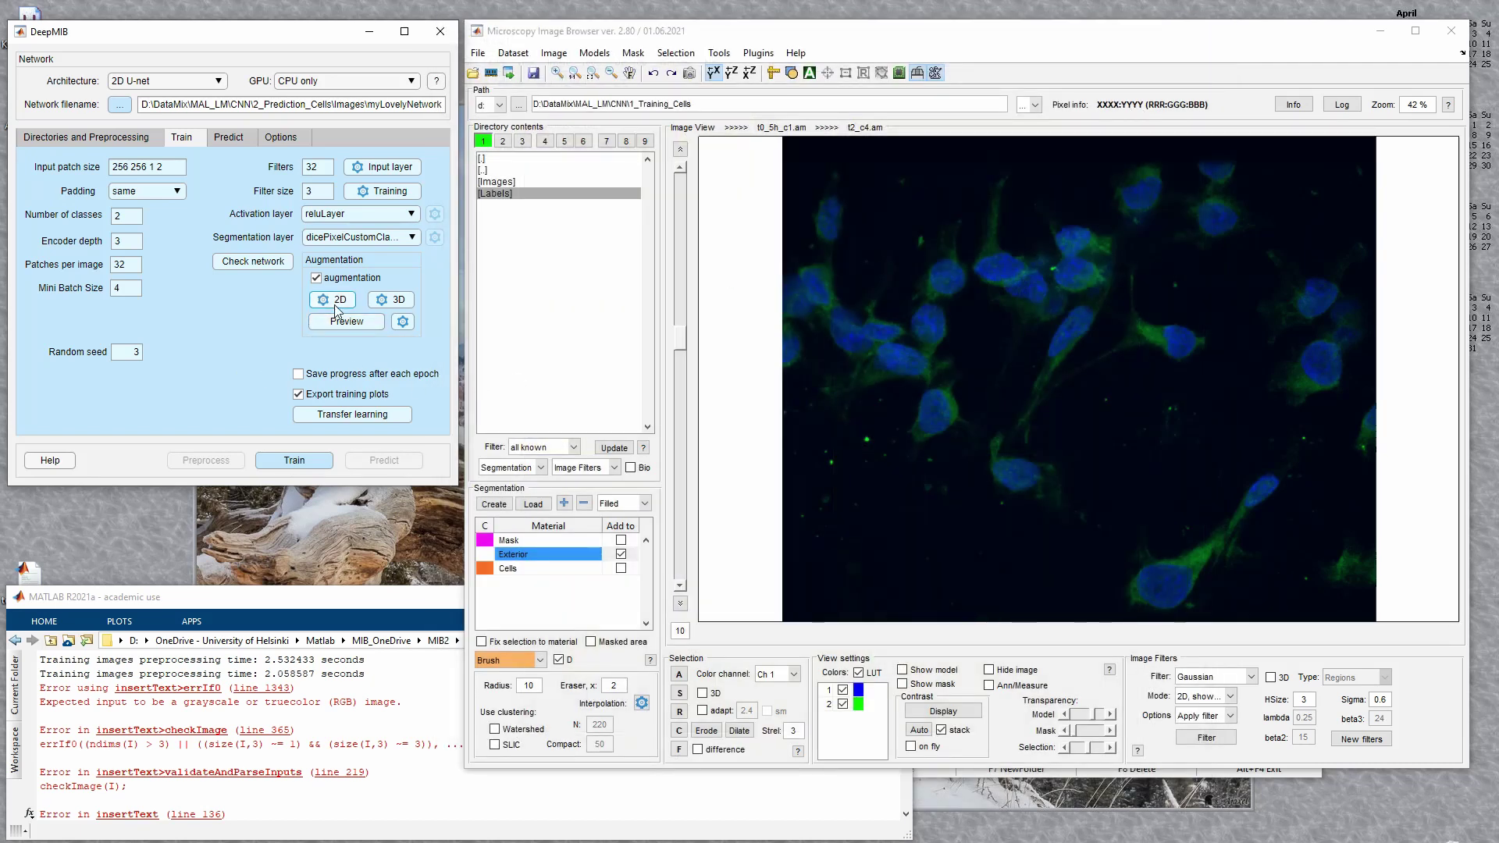
- Review the 2D augmentation settings and cancel them, then show DeepMIB's options for resetting or disabling 2D augmentation
left_click(336, 305)
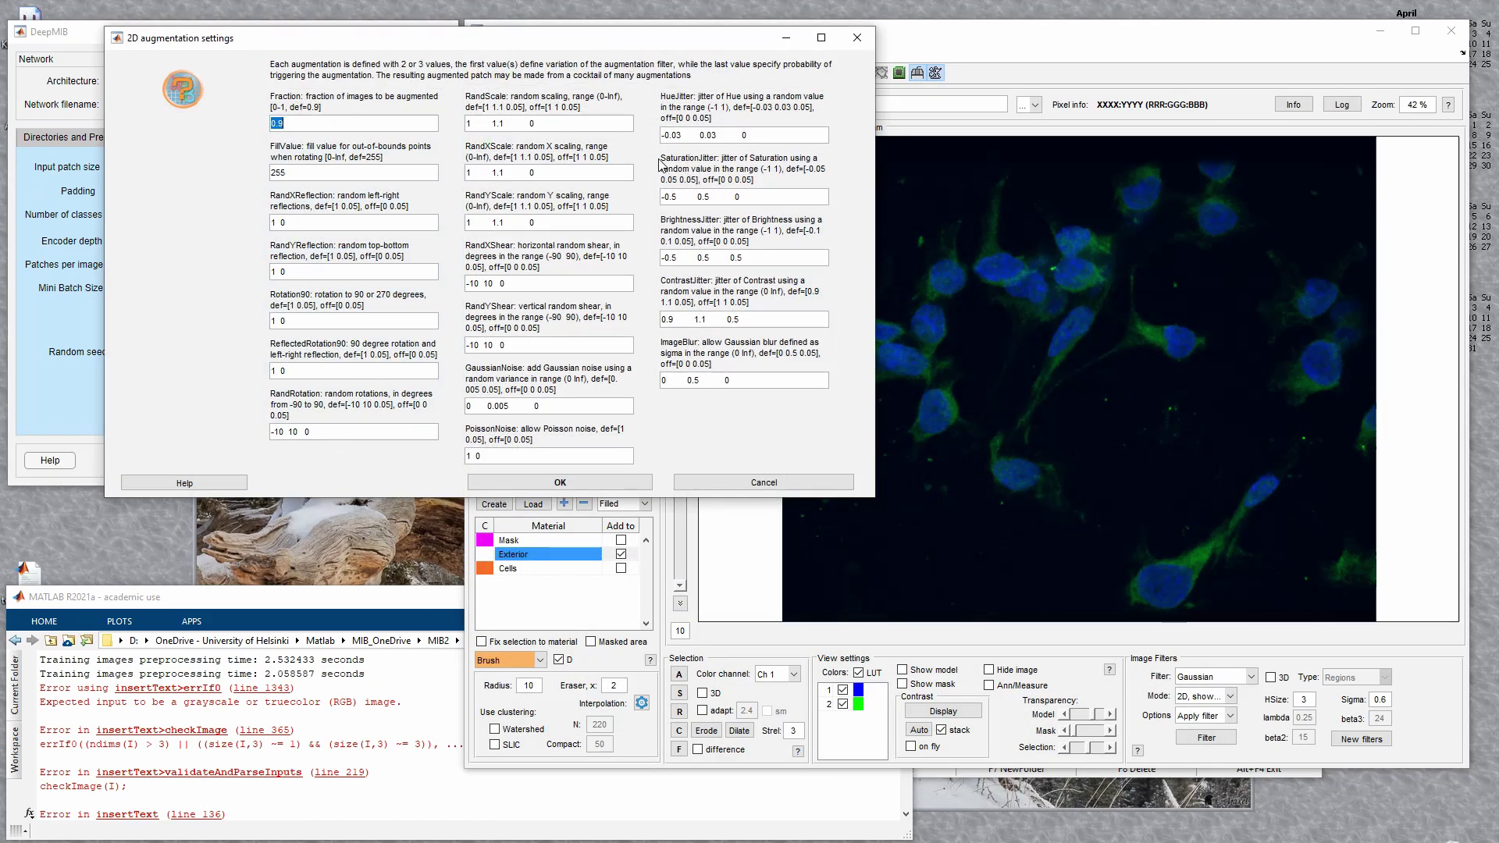
left_click(660, 159)
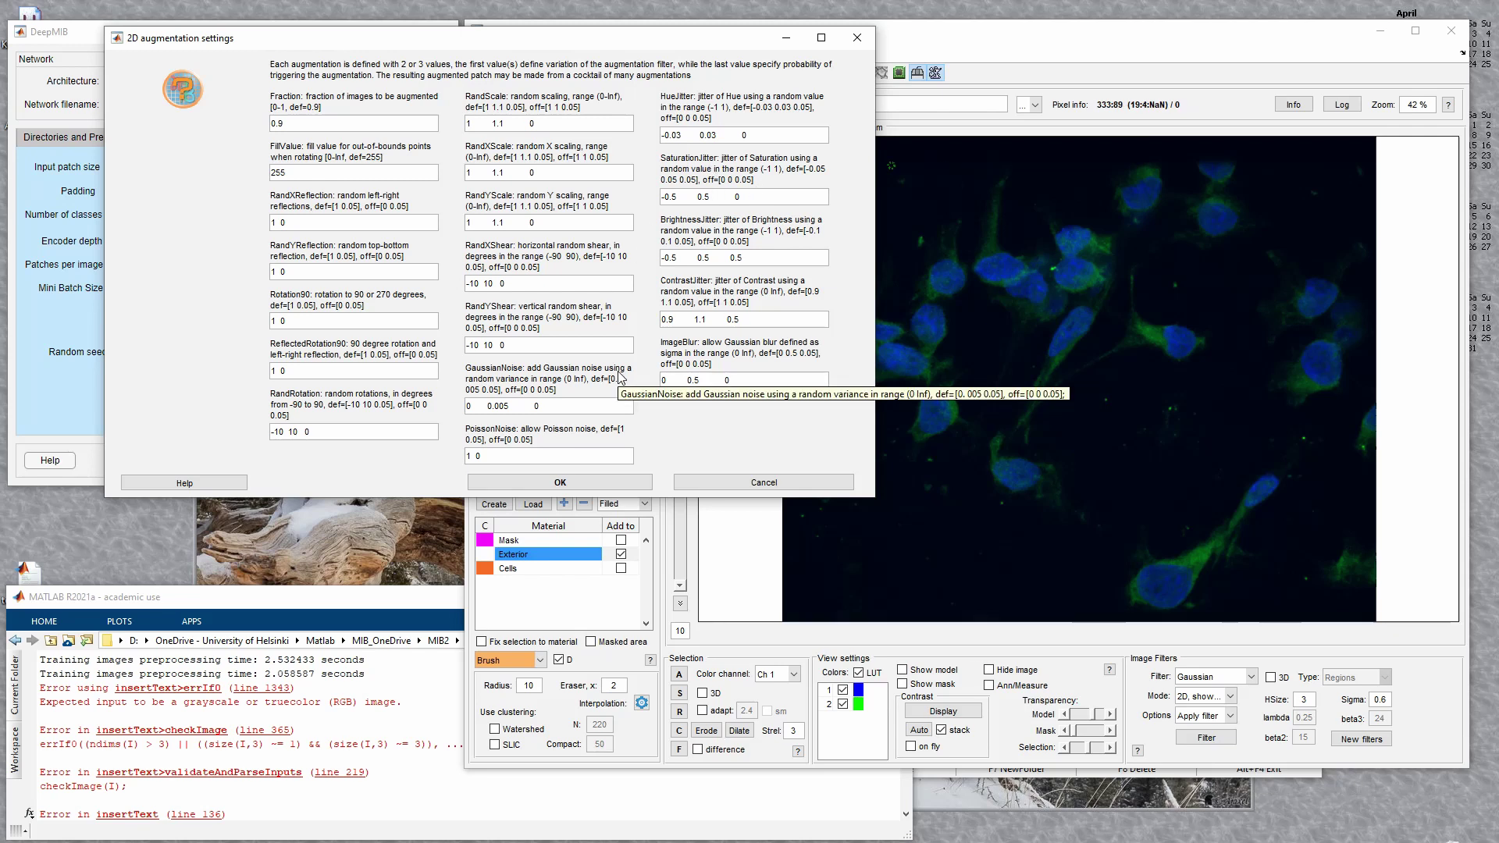
left_click(788, 479)
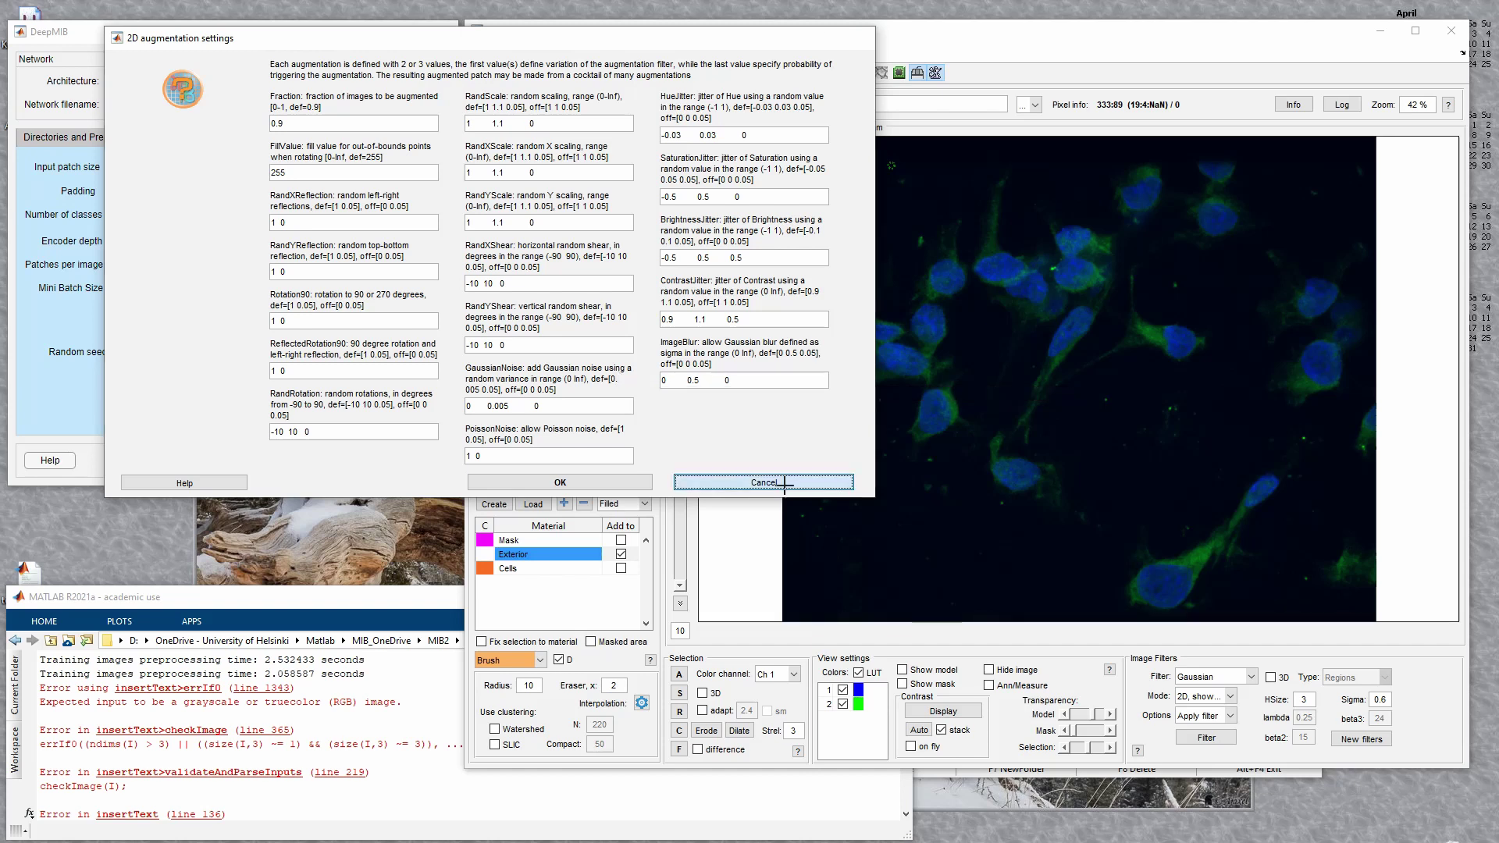
left_click(281, 138)
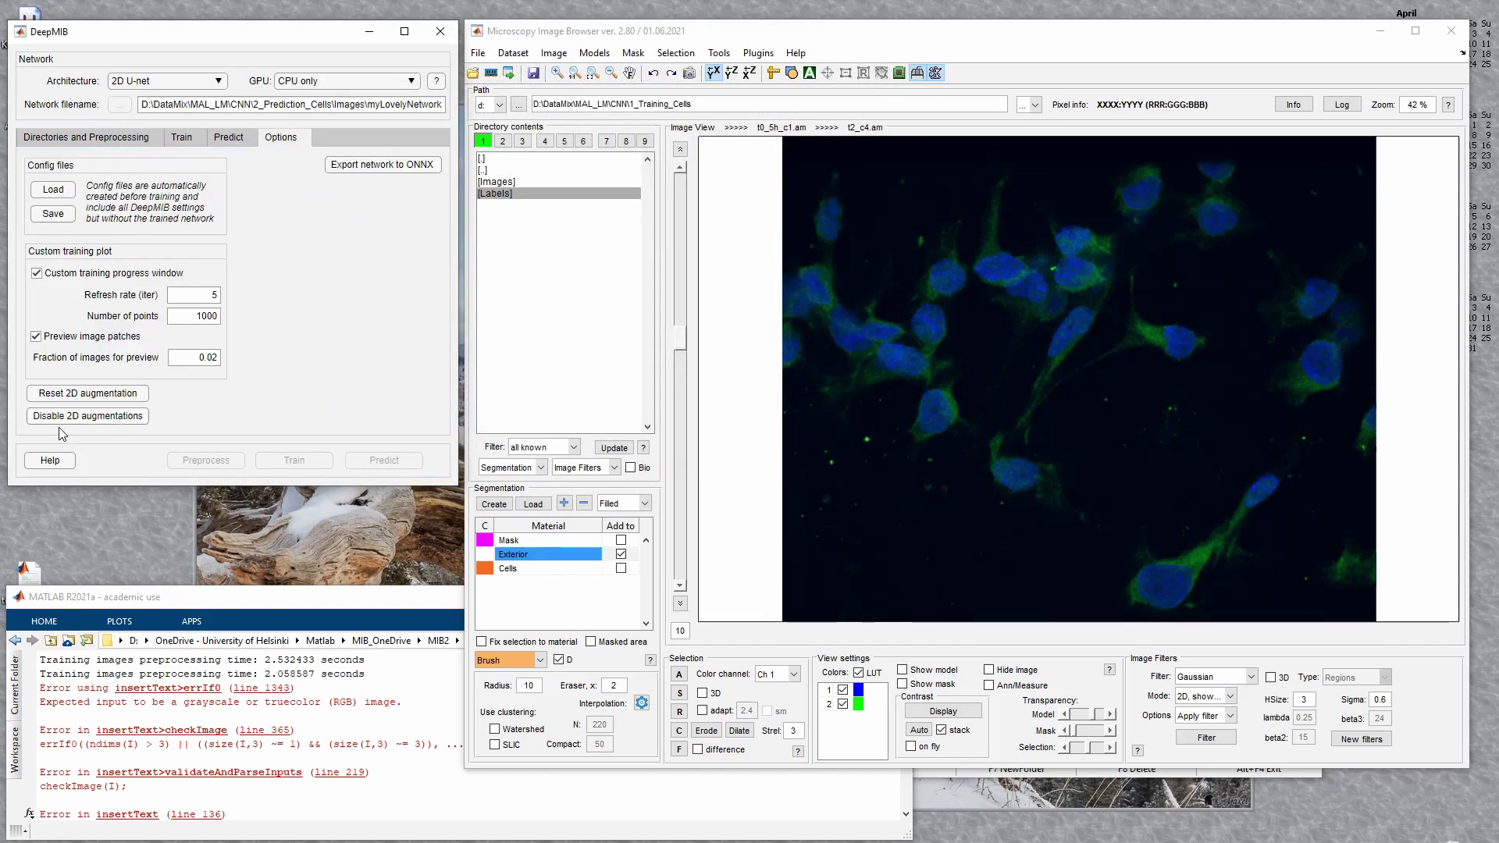
- Reset the 2D augmentation settings to their defaults and dismiss the confirmation
left_click(110, 418)
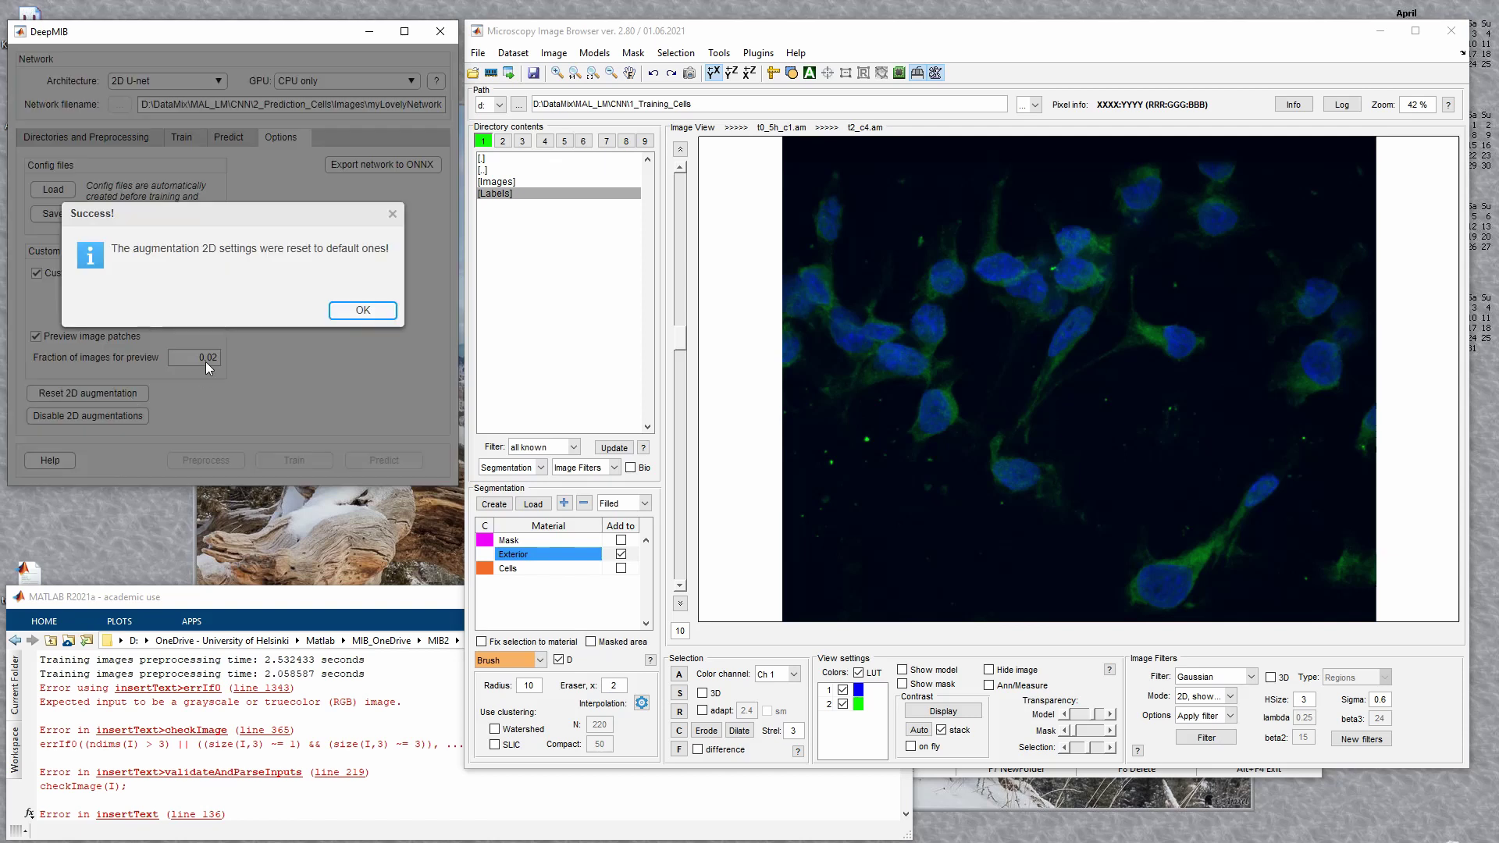
left_click(388, 310)
- Set the SaturationJitter and HueJitter probabilities to 0 in the 2D augmentation settings, and accept the changes
left_click(227, 141)
left_click(181, 137)
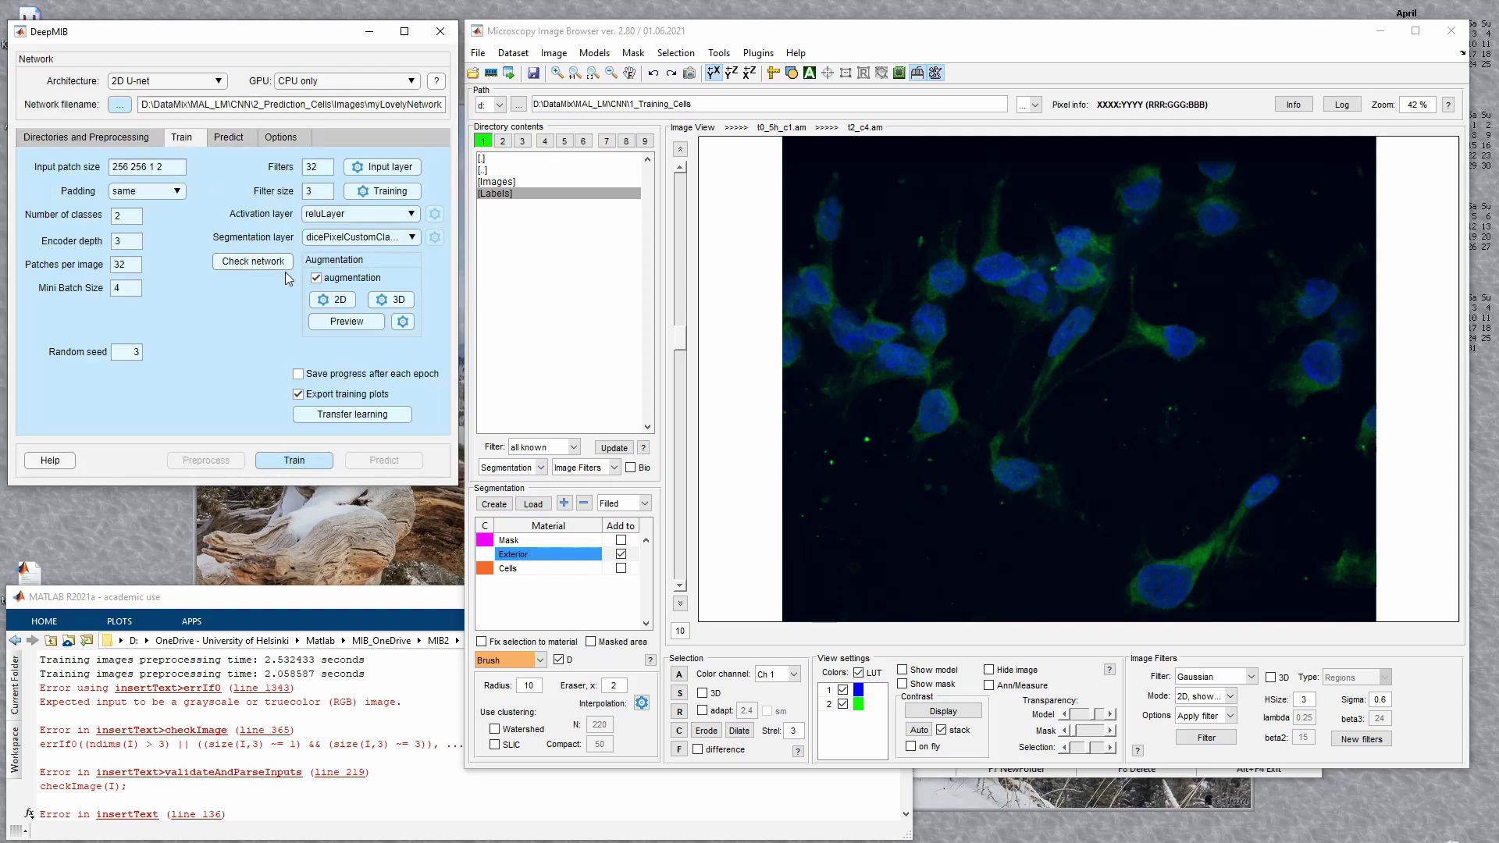
left_click(337, 300)
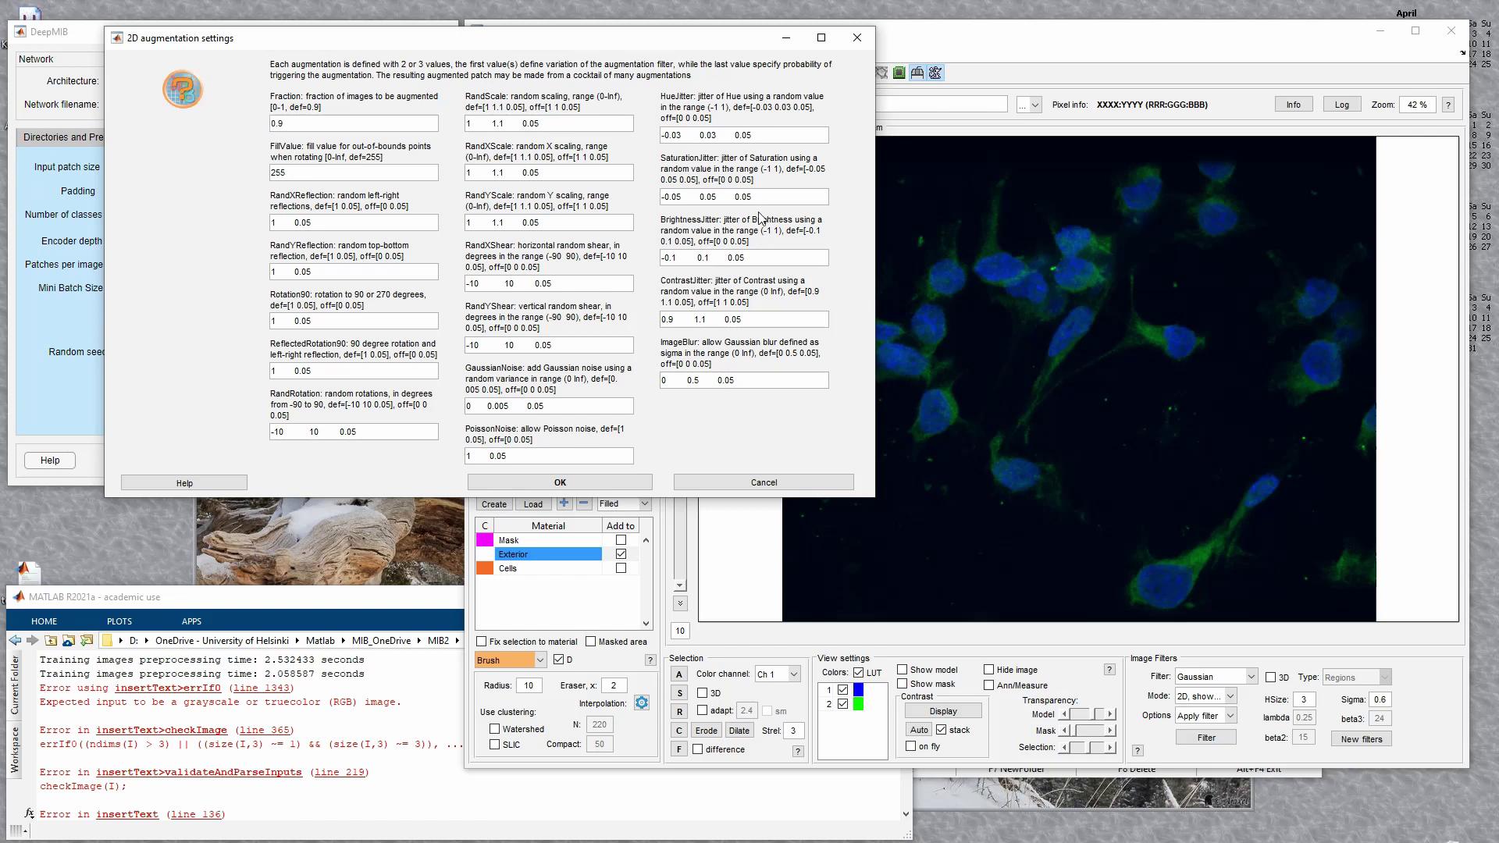
double_click(737, 196)
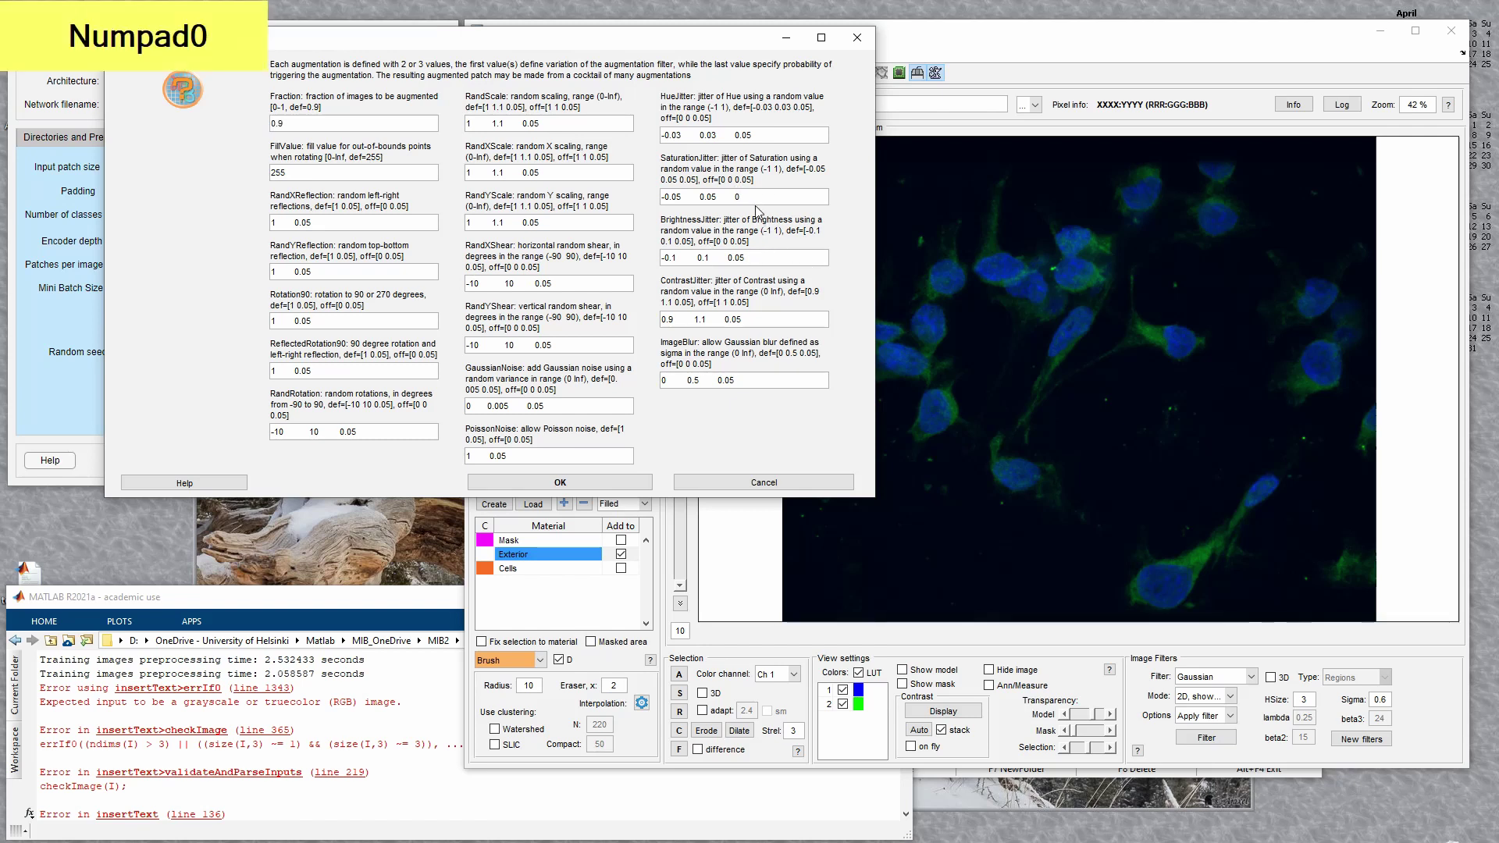
left_click_drag(734, 135, 771, 115)
key("Right")
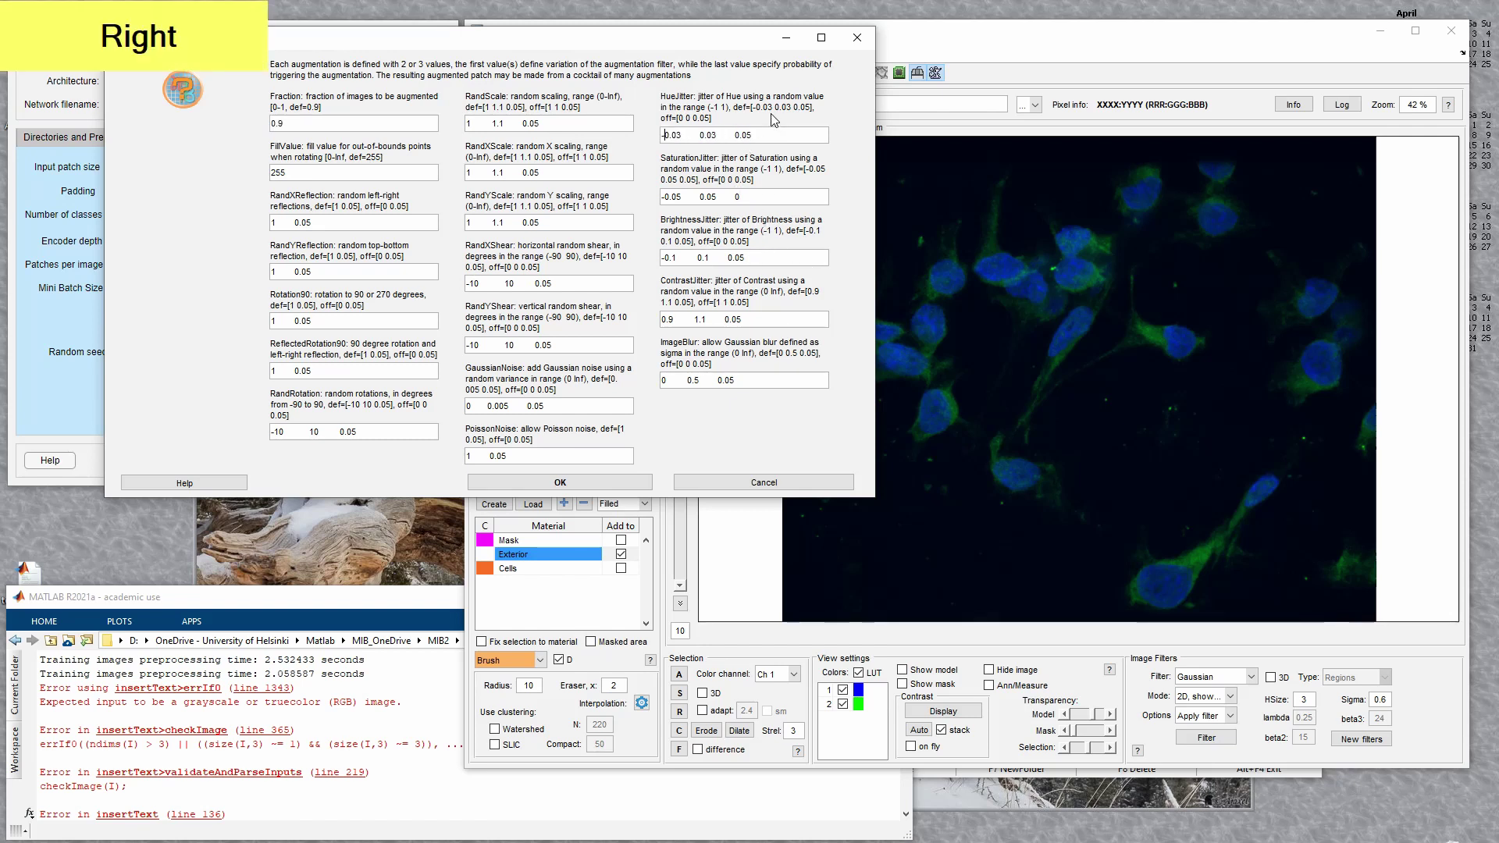
key("End")
key("ctrl+shift+Left")
type("0")
key("Tab")
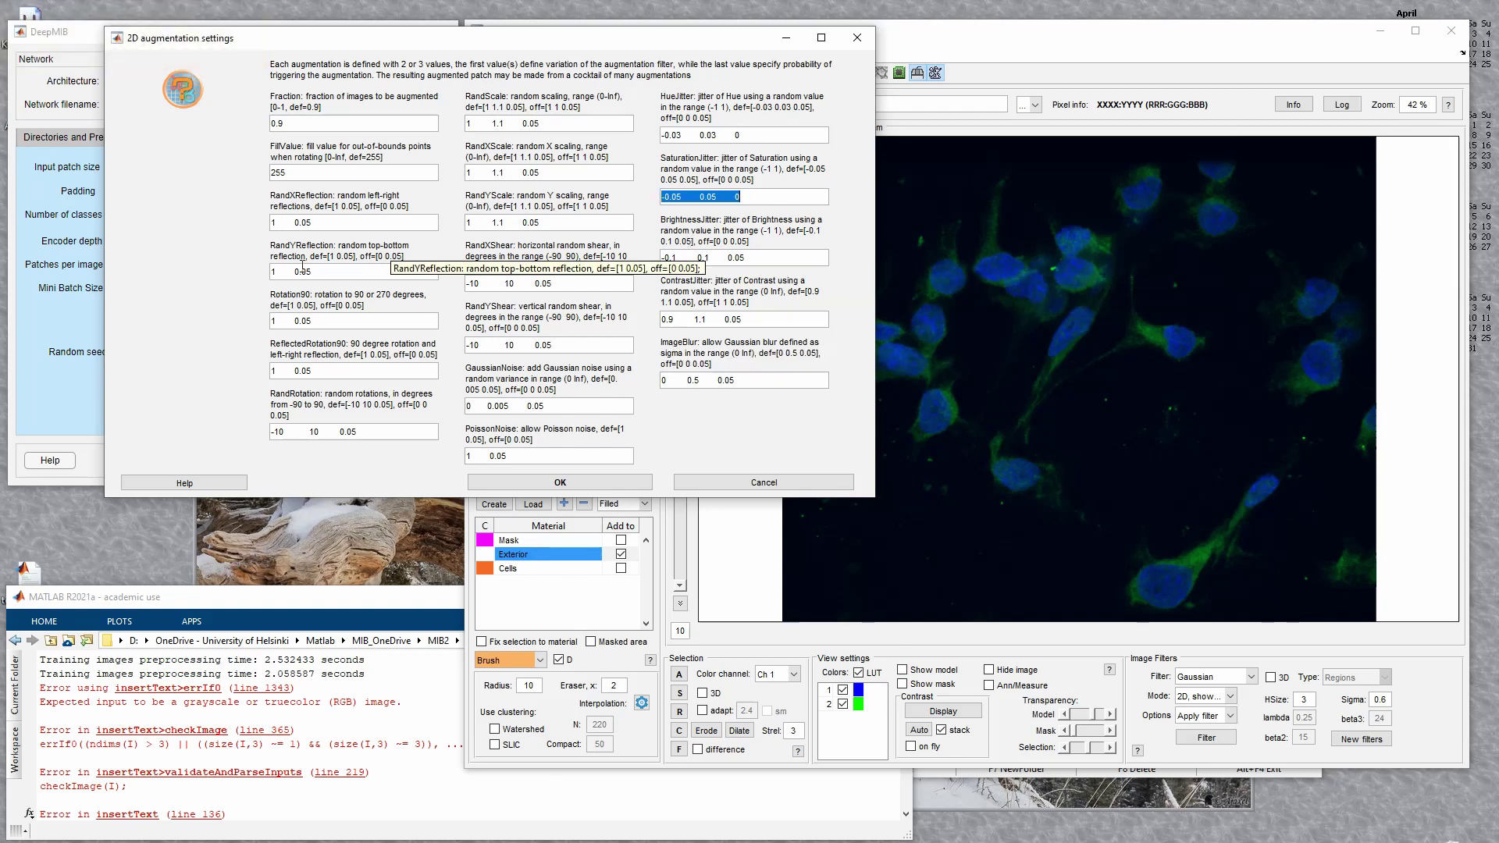
left_click(567, 483)
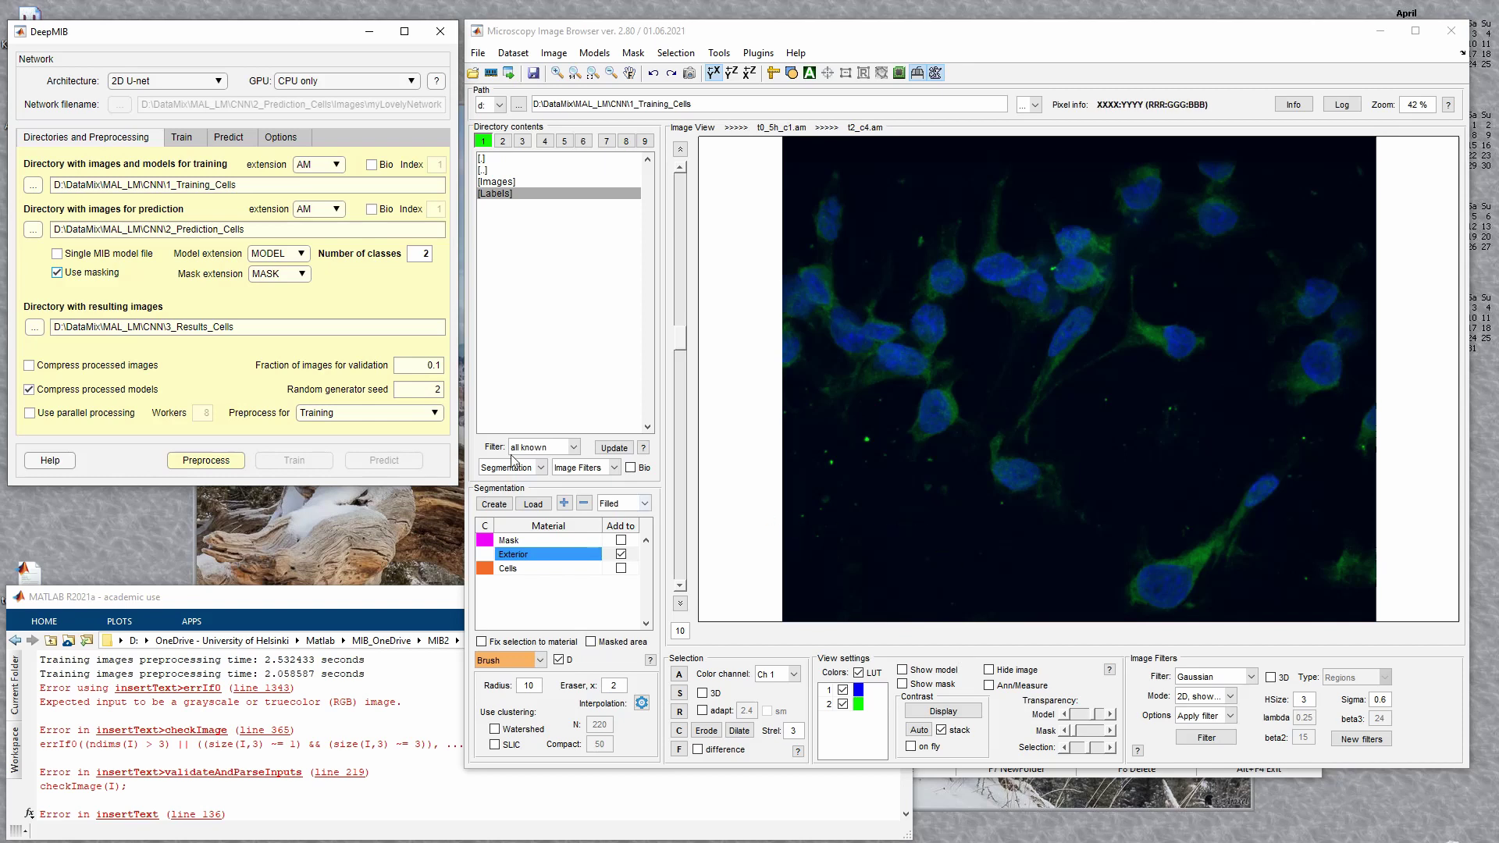
- Look through the available mask extensions and turn off the use of masking for preprocessing
left_click(273, 275)
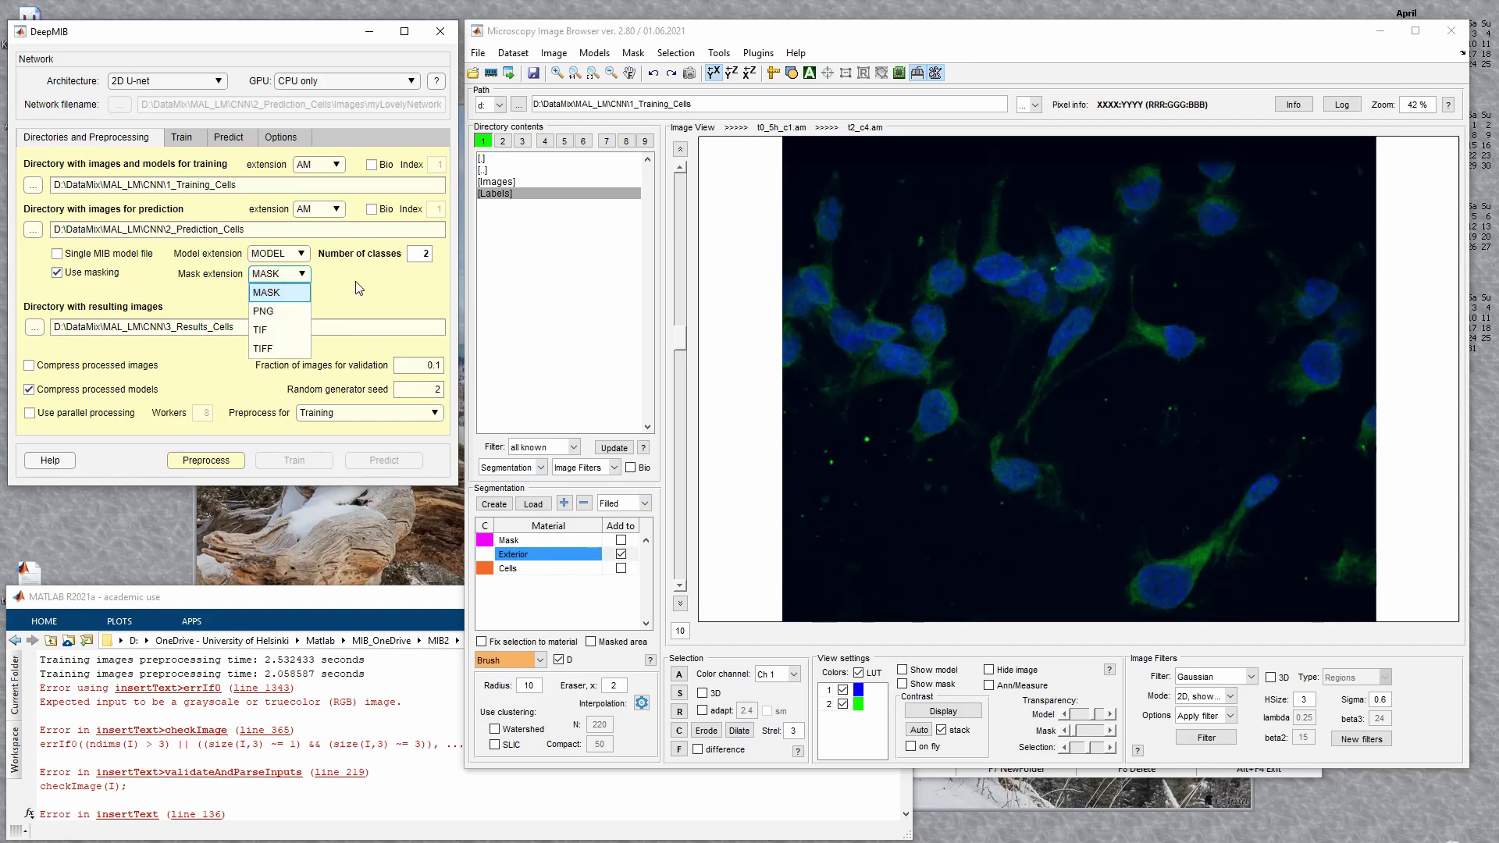
left_click(275, 278)
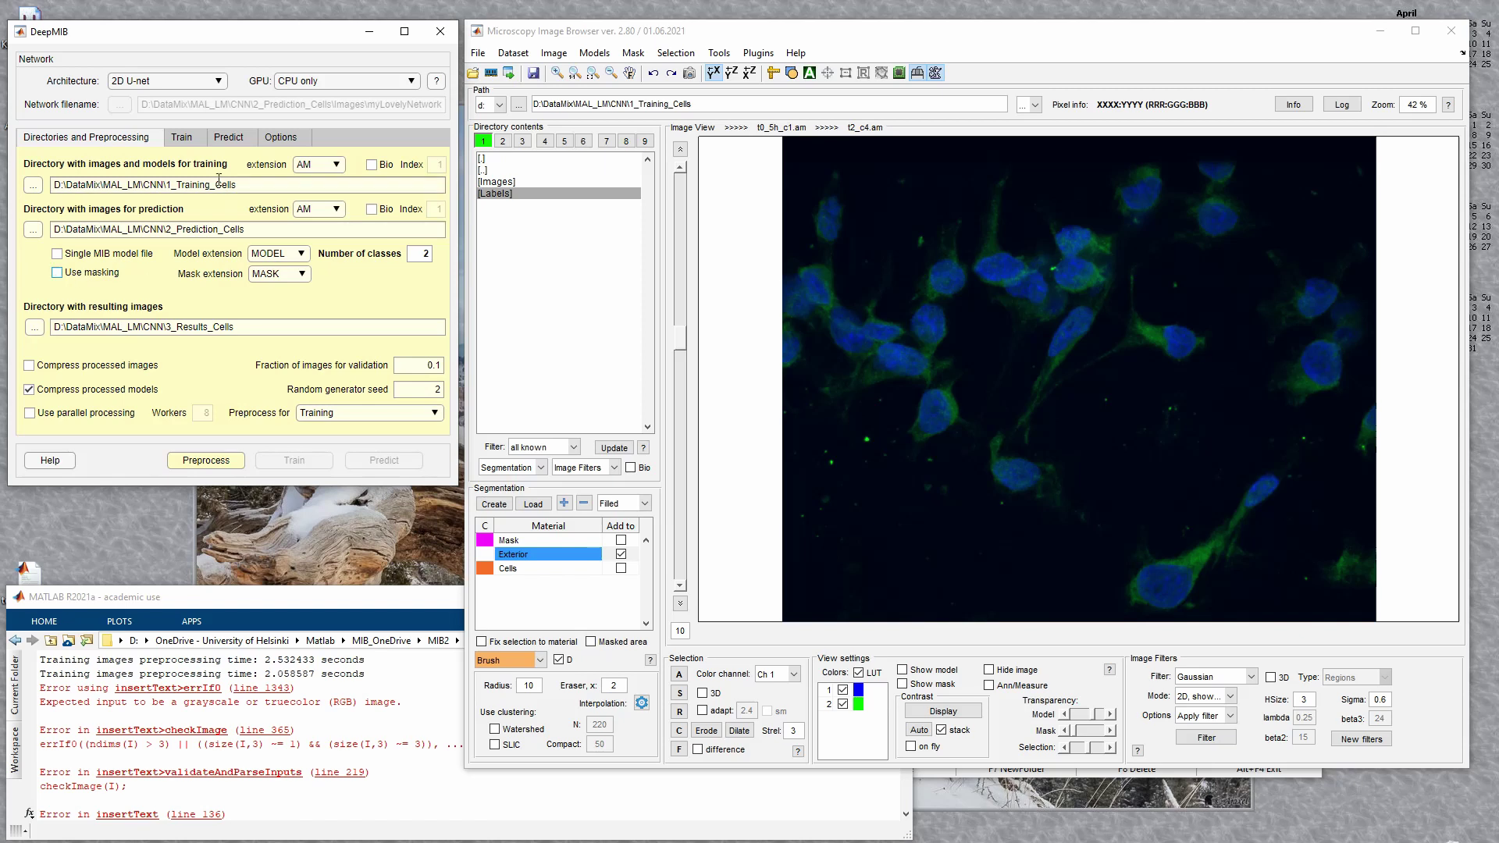
- Set the network's encoder depth to 4 and the patches per image to 8 in the training parameters
left_click(184, 138)
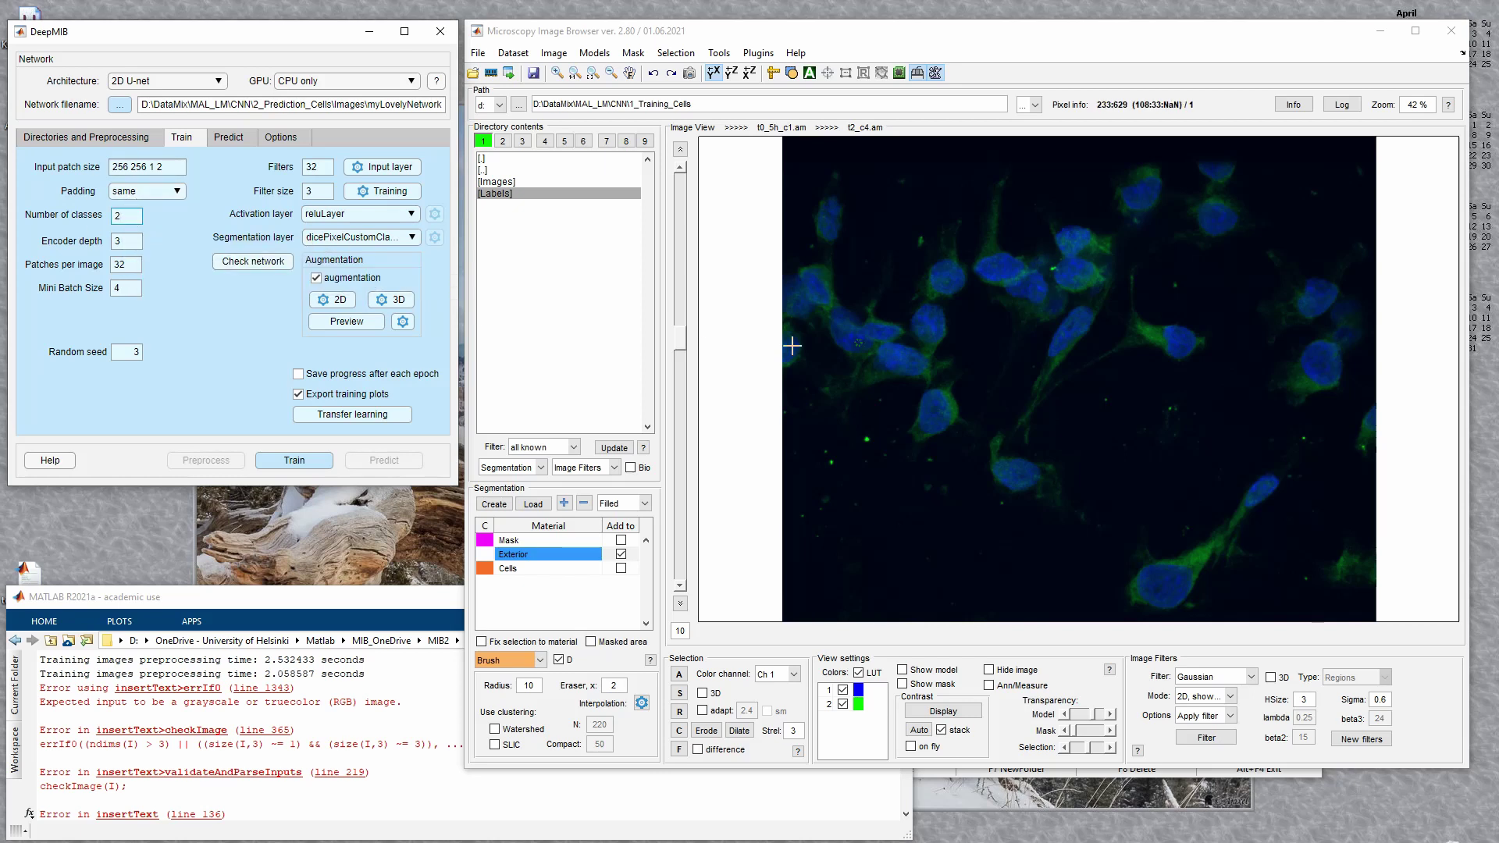
double_click(136, 242)
type("4")
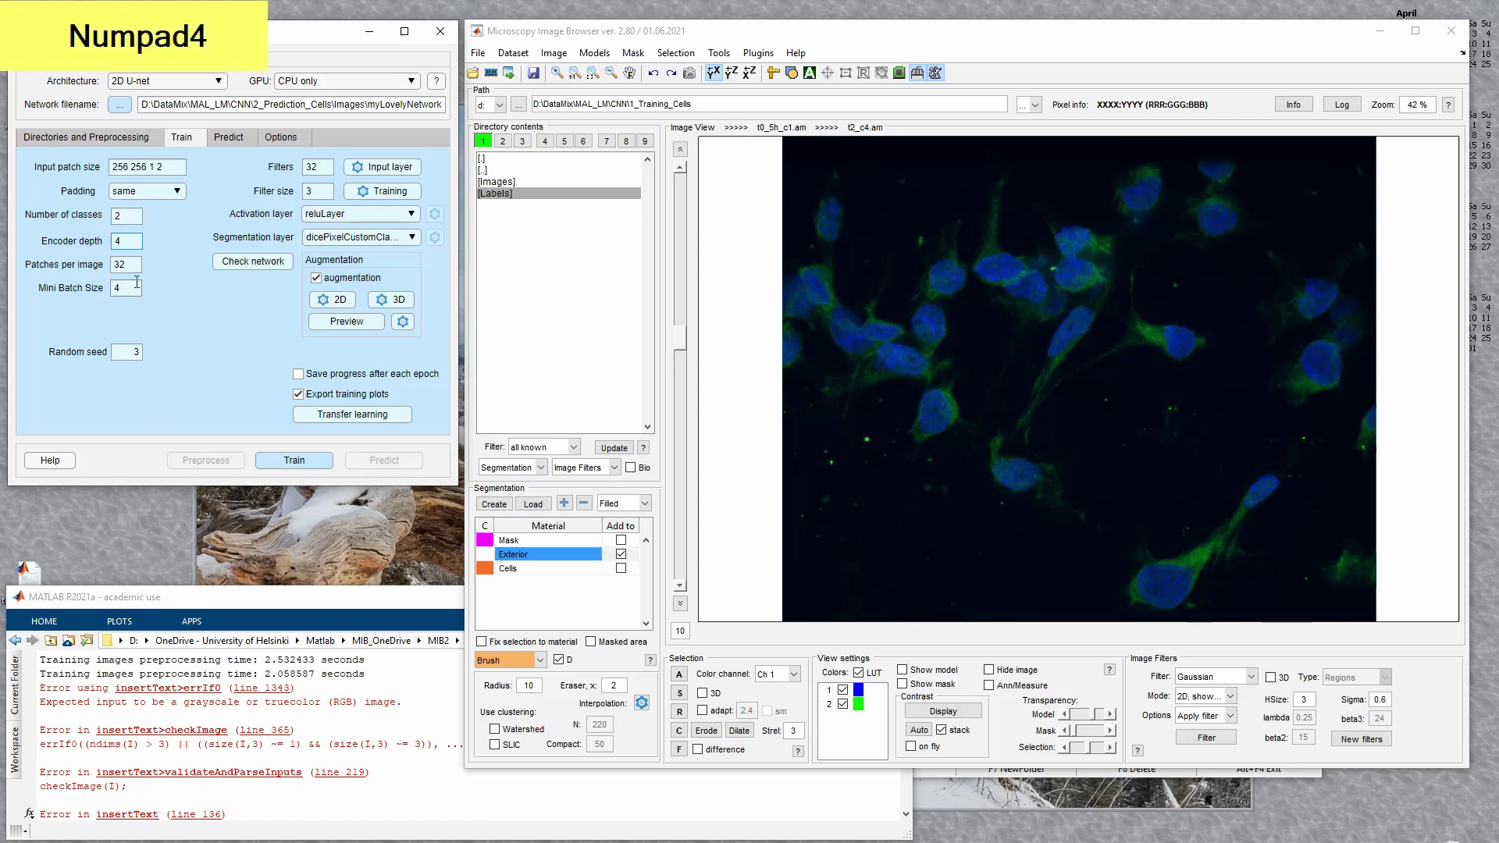
double_click(132, 263)
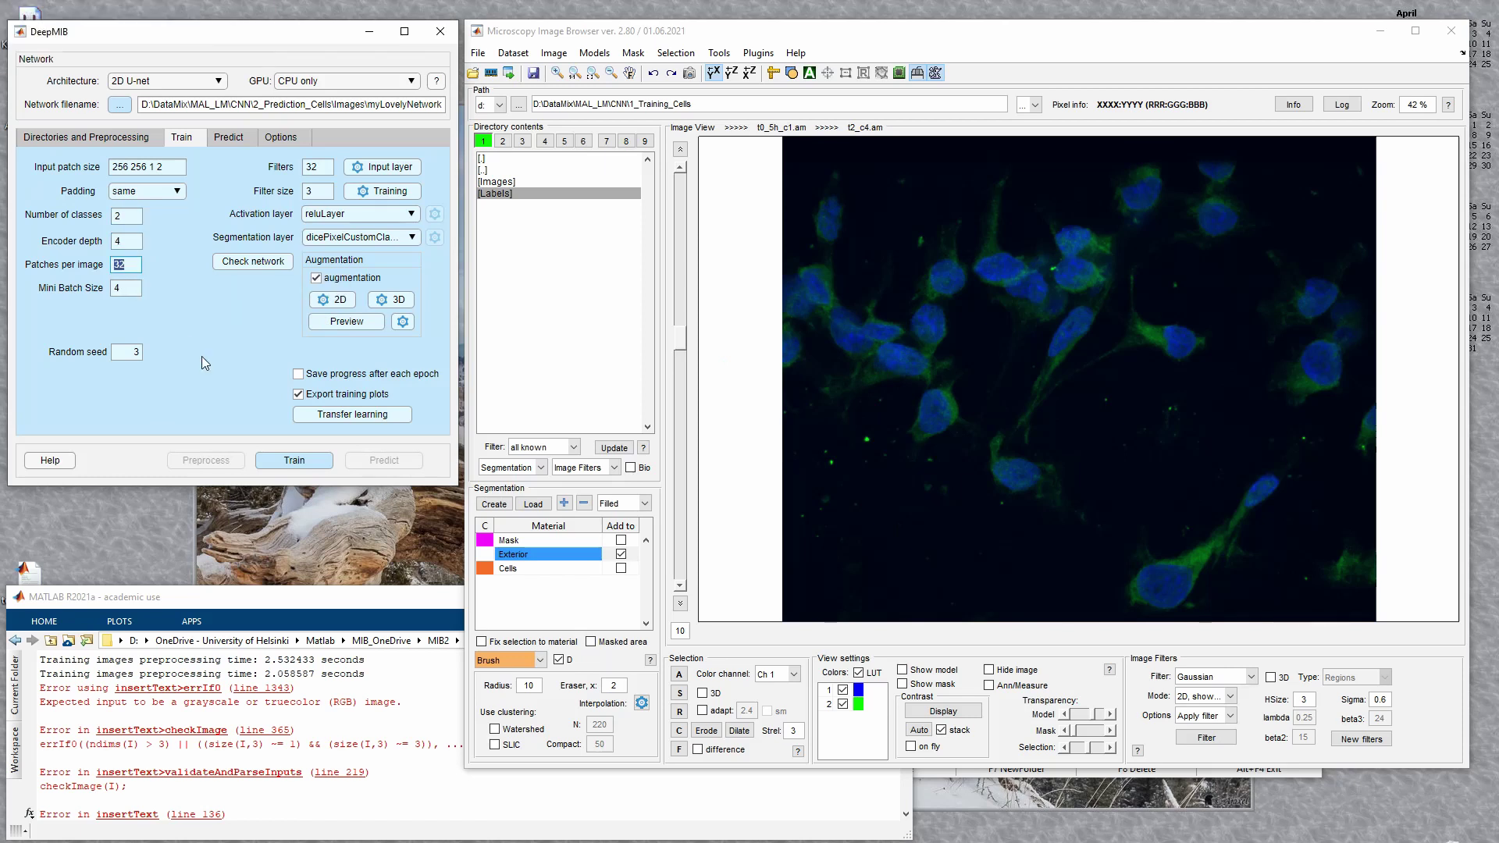
type("8")
left_click(129, 286)
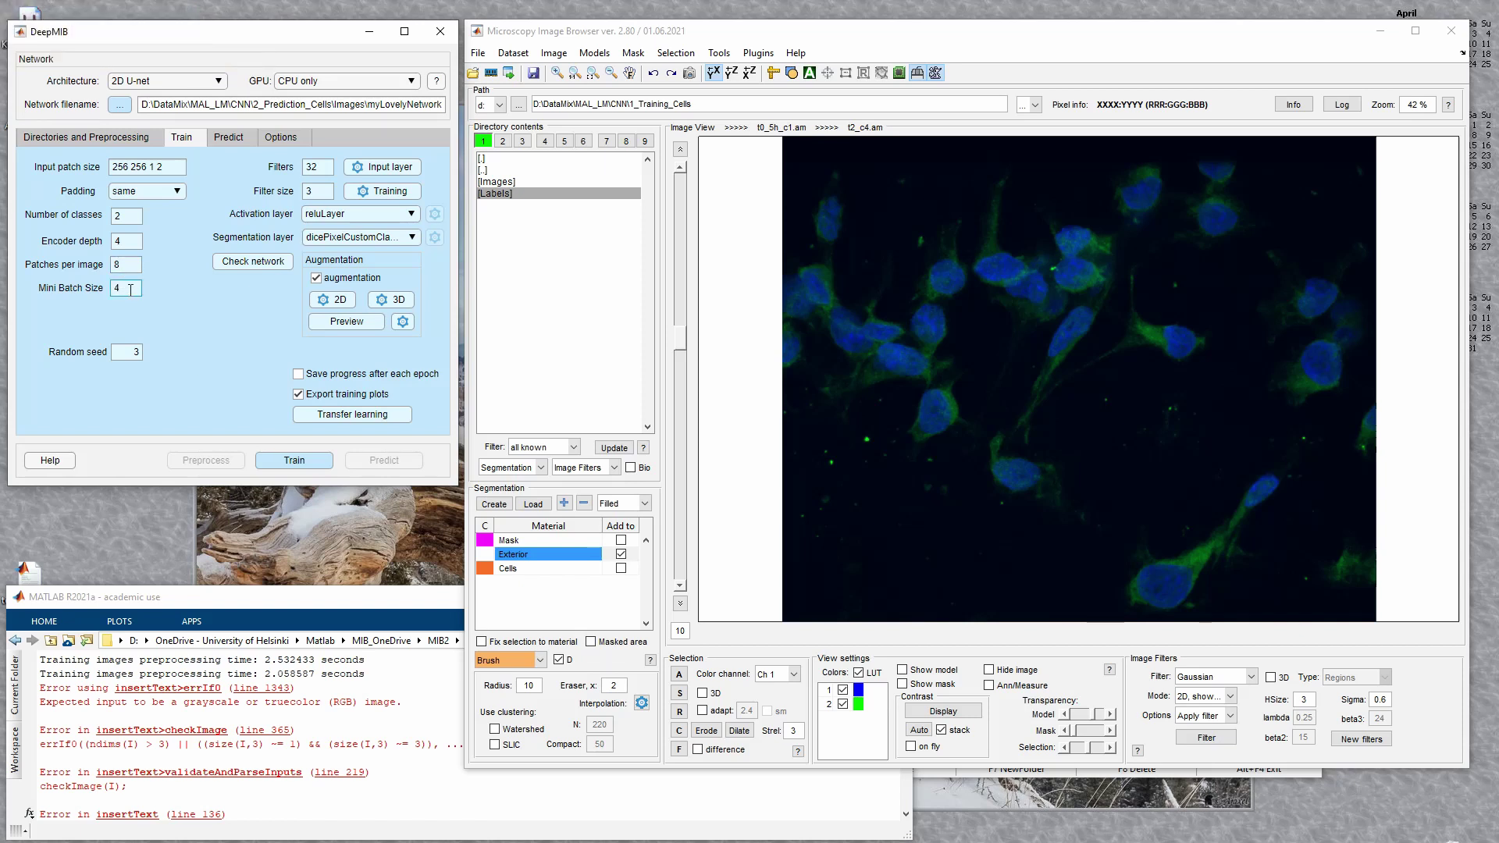
- Review and accept the training settings, and turn off exporting of the training plots
left_click(389, 193)
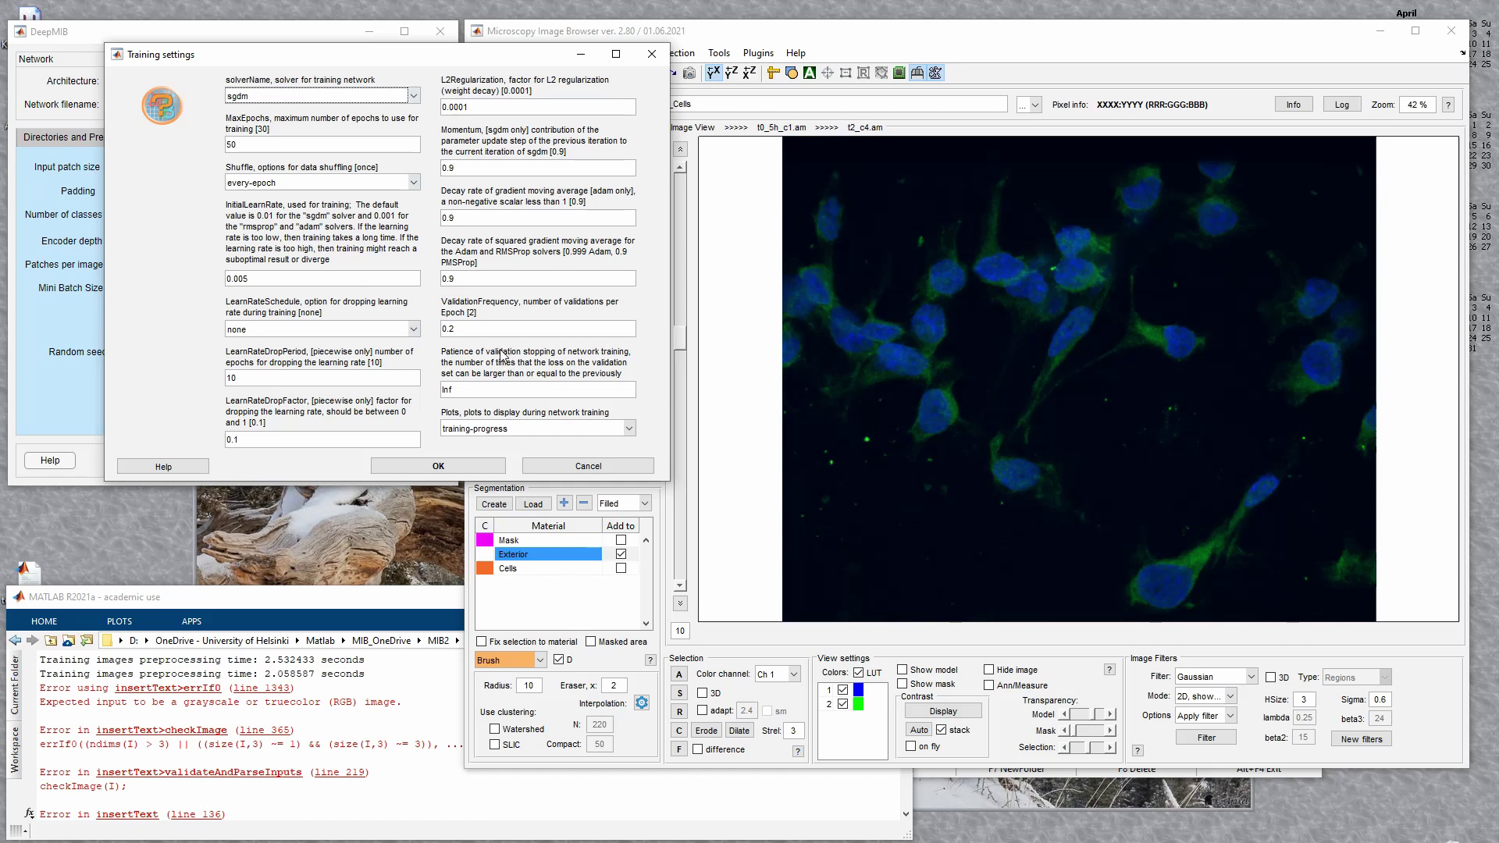
left_click(426, 466)
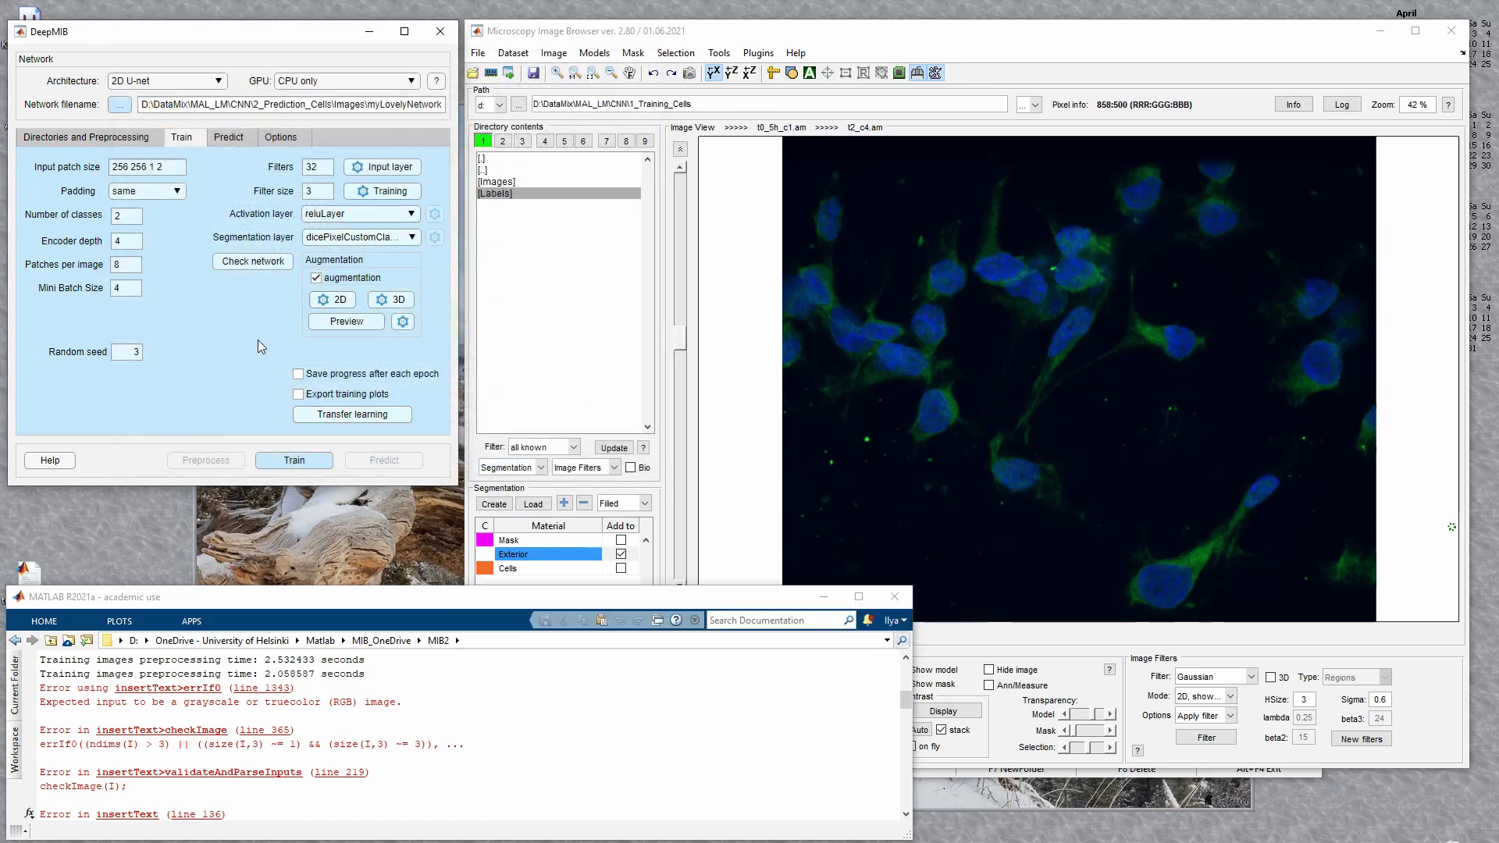
- Set the network filename to myLovelyNetwork_Cells.mibDeep in the CNN folder
left_click(120, 104)
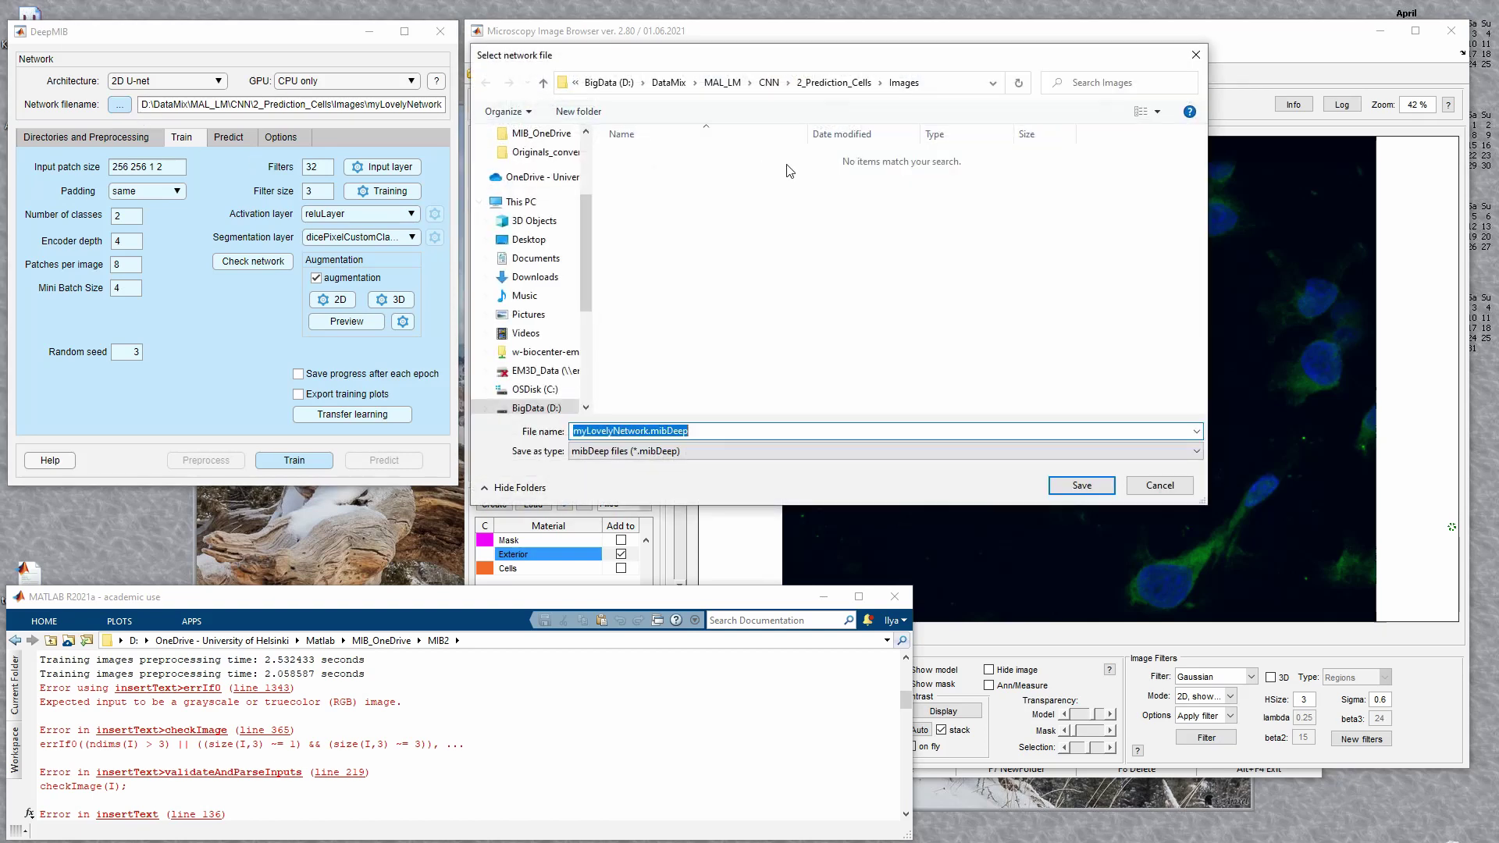
left_click(769, 82)
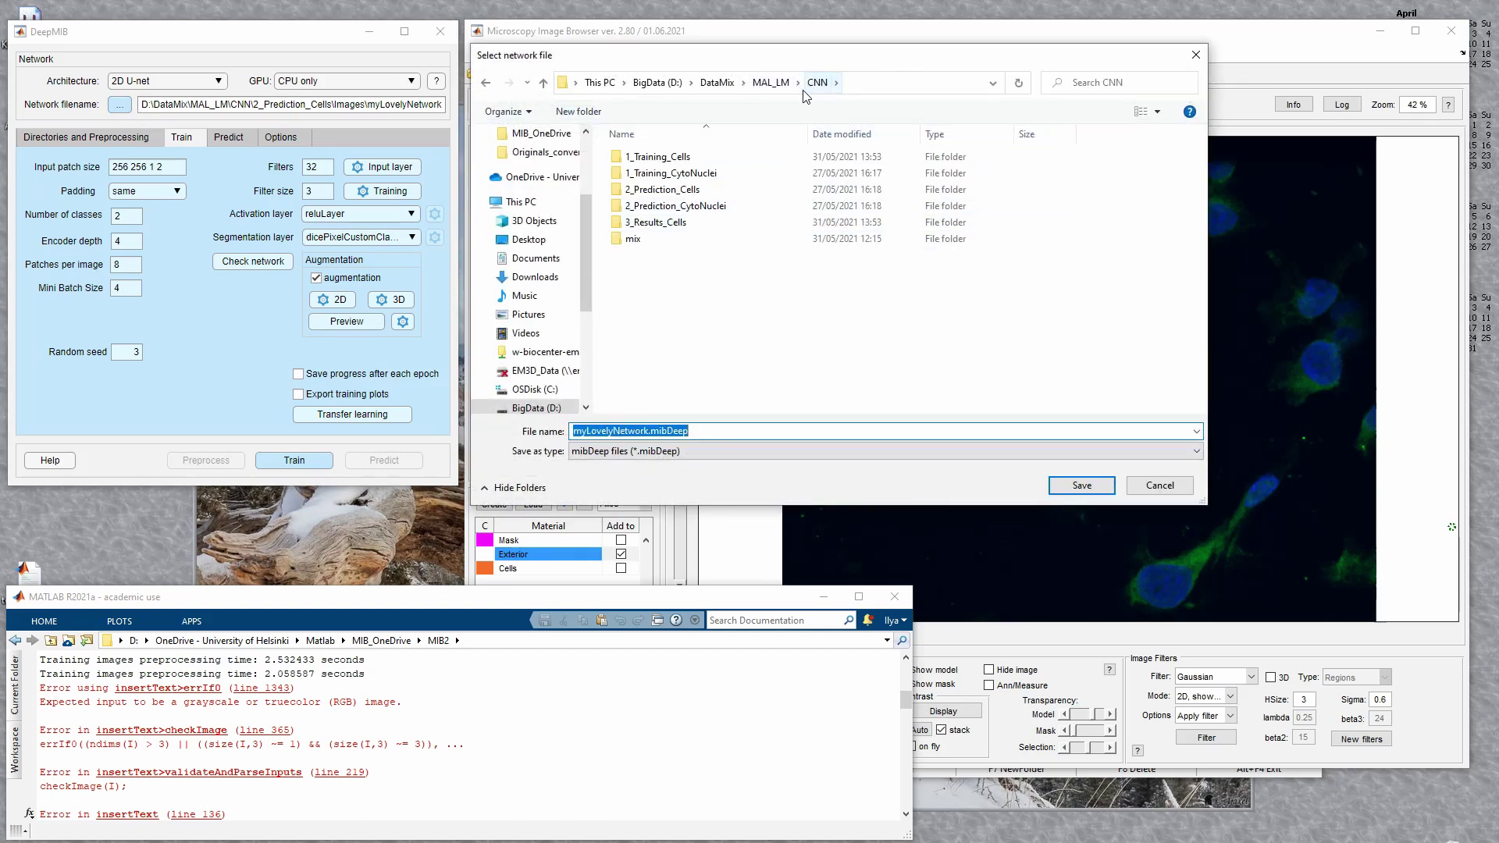
left_click(651, 430)
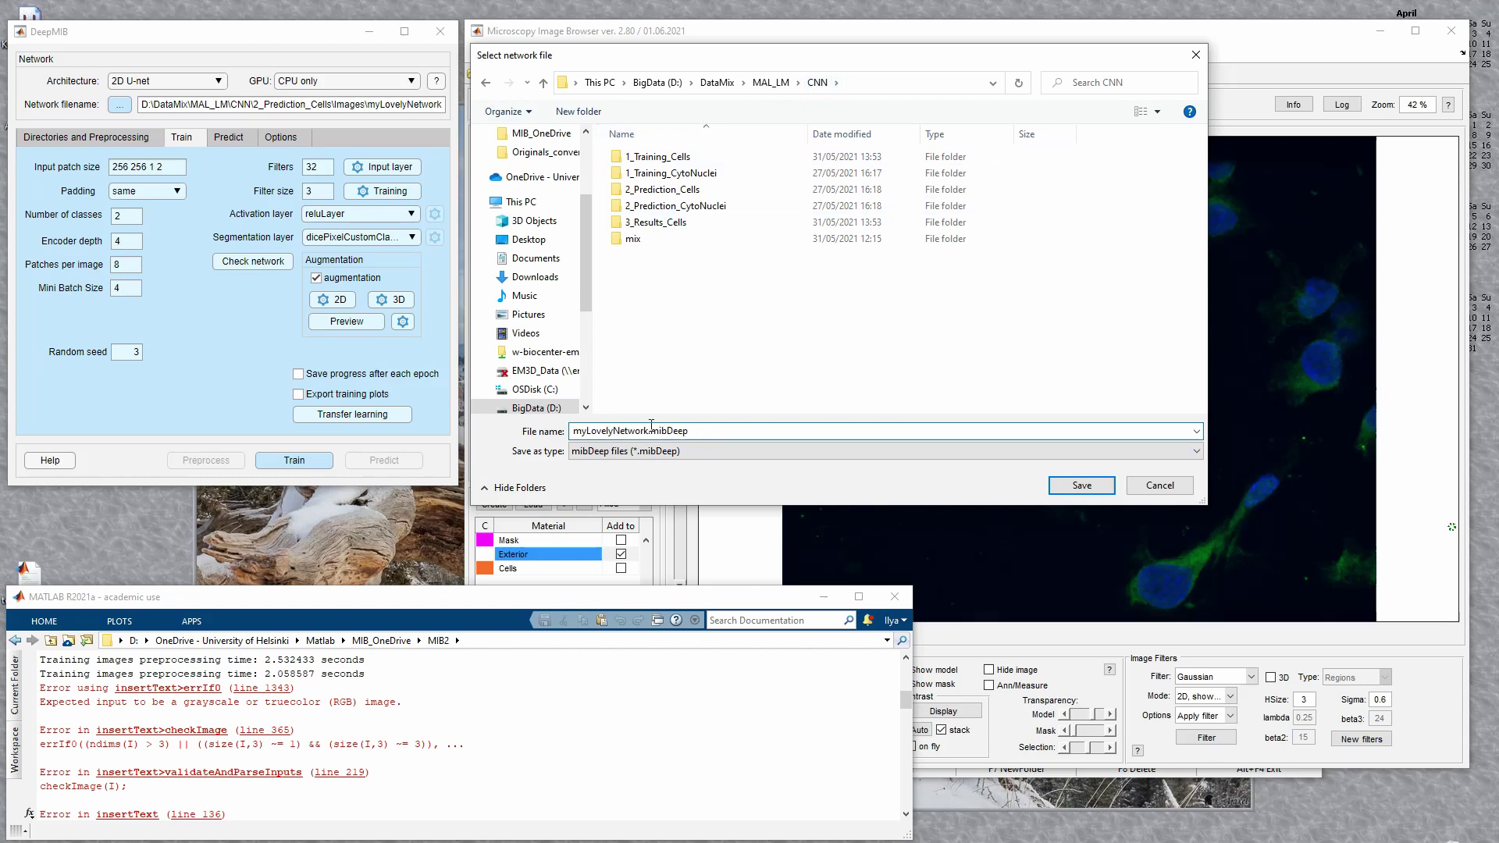
key("Left")
type("_C")
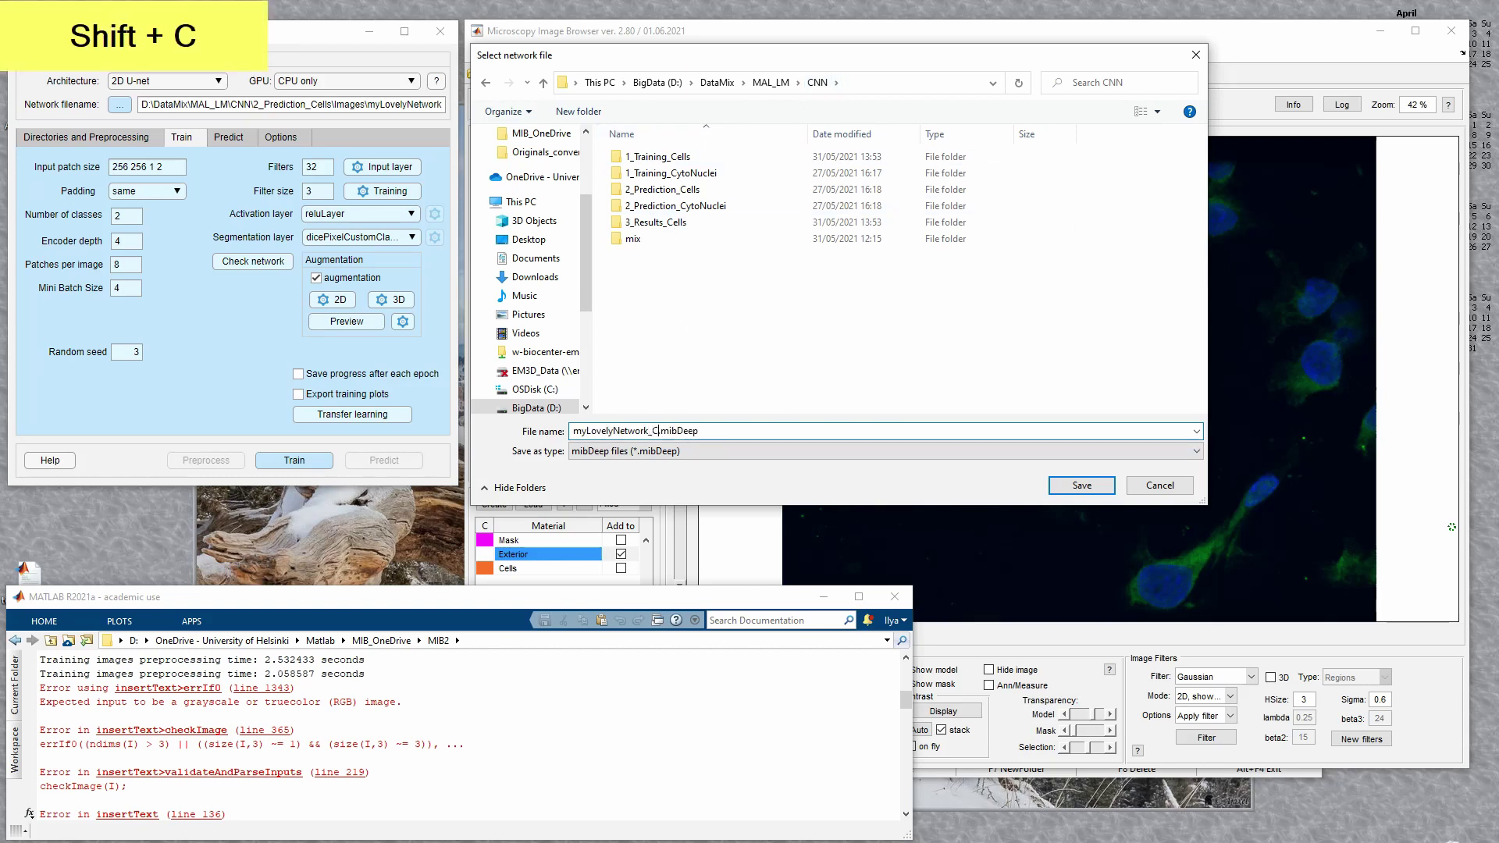
type("ells")
key("Return")
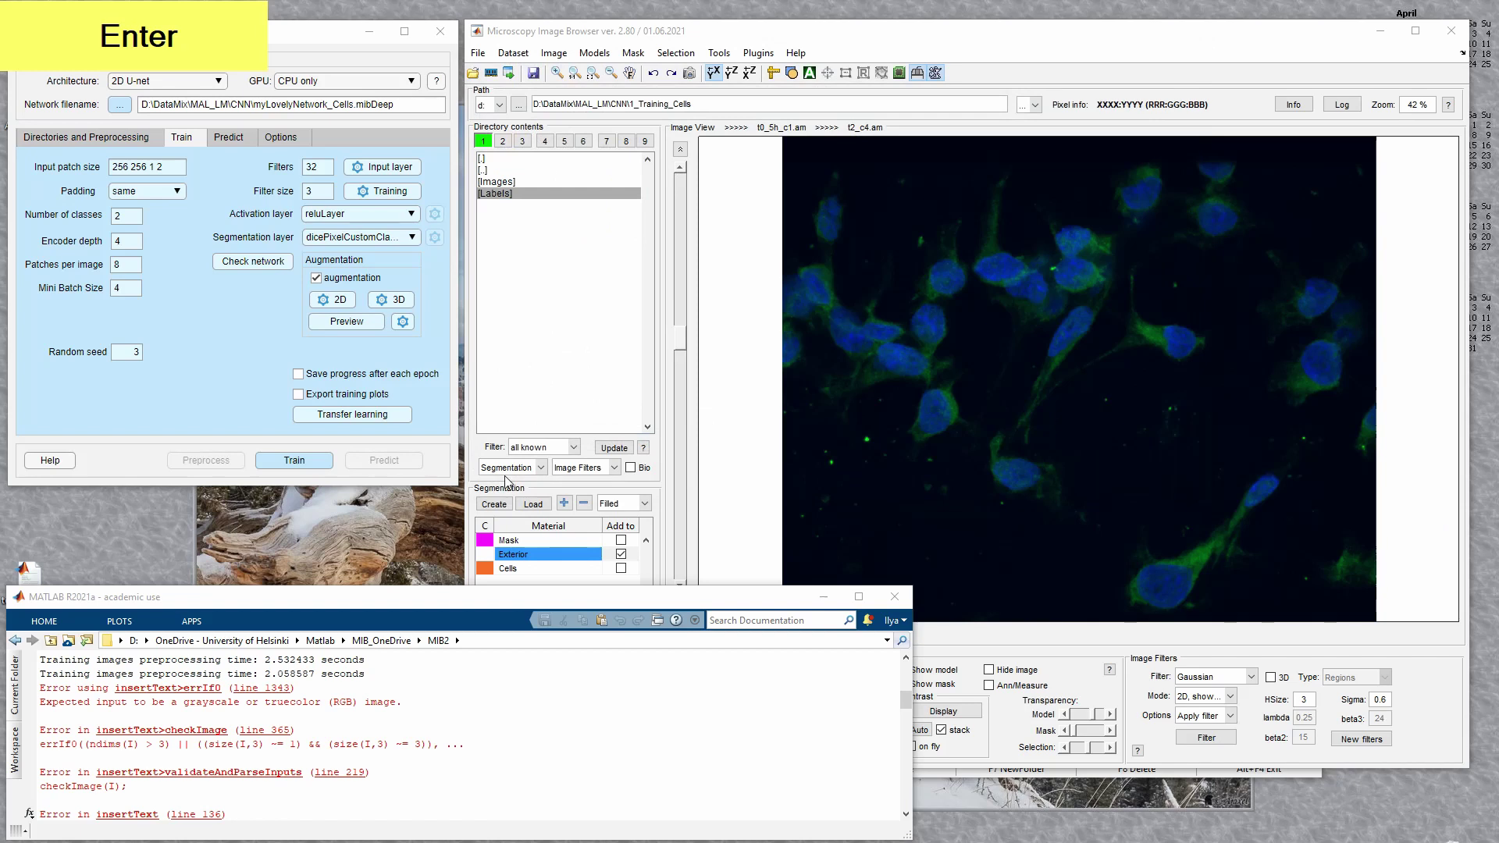
- Set the training random seed to 2
left_click(137, 351)
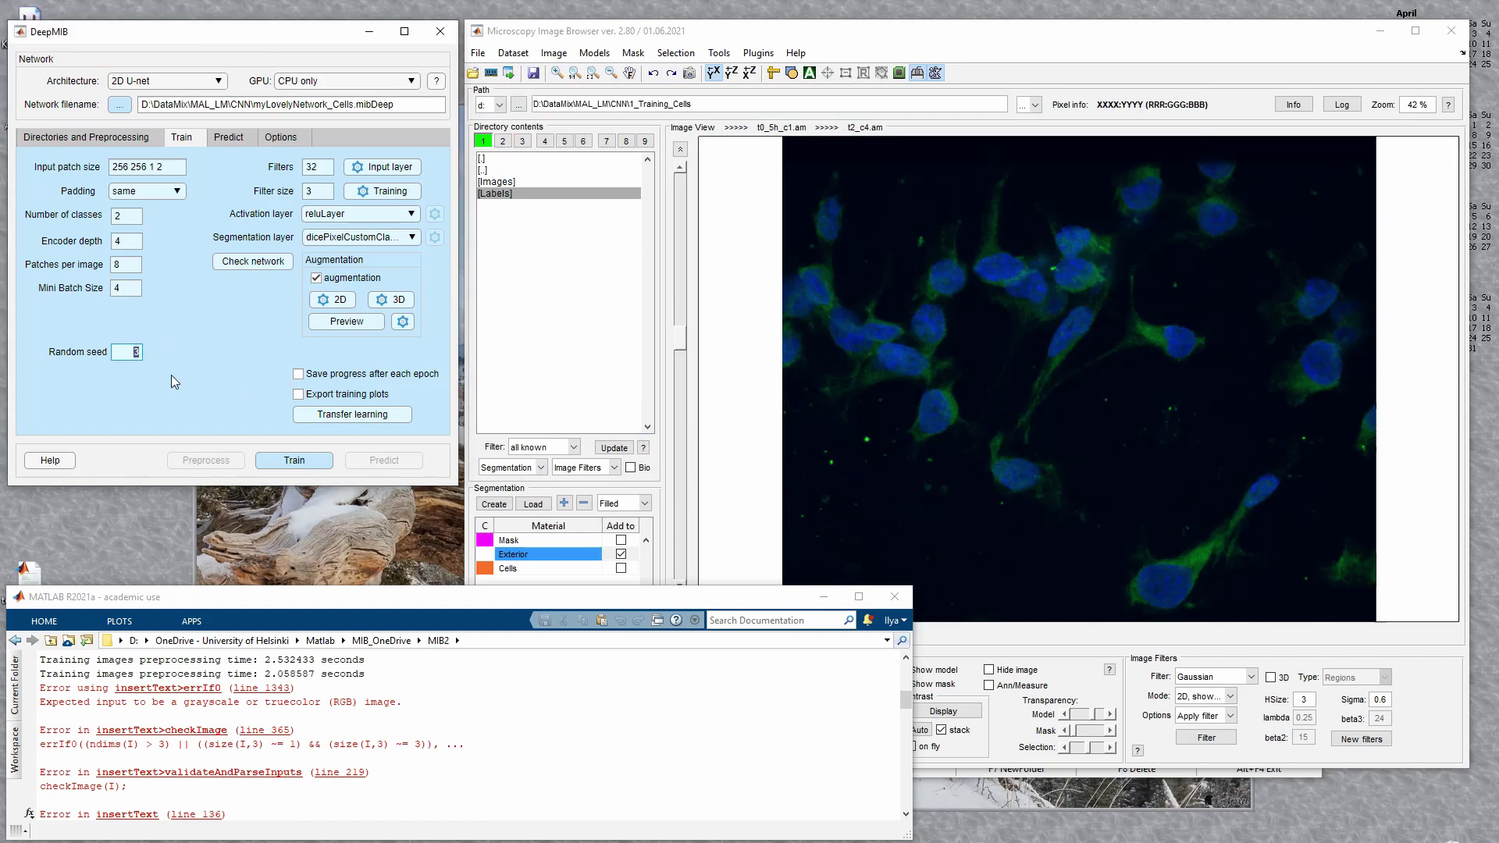
type("2")
key("KP_Enter")
- Start training on the CPU with the preprocessed images, stop it early, and close the training progress window
left_click(300, 463)
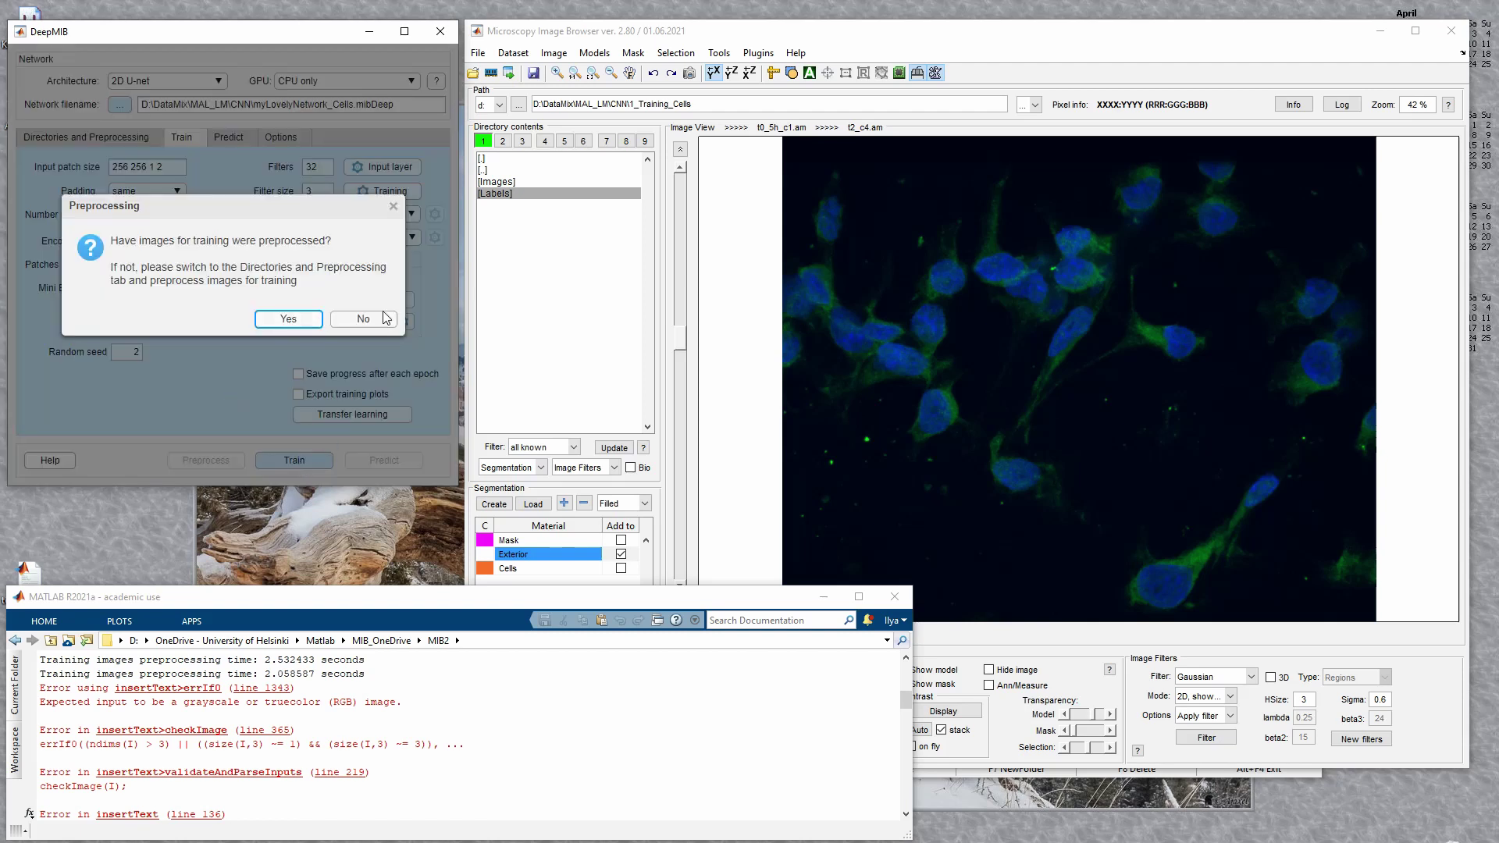
left_click(290, 322)
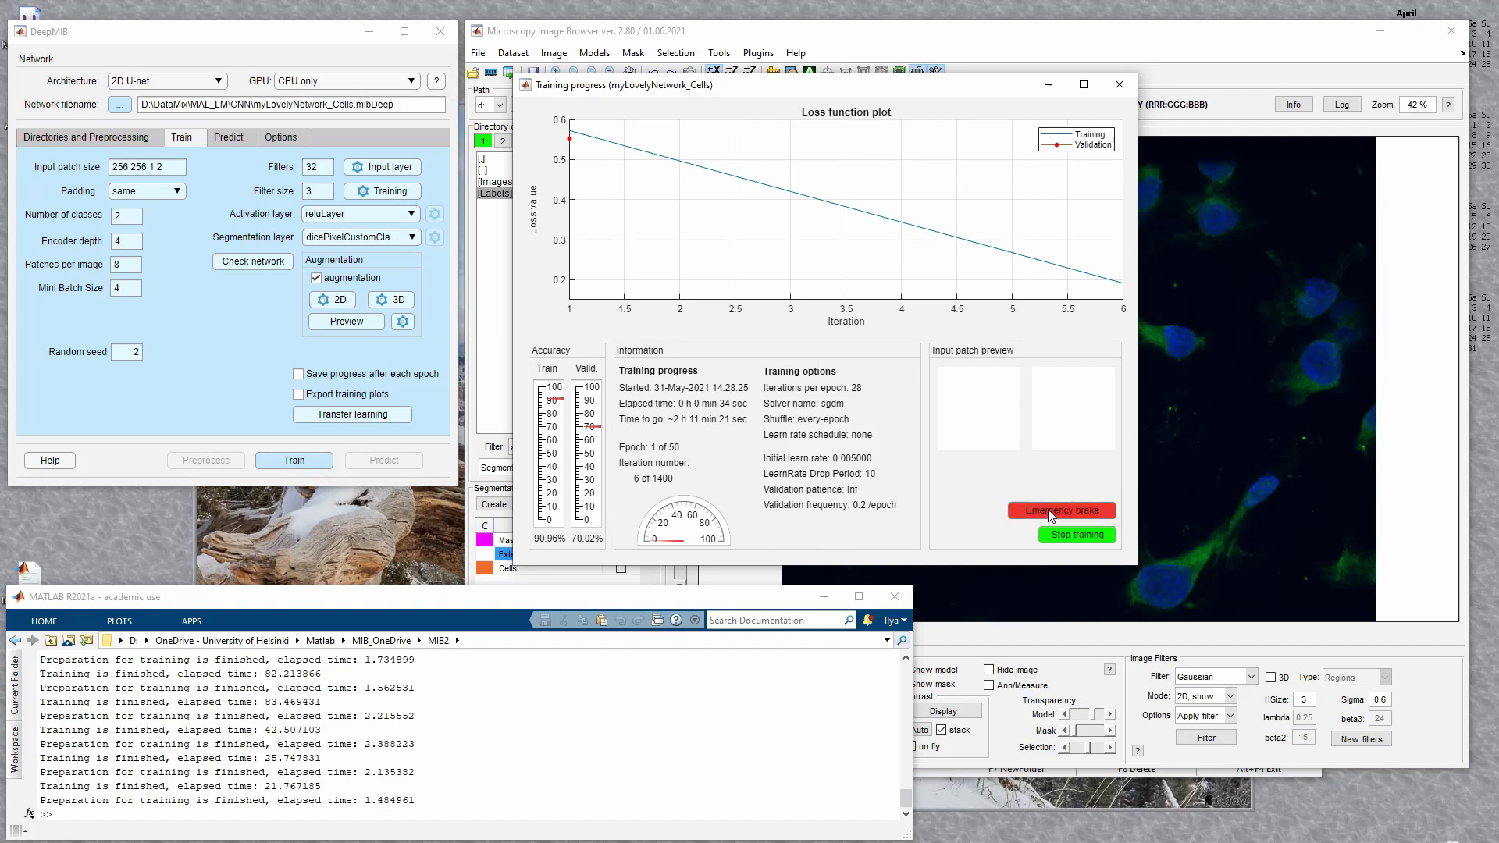
left_click(1046, 533)
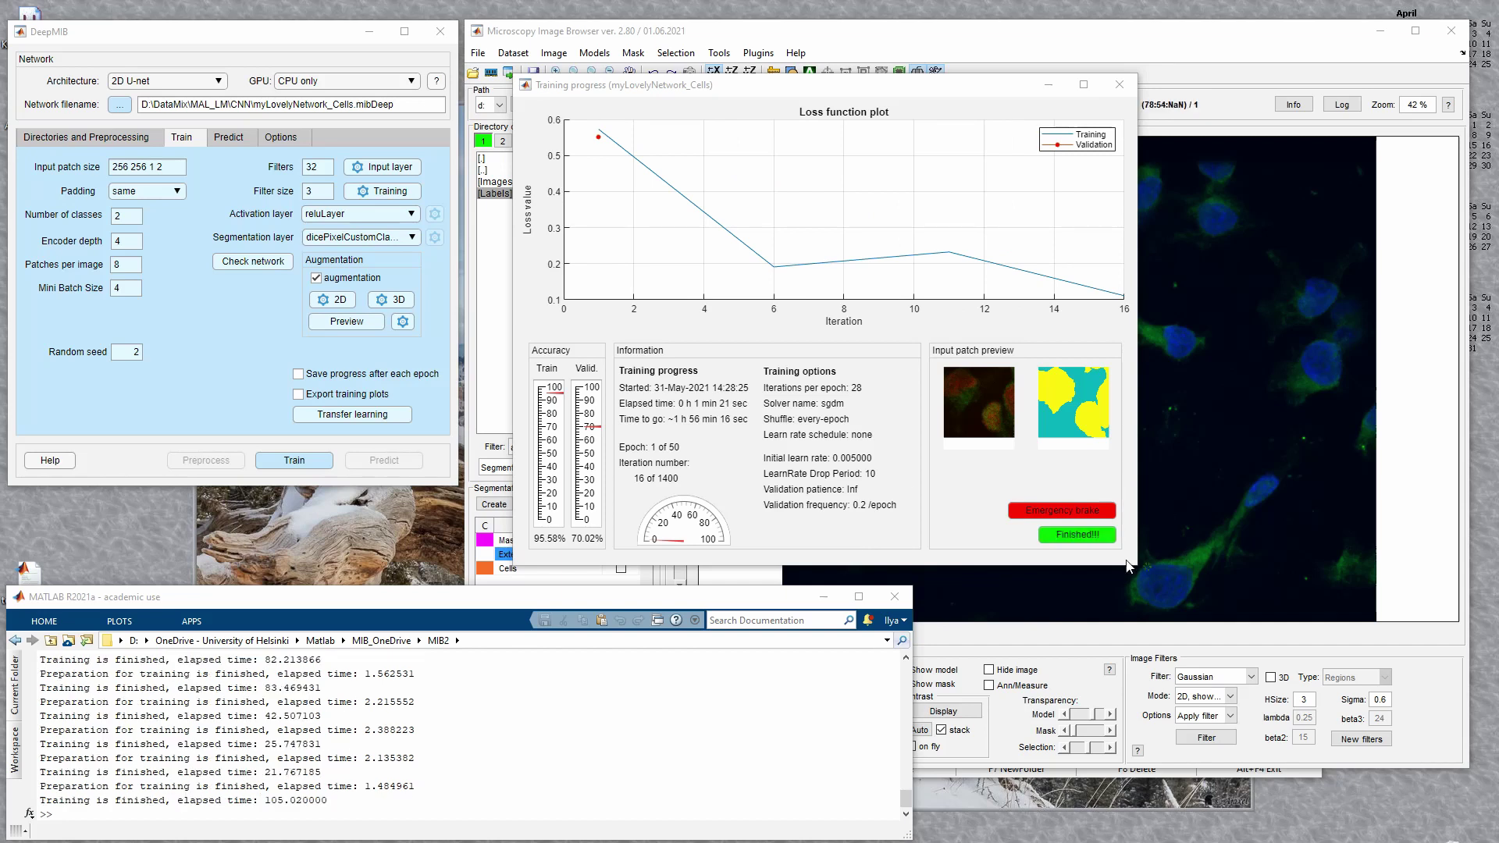
left_click(1122, 83)
- Choose the GeForce GTX 1080 Ti as the processing device
left_click(376, 79)
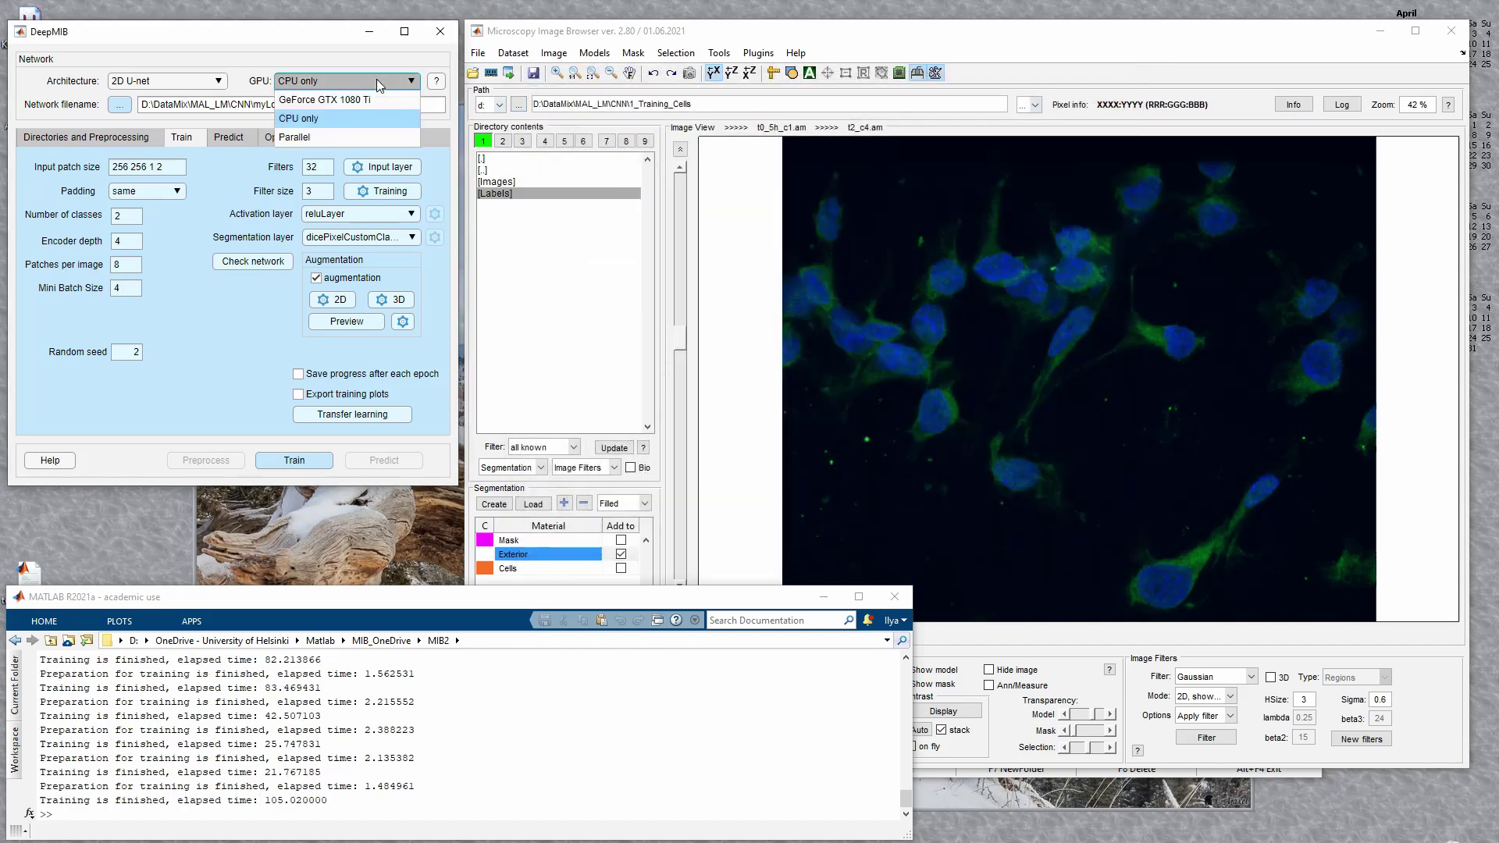
left_click(340, 99)
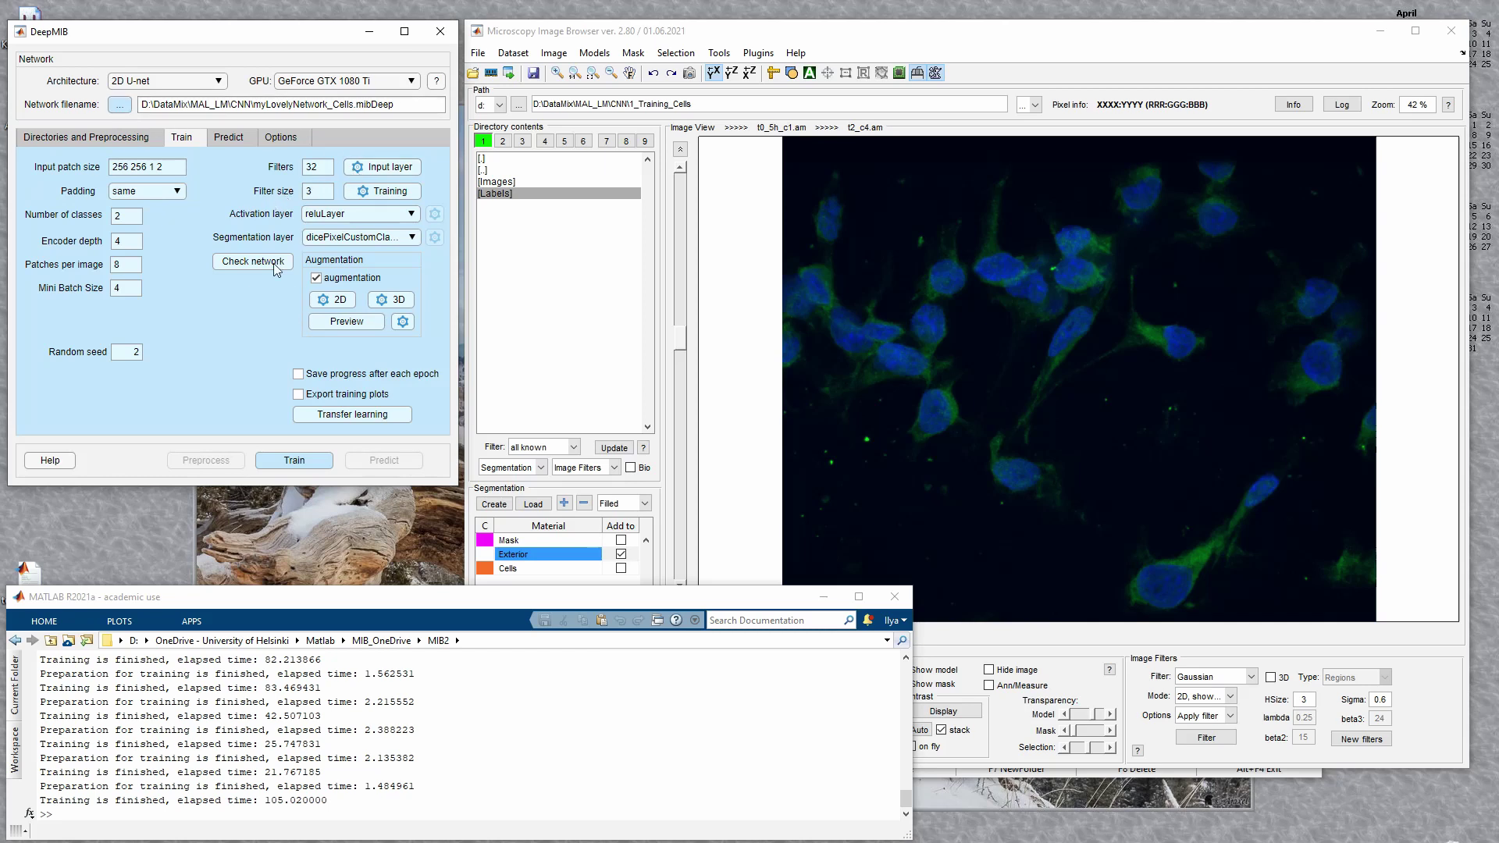
- Review the available activation layers and keep reluLayer
left_click(363, 214)
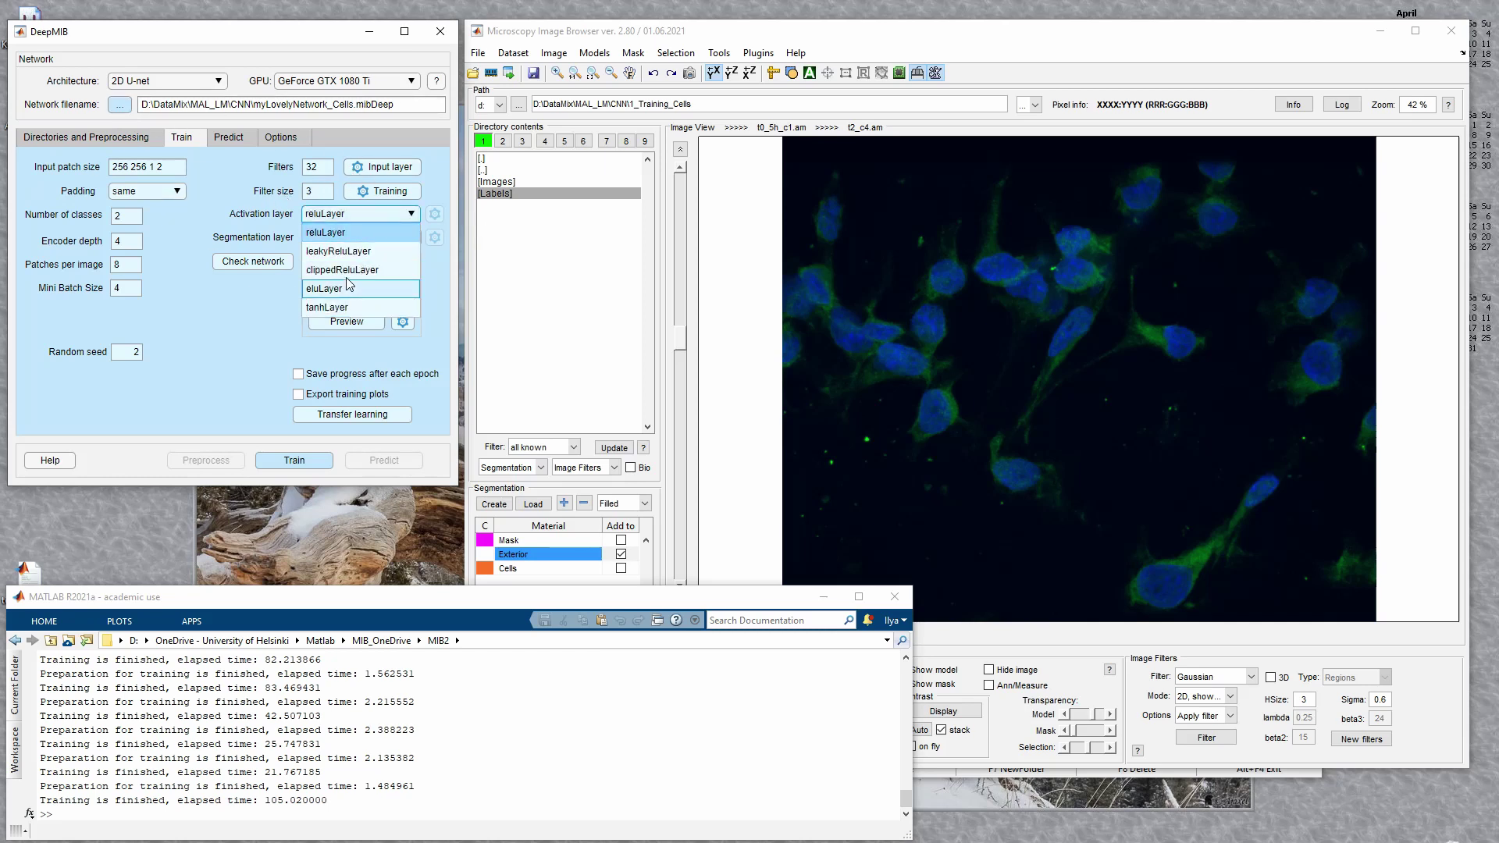
left_click(234, 218)
left_click(350, 222)
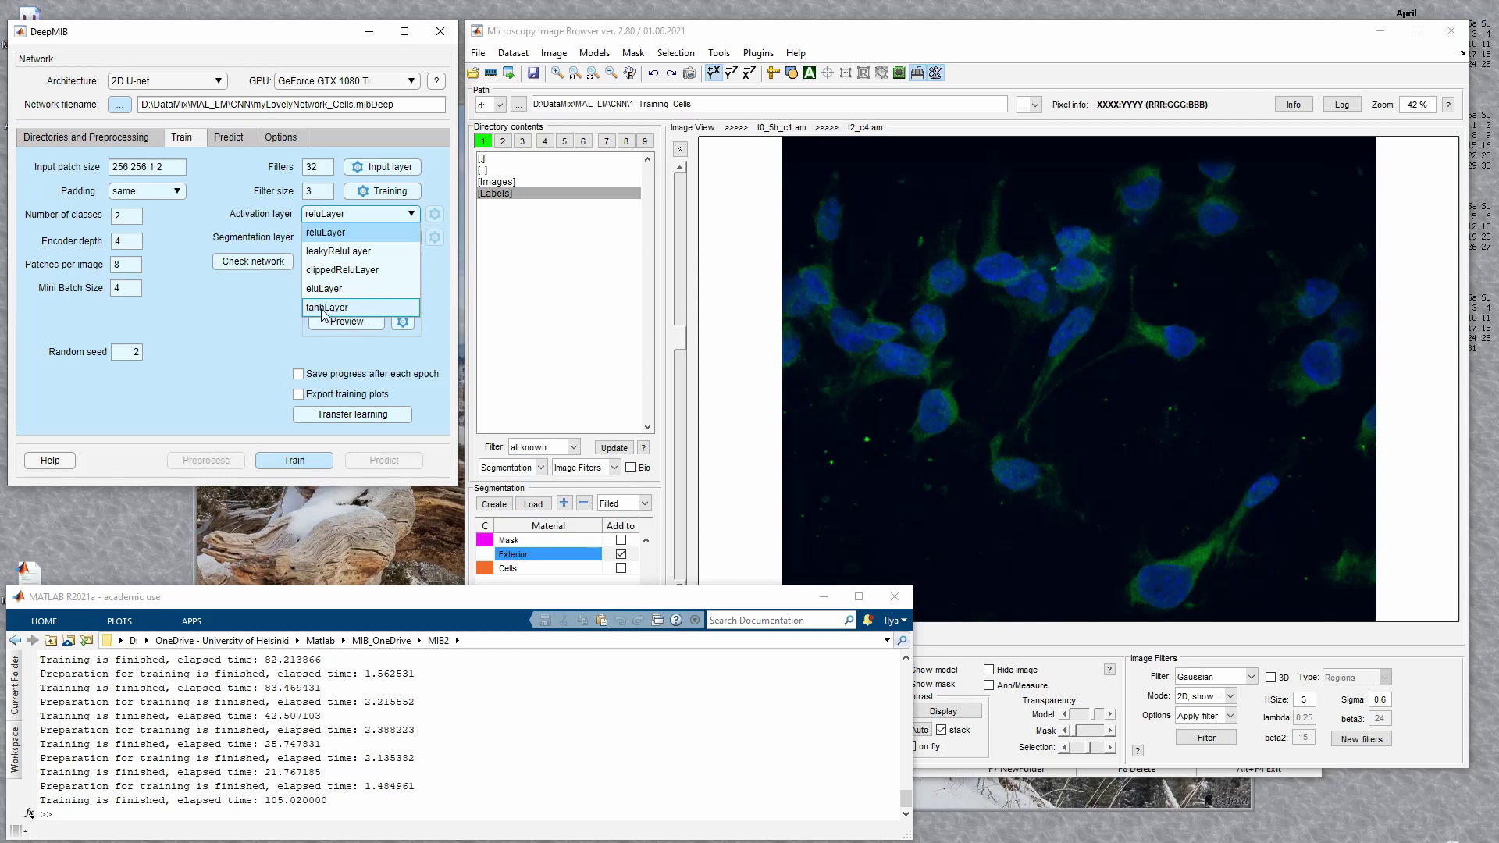
left_click(341, 236)
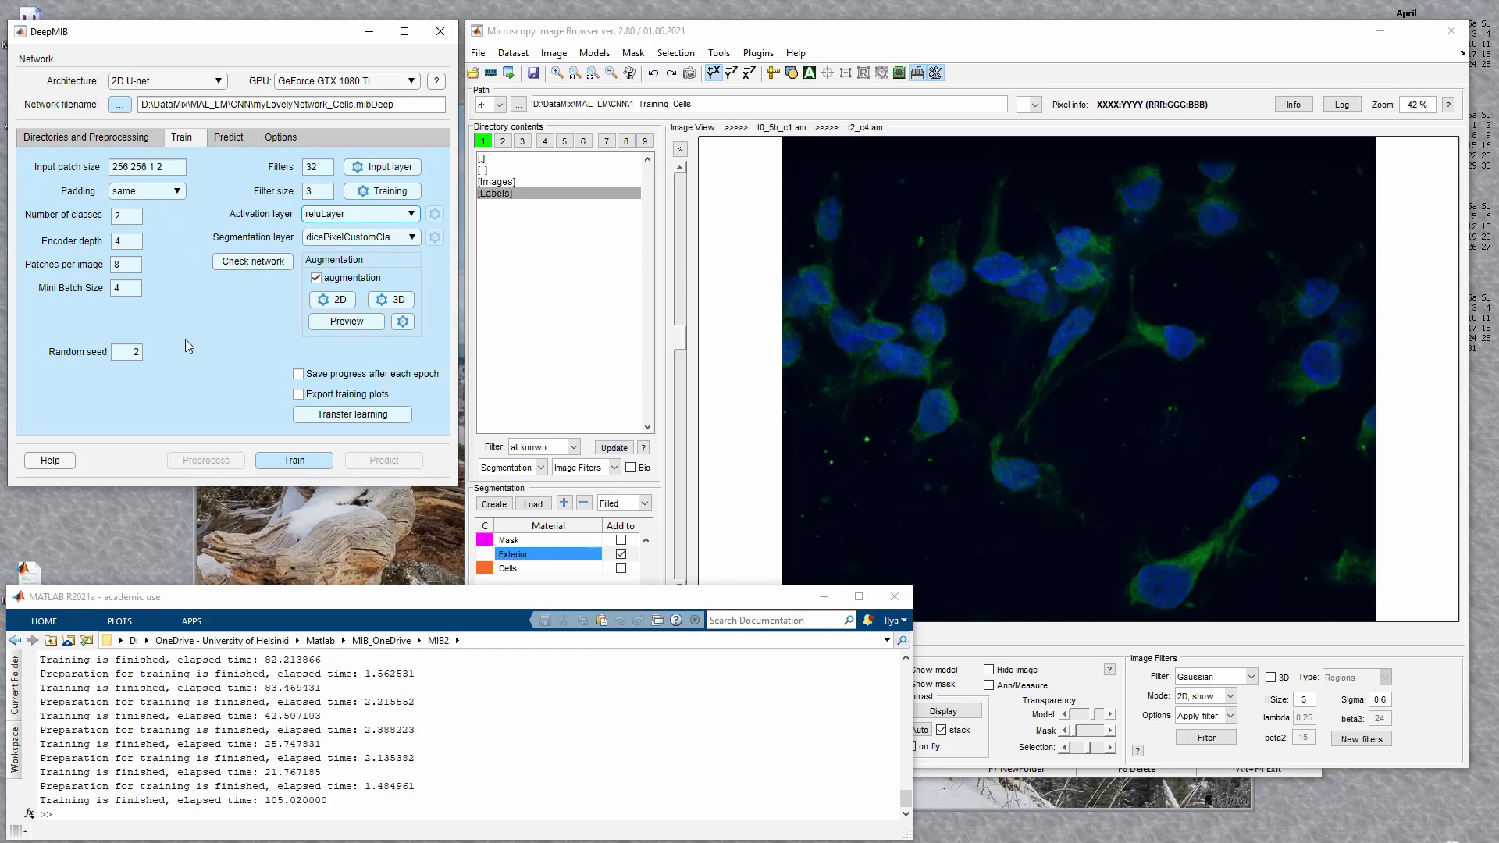
- Start a new training session with the preprocessed images, and inspect the validation loss point at iteration 140
left_click(300, 458)
left_click(288, 319)
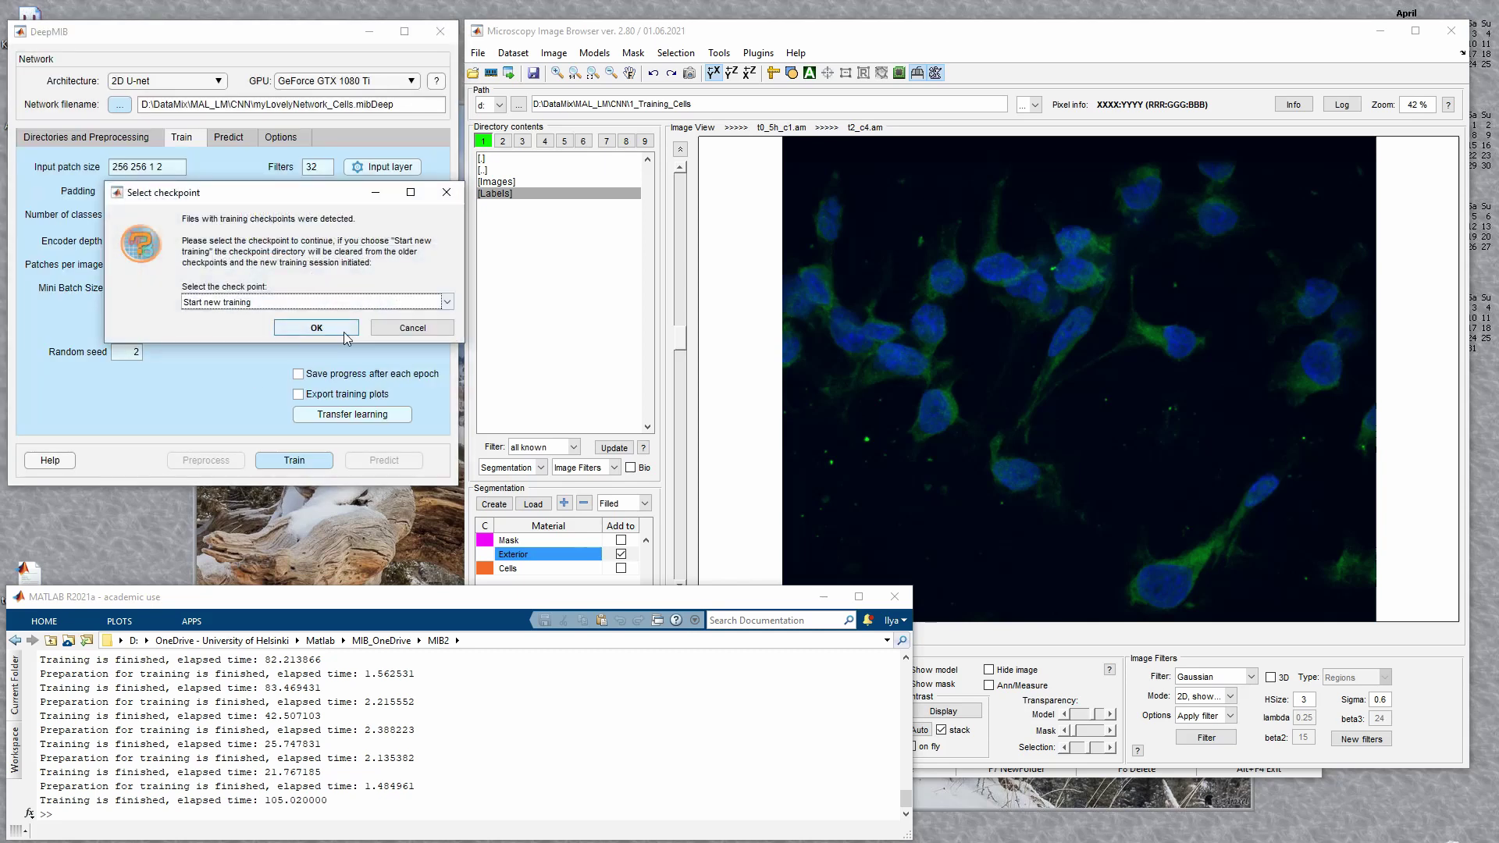
left_click(338, 326)
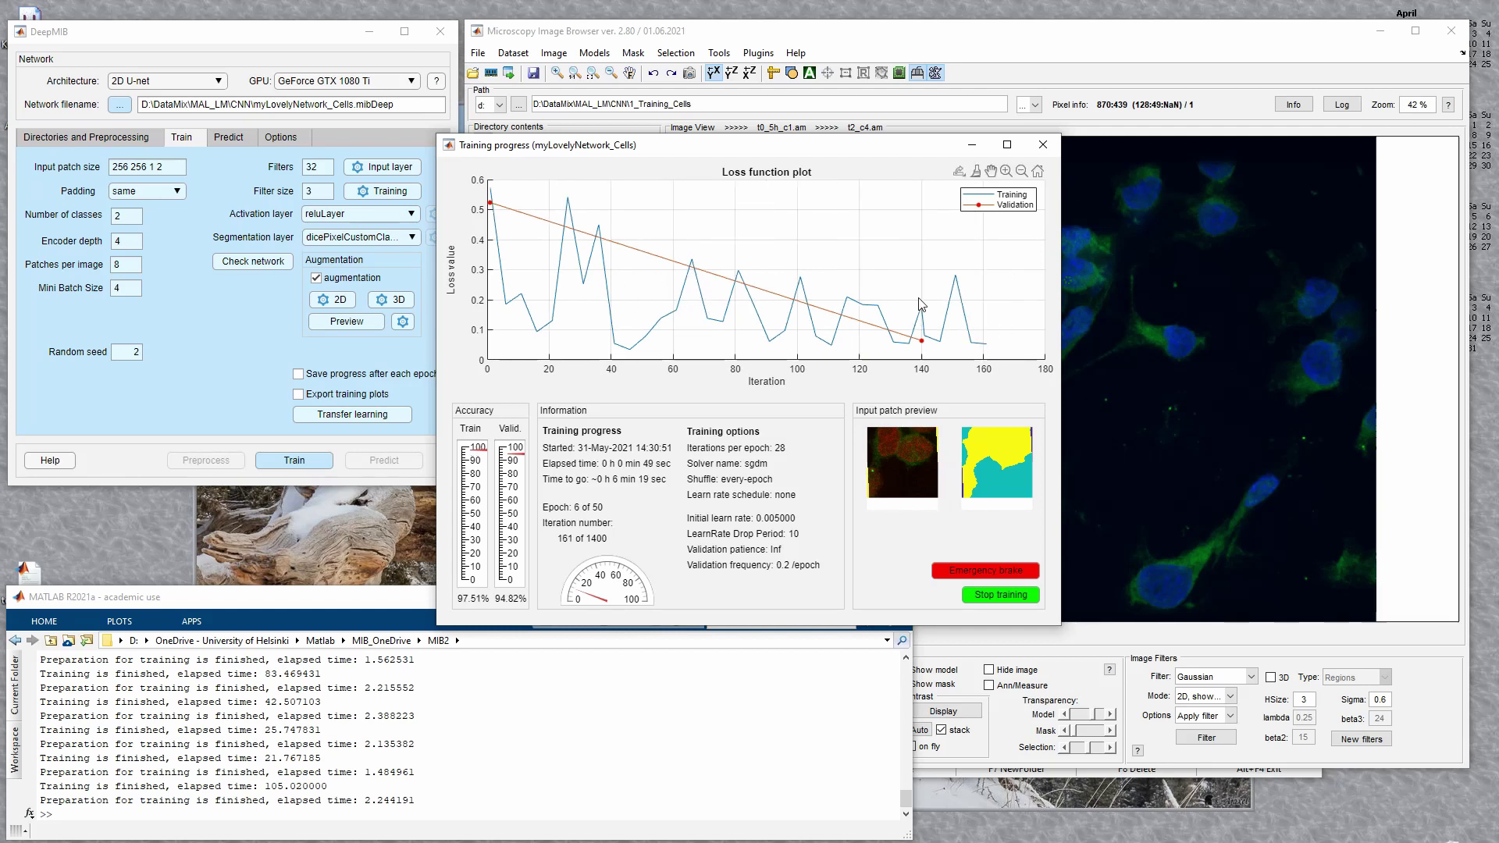
left_click(921, 342)
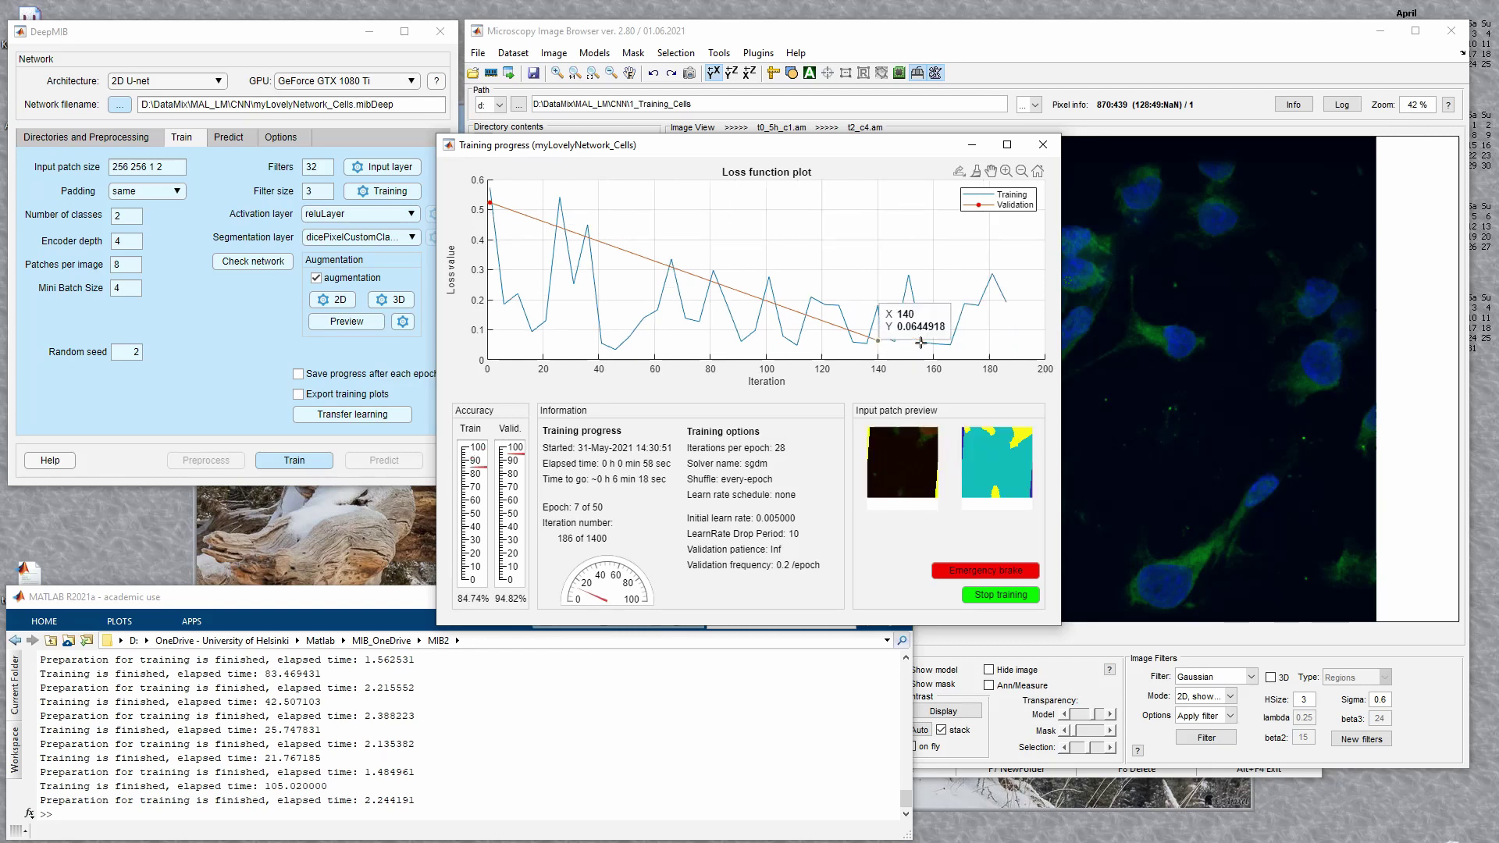
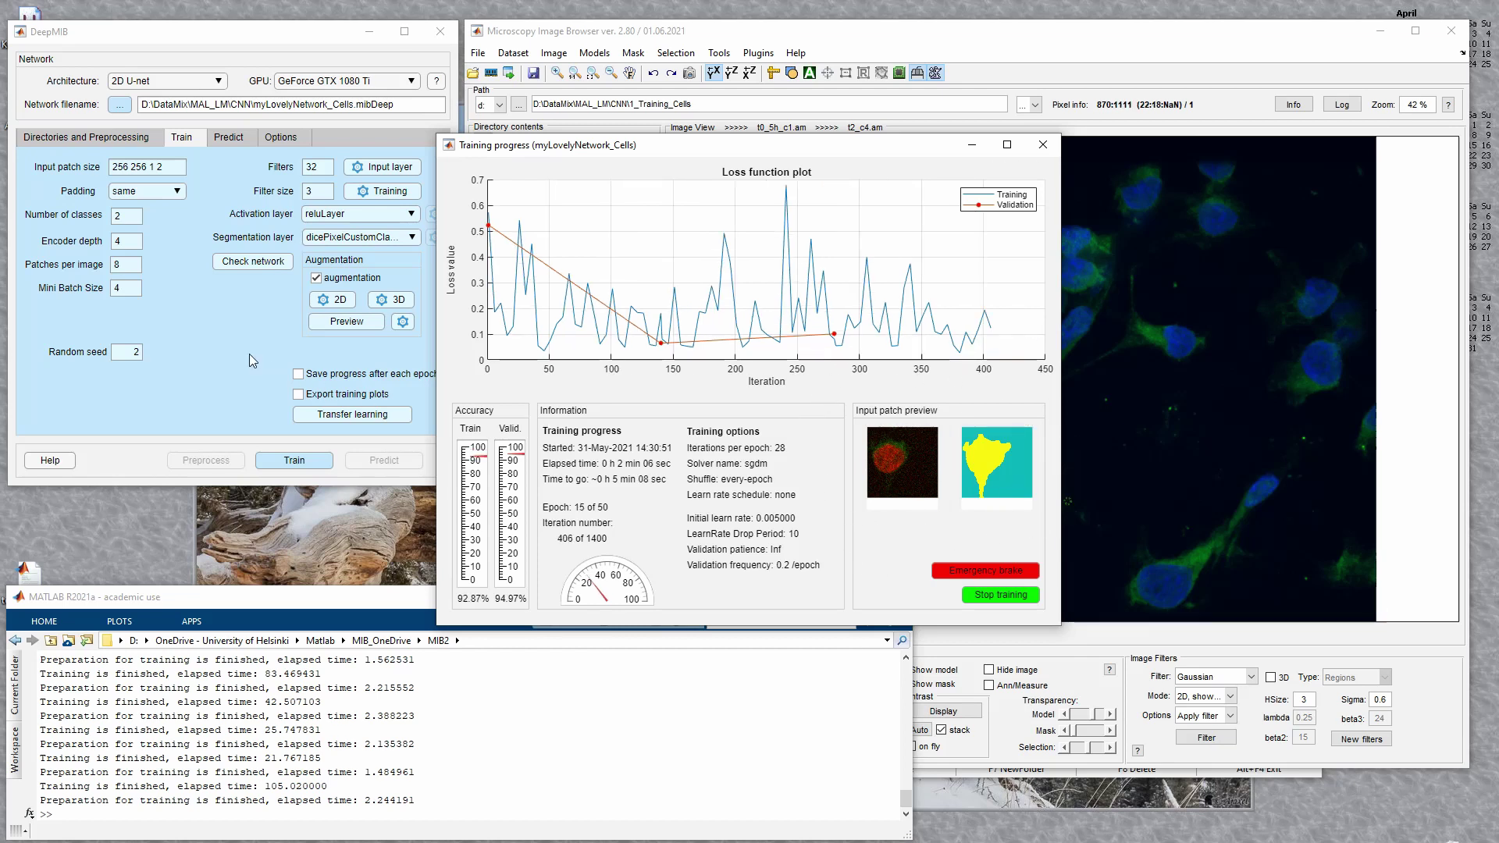
- Show the custom training plot options and open the fraction of images for preview for editing
left_click(277, 154)
left_click(281, 137)
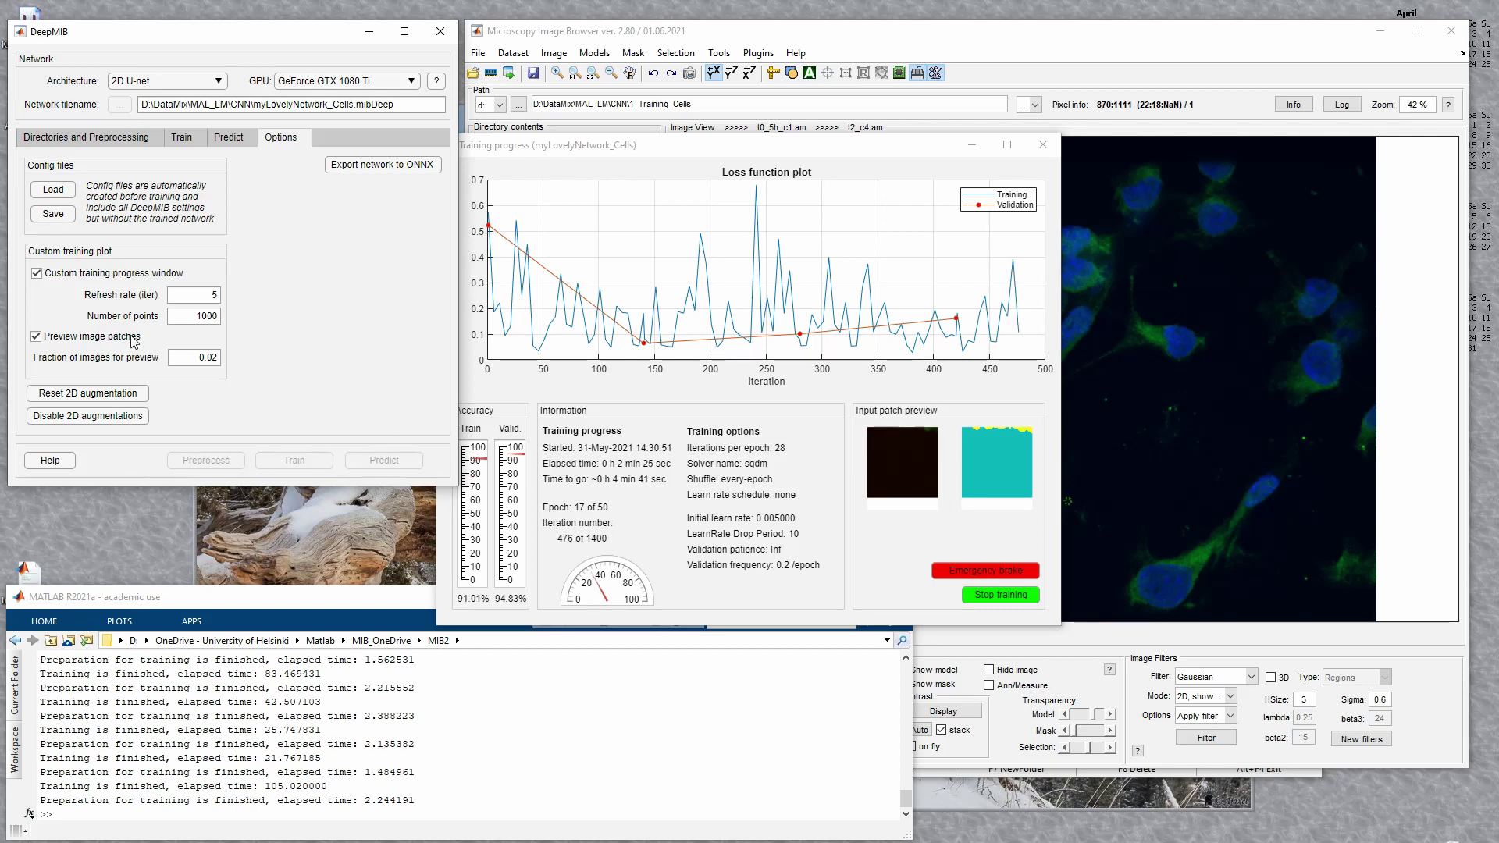
double_click(197, 357)
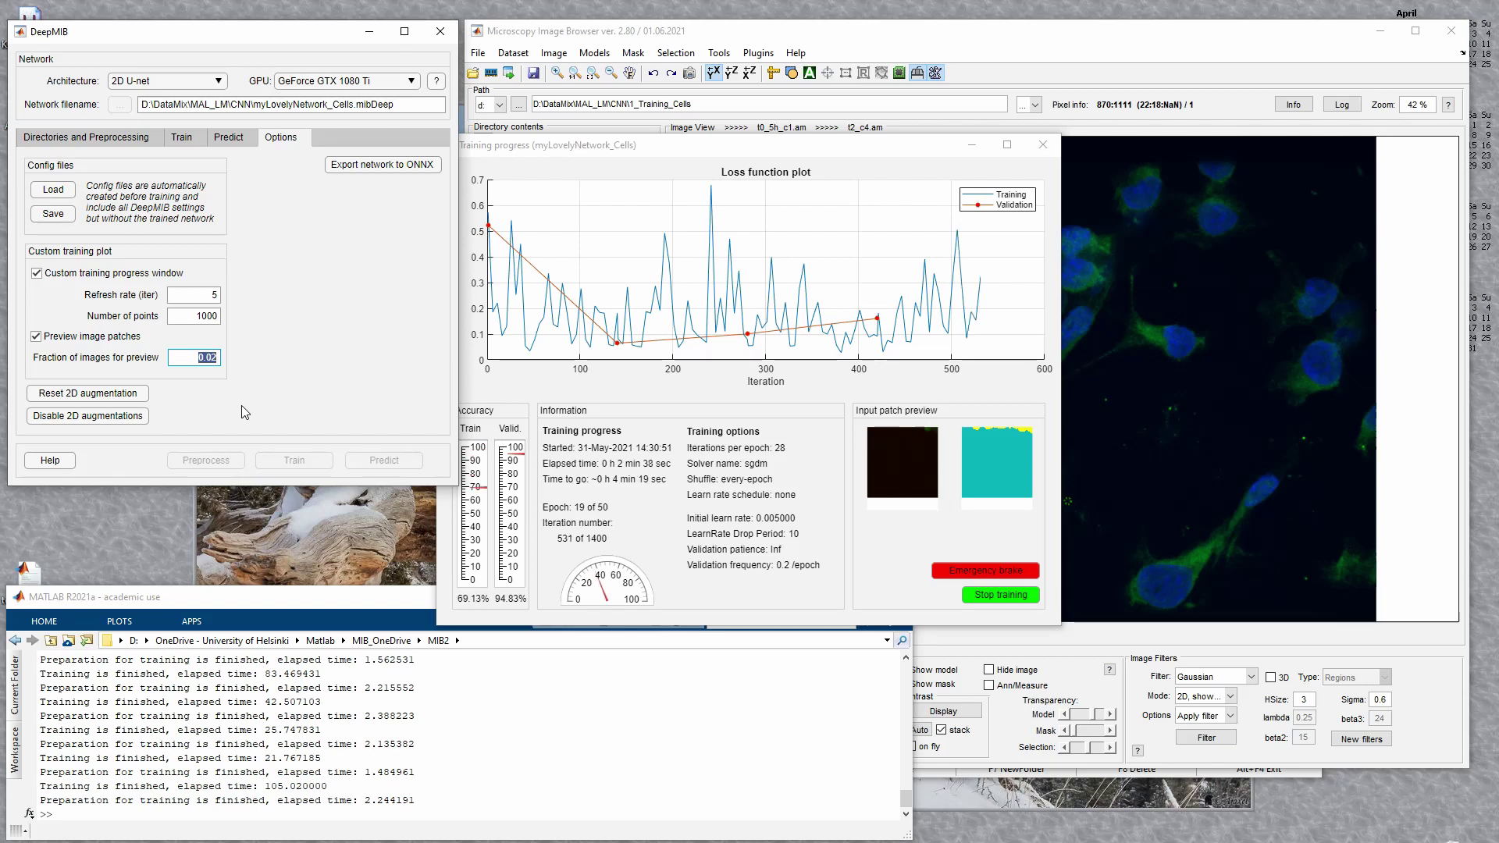
- Return to the training settings, let the network training run to completion, and move the training progress window aside
left_click(230, 139)
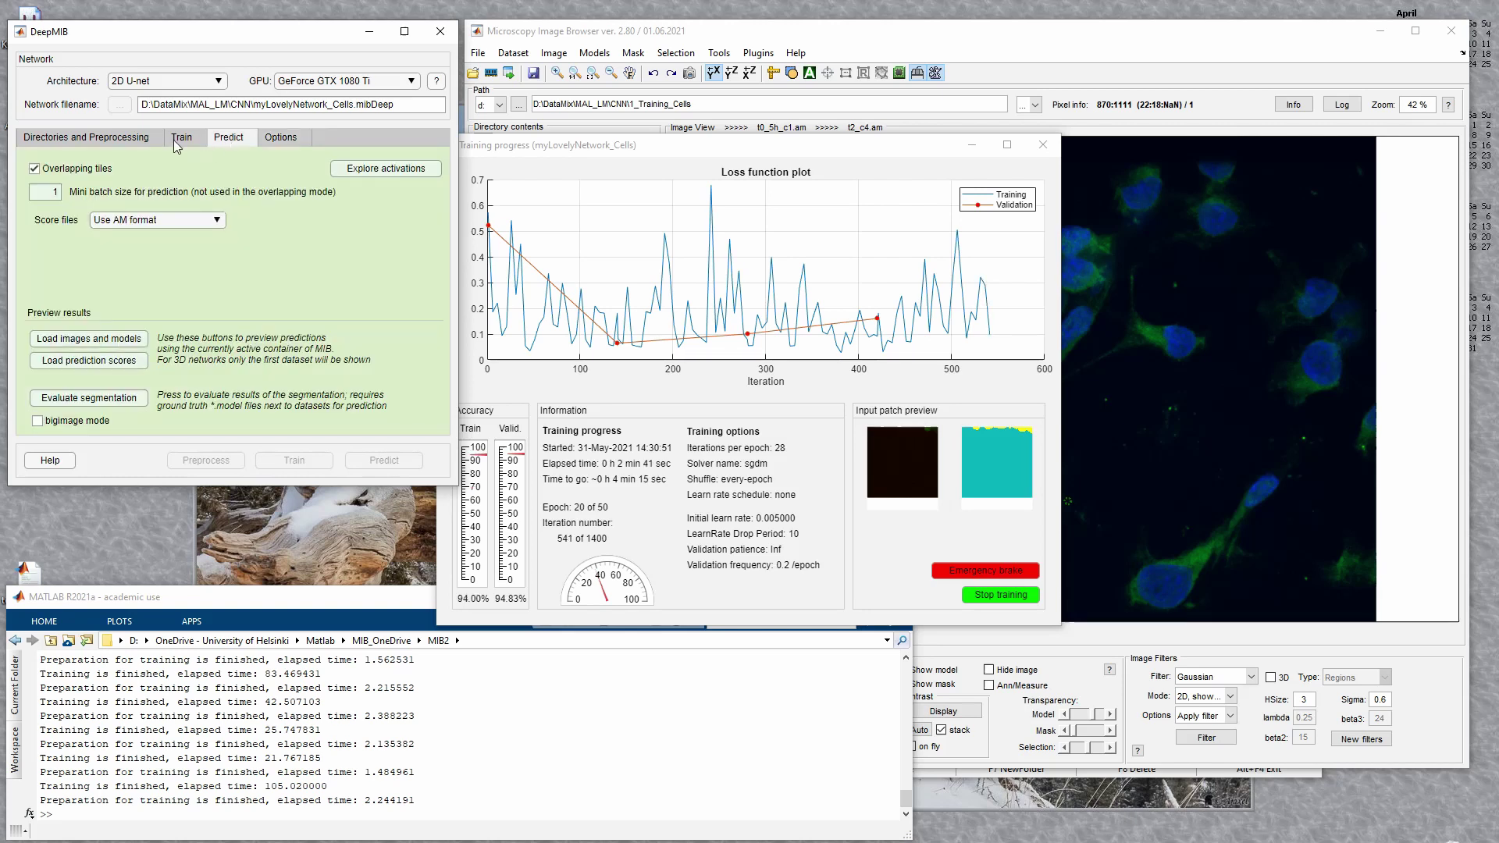
left_click(184, 138)
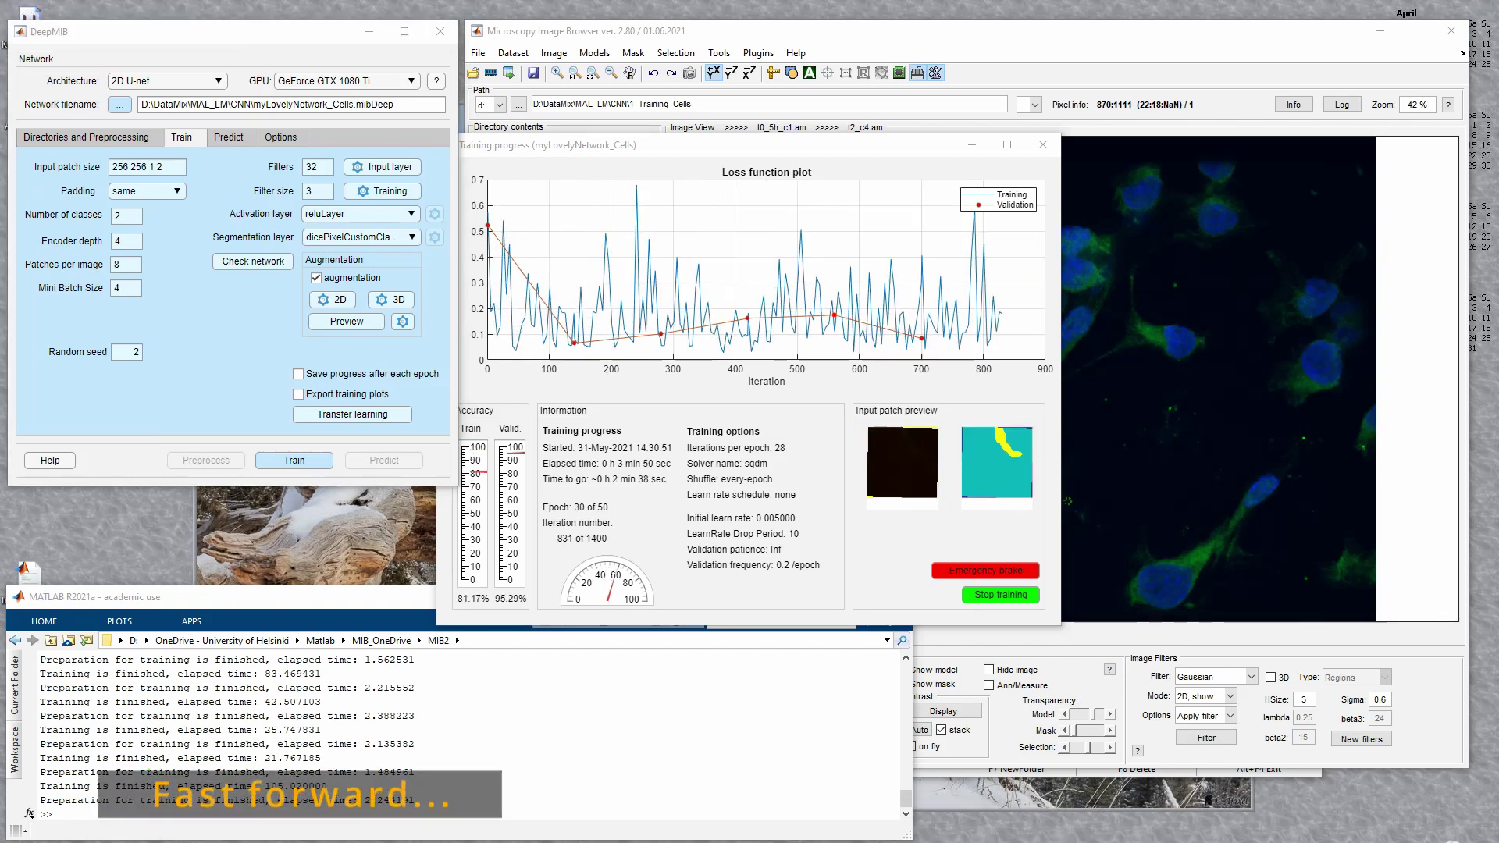
key("KP_Enter")
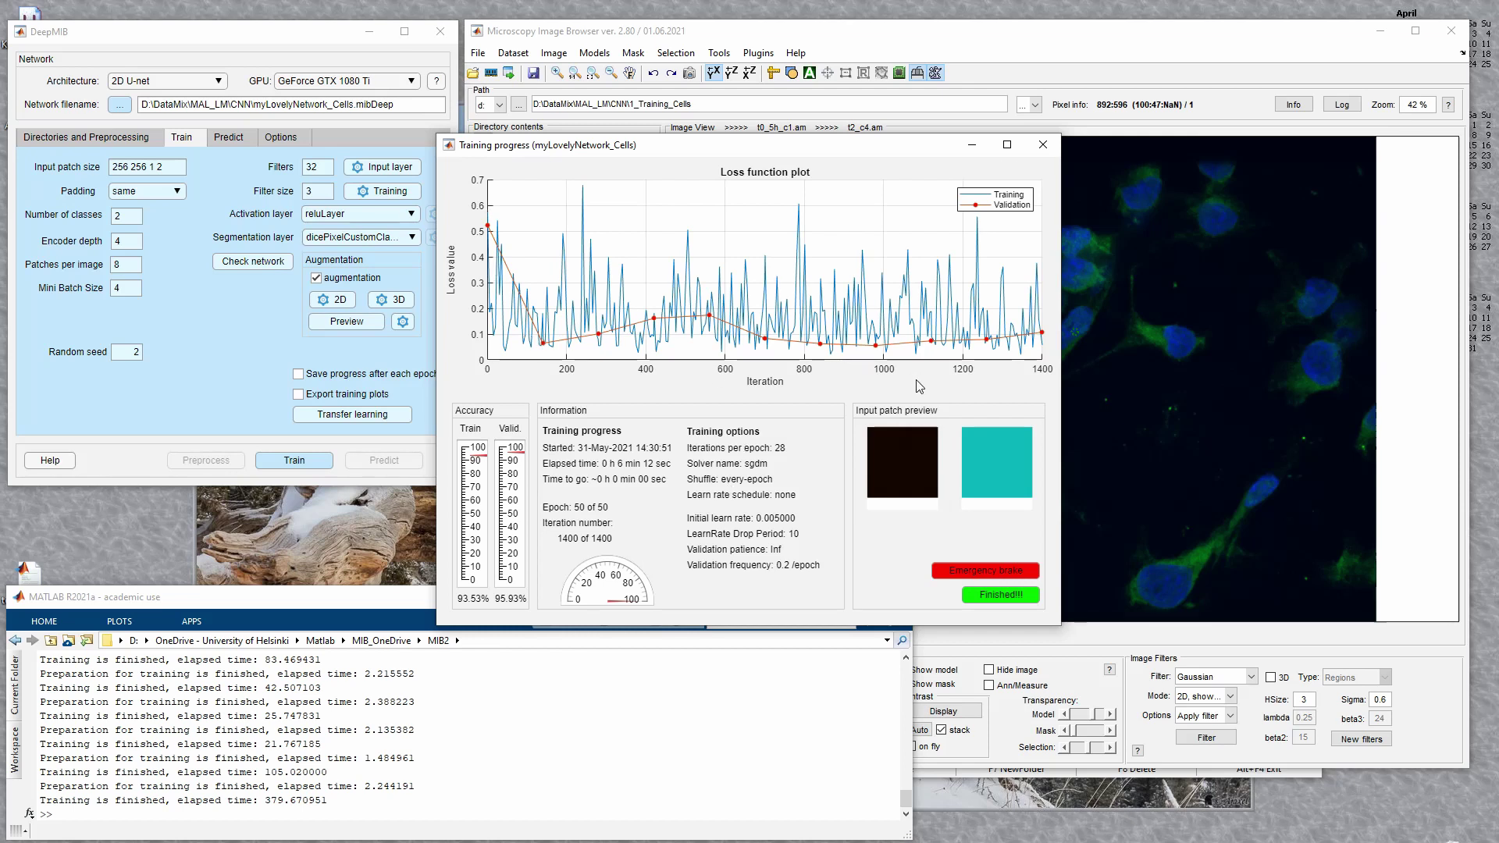
left_click_drag(611, 152, 544, 192)
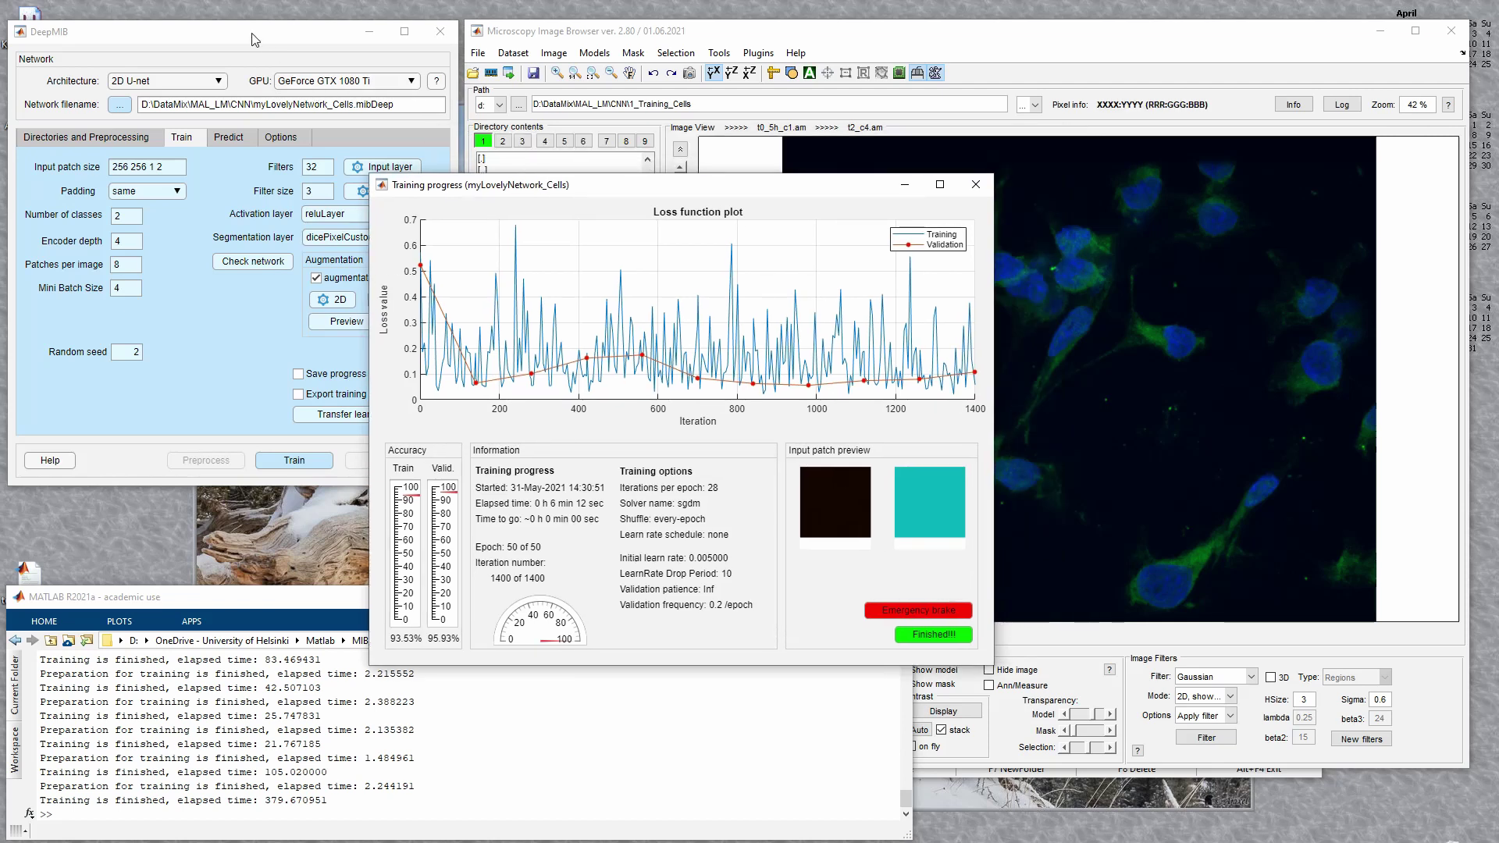
- Turn off overlapping tiles for prediction and set the prediction mini batch size to 12
left_click(228, 138)
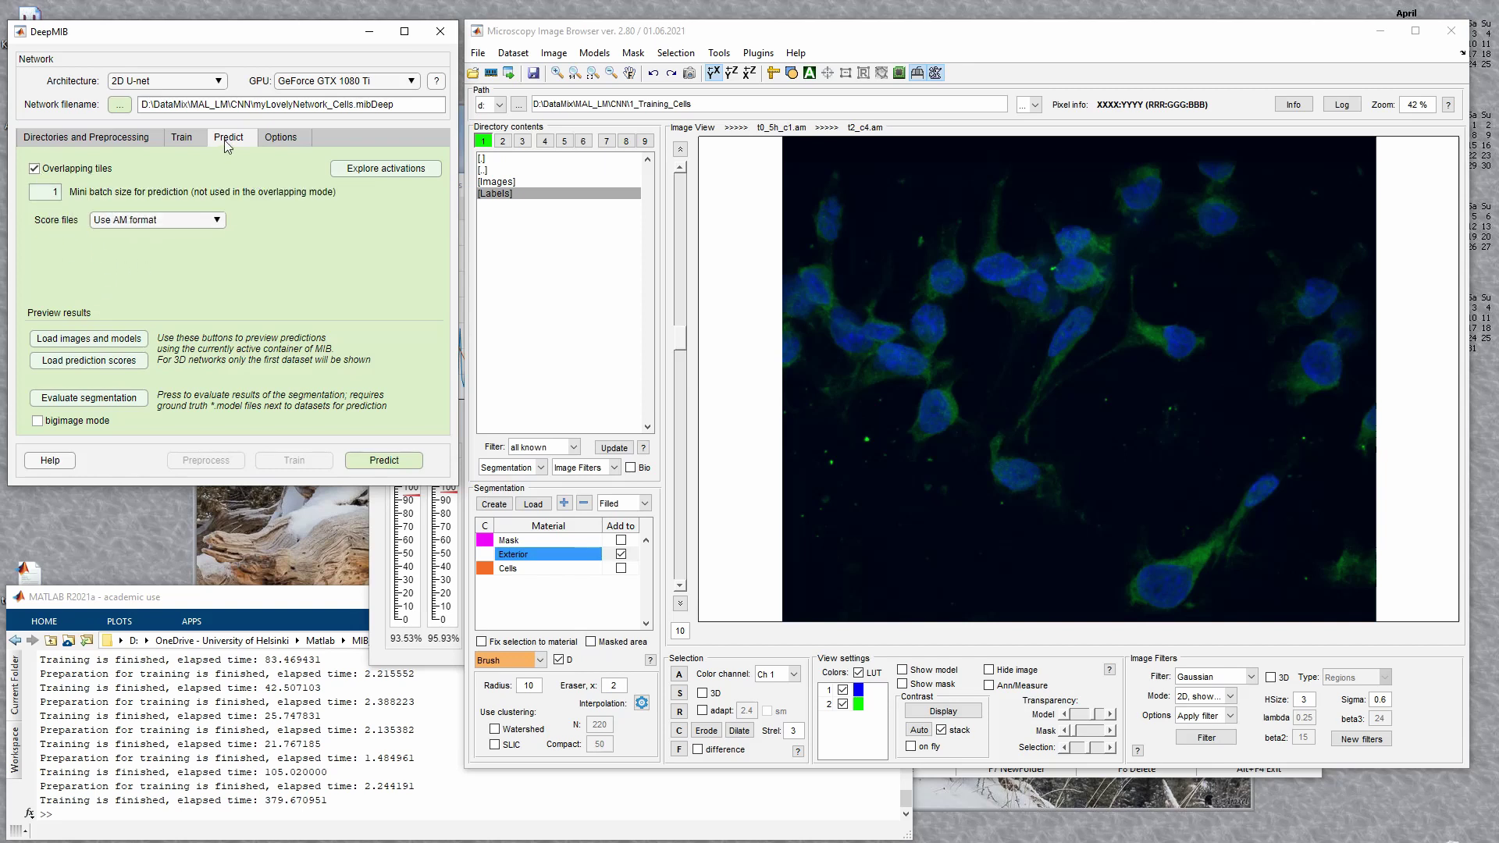
double_click(39, 192)
type("12")
- Consult the Predict section of the DeepMIB documentation and examine the comparison of results with and without overlapping tiles
left_click(50, 463)
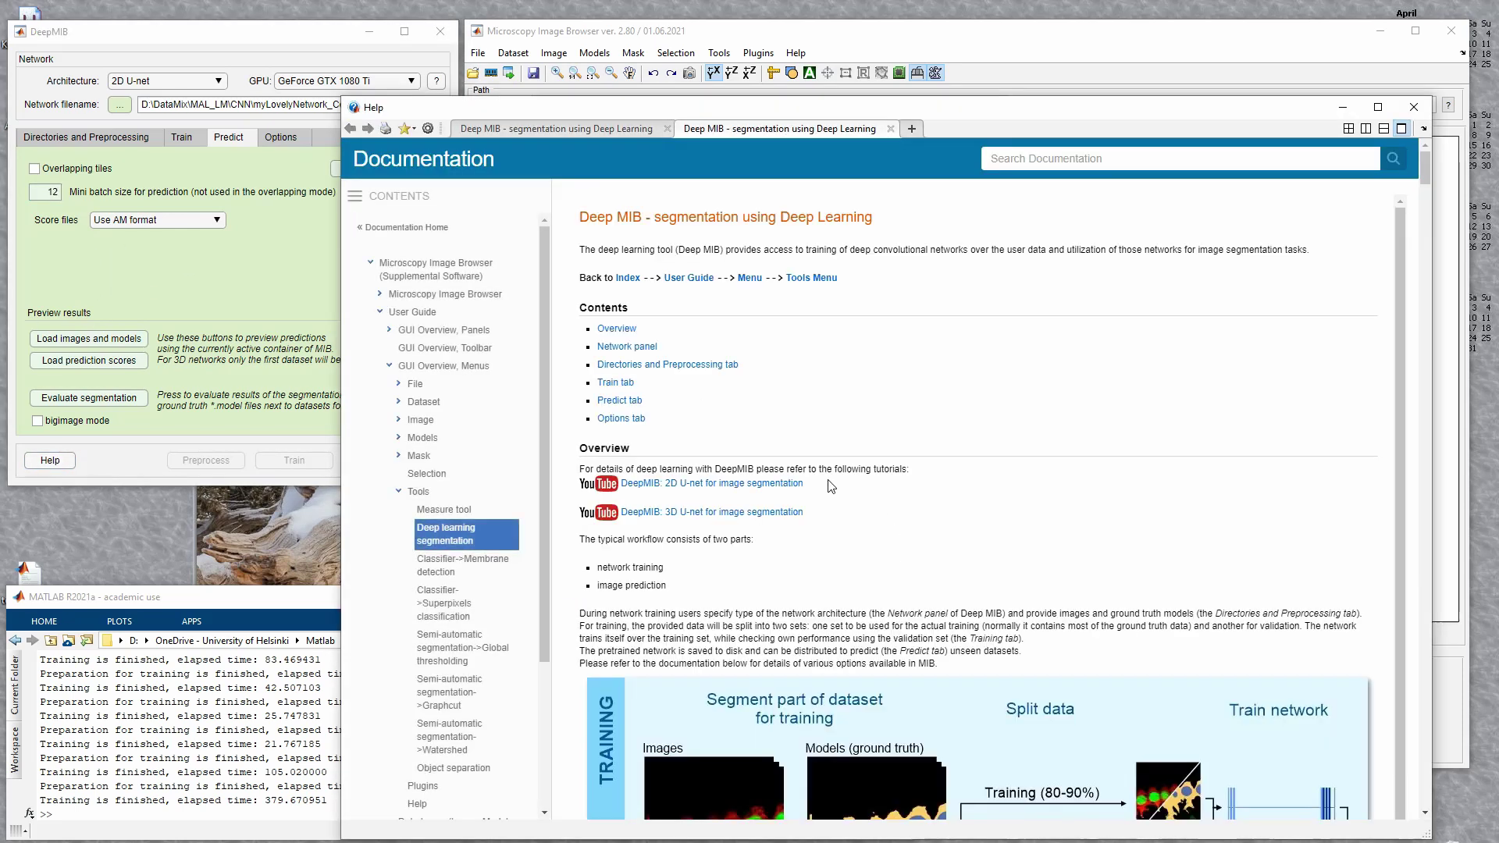
left_click(620, 401)
scroll(906, 538, "down", 4)
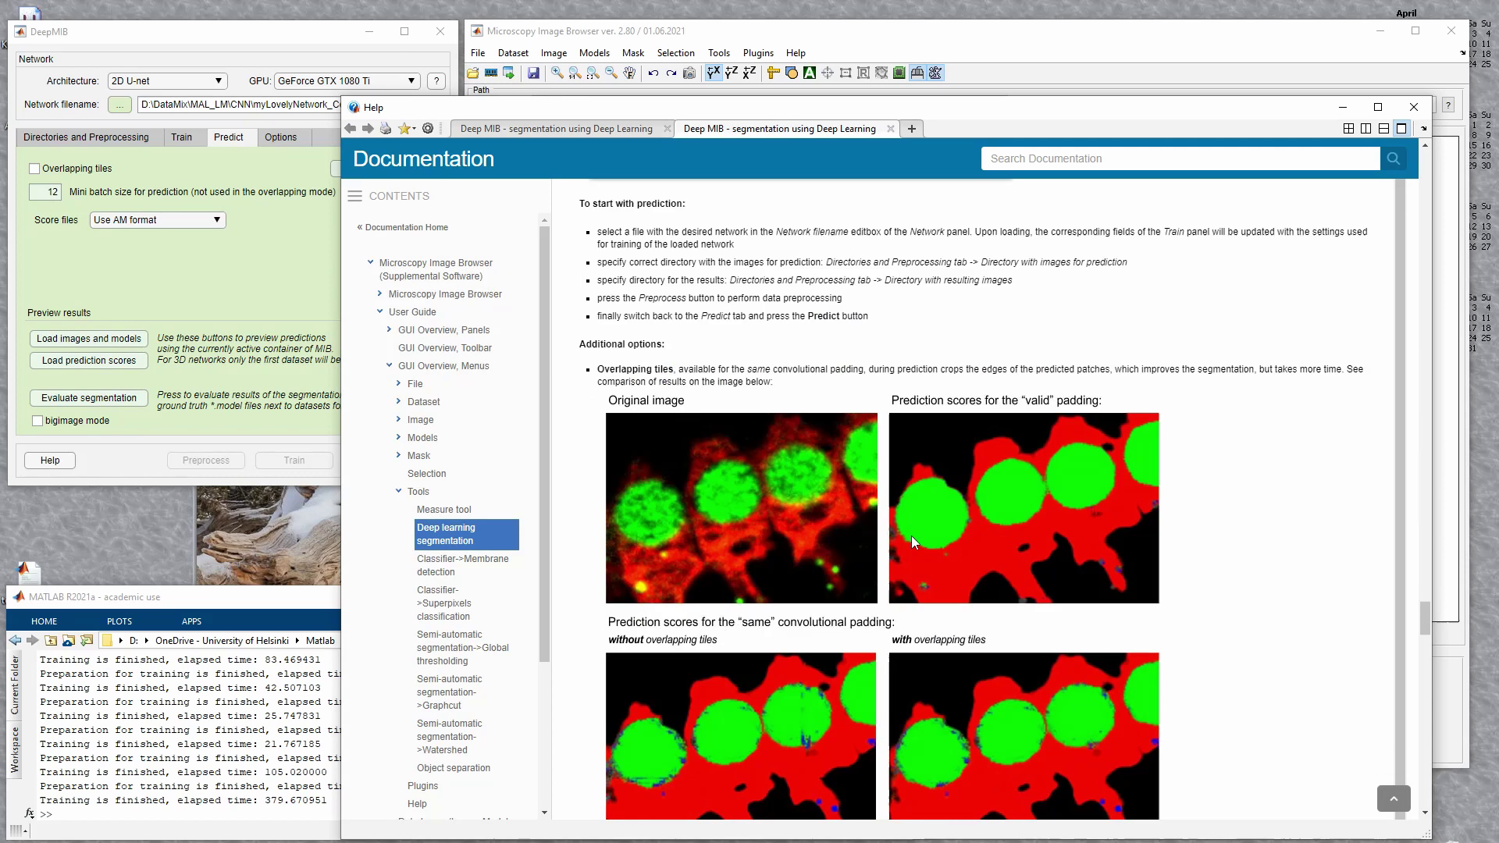
scroll(914, 541, "down", 3)
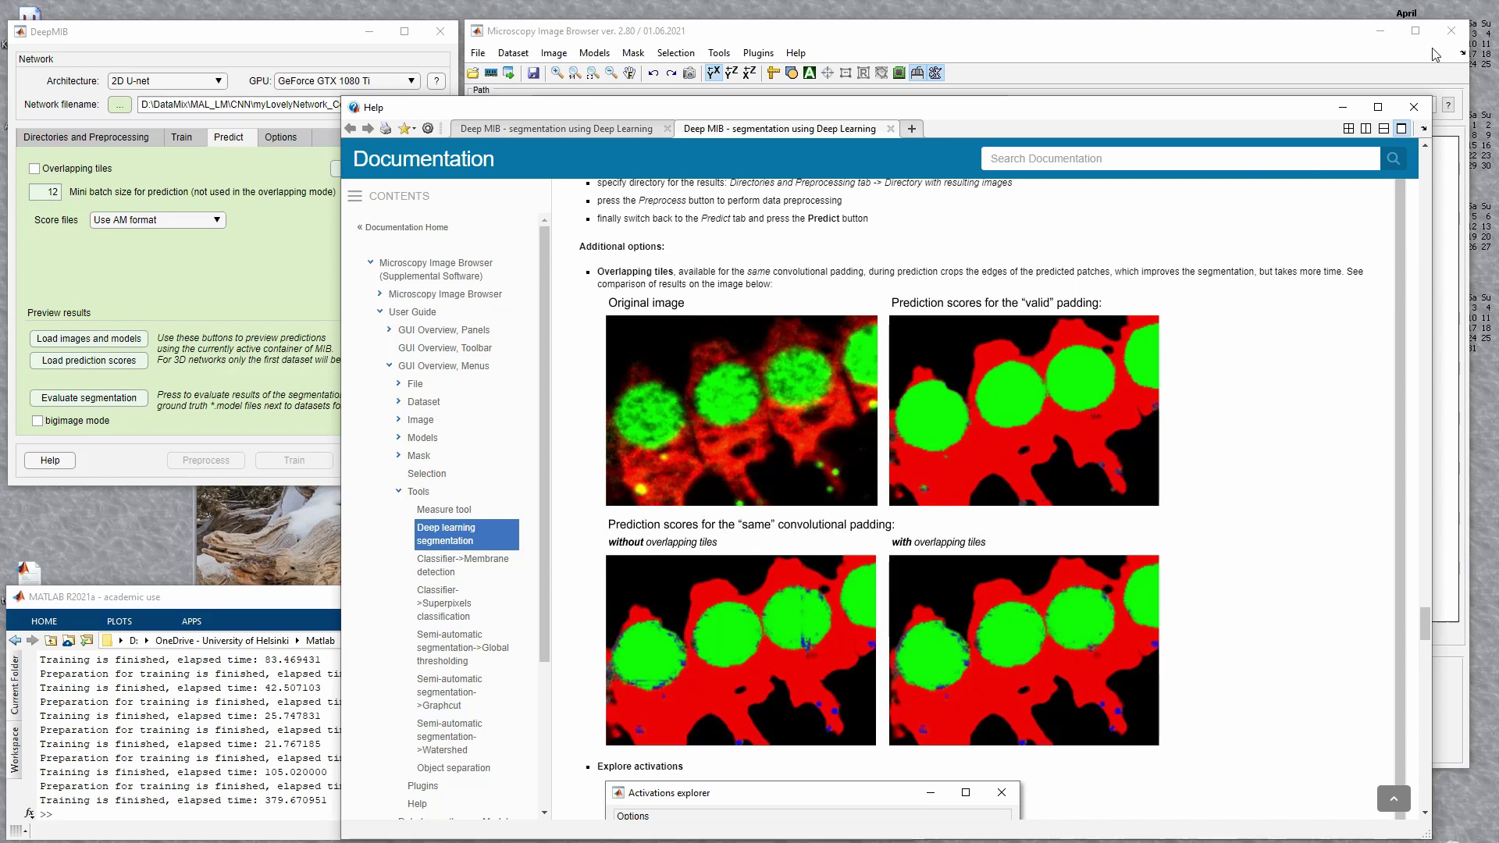
left_click(1343, 107)
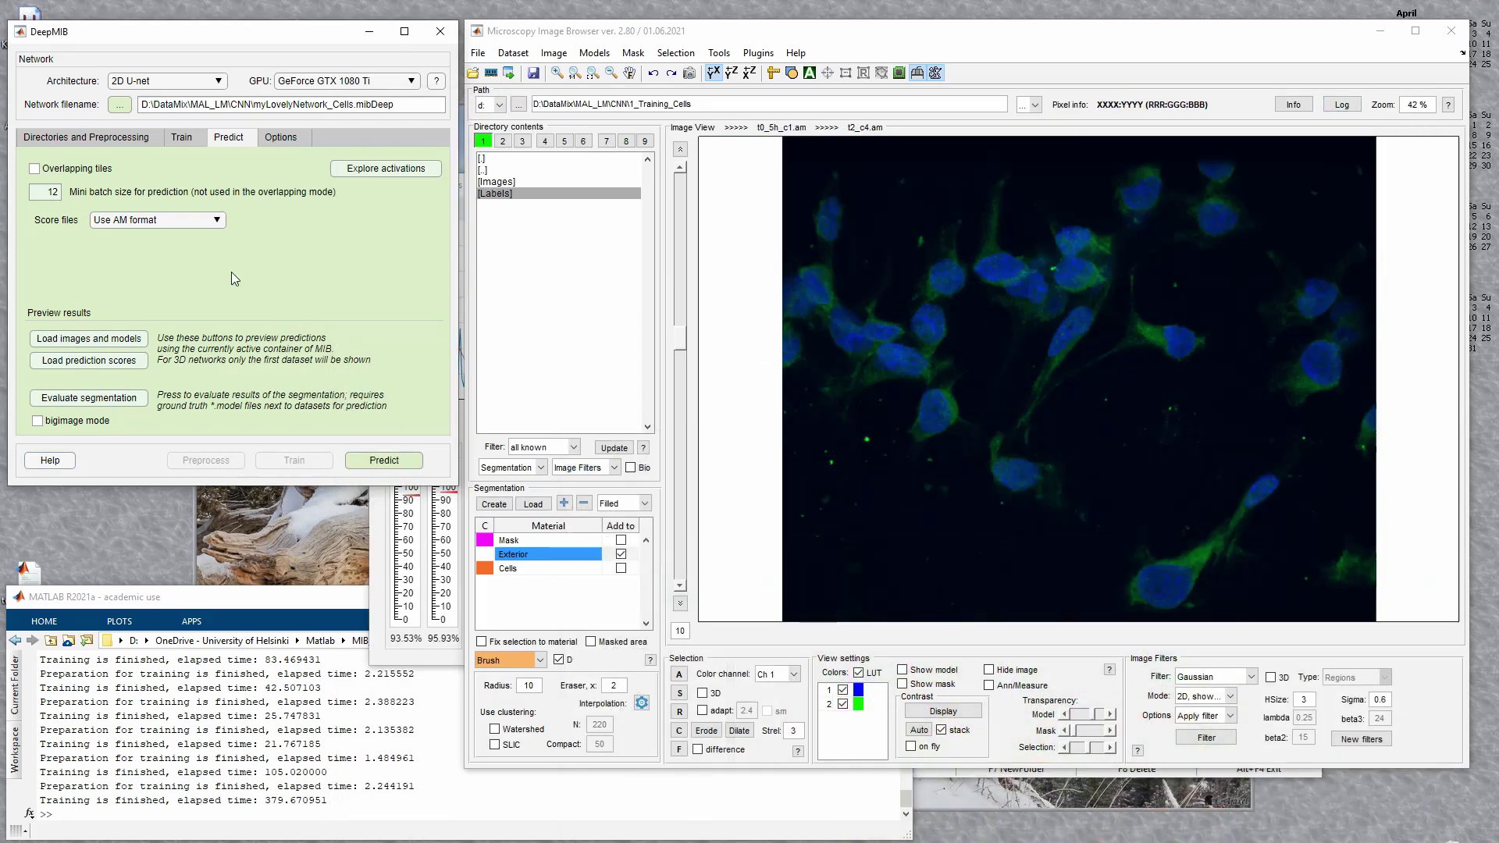
- Set score files to "Do not generate" and try to run the prediction
left_click(184, 220)
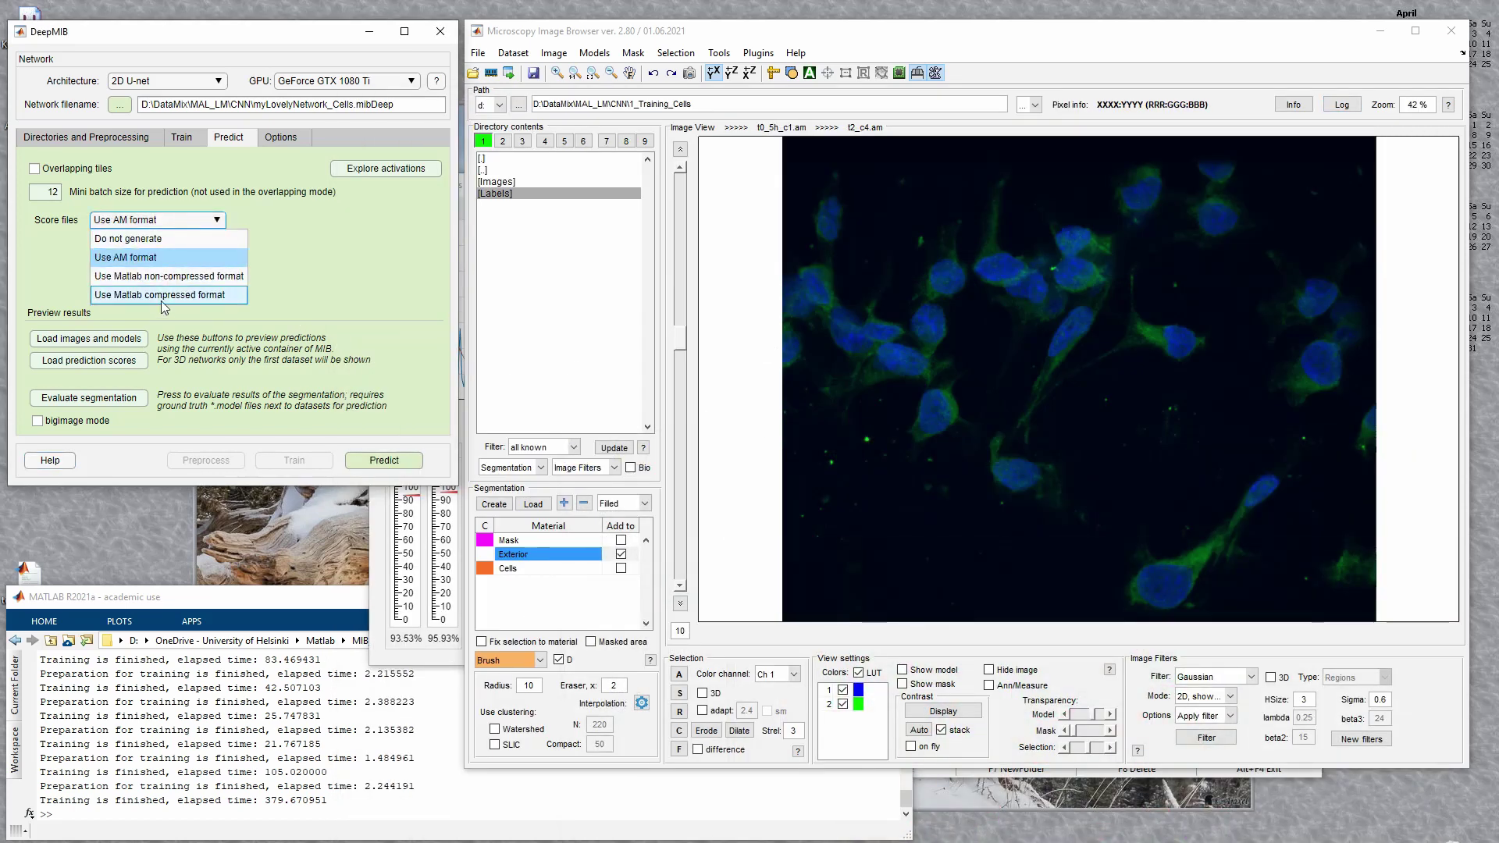
left_click(156, 238)
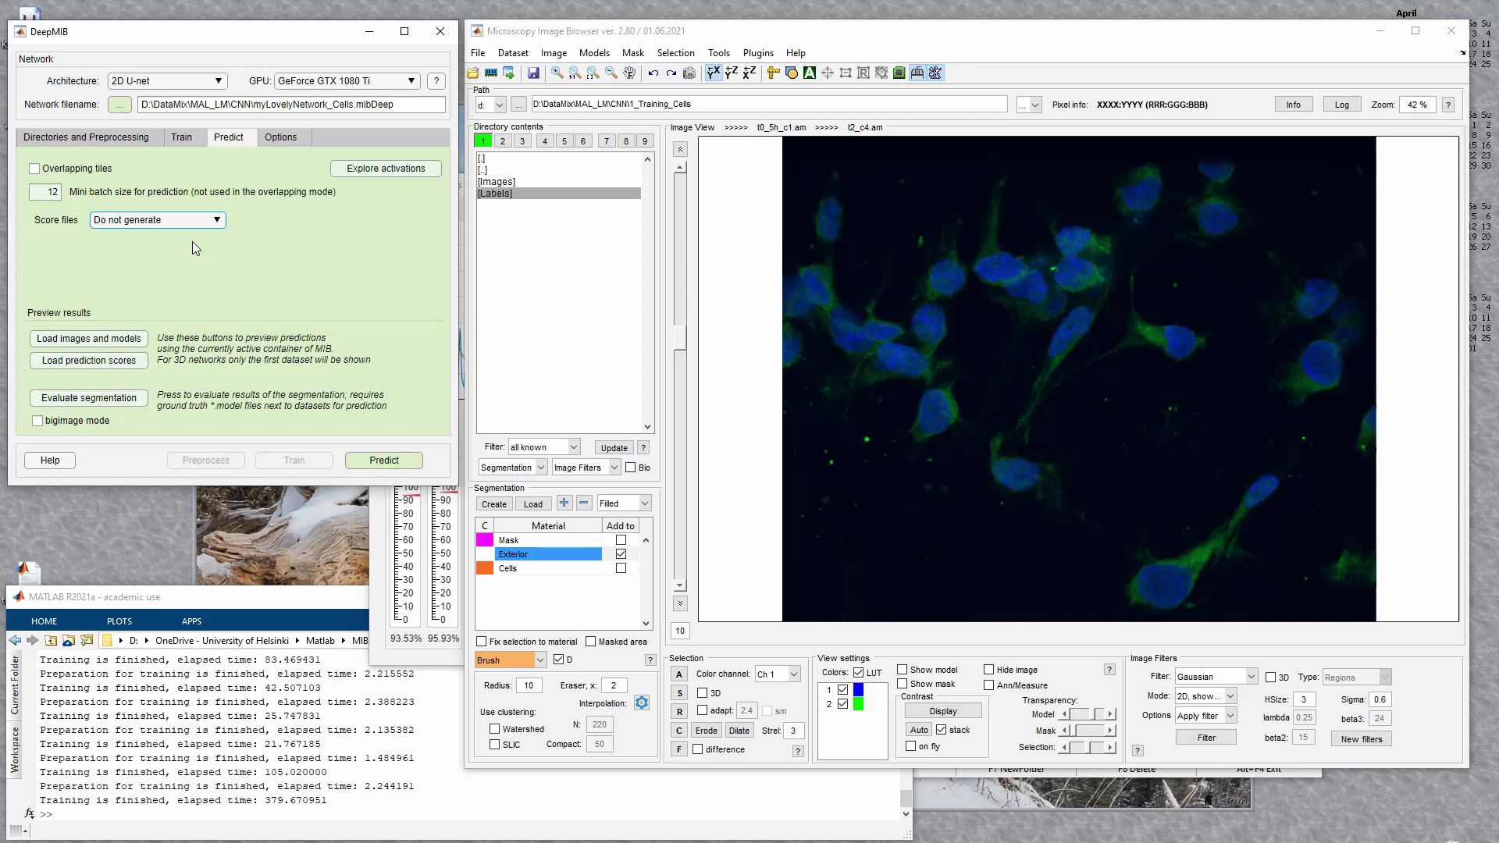
left_click(373, 463)
left_click(288, 319)
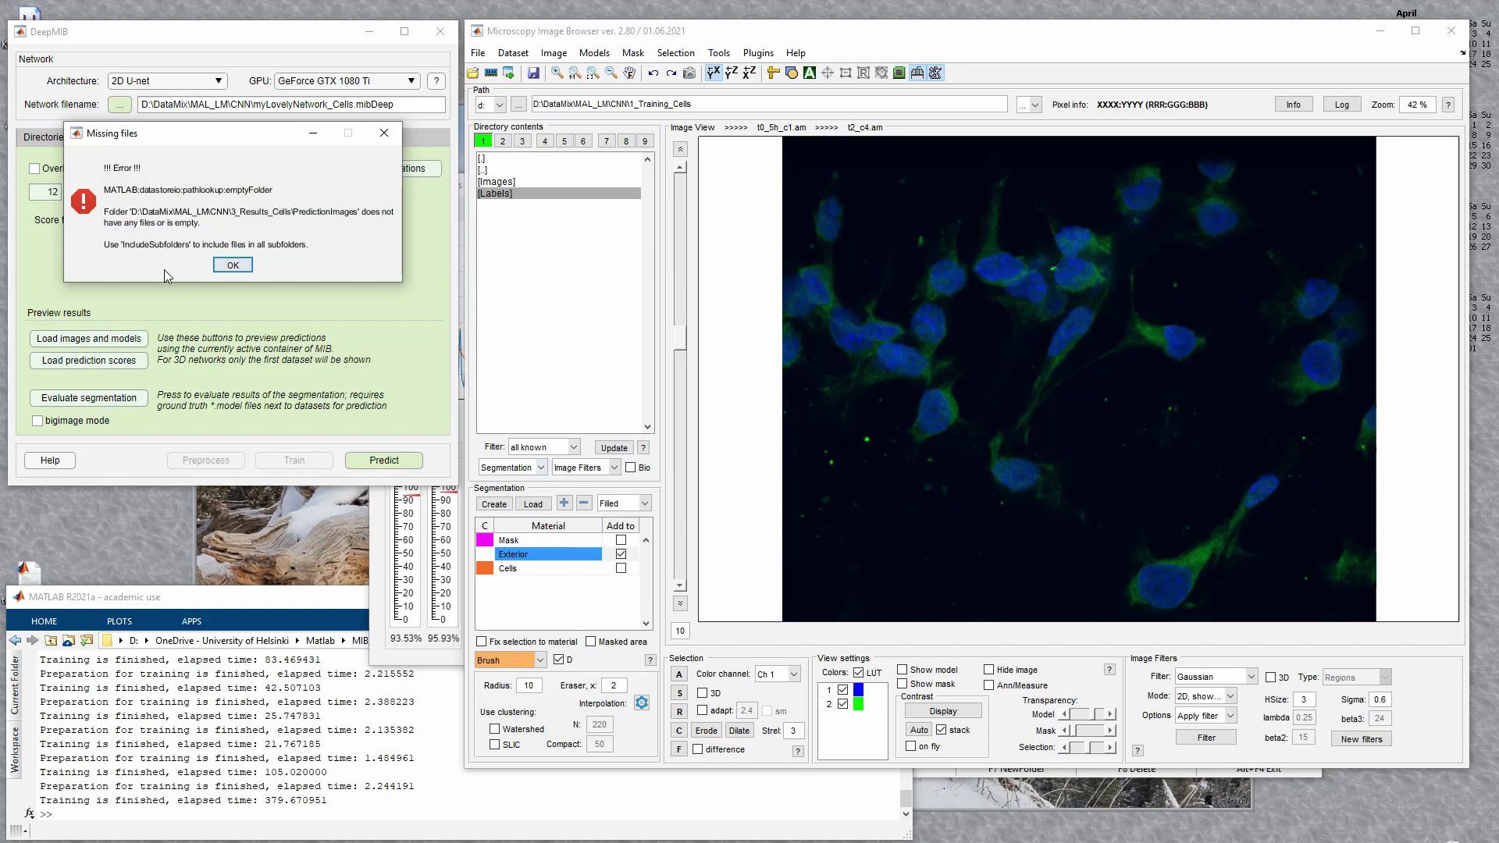
left_click(225, 266)
- Set the preprocessing mode to "Preprocessing is not required" and run the prediction on the prediction images
left_click(99, 138)
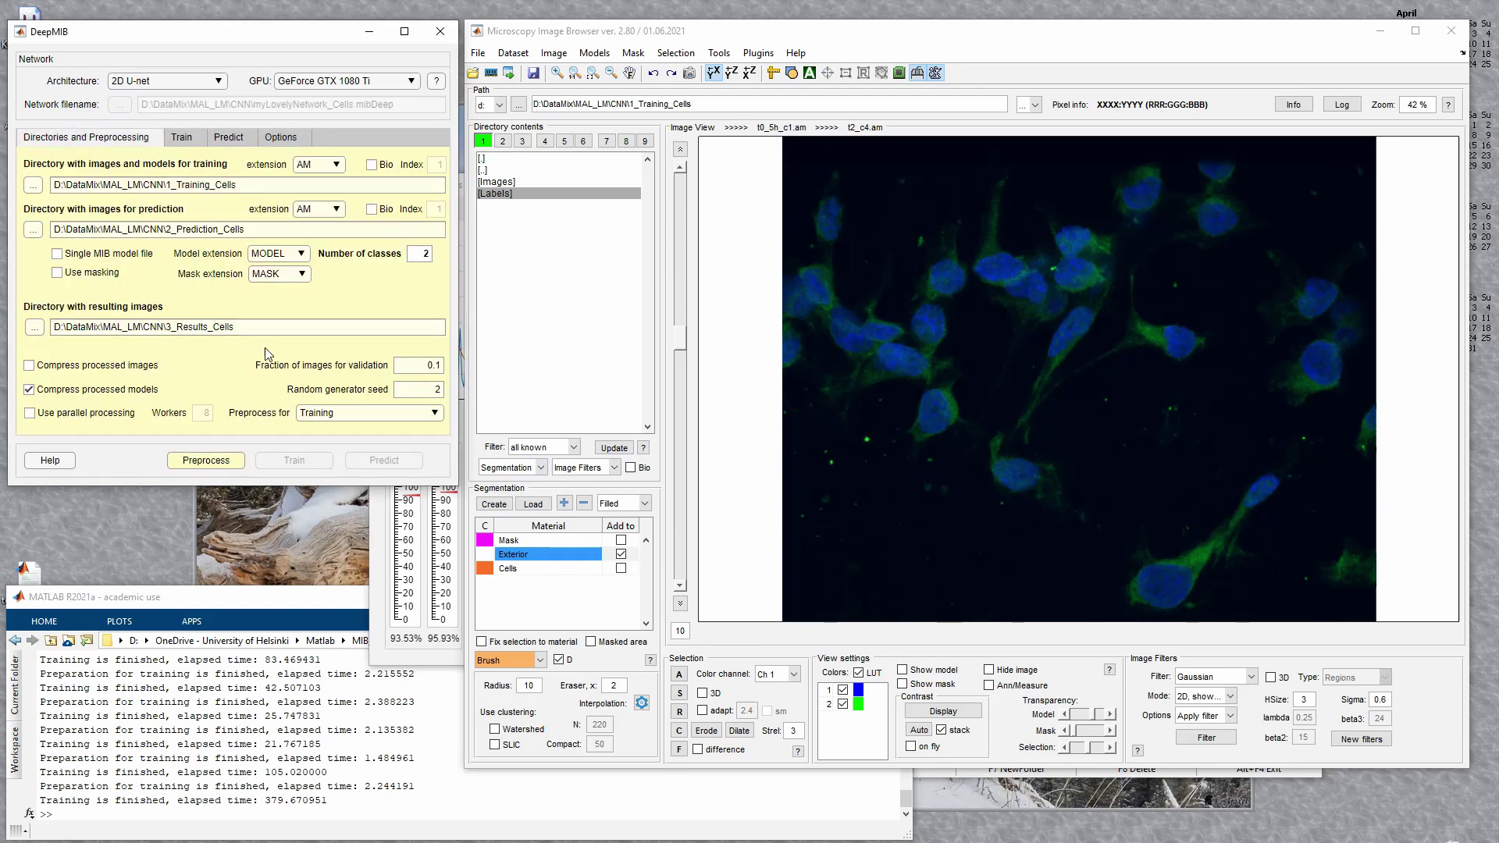
left_click(329, 413)
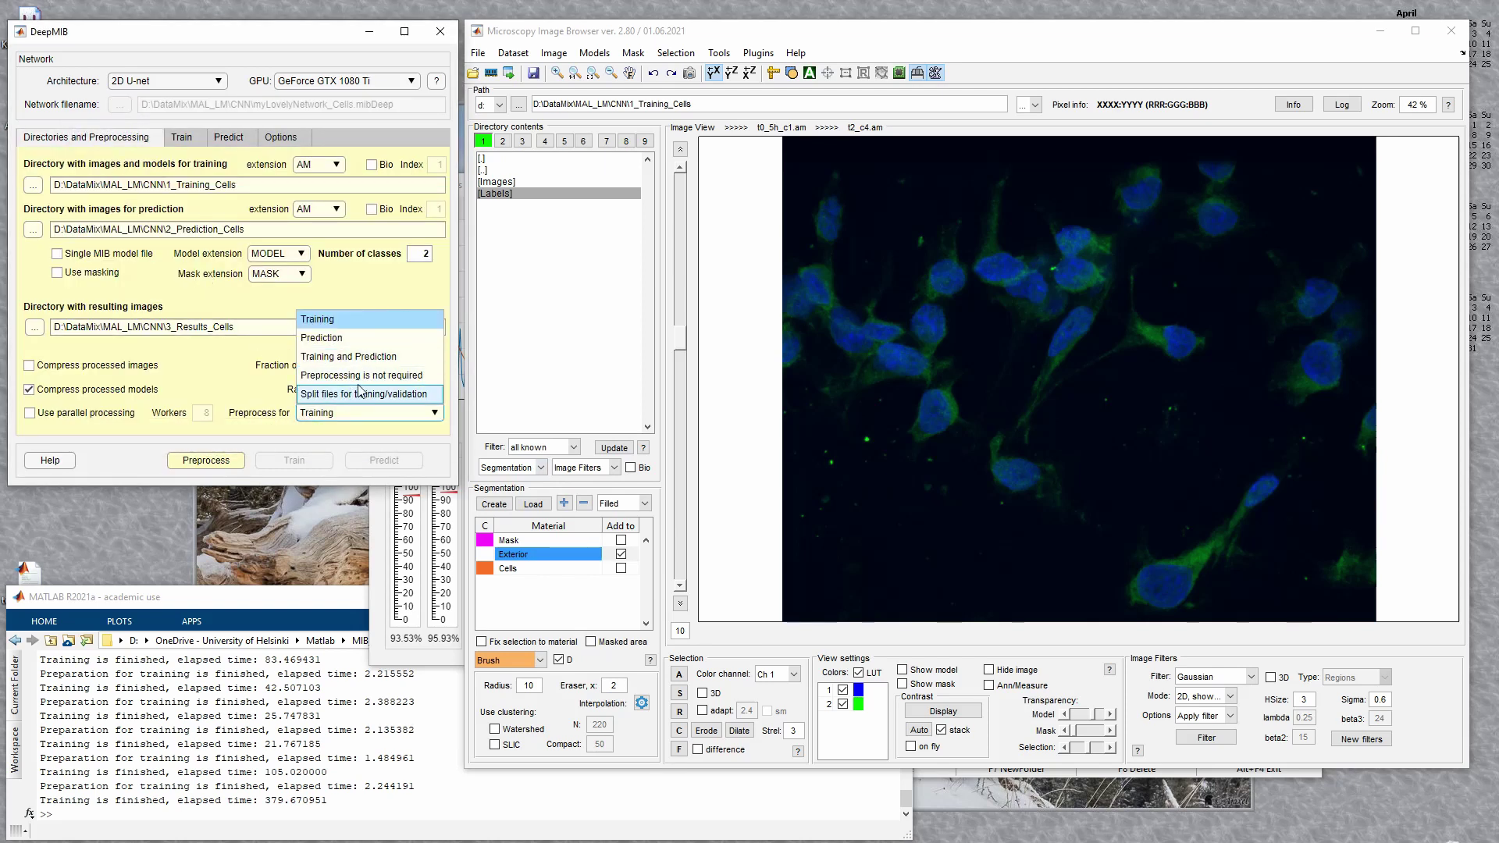
left_click(360, 376)
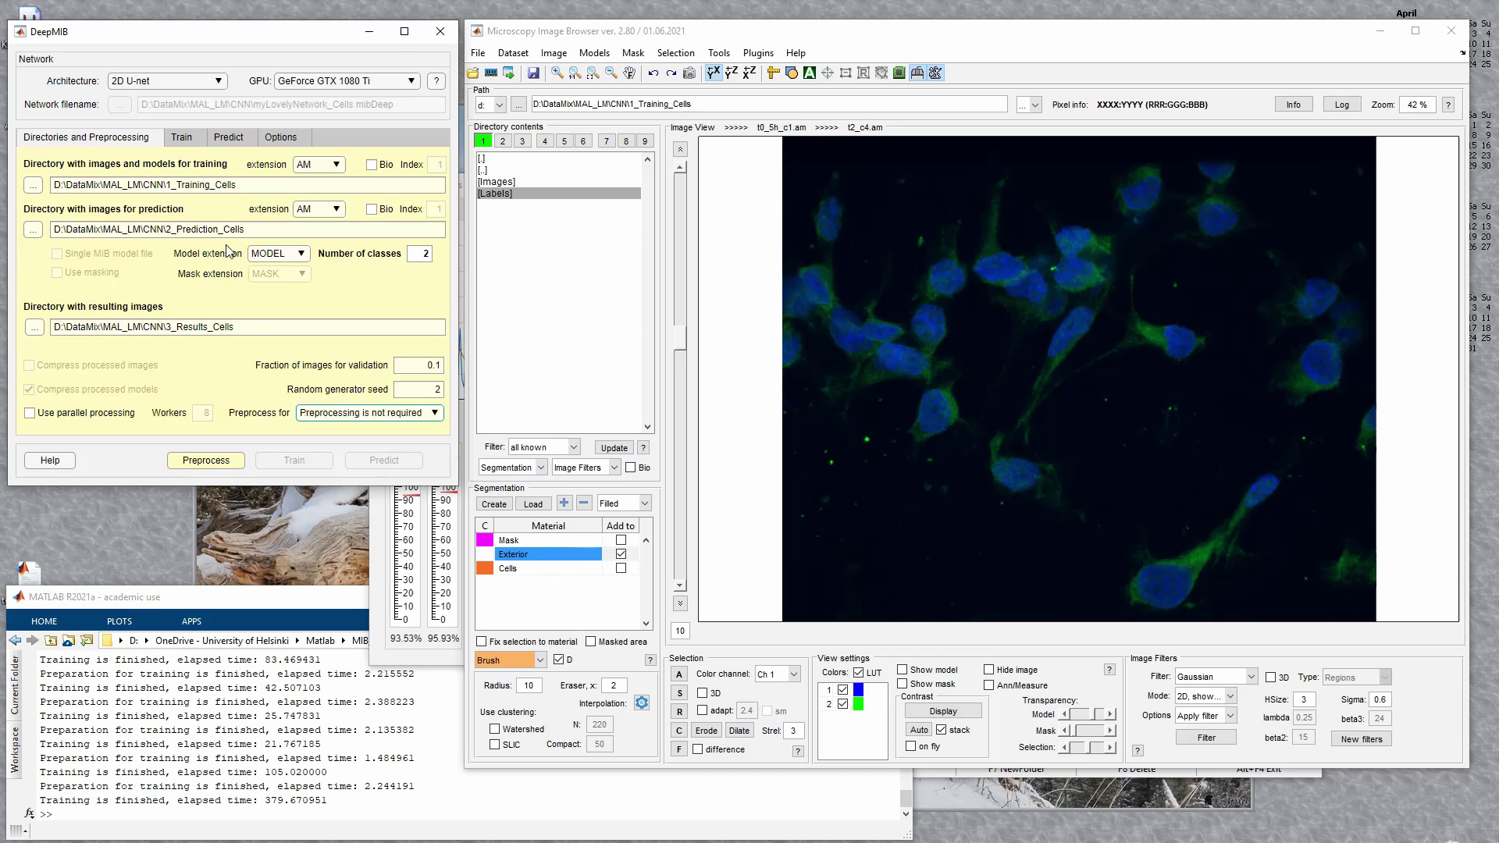
left_click(187, 138)
left_click(243, 141)
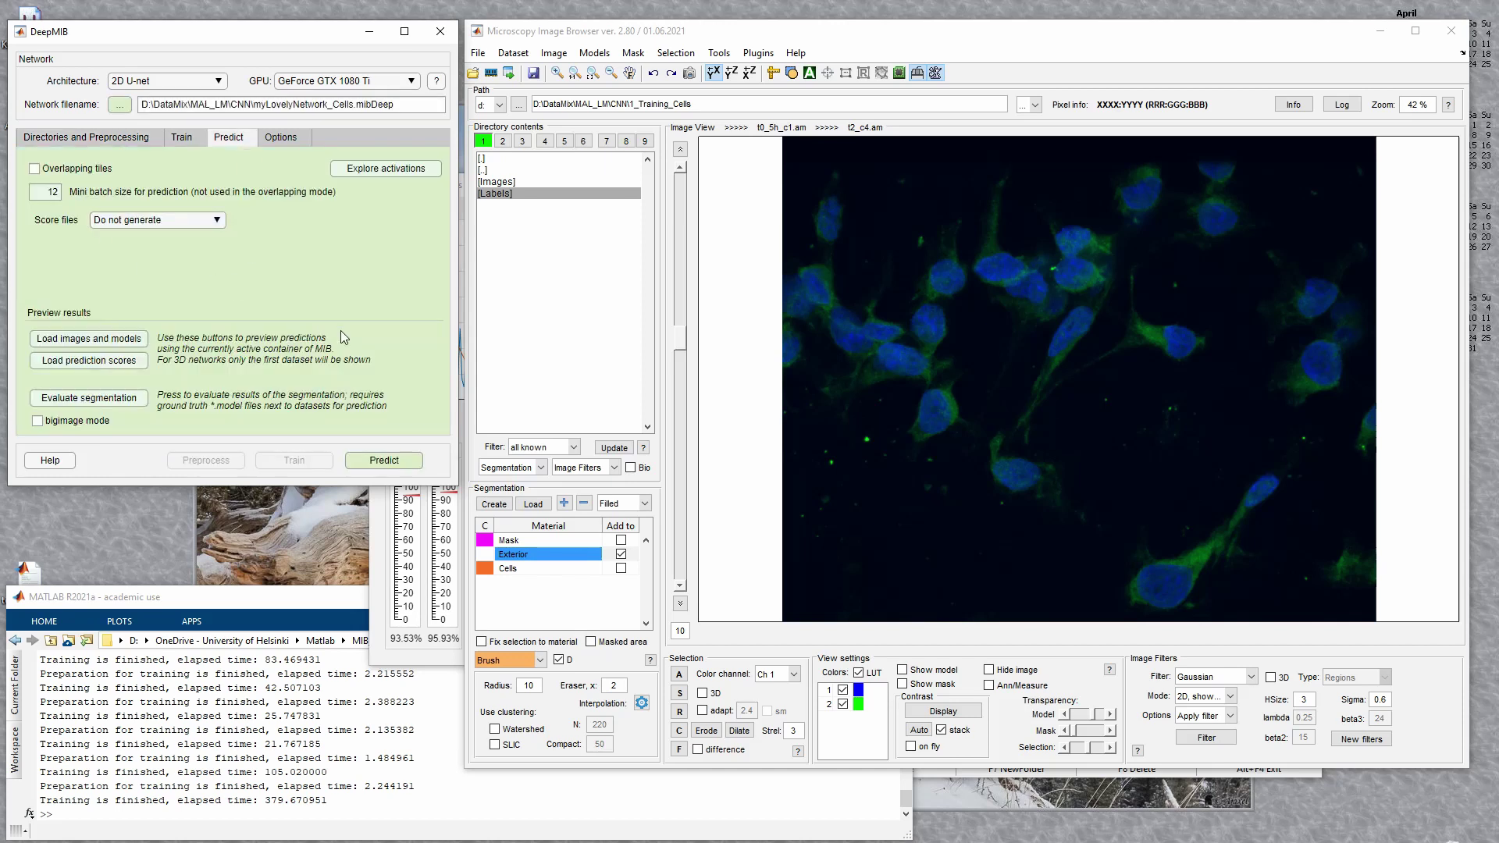
left_click(384, 461)
left_click(281, 352)
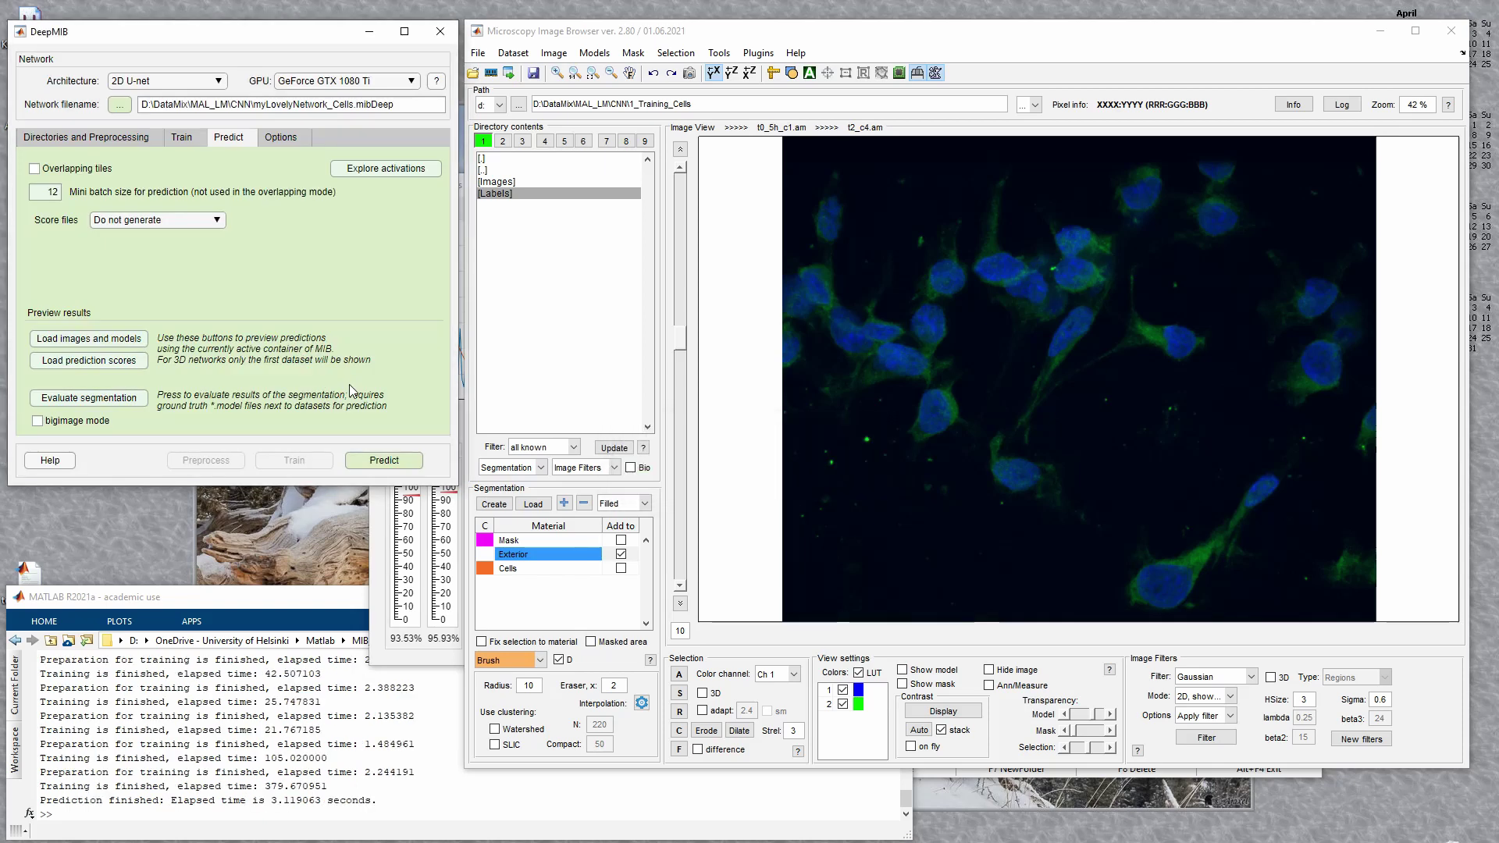
- Load the predicted images and models for preview, toggle the model overlay on the second image, and turn on LUT colours
left_click(54, 344)
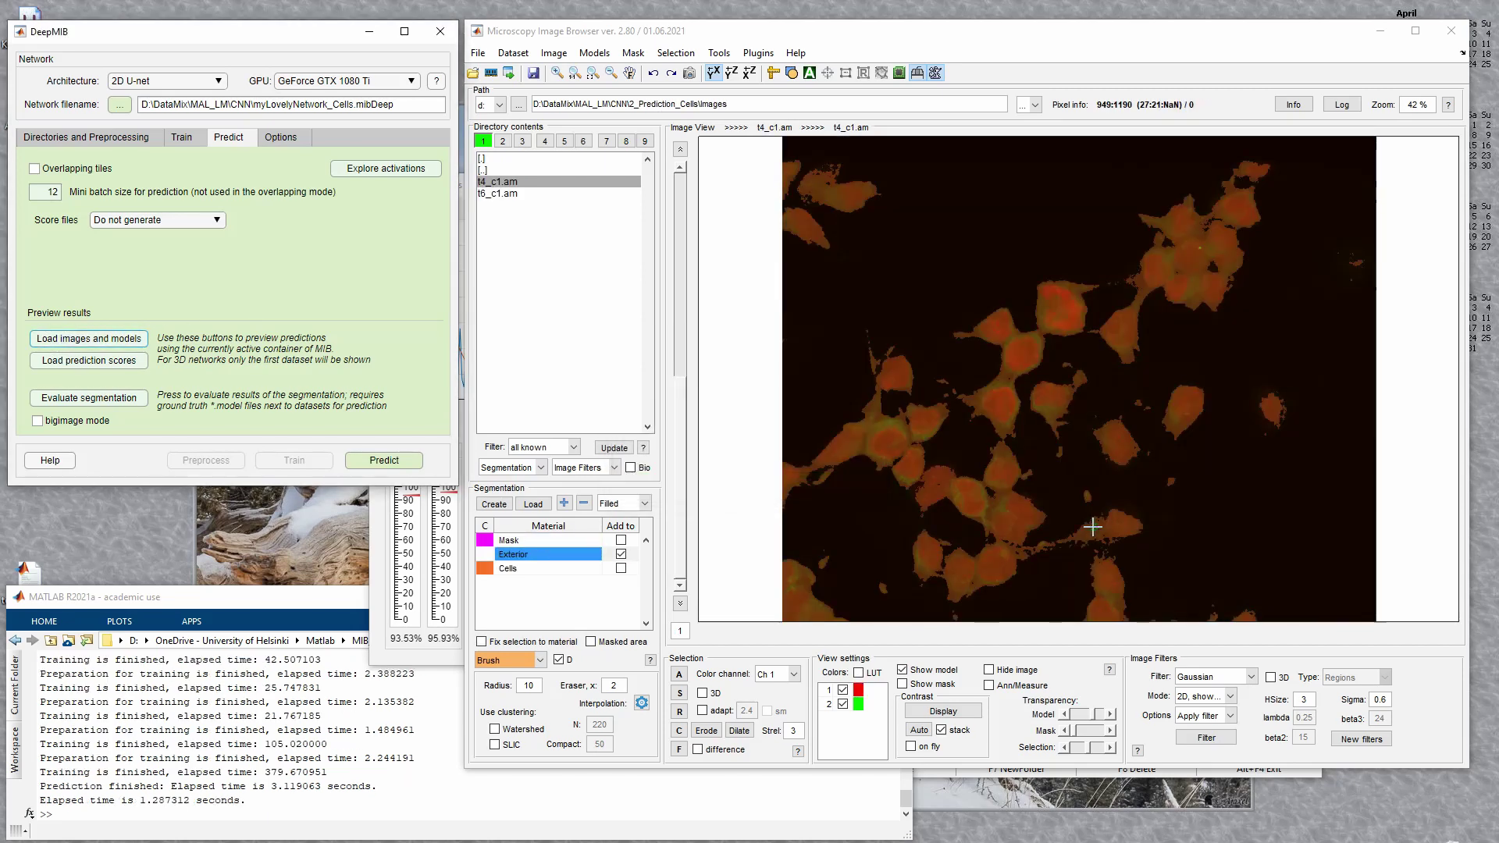
scroll(1093, 527, "down", 1)
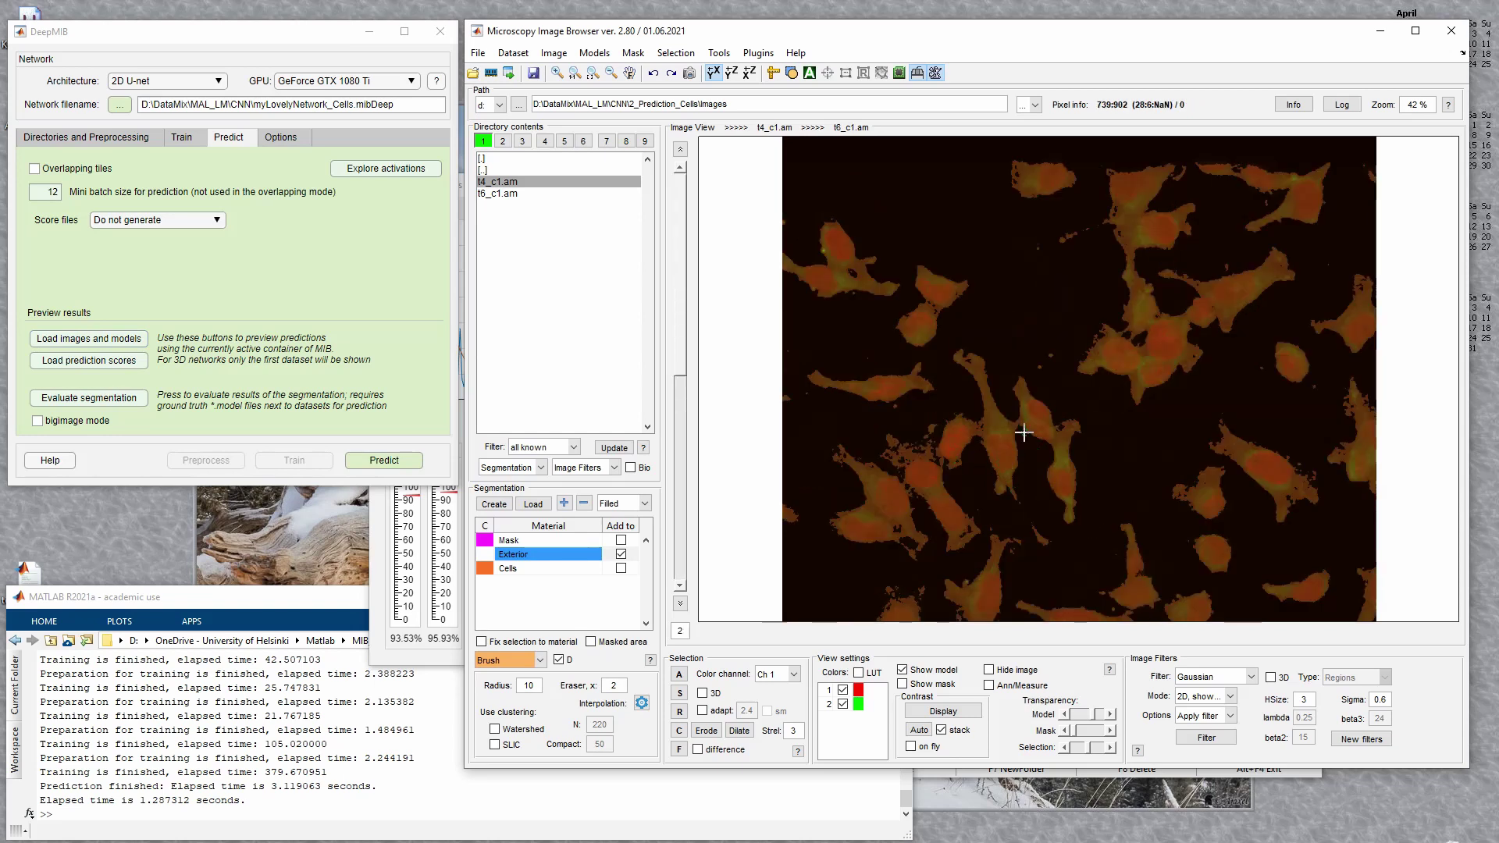
key("space")
key("space")
key("space")
key("space")
left_click(857, 673)
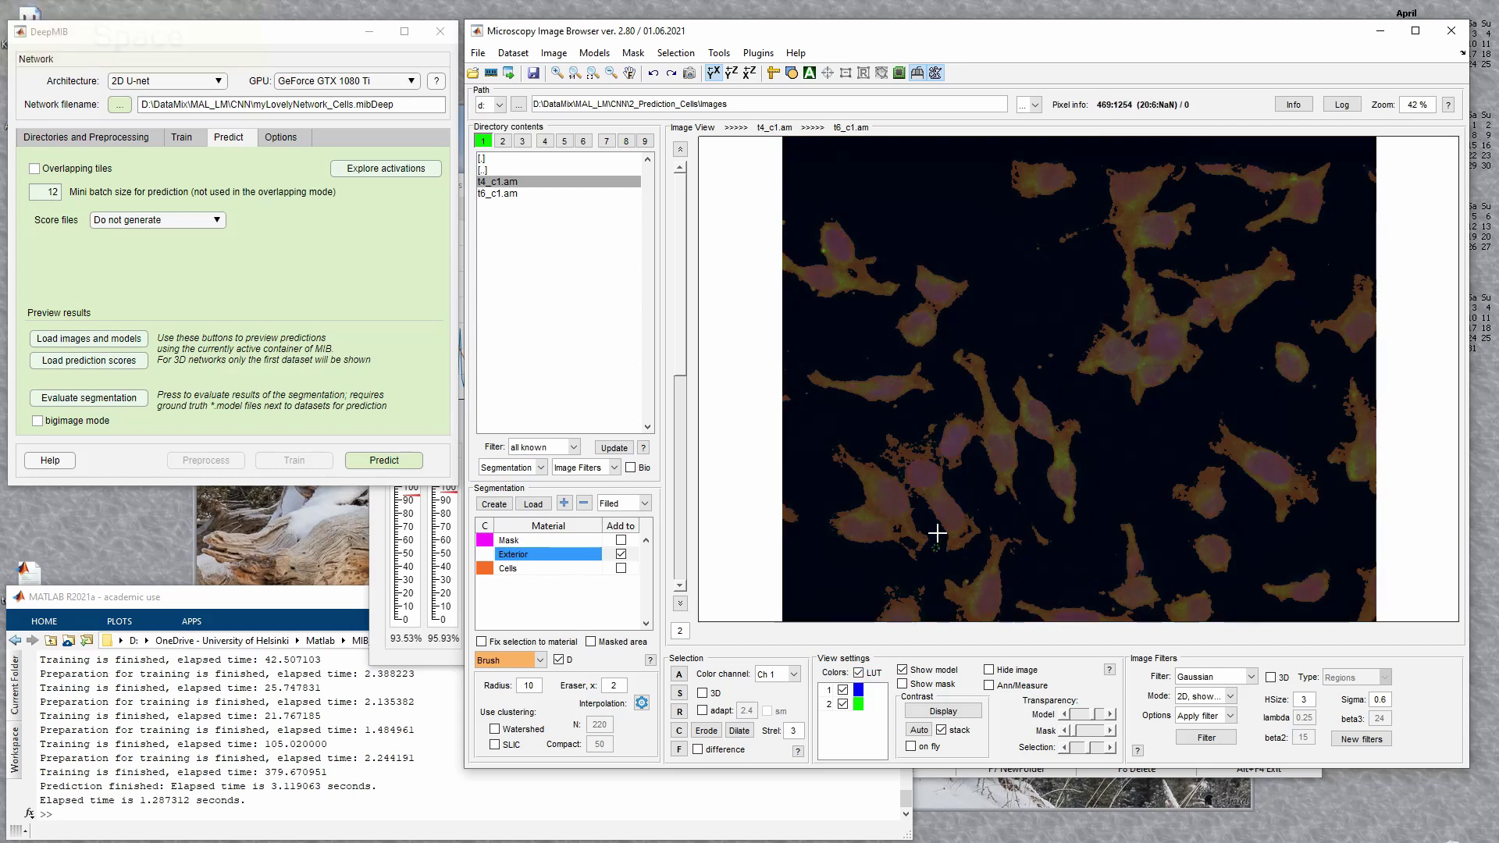
- Compare the predicted cell model with the underlying images by toggling the overlay, leaving the model hidden on the first image
key("space")
key("space")
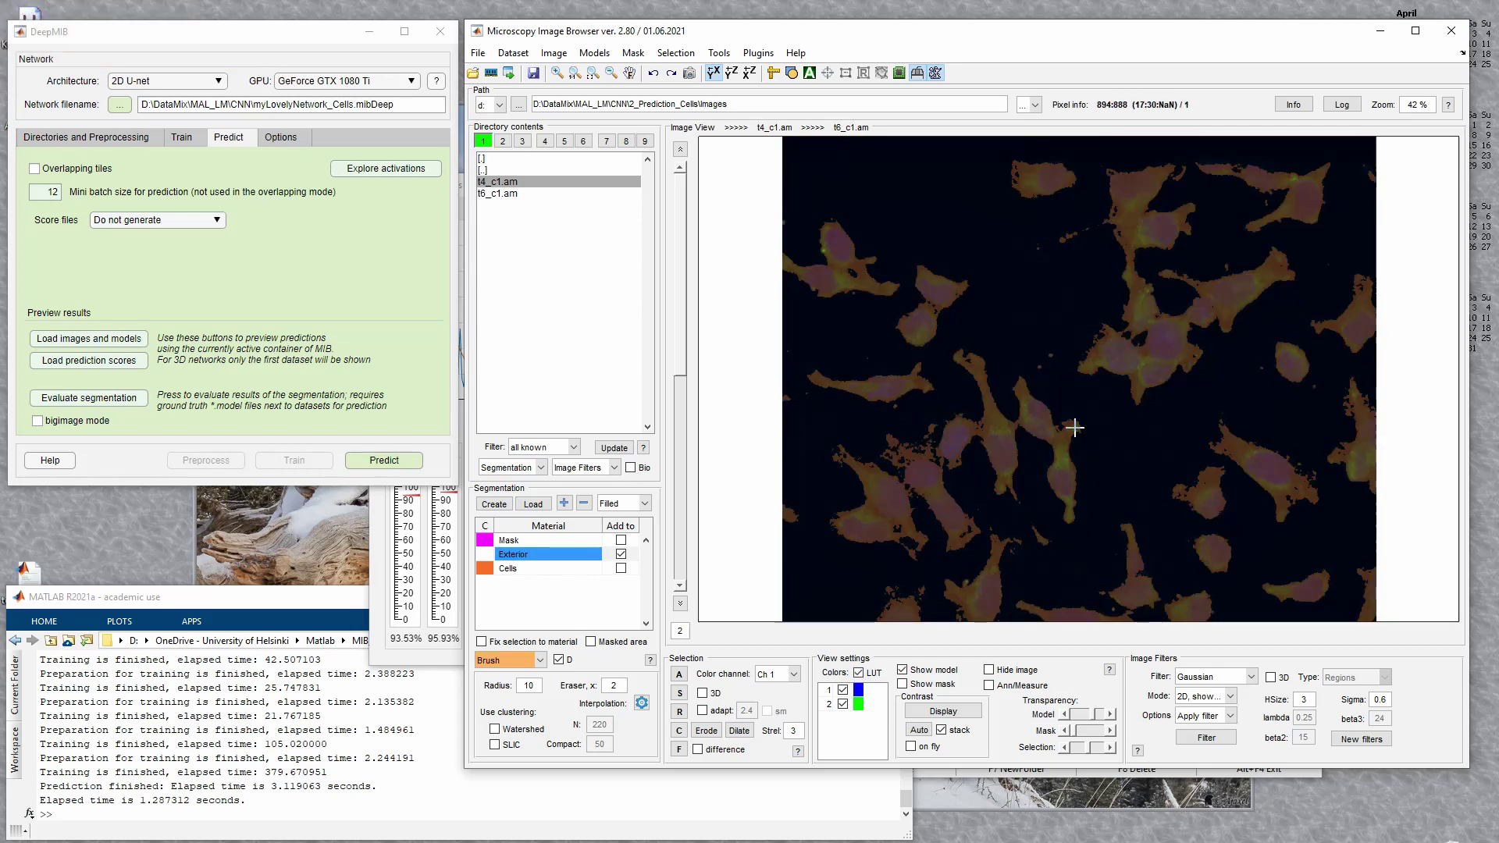
scroll(1074, 426, "up", 1)
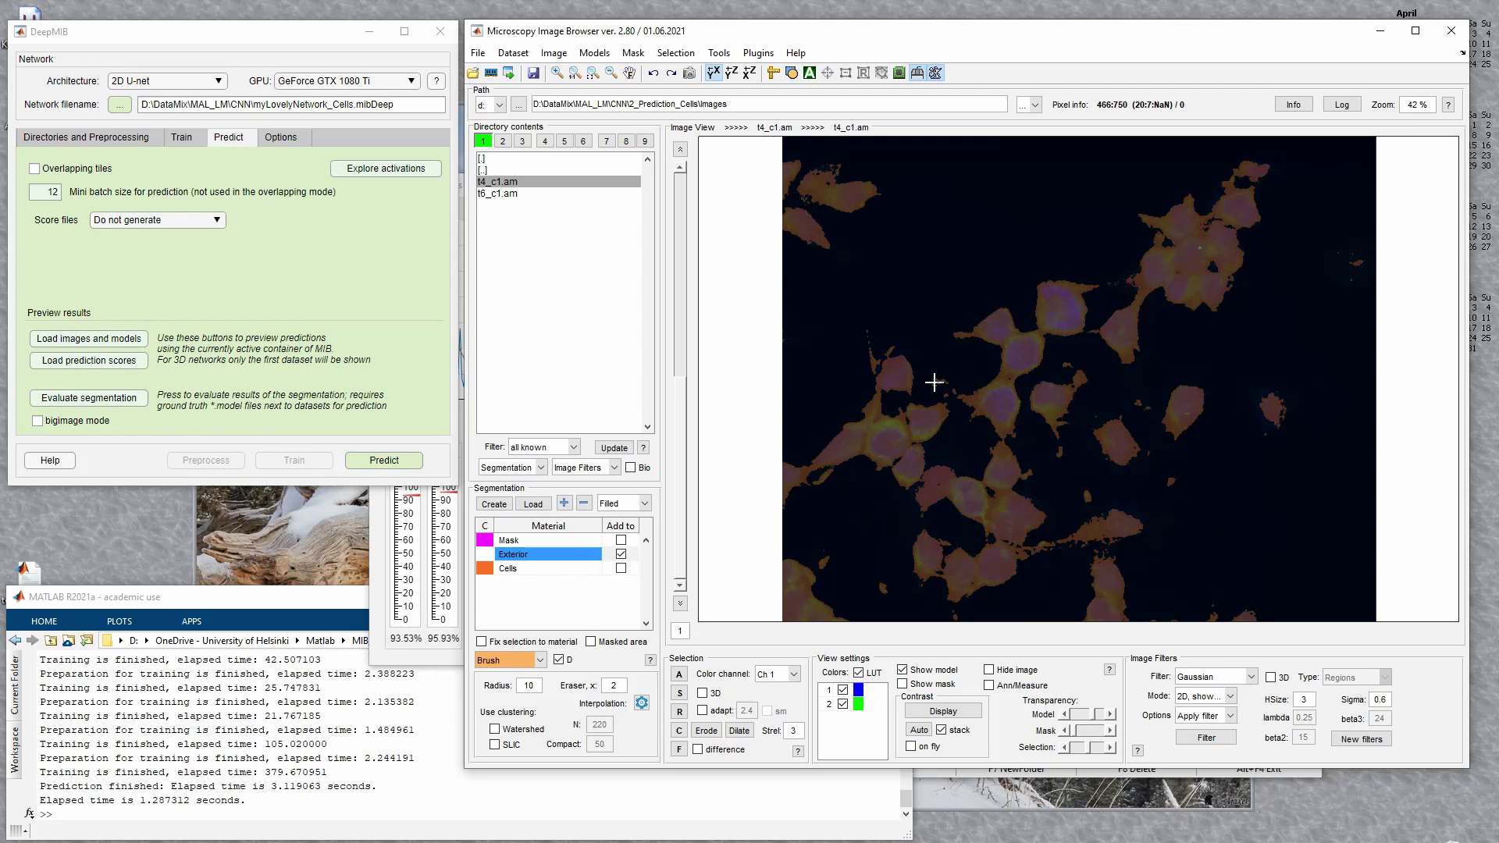
key("space")
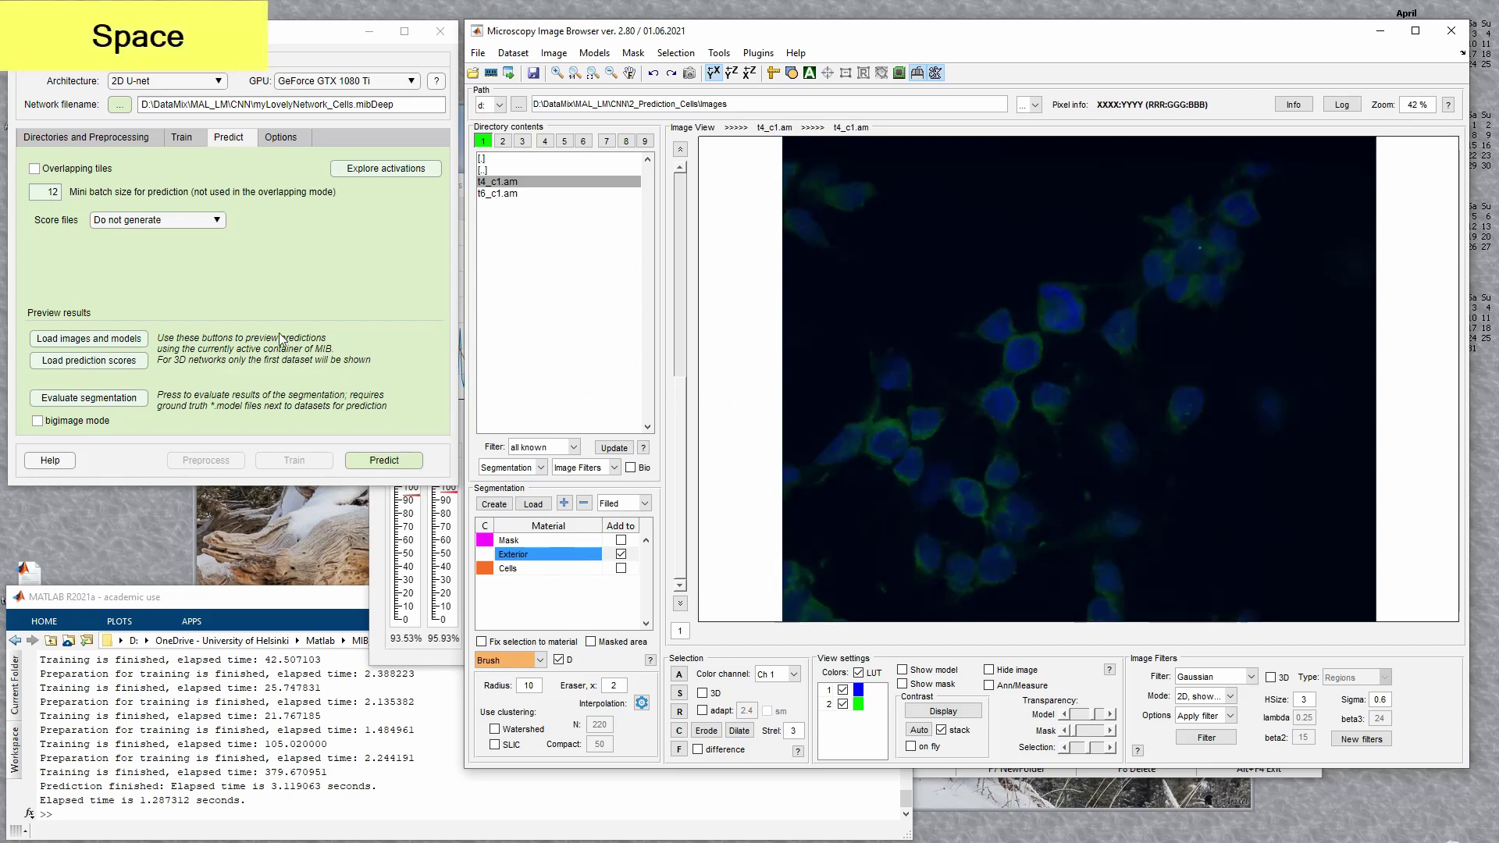
left_click(240, 306)
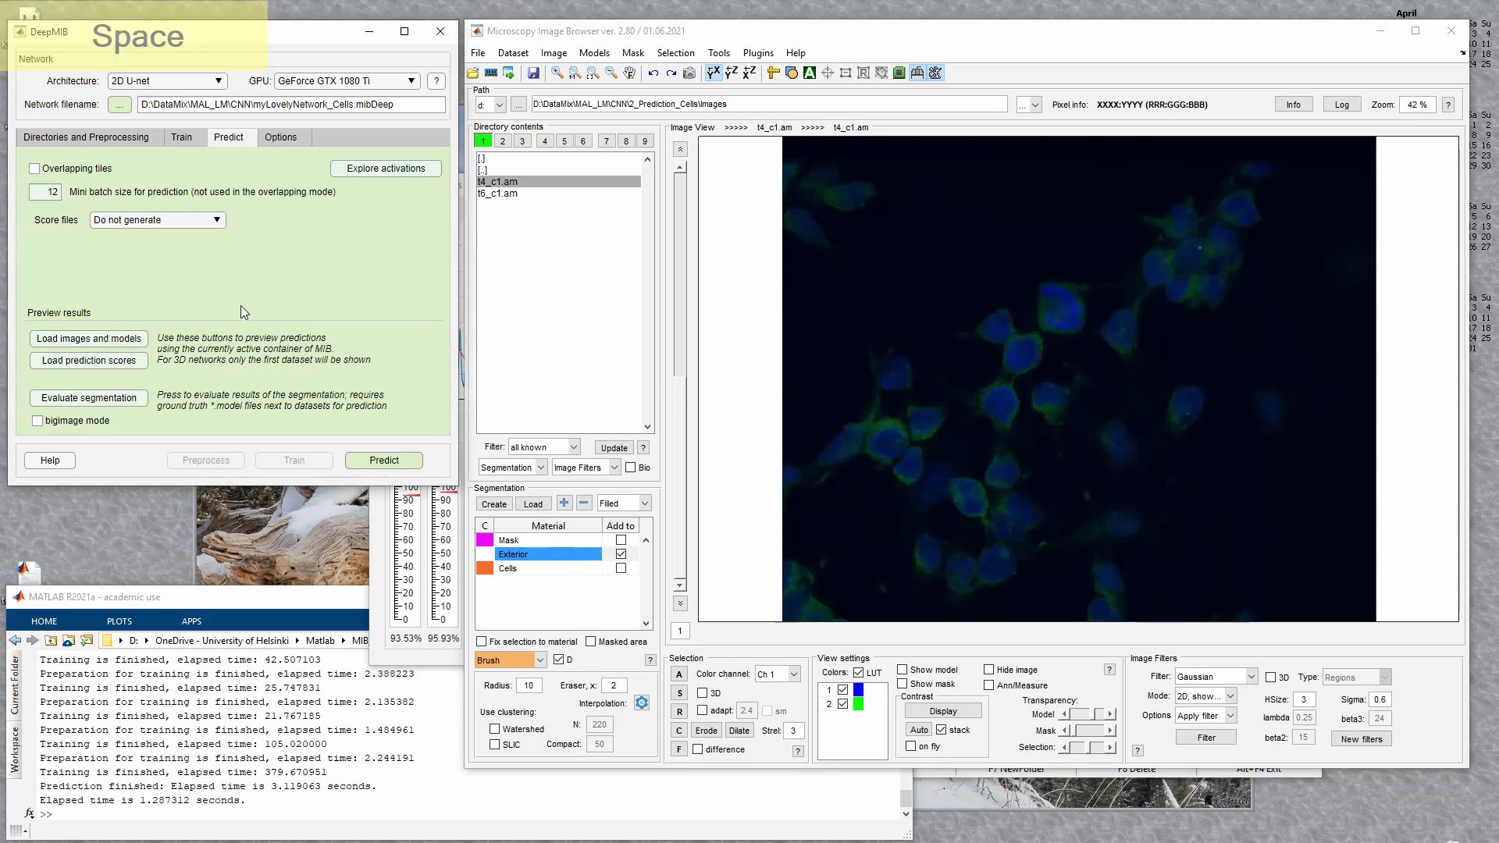
- Evaluate the segmentation using the Accuracy, Global Accuracy, IOU and Weighted IOU metrics, and inspect the confusion matrix
left_click(89, 398)
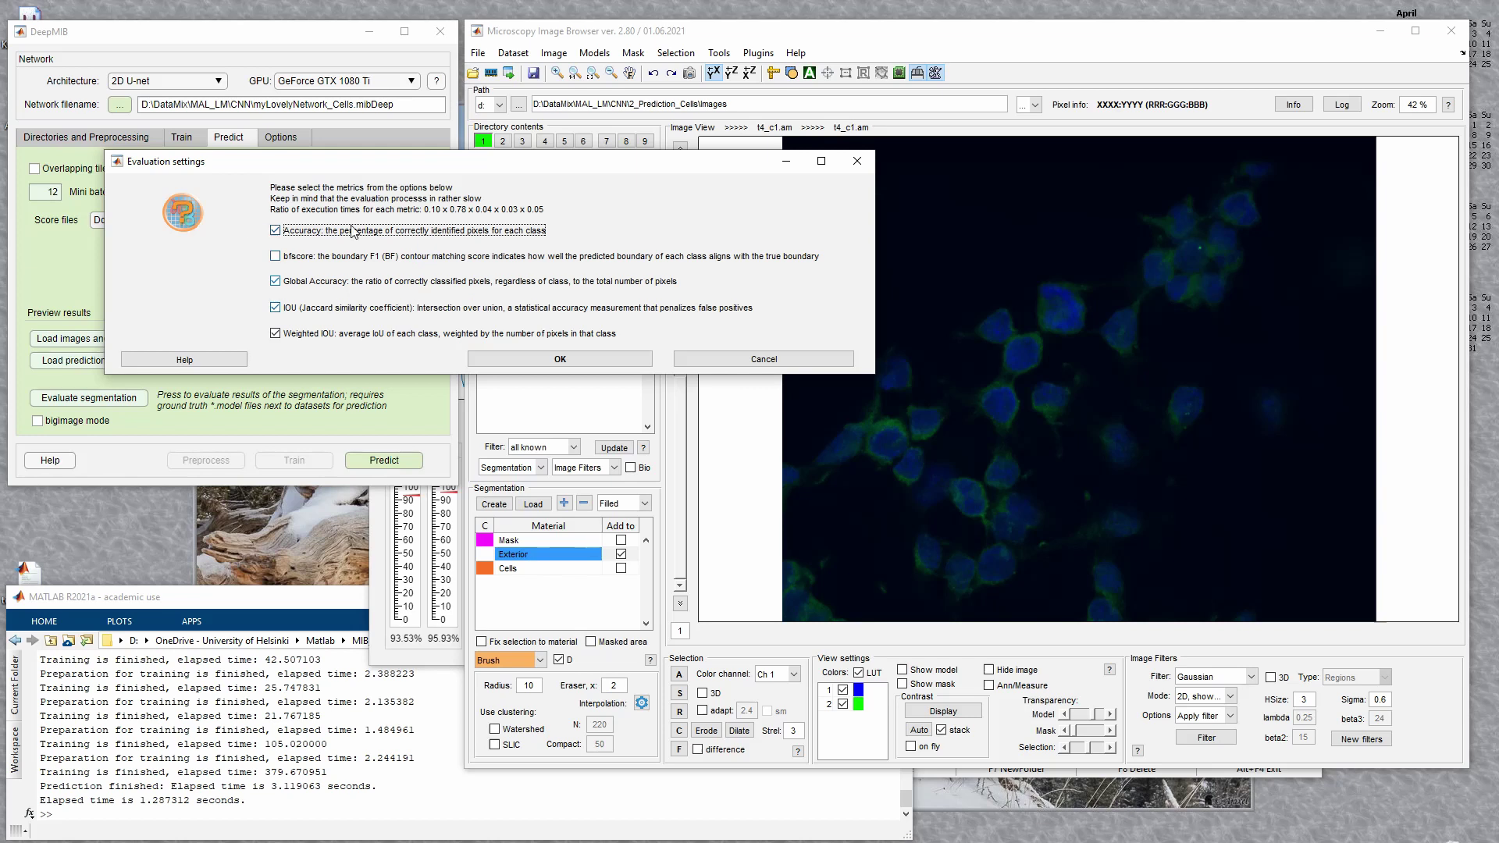
left_click(537, 363)
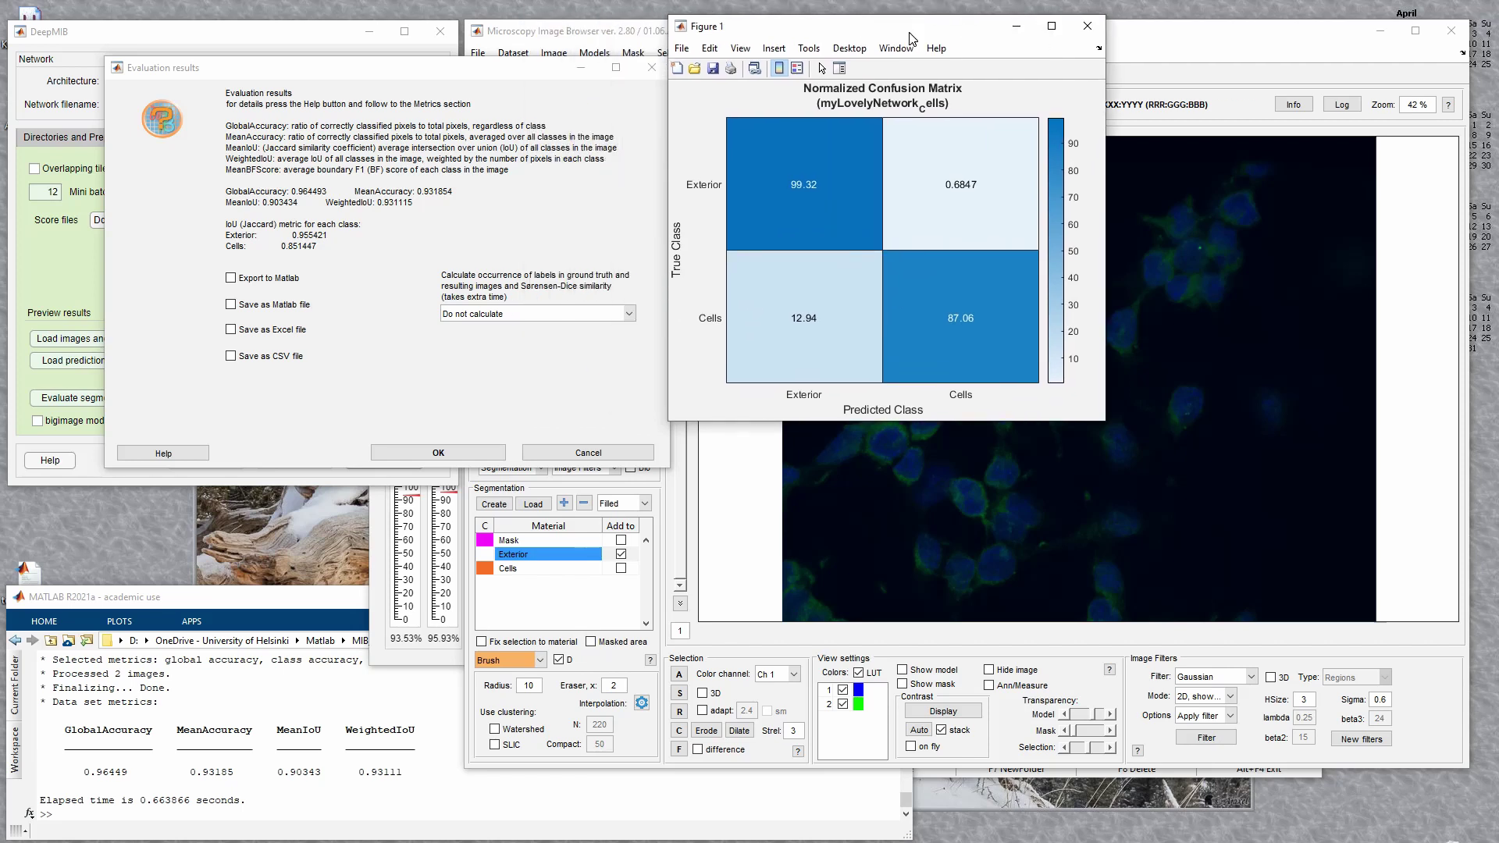
mouse_move(953, 317)
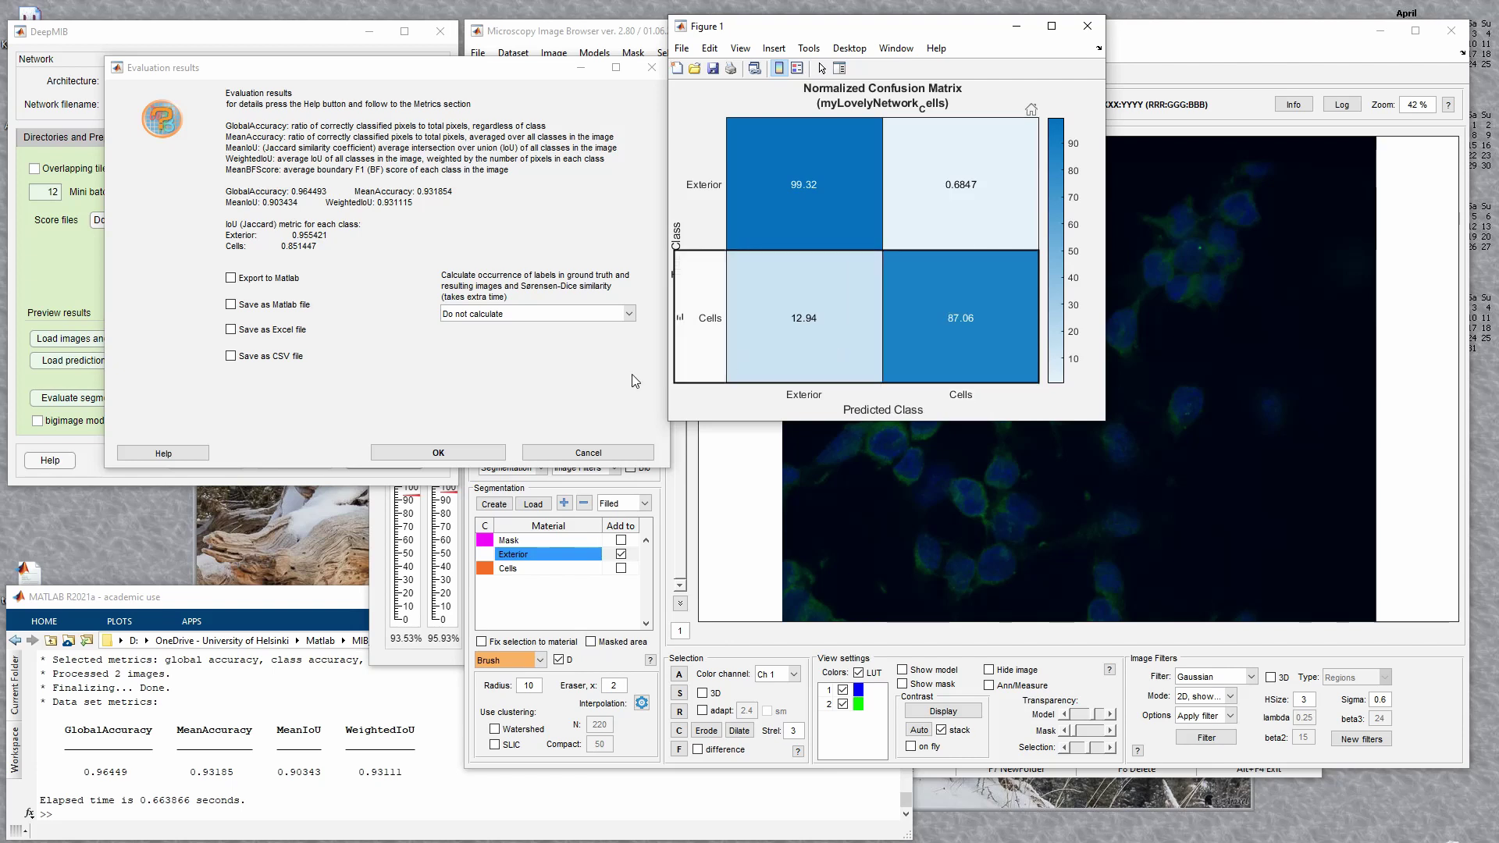
- Save the evaluation results as an Excel file, with label occurrence and Sørensen-Dice similarity included through "Calculate everything"
left_click(543, 382)
left_click(509, 313)
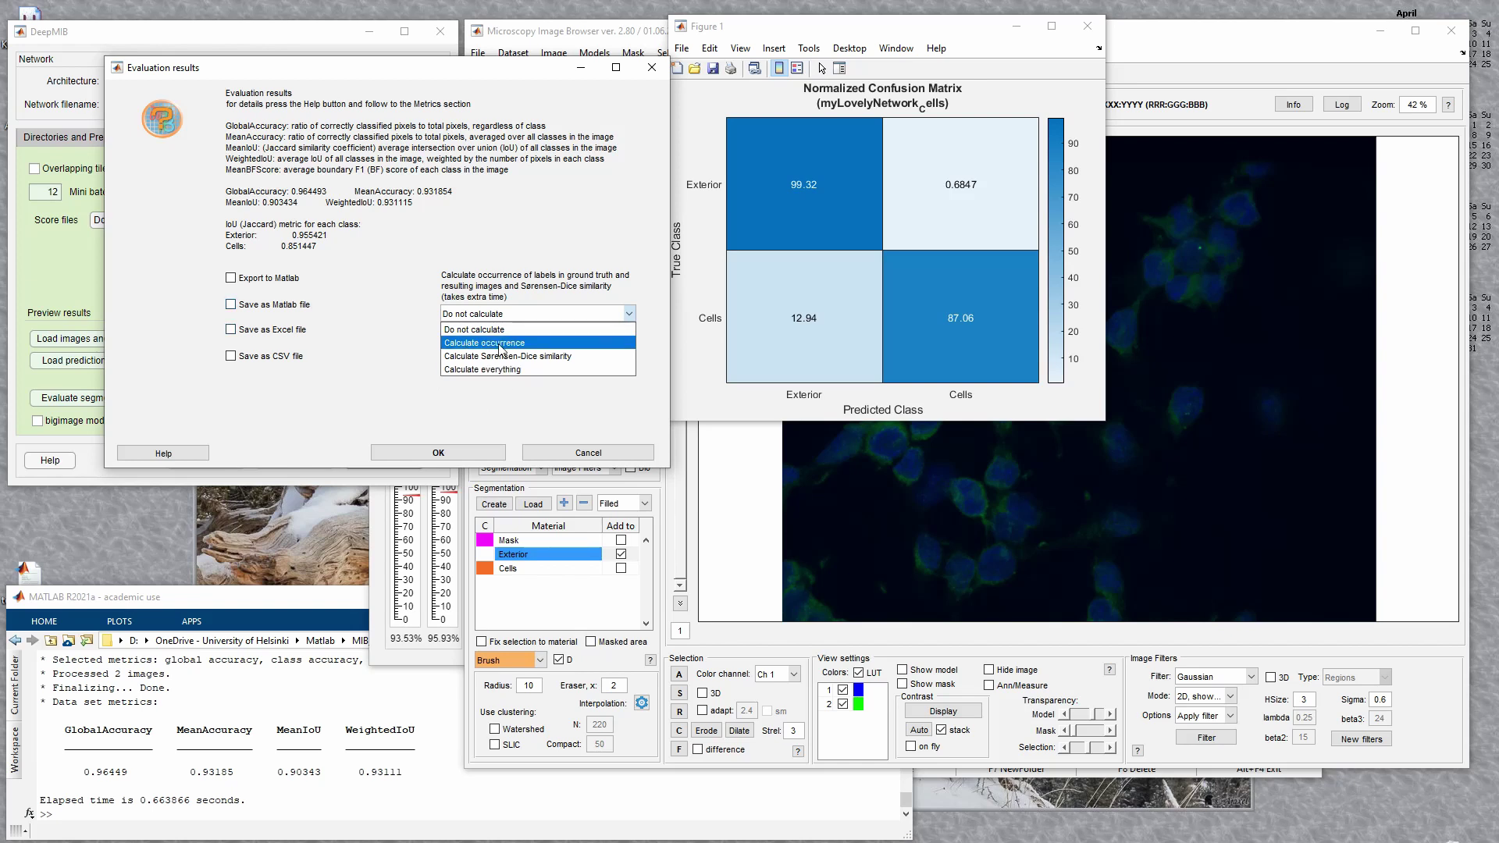
left_click(231, 329)
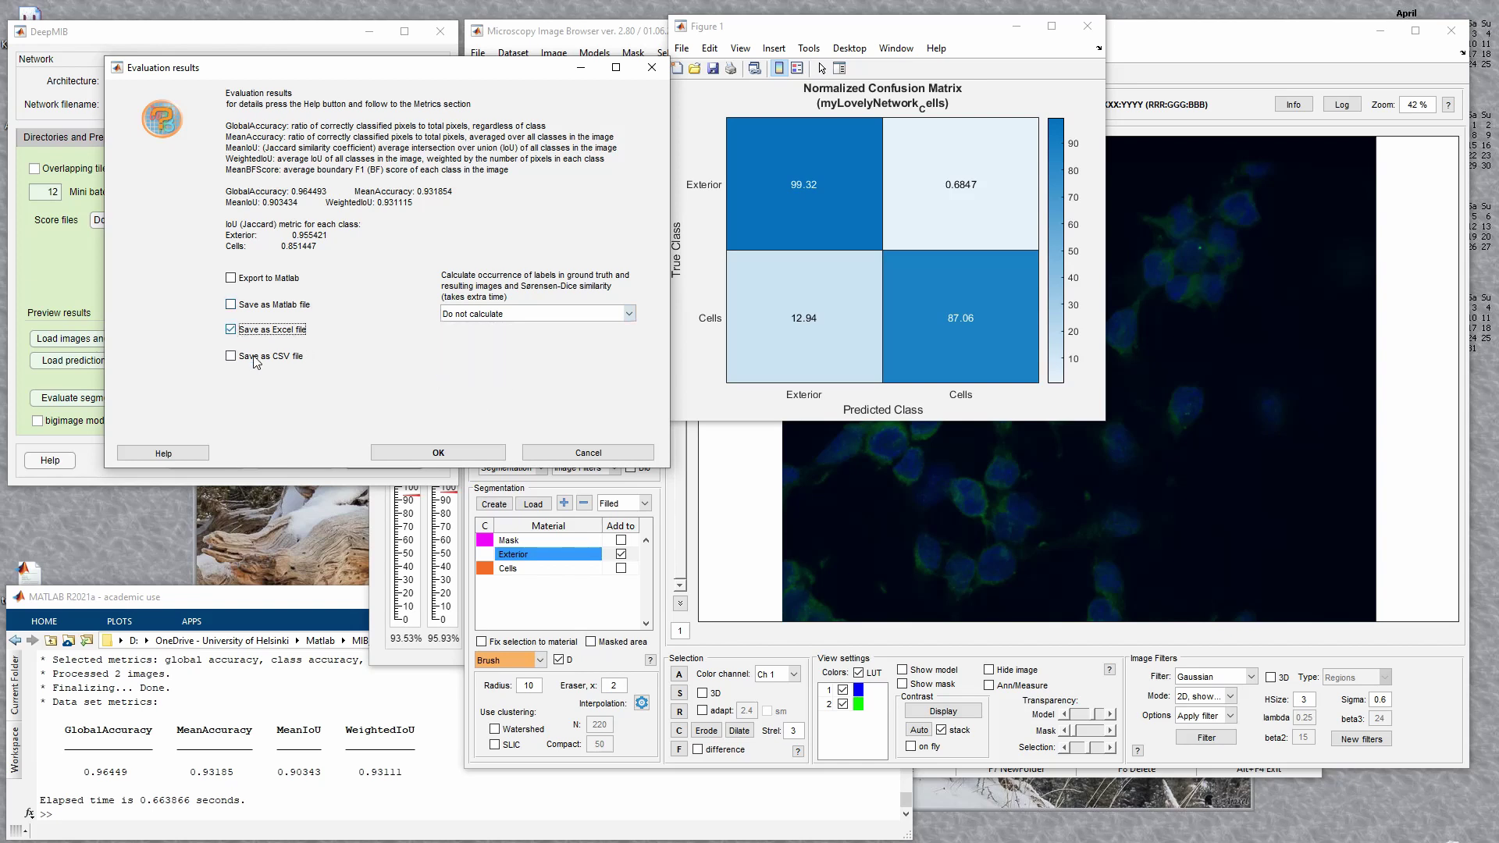
left_click(481, 315)
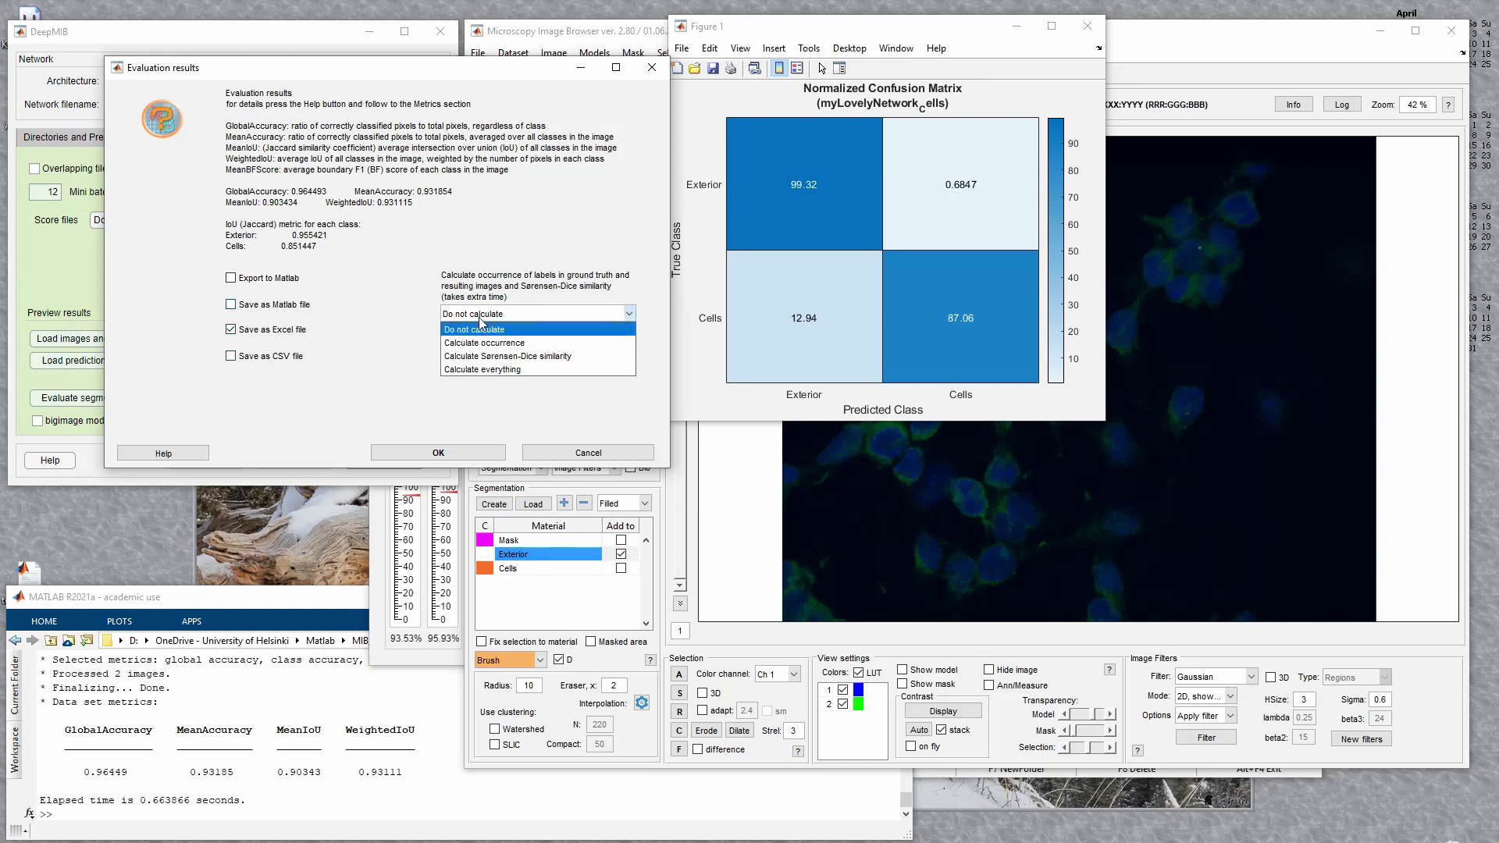
left_click(496, 370)
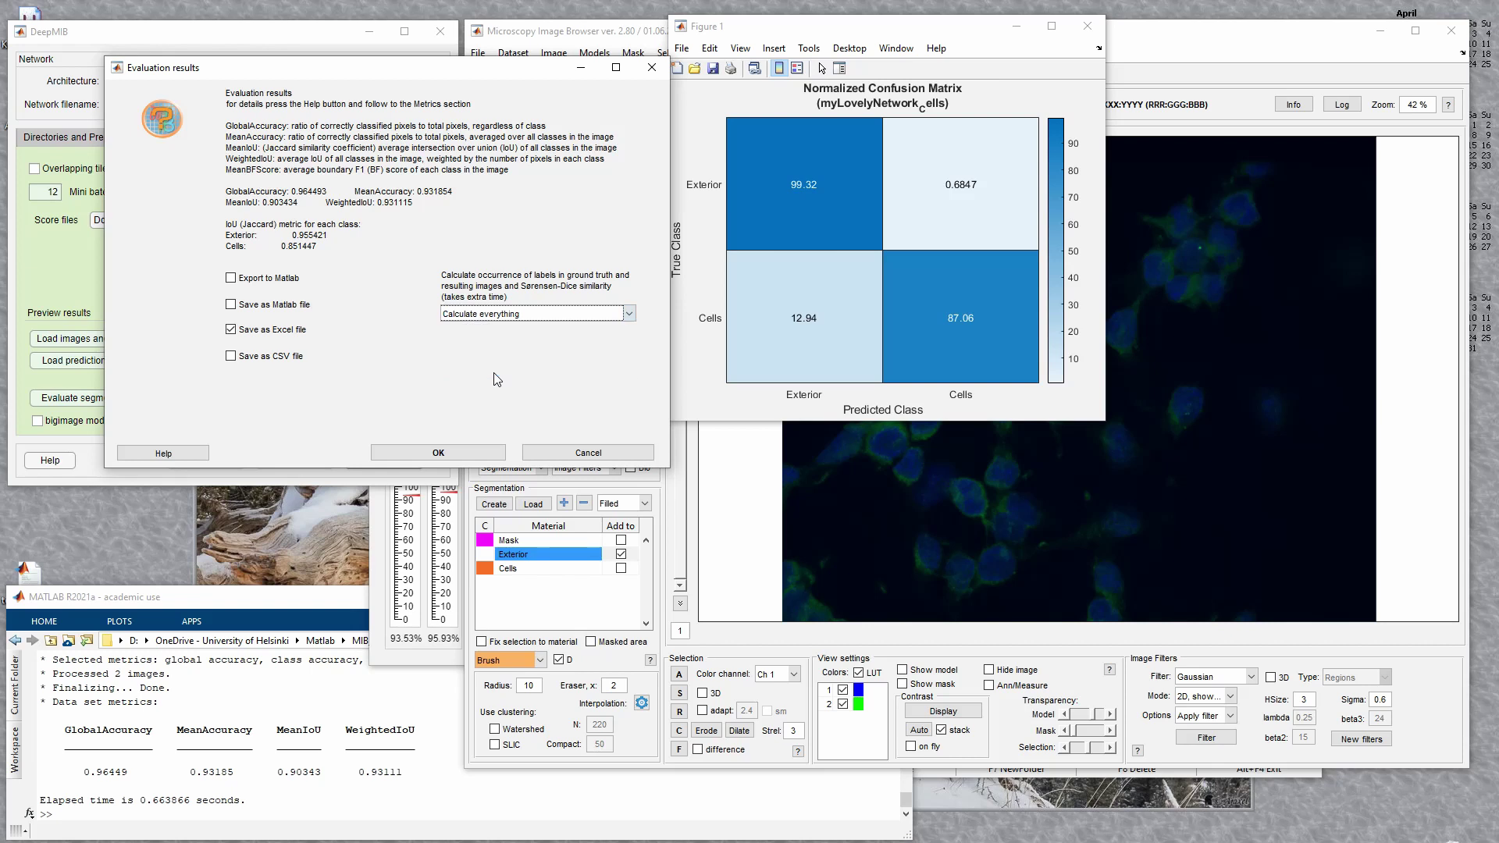
left_click(436, 454)
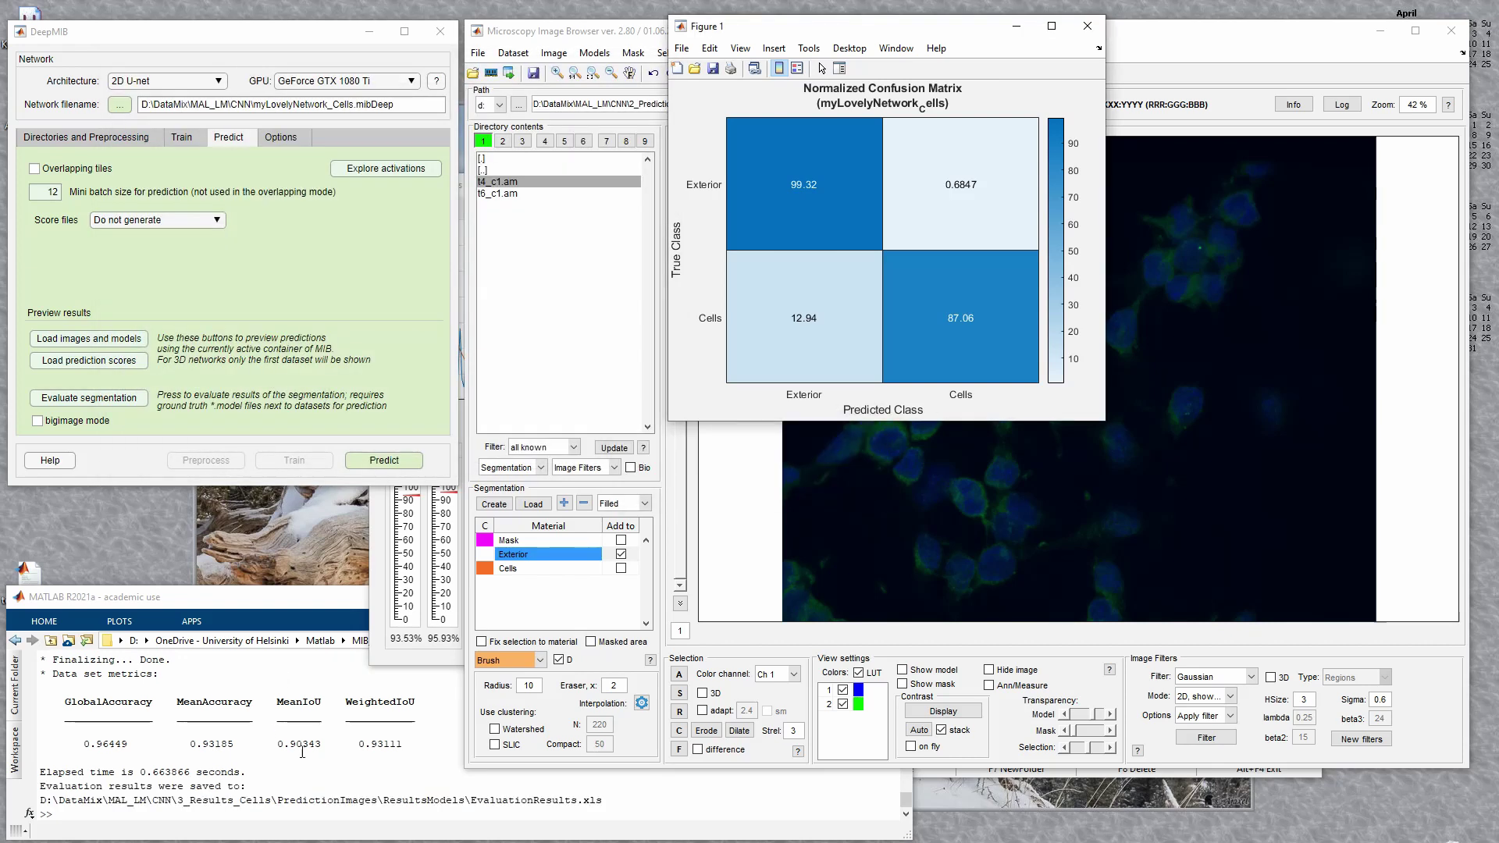
- Switch to Total Commander and open EvaluationResults.xls from the ResultsModels folder under 3_Results_Cells\PredictionImages in a smaller Excel window
key("alt+Tab")
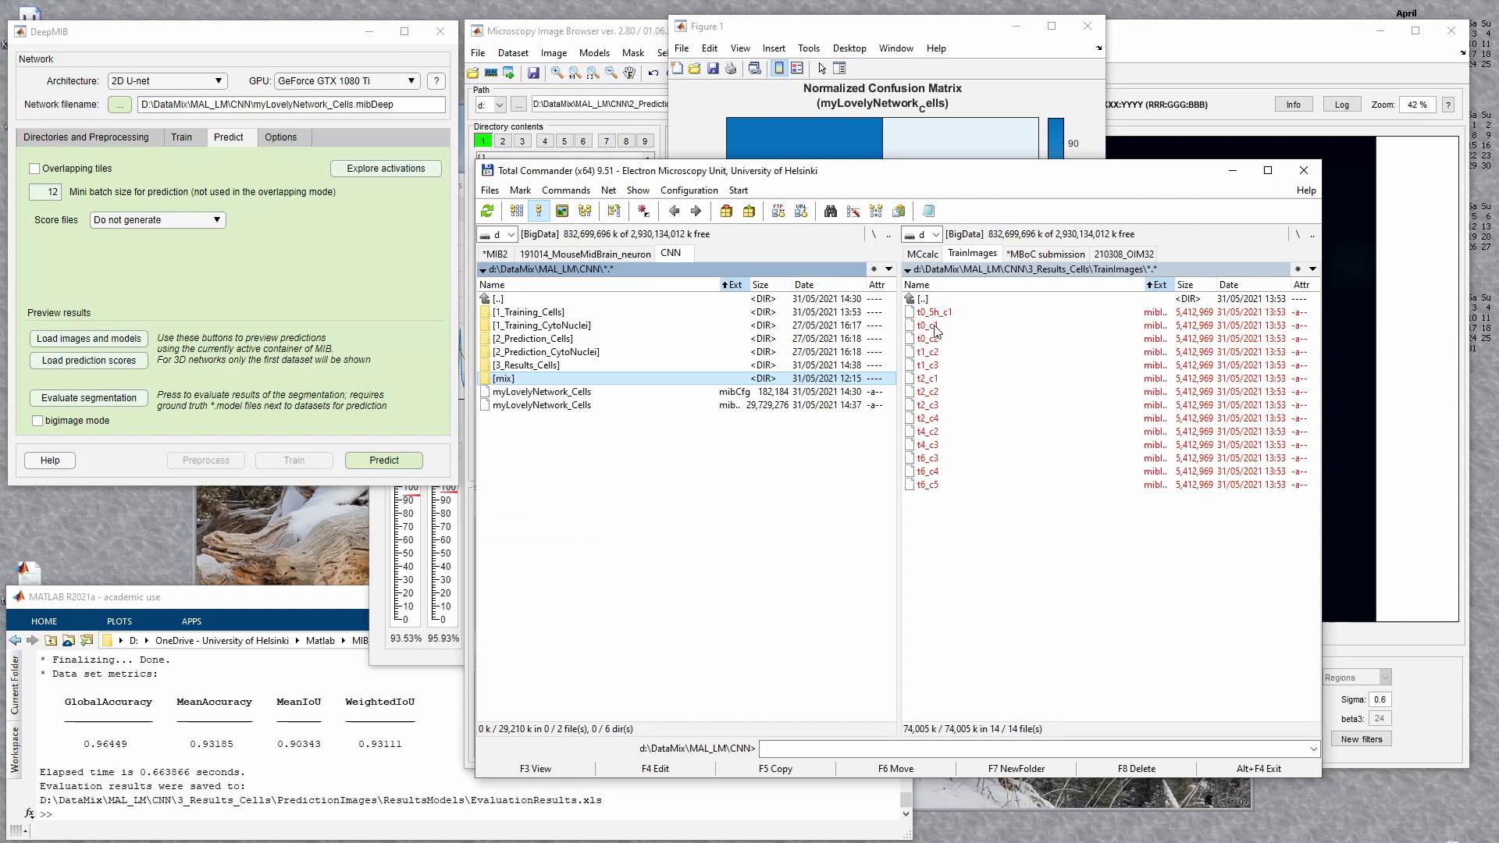
key("Return")
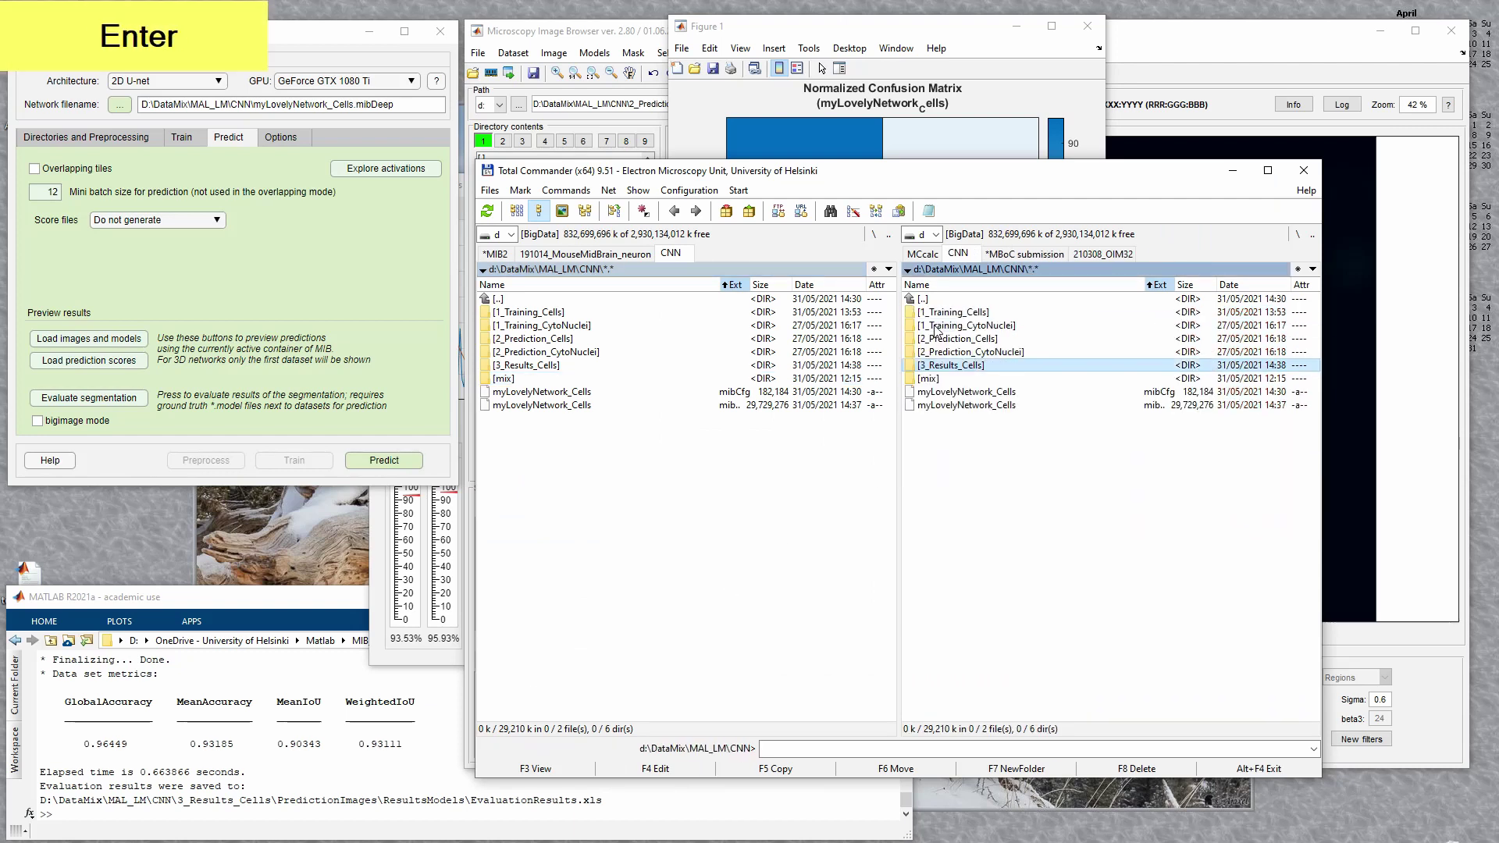
key("Down")
key("Up")
key("Return")
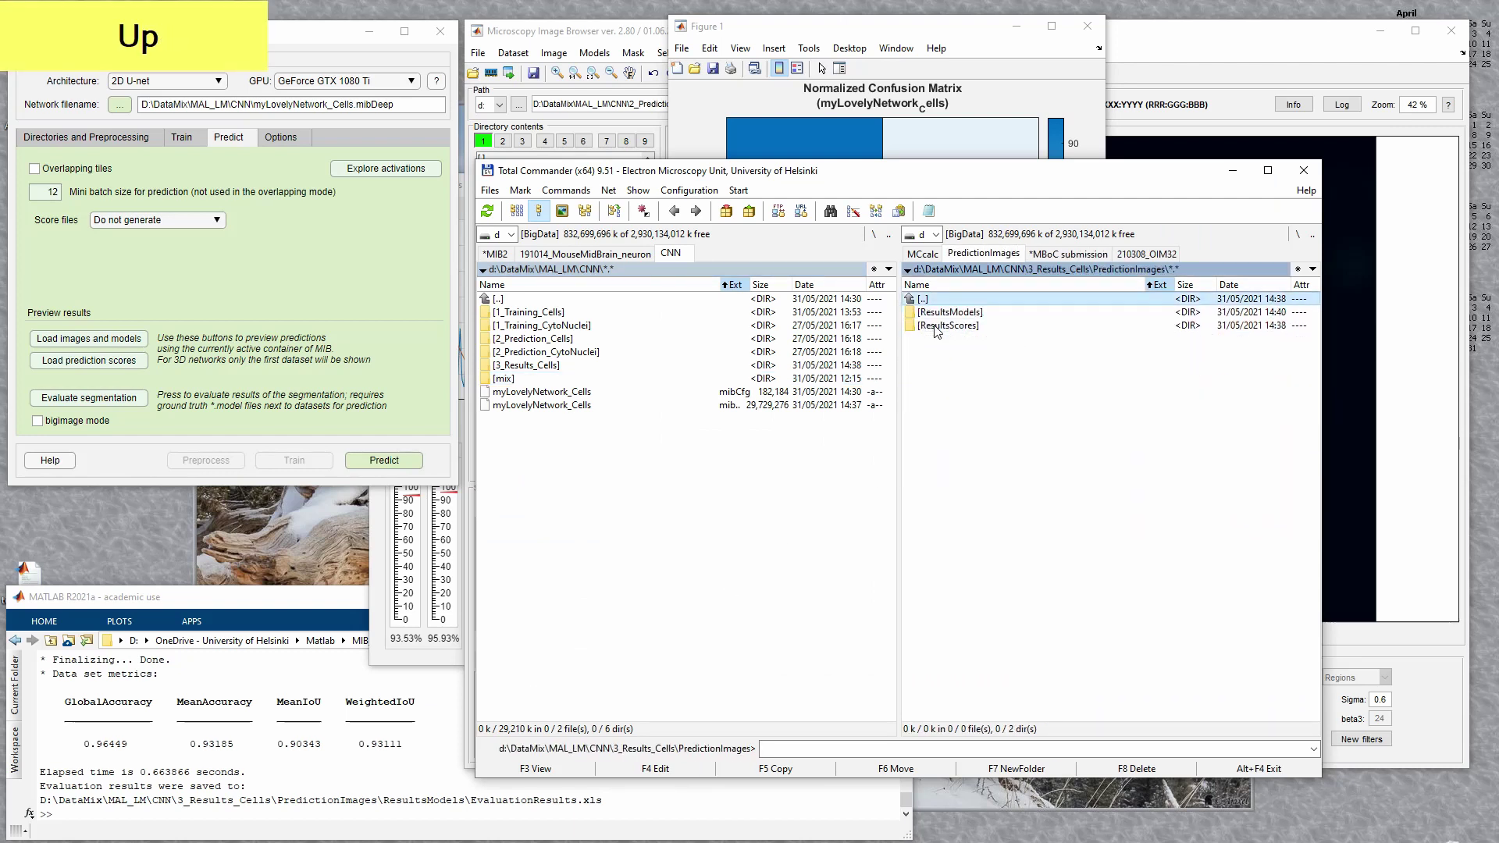
key("Down")
key("Return")
double_click(961, 339)
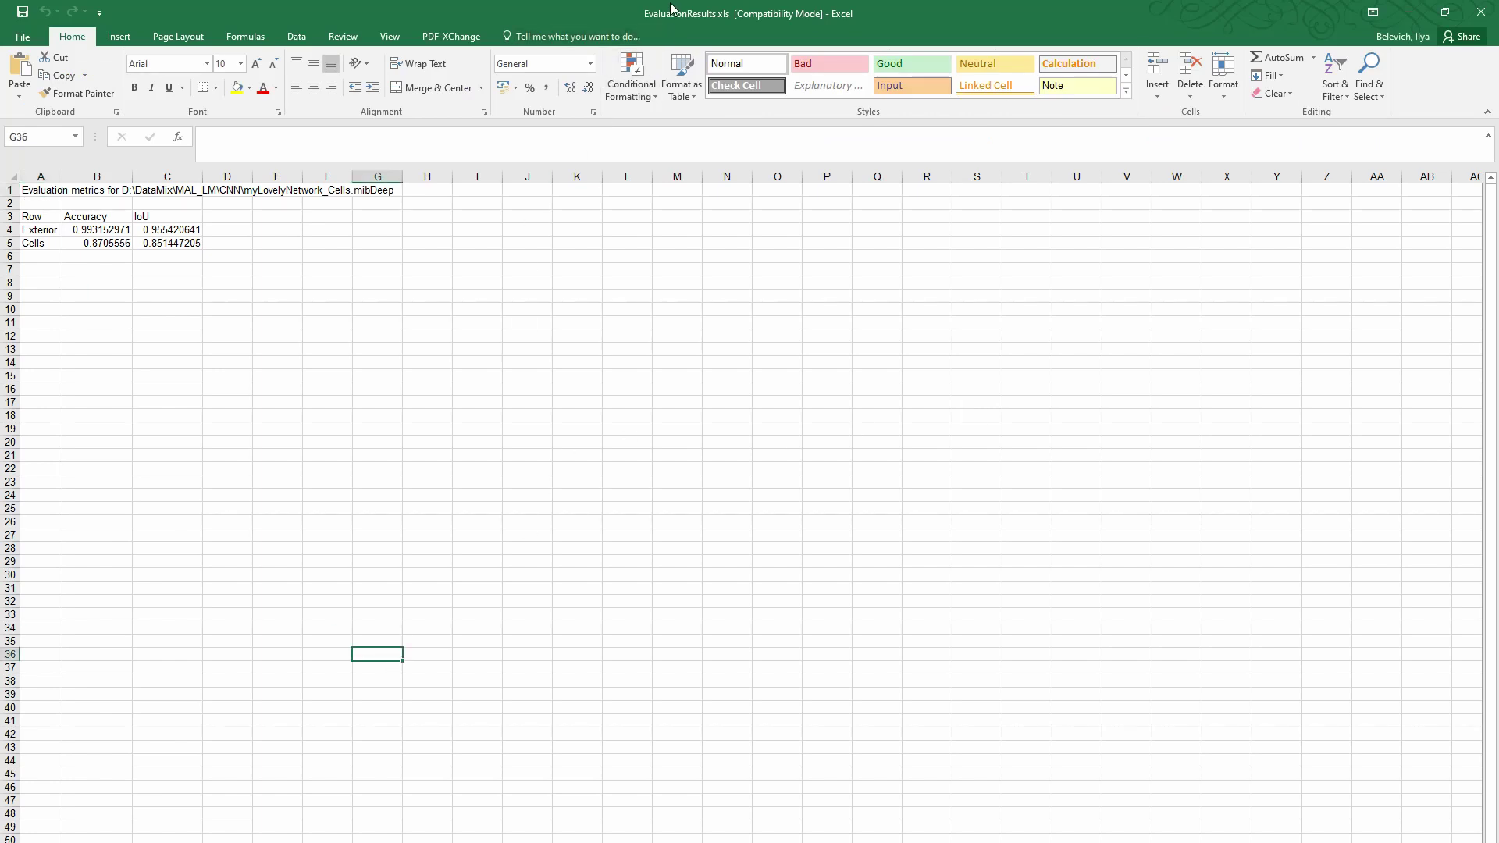
double_click(672, 9)
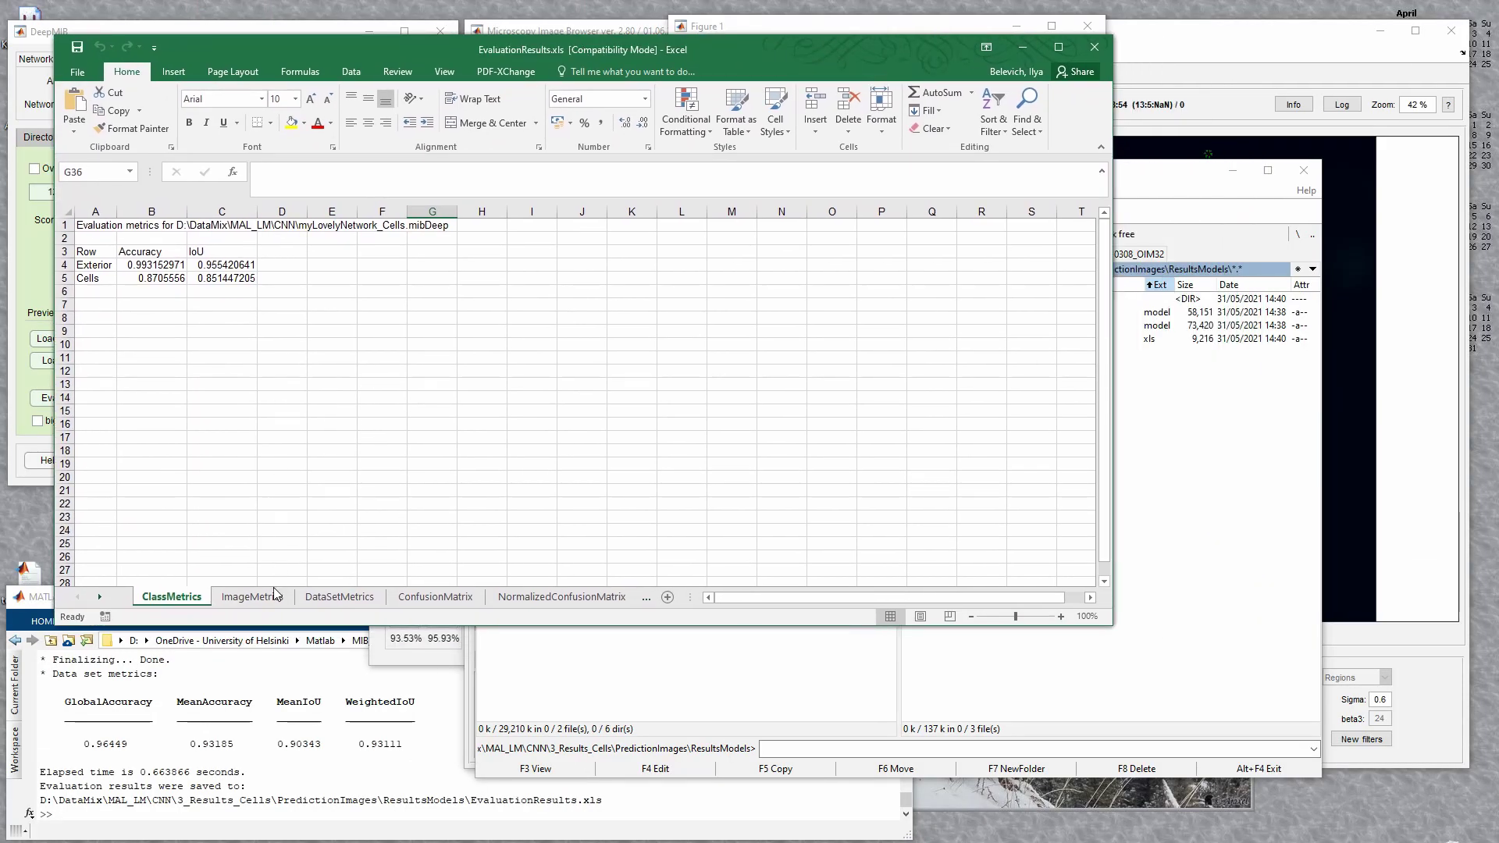
- Look through the DataSetMetrics and ImageMetrics sheets, and check the accuracy and IoU values for each image
left_click(275, 596)
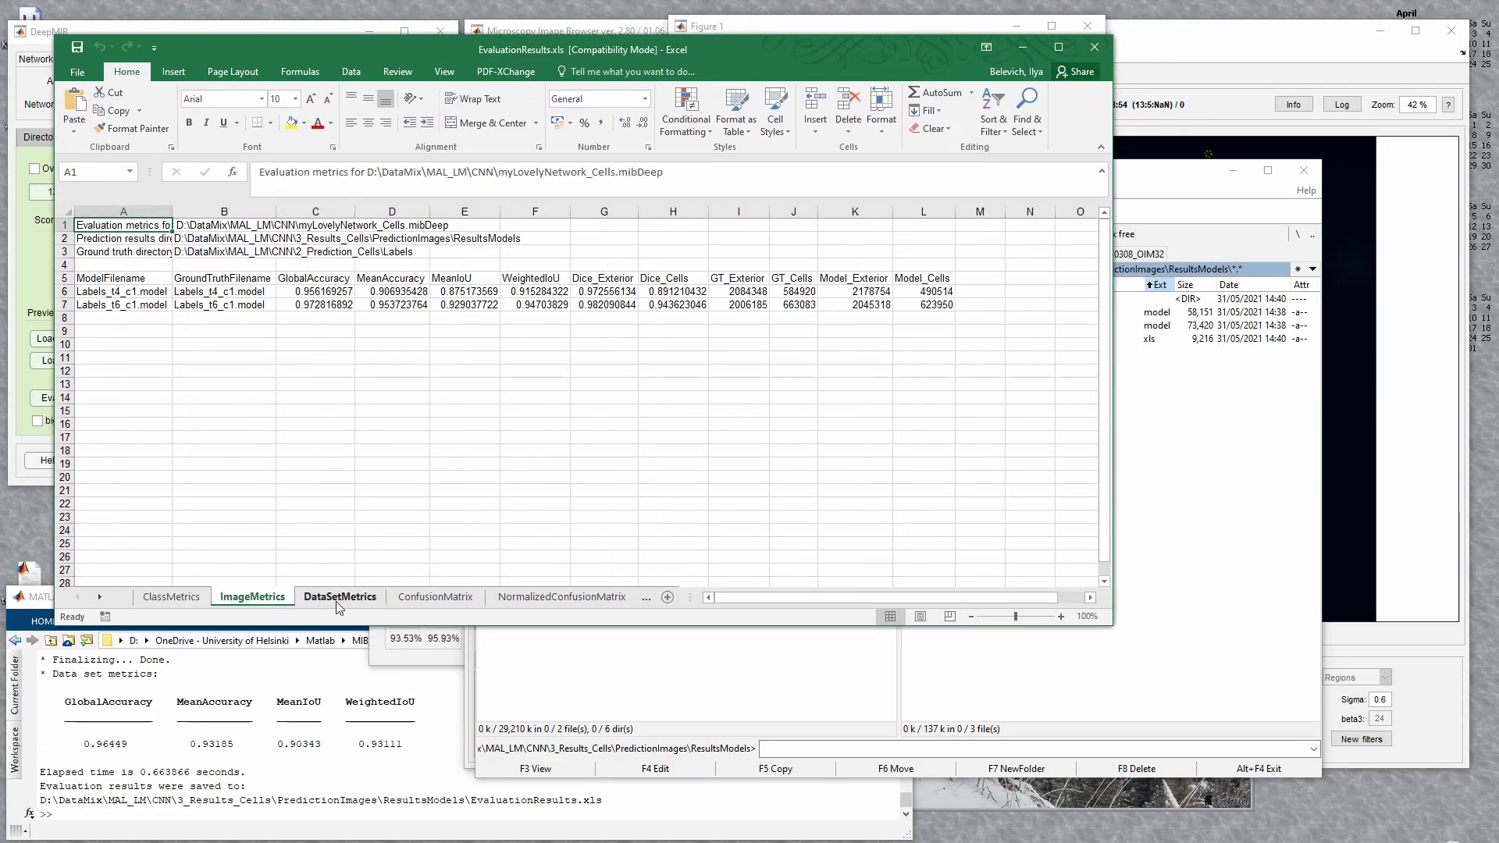
left_click(340, 596)
left_click(252, 597)
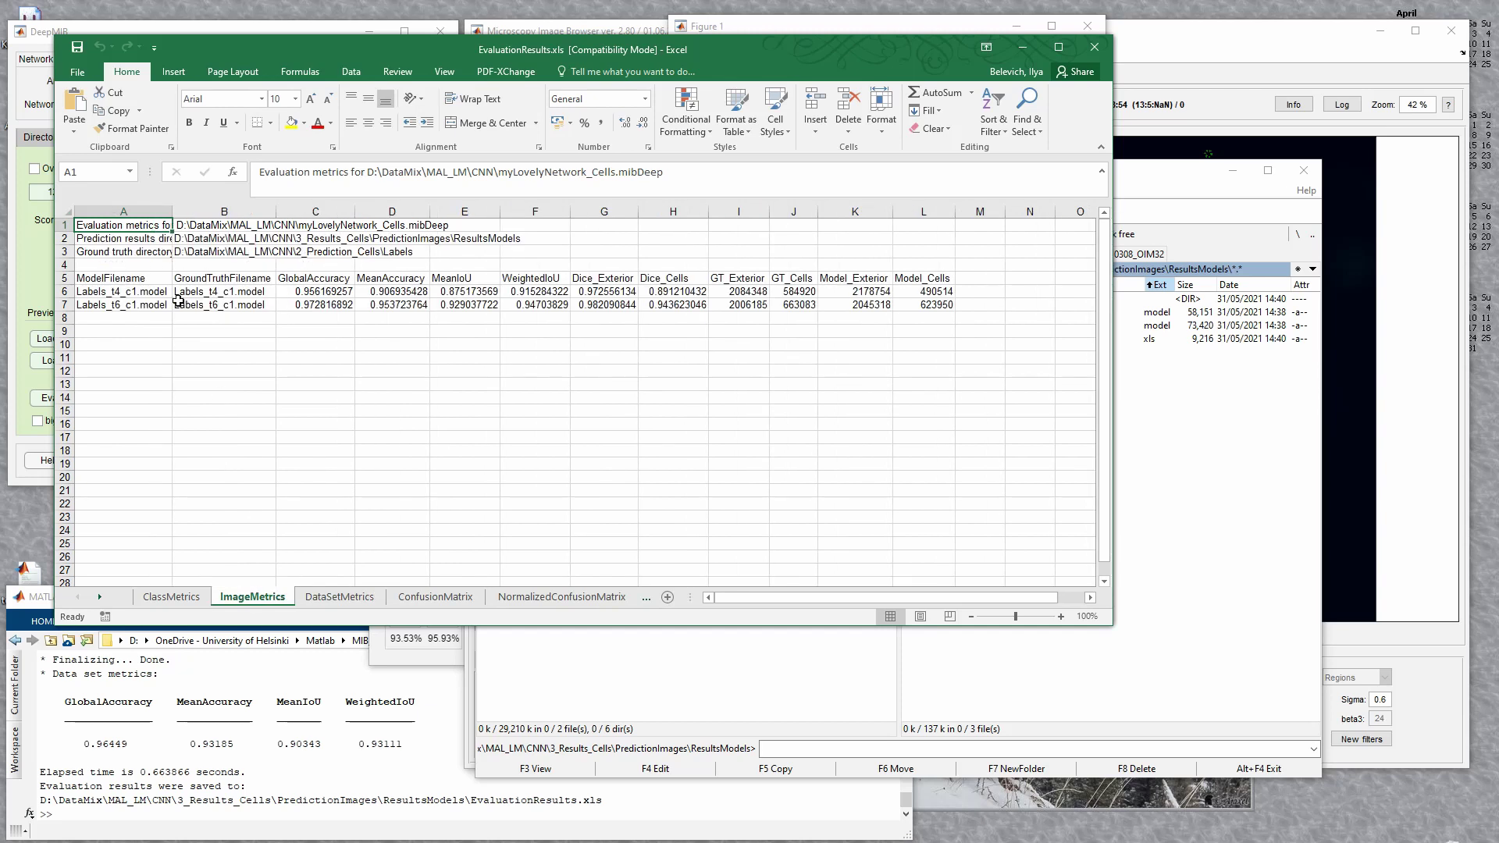
left_click(156, 292)
left_click_drag(316, 294, 394, 305)
left_click(467, 289)
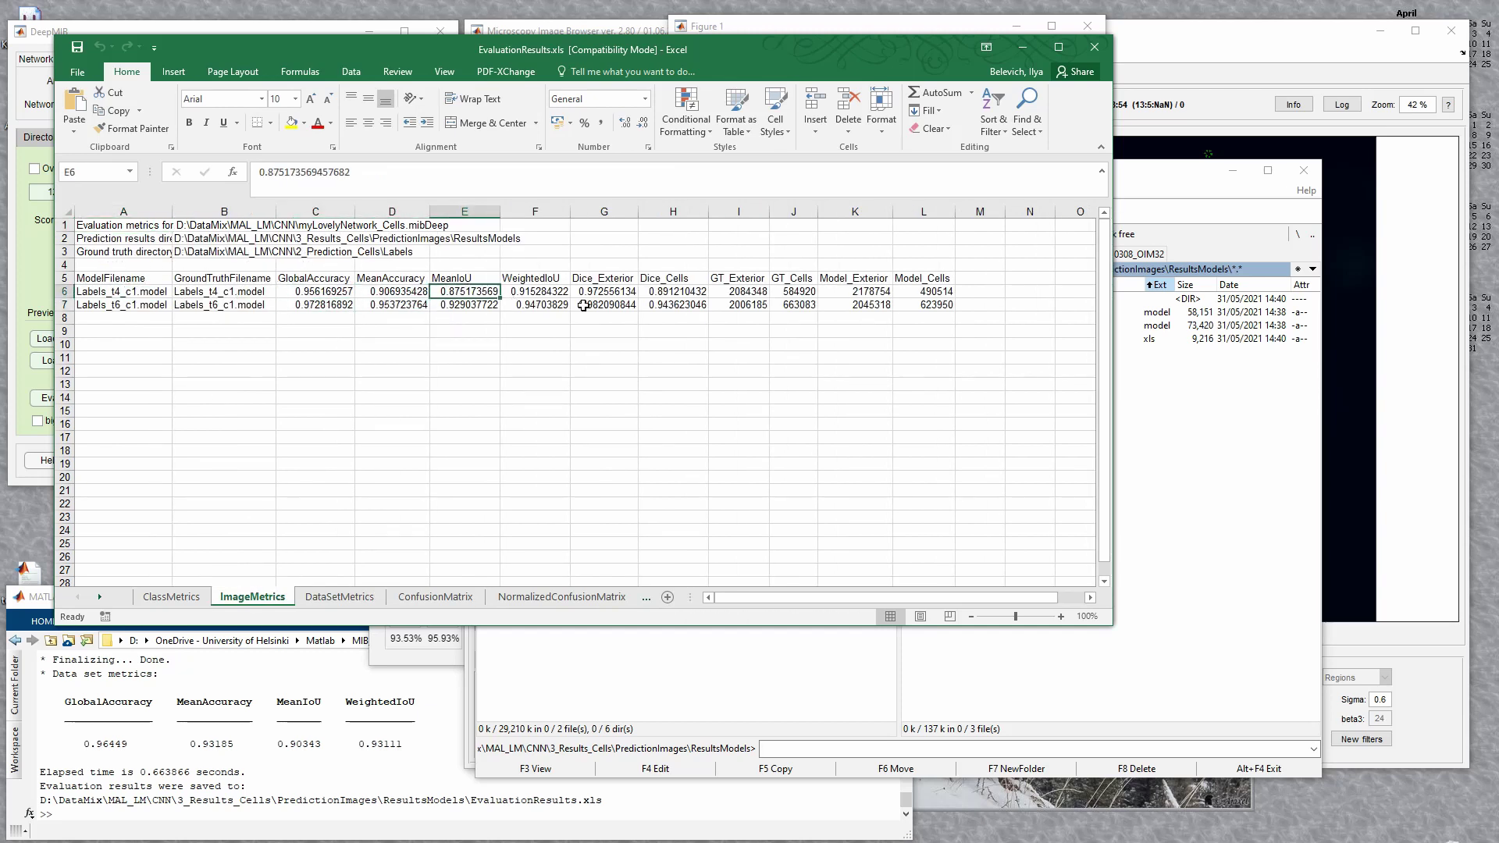
- Widen the Dice_Exterior column, check the Dice scores of both classes, and close the workbook without saving
left_click(605, 291)
left_click_drag(658, 216, 669, 215)
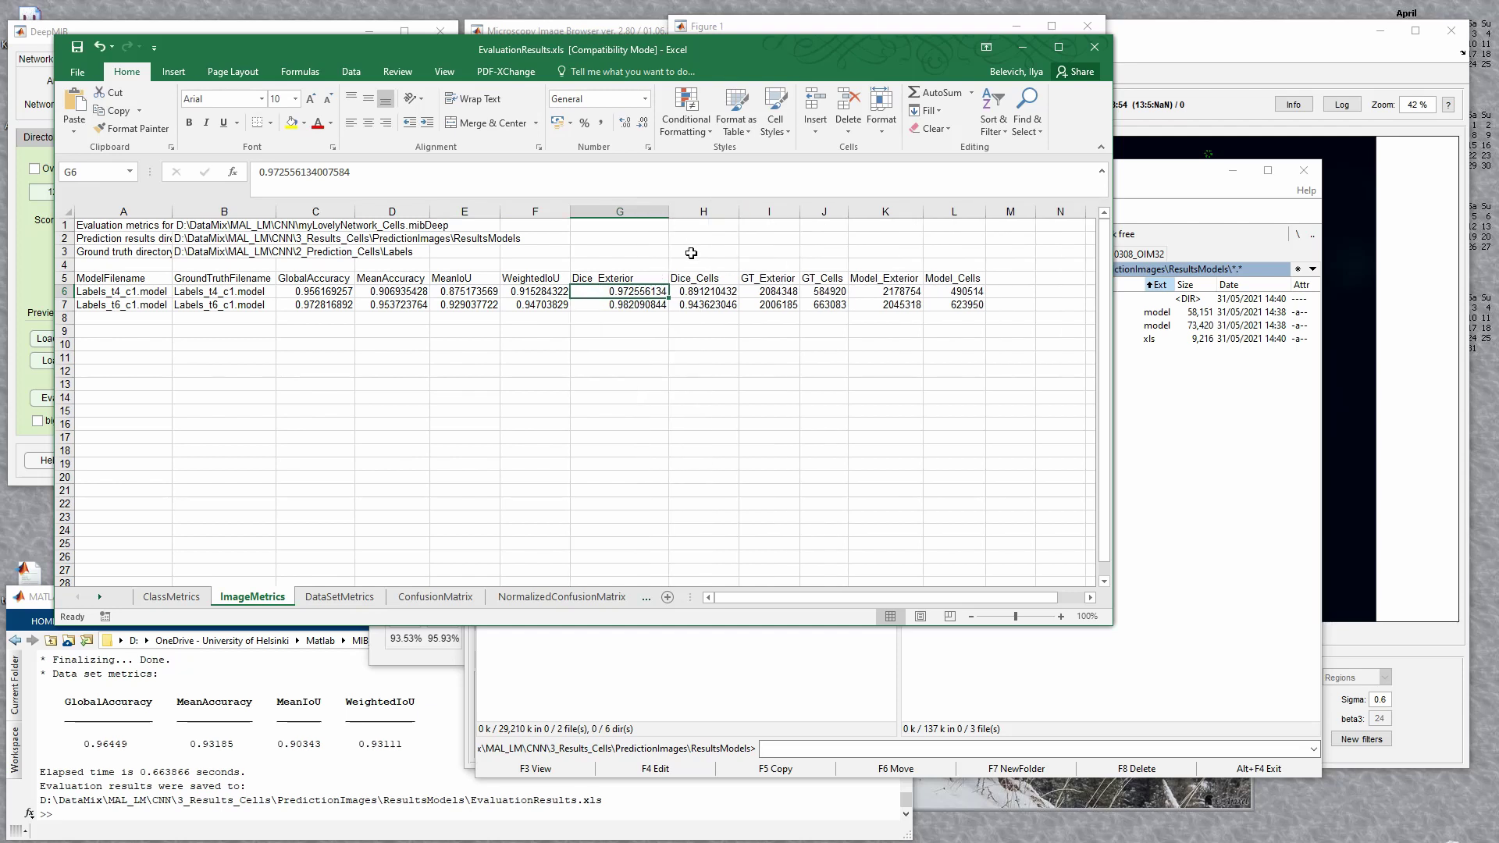
left_click(683, 303)
left_click(637, 304)
left_click(674, 294)
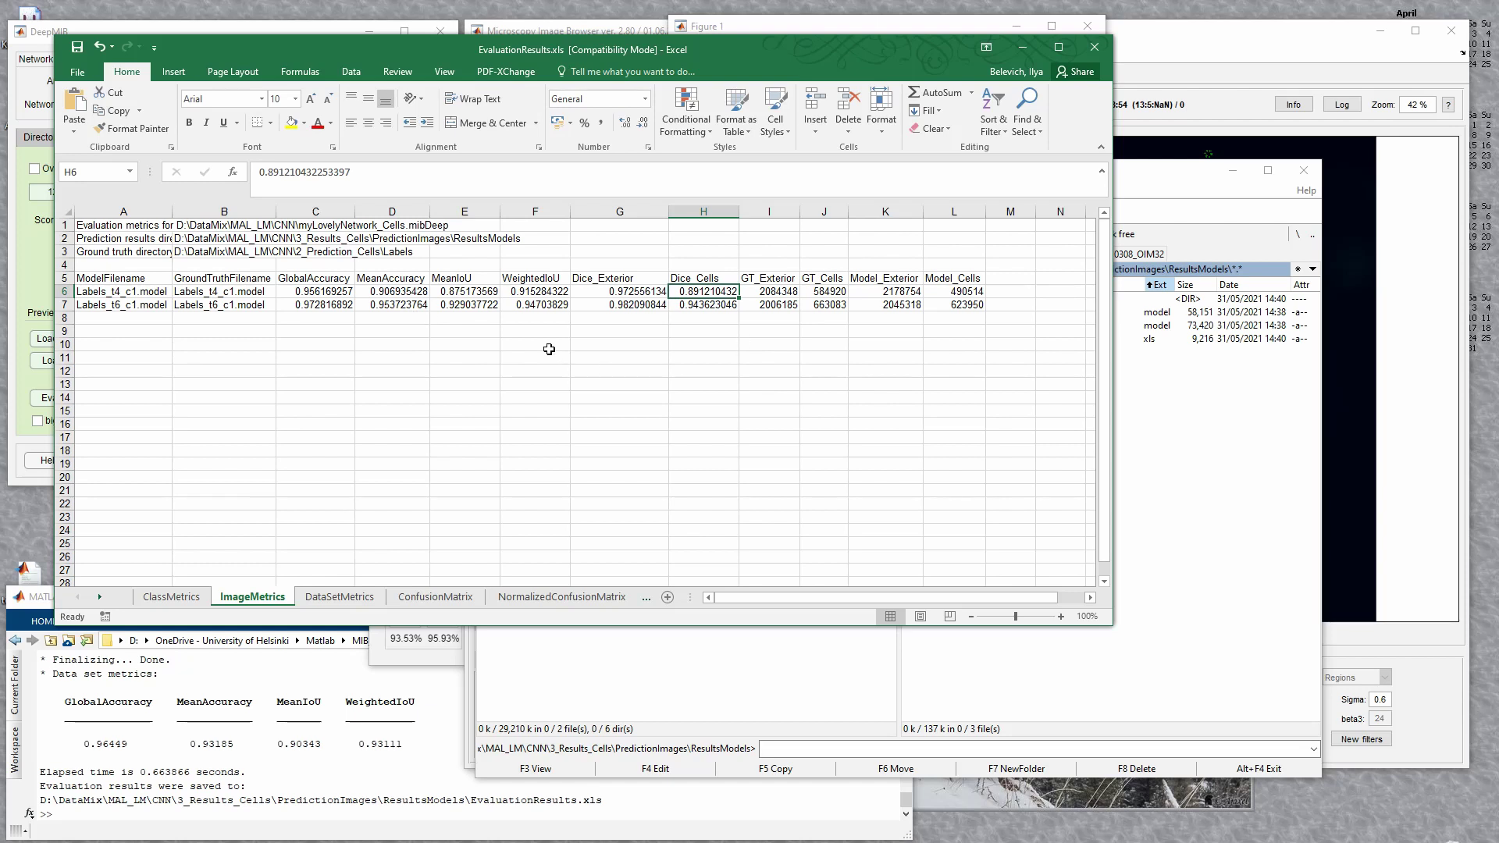
left_click(1094, 47)
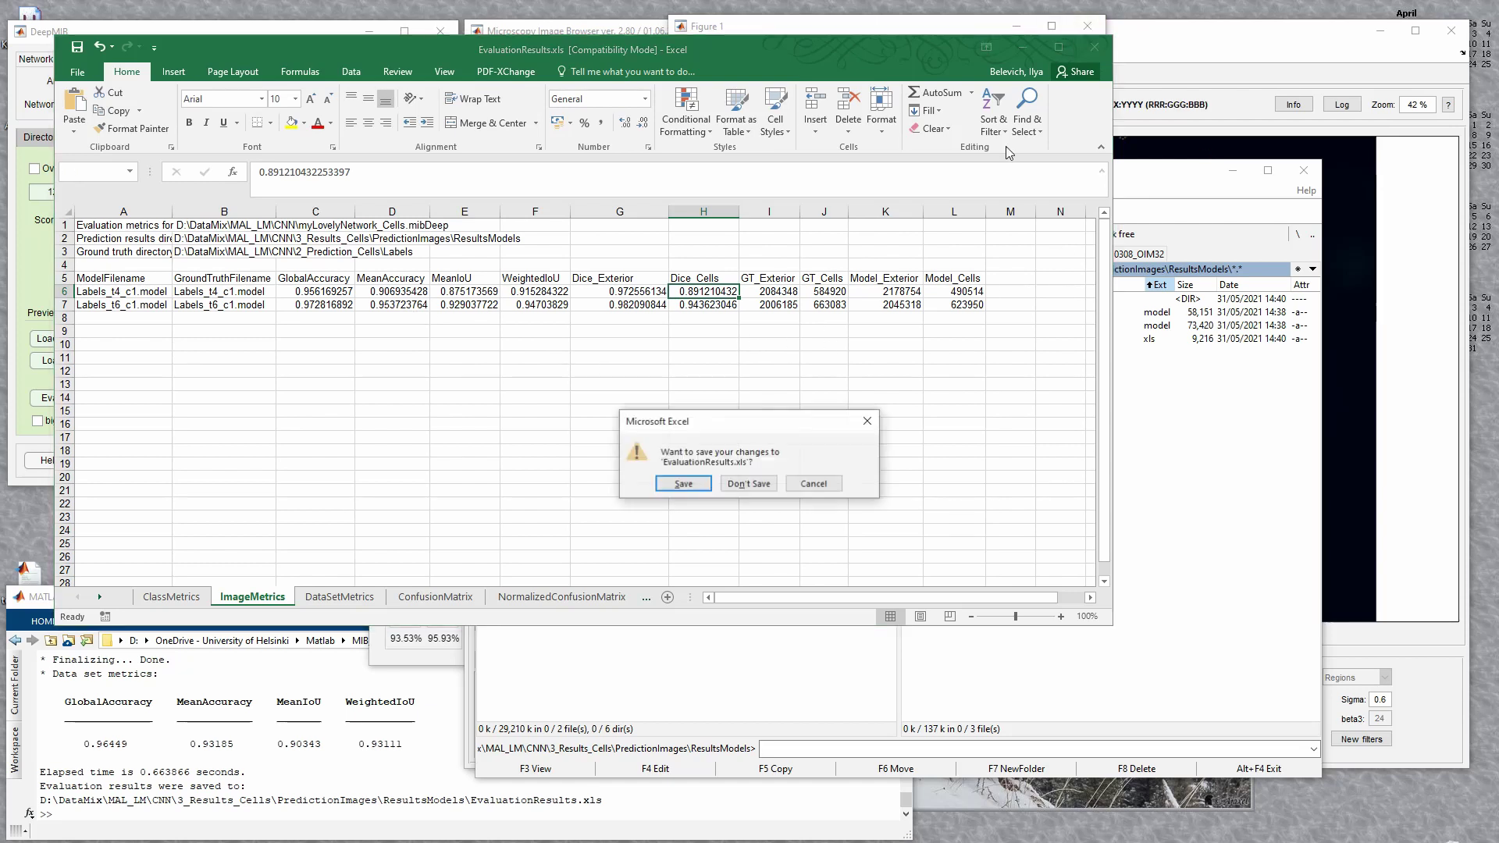
left_click(748, 483)
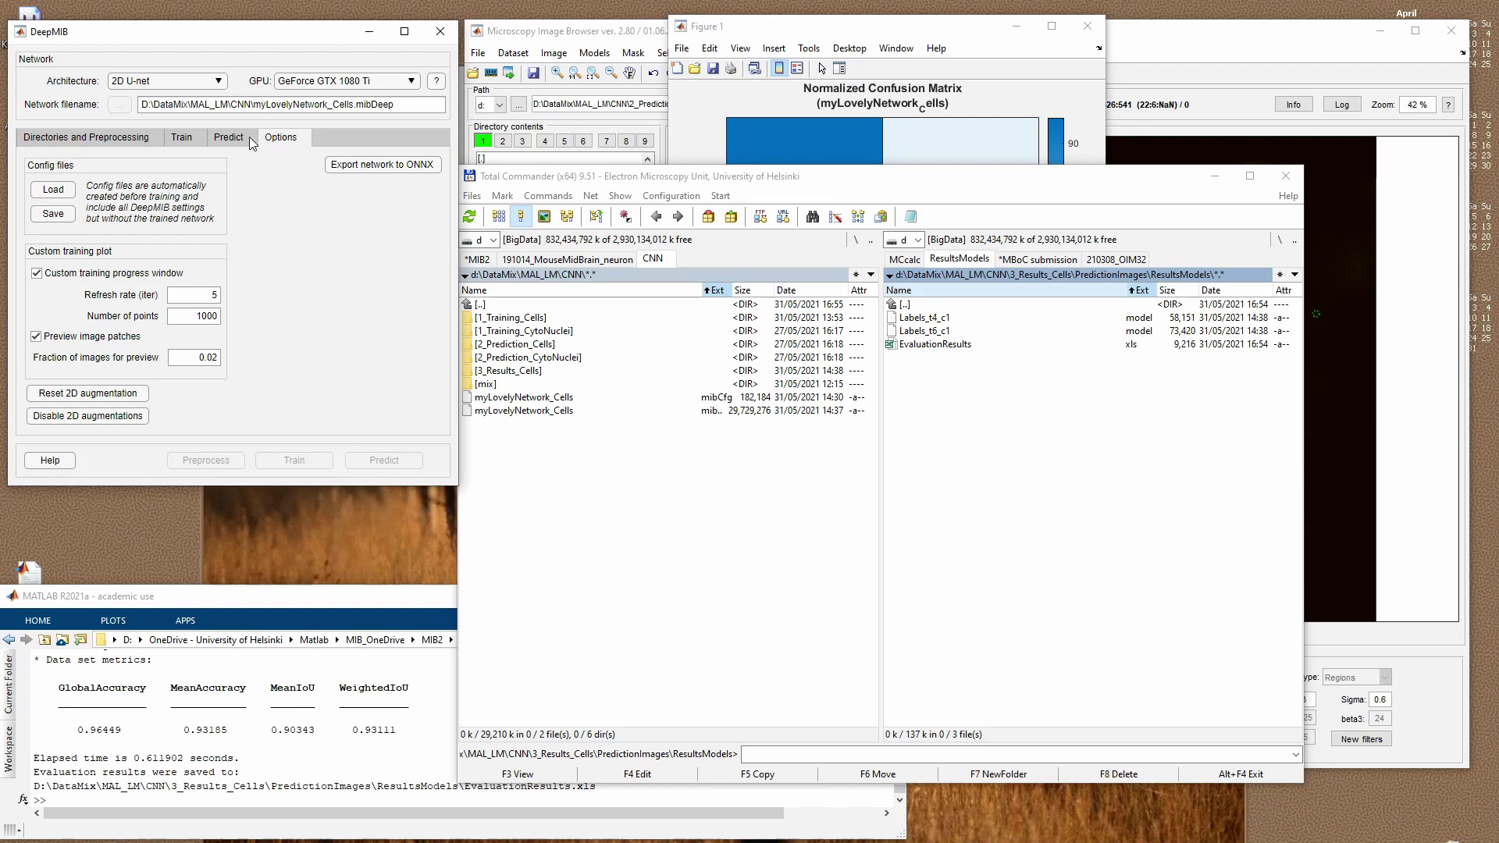
- Review the ONNX export settings for myLovelyNetwork_Cells.onnx, including the choices for the final segmentation layer, and cancel the export
left_click(396, 165)
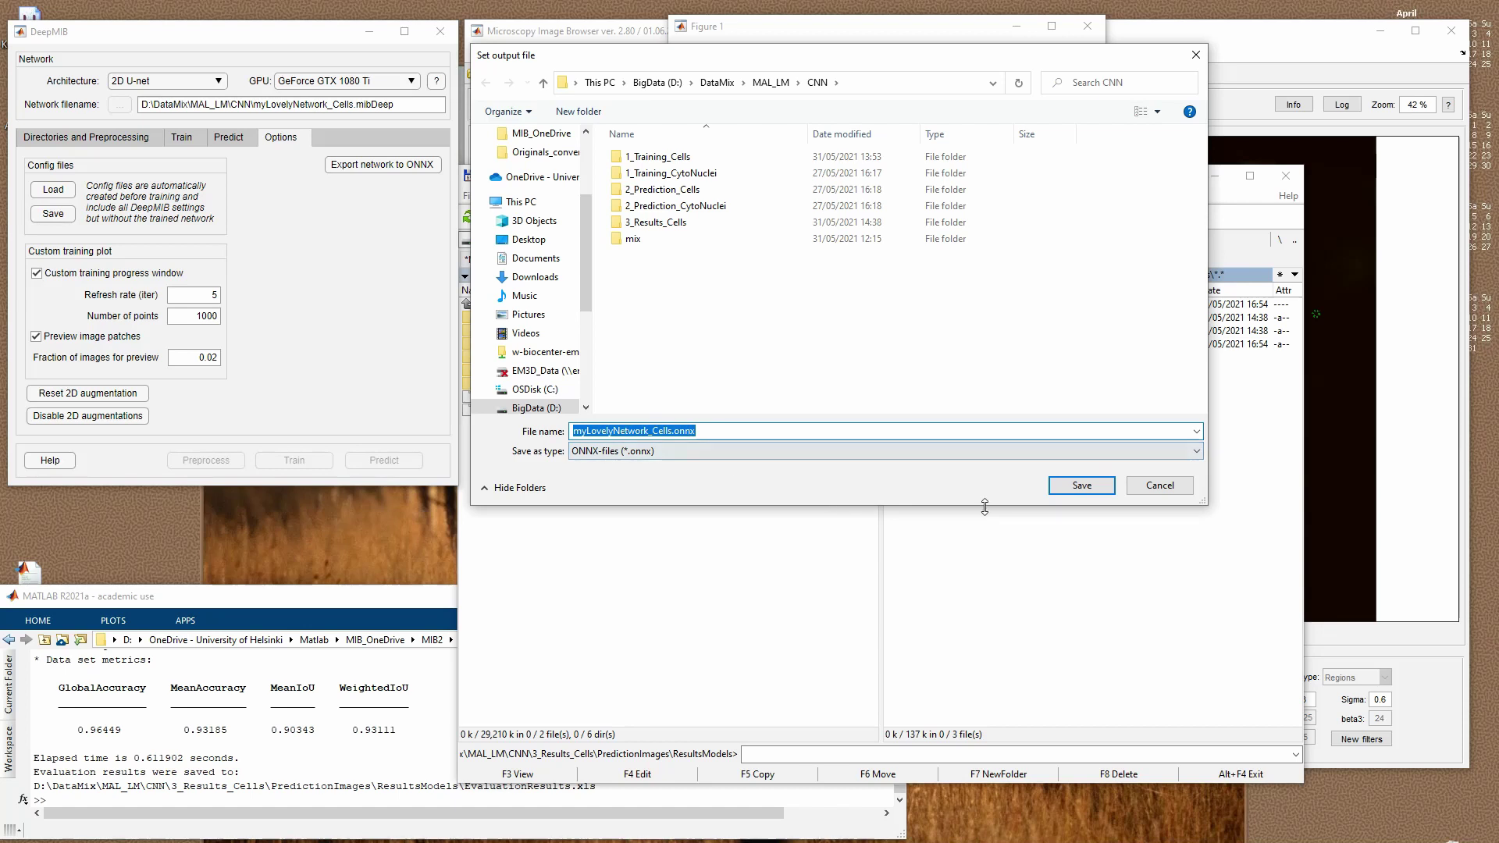
left_click(1081, 486)
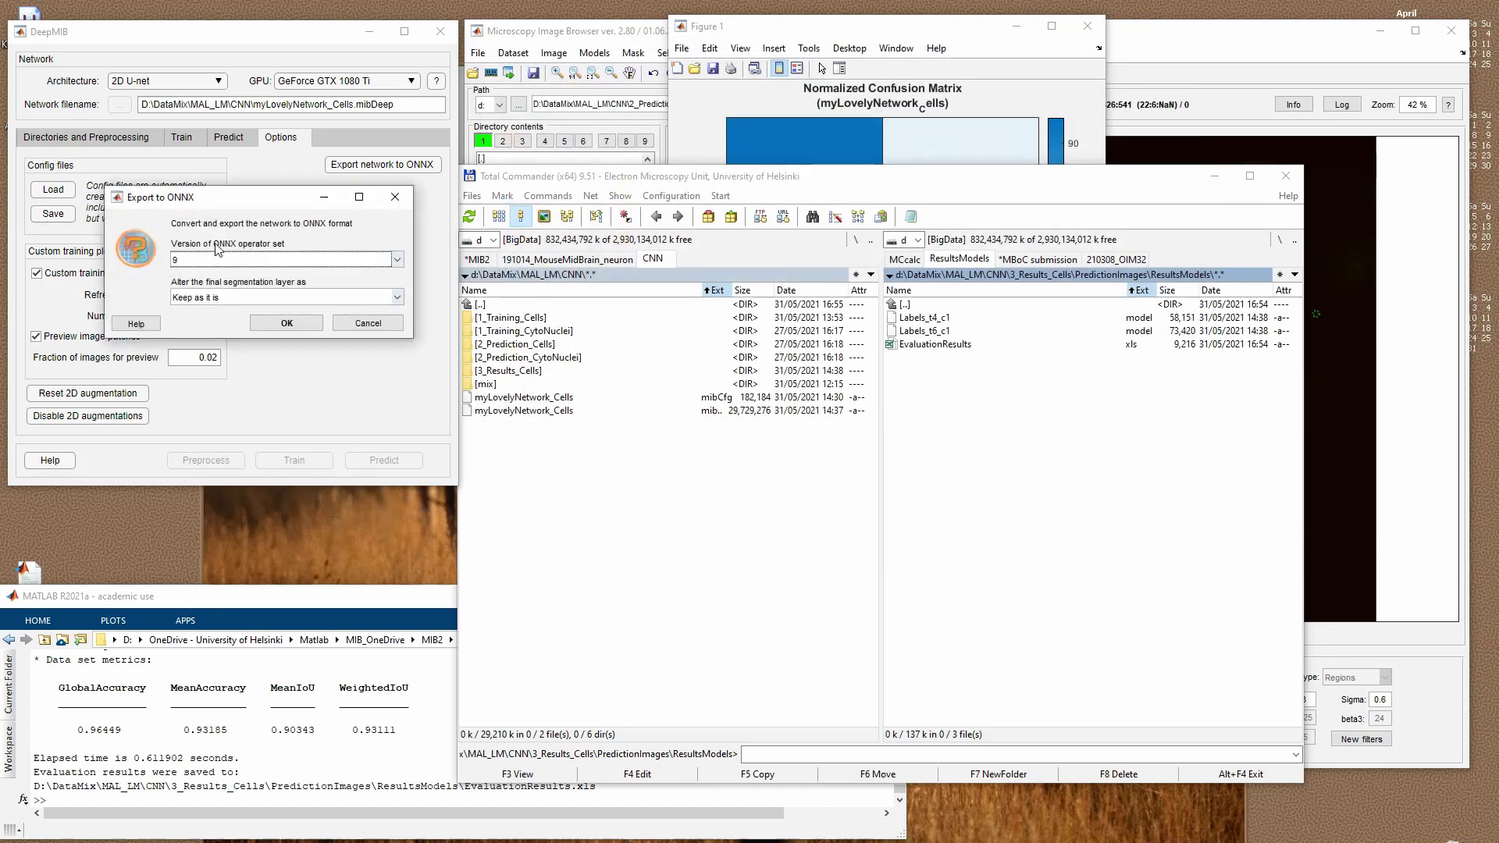
left_click(249, 300)
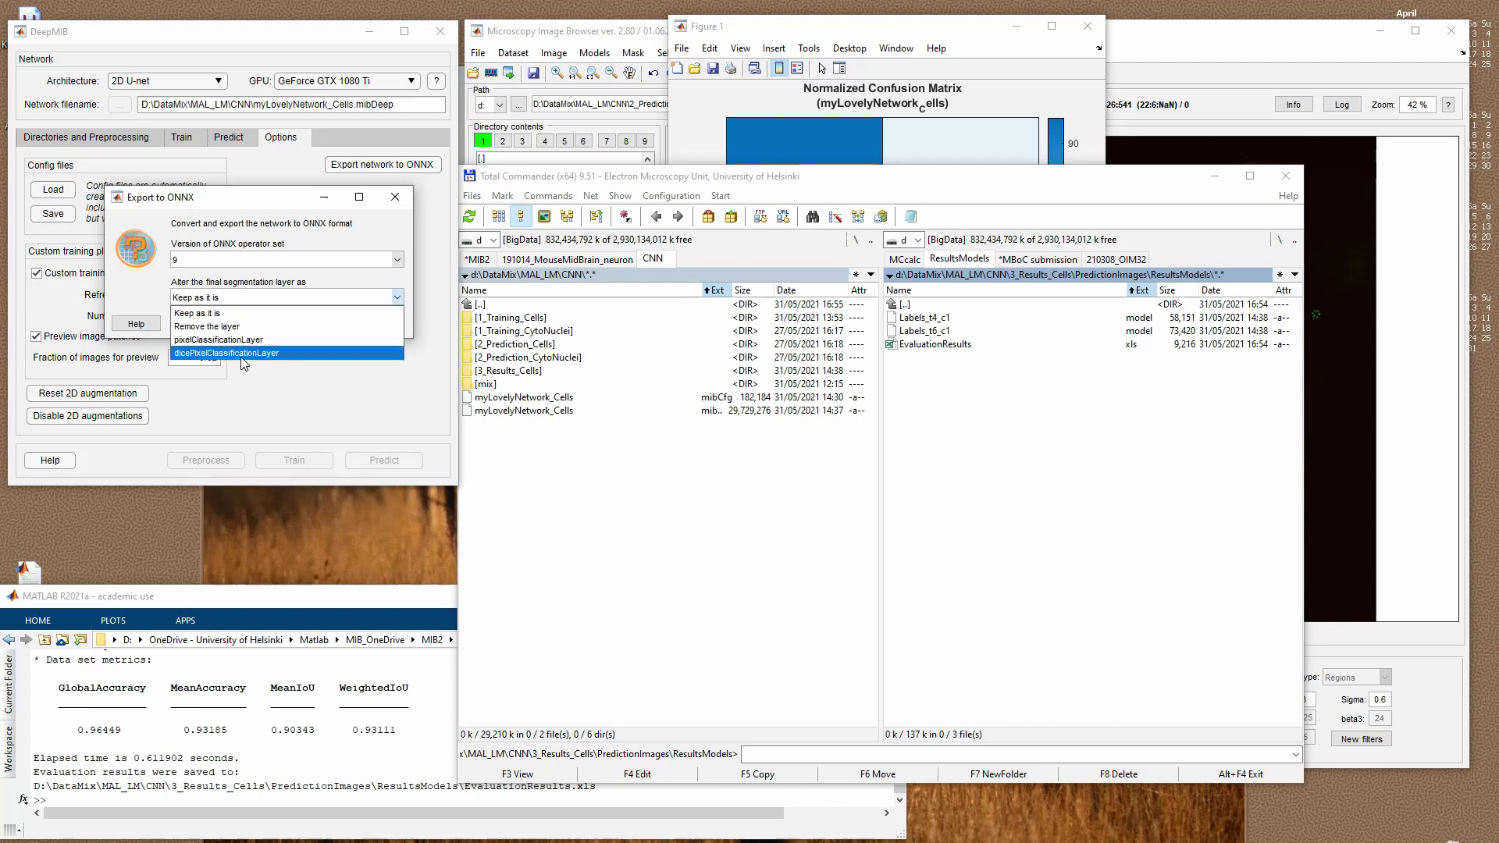
left_click(168, 203)
left_click(378, 325)
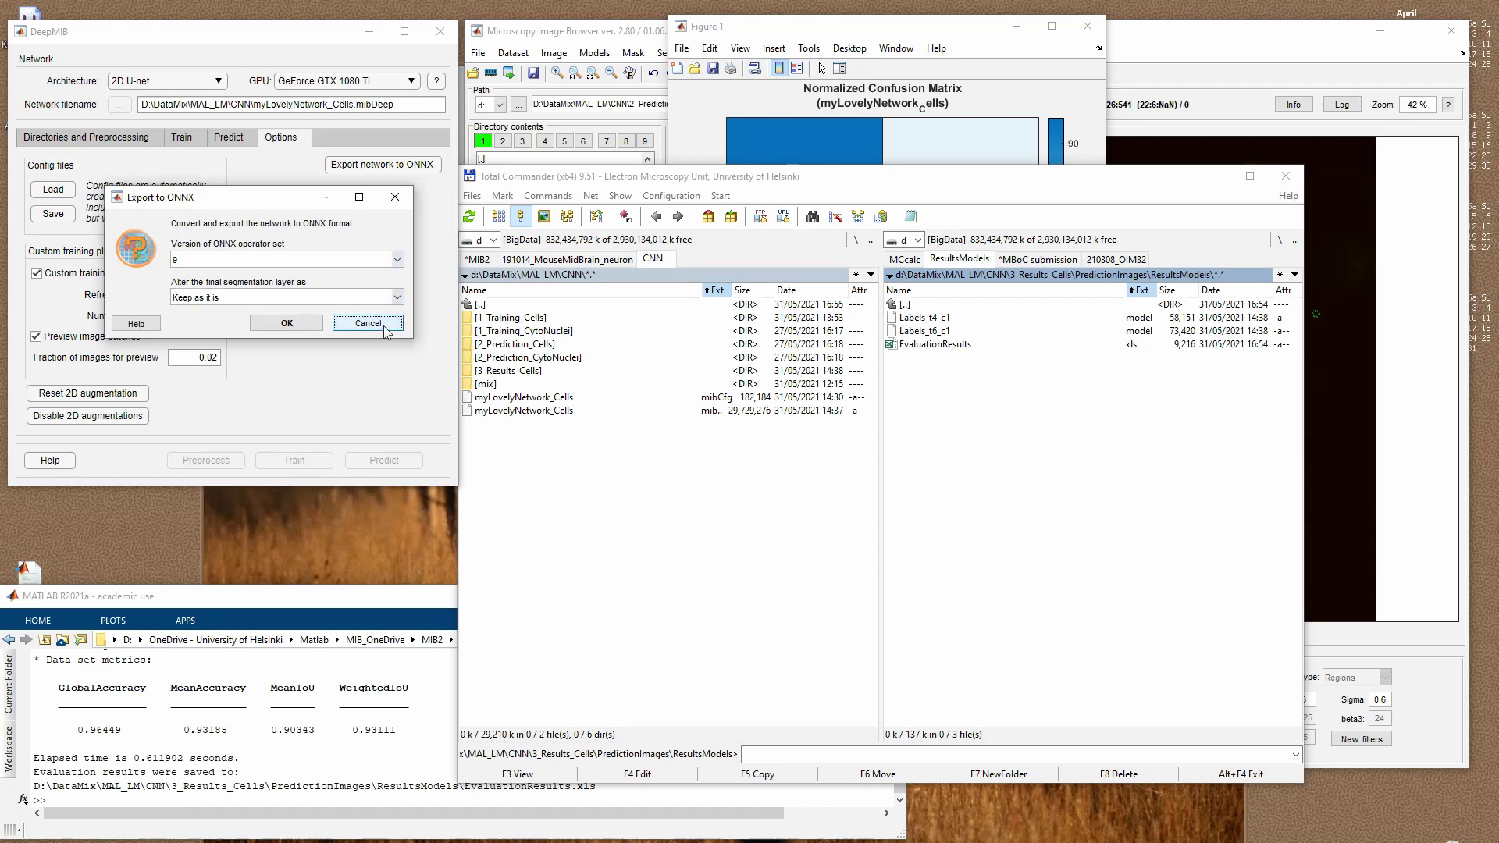
left_click(382, 324)
- Return to DeepMIB's training settings, and open the 1_Training_CytoNuclei folder in Total Commander
left_click(233, 142)
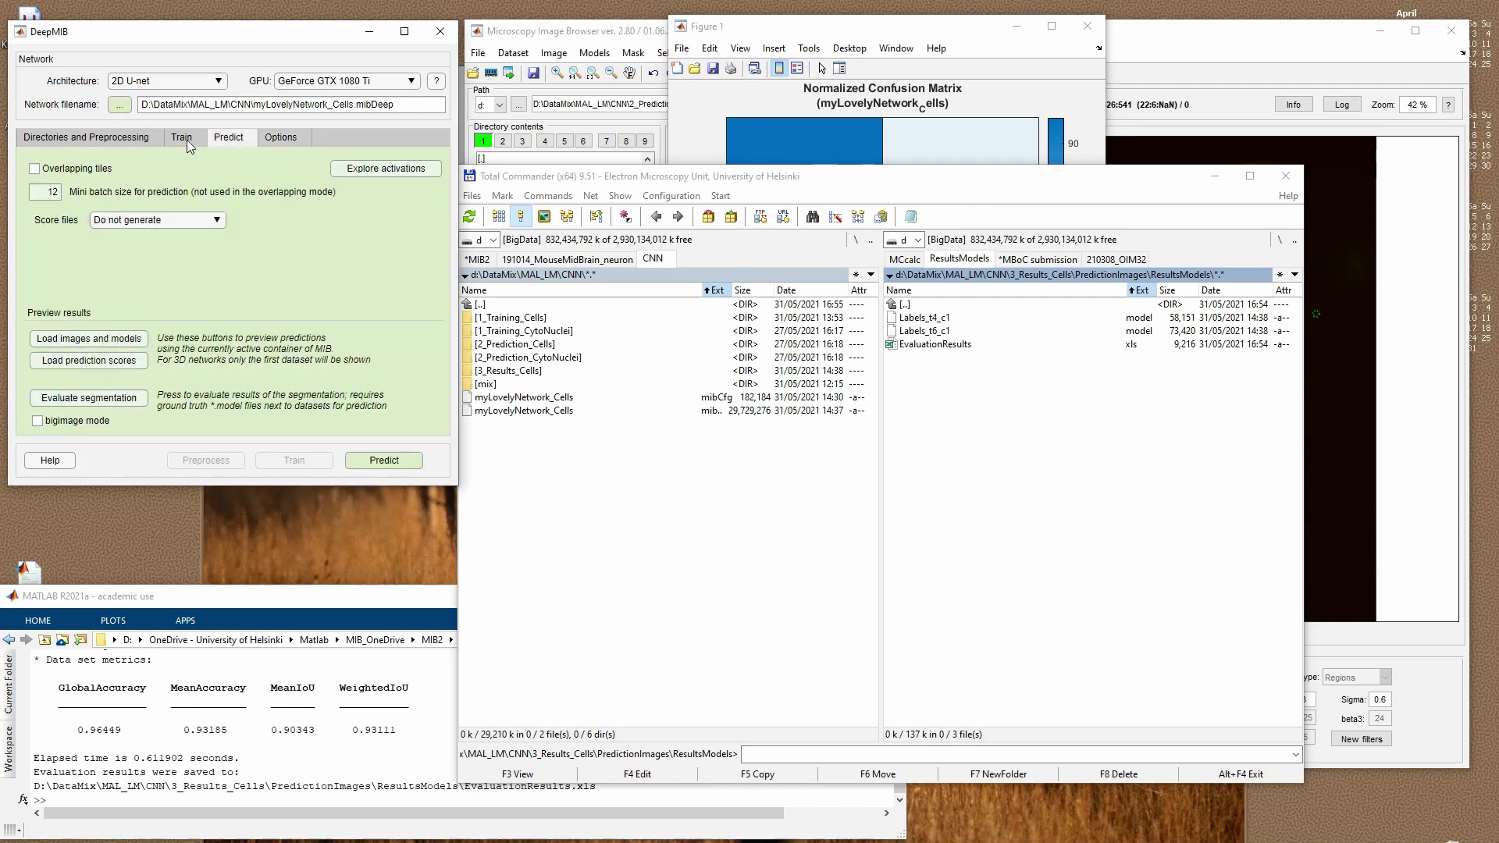
left_click(186, 139)
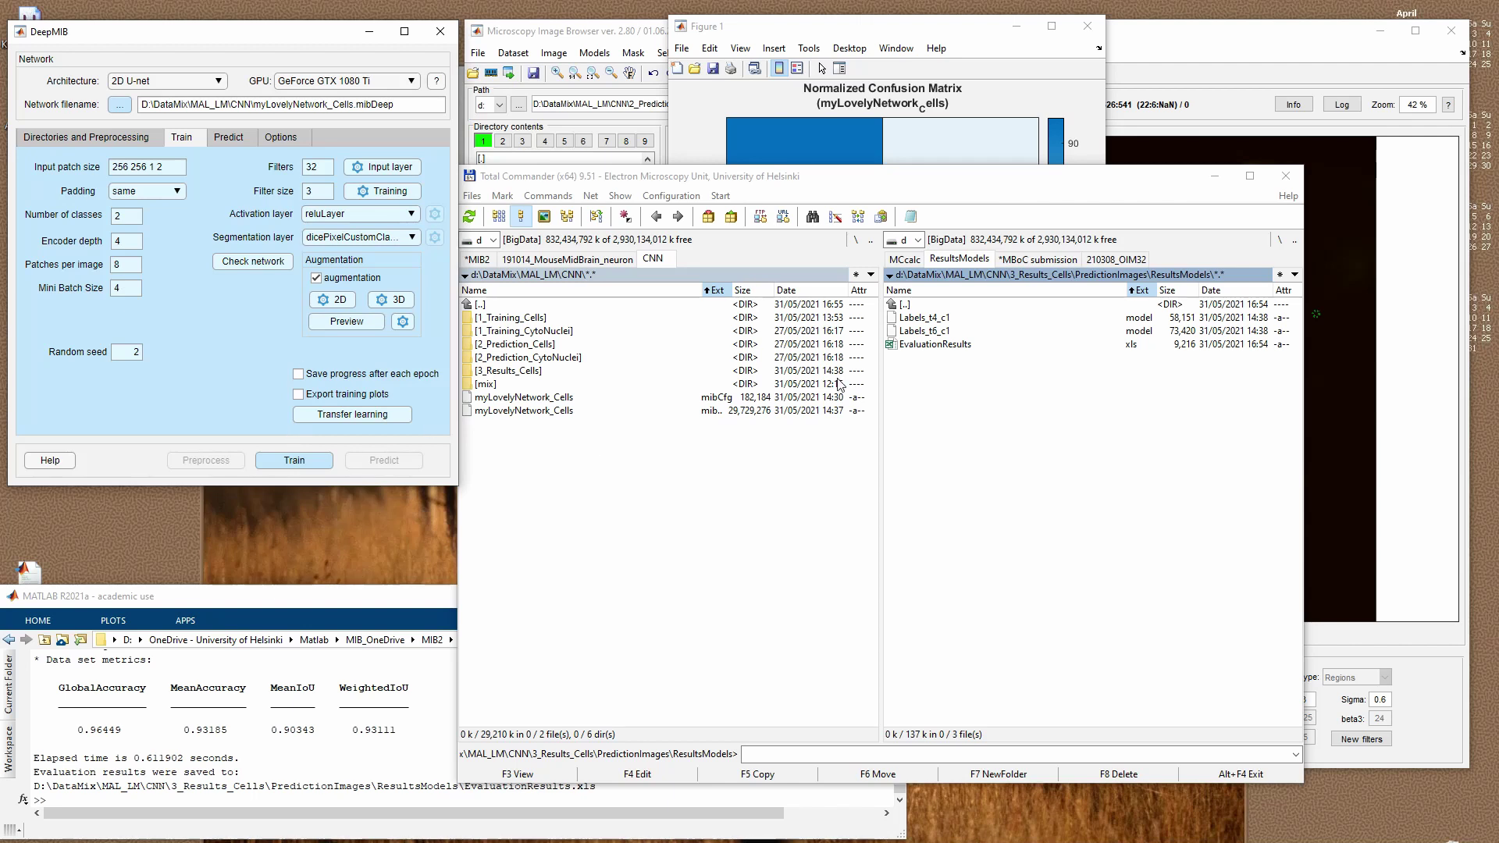
left_click(628, 330)
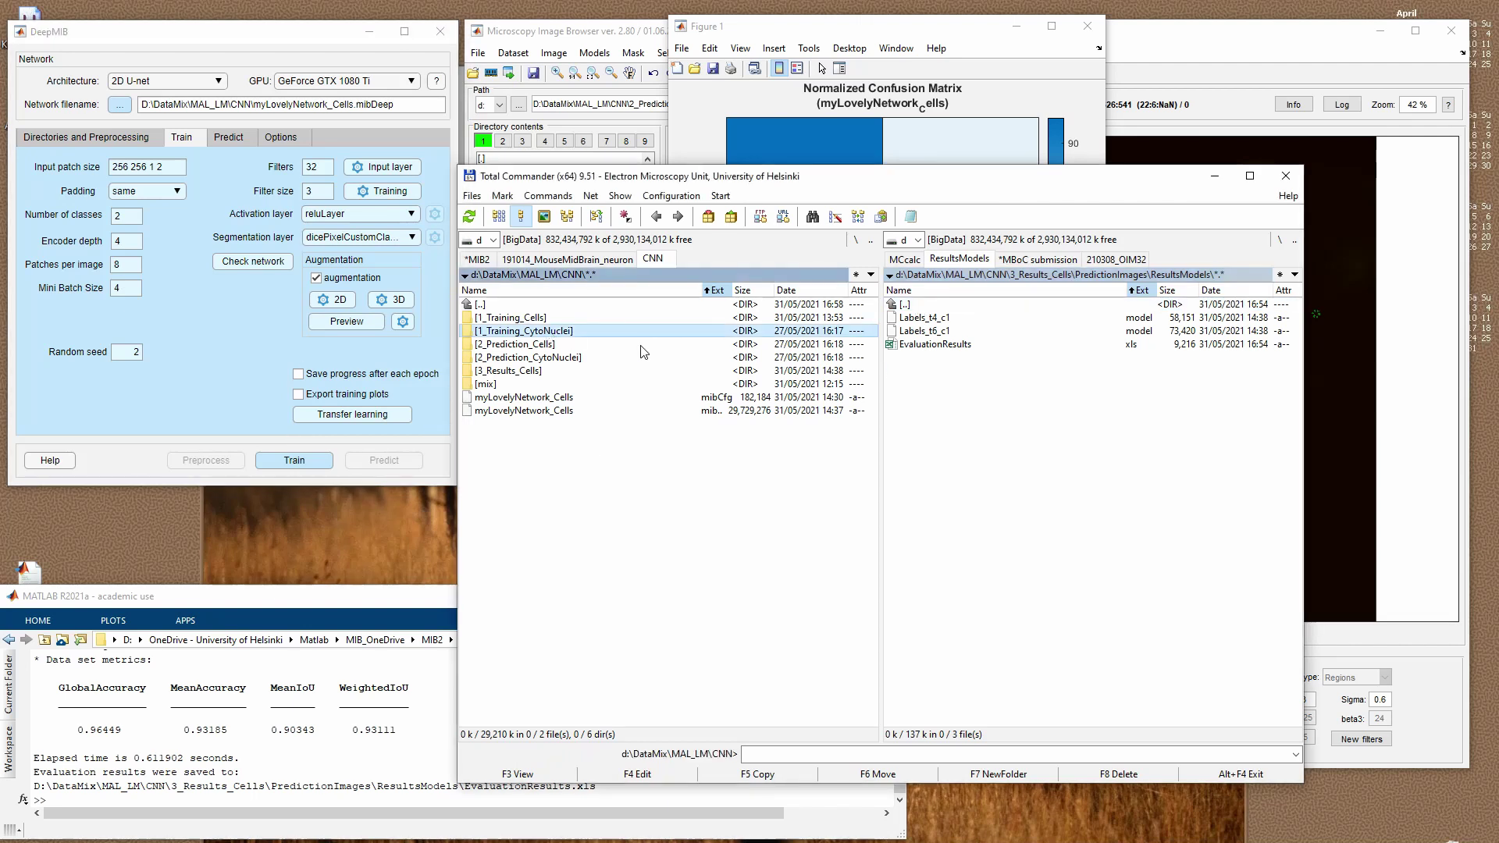
key("Insert")
key("Up")
key("Insert")
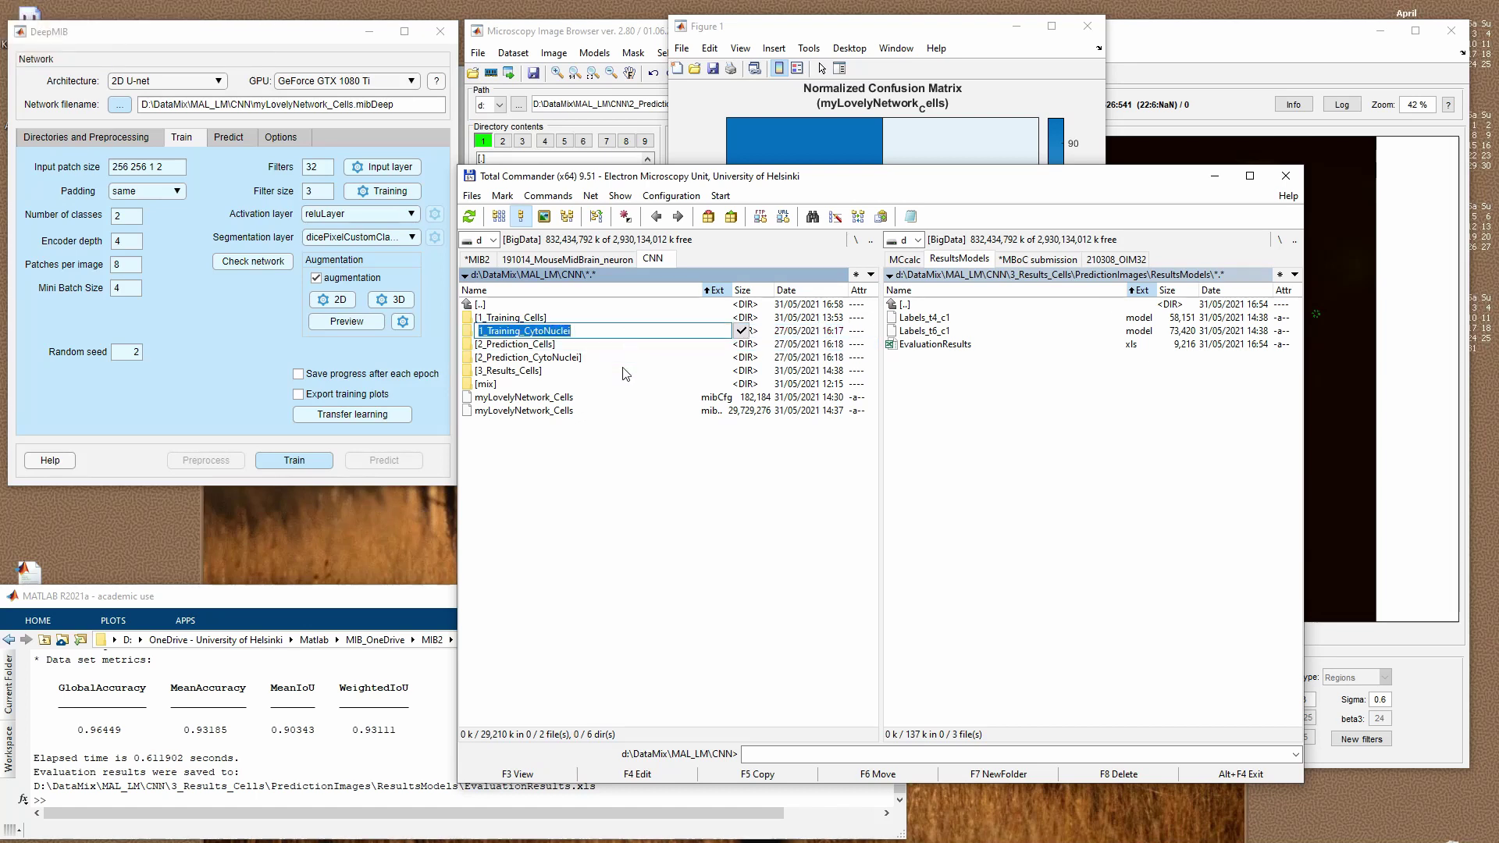
left_click(623, 359)
left_click(611, 329)
double_click(605, 337)
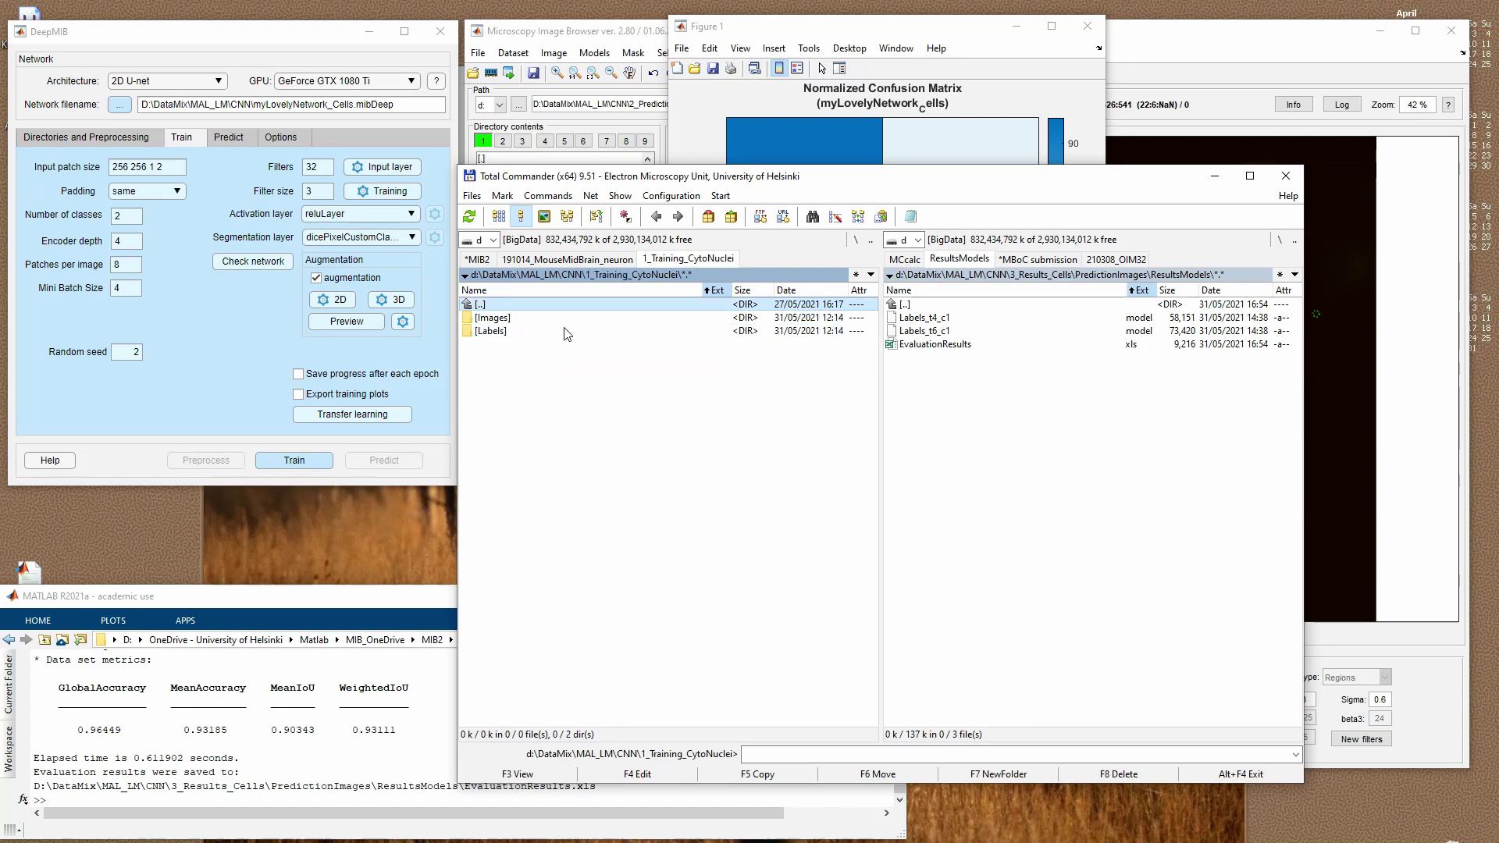
- Load all training images from the Images folder of 1_Training_CytoNuclei into Microscopy Image Browser
double_click(566, 332)
left_click(548, 519)
left_click_drag(506, 398, 1192, 156)
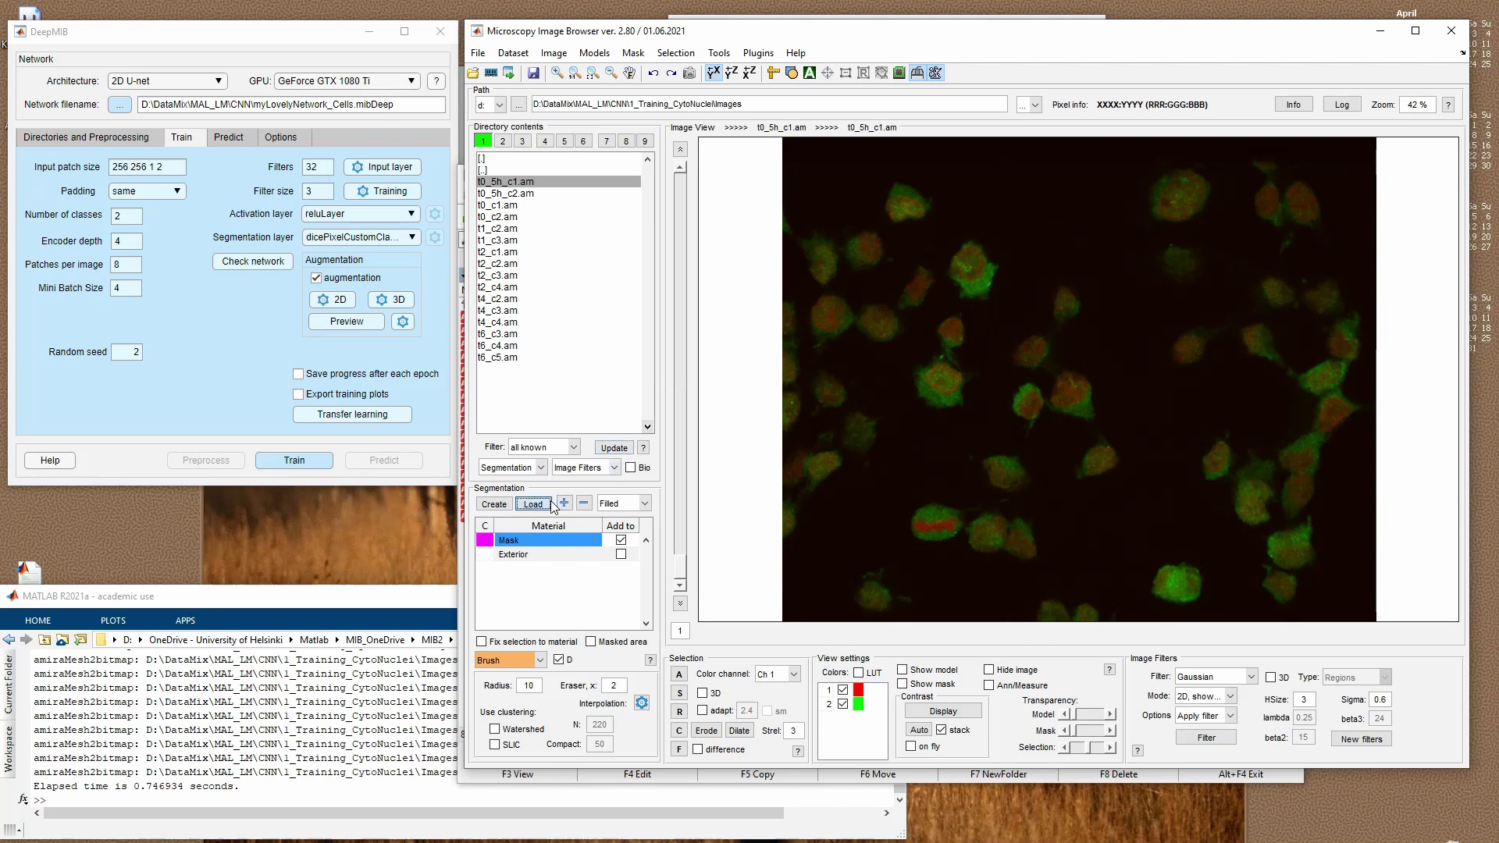
- Load all the label models from the Labels folder of 1_Training_CytoNuclei onto the open images
left_click(533, 505)
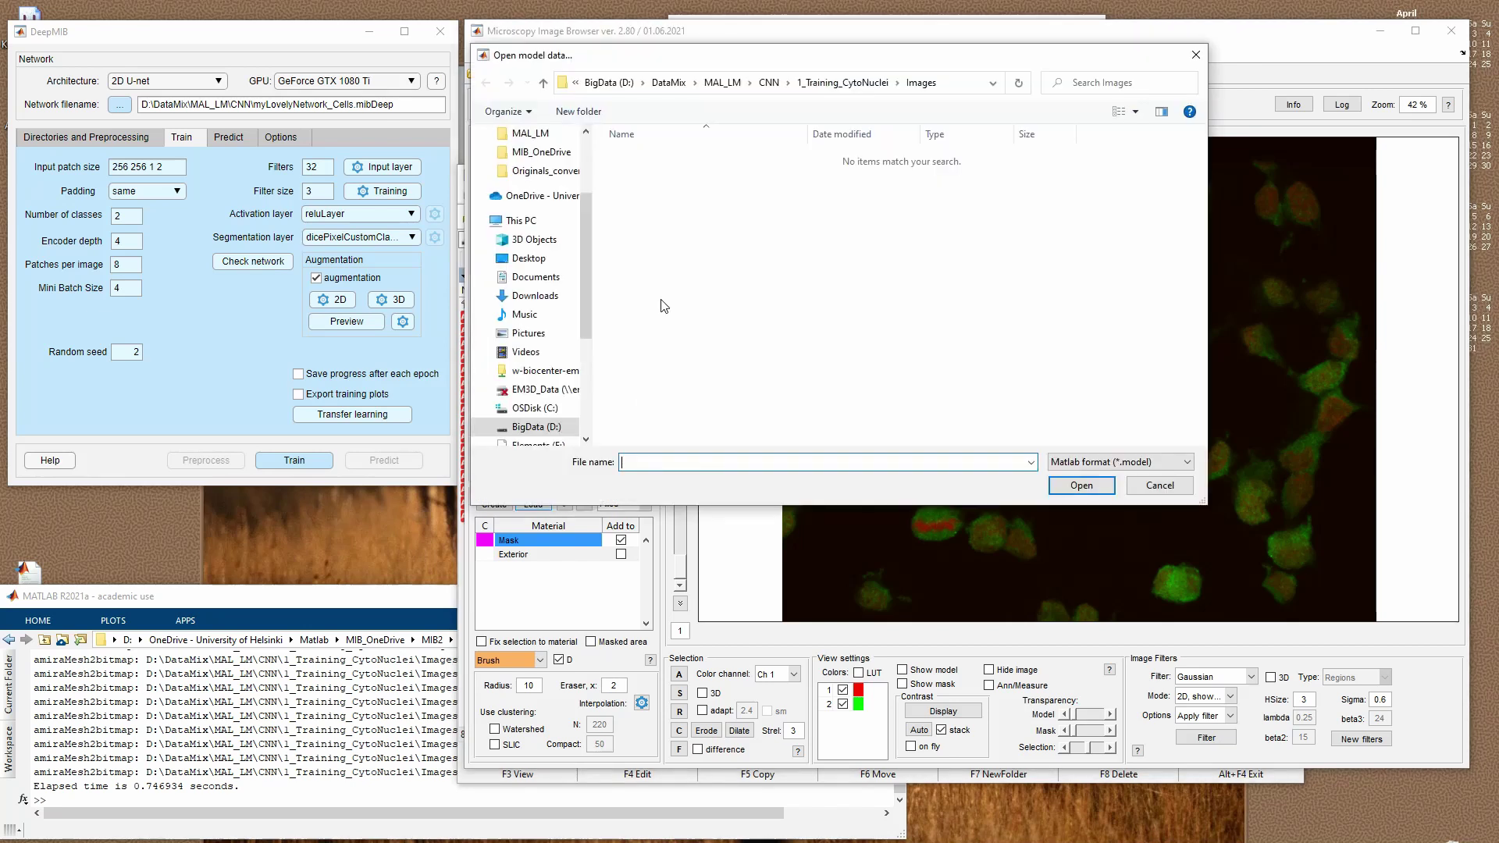
left_click(842, 83)
double_click(638, 173)
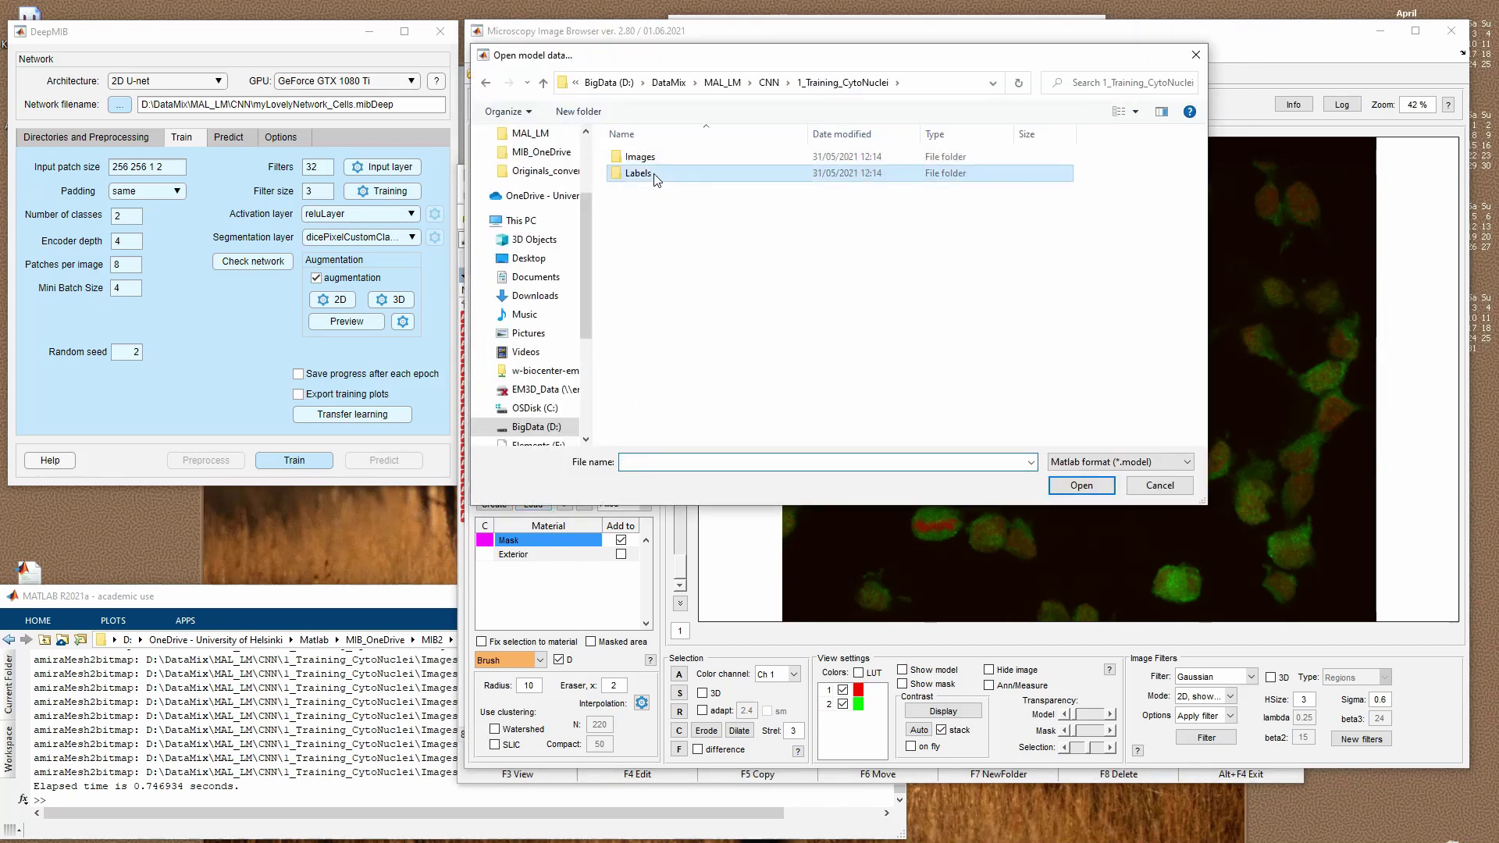
left_click(700, 403, "shift")
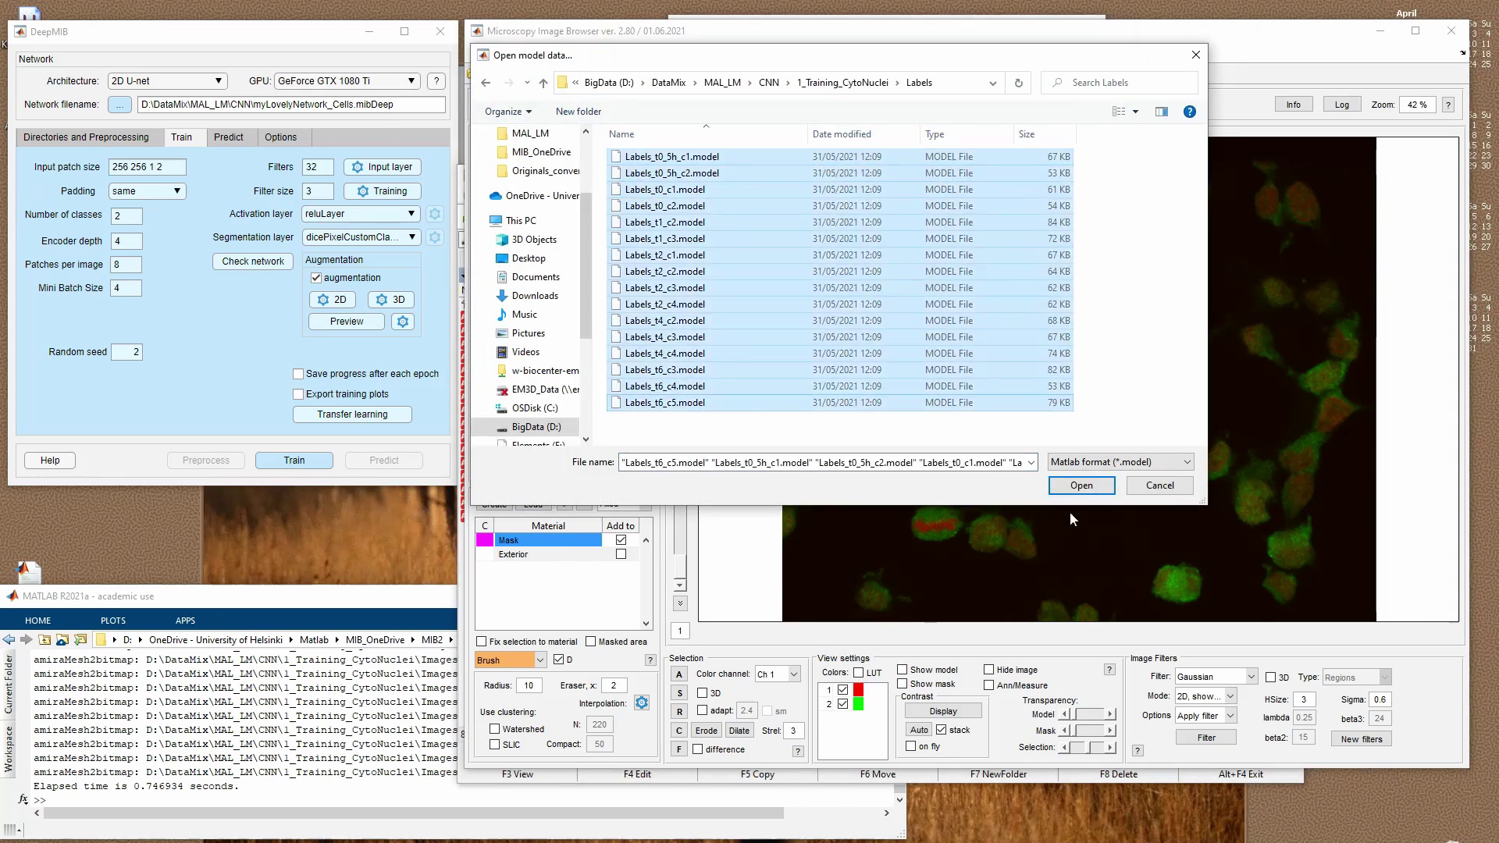
left_click(1080, 485)
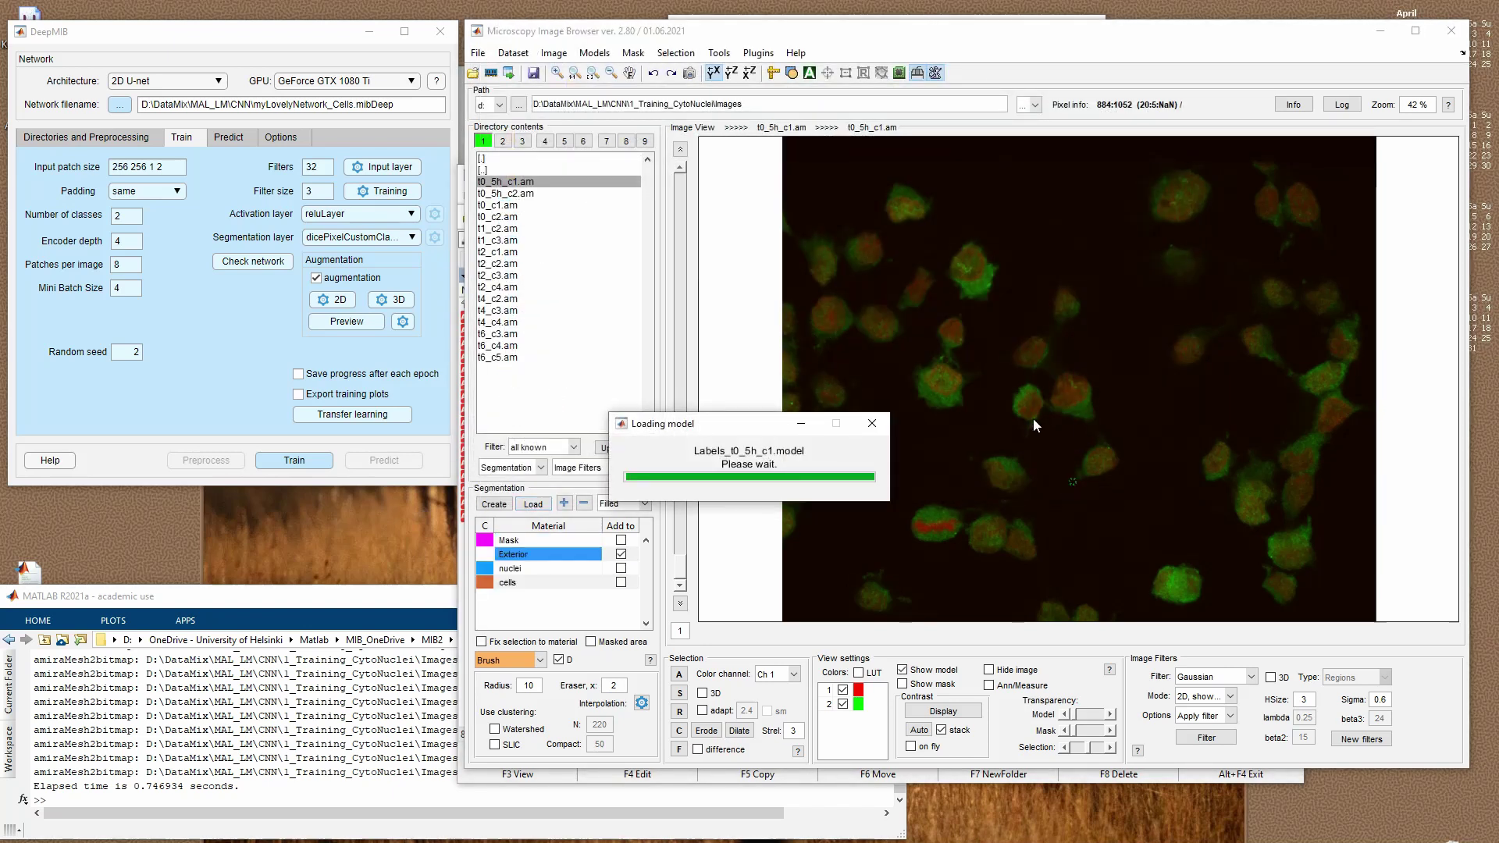
- Compare the nuclei and cells model with several training images by toggling the model overlay
key("space")
key("space")
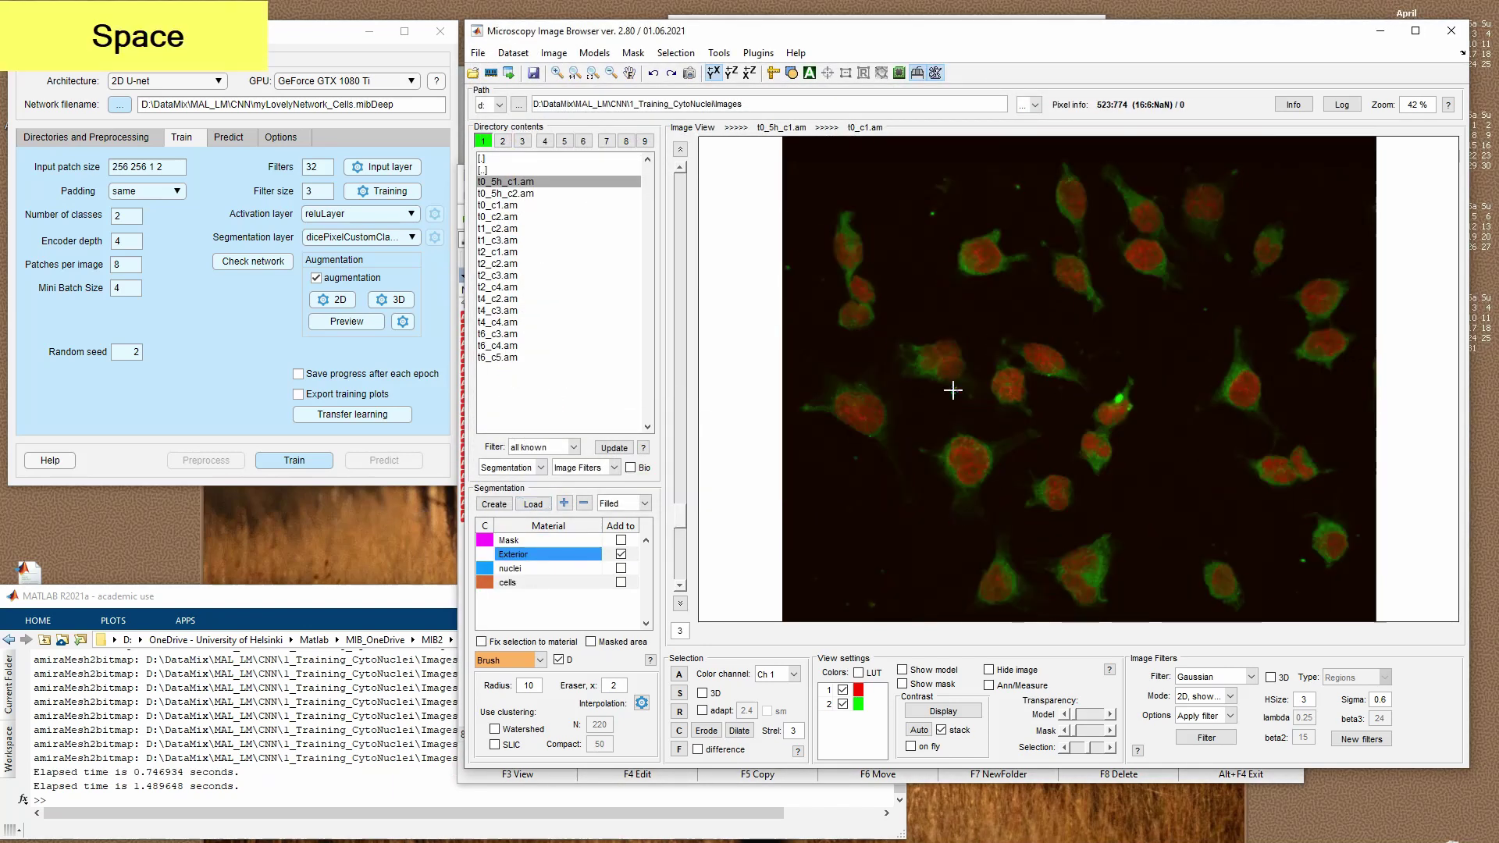
scroll(952, 392, "down", 2)
- In DeepMIB, set the directory with images and models for training to D:\DataMix\MAL_LM\CNN\1_Training_CytoNuclei
left_click(226, 322)
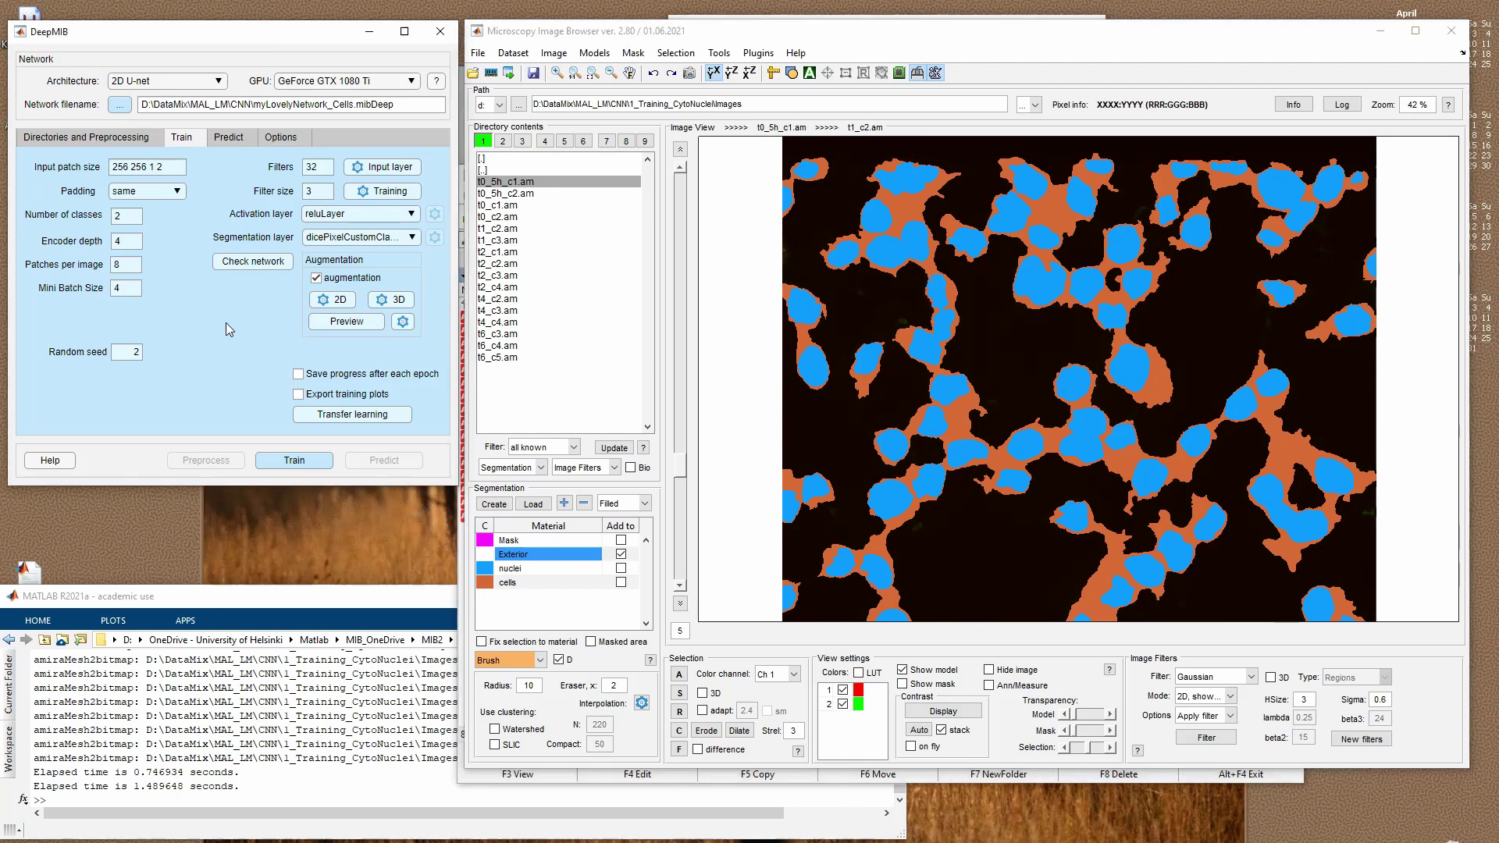
left_click(215, 140)
left_click(202, 141)
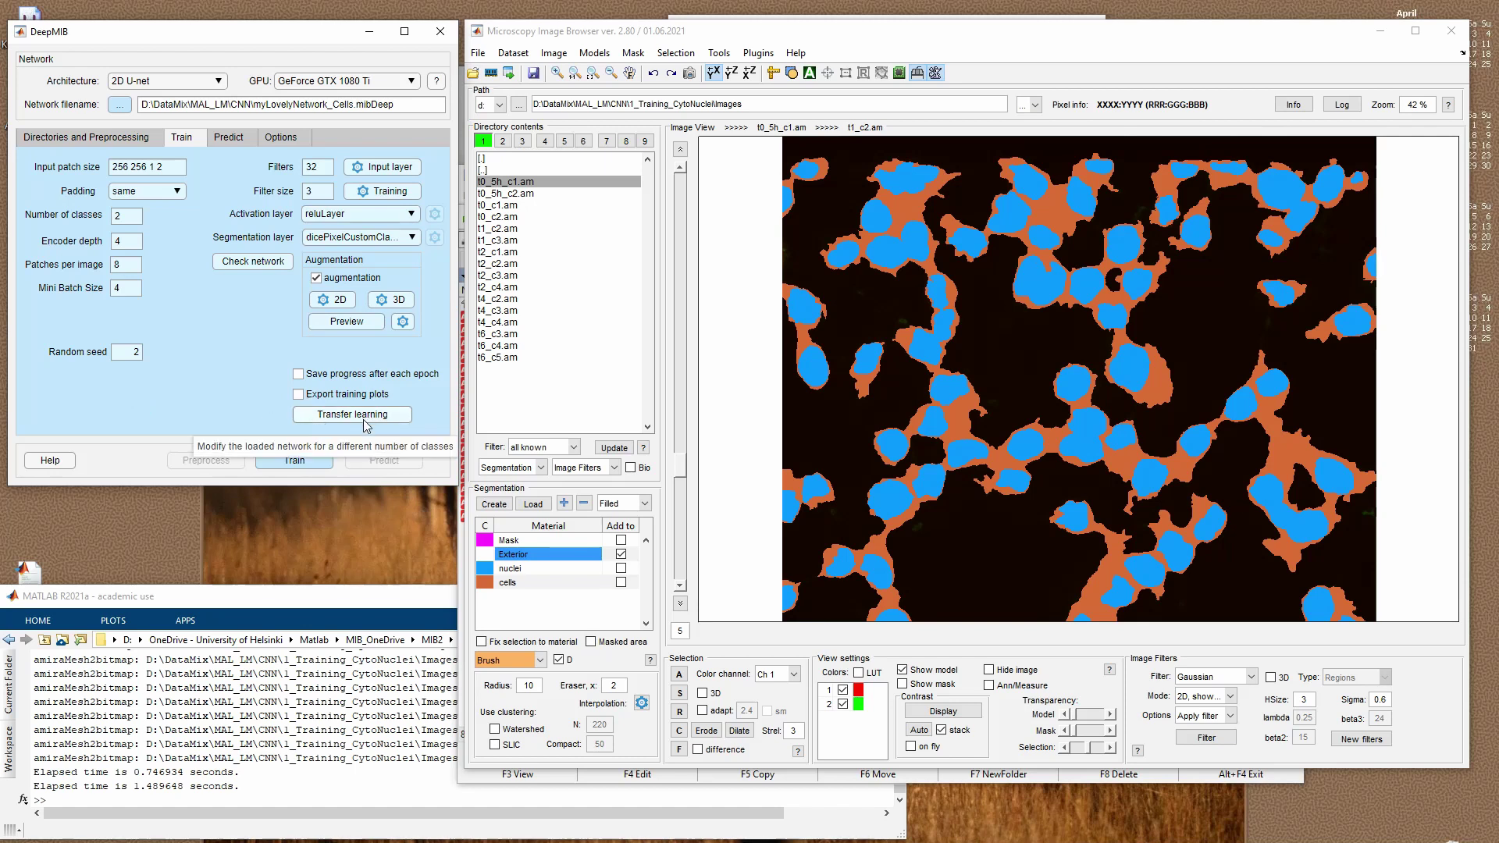
left_click(87, 140)
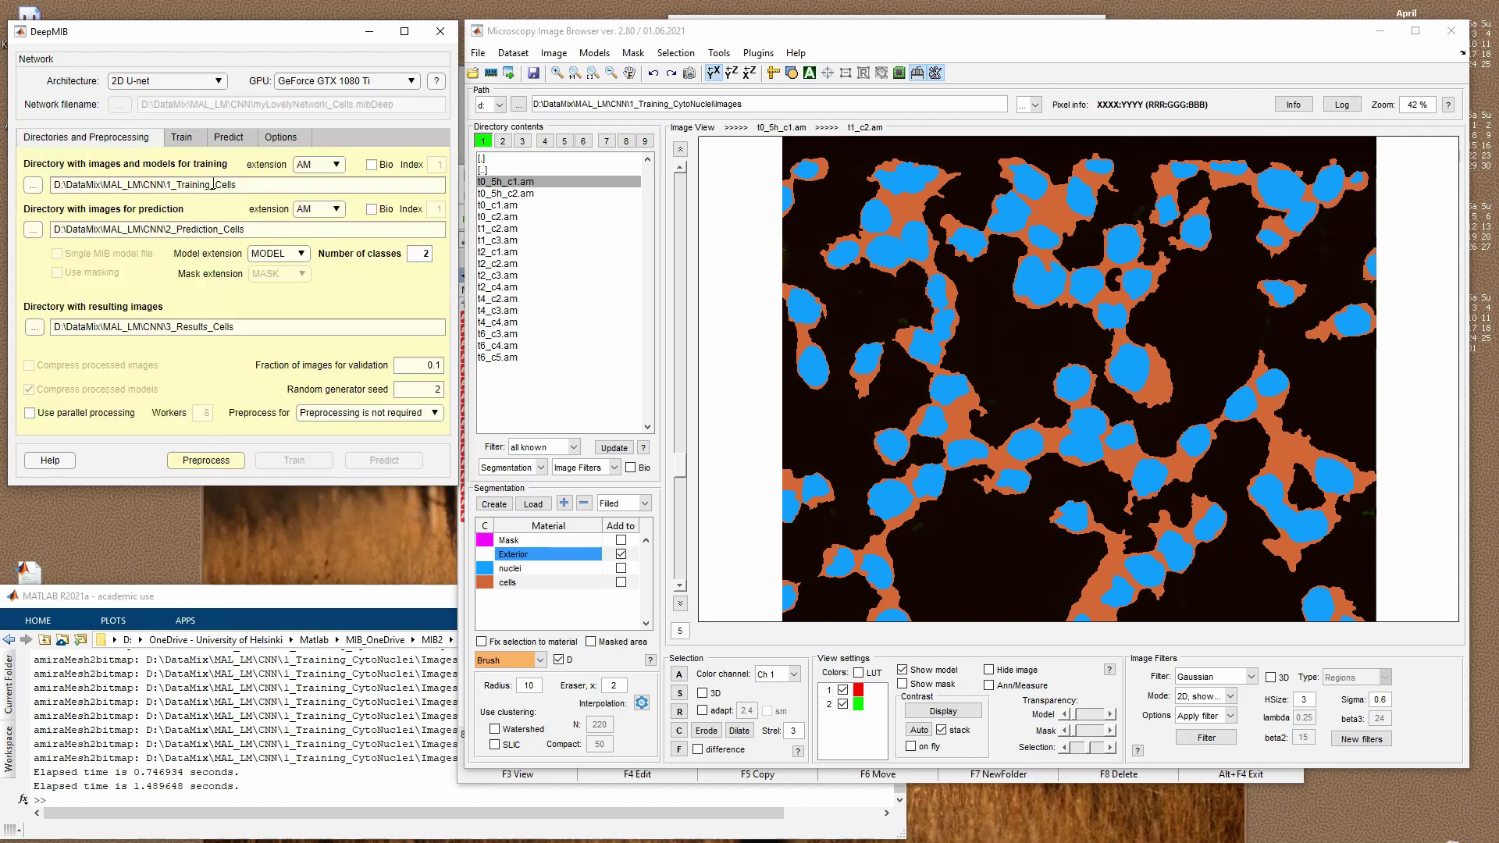
left_click(33, 185)
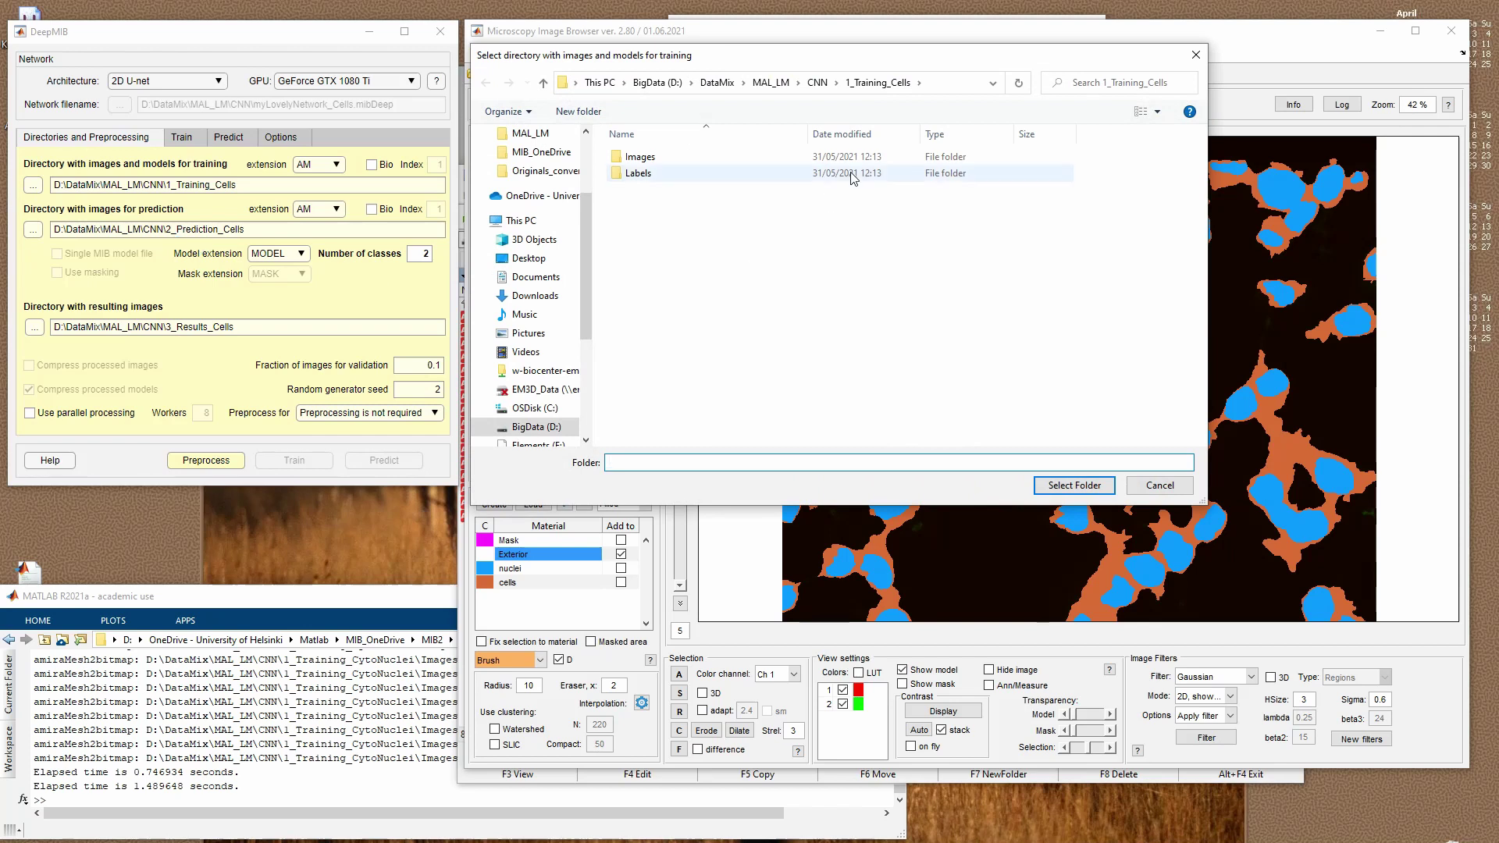
left_click(817, 82)
left_click(655, 175)
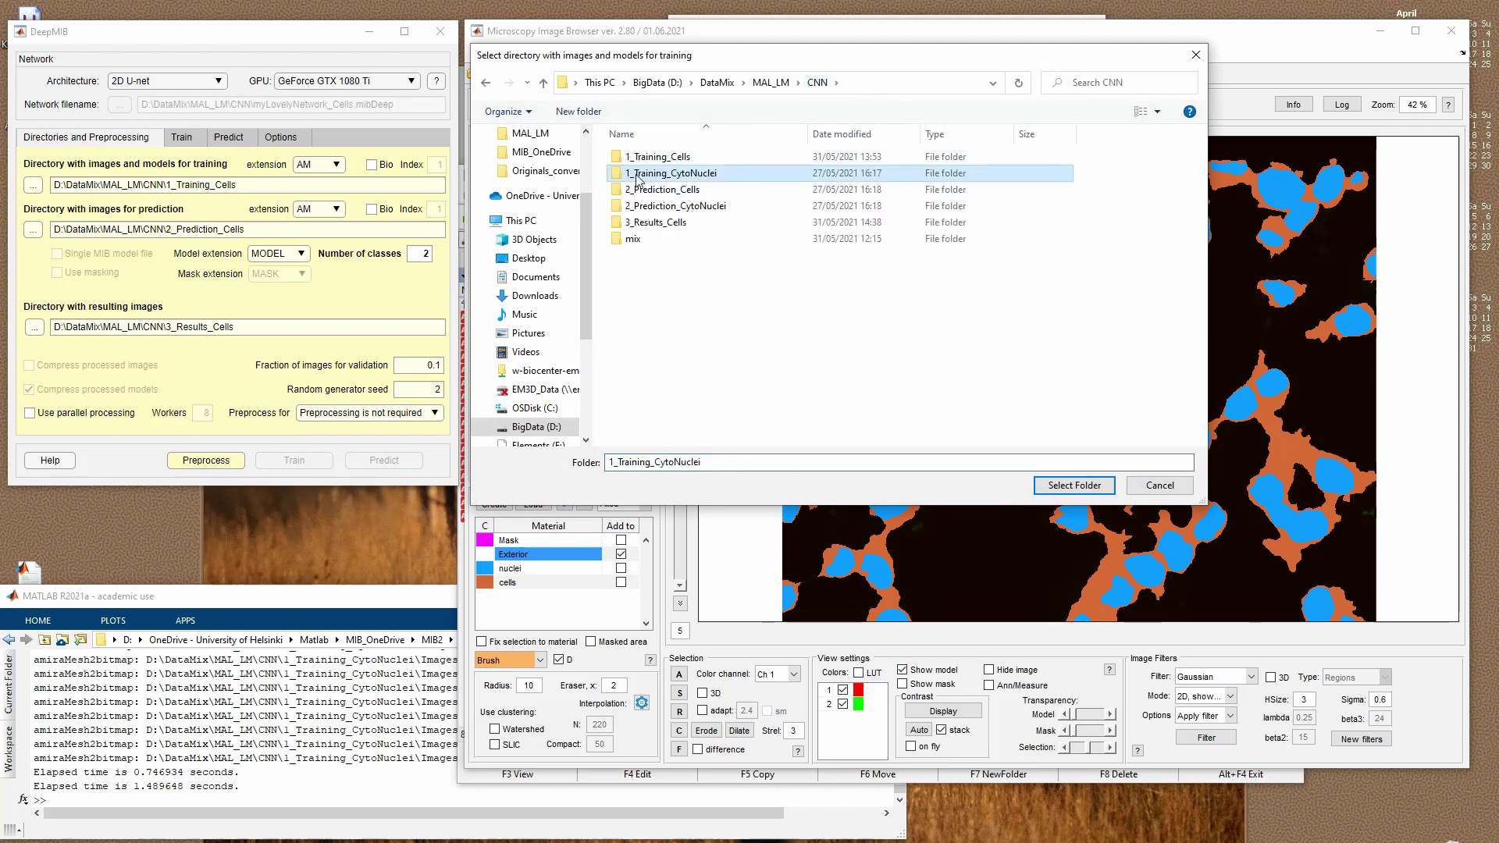
double_click(656, 175)
left_click(1066, 484)
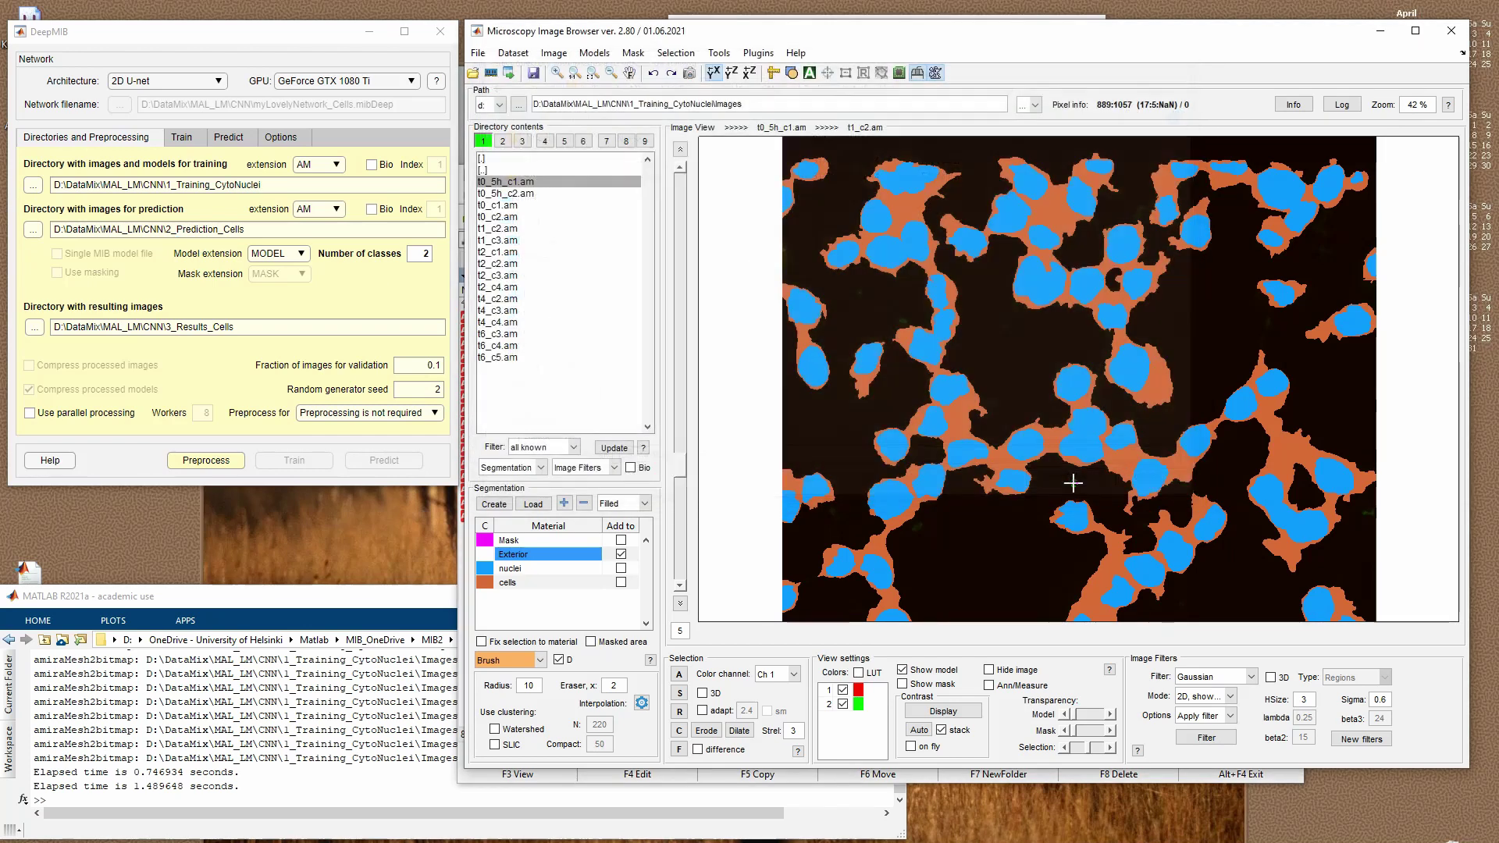
- Set the directory with images for prediction to D:\DataMix\MAL_LM\CNN\2_Prediction_CytoNuclei
left_click(32, 229)
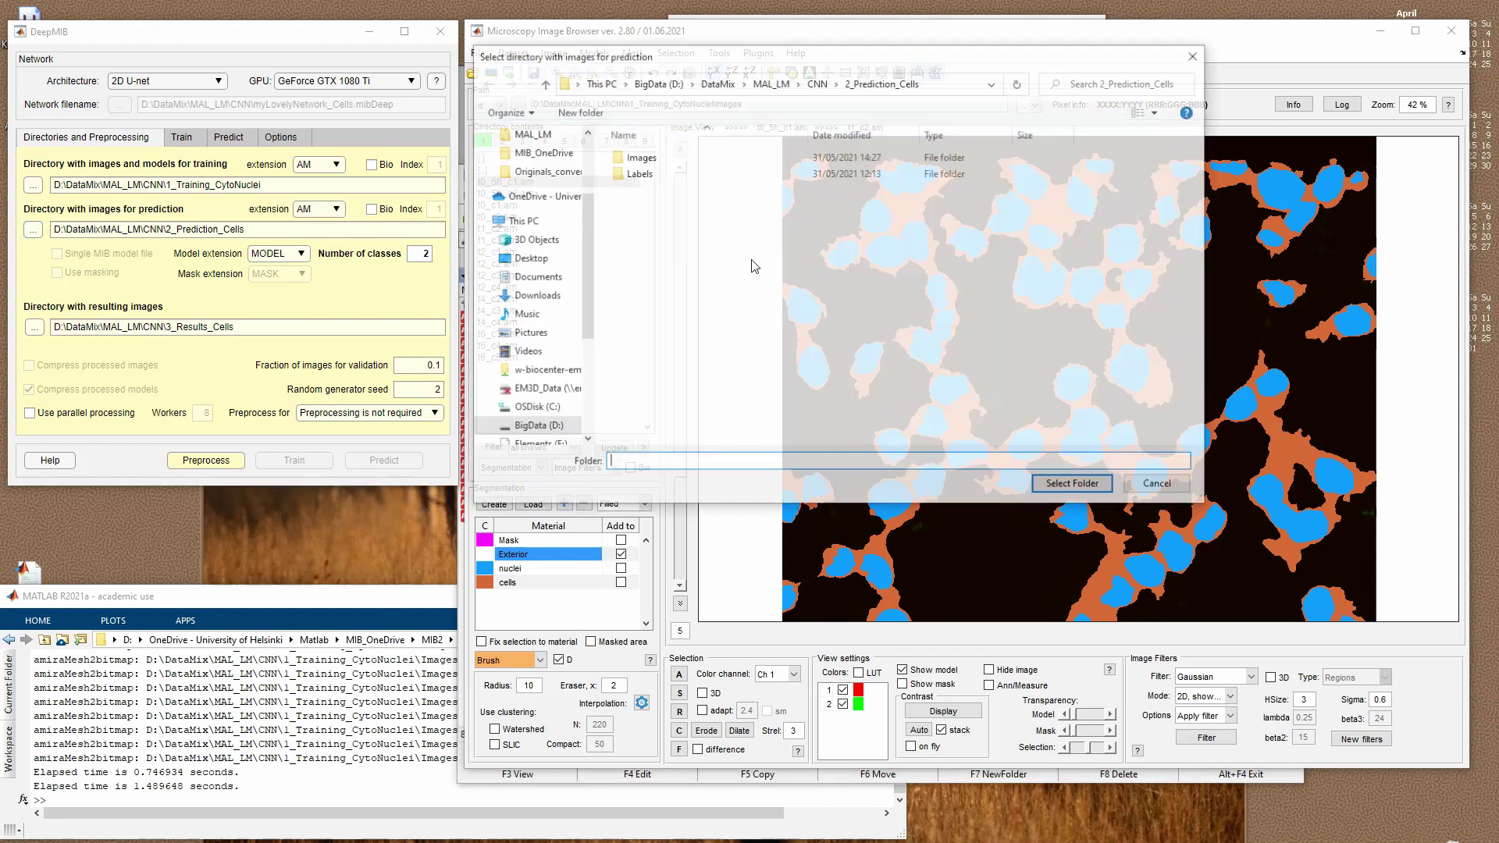
left_click(816, 82)
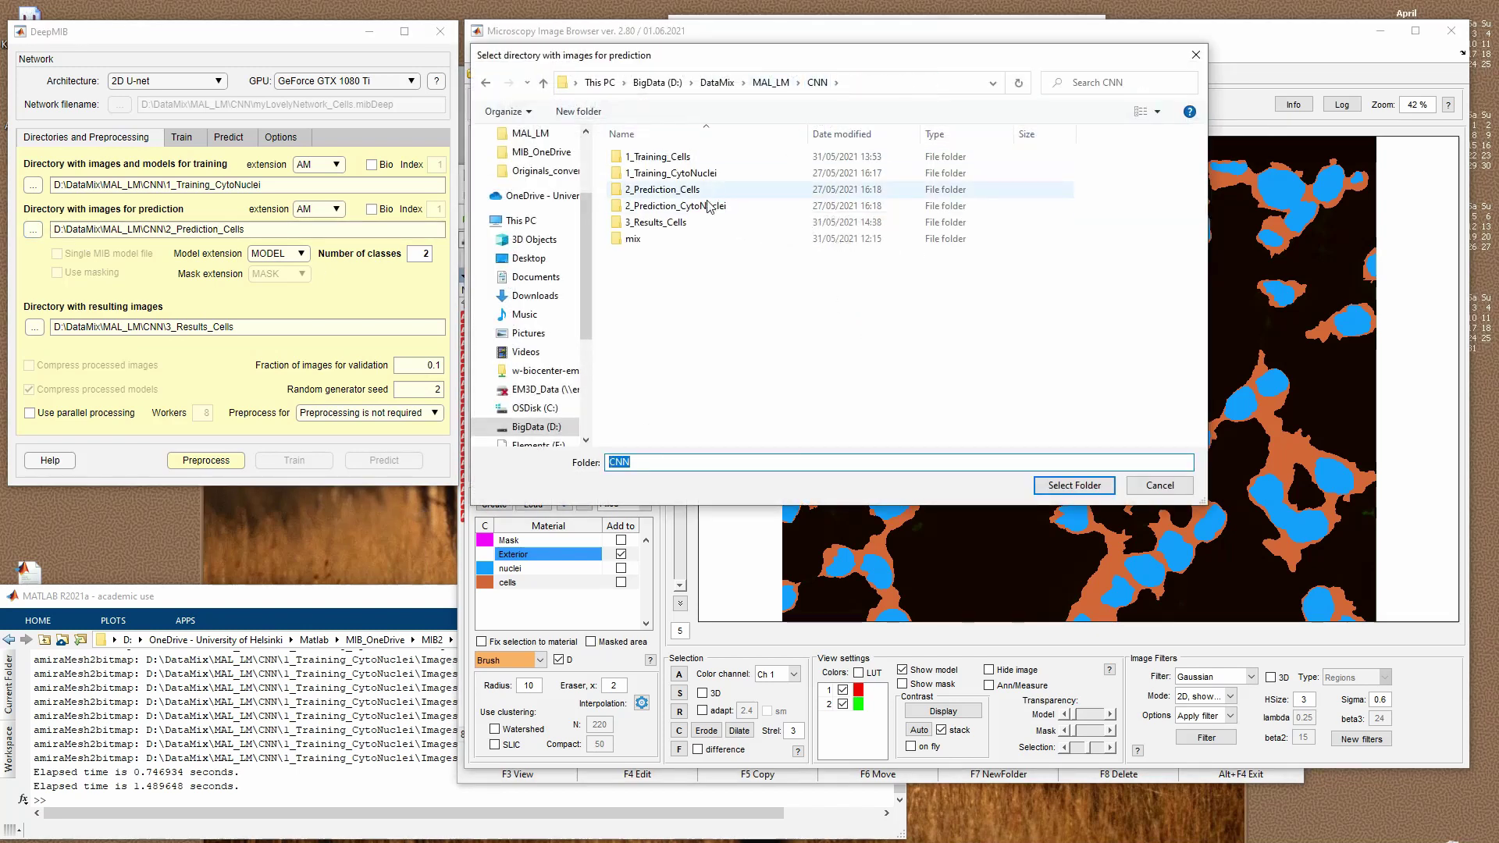
double_click(707, 207)
left_click(1074, 485)
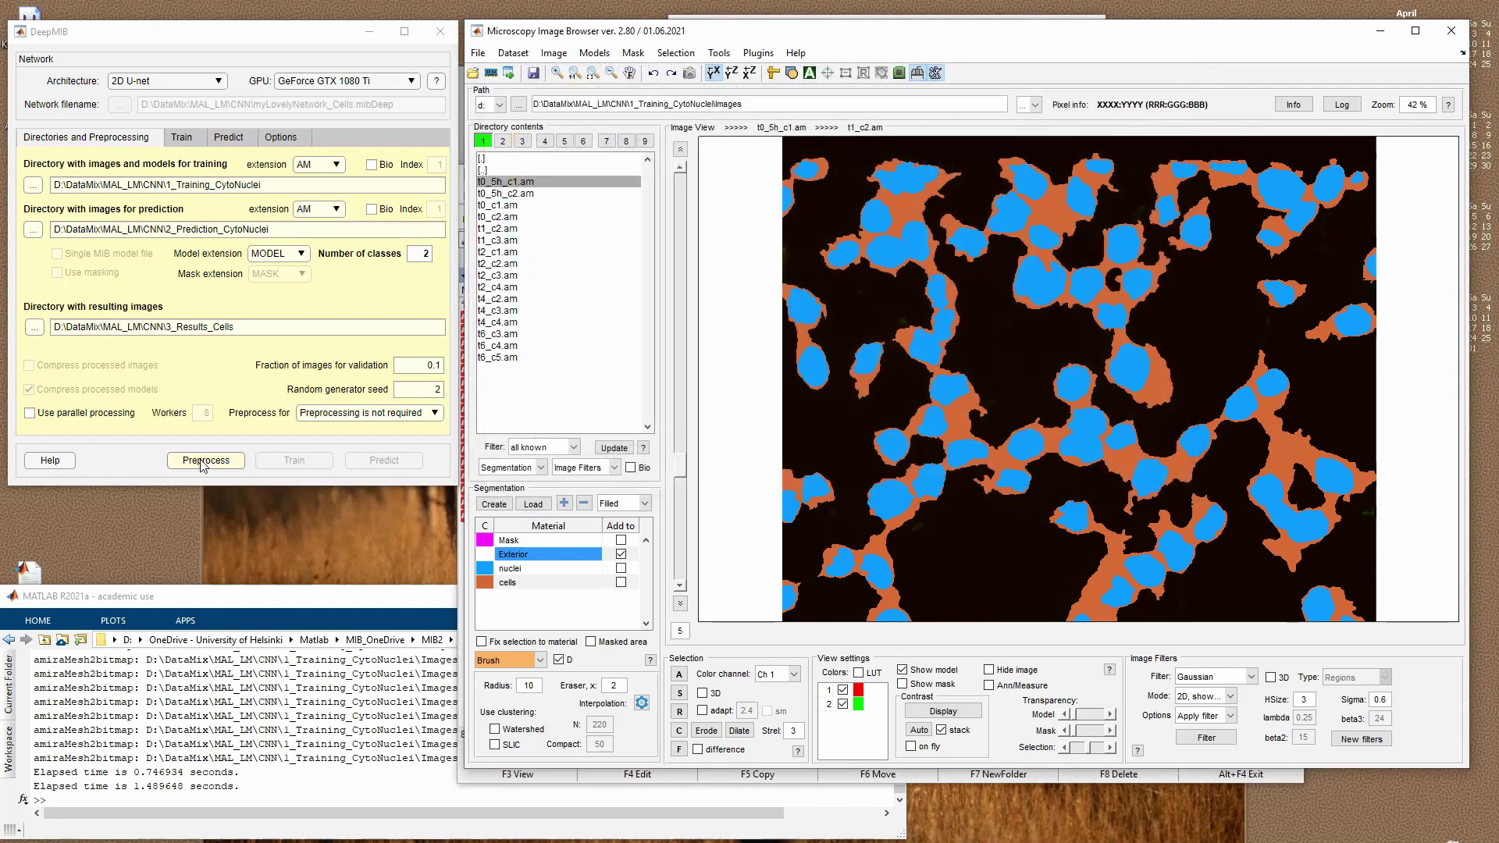
- Create a folder named 3_Results_CytoNuclei inside CNN and set it as the directory with resulting images
left_click(34, 328)
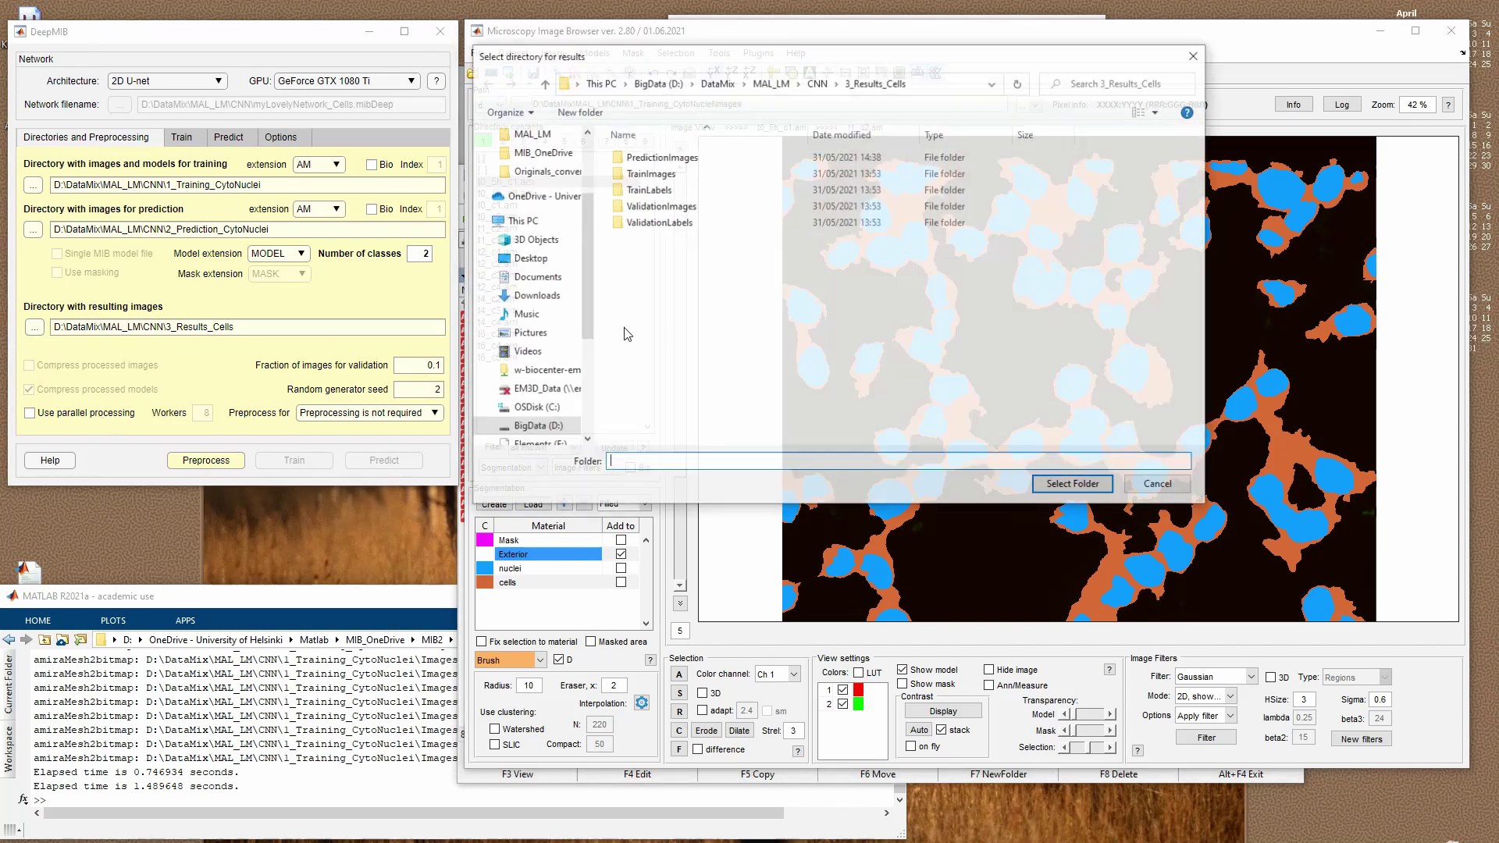
left_click(816, 83)
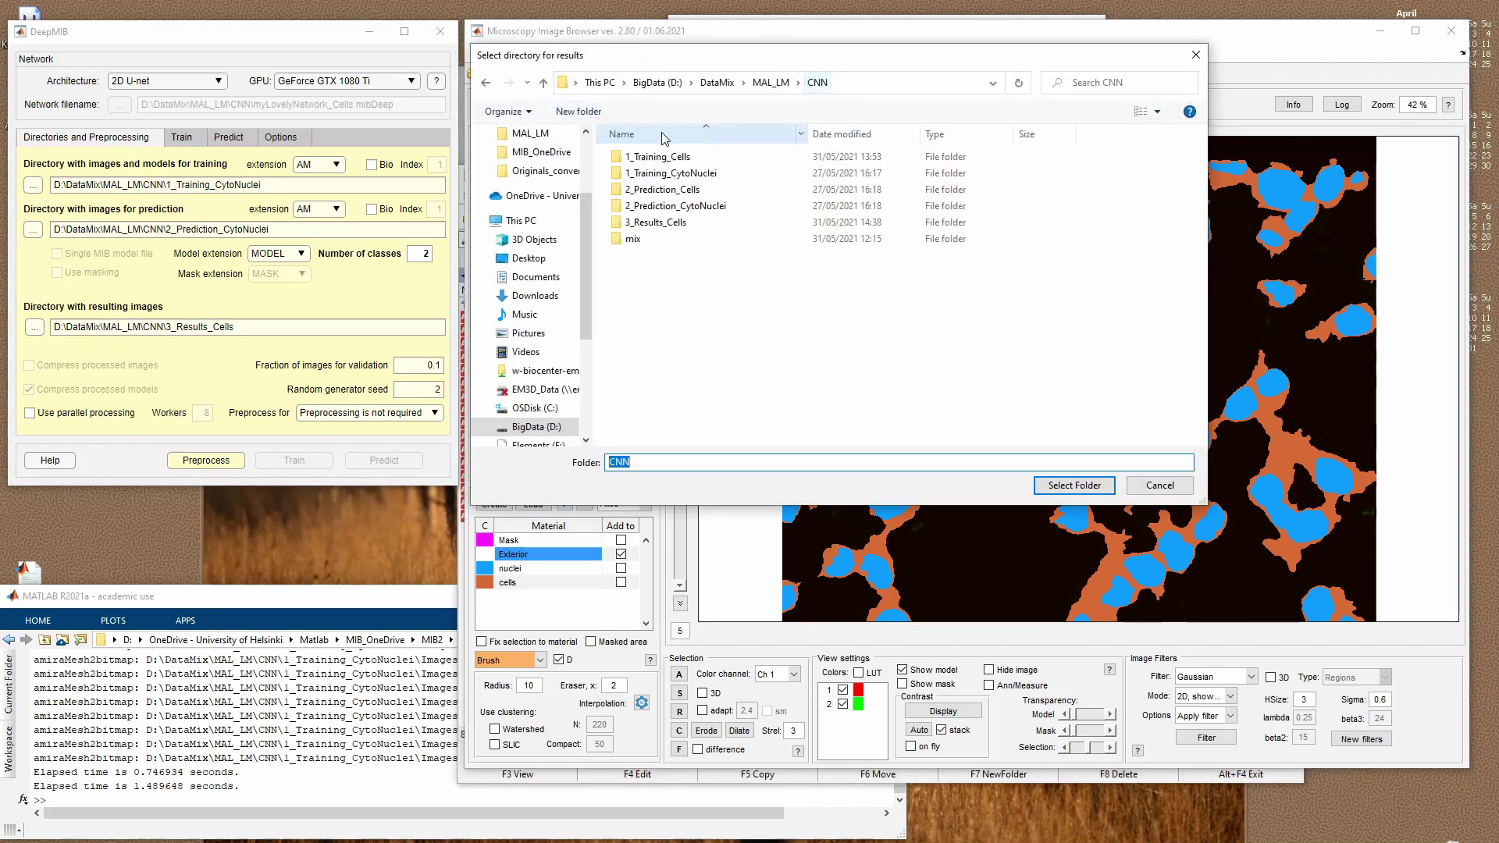
left_click(578, 112)
type("3_R")
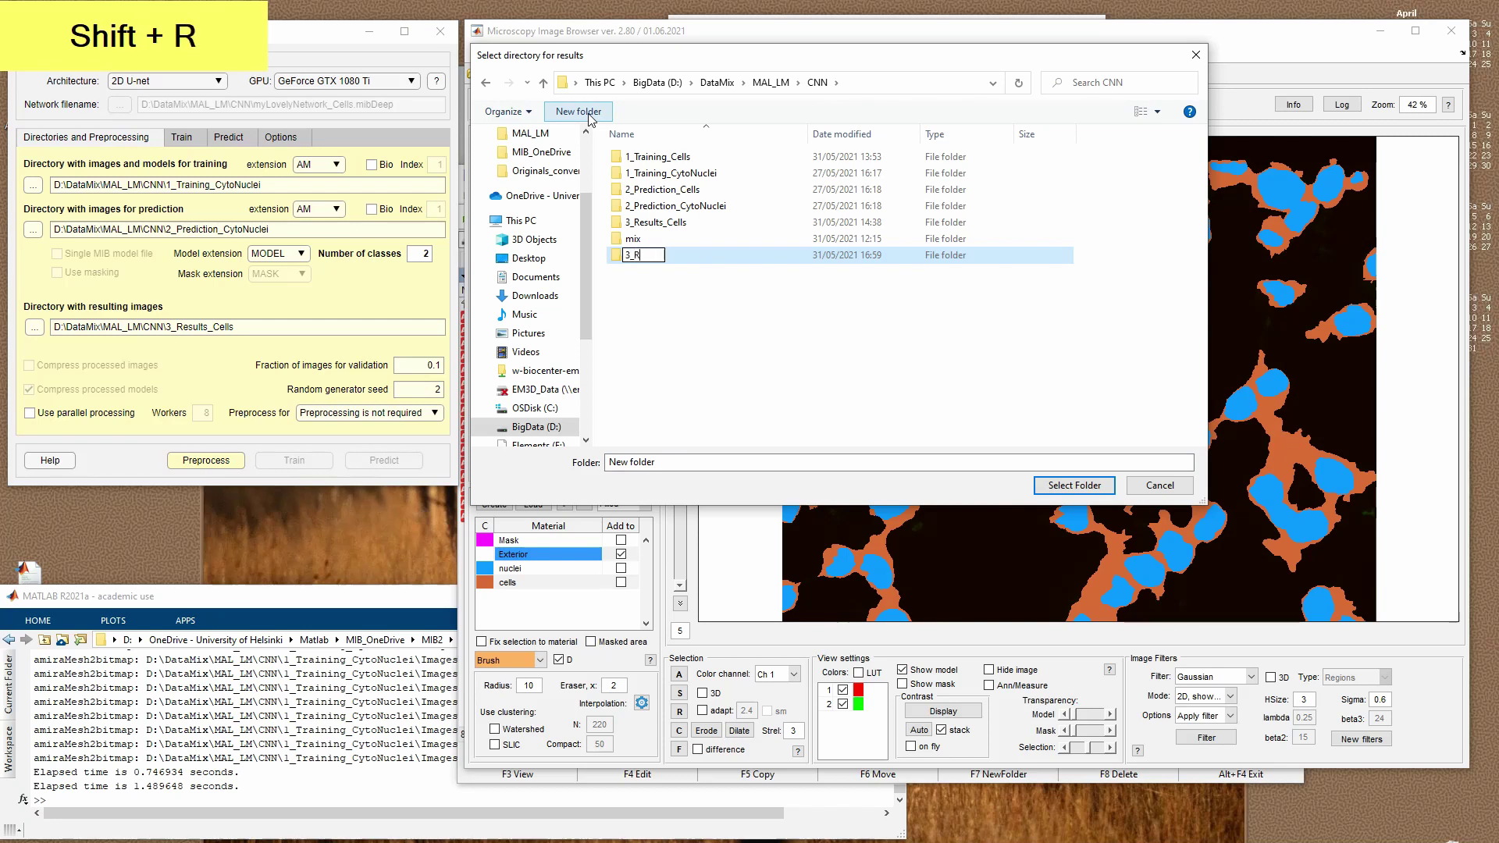
type("esull")
key("BackSpace")
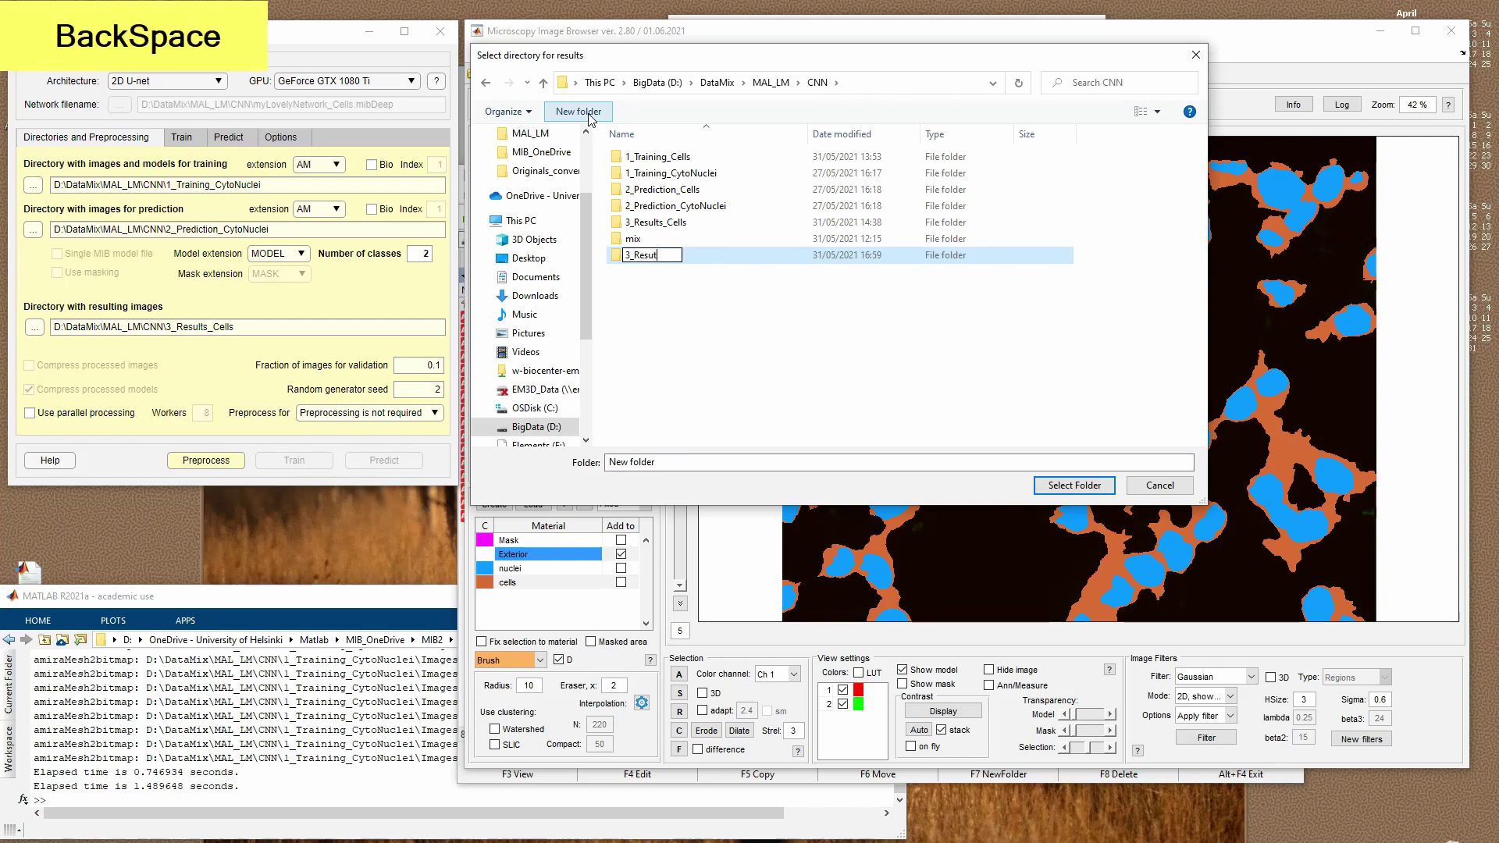
type("ts_Cy")
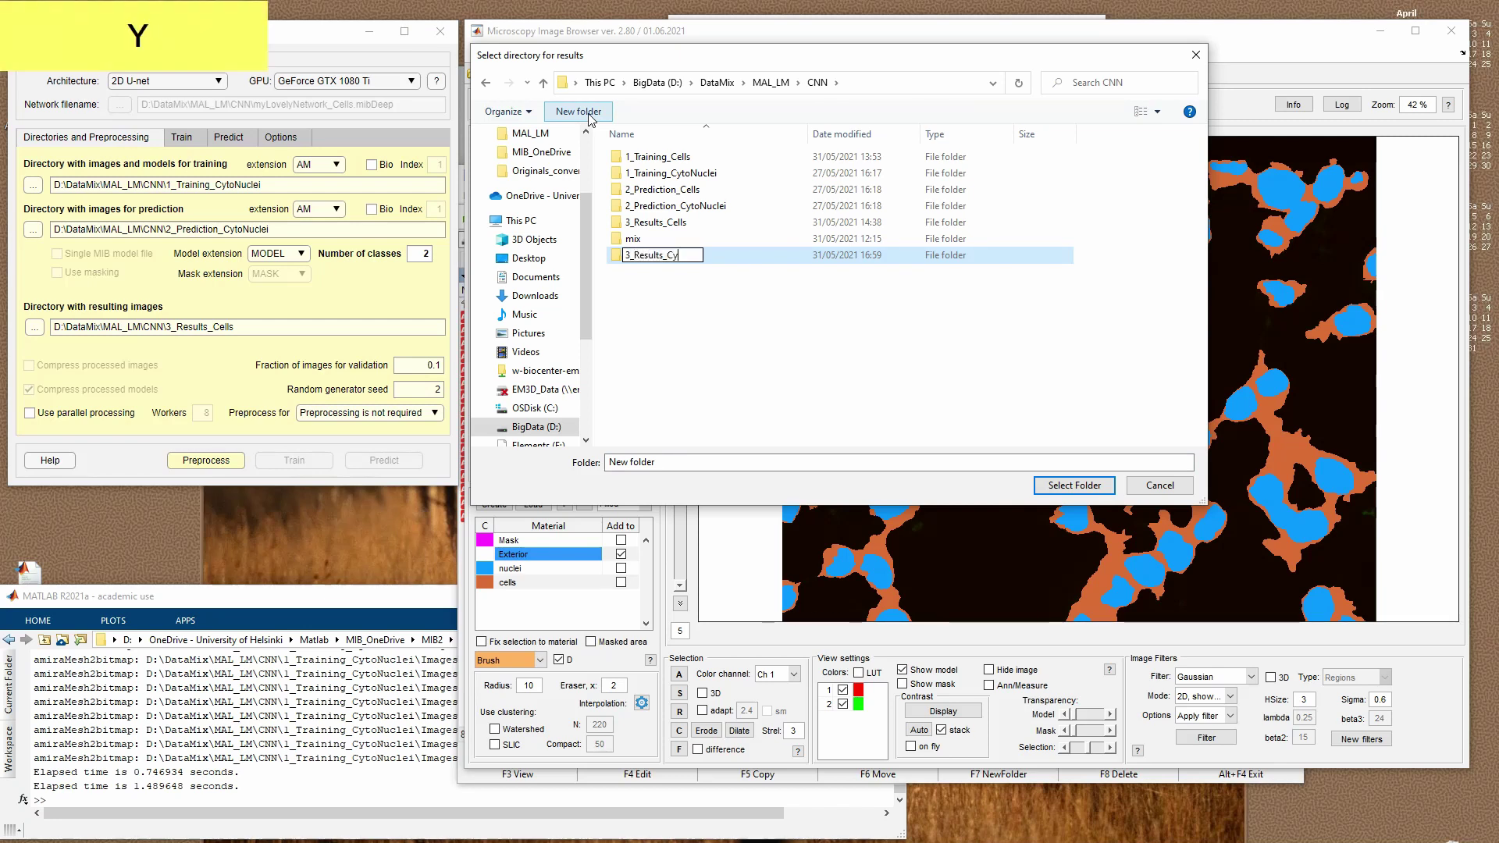
type("toNuclei")
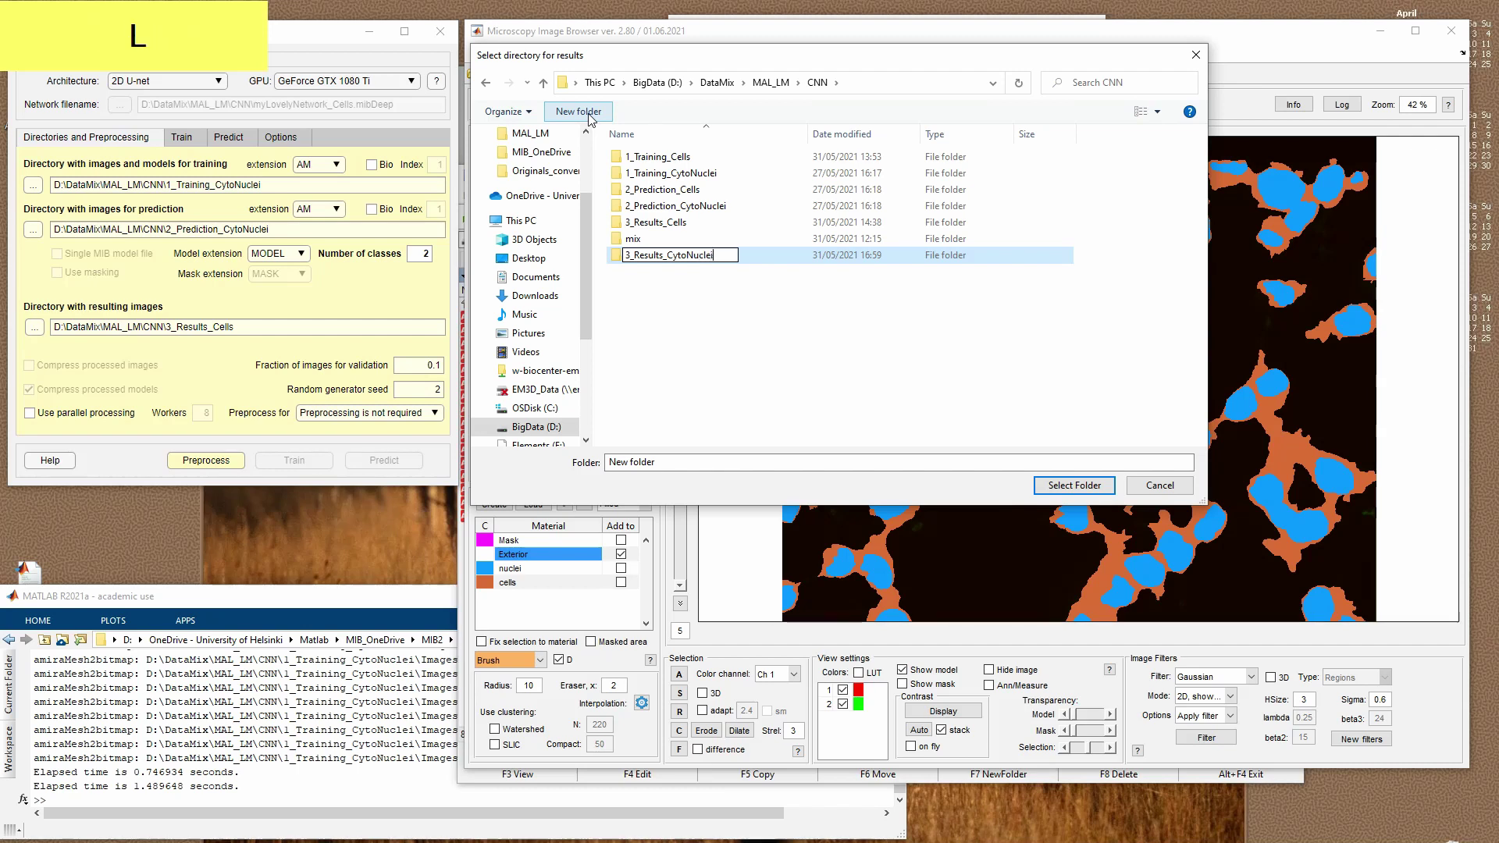
key("Return")
key("Return")
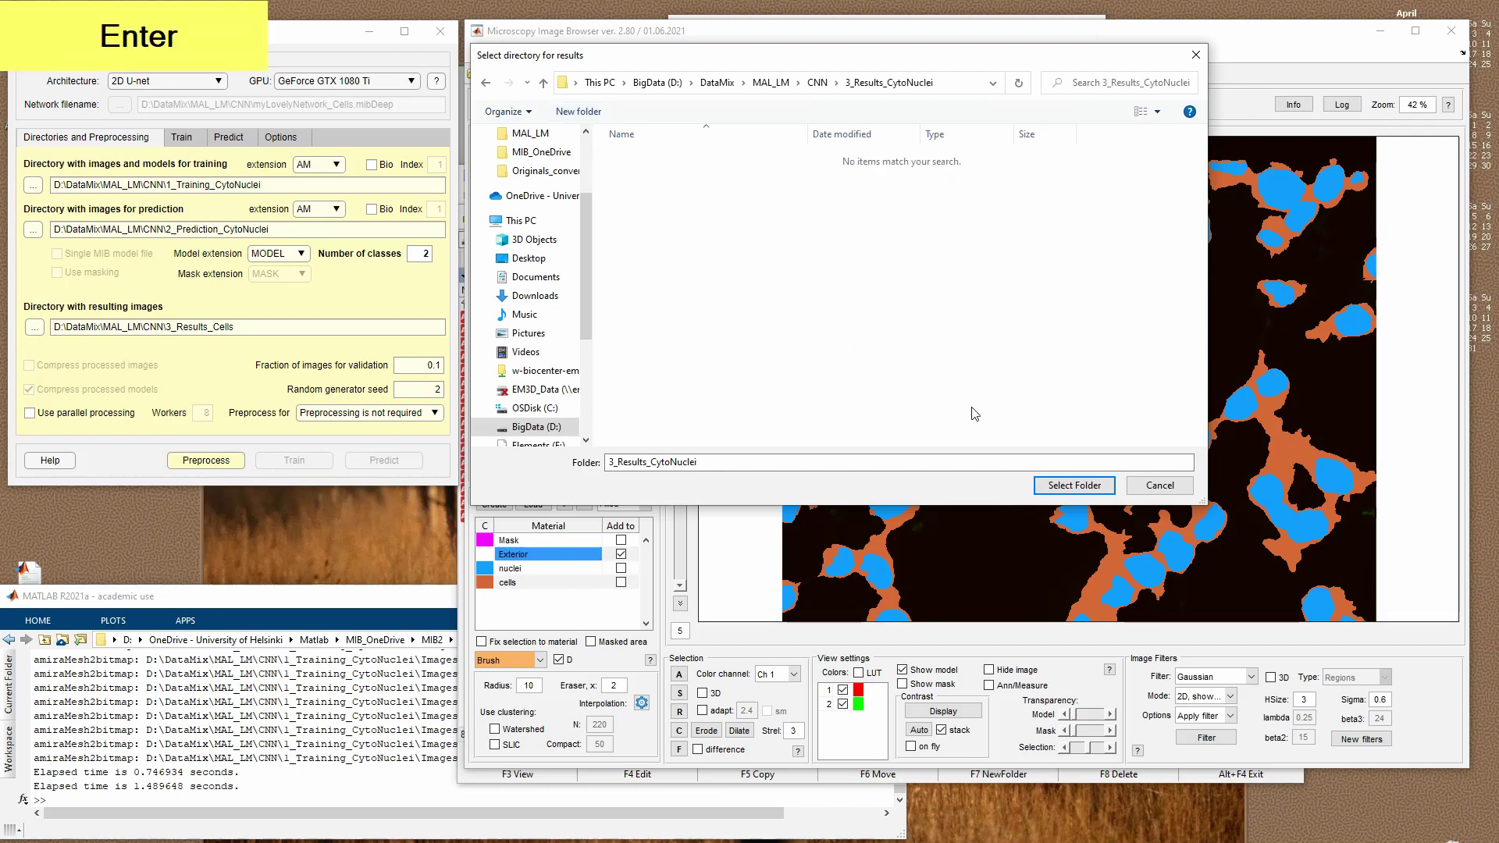
left_click(1055, 485)
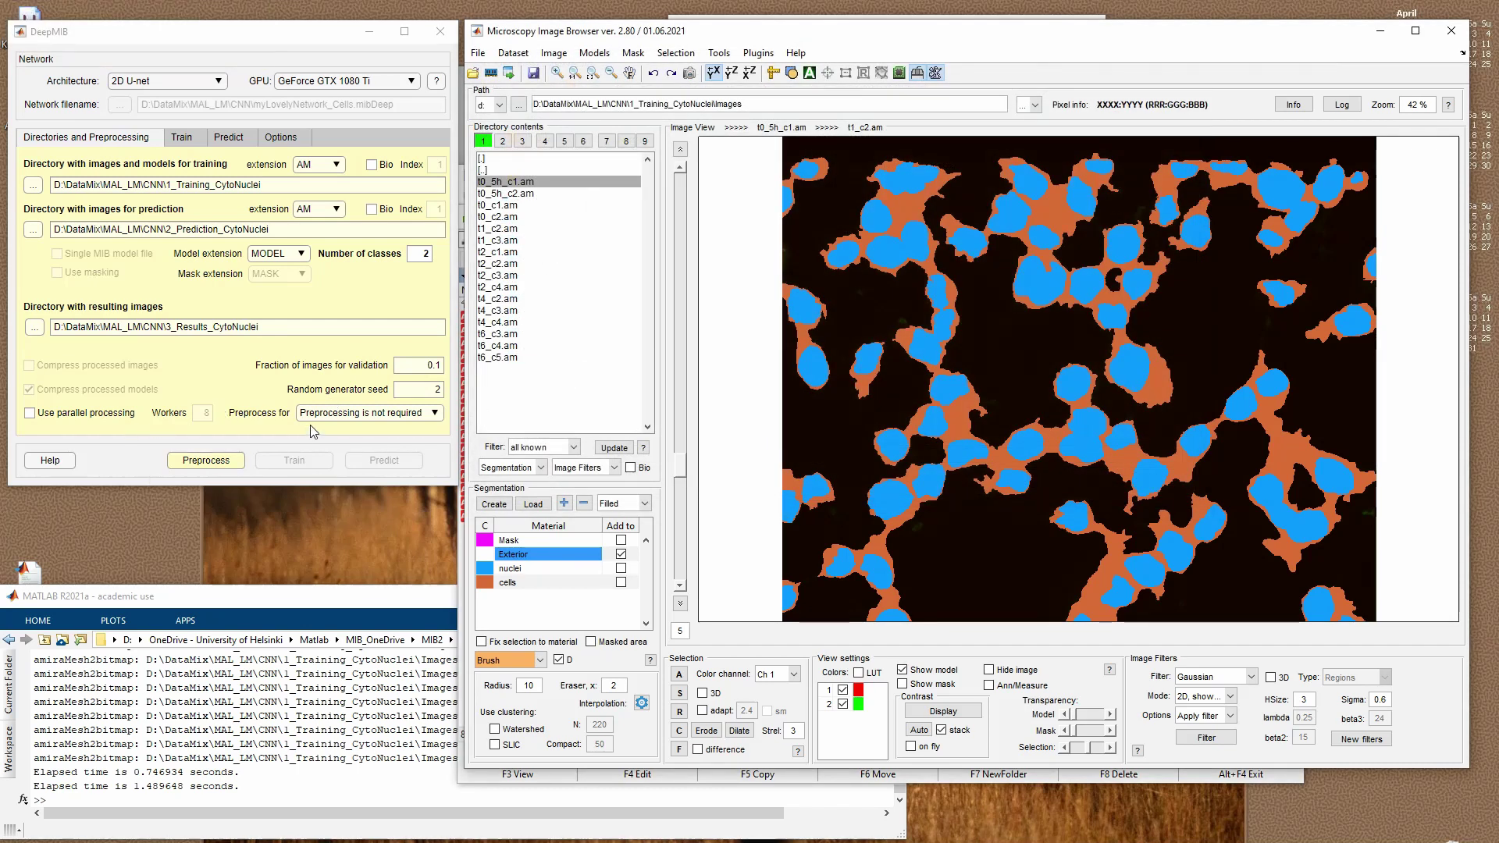
- Choose preprocessing for Training and Prediction and preprocess the nuclei and cells images
left_click(363, 413)
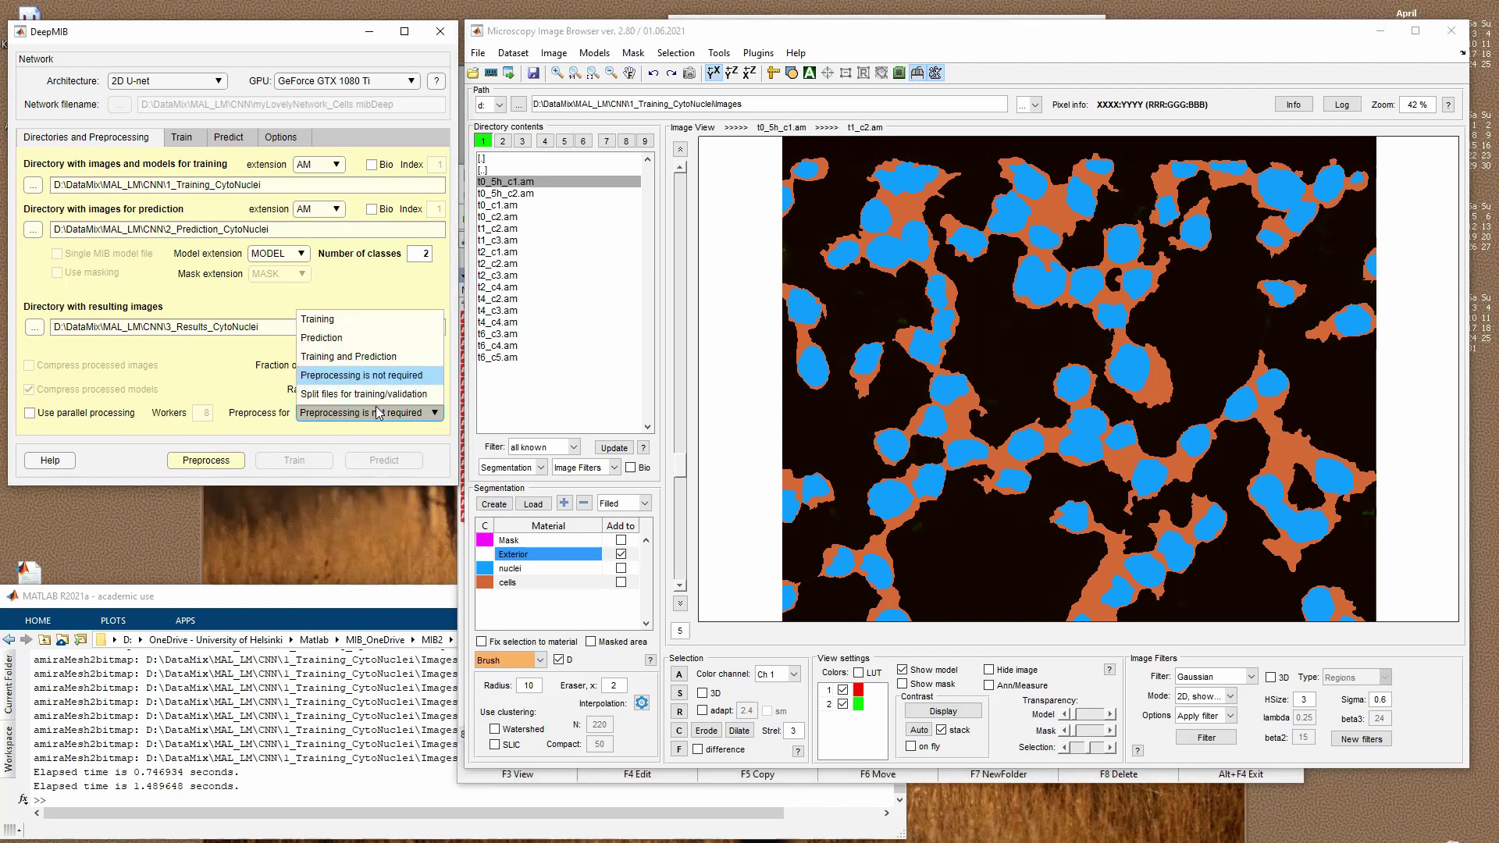
left_click(355, 357)
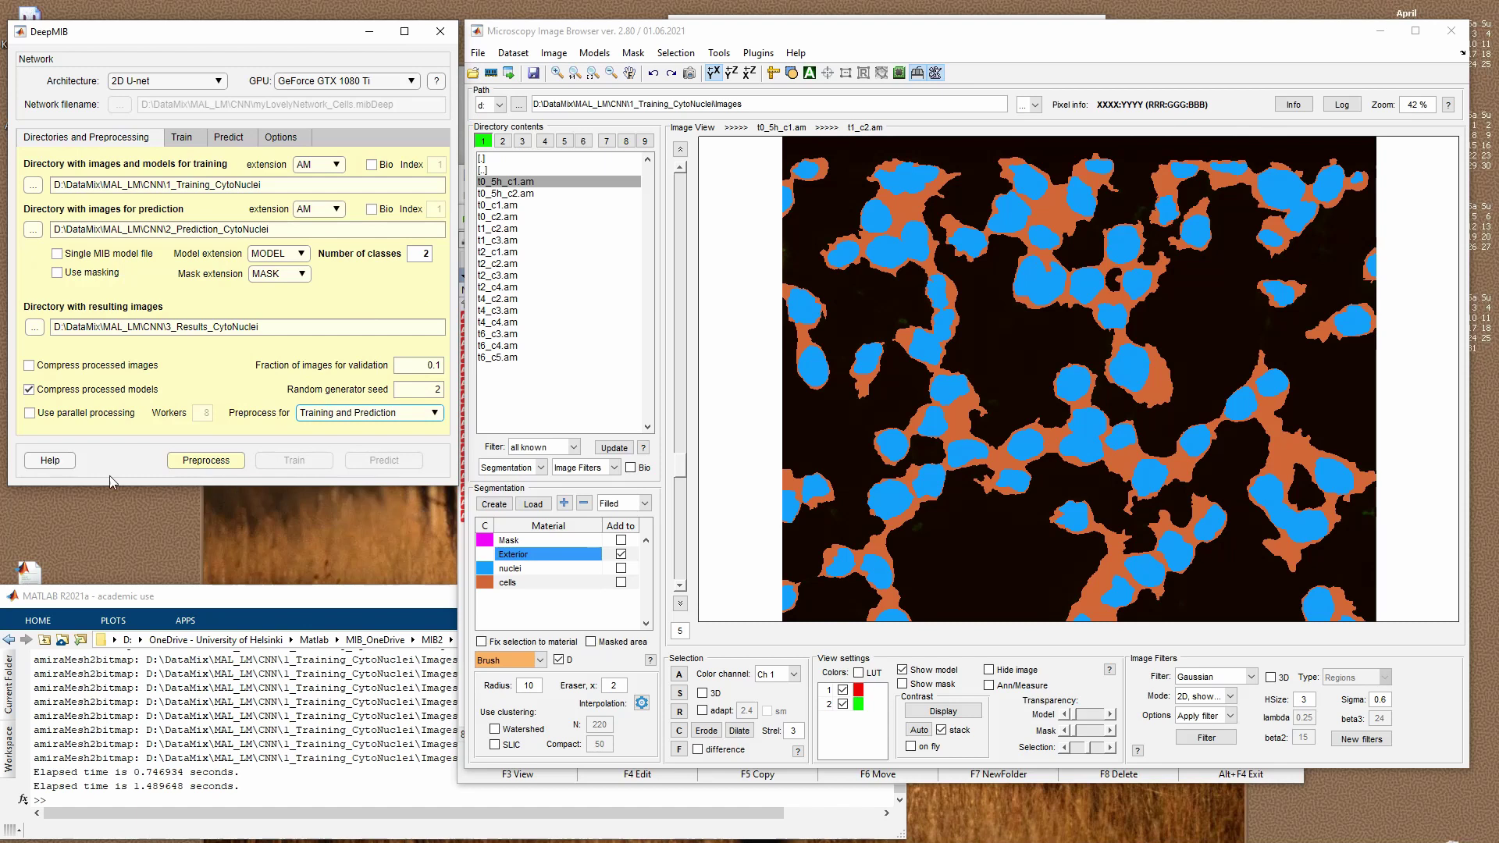
left_click(203, 460)
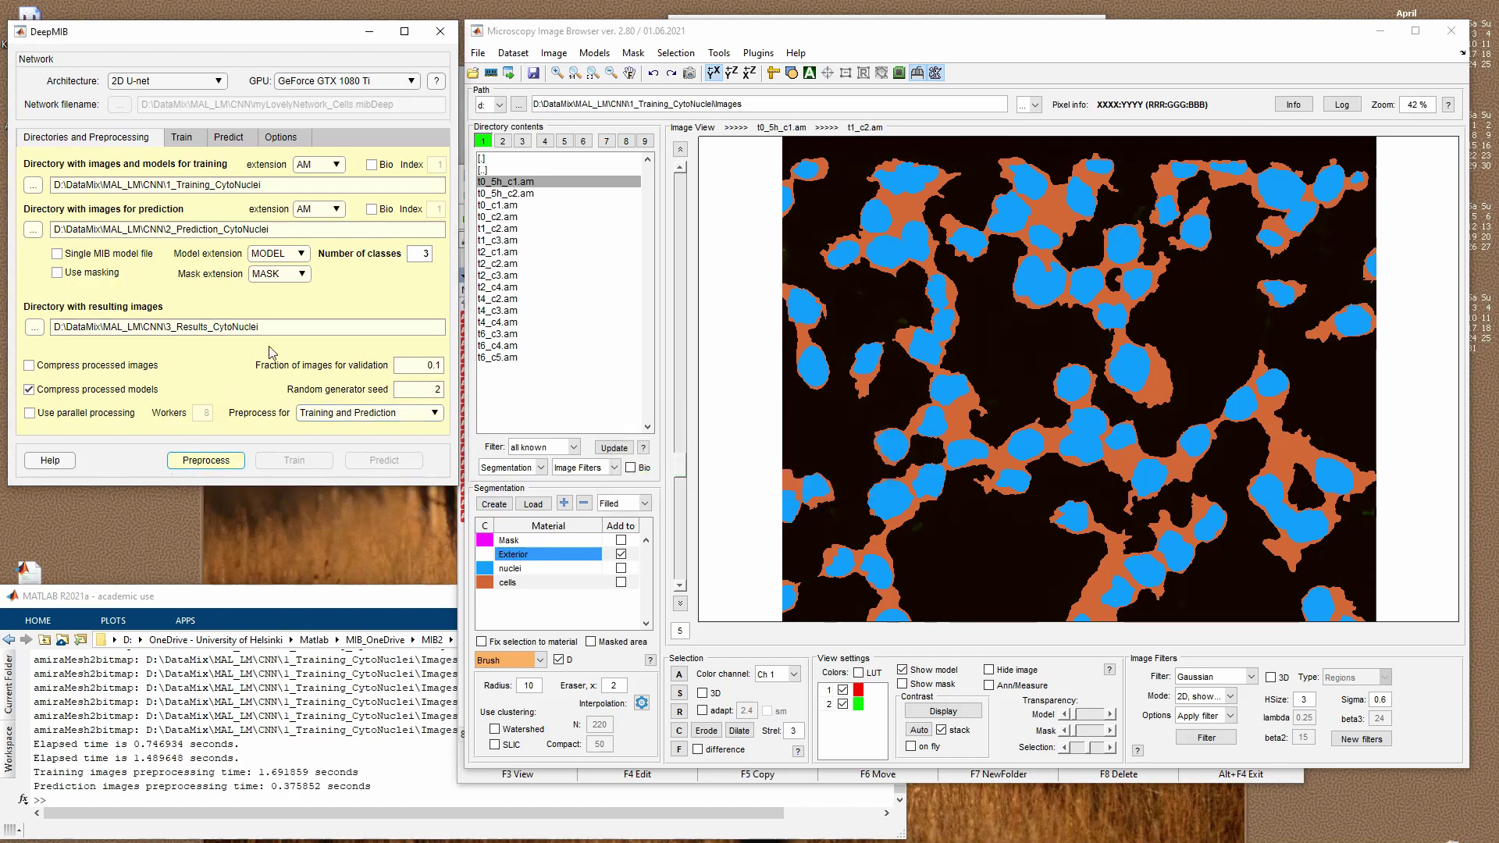
- Start transfer learning in the training settings, using myLovelyNetwork_Cells.mibDeep as the source network
left_click(183, 147)
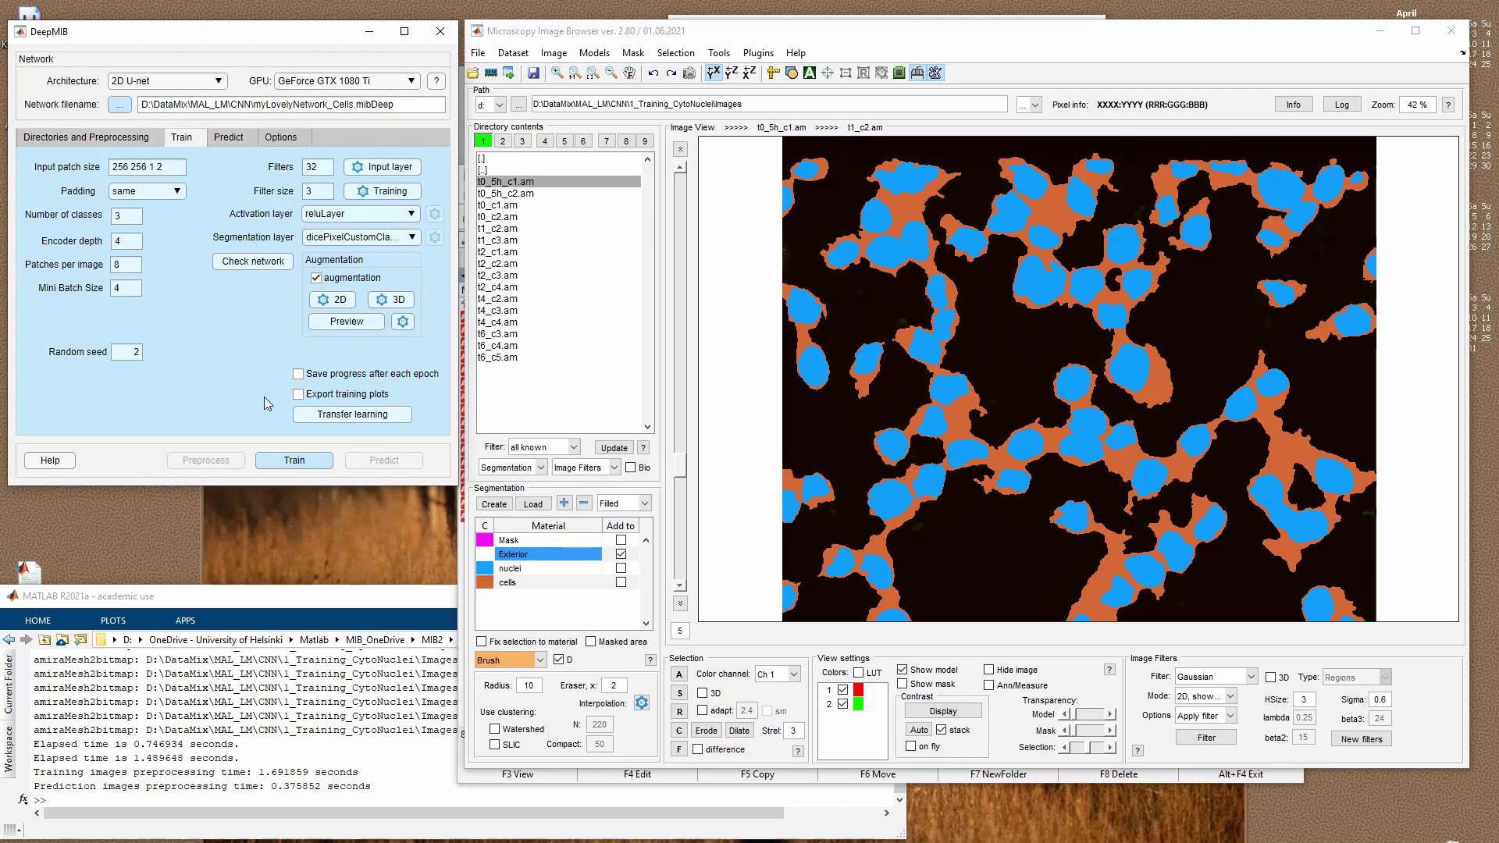
left_click(328, 414)
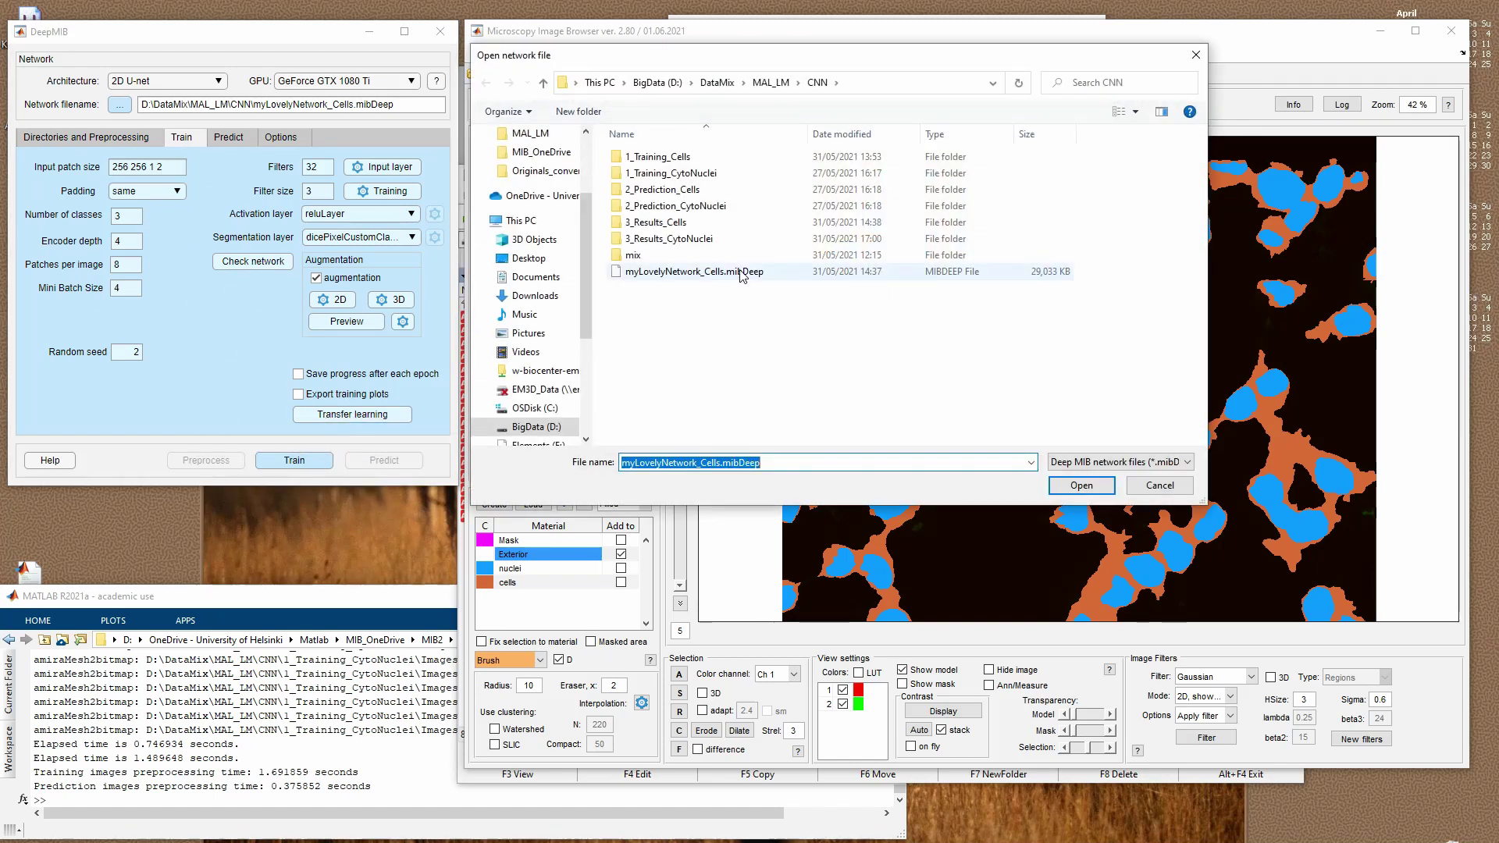
left_click(695, 271)
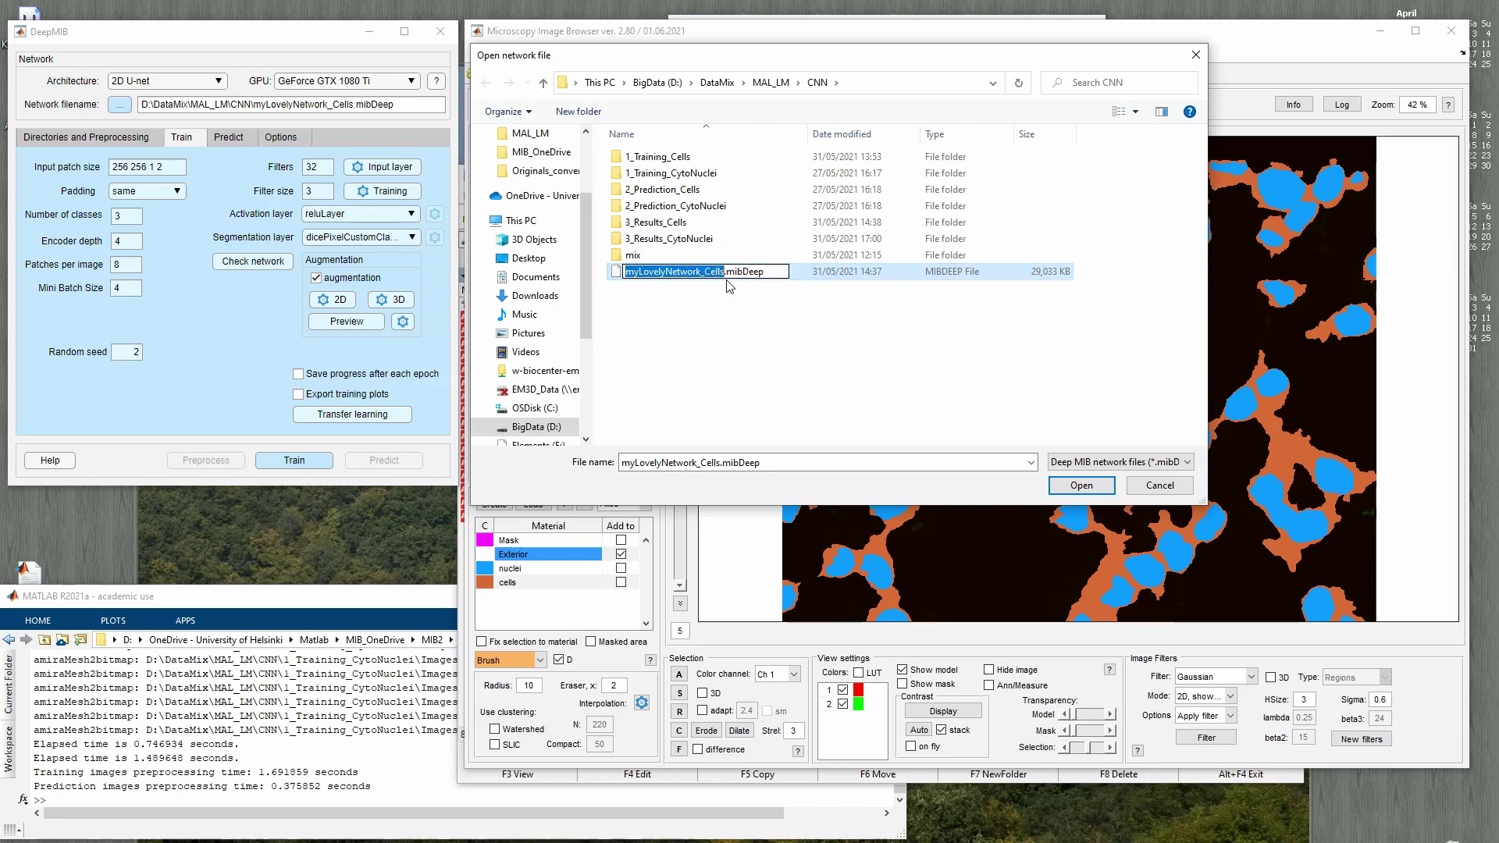
left_click(1081, 485)
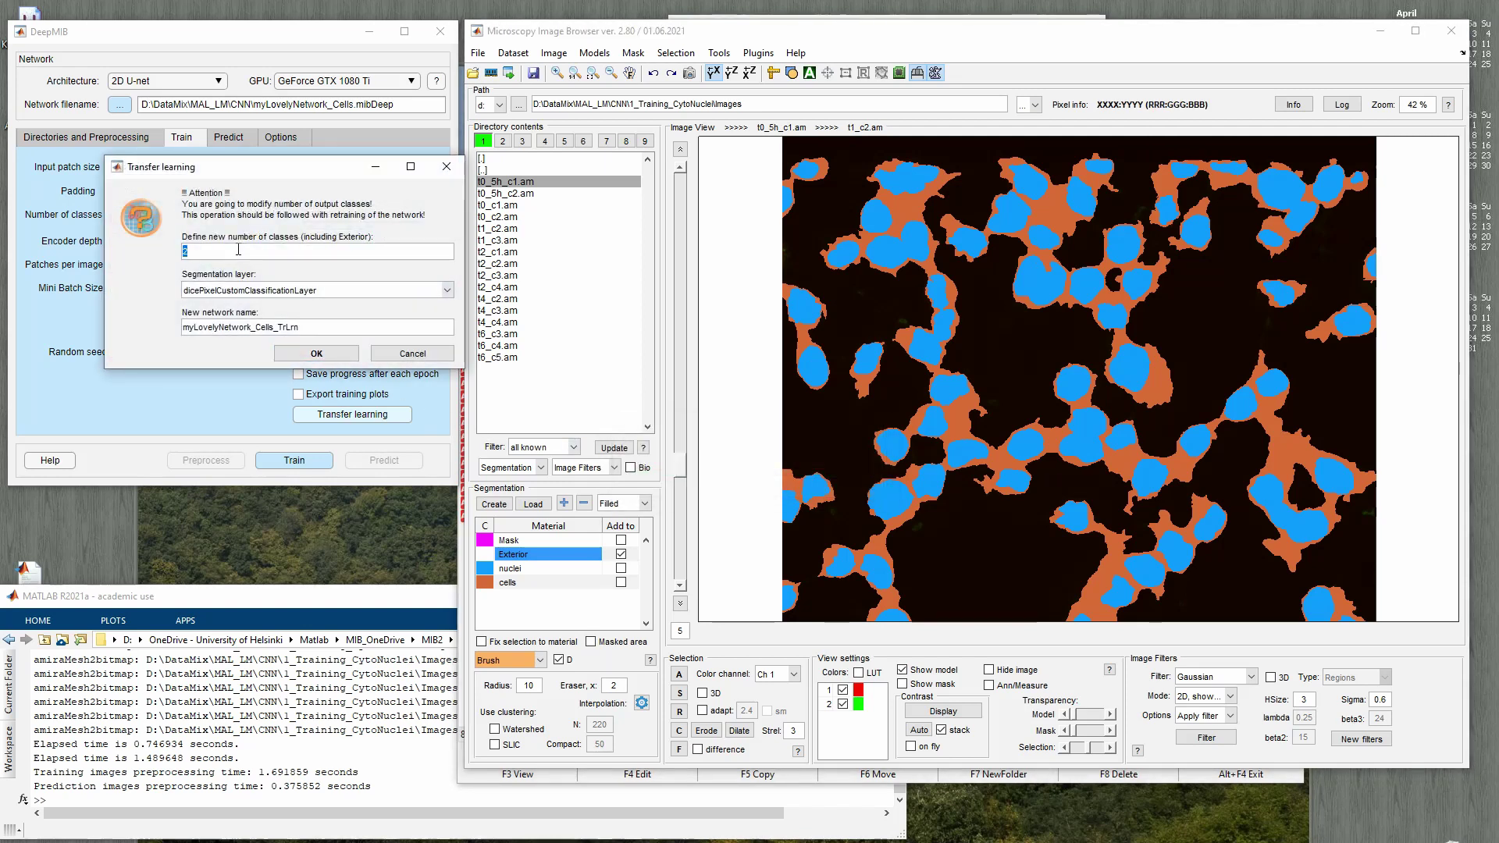
- Set the new number of classes to 3, name the new network myLovelyNetwork_CytoNuclei and run the transfer learning
type("3")
left_click(276, 324)
key("Right")
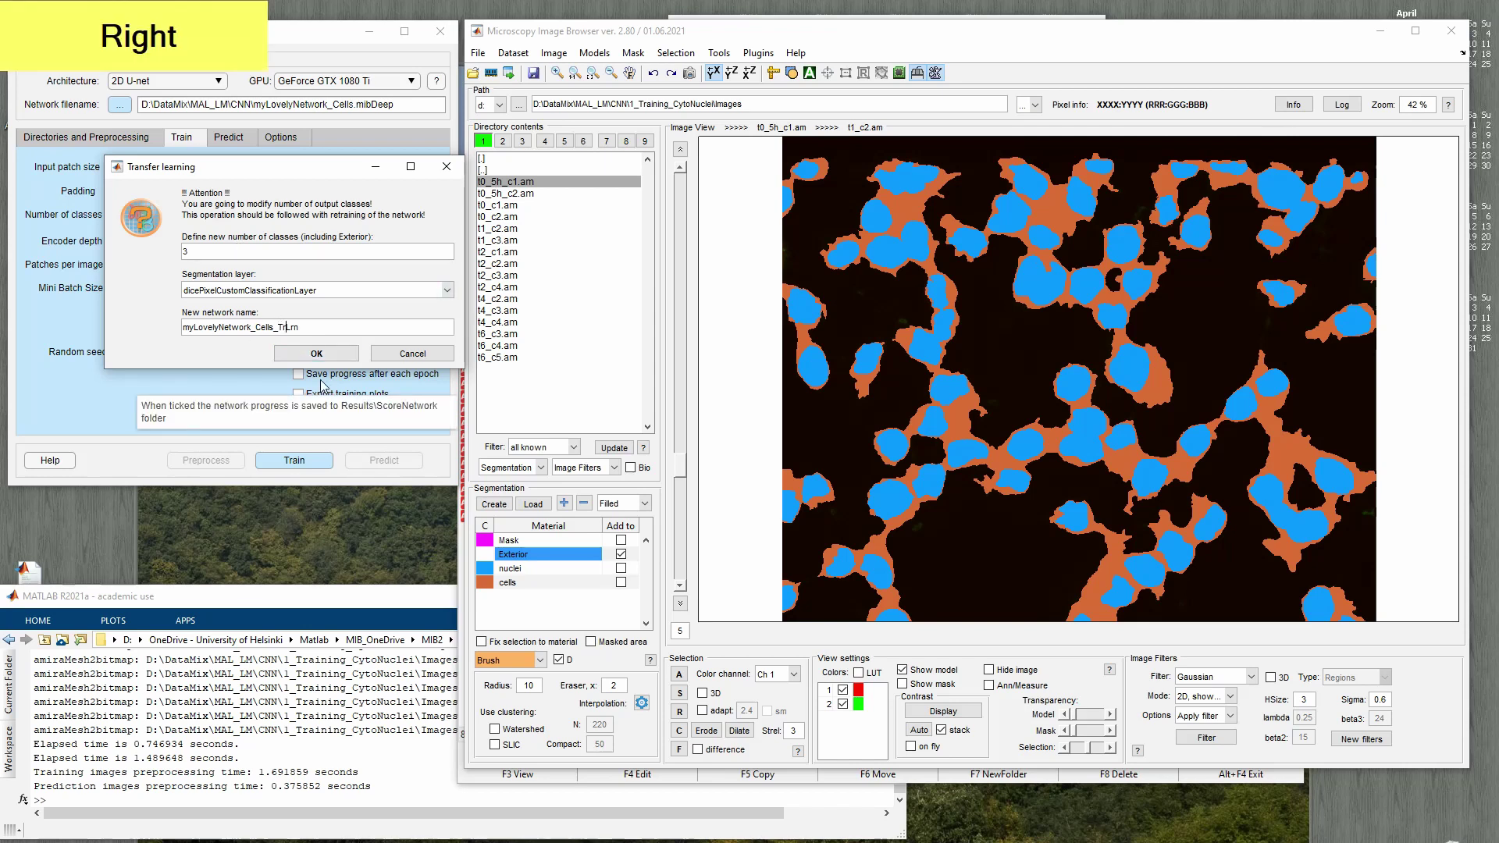
key("End")
key("BackSpace")
key("BackSpace")
key("BackSpace")
key("BackSpace")
key("BackSpace")
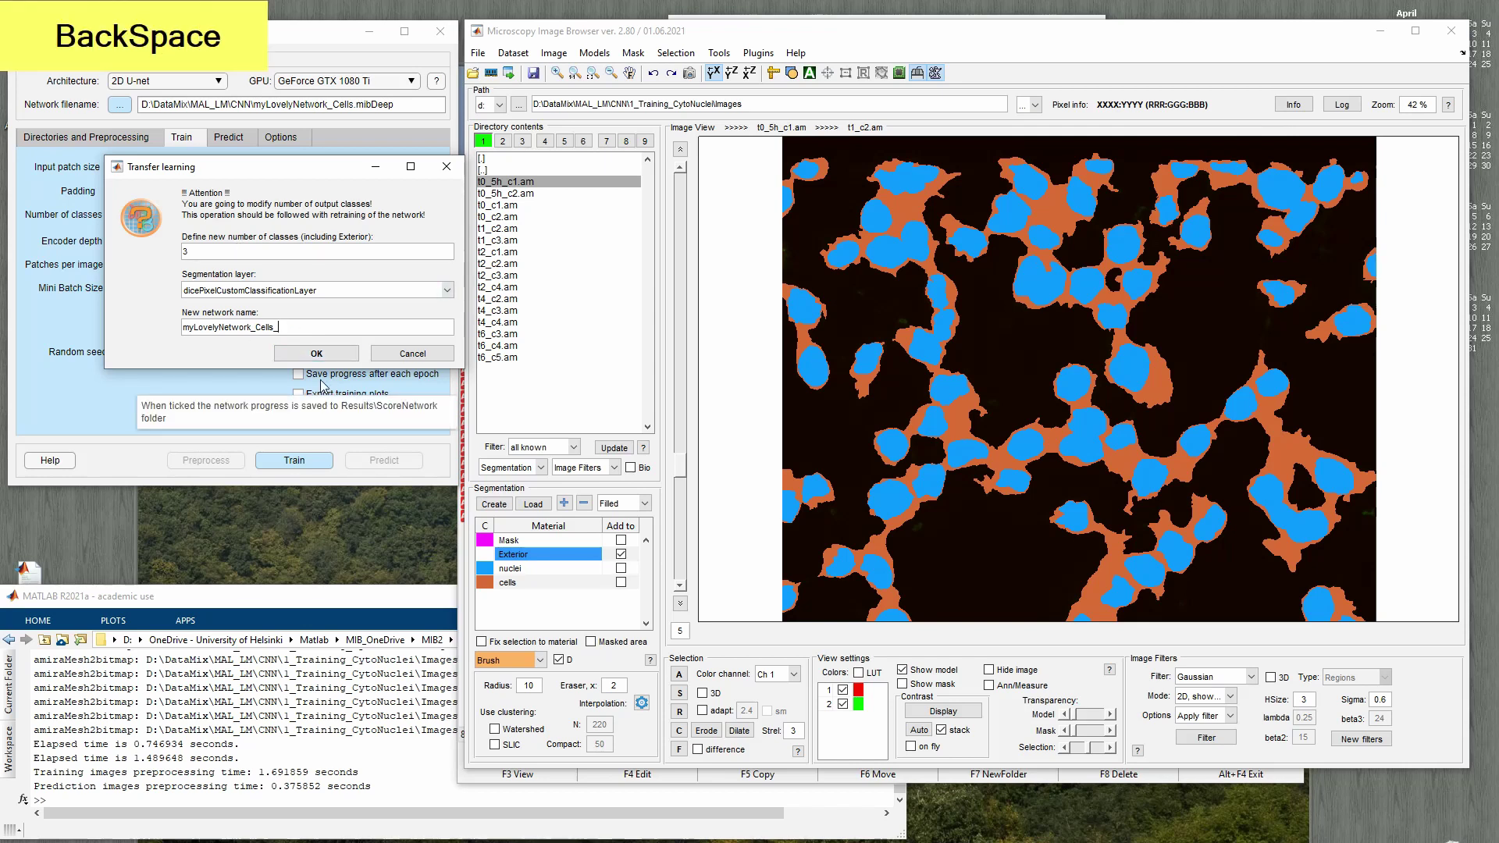
key("BackSpace")
type("yt")
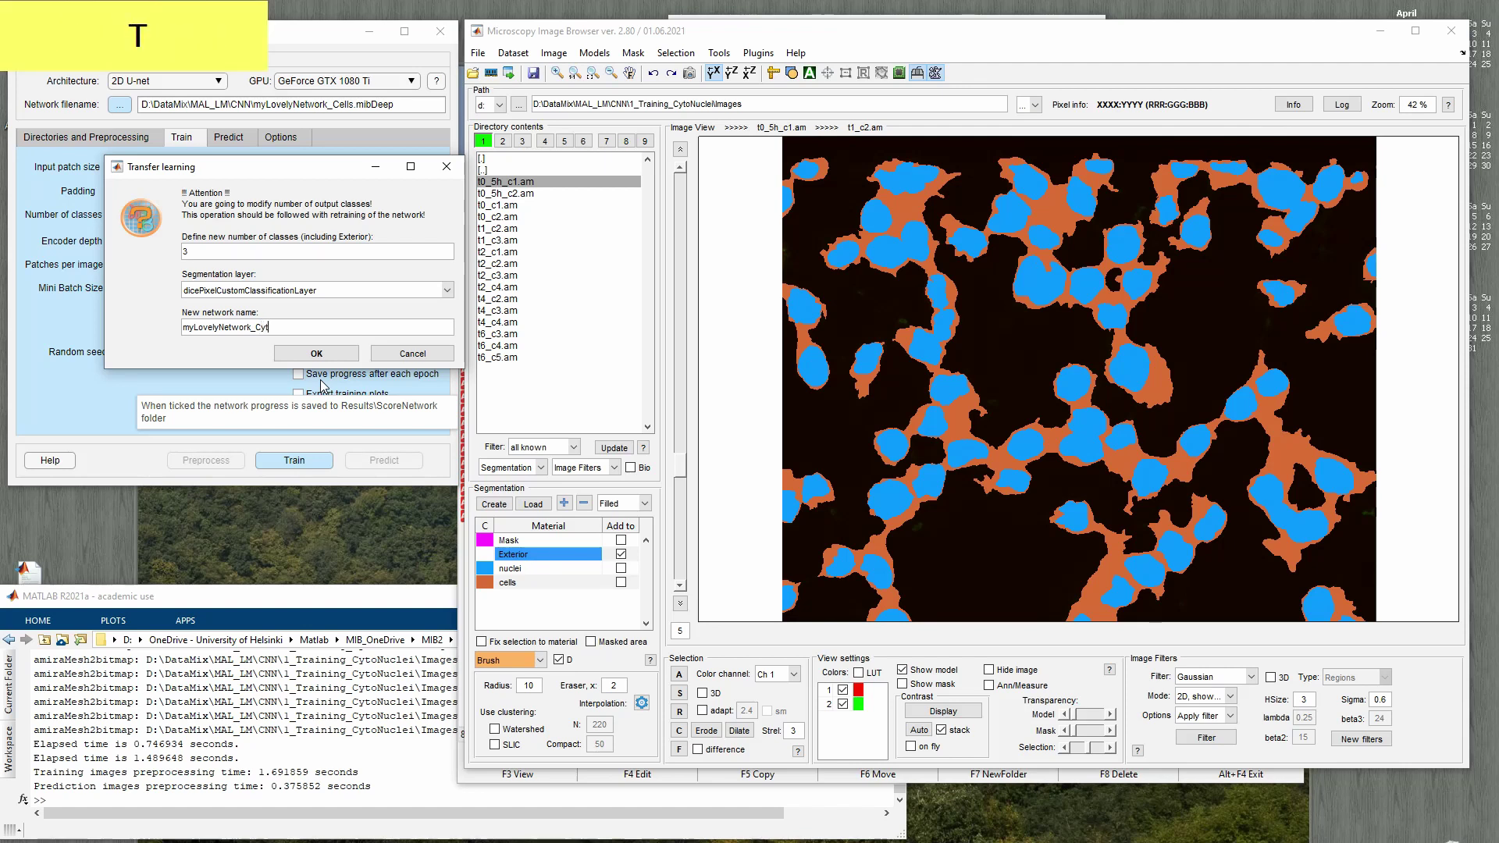
type("o")
type("Nuclei")
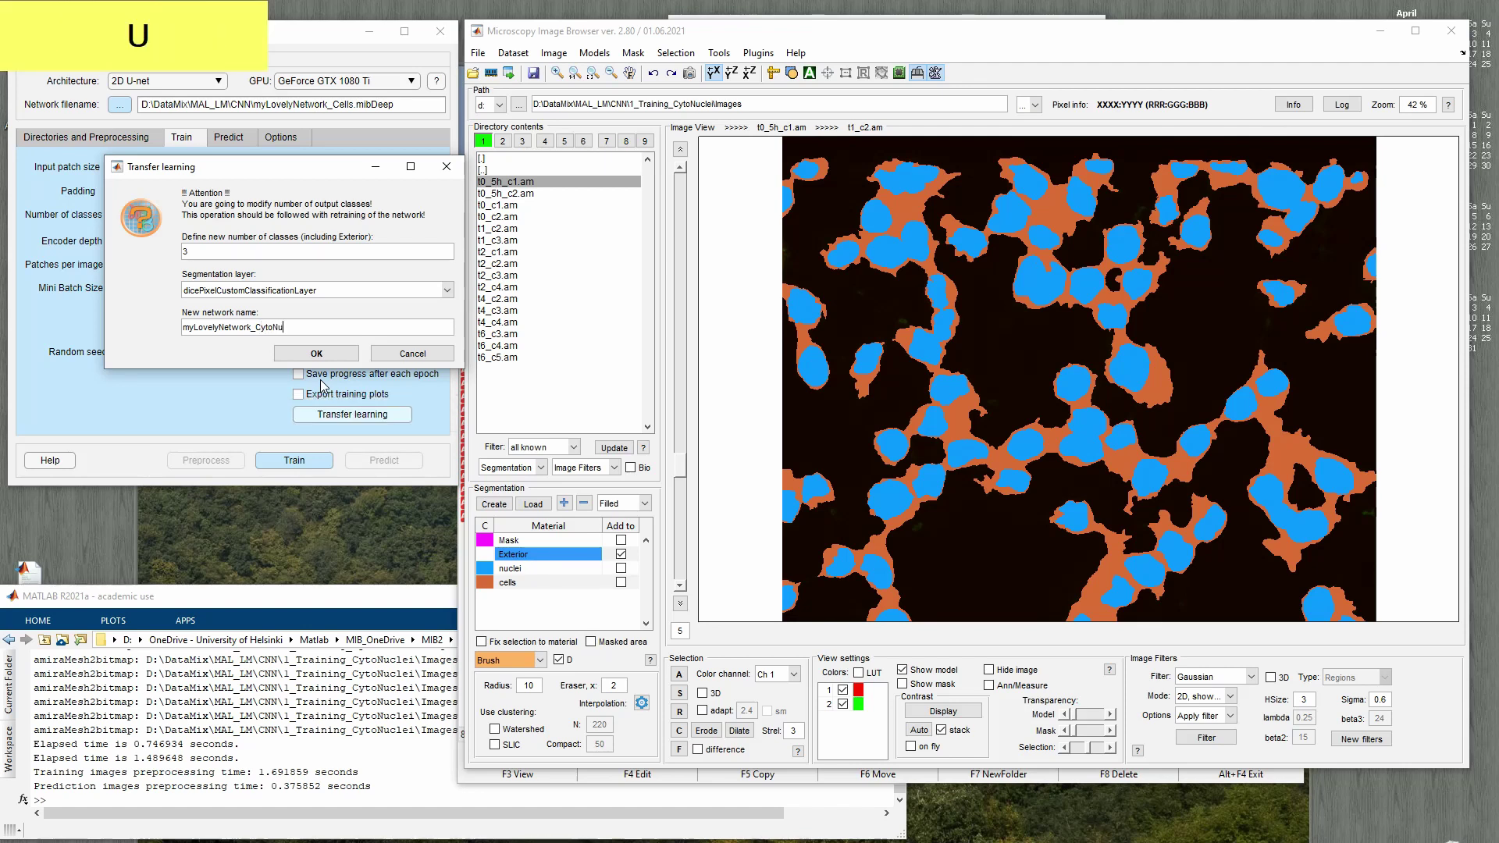
left_click(316, 353)
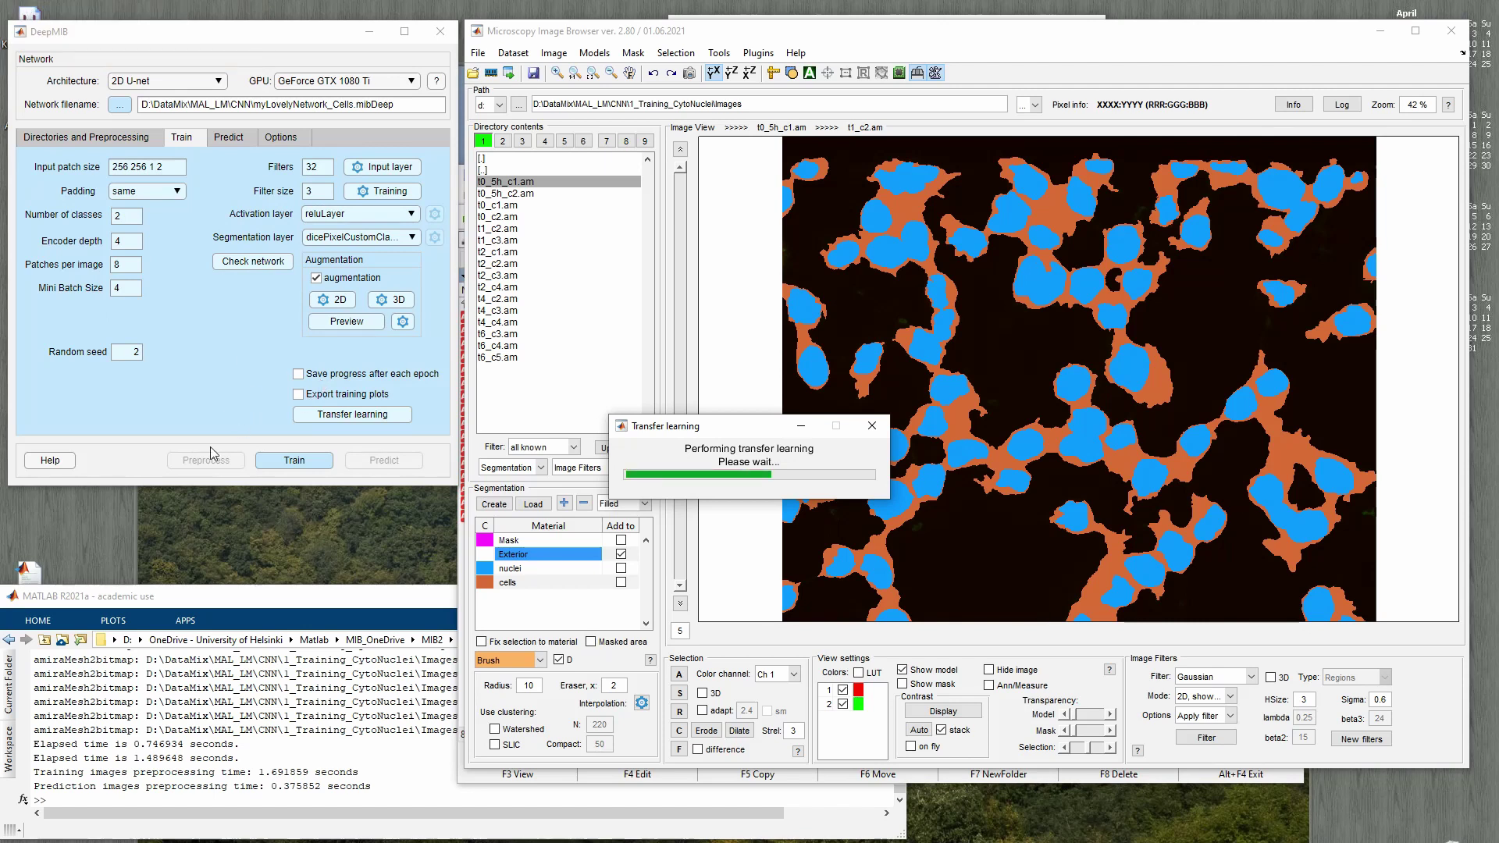
- In Total Commander, go up to the CNN folder and mark the two myLovelyNetwork_CytoNuclei files for inspection
left_click(375, 842)
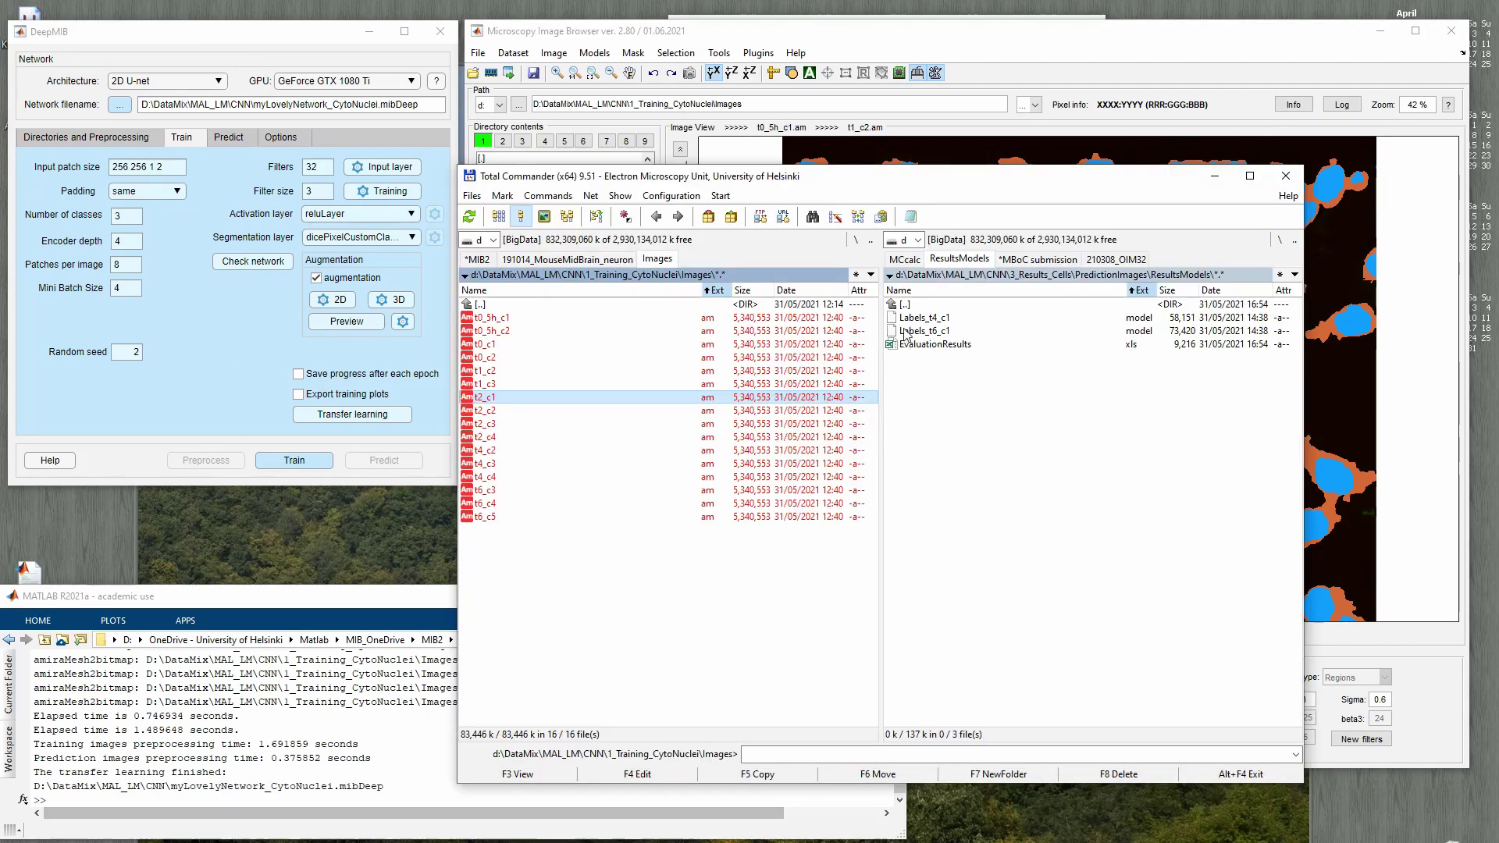
double_click(913, 305)
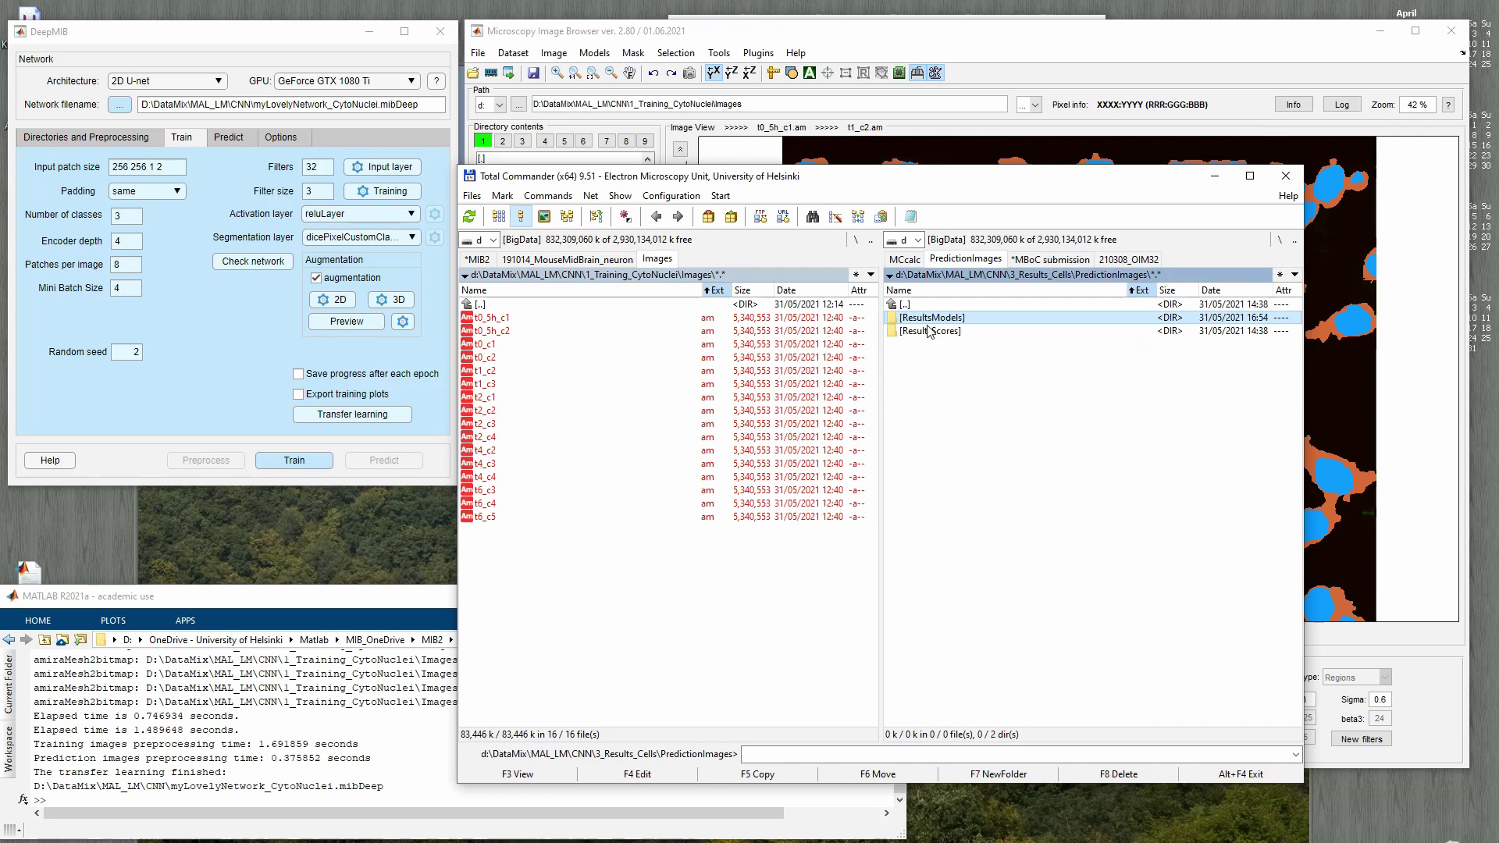
key("Up")
key("Return")
key("Up")
key("Return")
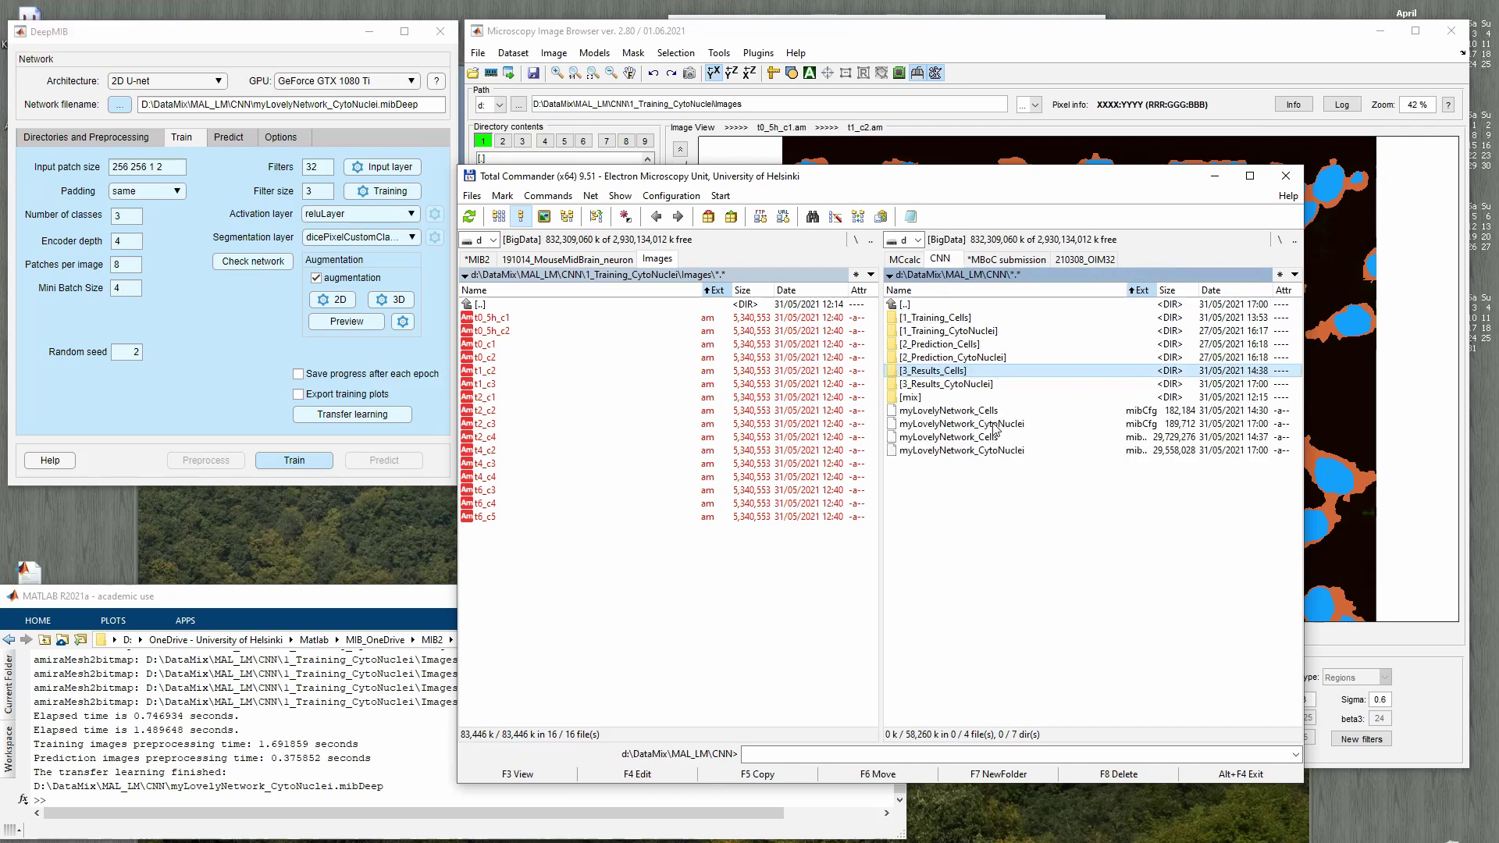
left_click(1028, 424)
left_click(1039, 451, "ctrl")
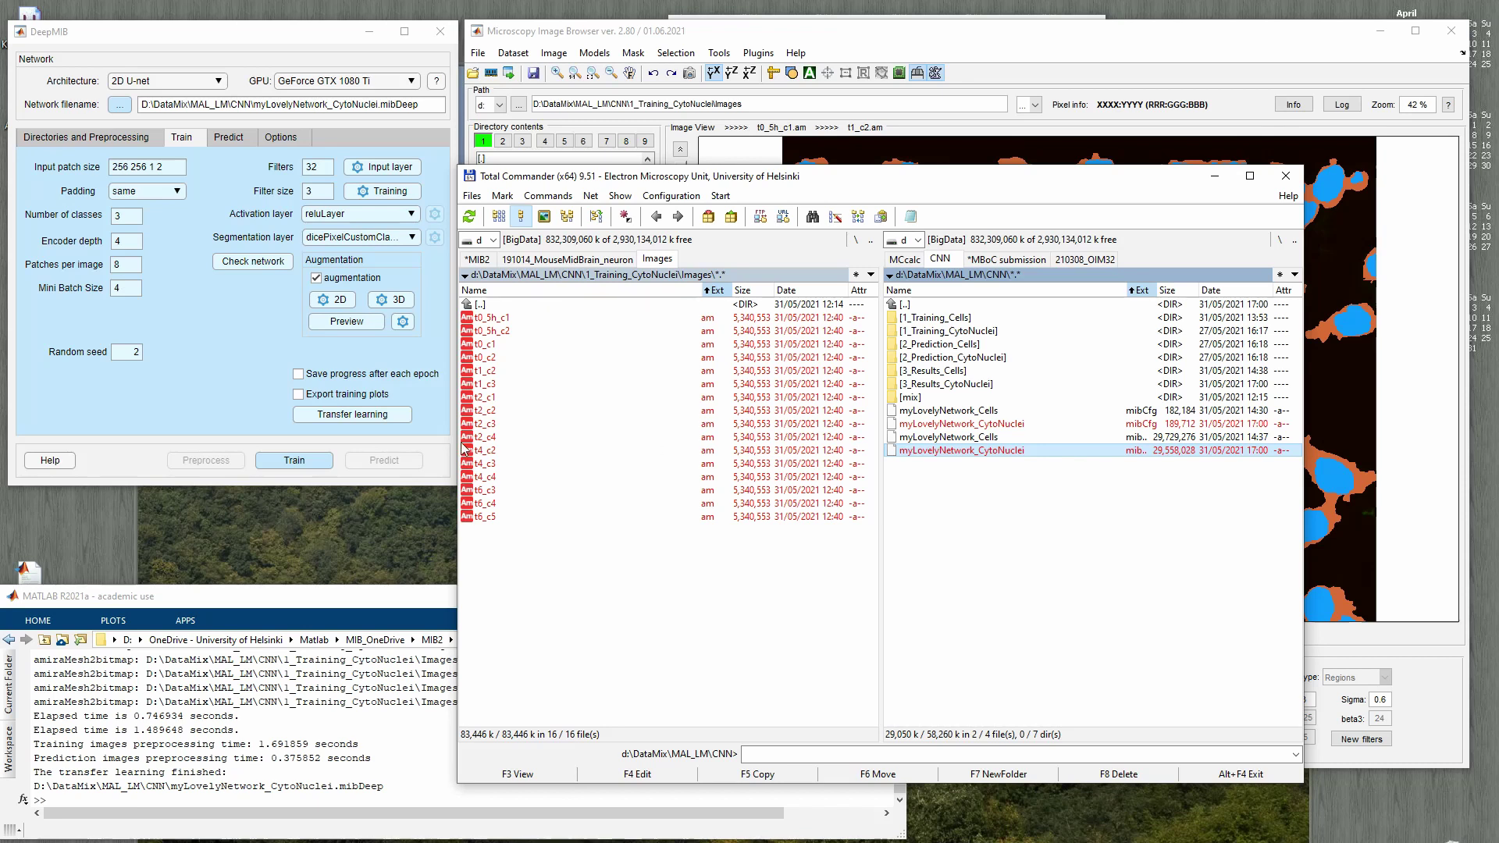
- Back in DeepMIB, set patches per image to 7 and mini batch size to 14, and accept the training settings with 50 maximum epochs
left_click(218, 337)
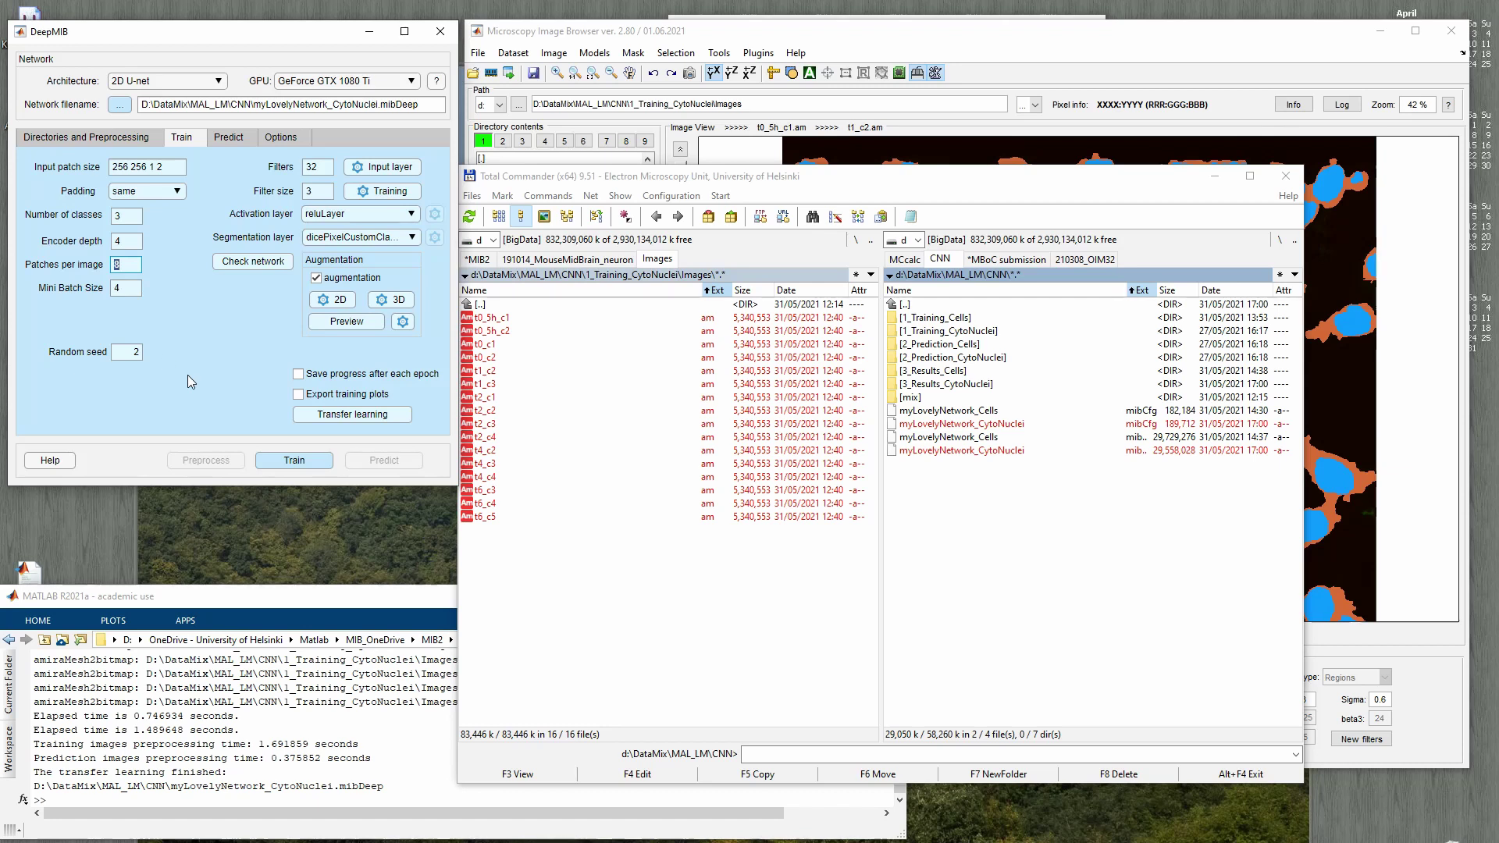
type("7")
key("Tab")
type("14")
key("Tab")
left_click(387, 194)
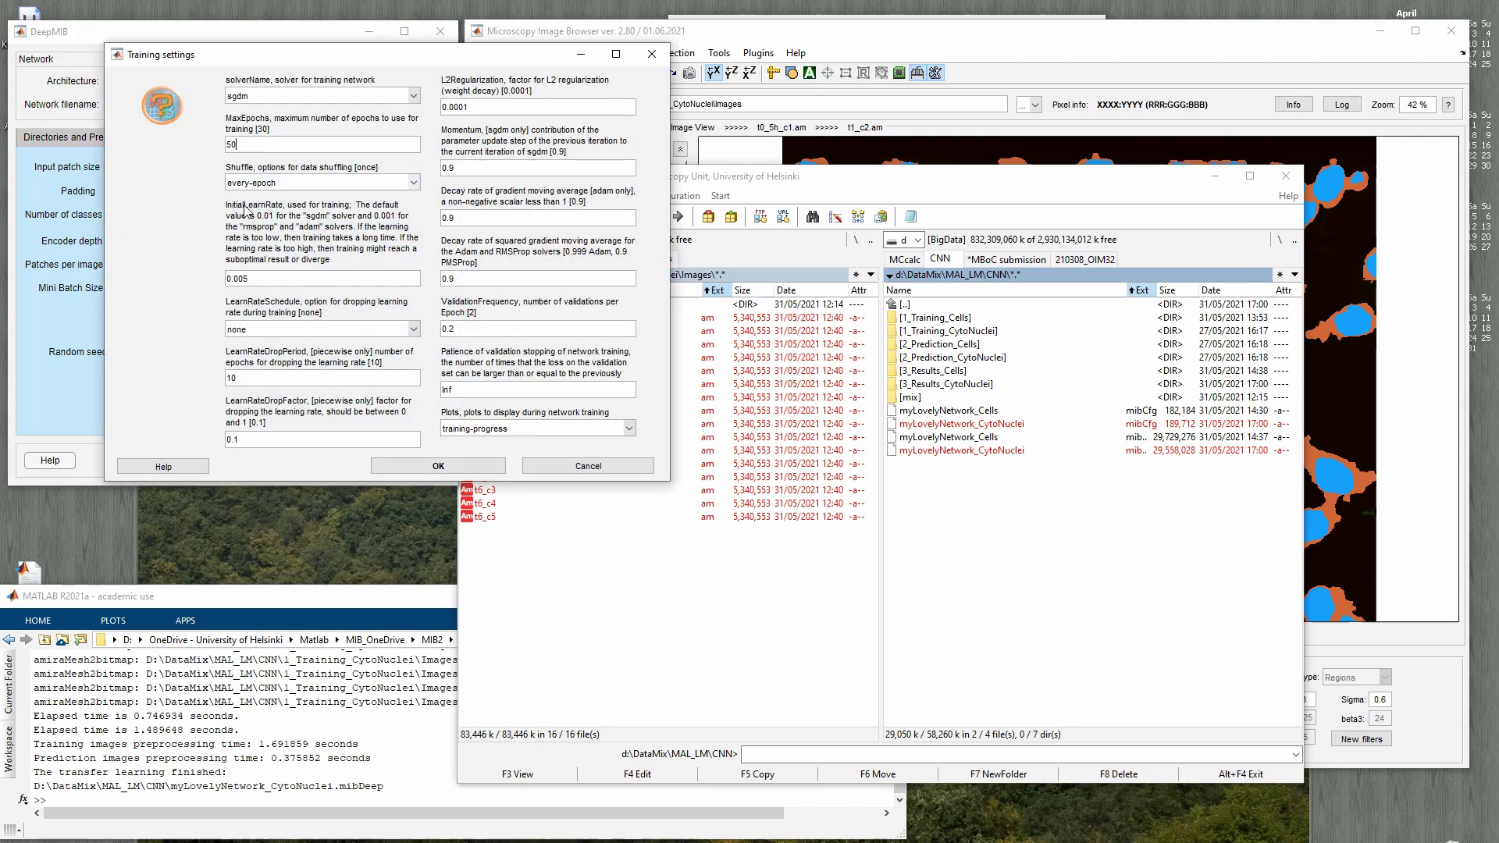
left_click(453, 467)
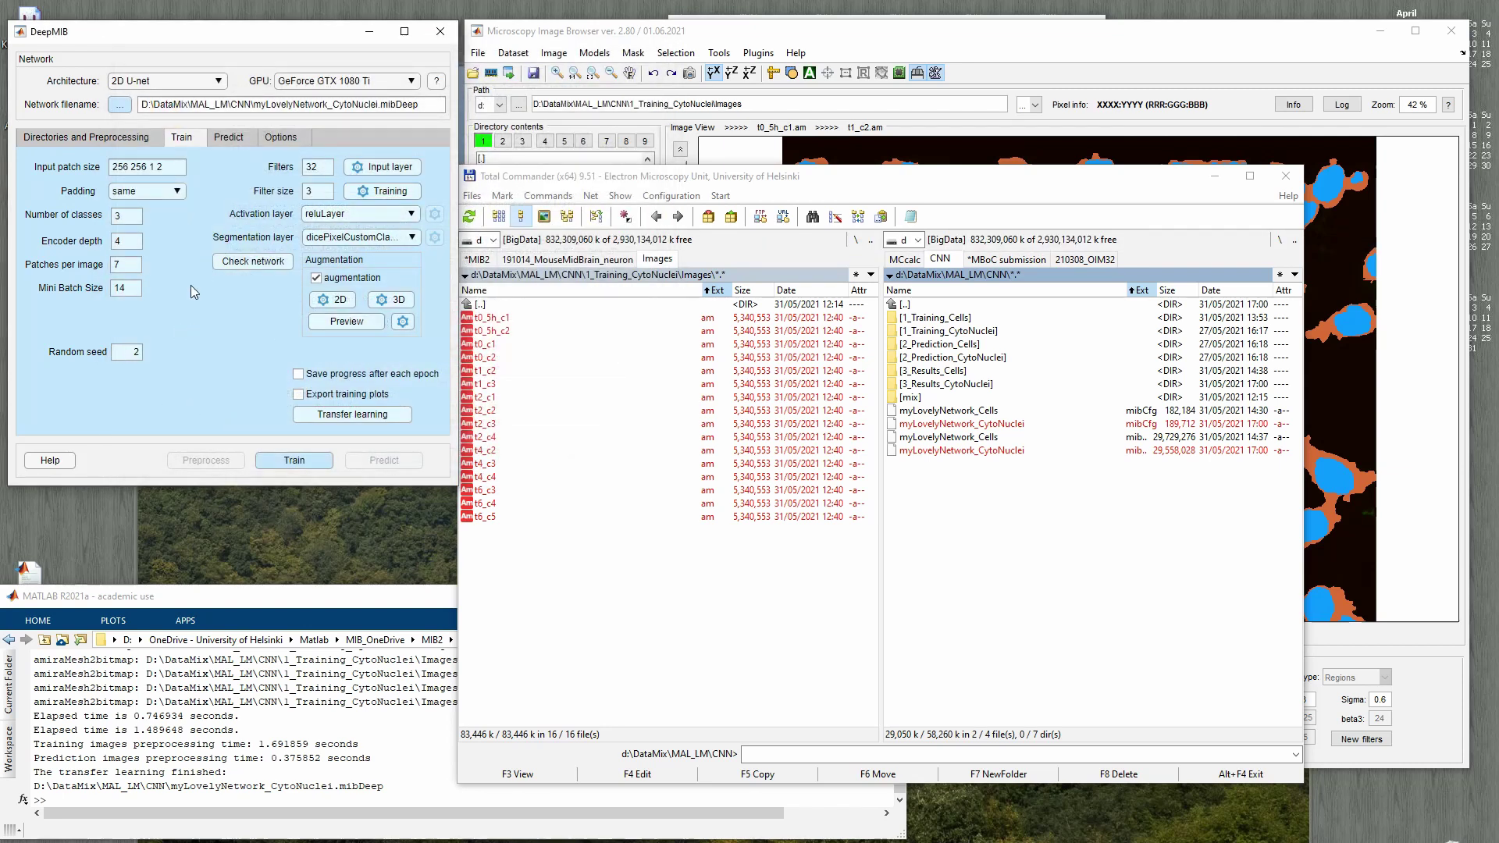
- Train the network from the myLovelyNetwork_CytoNuclei.mibDeep checkpoint, updating it with the model's class names, and close the finished training progress window
left_click(311, 462)
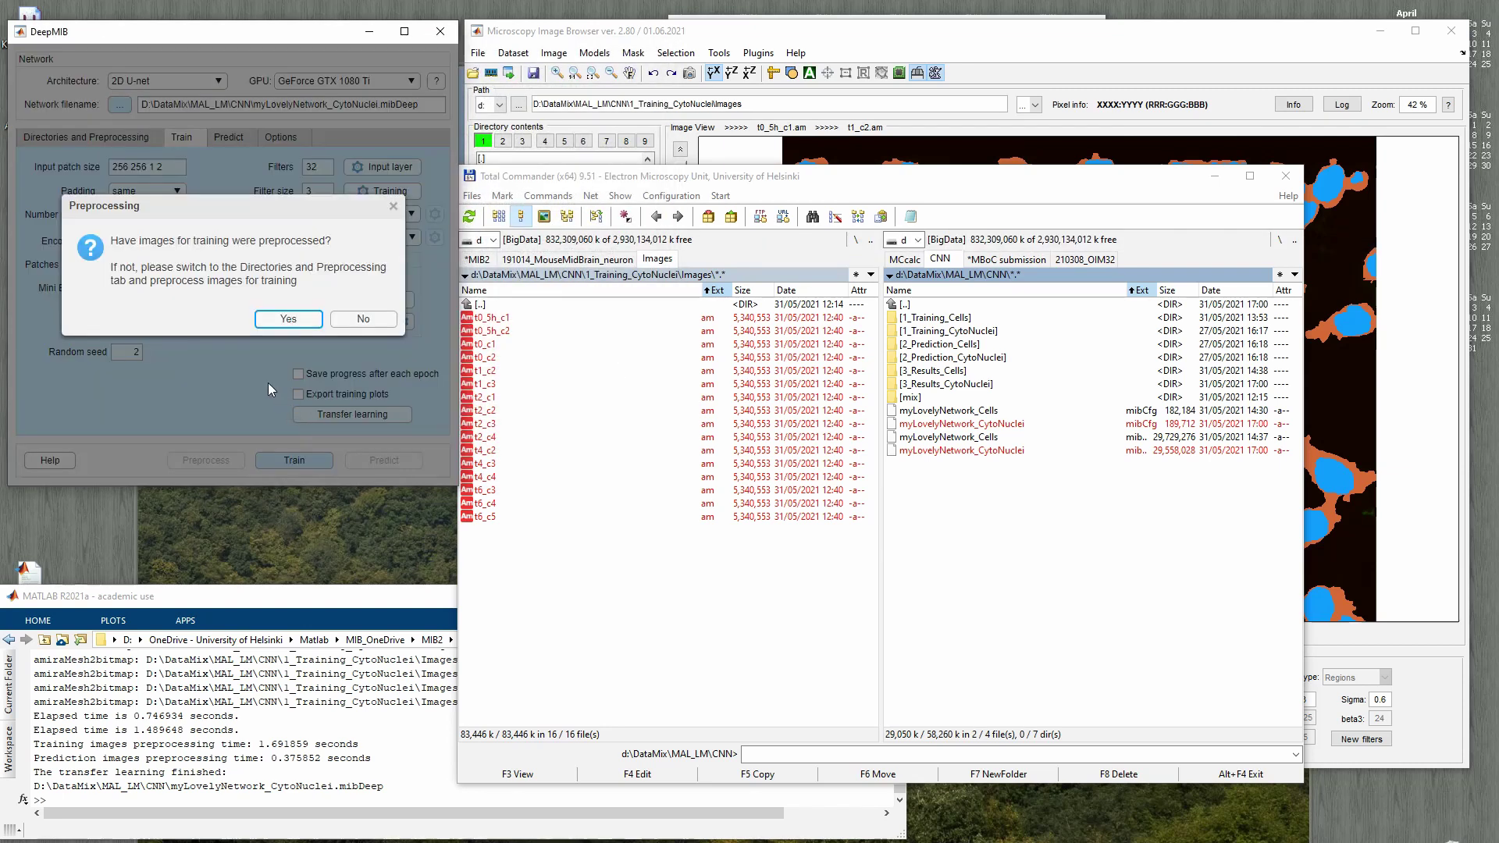
left_click(288, 320)
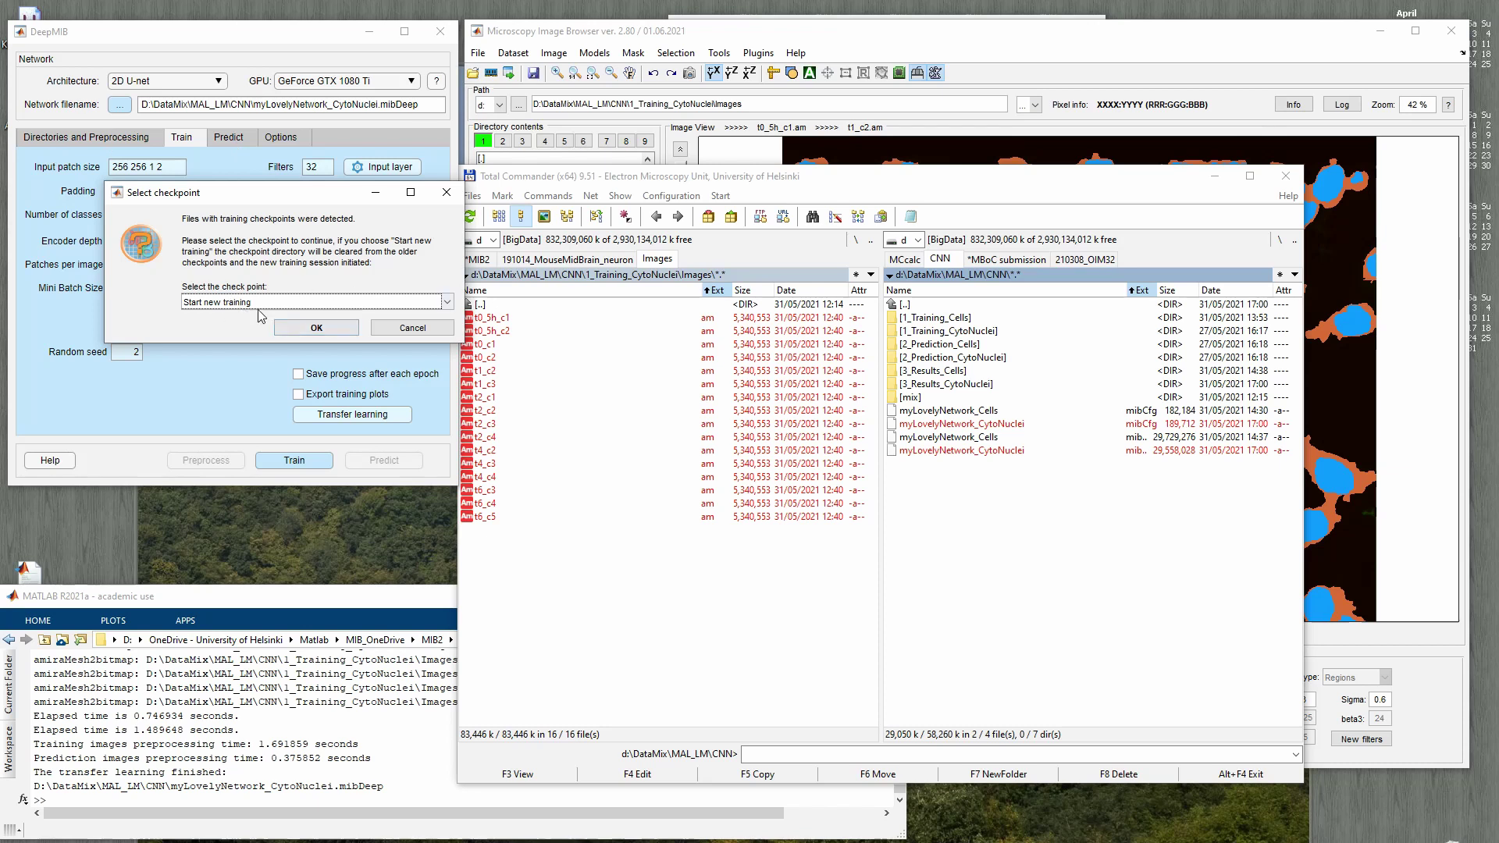
left_click(211, 306)
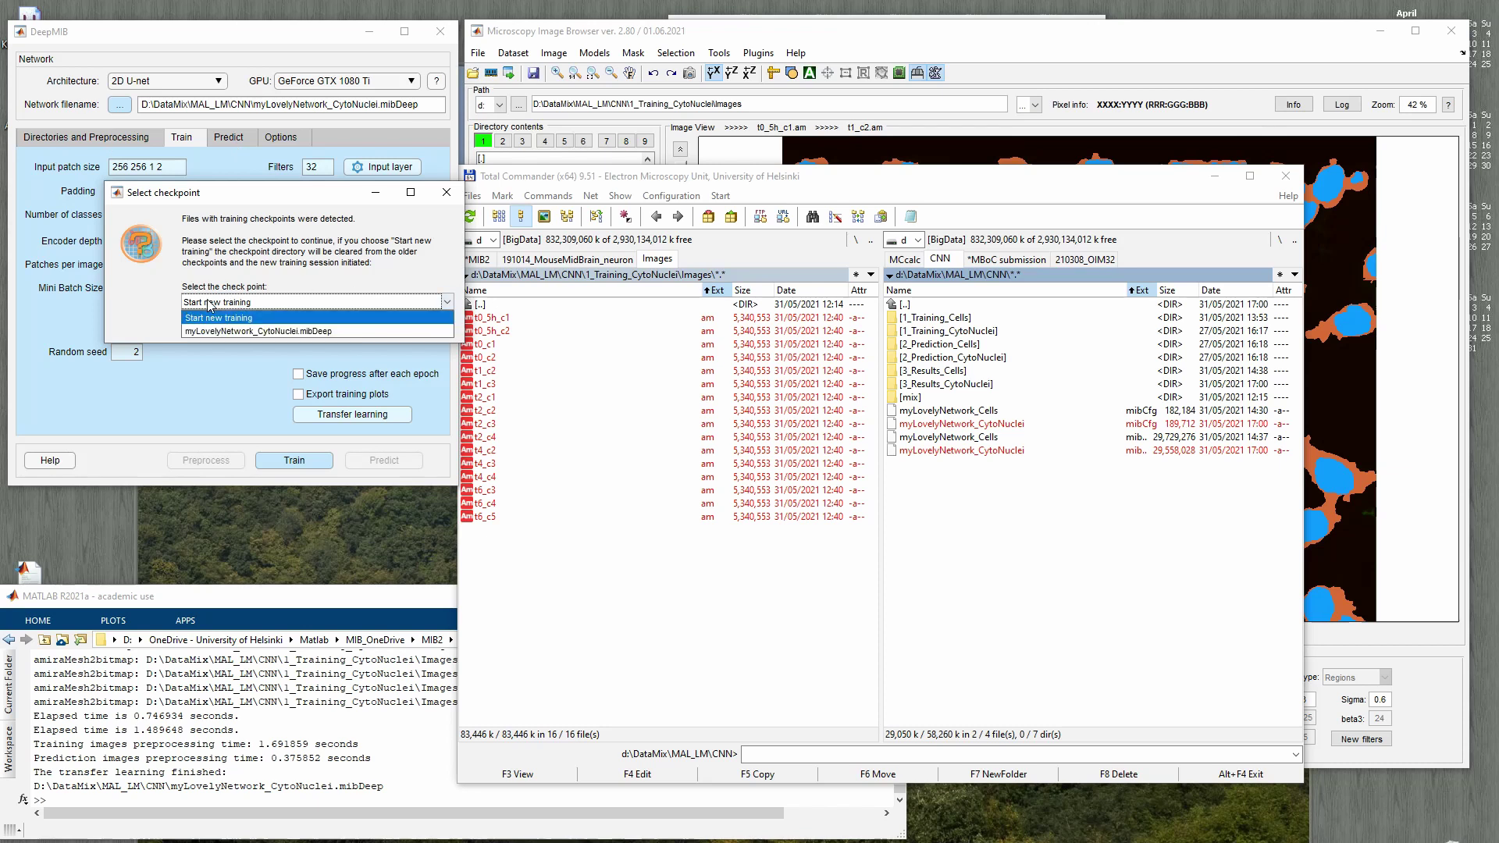
left_click(279, 331)
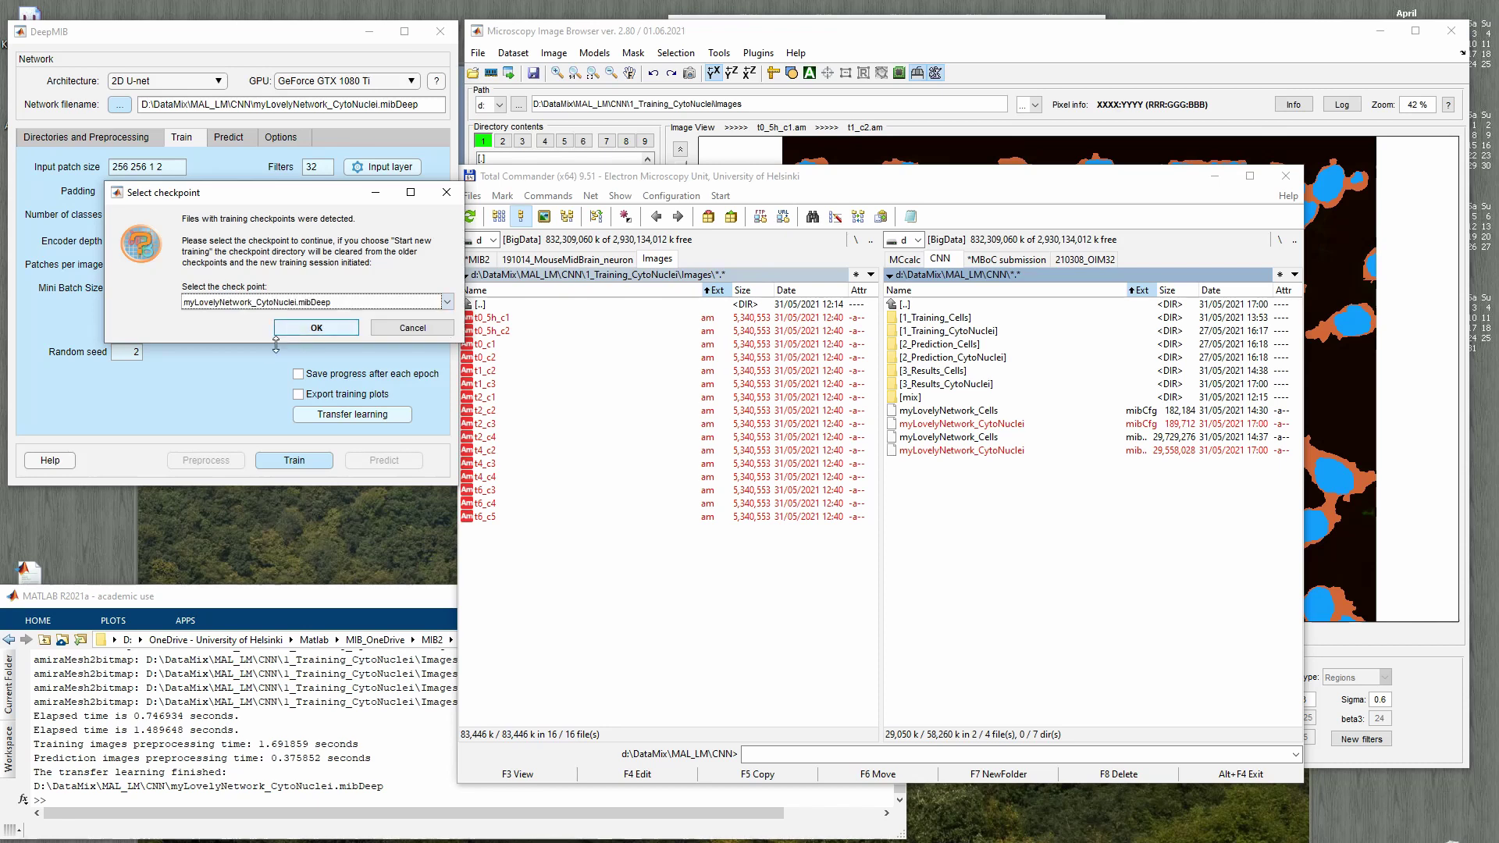
key("Return")
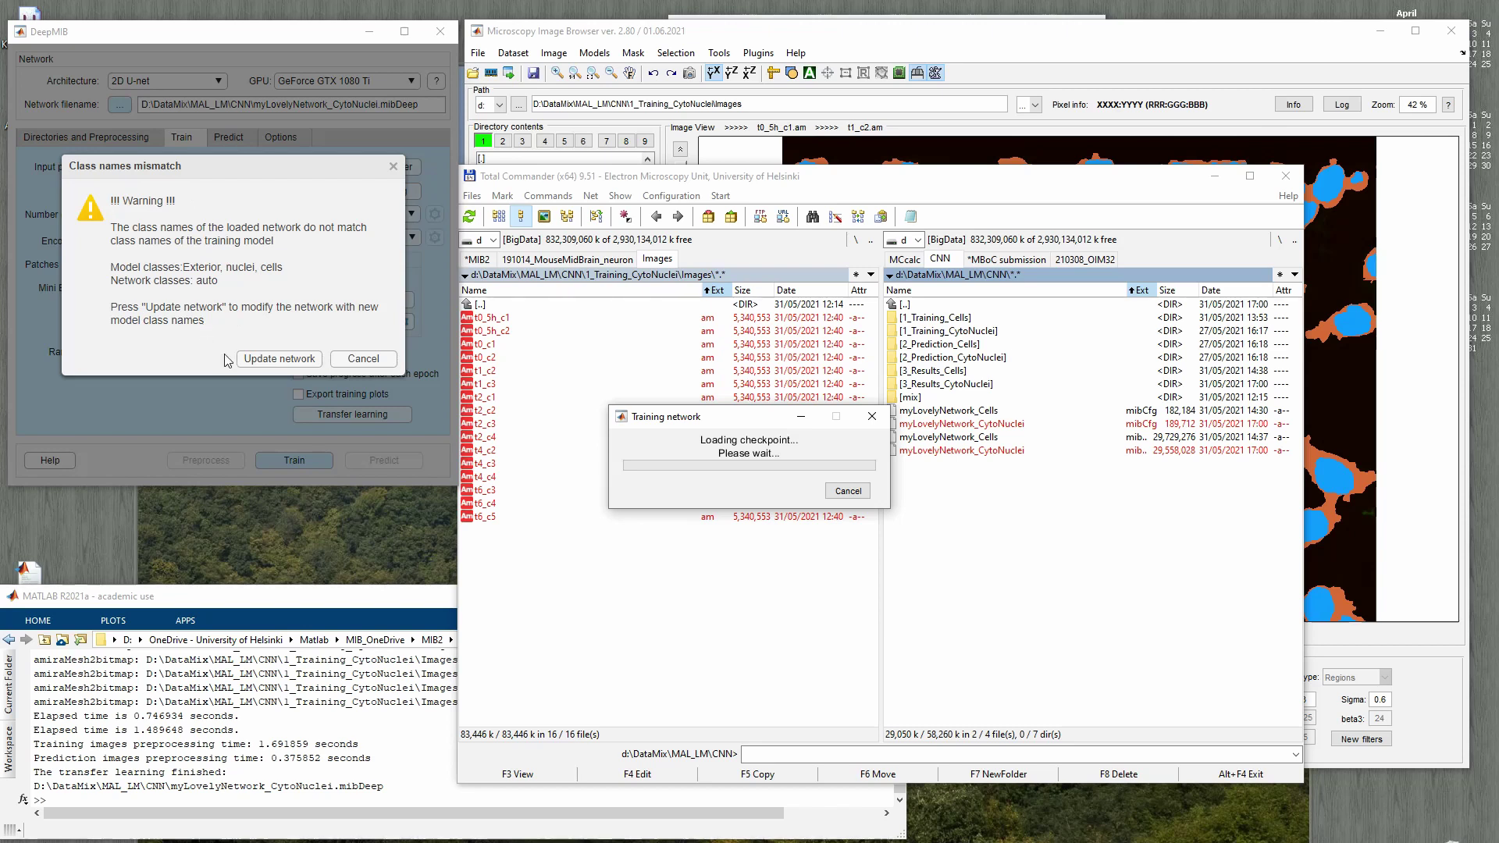
left_click(285, 360)
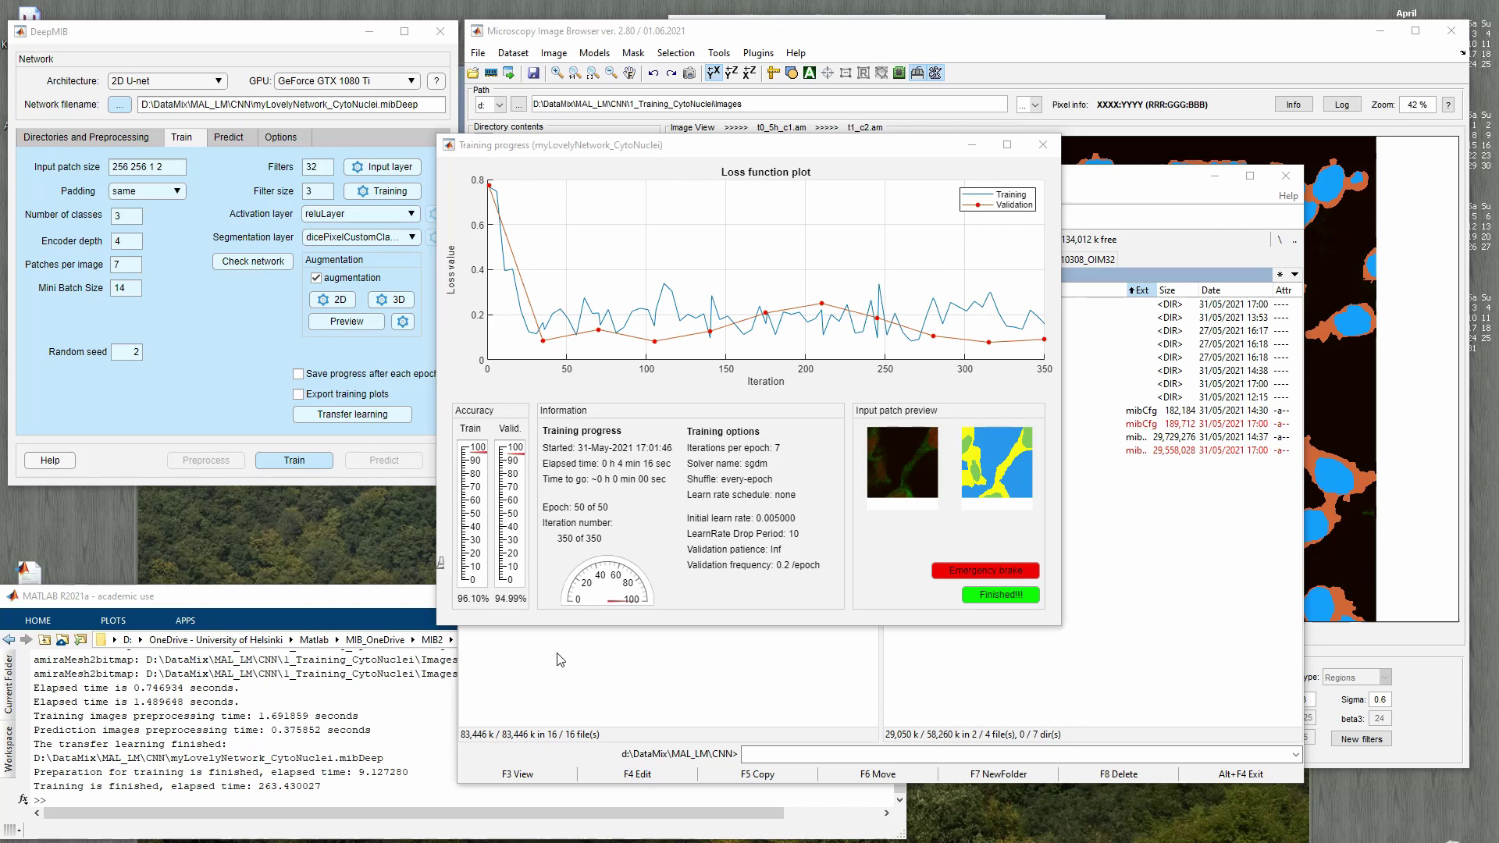
left_click(1043, 153)
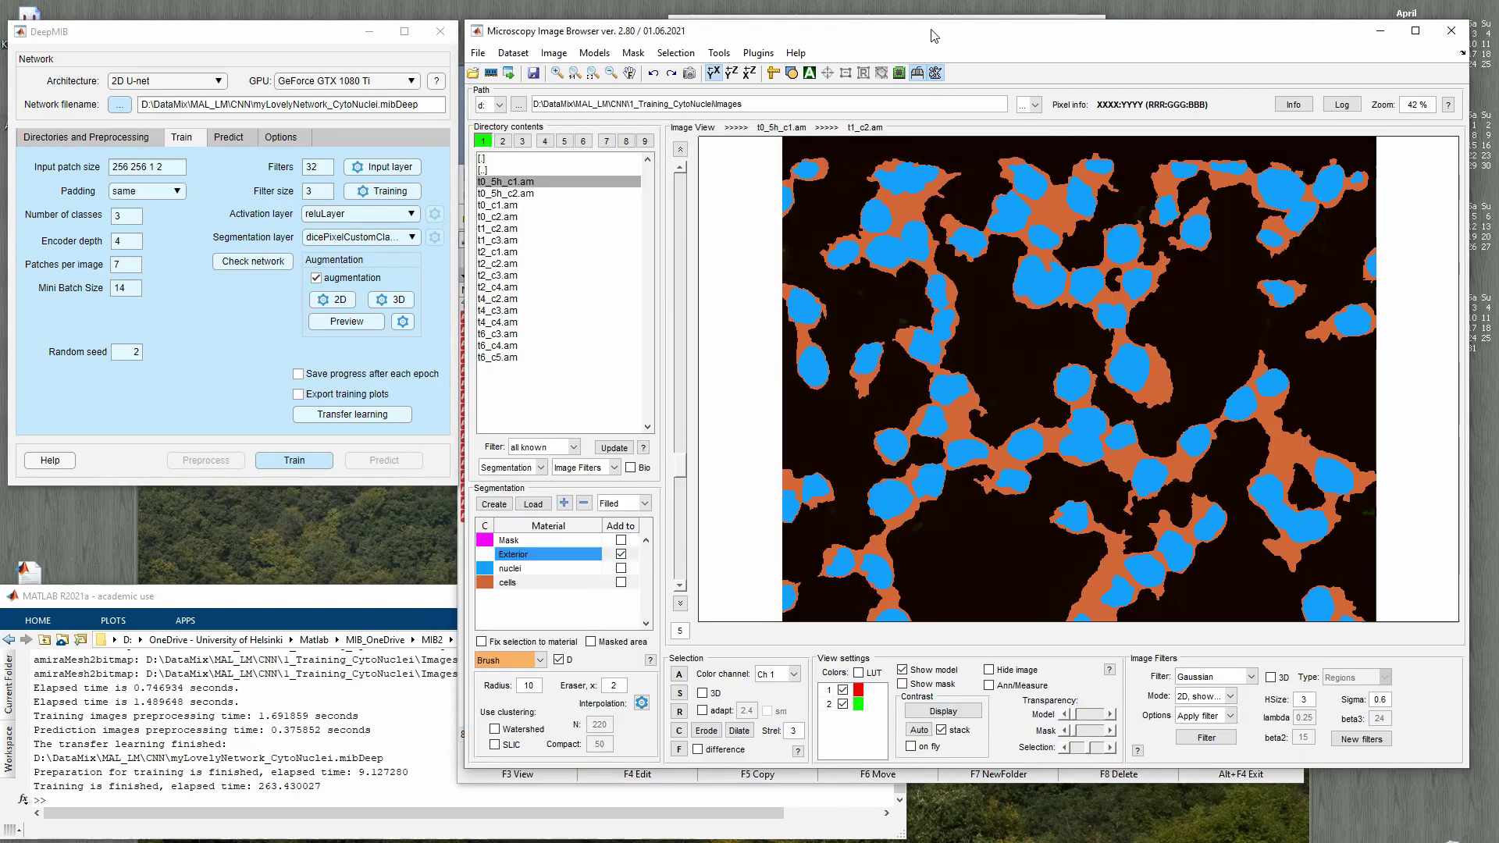
- Activate image container 2 and set the prediction to no overlapping tiles, a mini batch size of 14 and no generated score files
left_click(222, 377)
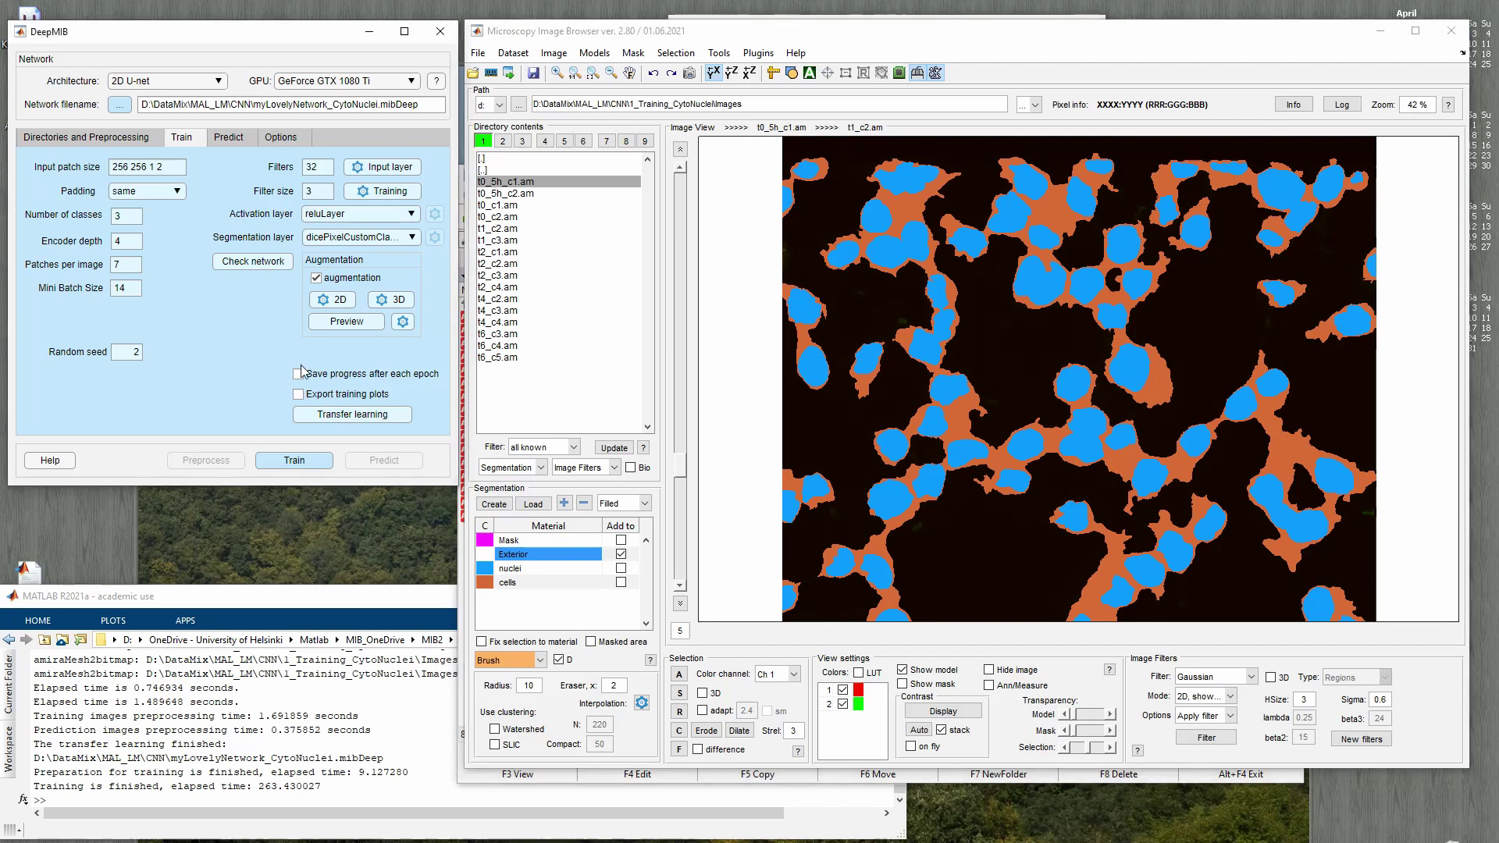
left_click(505, 146)
left_click(229, 137)
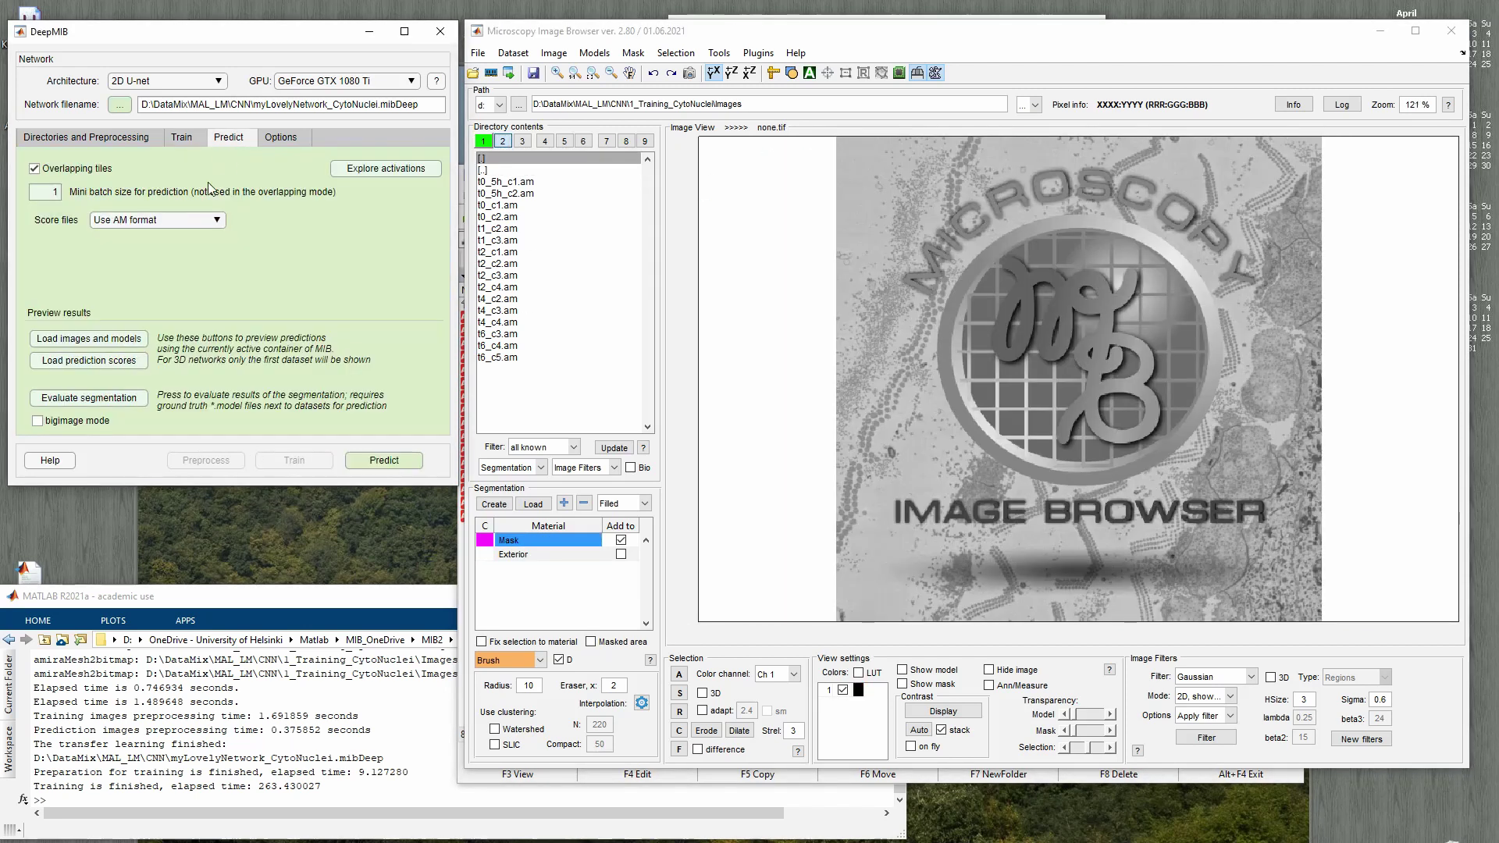
type("14")
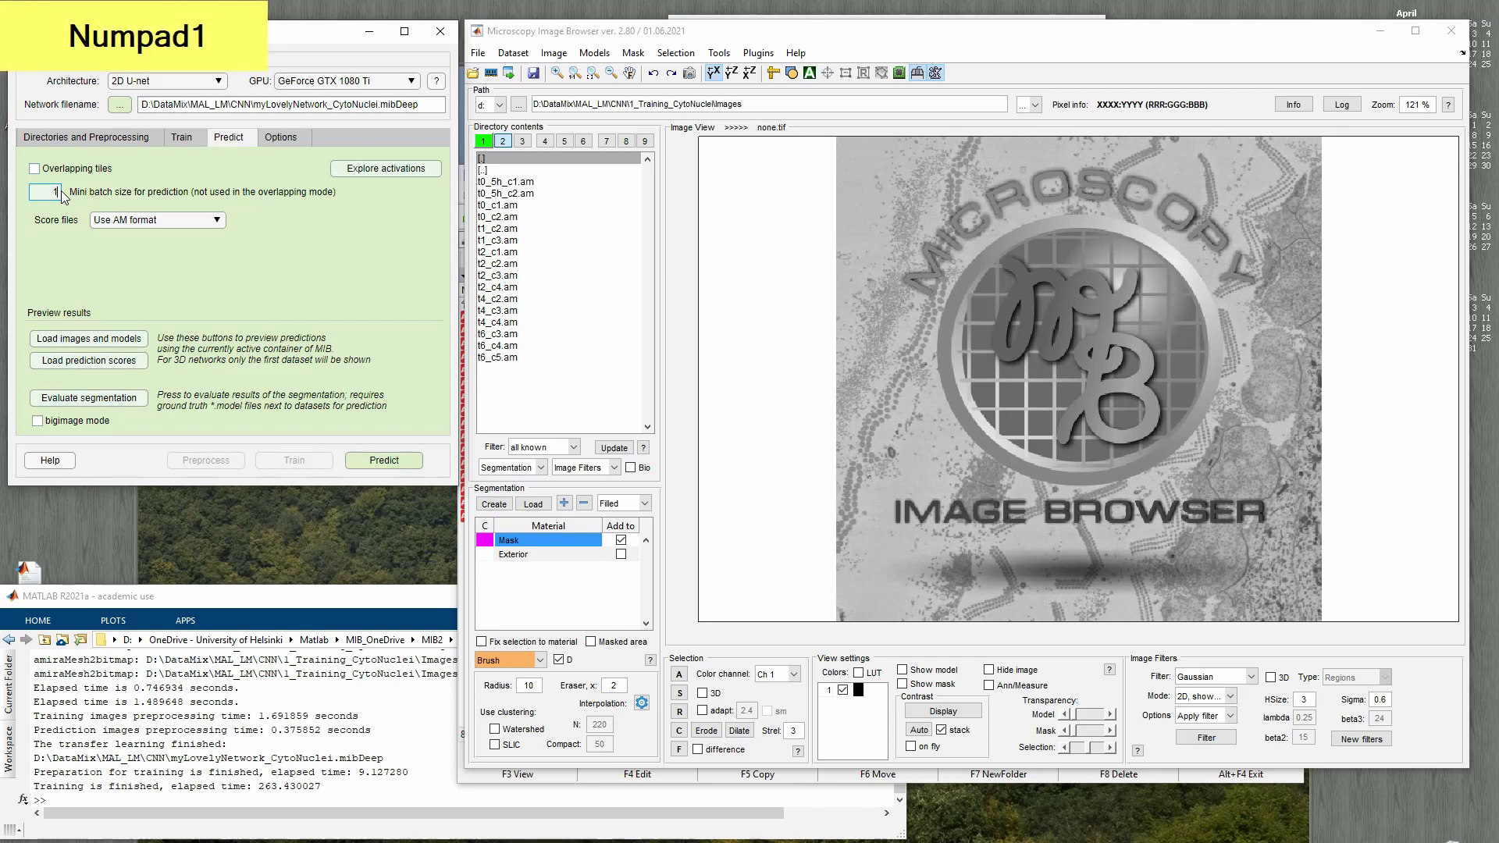
left_click(162, 227)
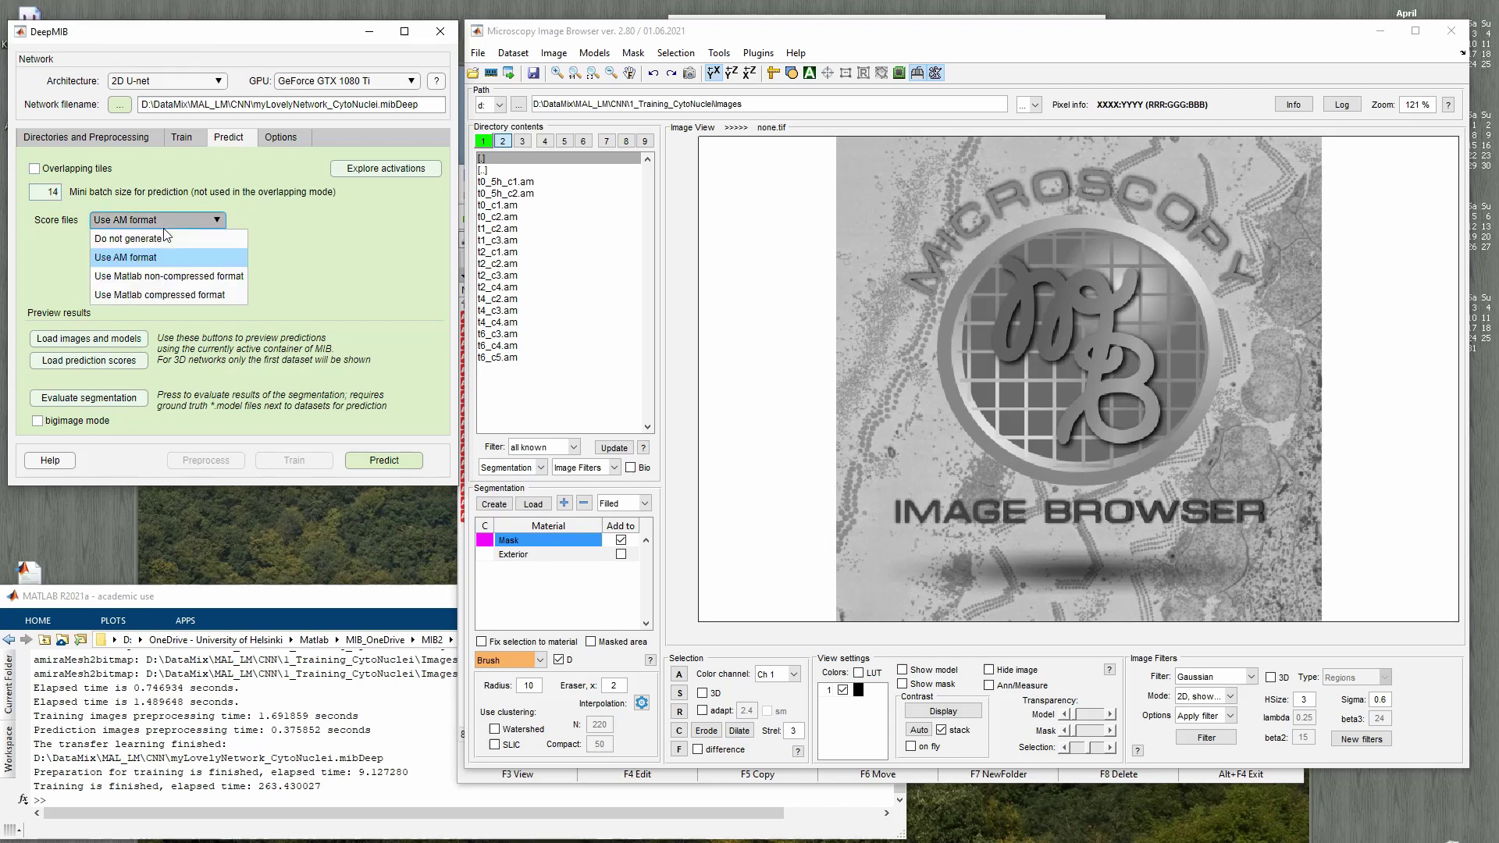
left_click(159, 236)
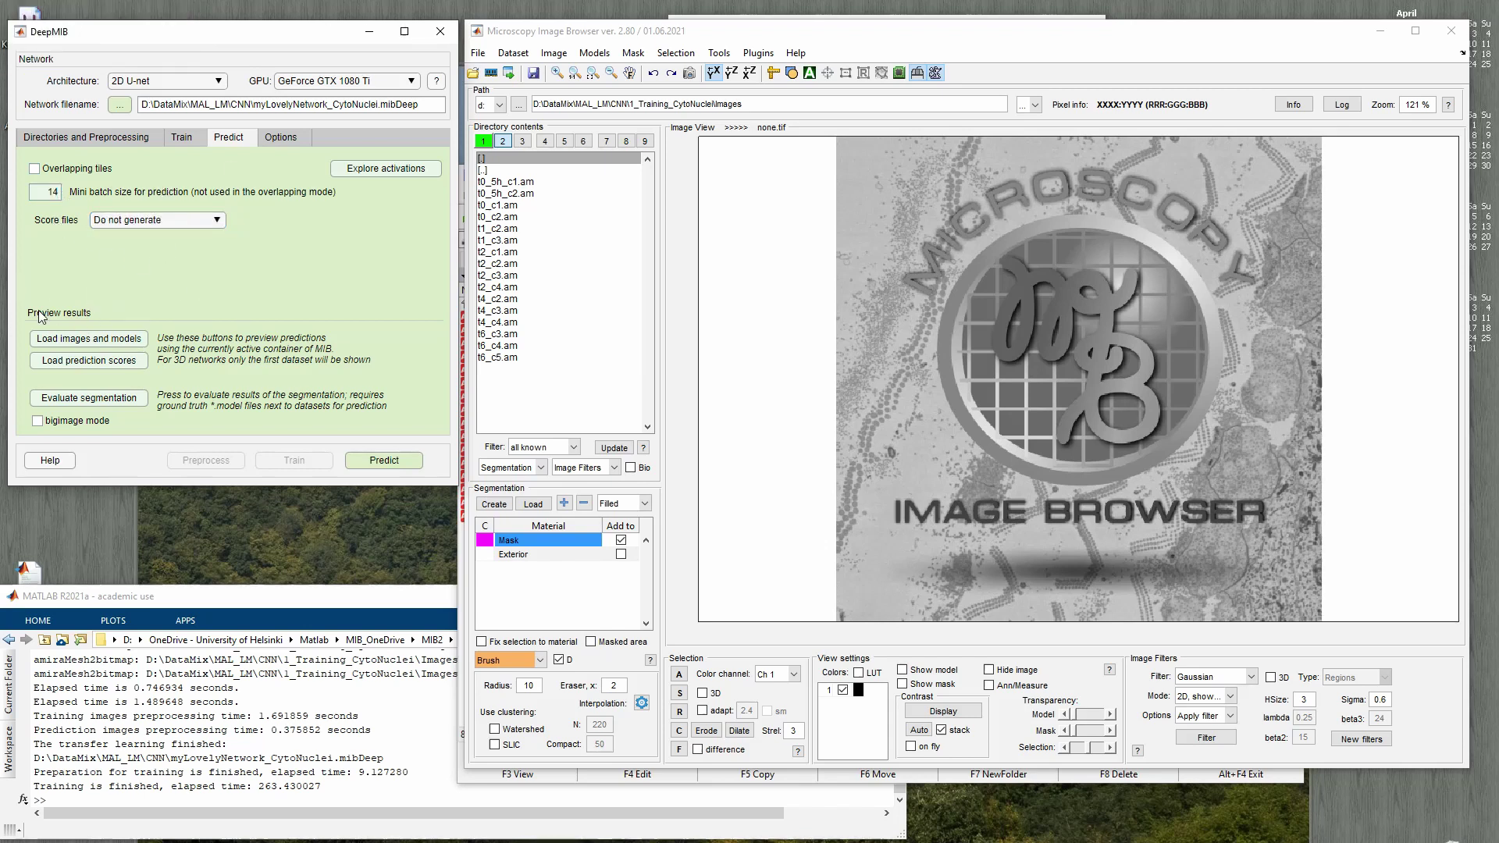
- Run the prediction on the preprocessed images and load the images with their predicted models into the active container
left_click(400, 463)
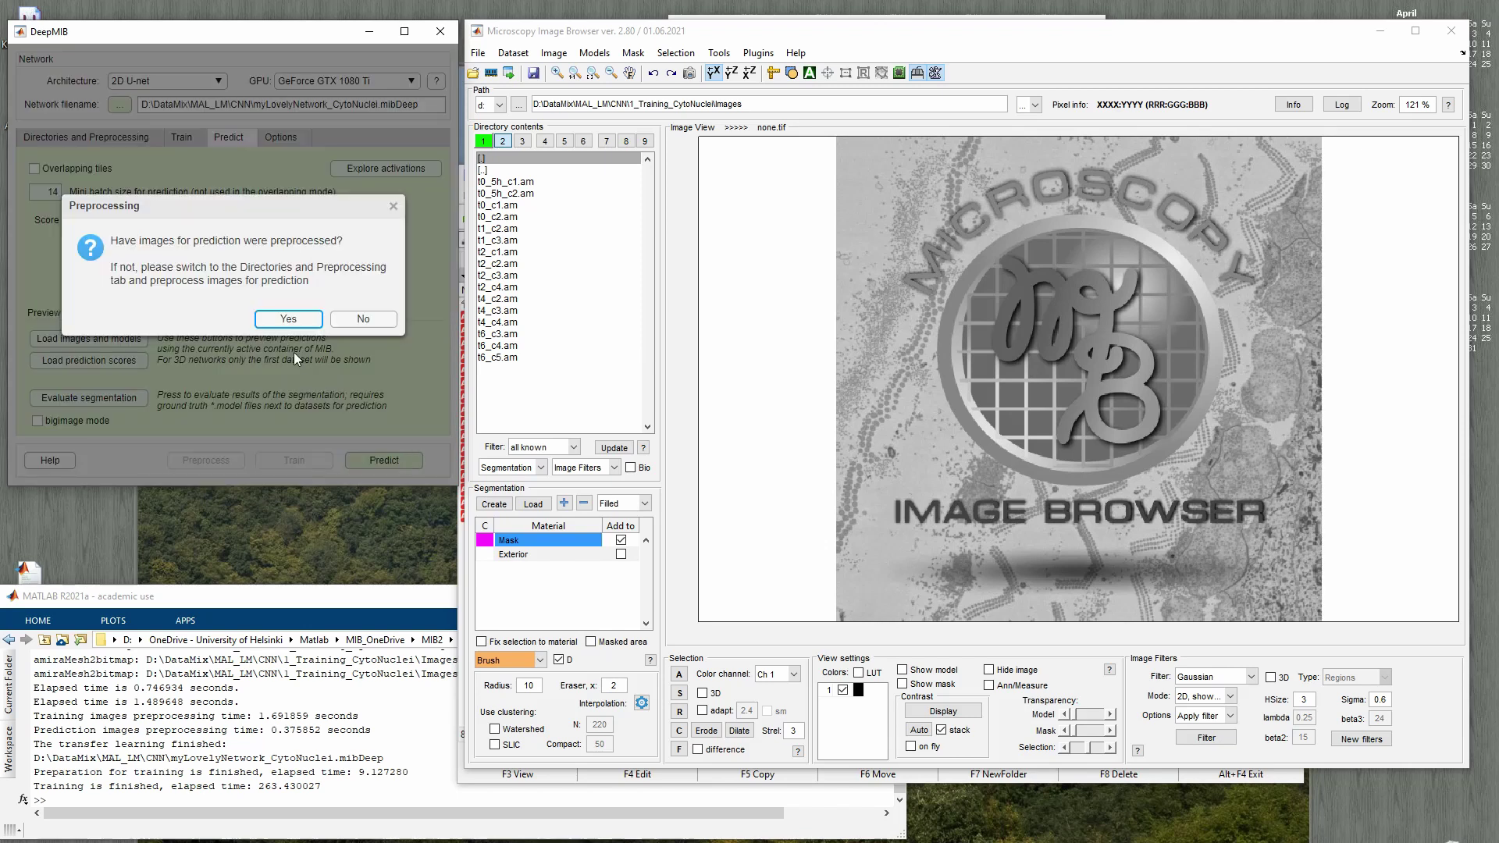
left_click(288, 316)
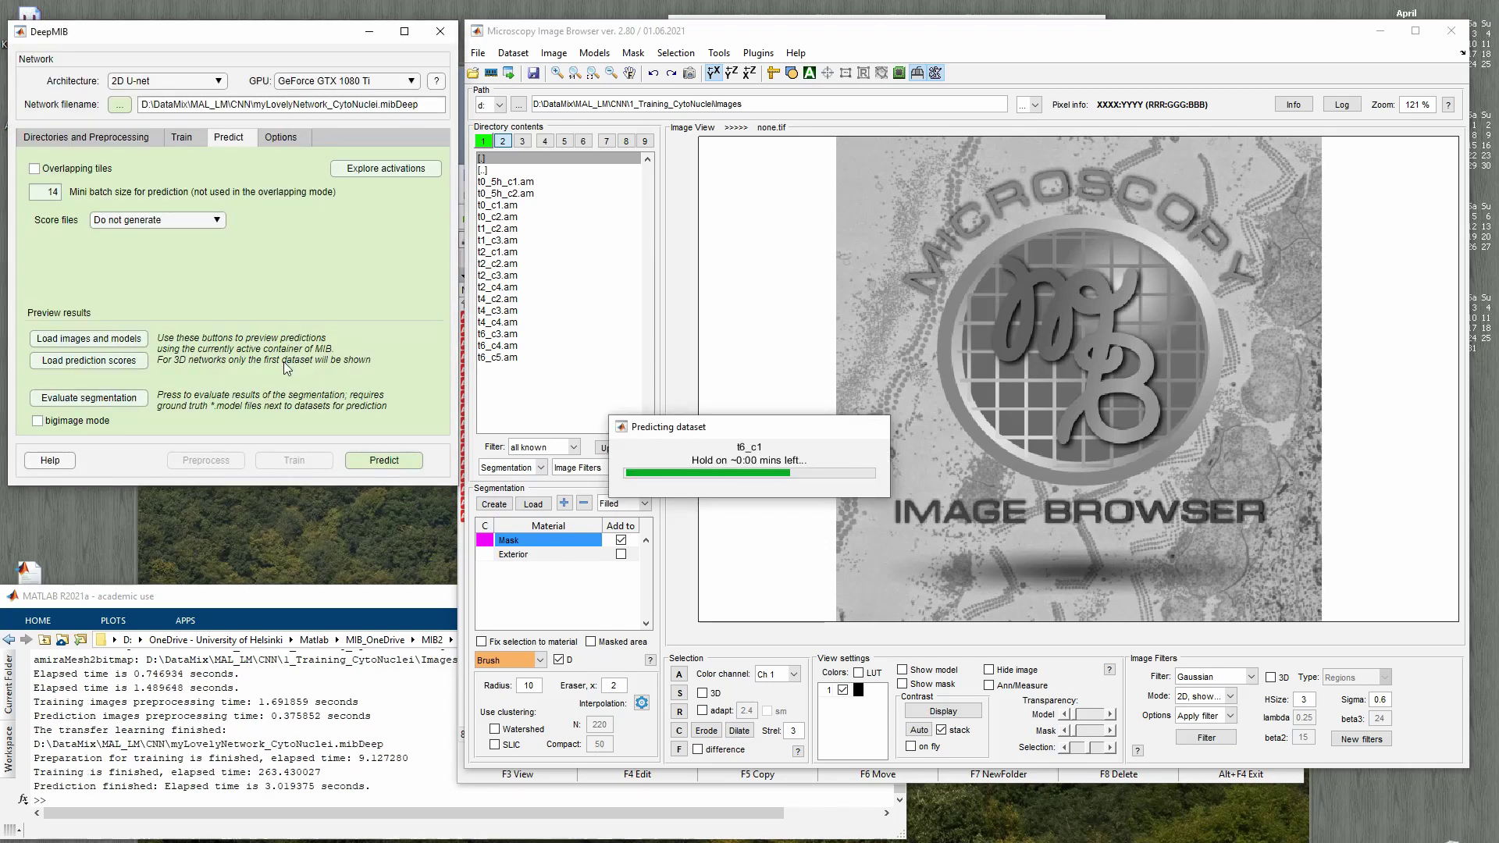
left_click(107, 345)
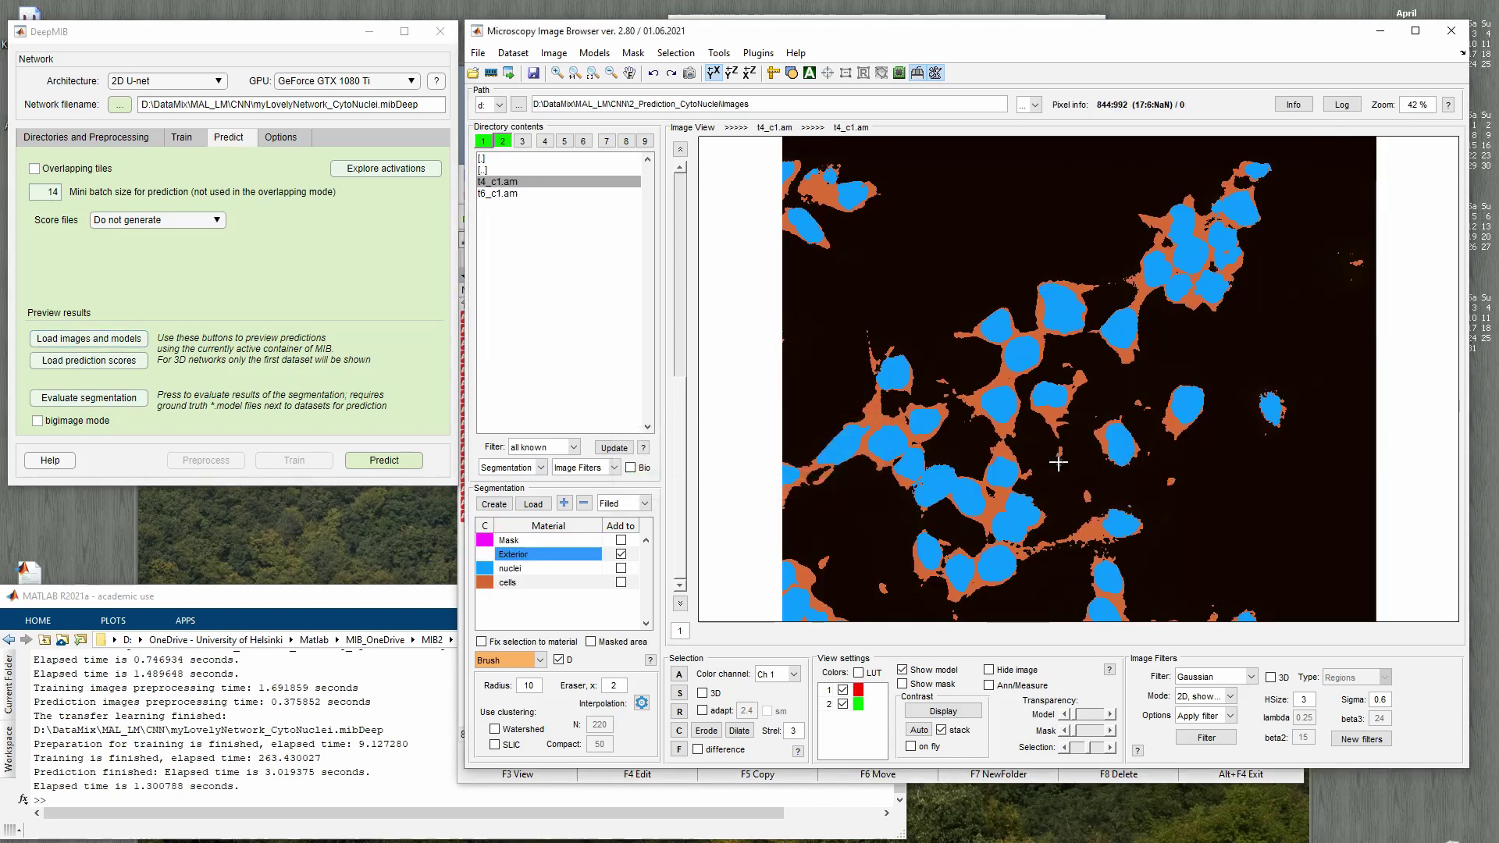
- Examine the predicted nuclei and cells in both prediction images, comparing the model overlay with the underlying fluorescence
scroll(1057, 463, "down", 1)
scroll(1058, 463, "up", 1)
scroll(1057, 463, "down", 1)
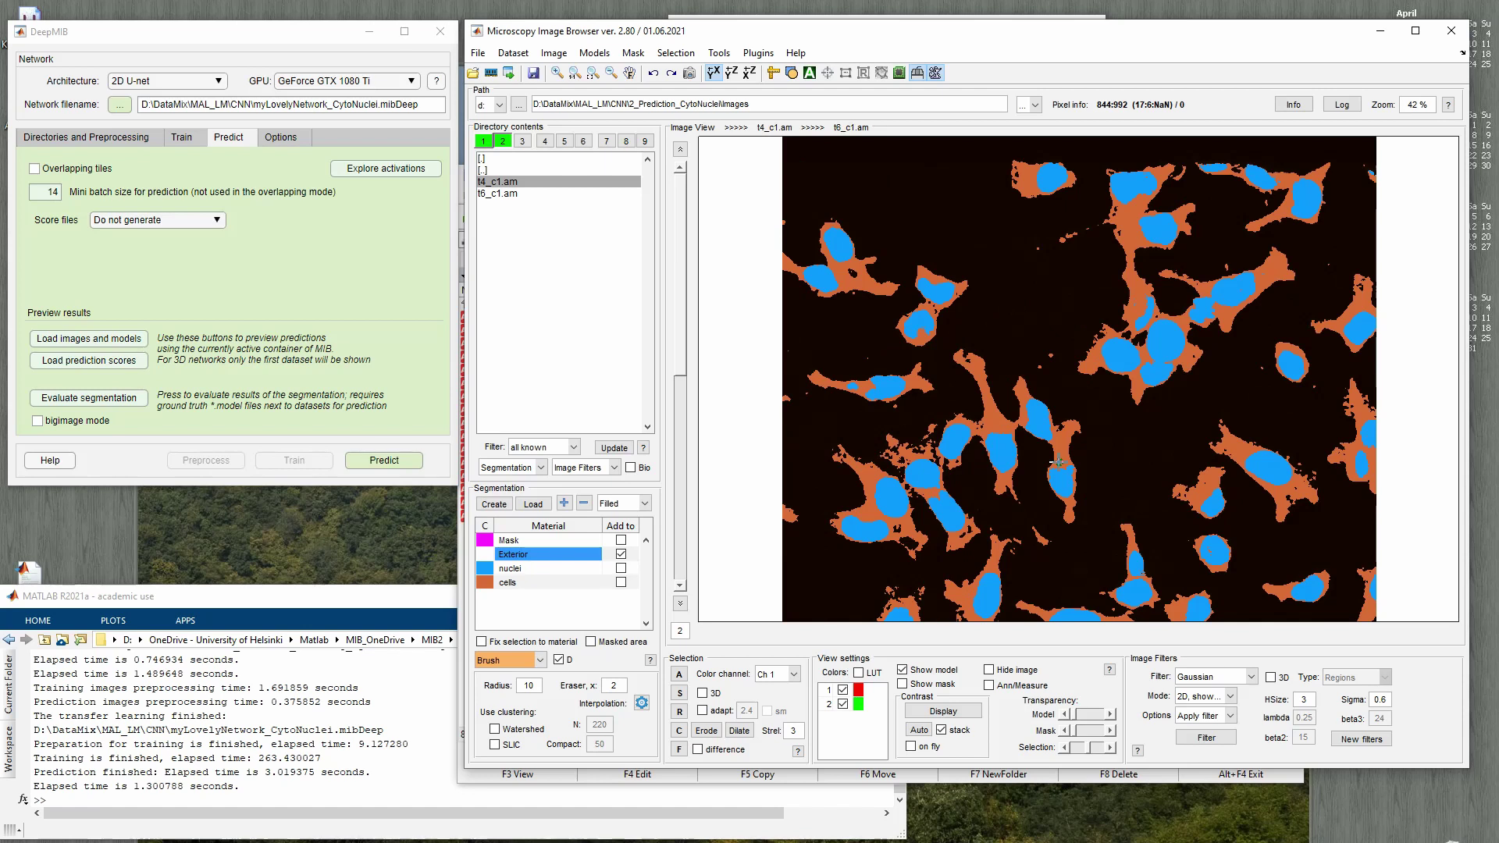
key("space")
key("space")
key("space")
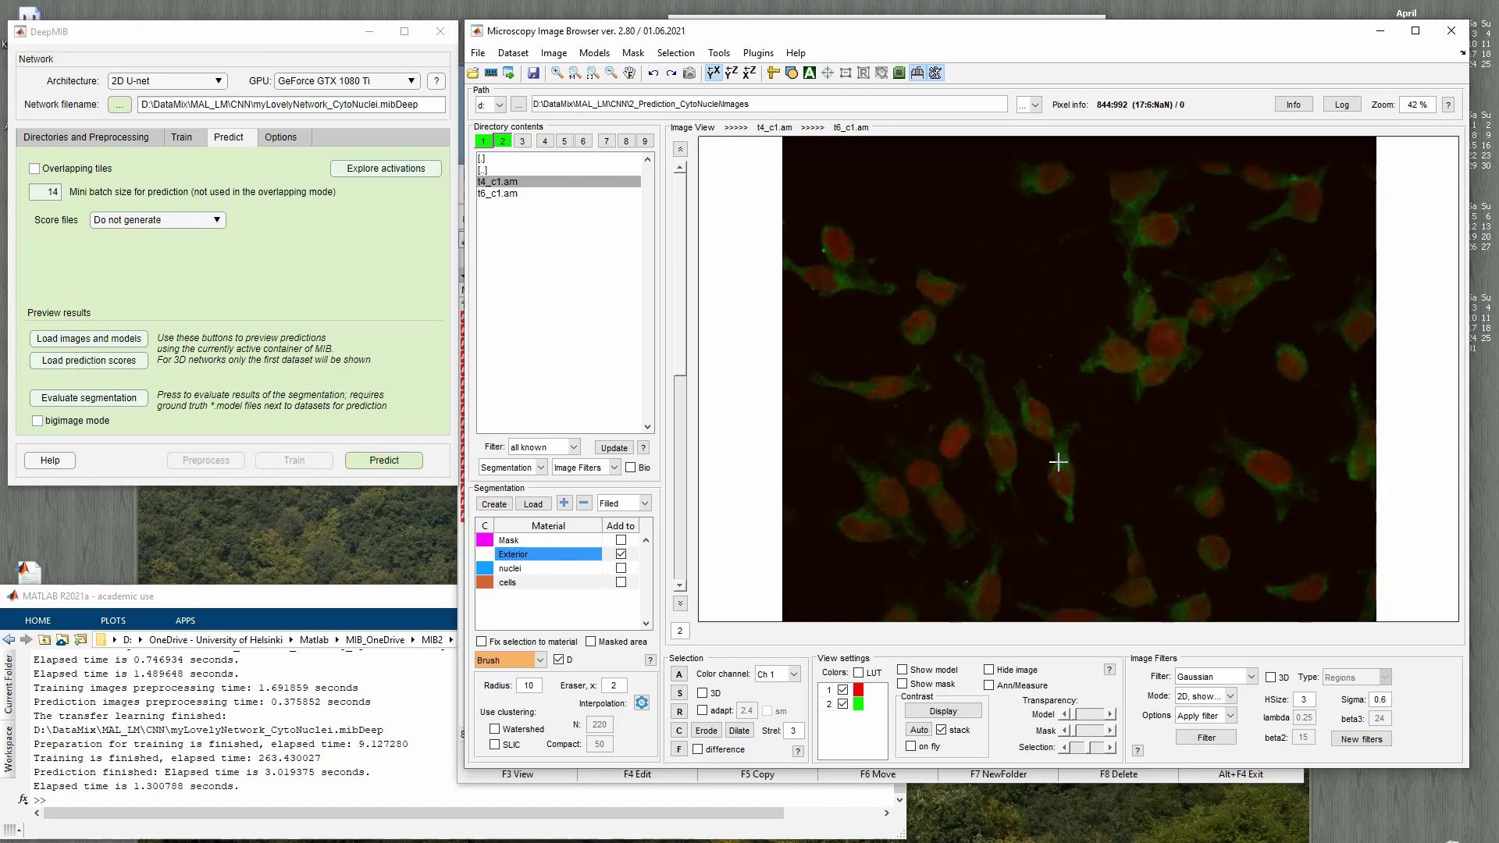
key("space")
scroll(1053, 445, "up", 1)
key("space")
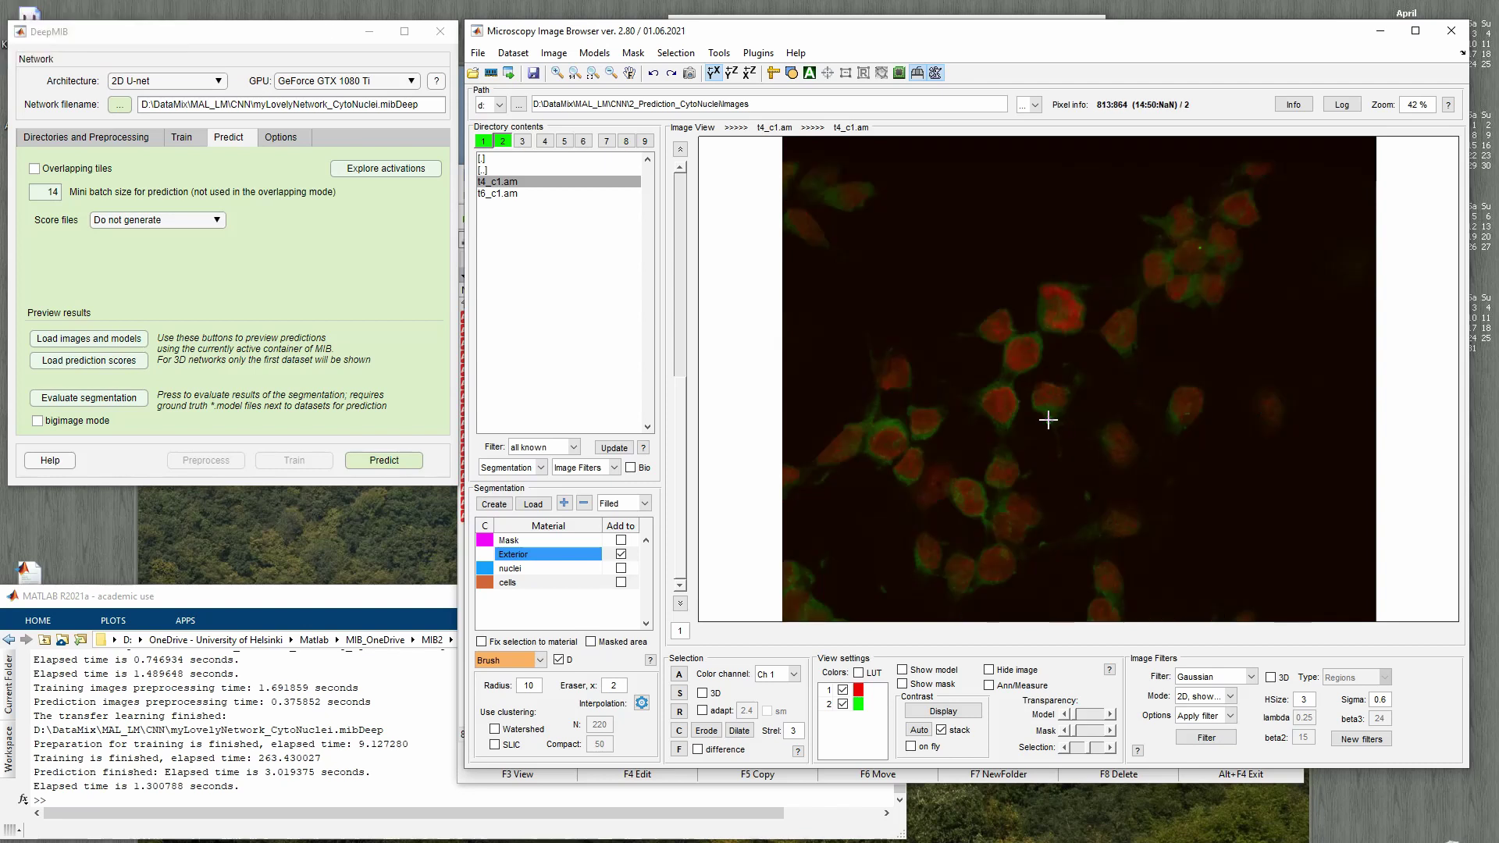
key("space")
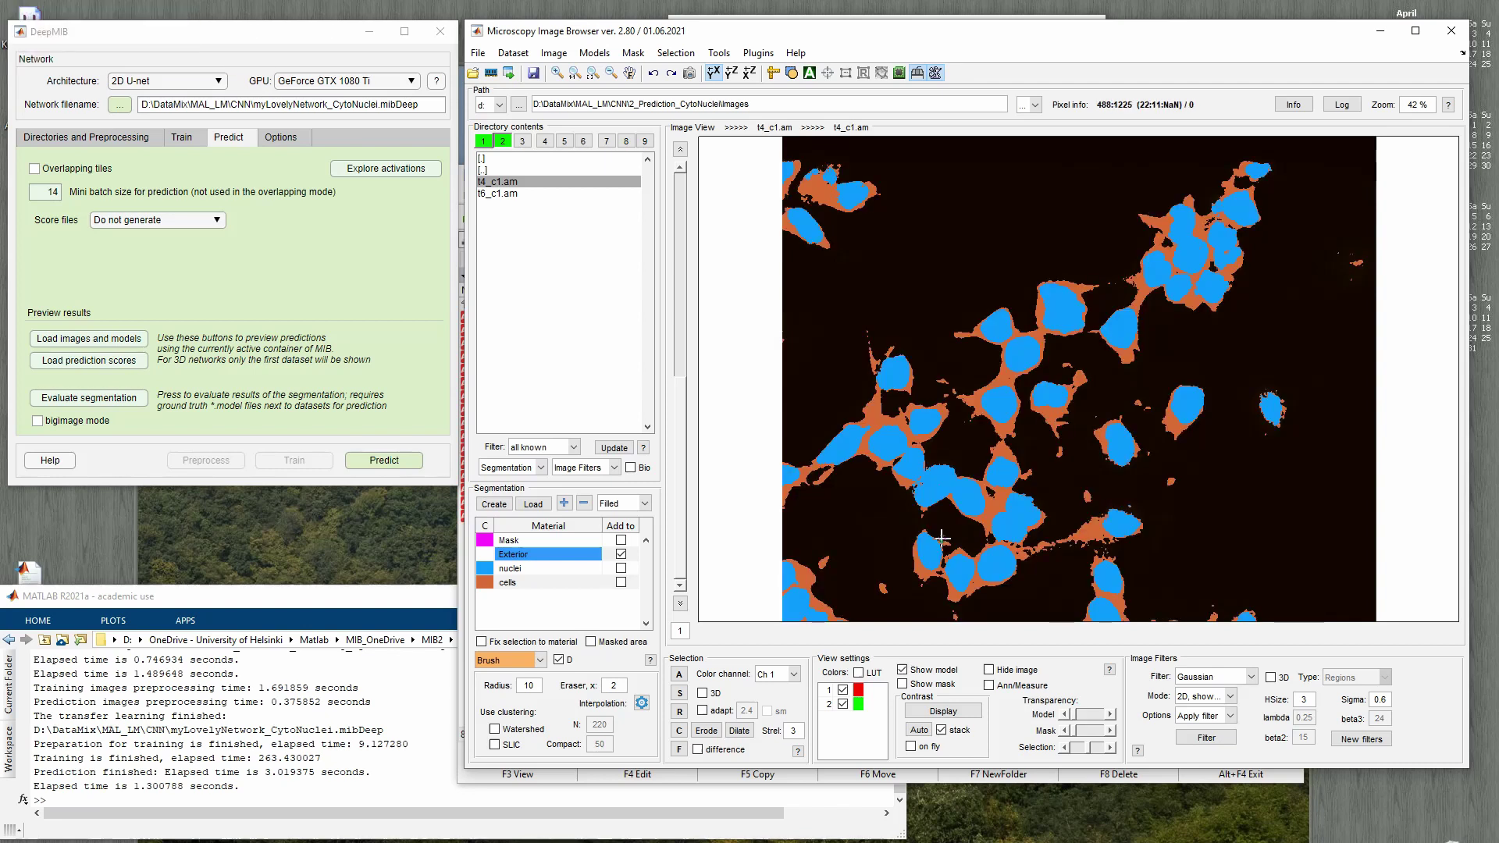